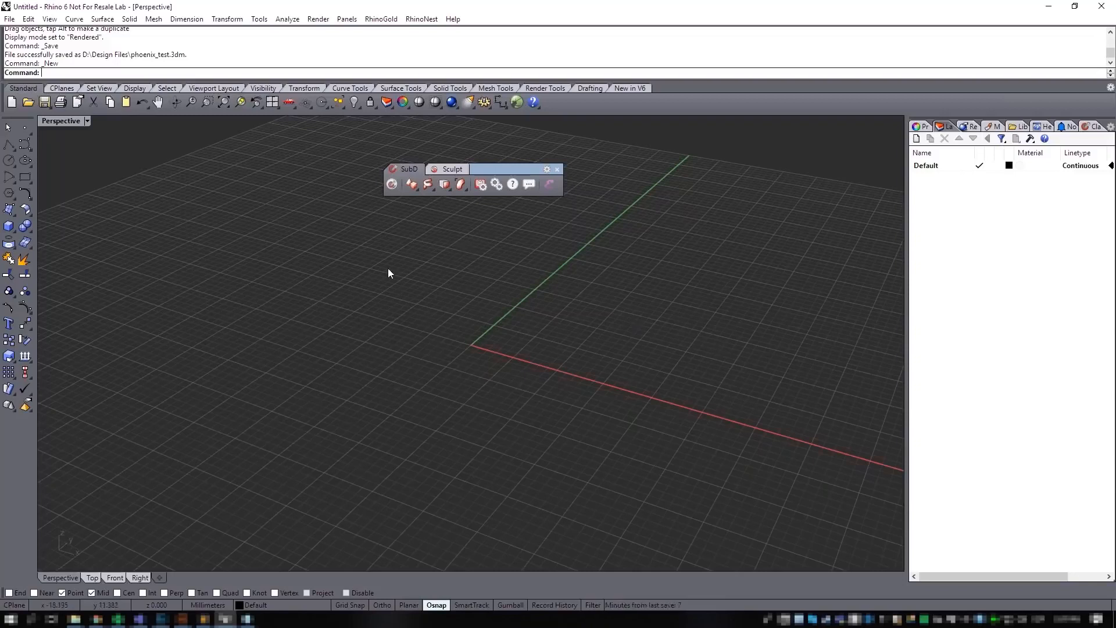
Step: Turn on Clayoo edit mode and insert phoenix_pendant.png as the front-view blueprint
click(396, 192)
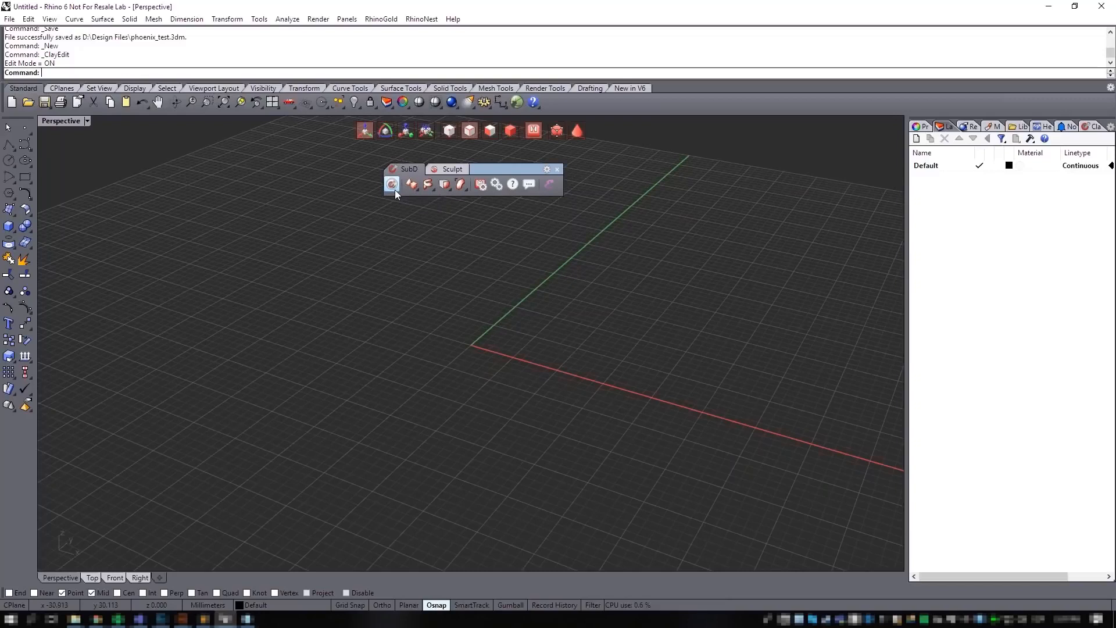
click(434, 190)
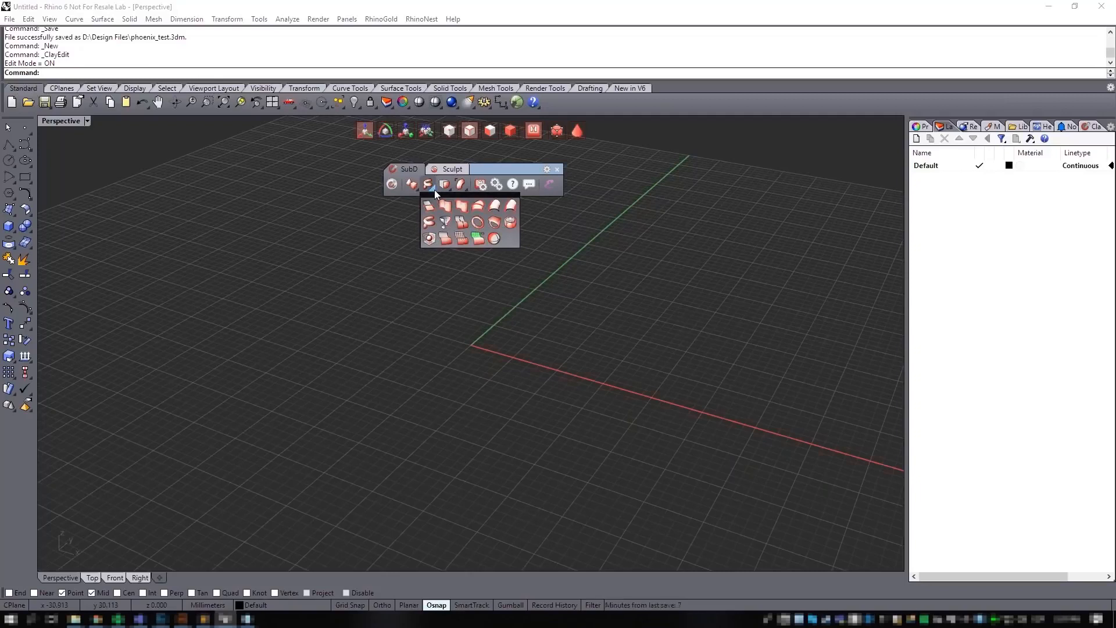
click(428, 236)
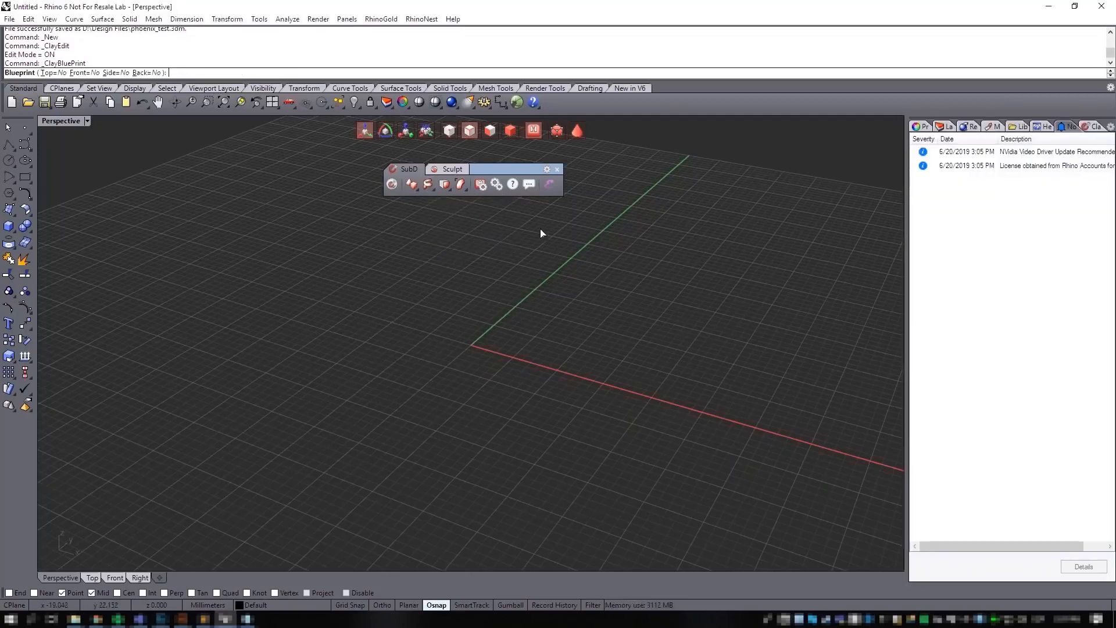
click(1086, 127)
click(672, 237)
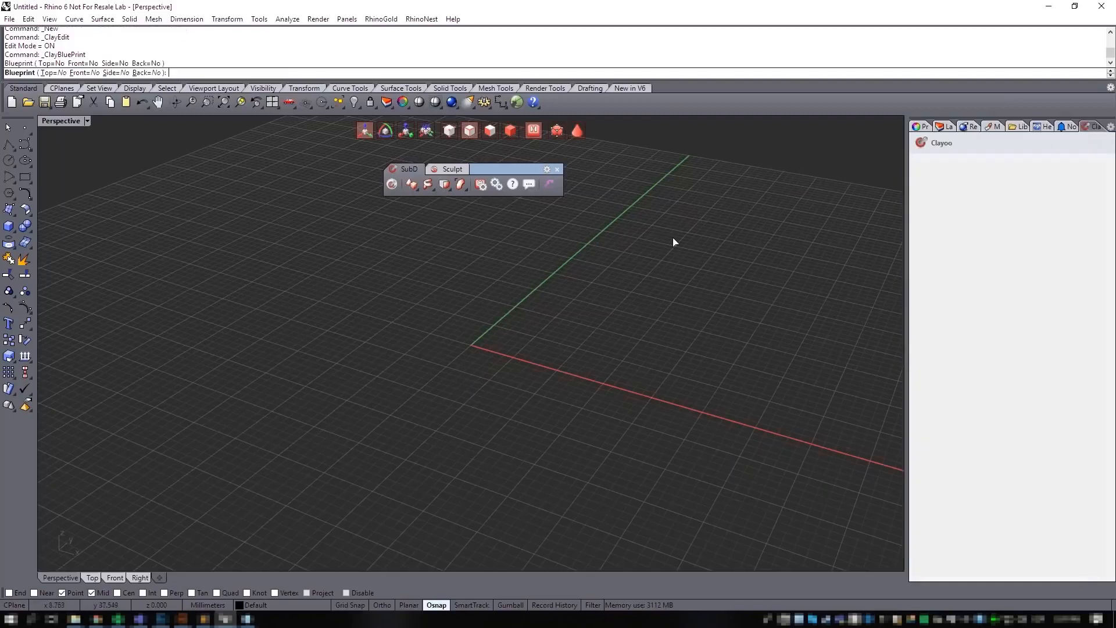
click(434, 187)
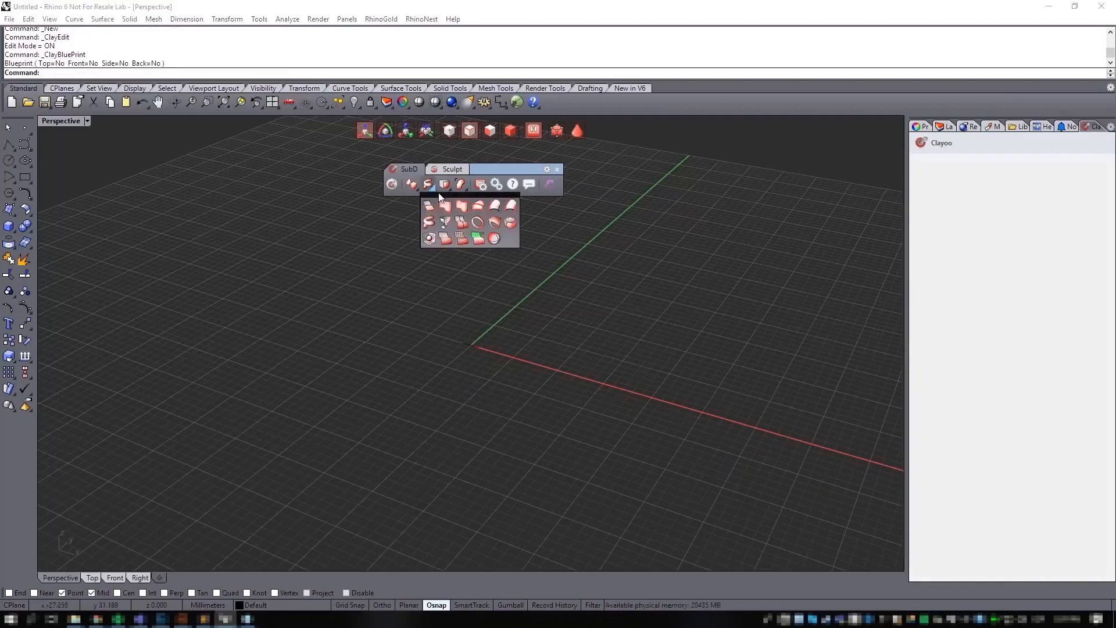
click(431, 238)
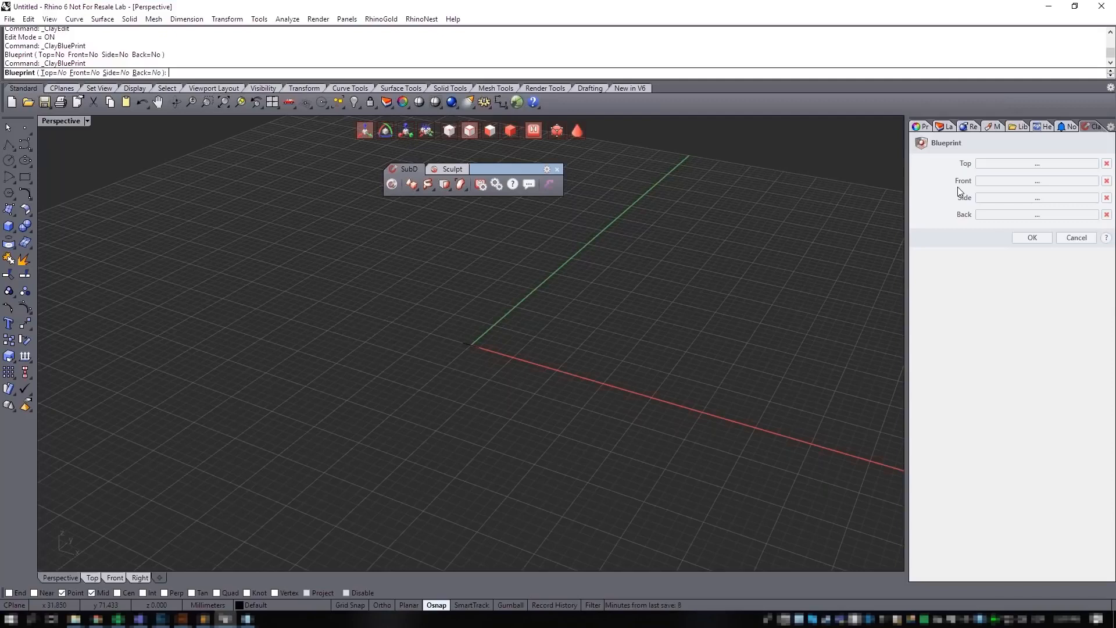
click(993, 182)
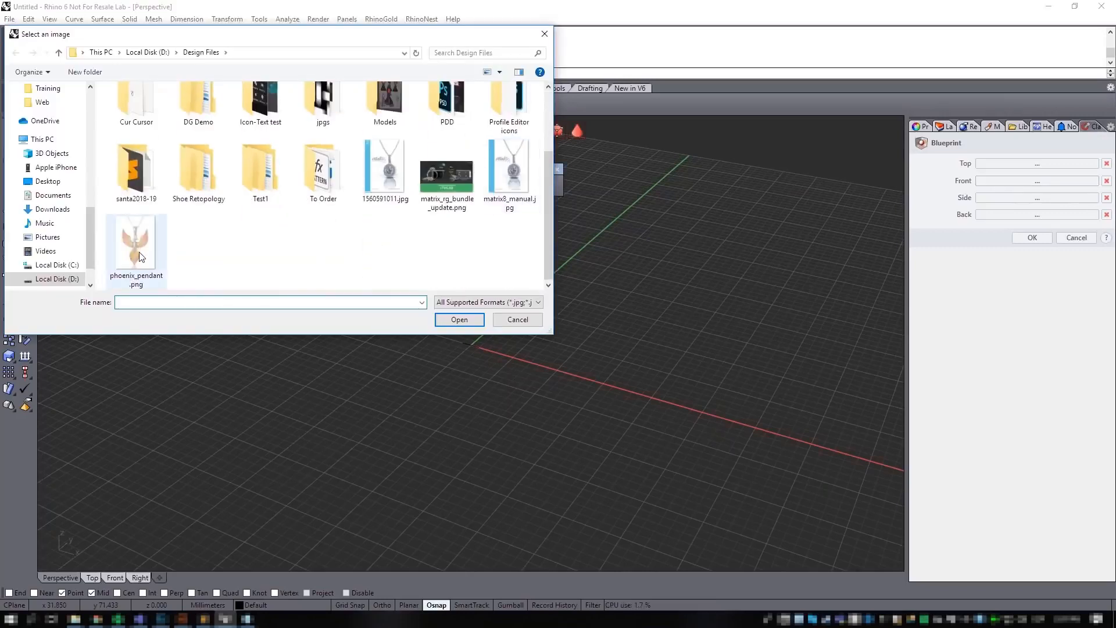
double_click(138, 244)
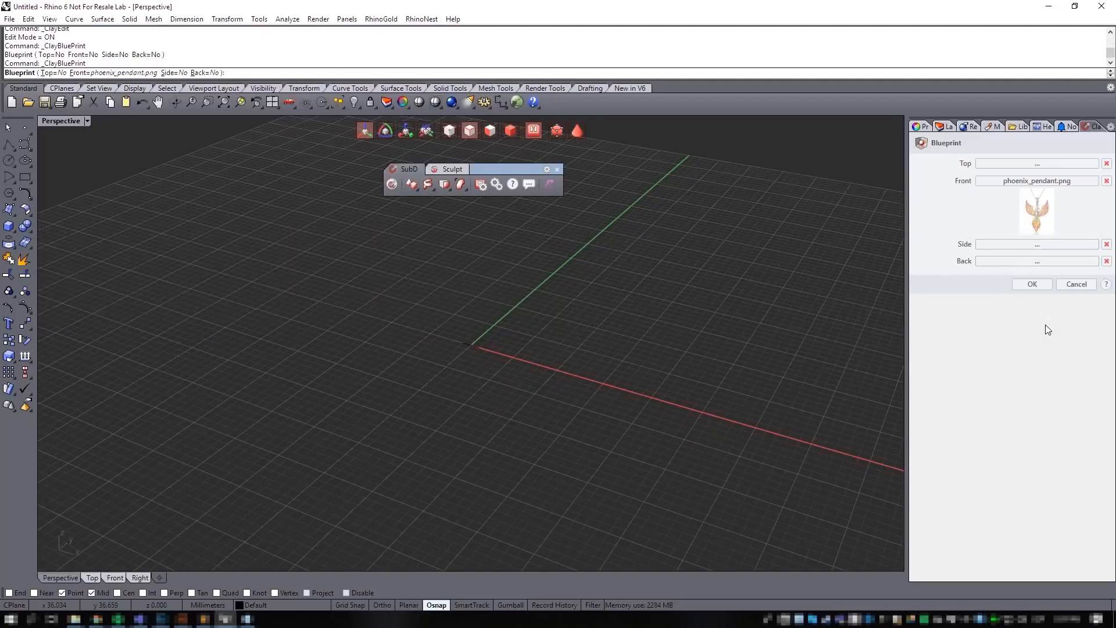
click(1027, 284)
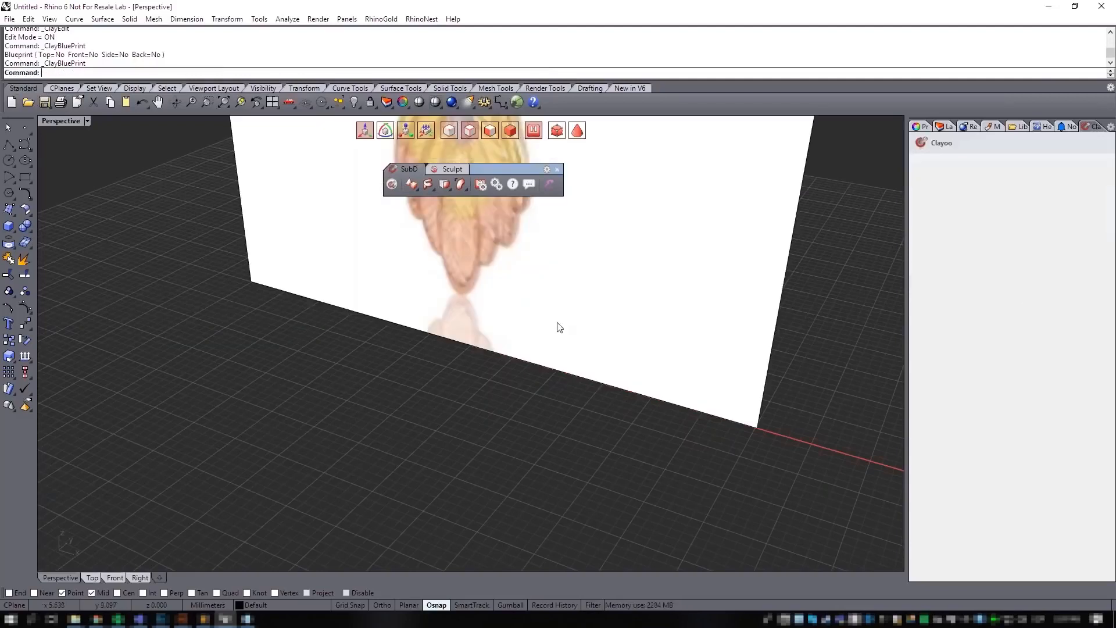
Step: Move the blueprint image down and slightly sideways in the Front view so the phoenix's tail centres on the vertical axis
right_drag(555, 324, 622, 340)
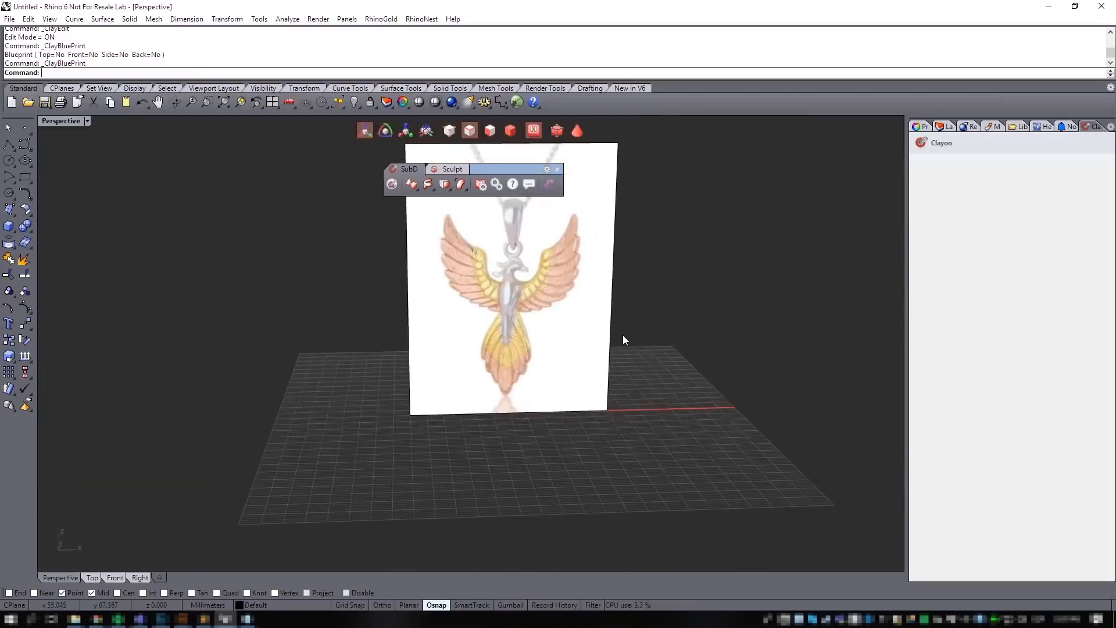
drag(640, 452, 575, 350)
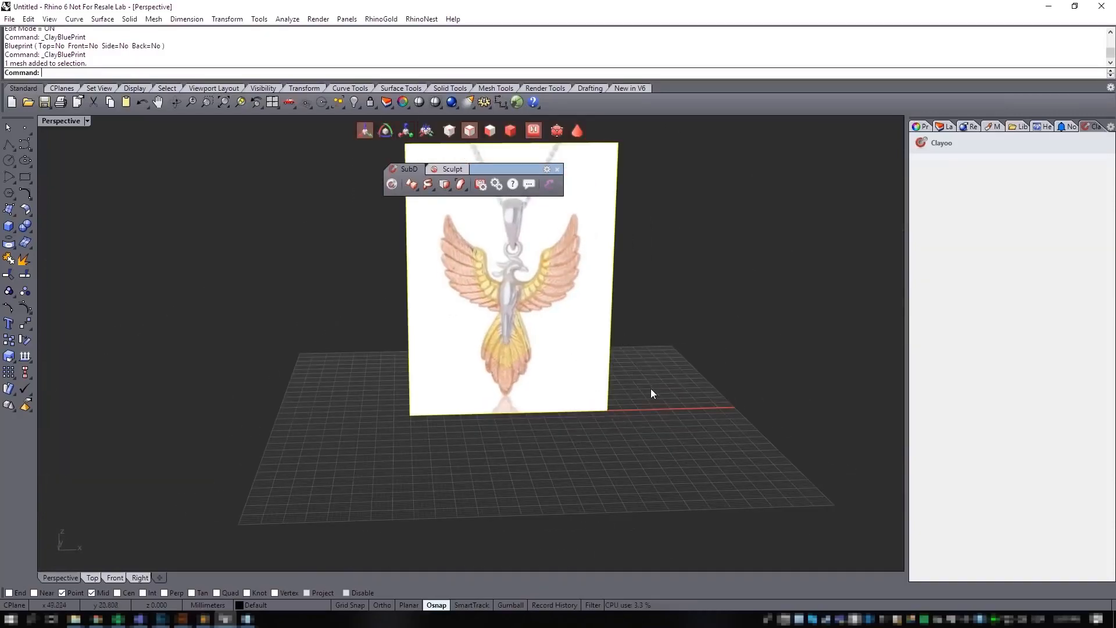
right_drag(650, 394, 620, 385)
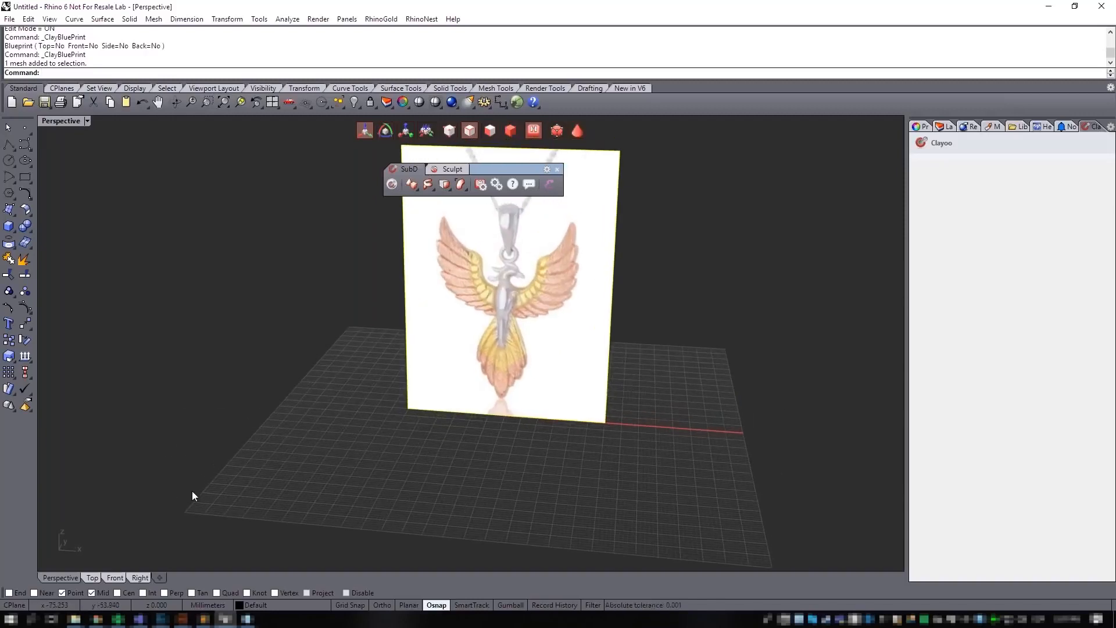
click(116, 577)
scroll(621, 341, down, 5)
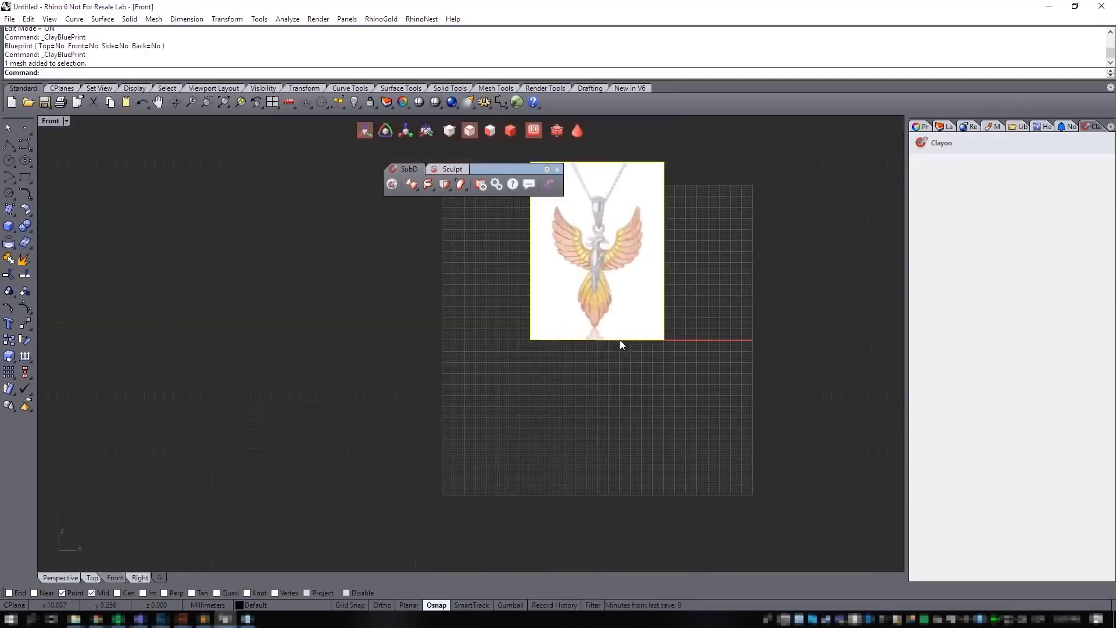
drag(621, 300, 618, 332)
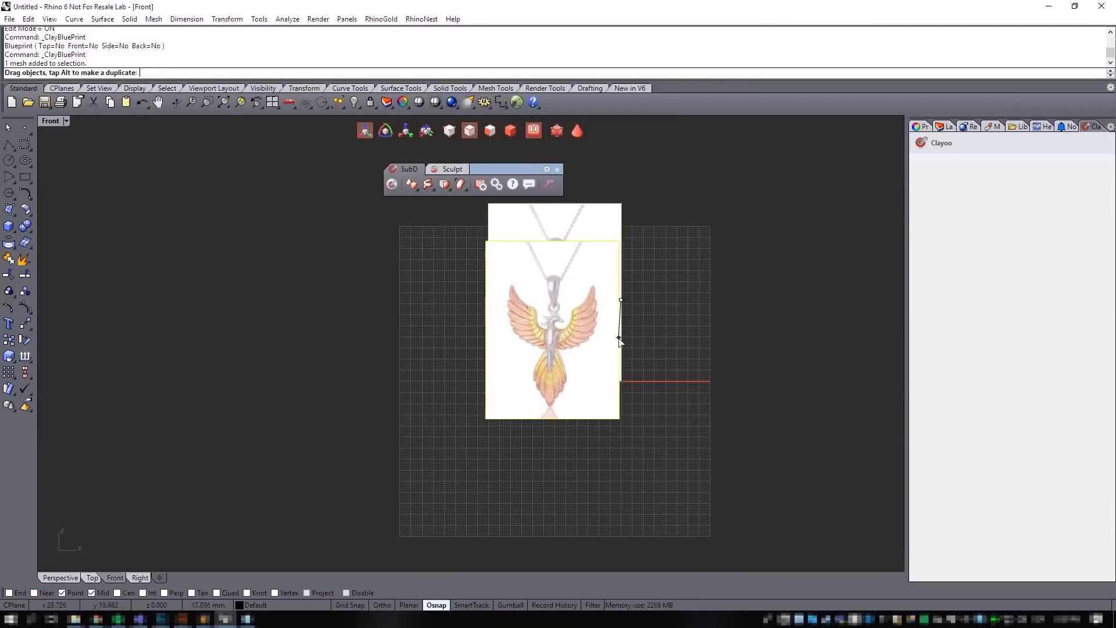
scroll(585, 320, up, 2)
scroll(585, 320, up, 2)
right_drag(611, 321, 563, 367)
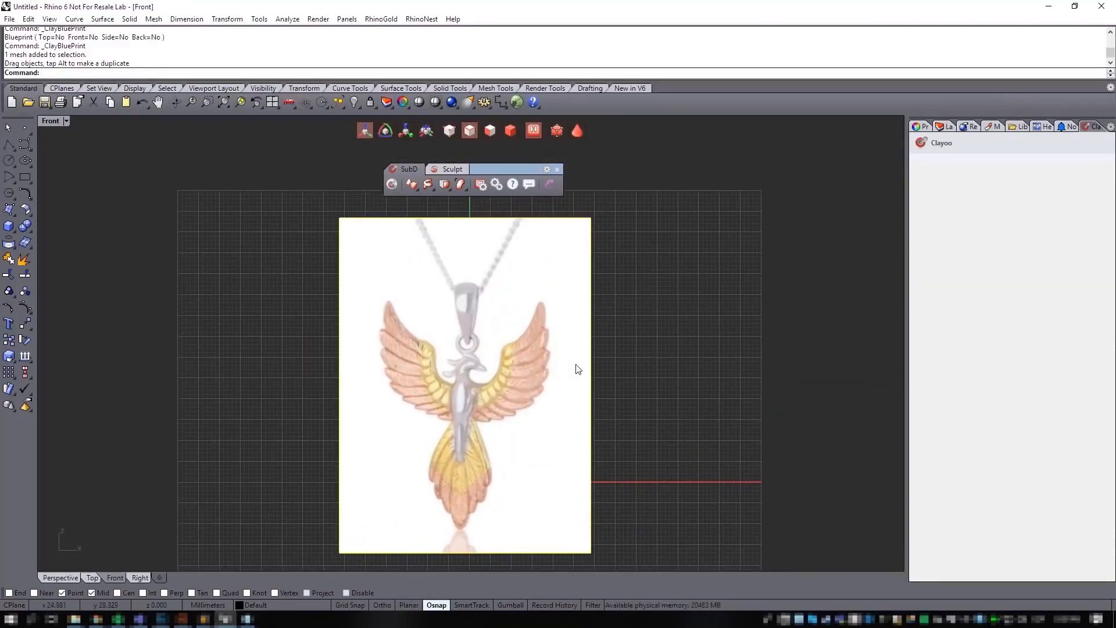
drag(591, 362, 598, 376)
scroll(606, 357, down, 4)
right_drag(637, 366, 639, 275)
scroll(613, 321, up, 4)
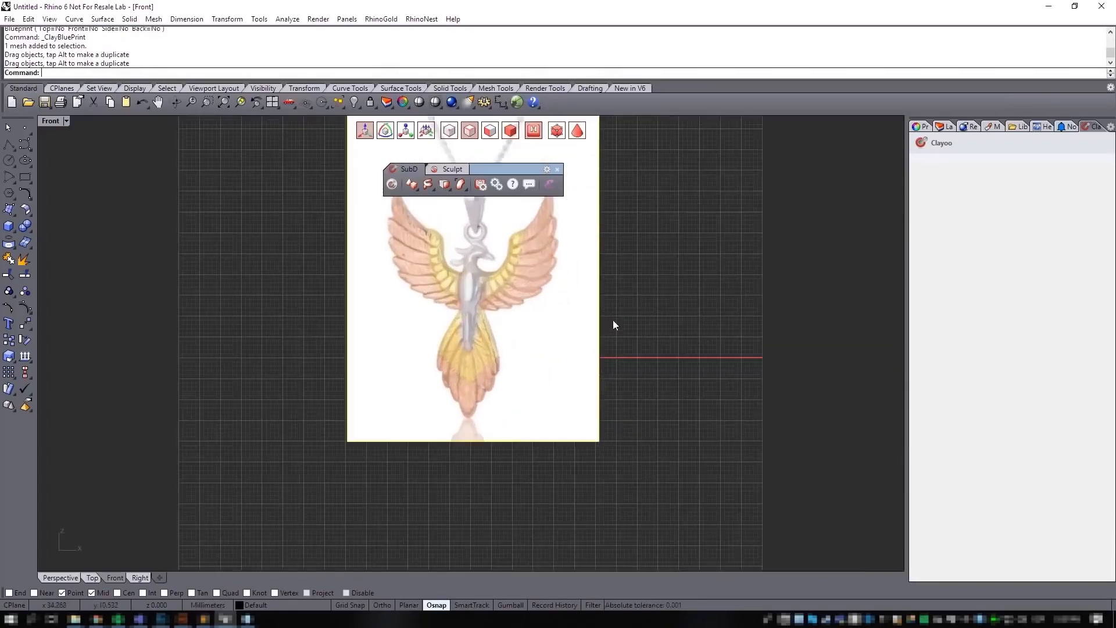
Step: Create a new layer named blueprint
click(944, 126)
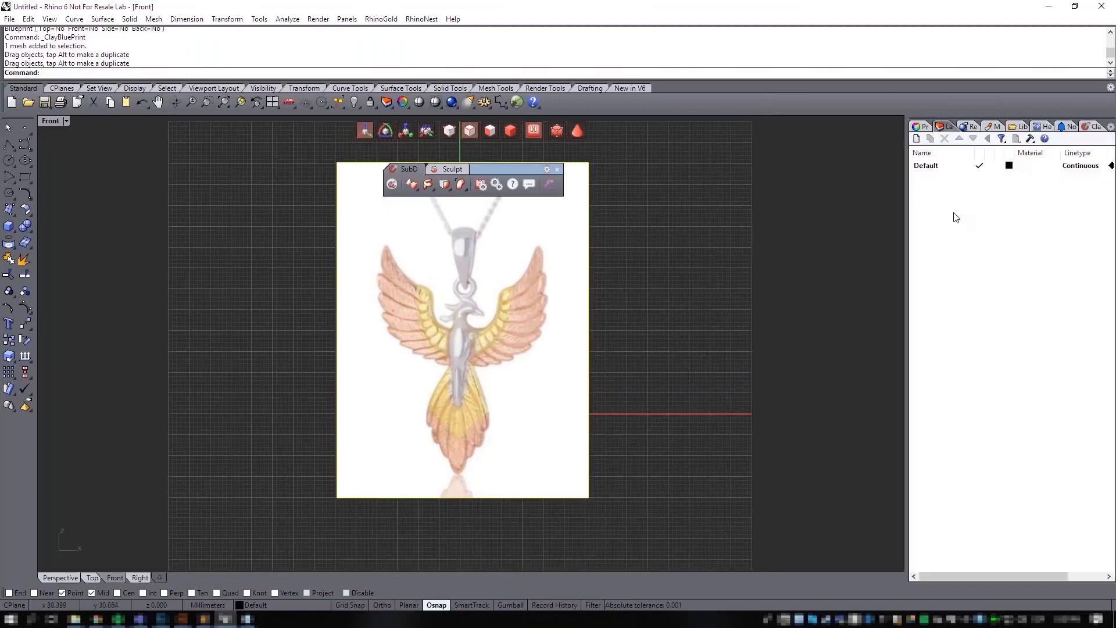
right_click(945, 180)
click(957, 187)
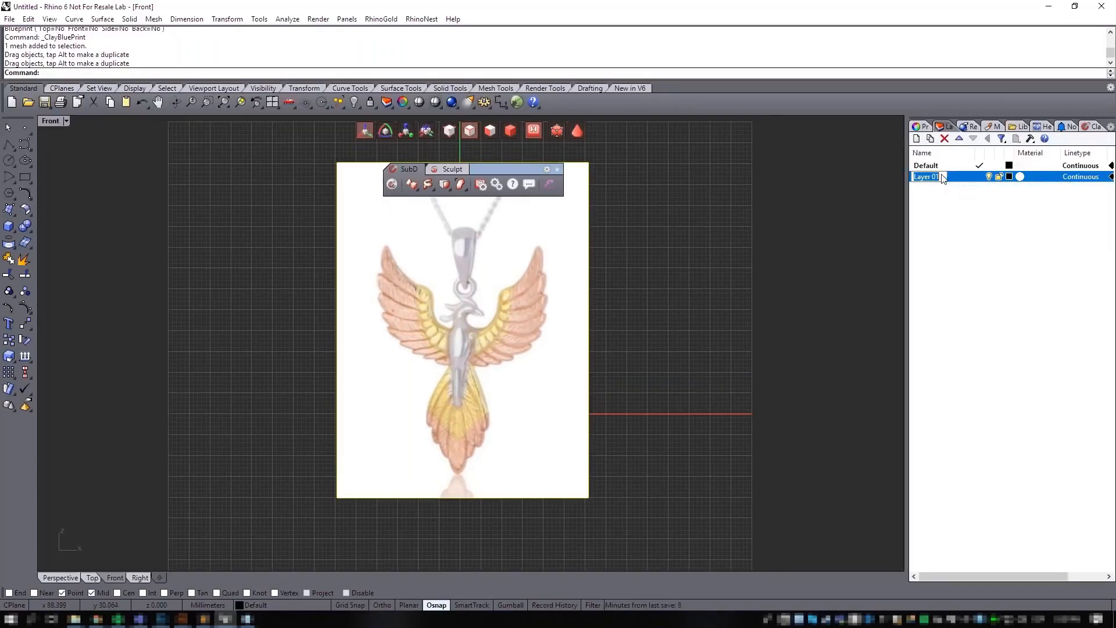
text(blueprin)
key(BackSpace)
key(BackSpace)
key(BackSpace)
text(rint)
key(Return)
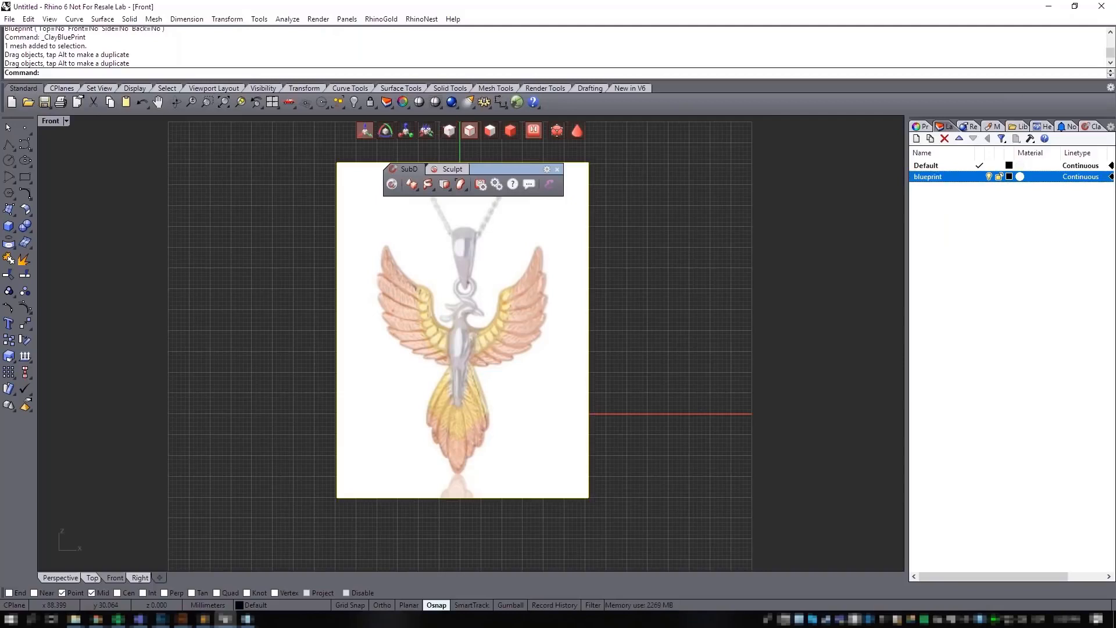
Step: Move the selected pendant image to the blueprint layer and lock that layer
right_click(940, 176)
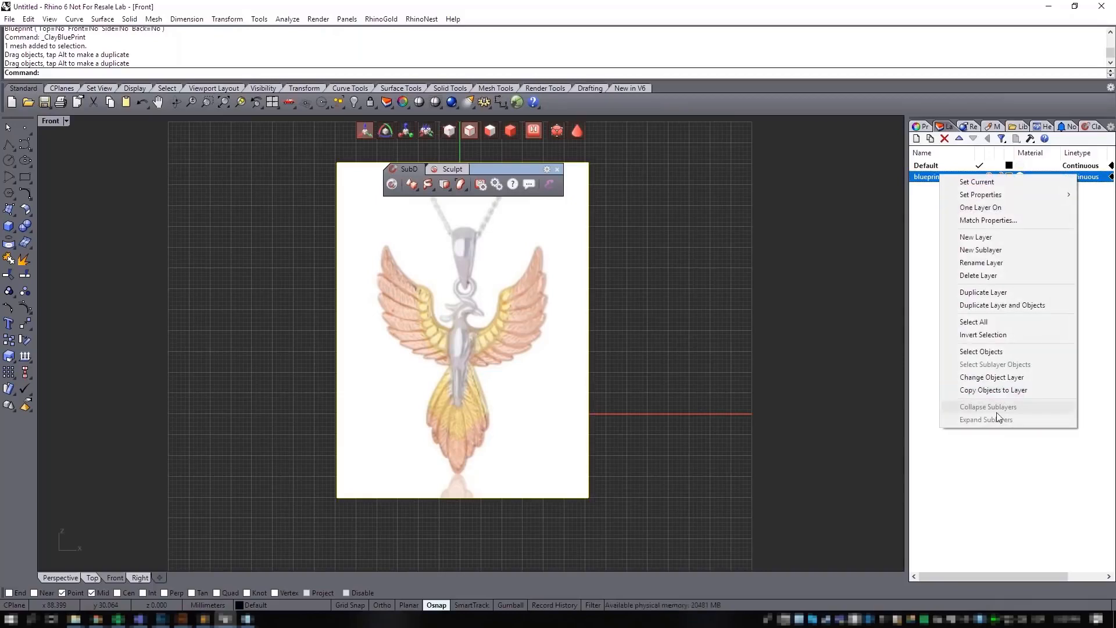
click(988, 377)
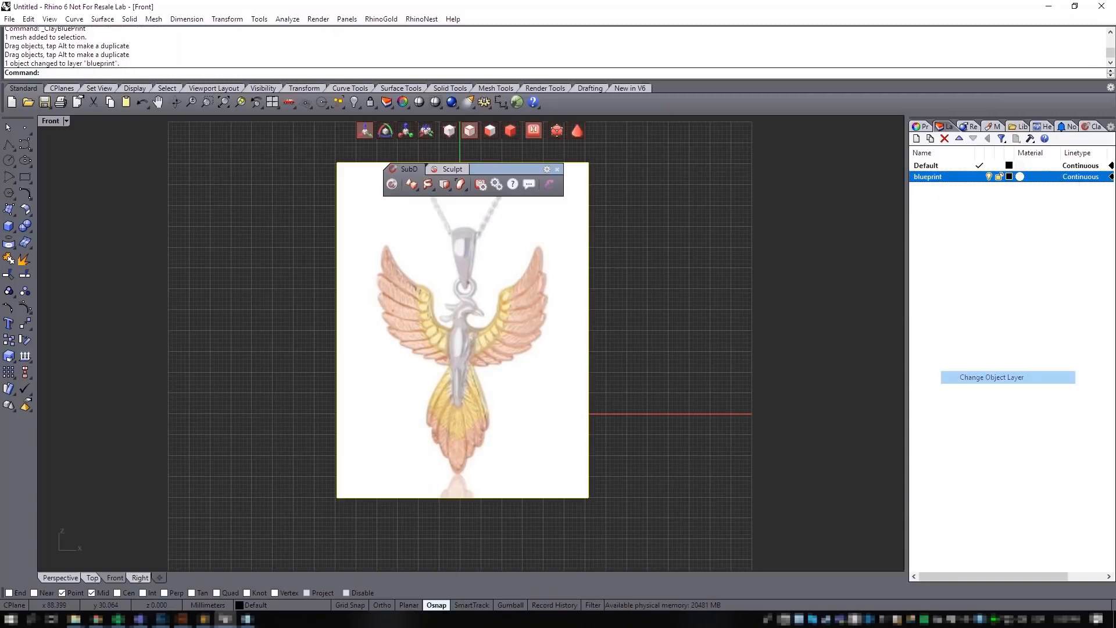
click(999, 176)
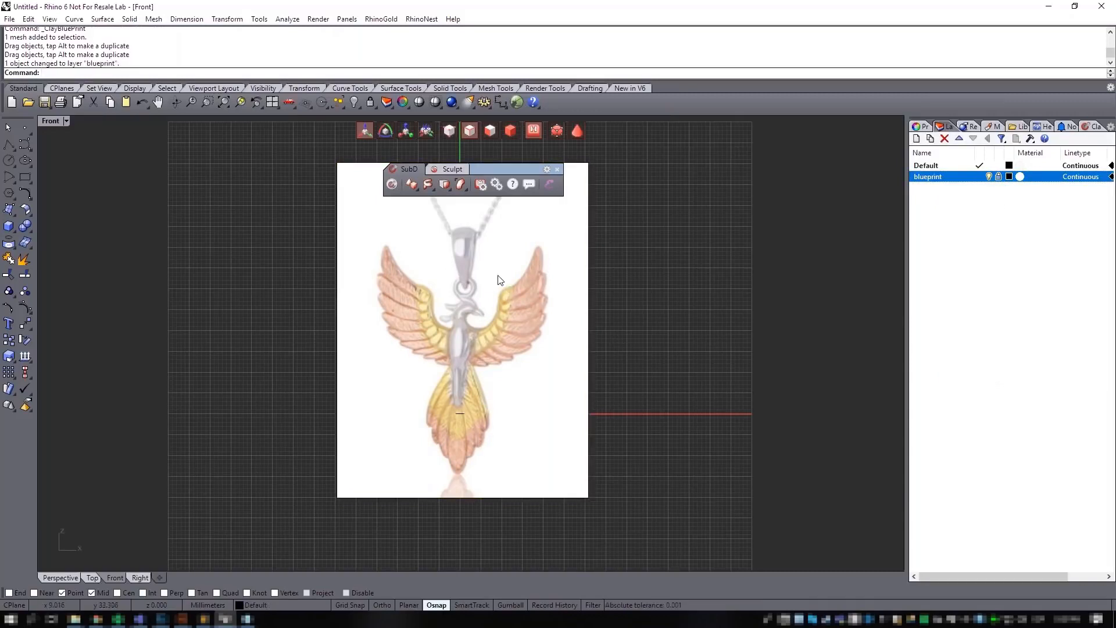
Step: Create a Clayoo quad sphere at the origin with radius 4 and 2 segments
scroll(490, 310, up, 3)
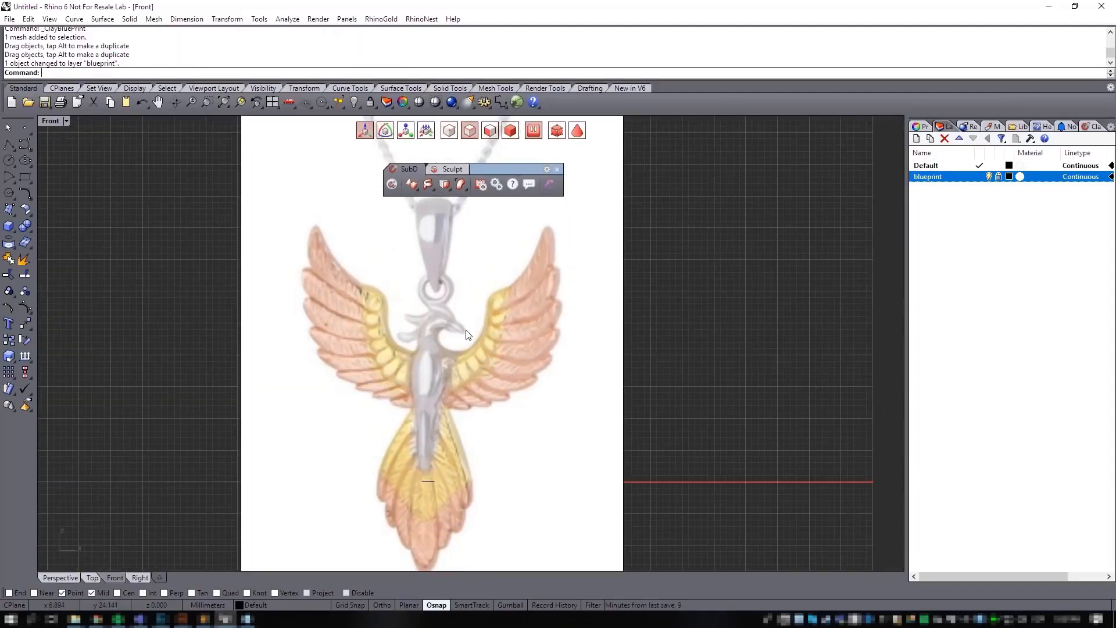
scroll(471, 330, up, 1)
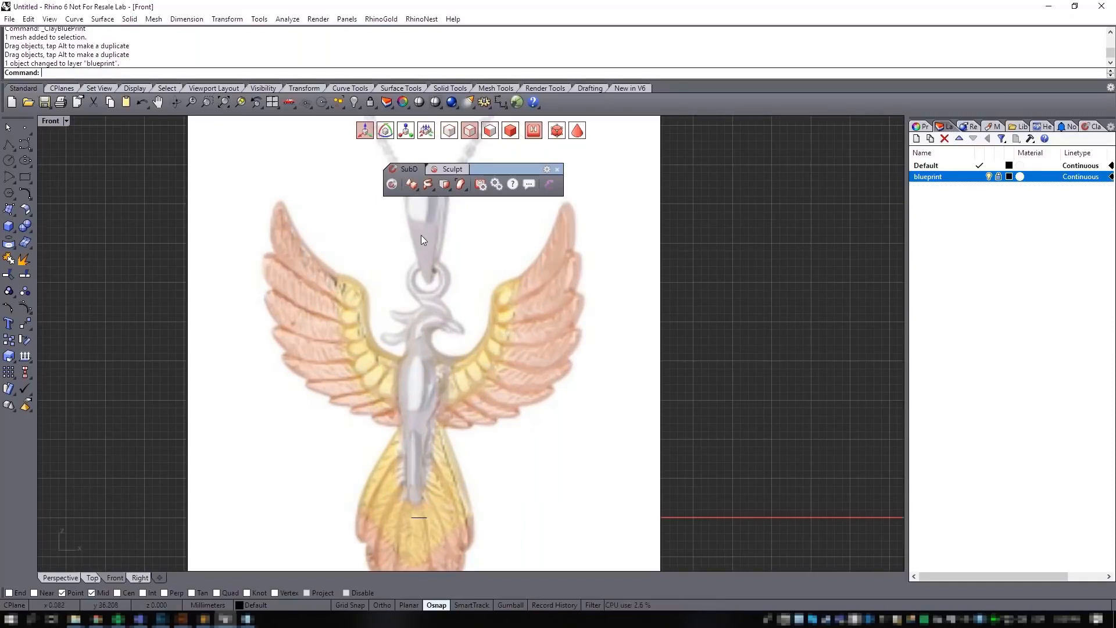
click(416, 190)
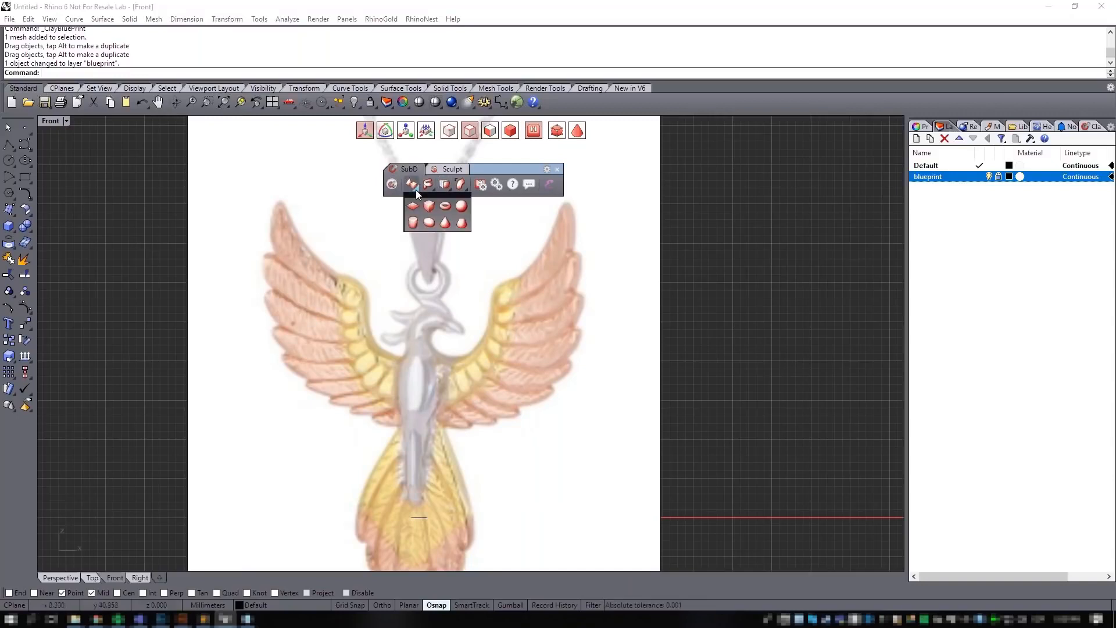
click(461, 206)
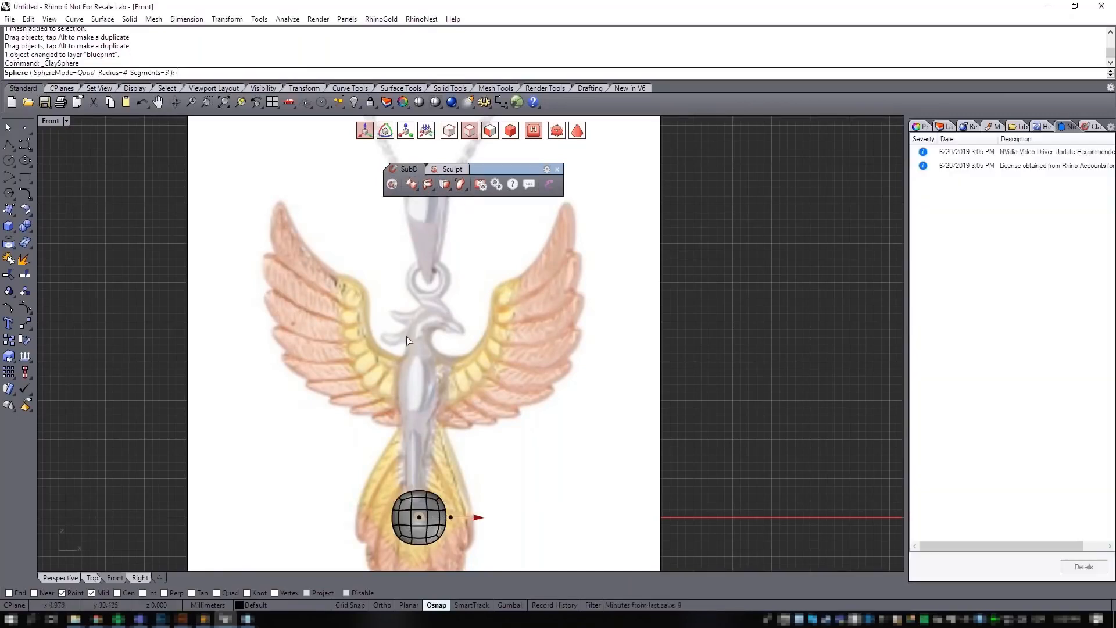
click(1093, 126)
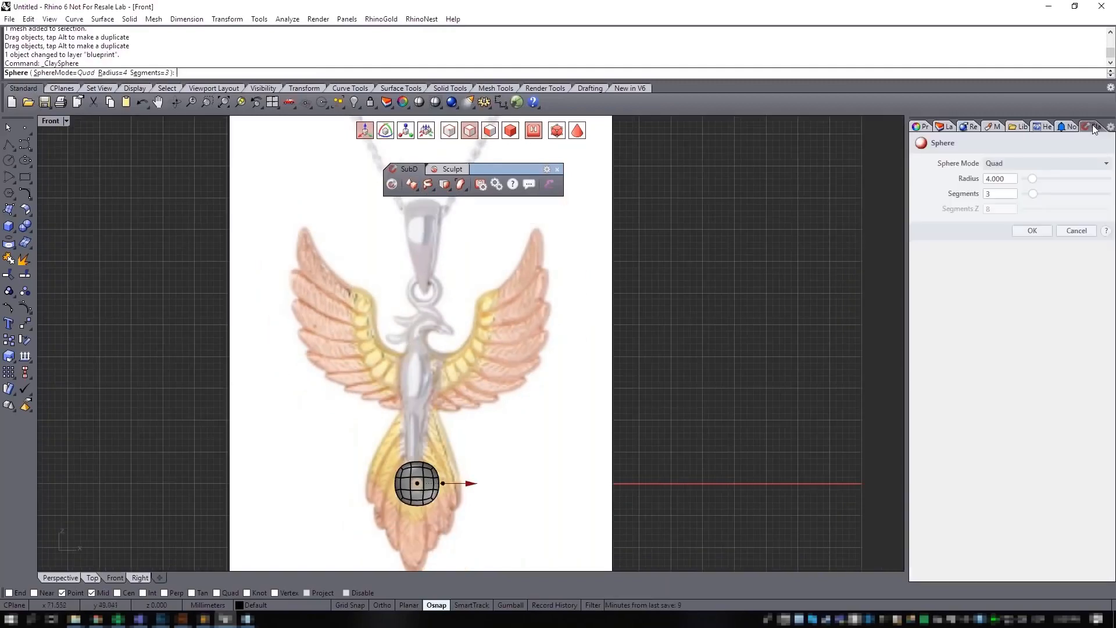
drag(1033, 197, 1029, 196)
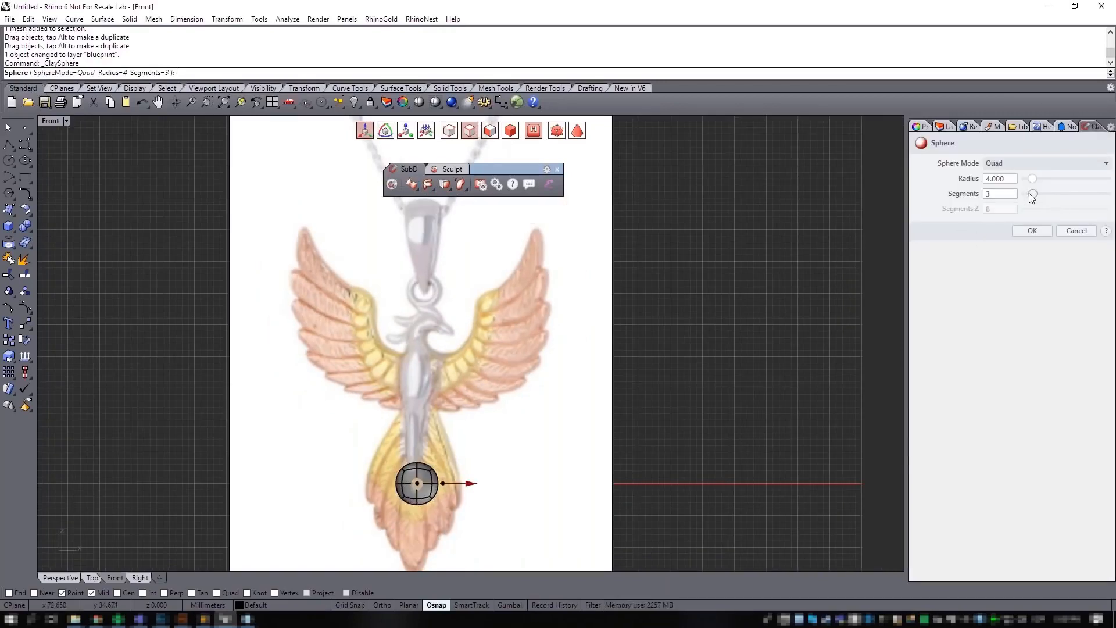
scroll(409, 491, up, 3)
scroll(446, 464, up, 1)
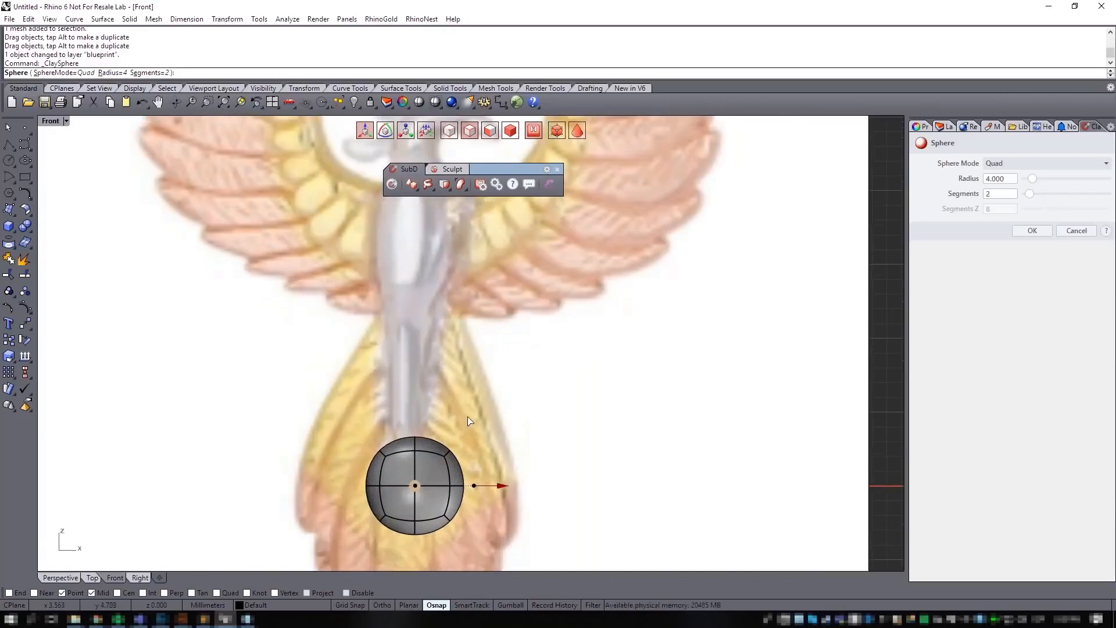
click(1032, 231)
scroll(500, 385, down, 2)
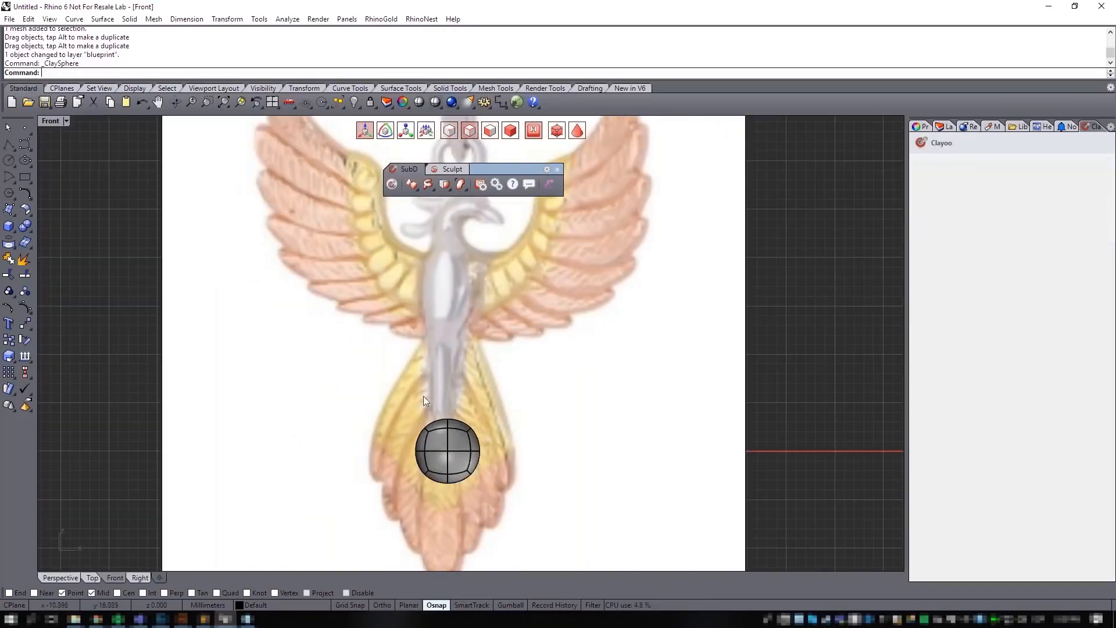
Step: Set the Front view's display mode to Wireframe and deselect the sphere
click(470, 458)
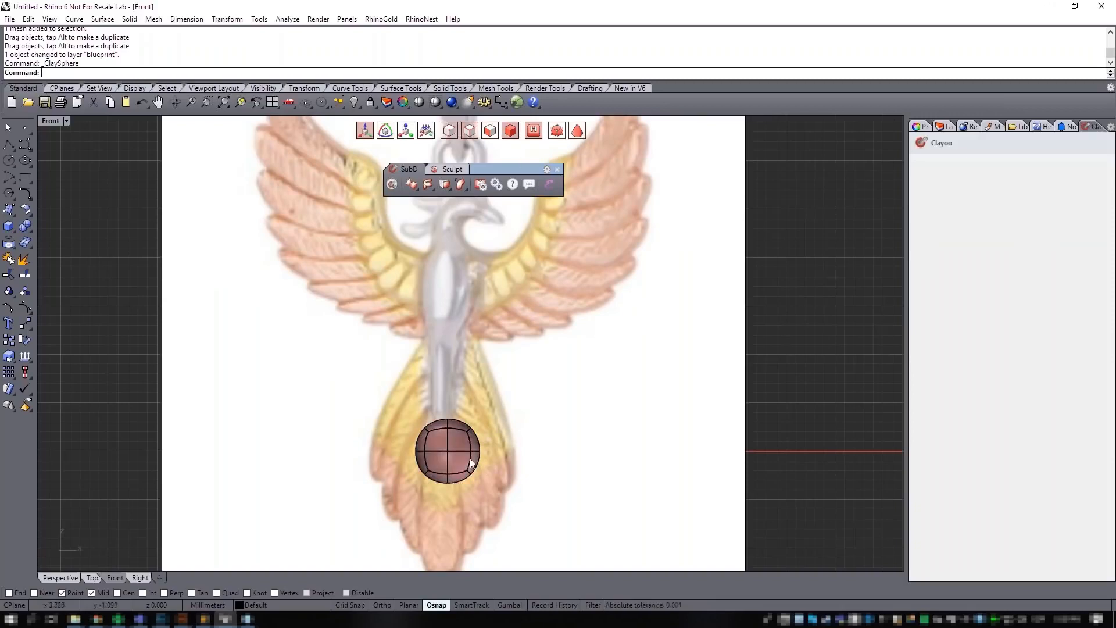
scroll(484, 440, down, 3)
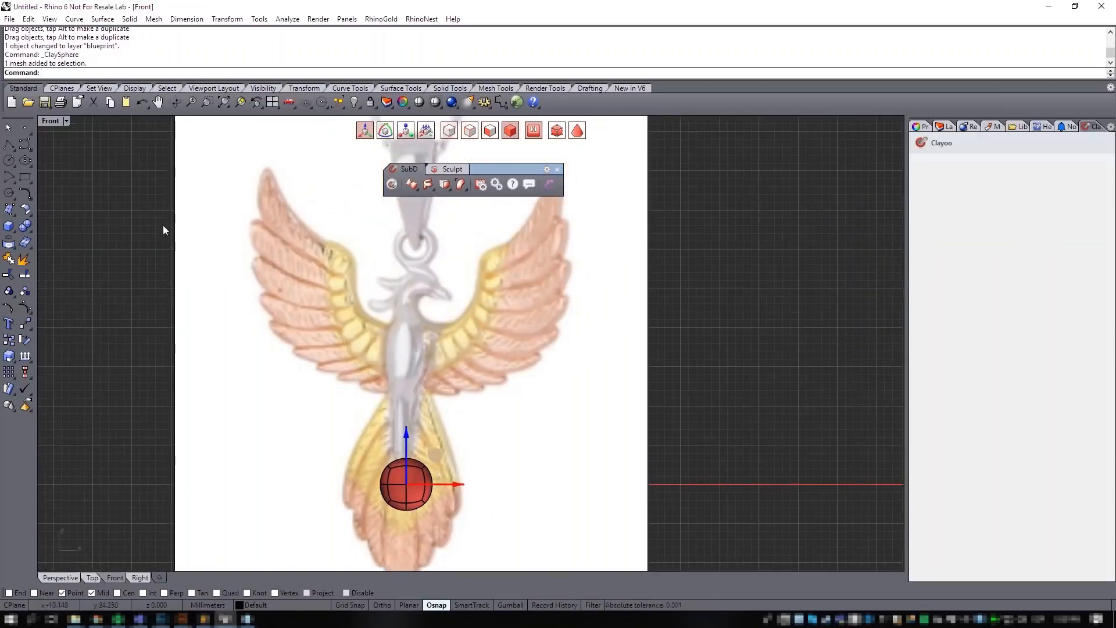
click(52, 121)
click(70, 132)
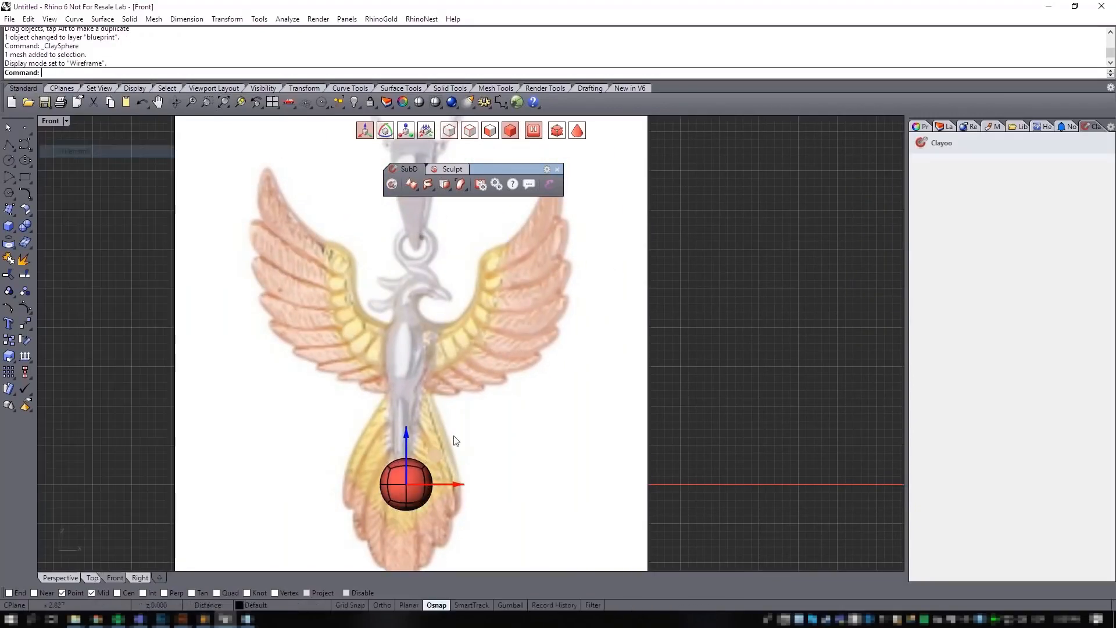
scroll(459, 439, down, 3)
key(Escape)
Step: Hide the blueprint layer to isolate the sphere in the Front view
click(945, 126)
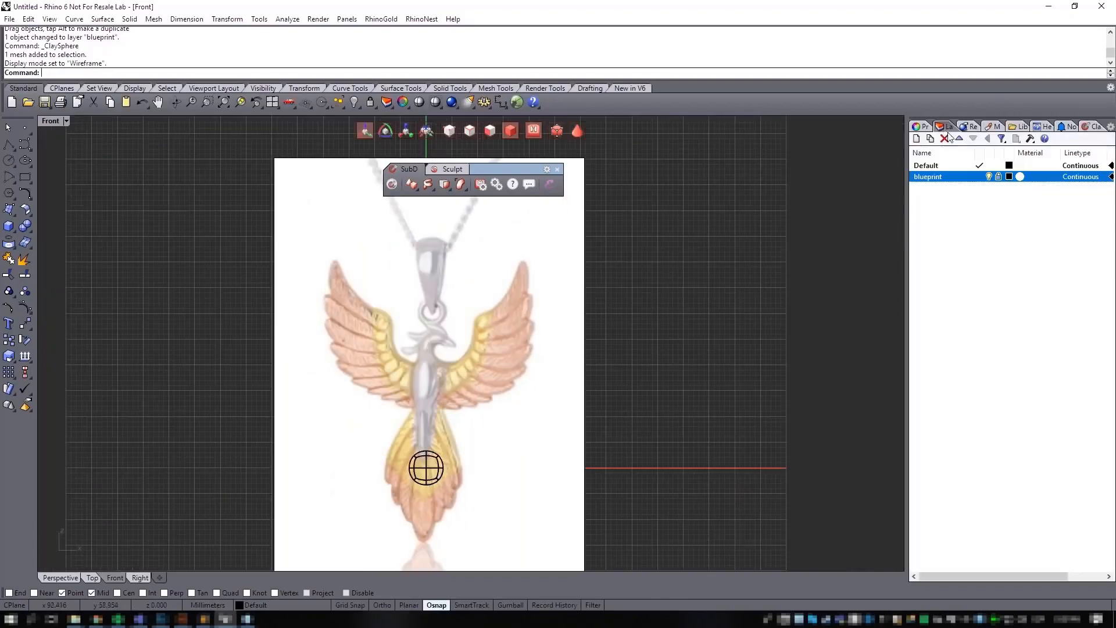
click(987, 176)
scroll(510, 434, up, 8)
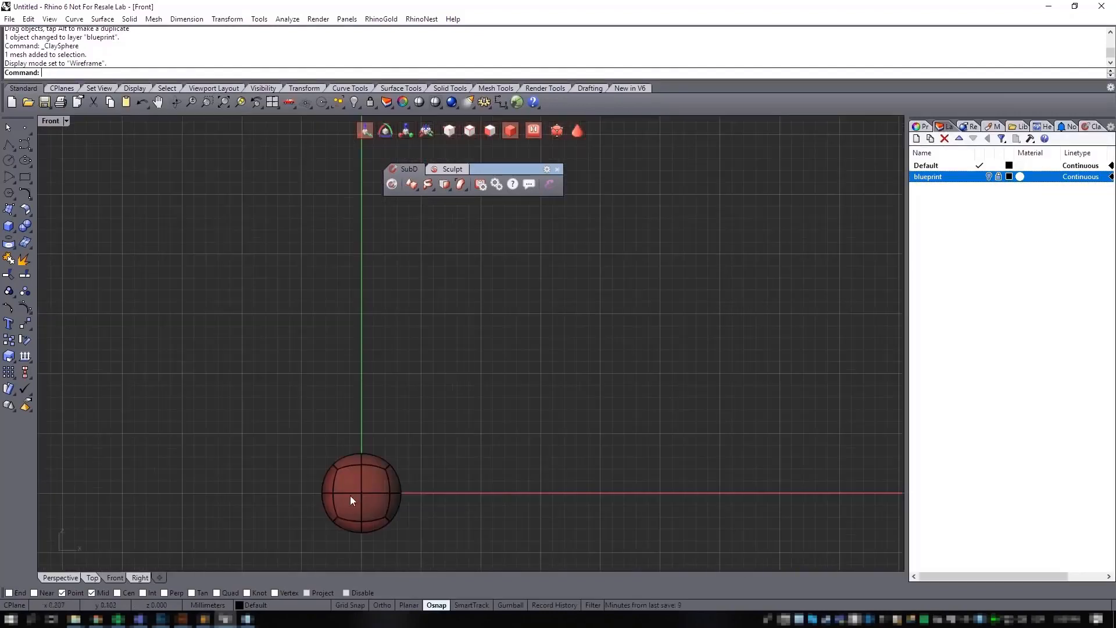
Step: Show the blueprint layer and move the sphere straight up onto the bird's torso in the Front view
scroll(313, 418, down, 10)
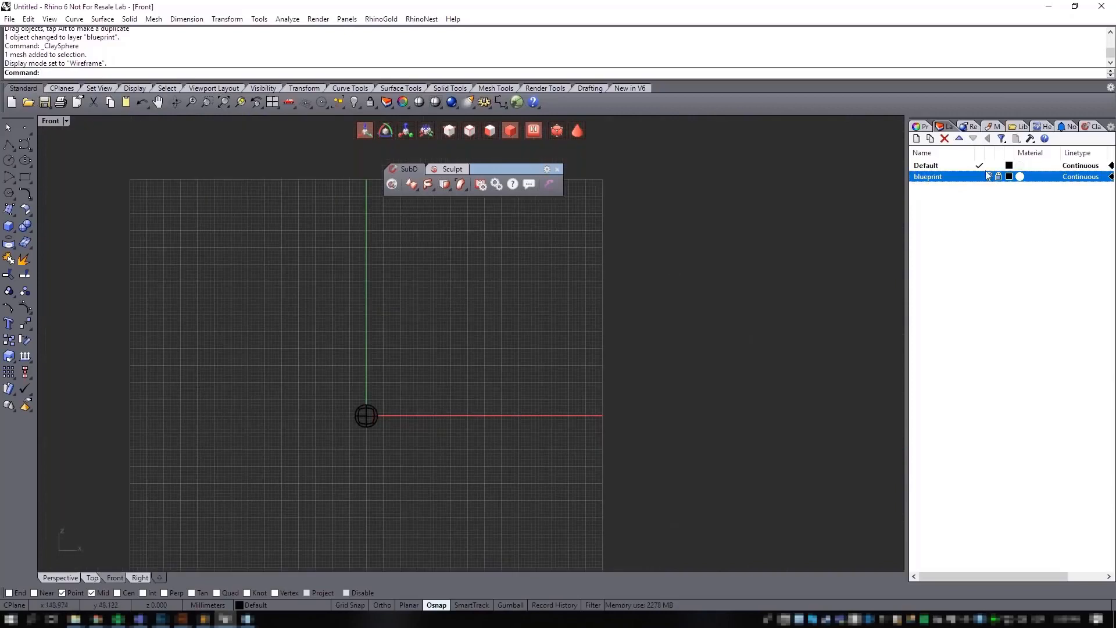
click(988, 177)
scroll(355, 406, up, 10)
click(379, 427)
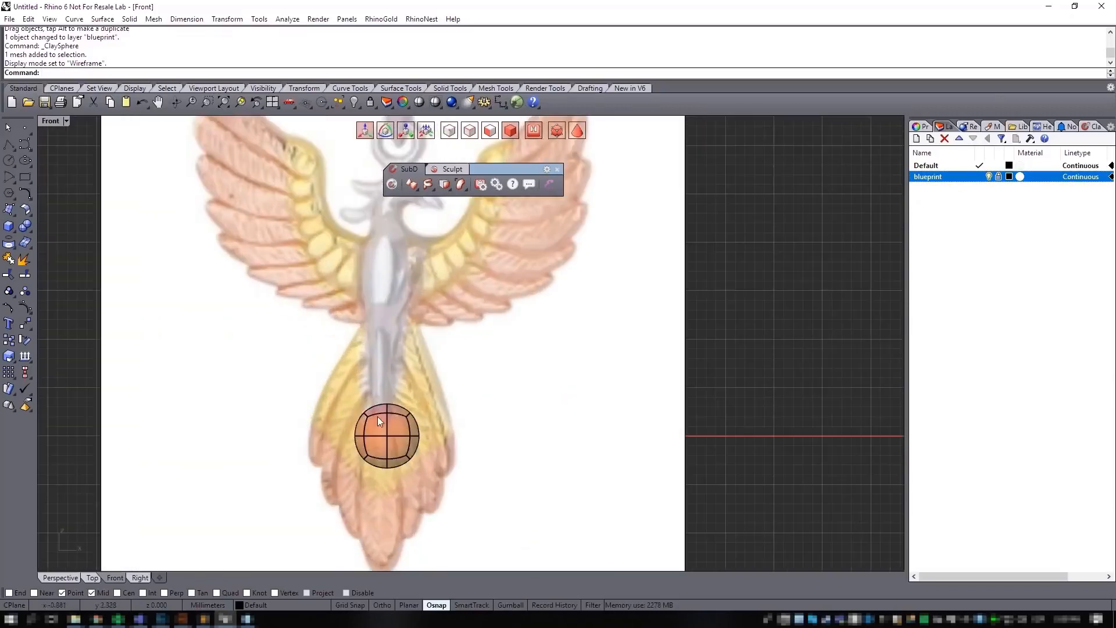
right_drag(396, 456, 380, 522)
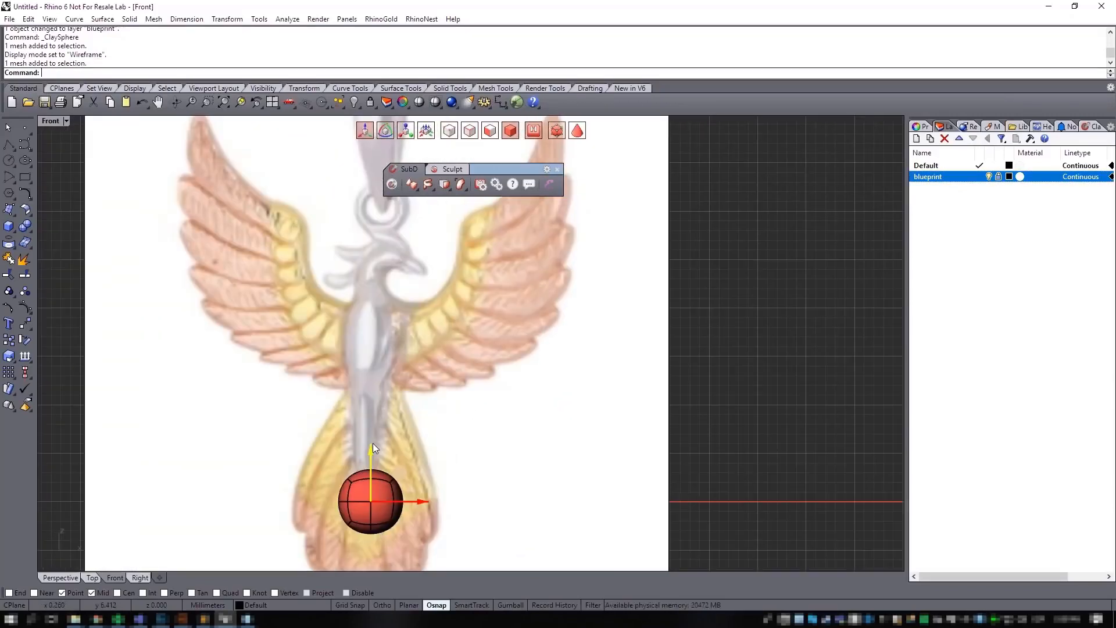
mouse_move(373, 440)
mouse_down()
mouse_move(373, 274)
mouse_move(370, 292)
mouse_up()
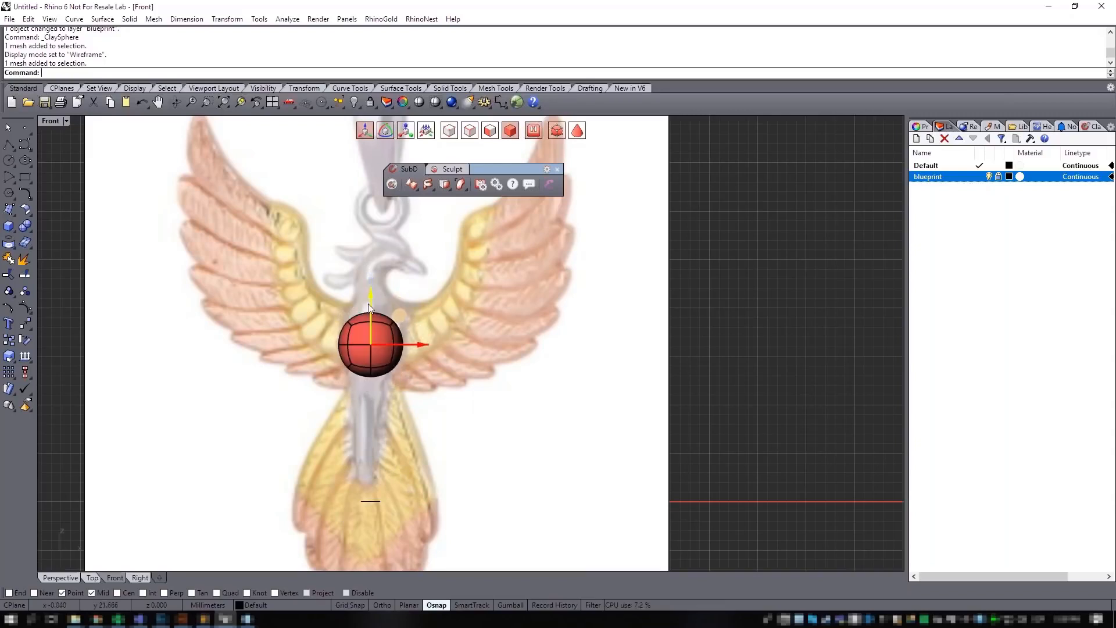
Step: Delete the faces of the sphere's back half, behind the reference image, working in the Perspective view
click(60, 577)
right_drag(443, 436, 565, 404)
scroll(522, 369, up, 3)
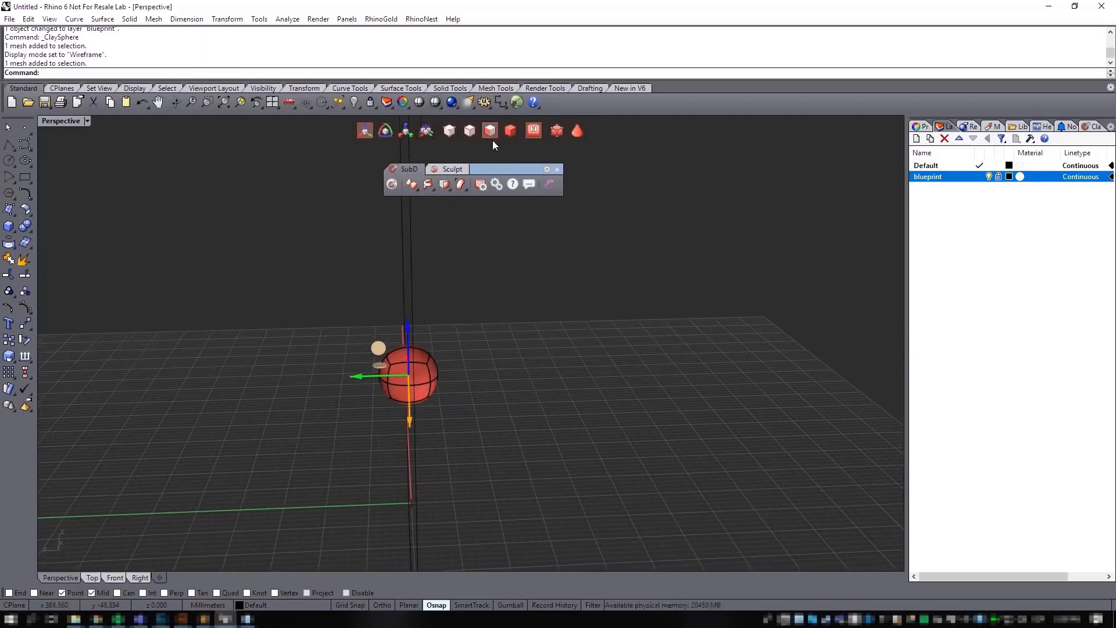
click(509, 346)
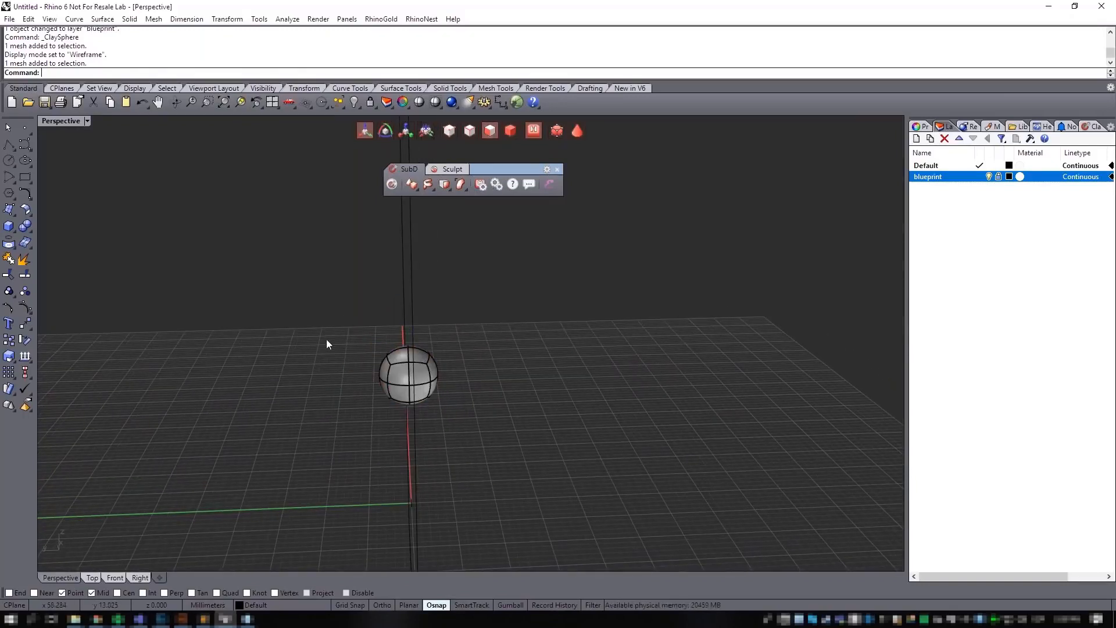
drag(333, 312, 414, 425)
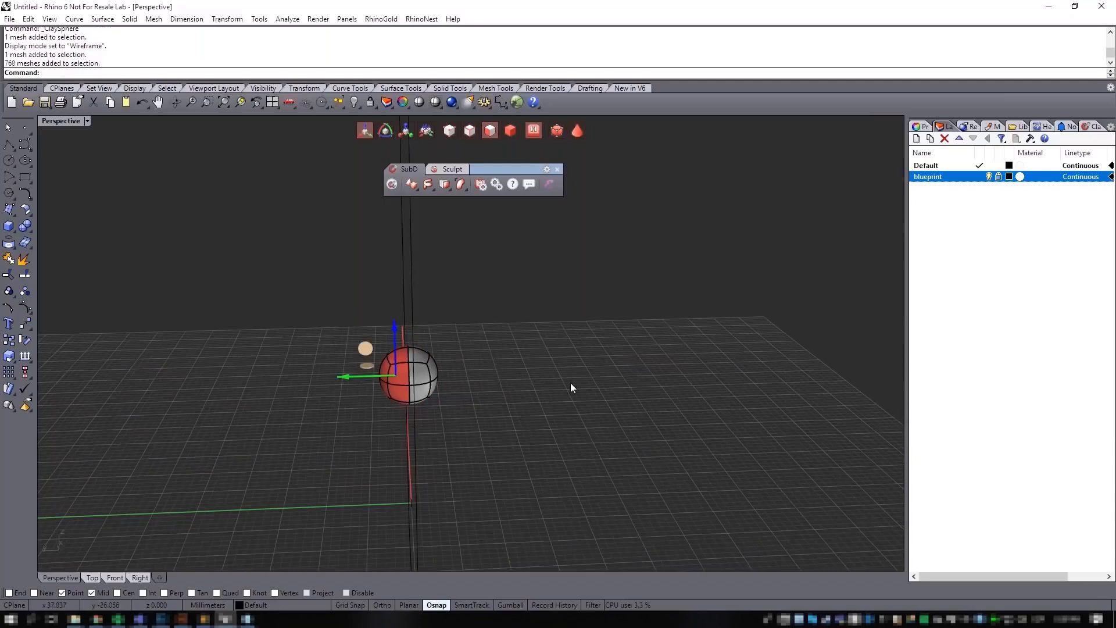
key(Delete)
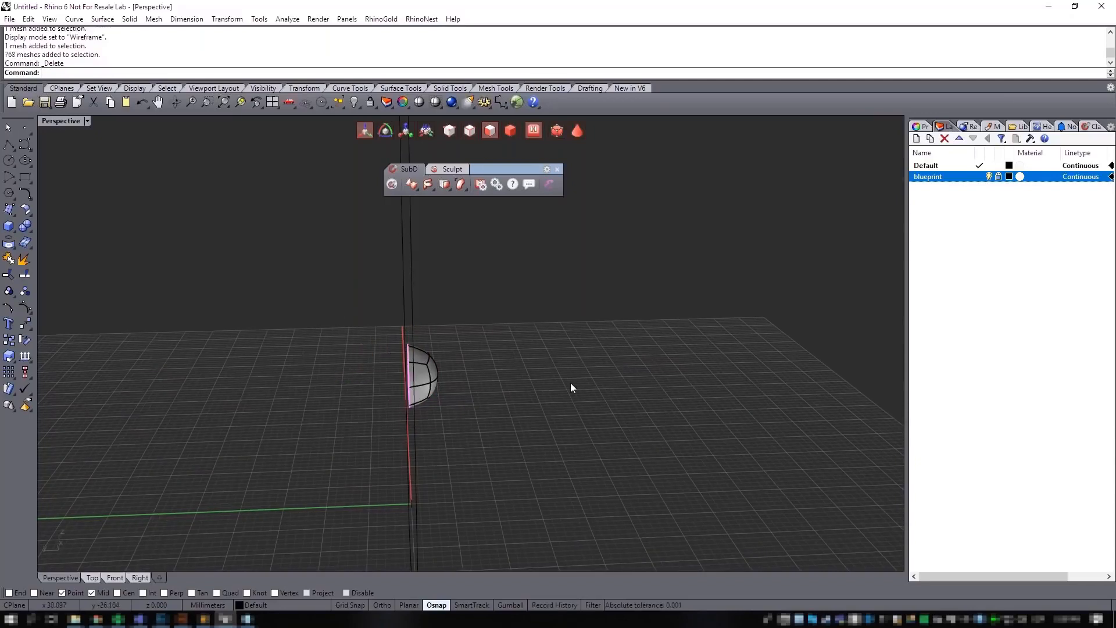
Step: Flatten the remaining half-sphere by scaling the whole object to 0 along the Y axis, and deselect it
right_drag(571, 383, 638, 390)
click(510, 135)
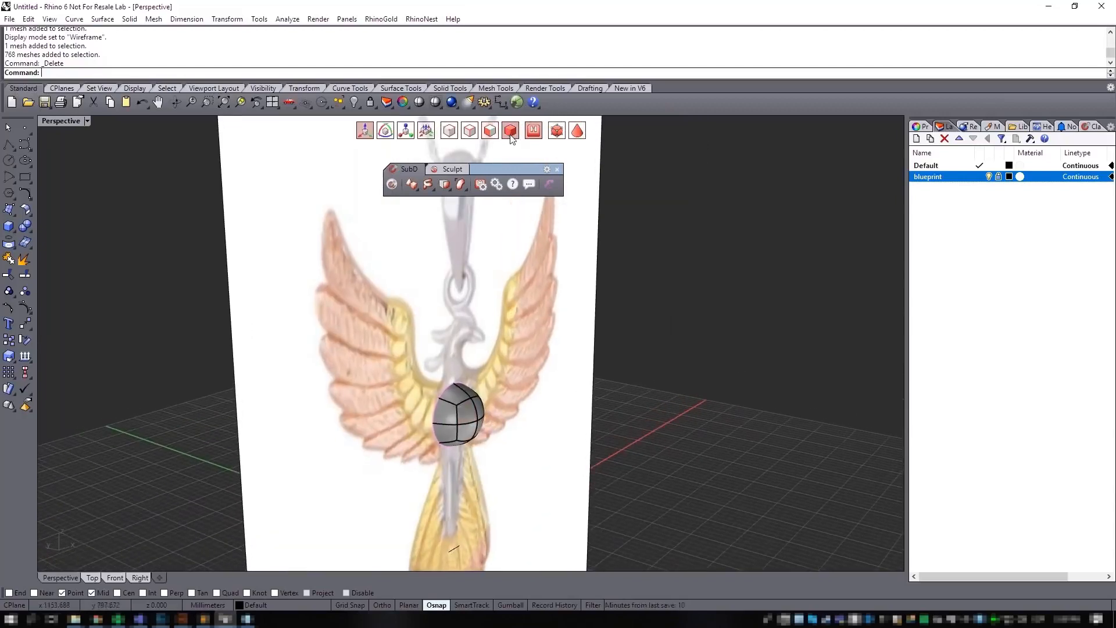
click(465, 412)
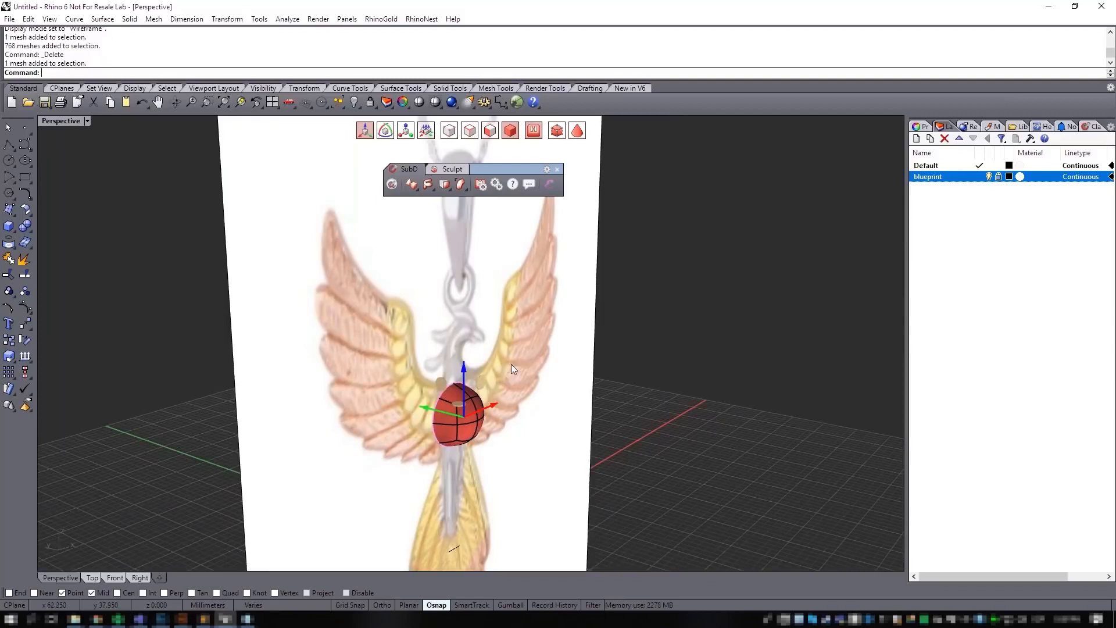
right_drag(511, 364, 522, 313)
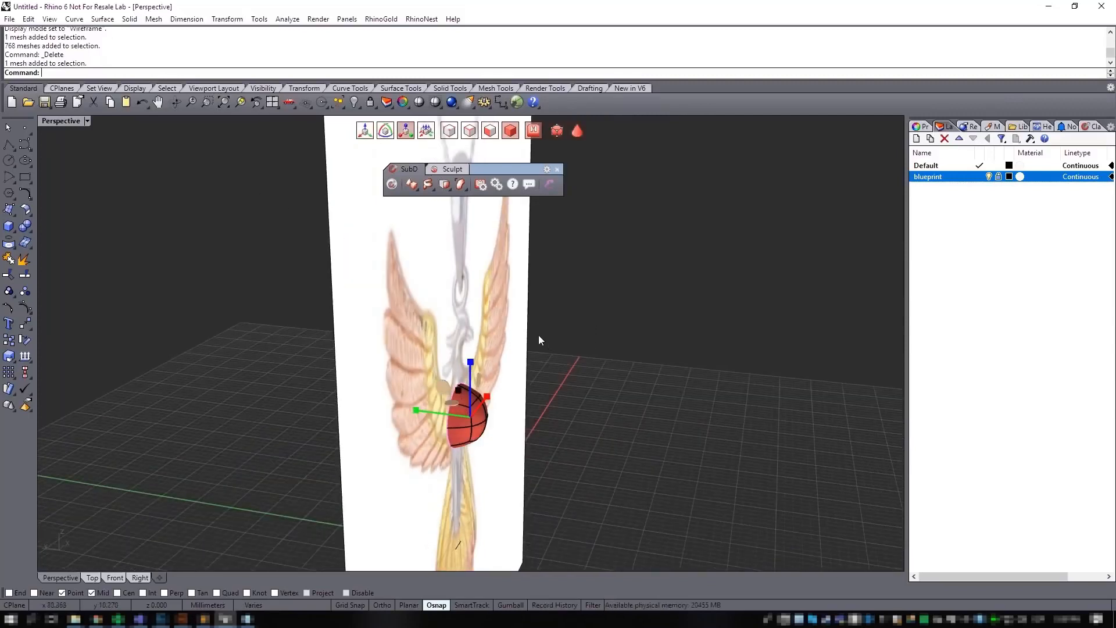
right_drag(510, 378, 446, 422)
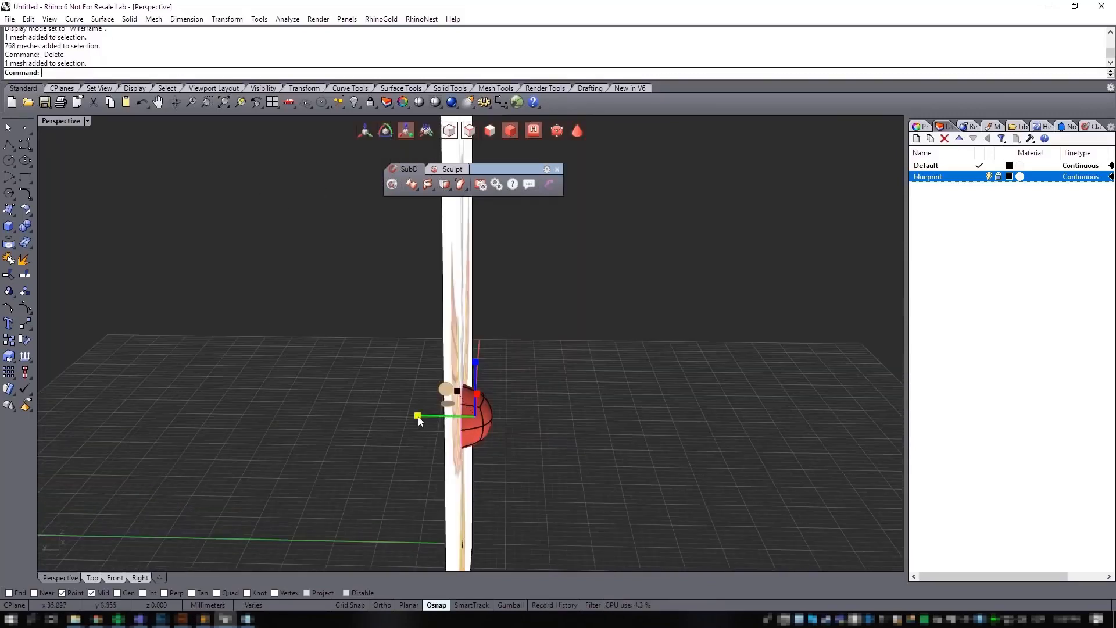
click(418, 416)
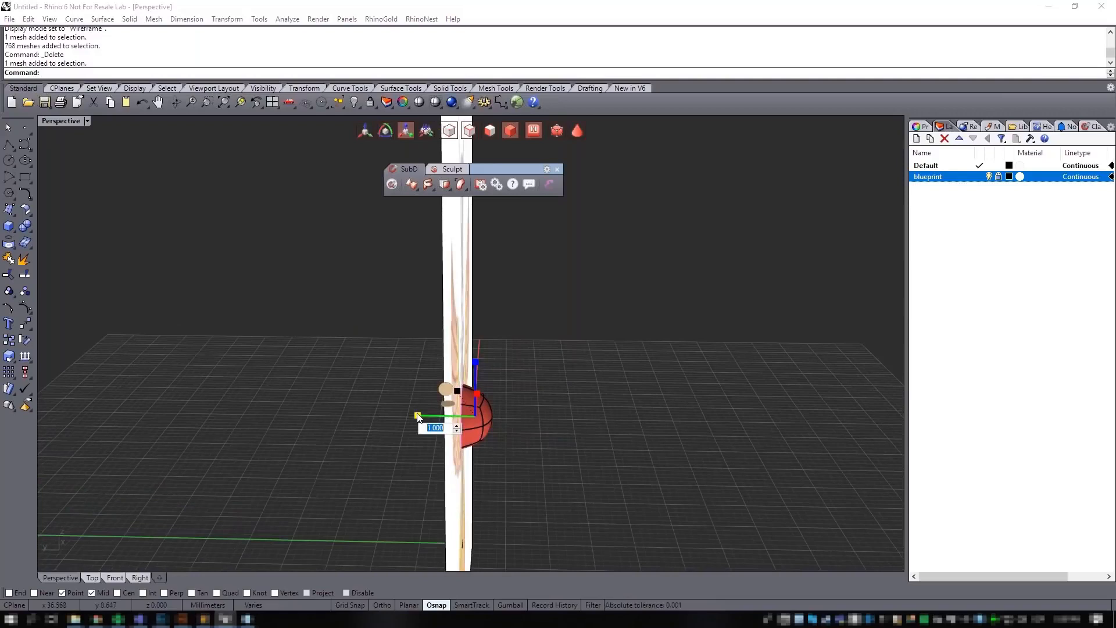
text(0)
key(Return)
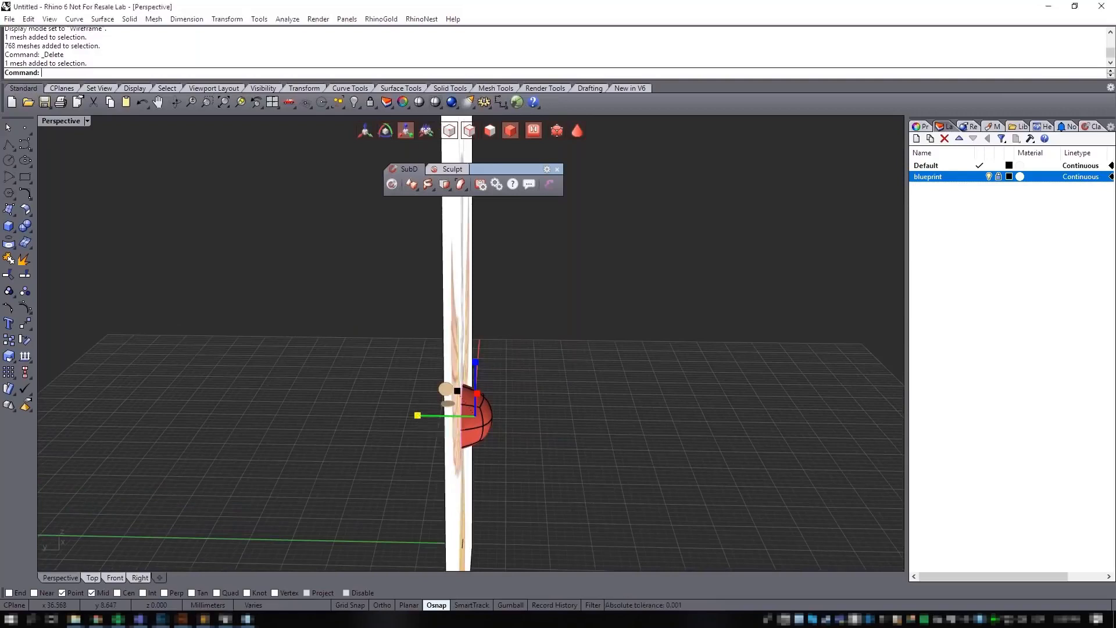
right_drag(672, 419, 479, 411)
scroll(479, 411, up, 7)
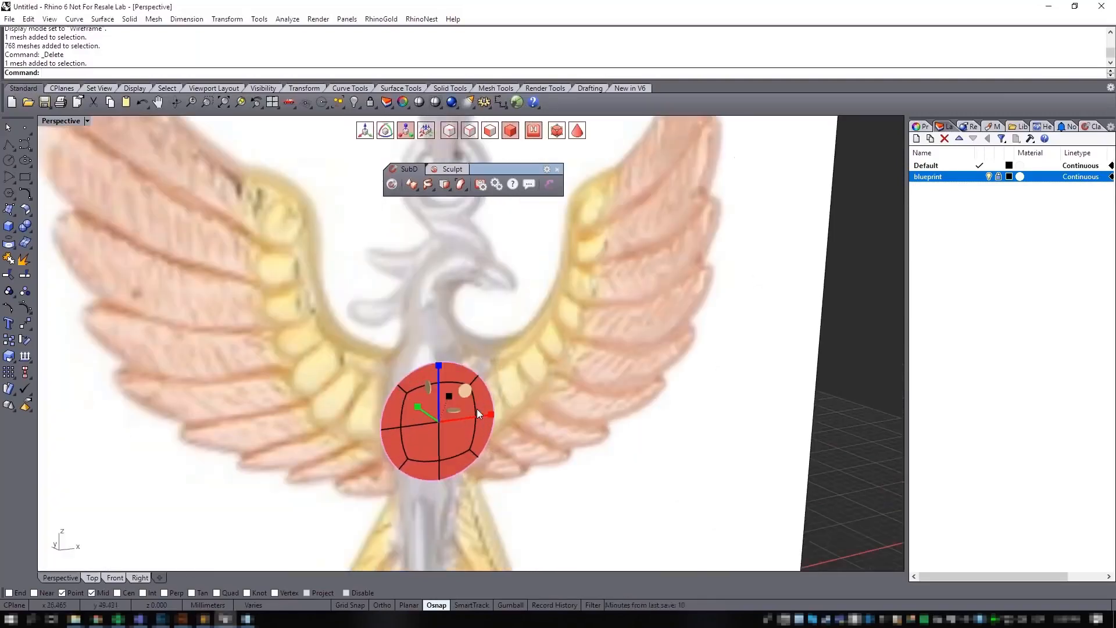
right_drag(558, 422, 604, 408)
scroll(666, 426, down, 4)
click(699, 422)
scroll(657, 424, down, 2)
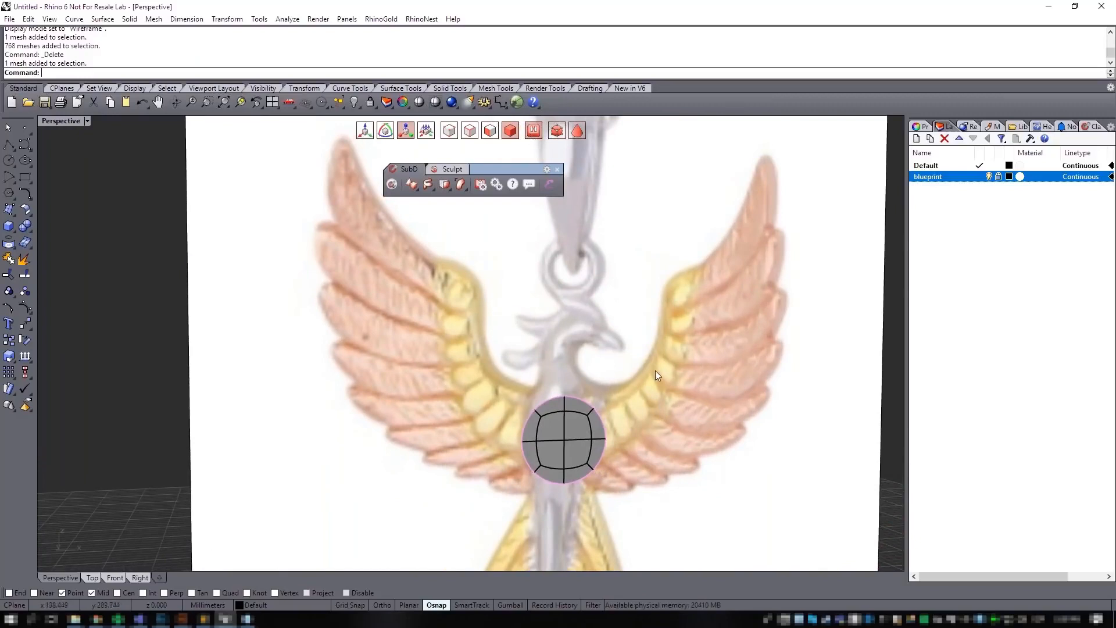
right_drag(507, 377, 543, 401)
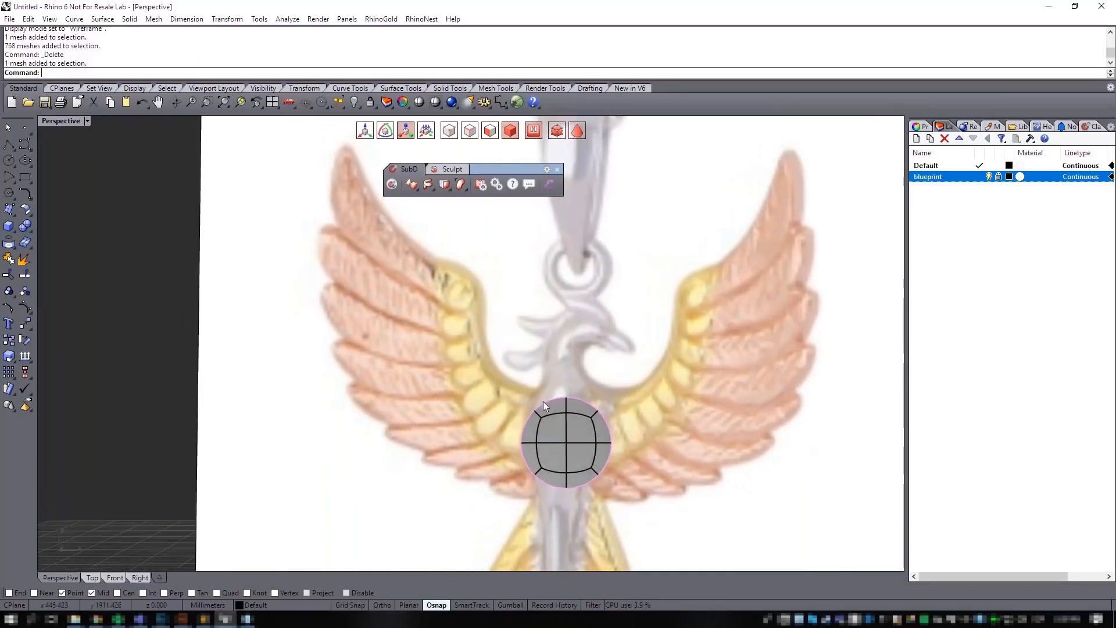
Step: Set the Front view's display mode to Ghosted so the reference image shows through the flattened disc
click(115, 577)
scroll(407, 378, up, 1)
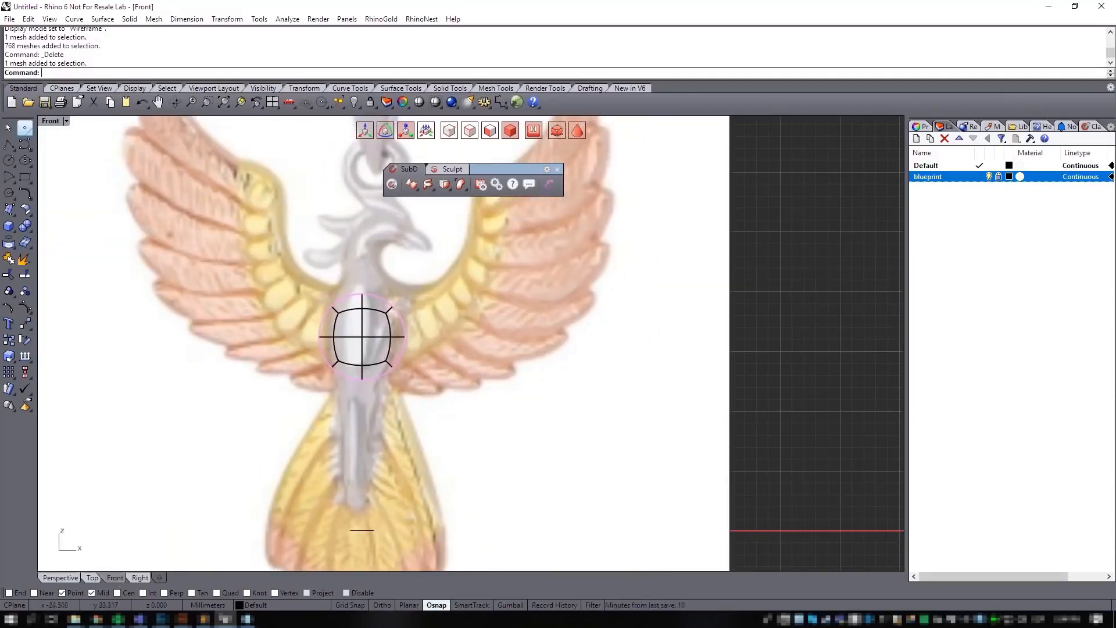
click(49, 122)
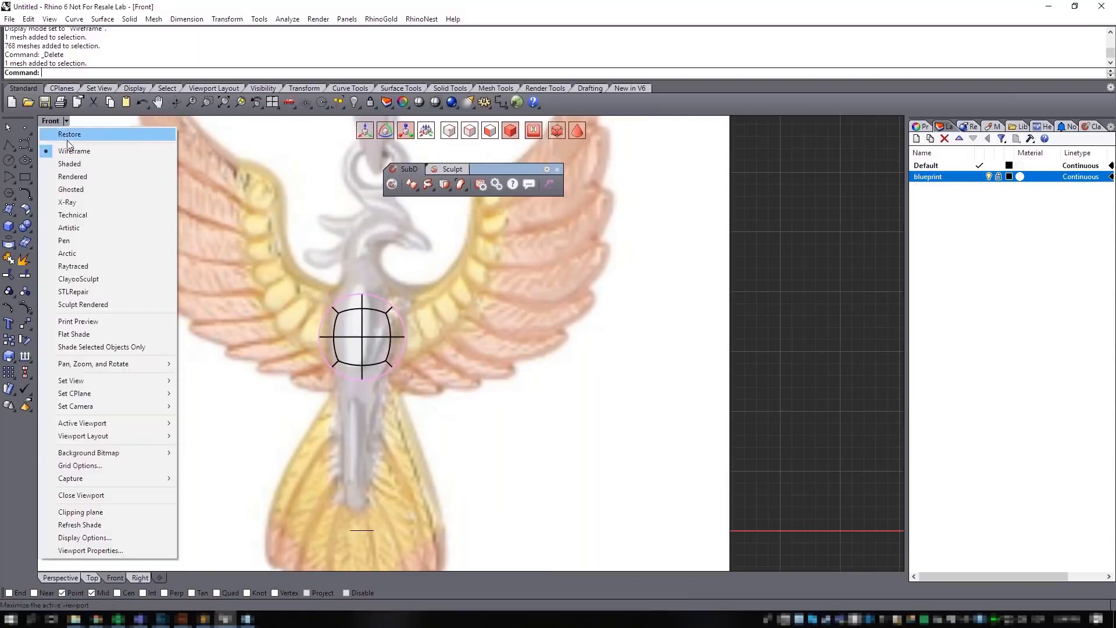
click(71, 189)
scroll(420, 310, up, 3)
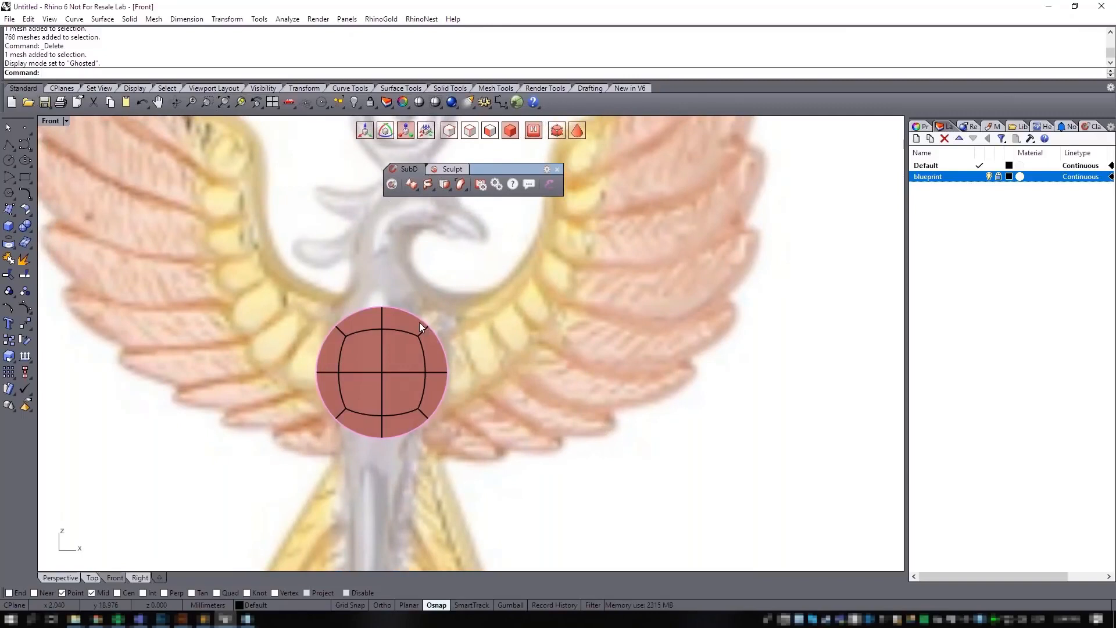
Step: Scale the disc into a narrow, tall oval over the bird's torso and switch it to the unsmoothed, faceted SubD display
click(405, 360)
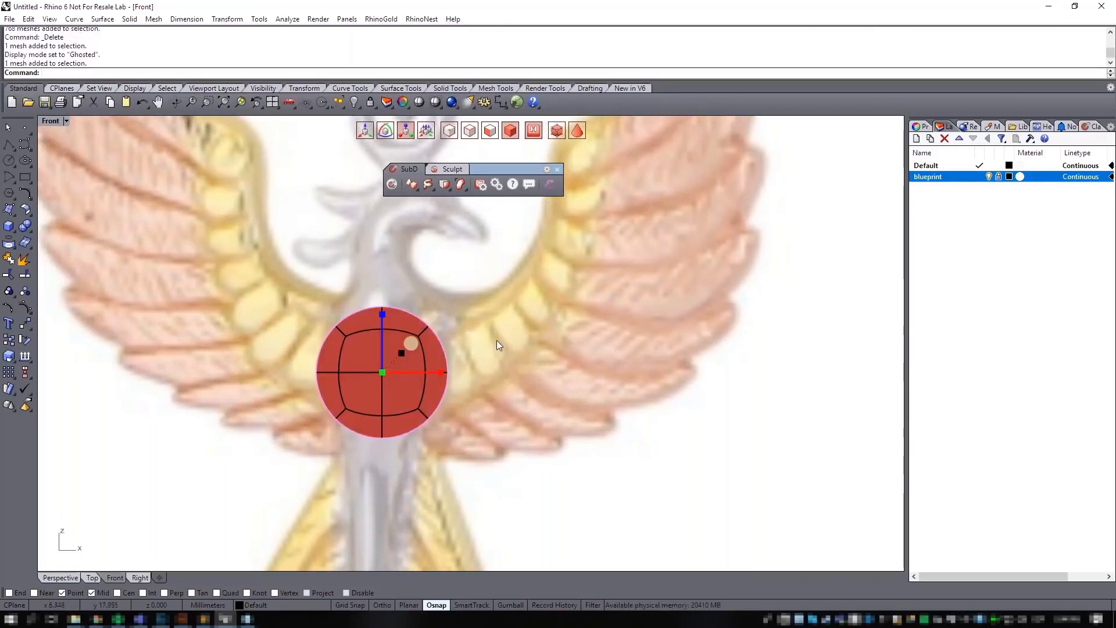
drag(438, 373, 436, 372)
drag(384, 318, 384, 294)
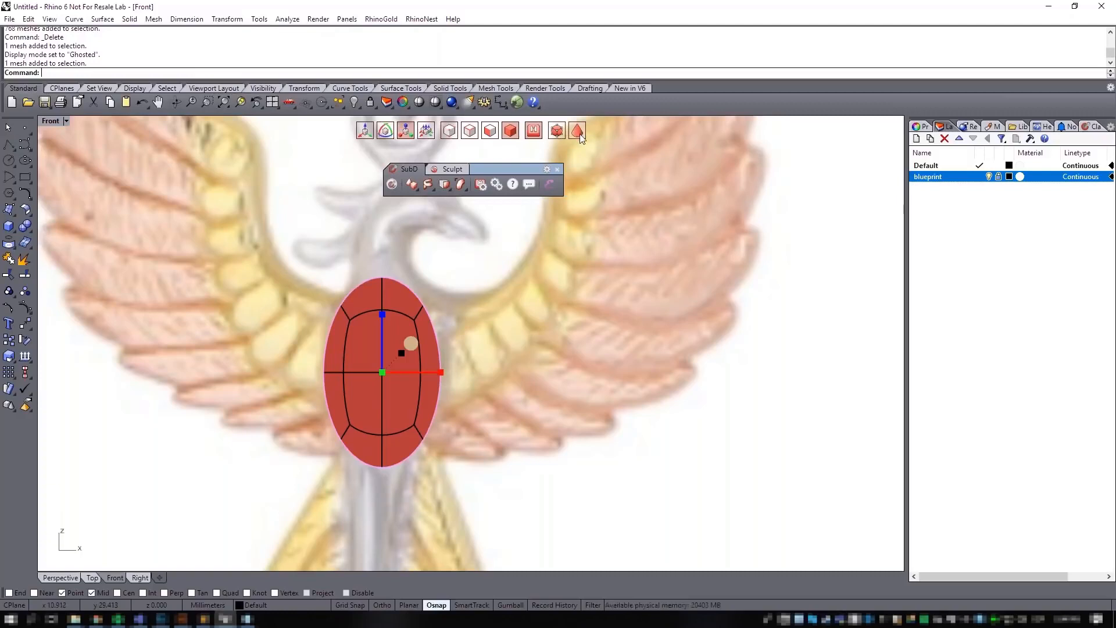
key(Tab)
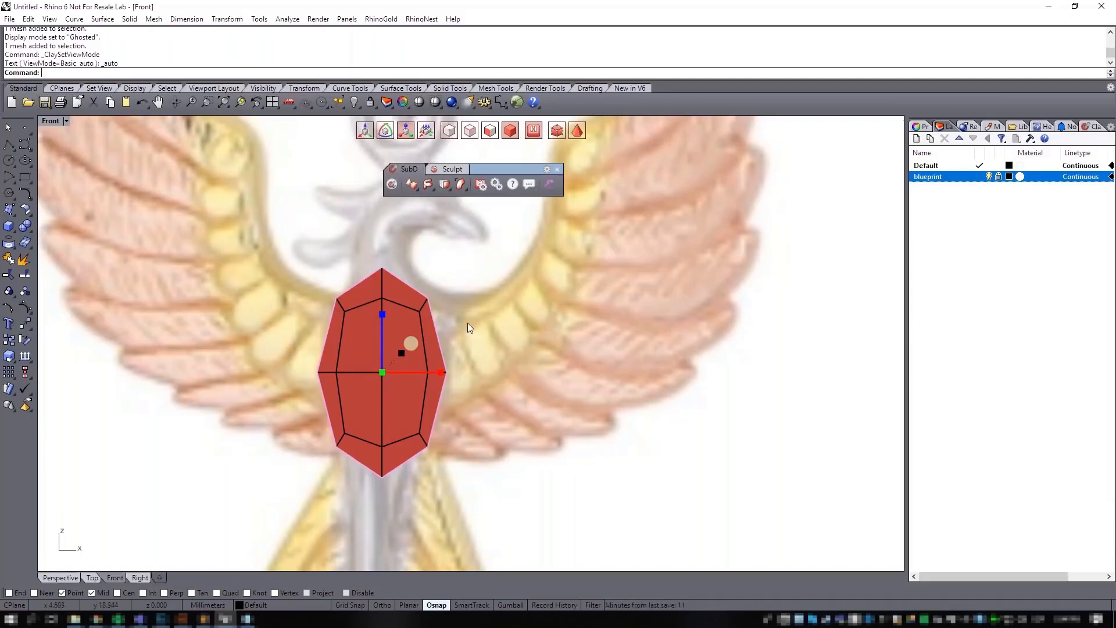
right_drag(419, 333, 424, 374)
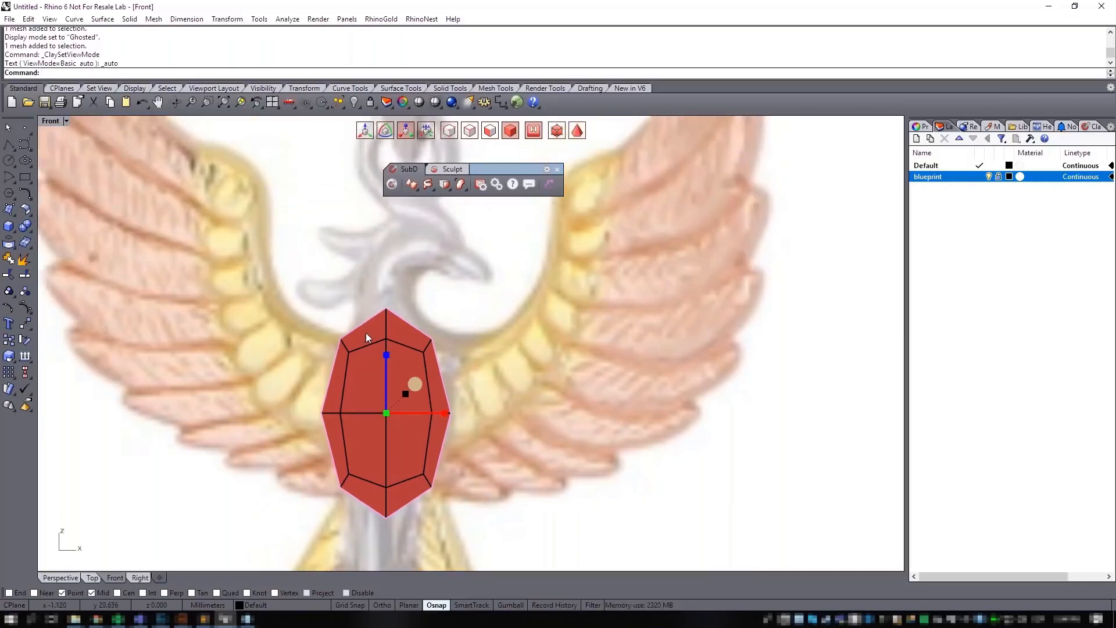
click(441, 352)
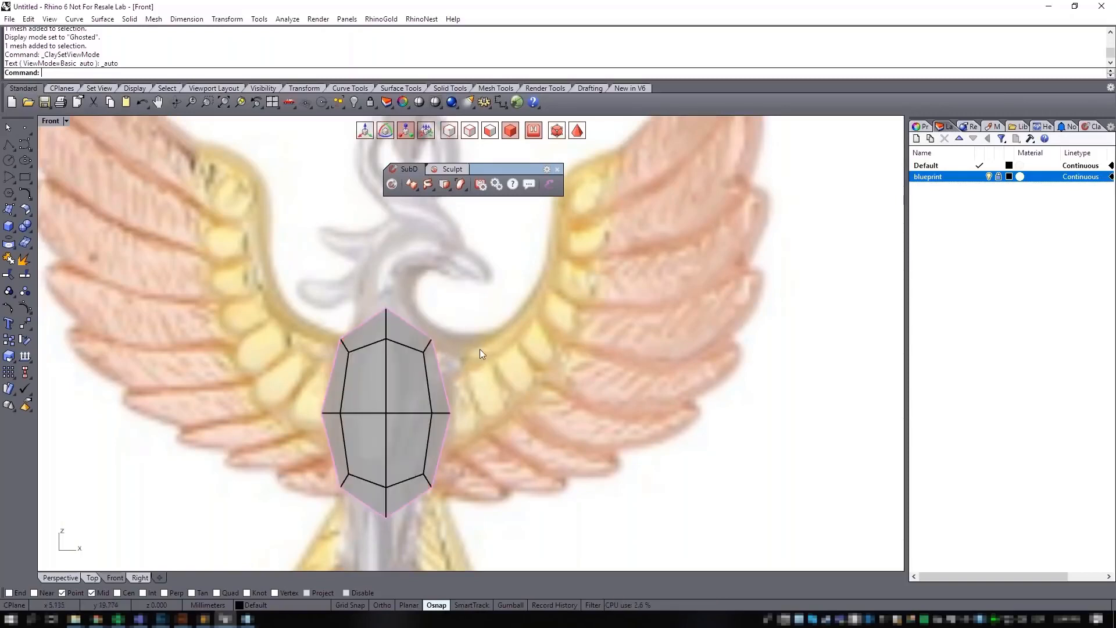
scroll(480, 350, down, 3)
scroll(480, 350, up, 1)
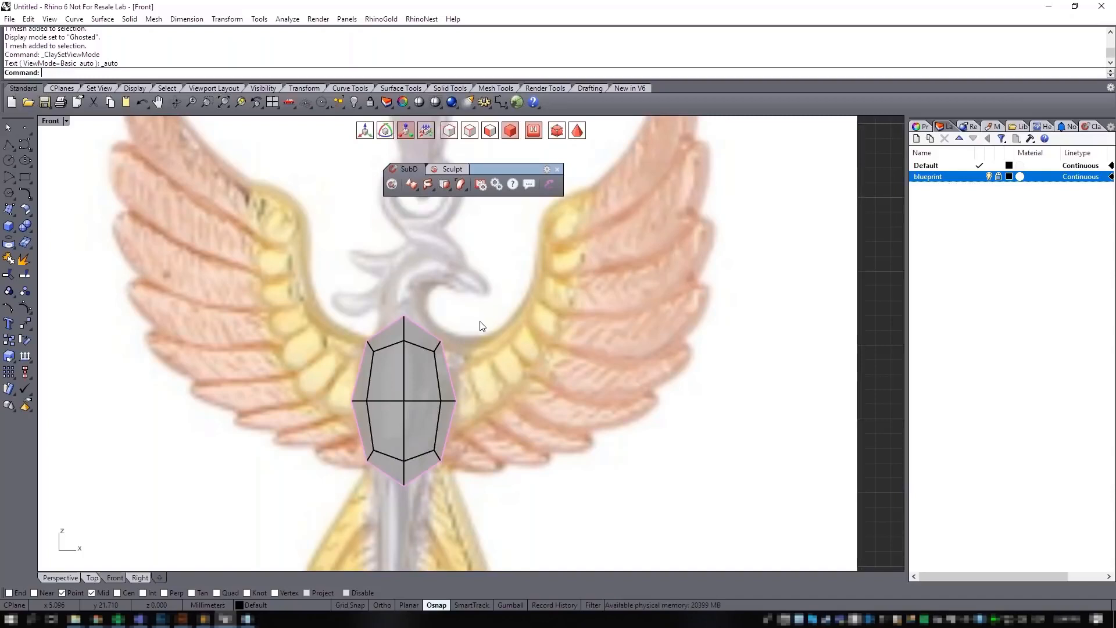
scroll(513, 473, down, 5)
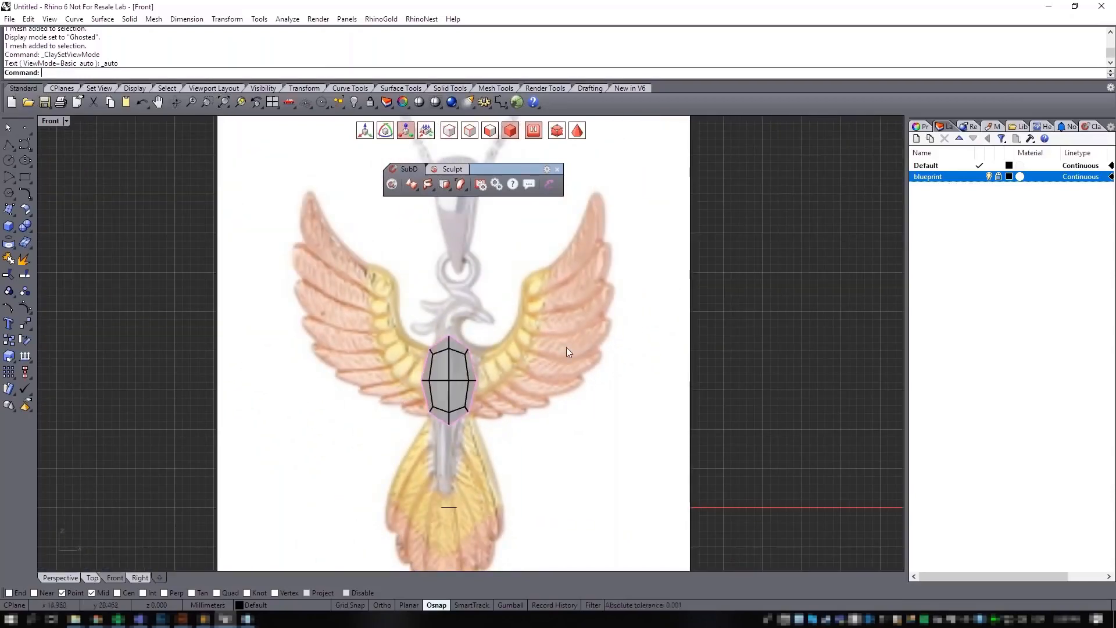
scroll(554, 355, up, 2)
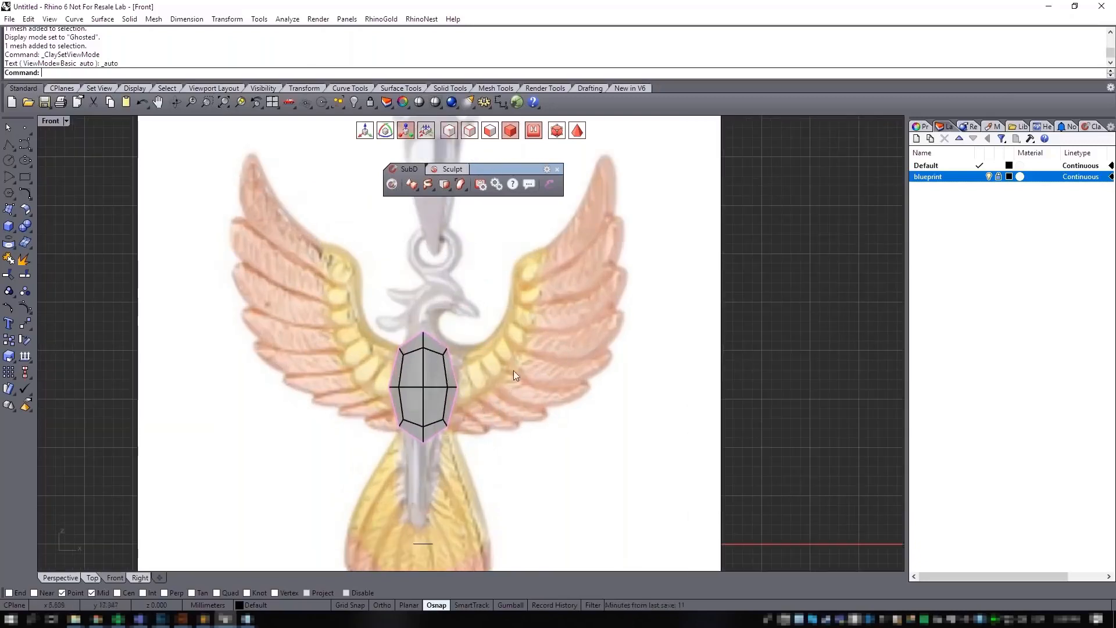
scroll(460, 365, up, 2)
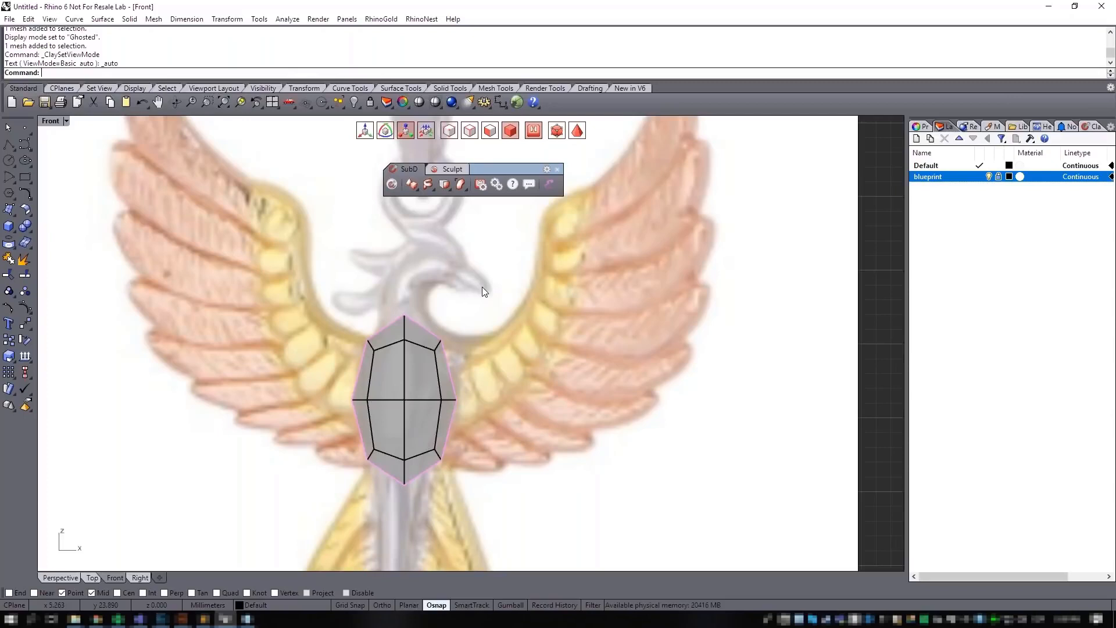
Step: Extrude the body's upper outer edge on the beak side outward toward the wing to add a new face
scroll(490, 321, up, 3)
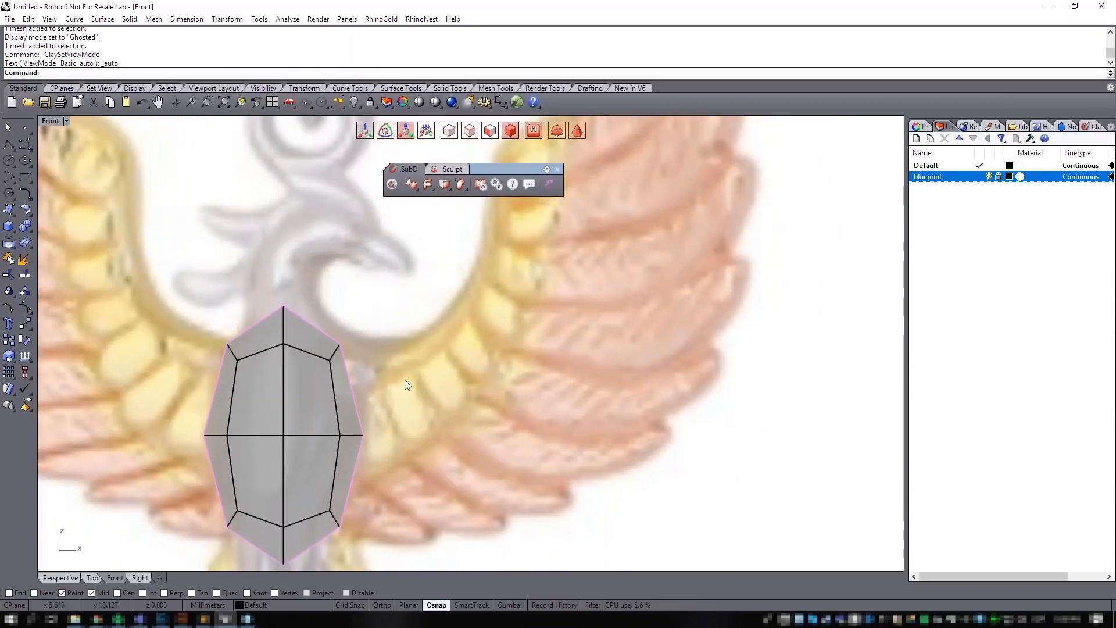
scroll(553, 287, down, 2)
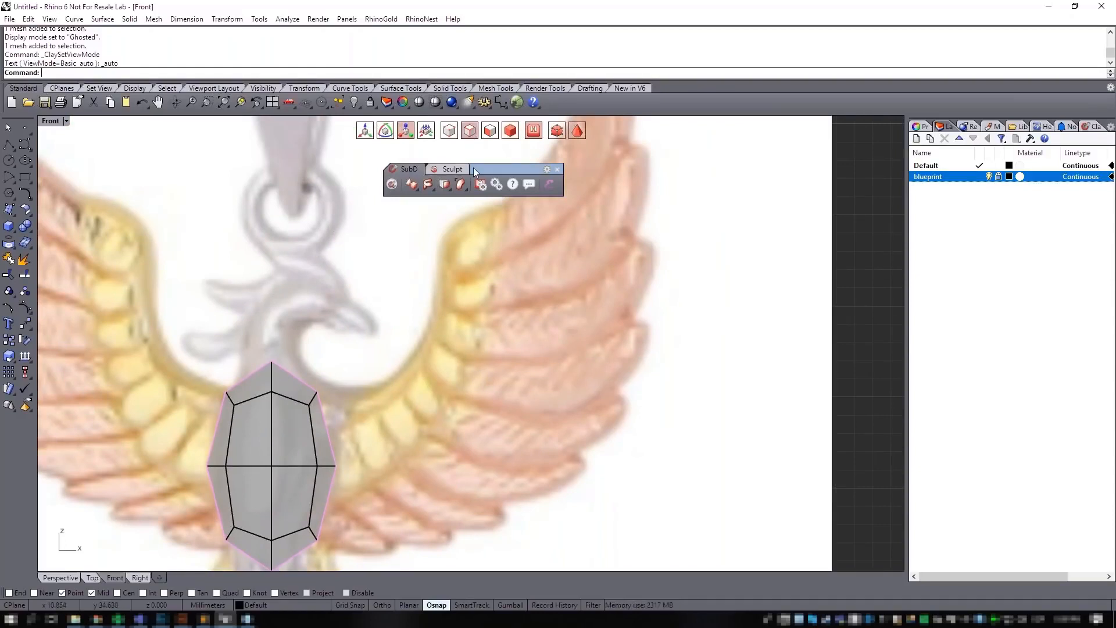
ctrl+shift+click(326, 431)
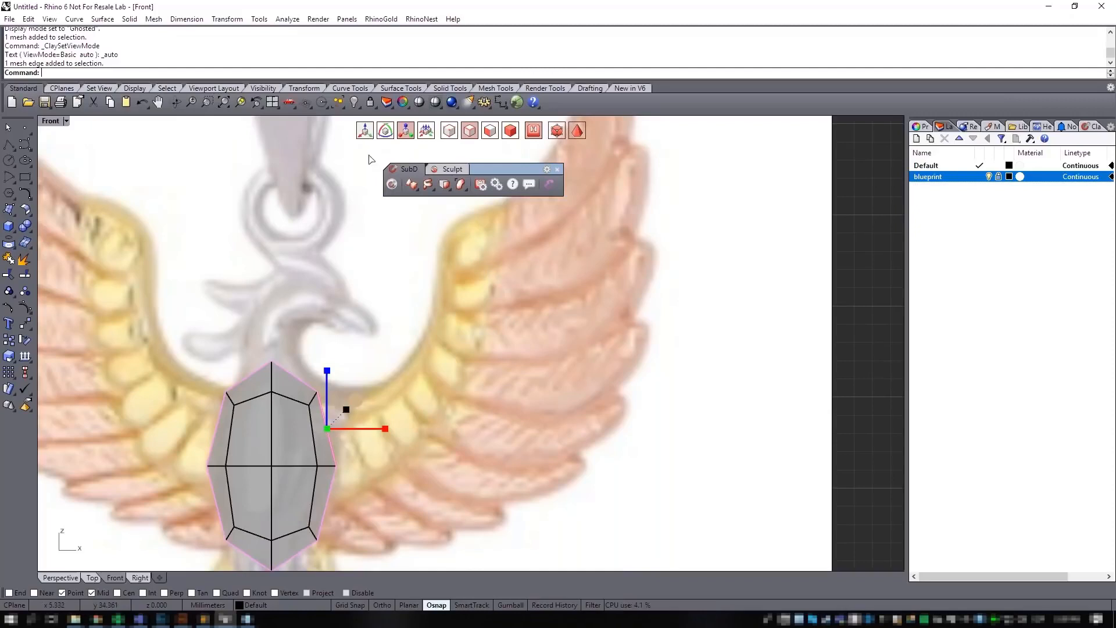
click(365, 133)
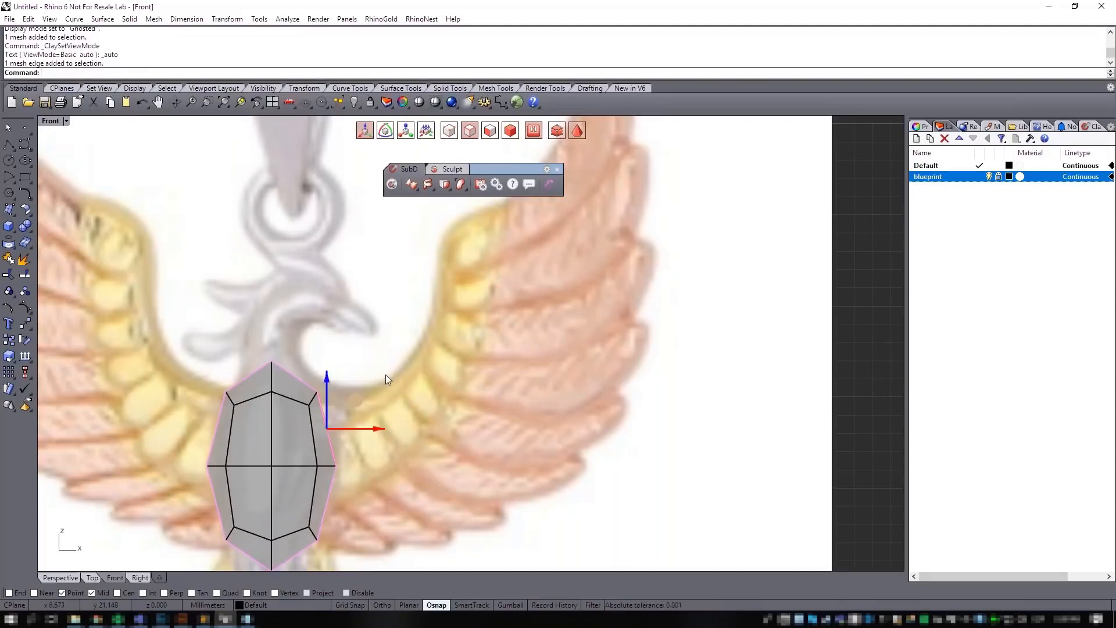
ctrl+drag(357, 401, 411, 398)
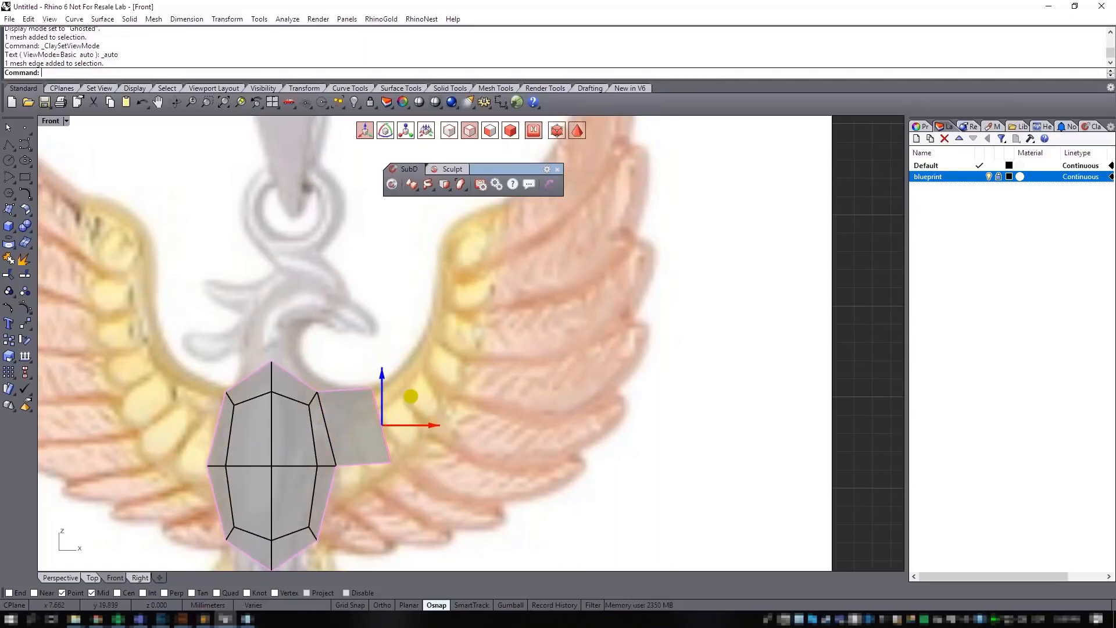
Step: Scale down the extruded outer edge to fit the wing root and return to Move mode
key(r)
mouse_move(411, 400)
mouse_down()
mouse_move(394, 399)
mouse_move(412, 390)
mouse_up()
key(w)
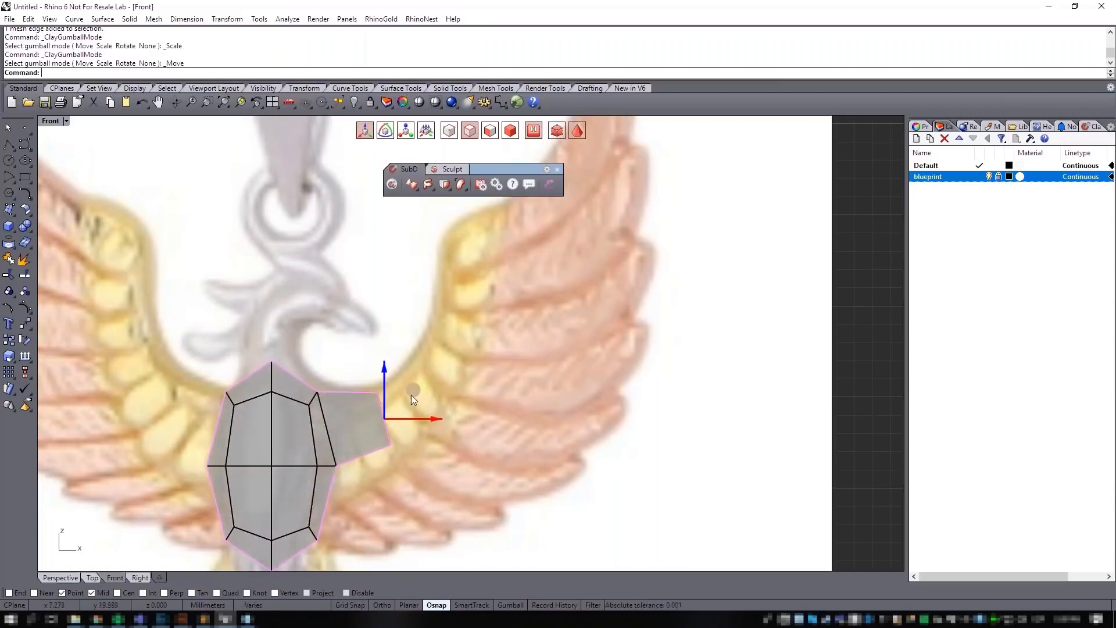
Step: Extrude the wing root's outer edge twice along the yellow feather band, rotating the edge to follow the band's curve
click(385, 131)
click(385, 131)
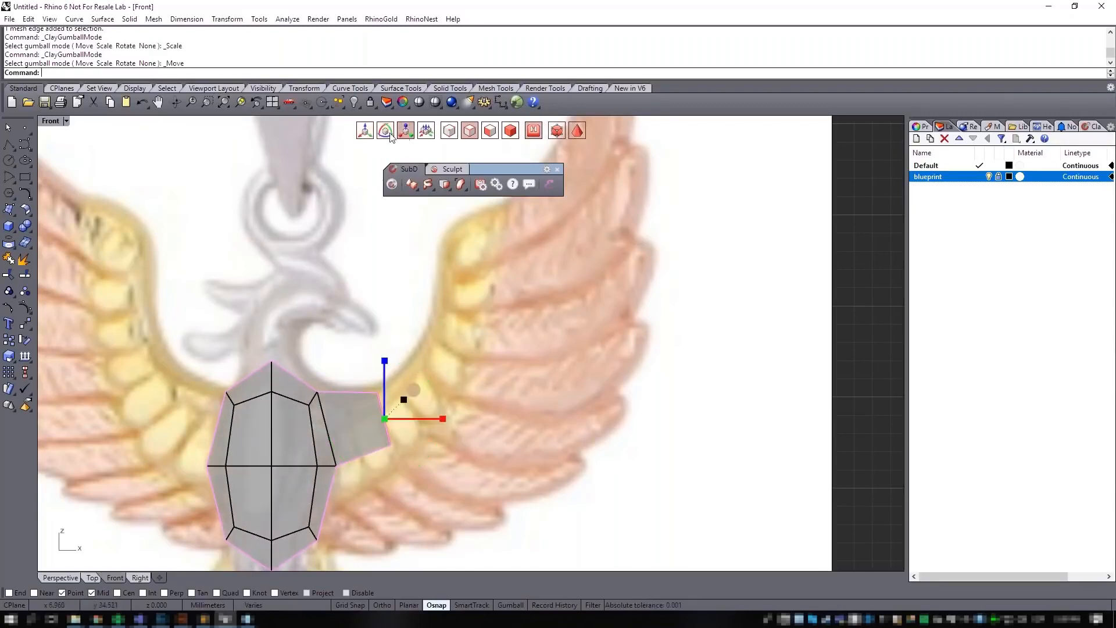
click(385, 131)
click(385, 131)
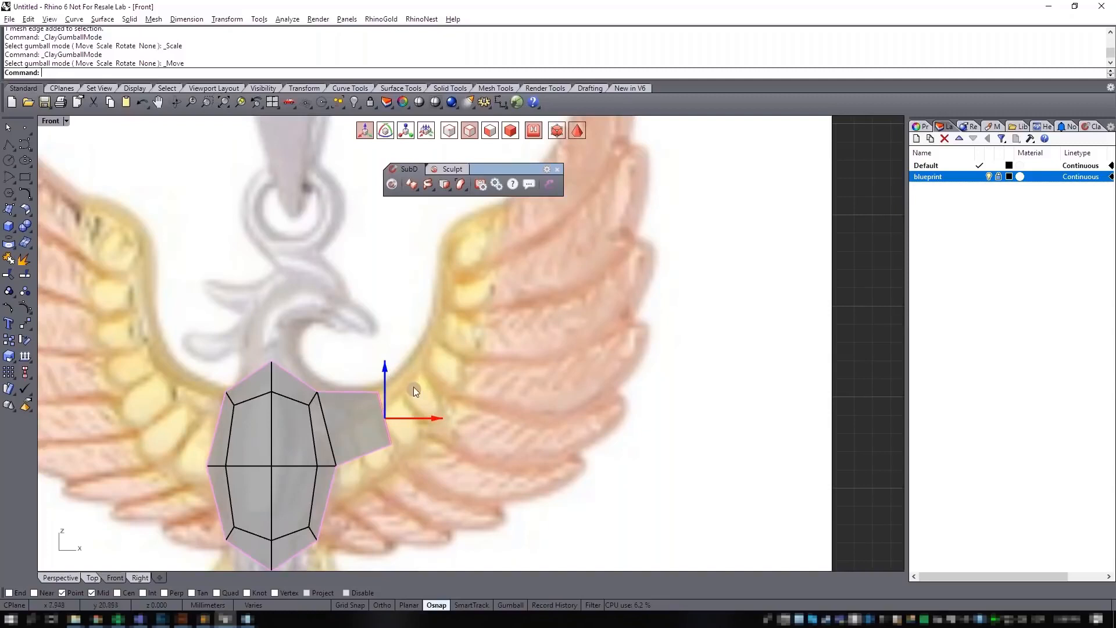
ctrl+drag(414, 387, 454, 362)
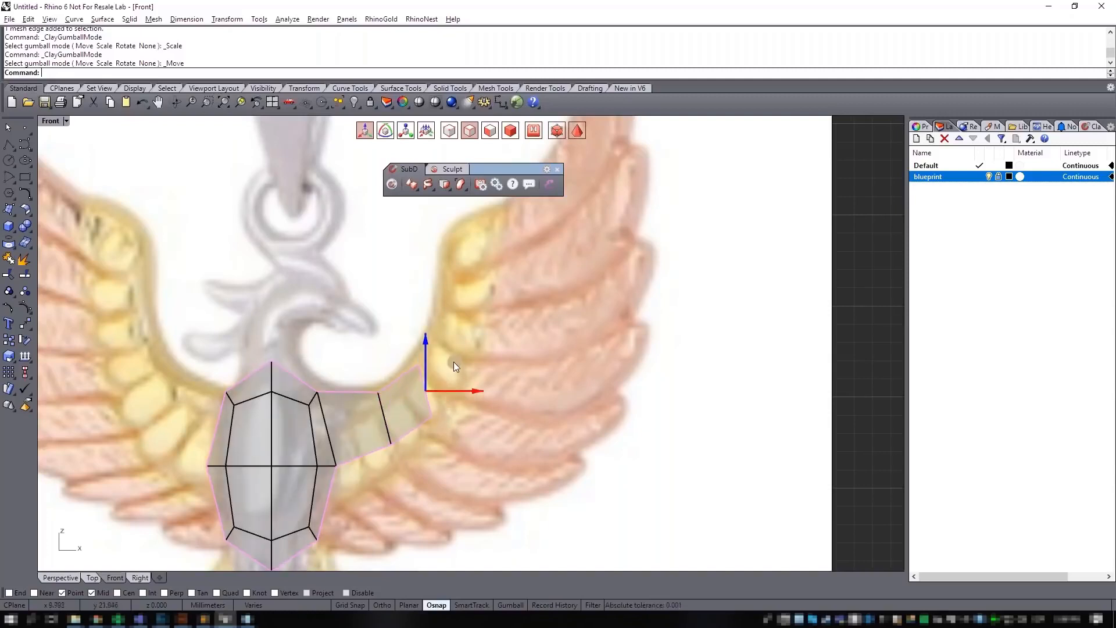
key(e)
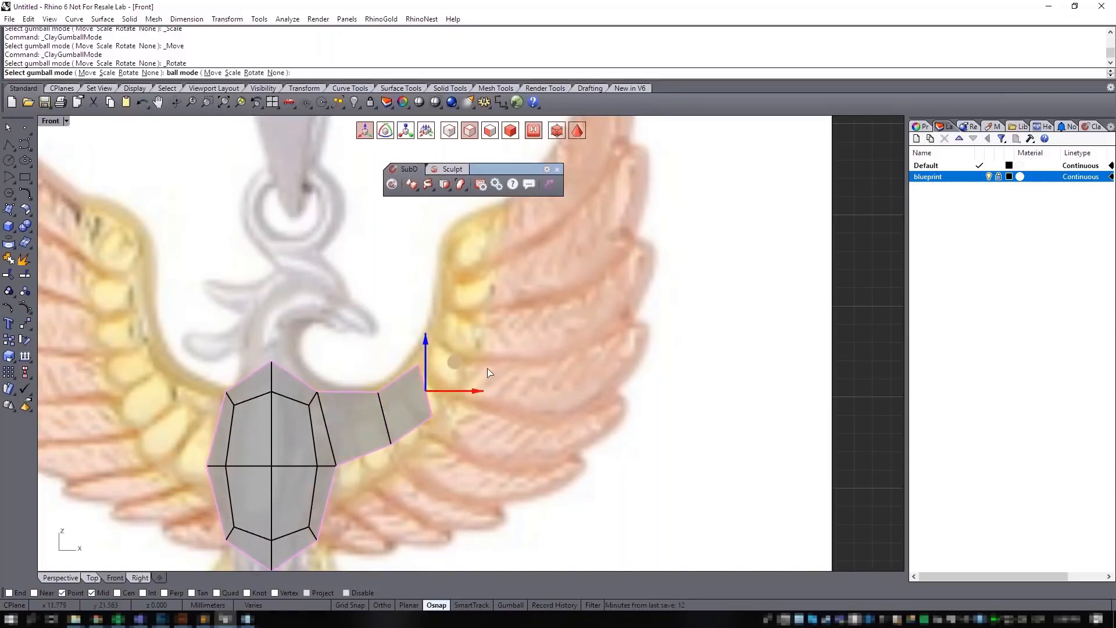
mouse_move(479, 368)
mouse_down()
mouse_move(472, 340)
mouse_move(451, 355)
mouse_move(483, 334)
mouse_move(484, 319)
mouse_up()
key(w)
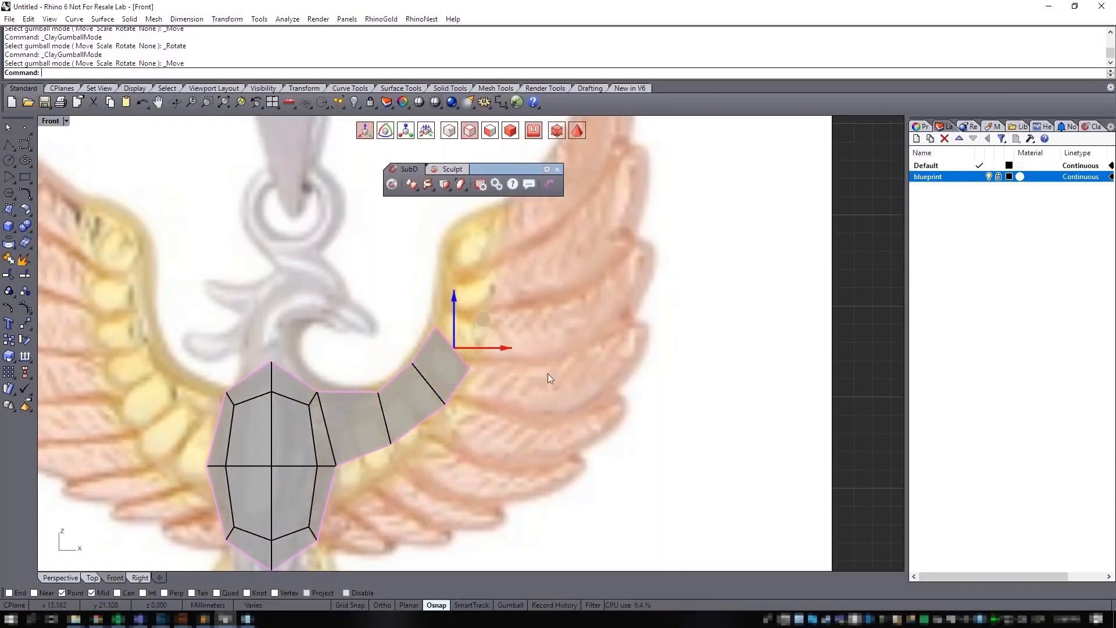
Step: Rotate the band's end edge, extrude another face up the curve and turn its new end edge to match
key(e)
drag(500, 306, 496, 279)
key(w)
key(e)
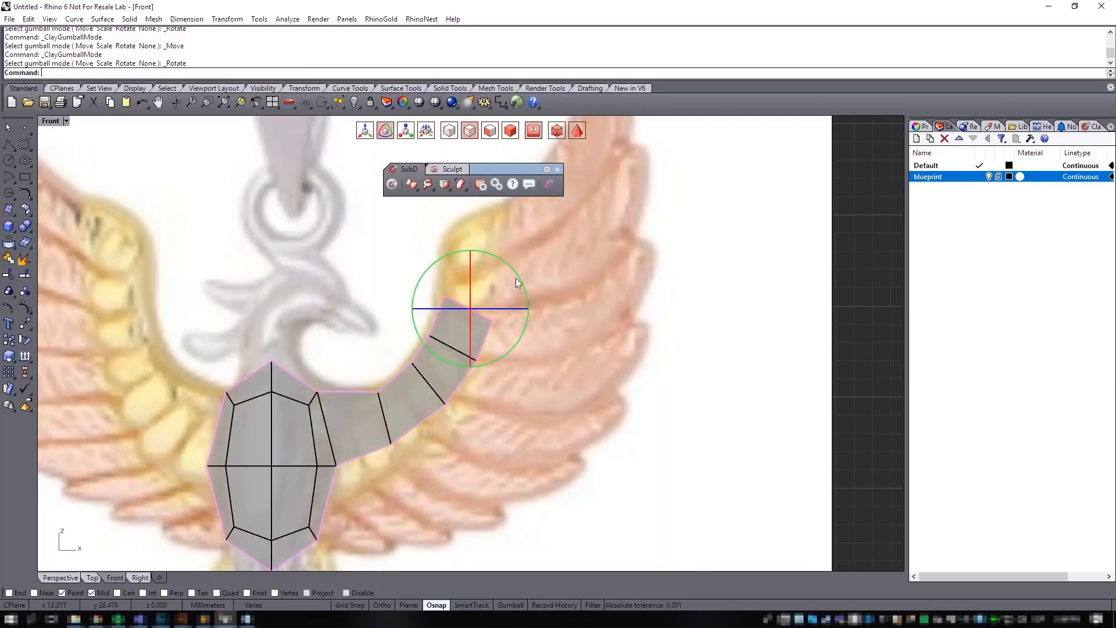
right_drag(524, 280, 524, 336)
key(w)
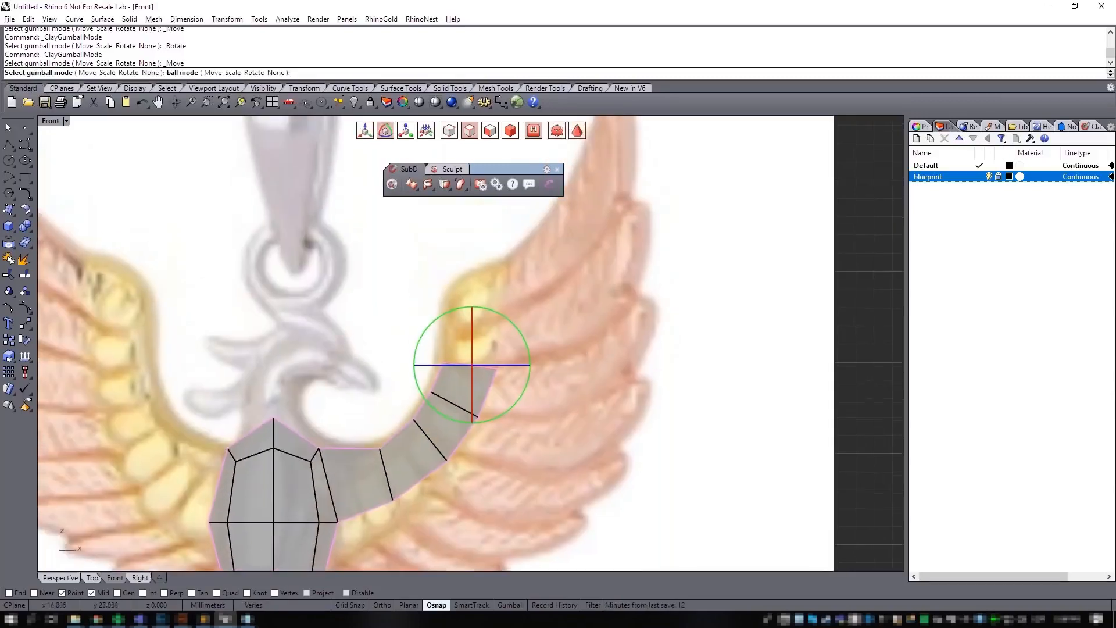
Step: Extrude two more faces up to the top of the yellow feather band, angling each end edge, and deselect
drag(500, 367, 501, 290)
key(e)
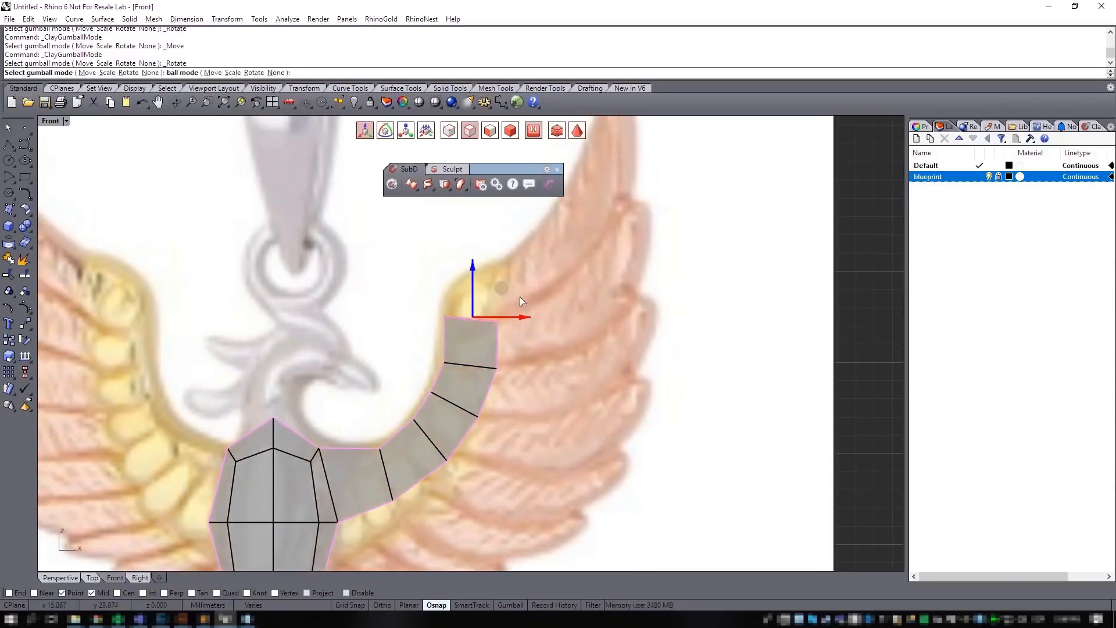
key(w)
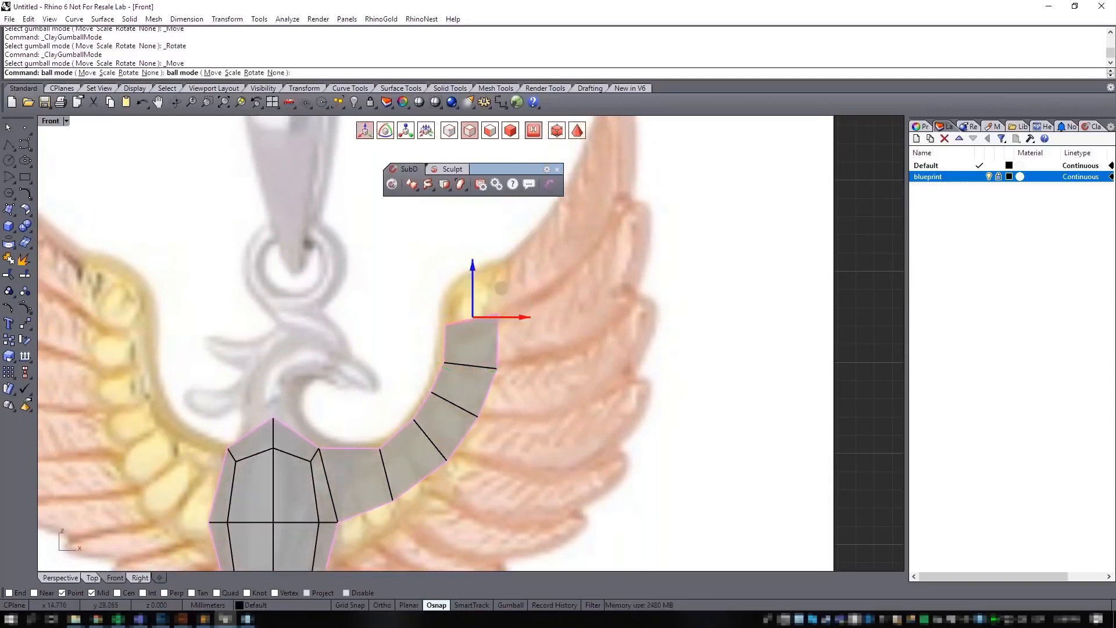
drag(500, 276, 511, 230)
key(e)
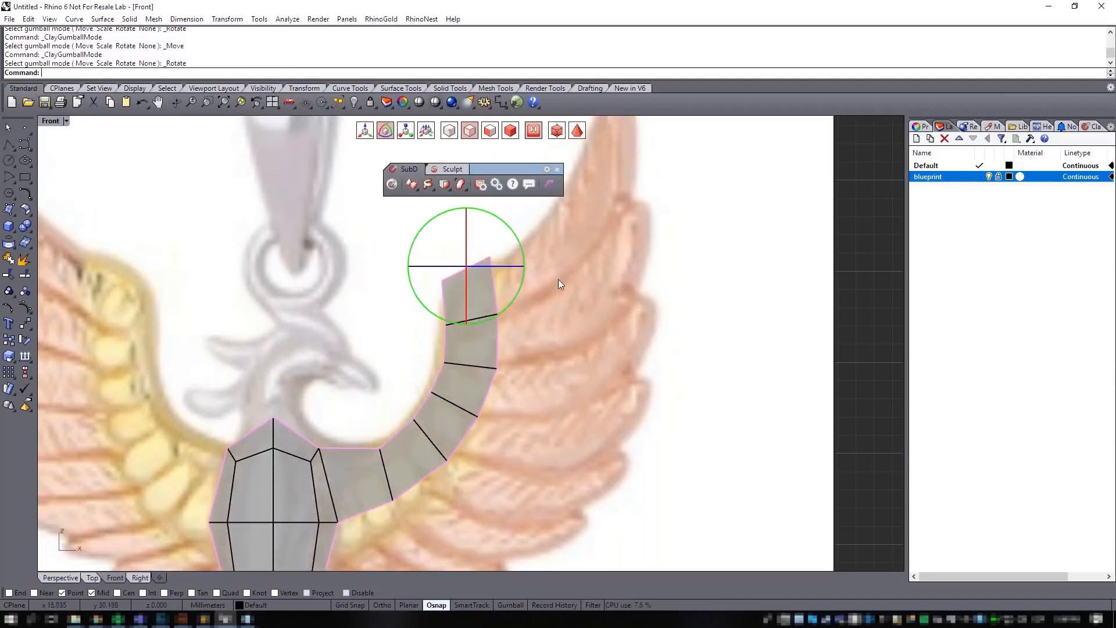
scroll(559, 369, down, 2)
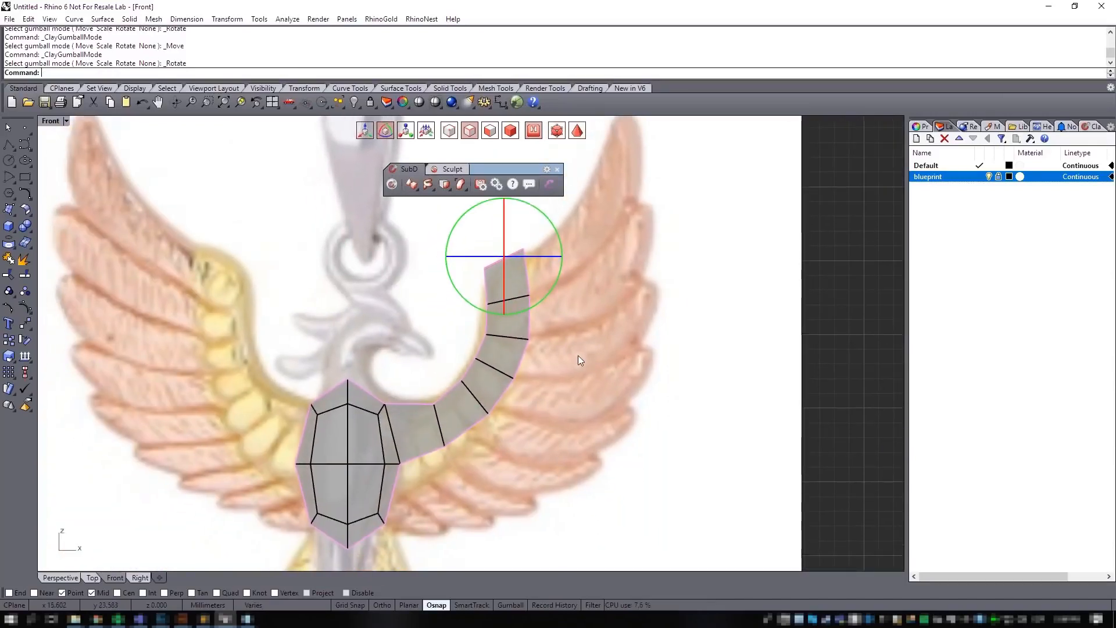
click(577, 382)
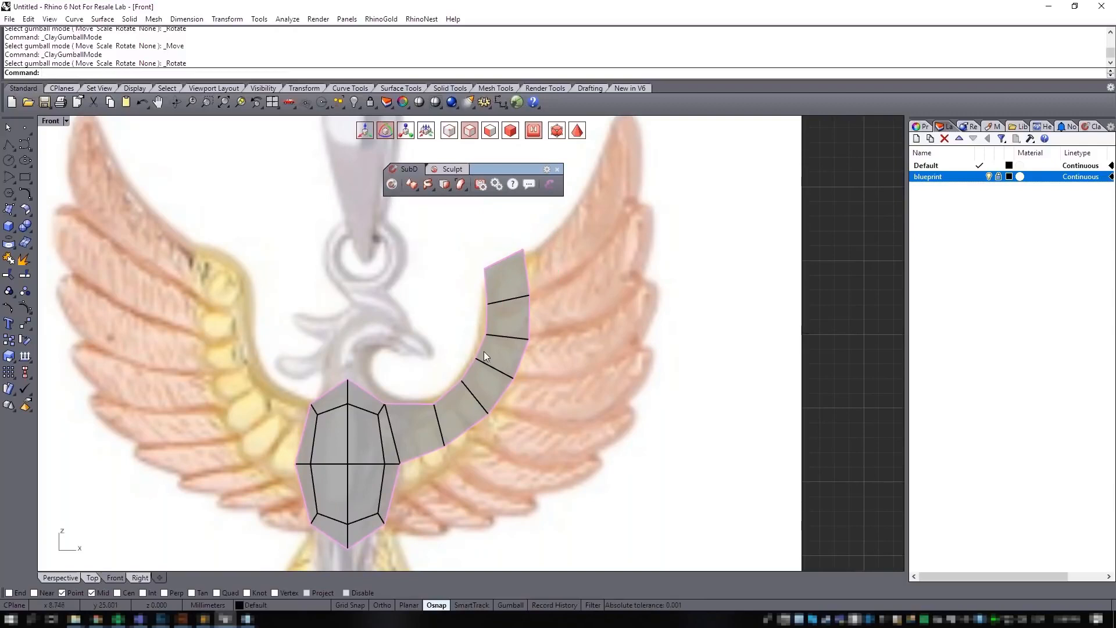
Step: Extrude the five upper outer edges of the band outward over the pink feathers to add a second row of faces
scroll(483, 351, down, 2)
right_drag(484, 351, 399, 374)
scroll(402, 365, up, 4)
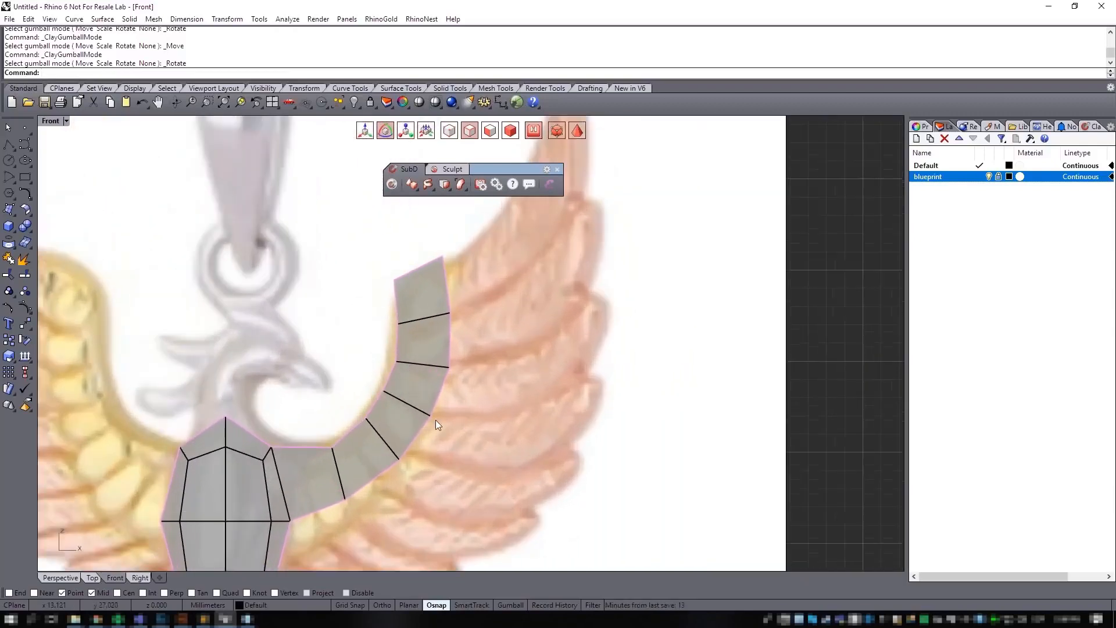
ctrl+shift+click(448, 289)
ctrl+shift+click(449, 357)
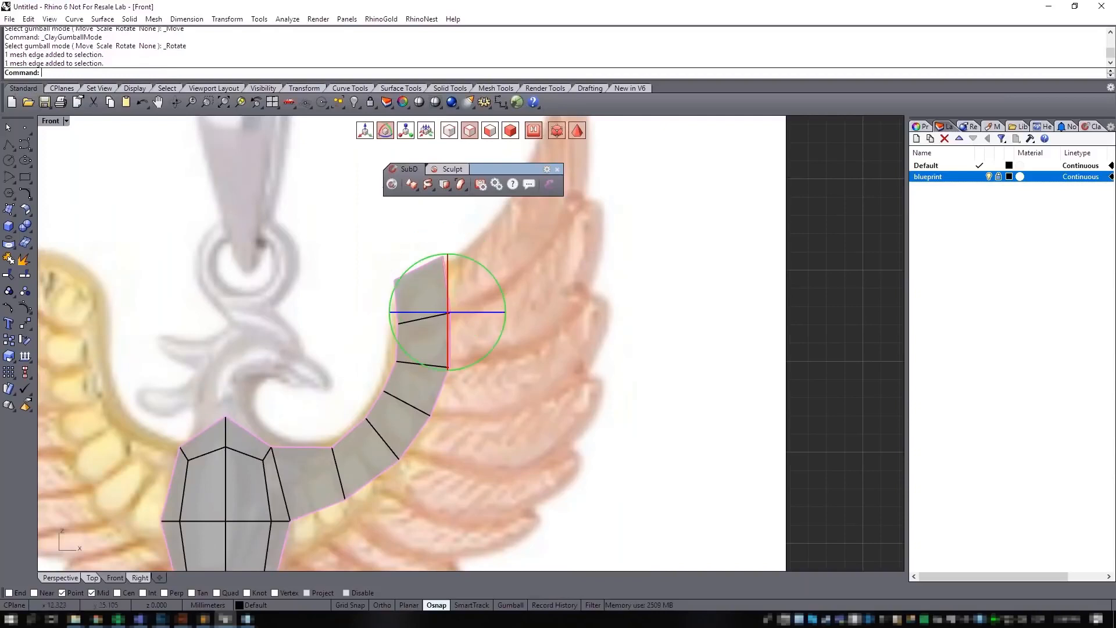
ctrl+shift+click(438, 395)
ctrl+shift+click(419, 432)
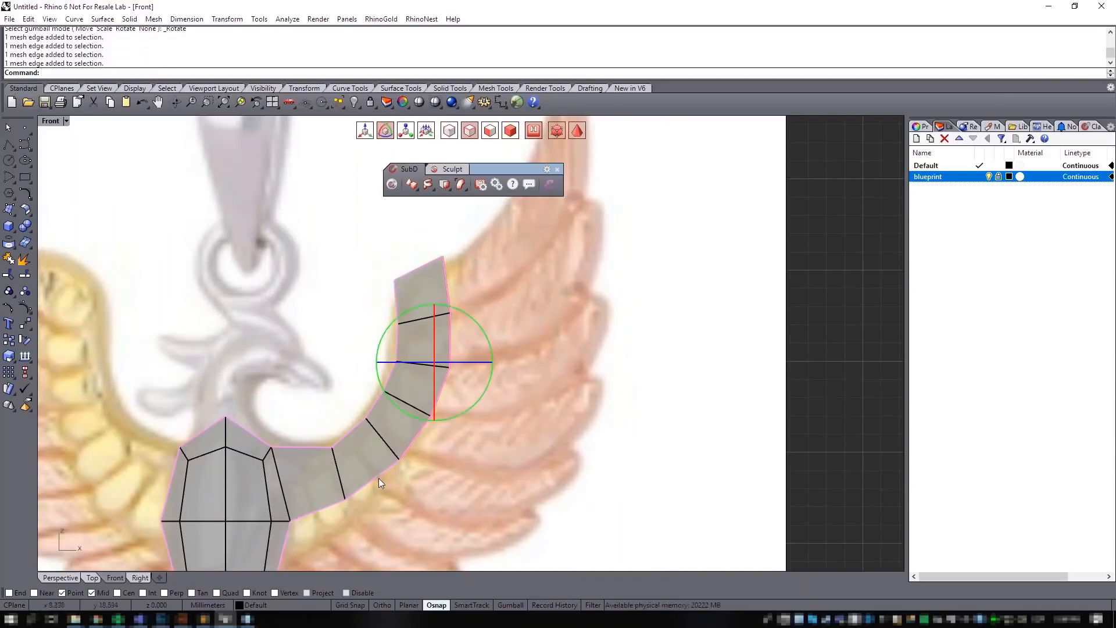
ctrl+shift+click(377, 476)
right_drag(499, 449, 423, 416)
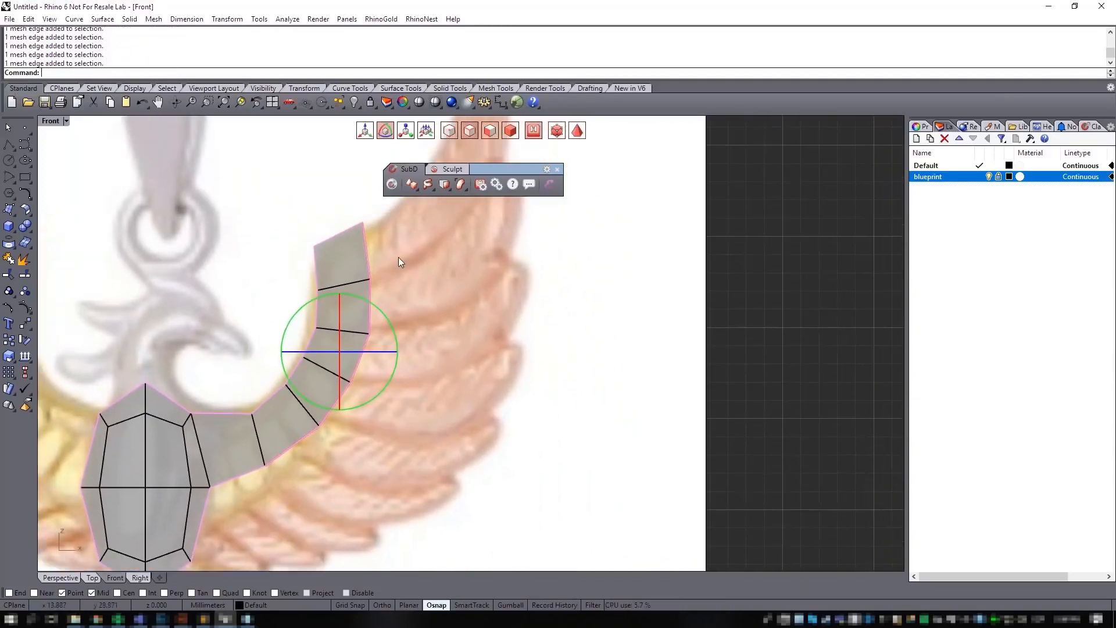
key(w)
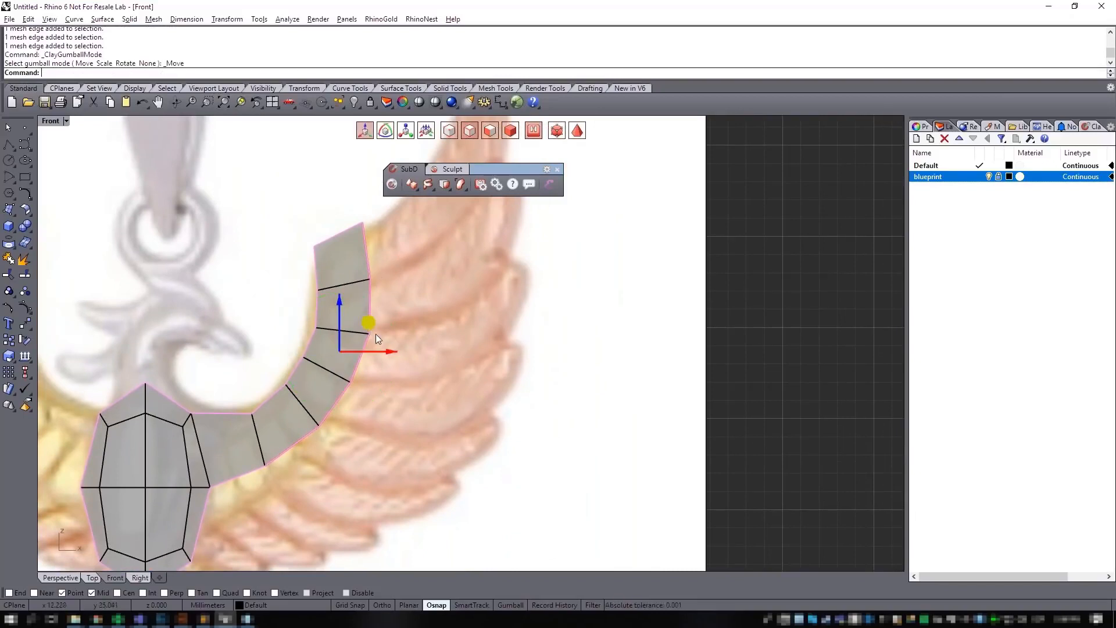
ctrl+drag(386, 352, 454, 360)
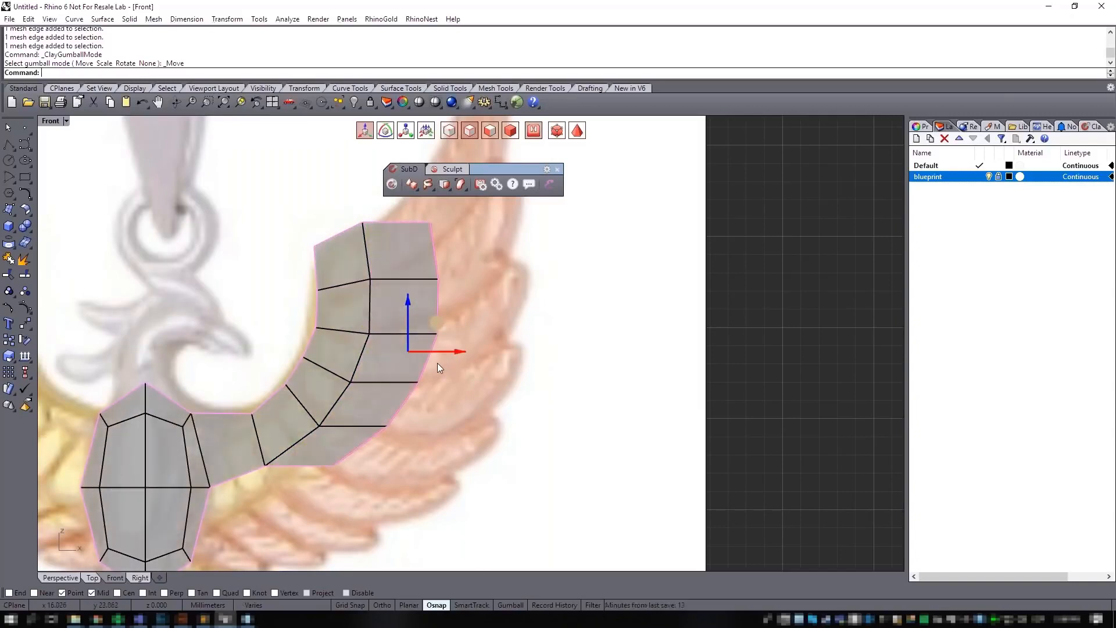
Step: Scale up the extruded outer edges so the second row fans out along the wing, and return to Move mode
key(r)
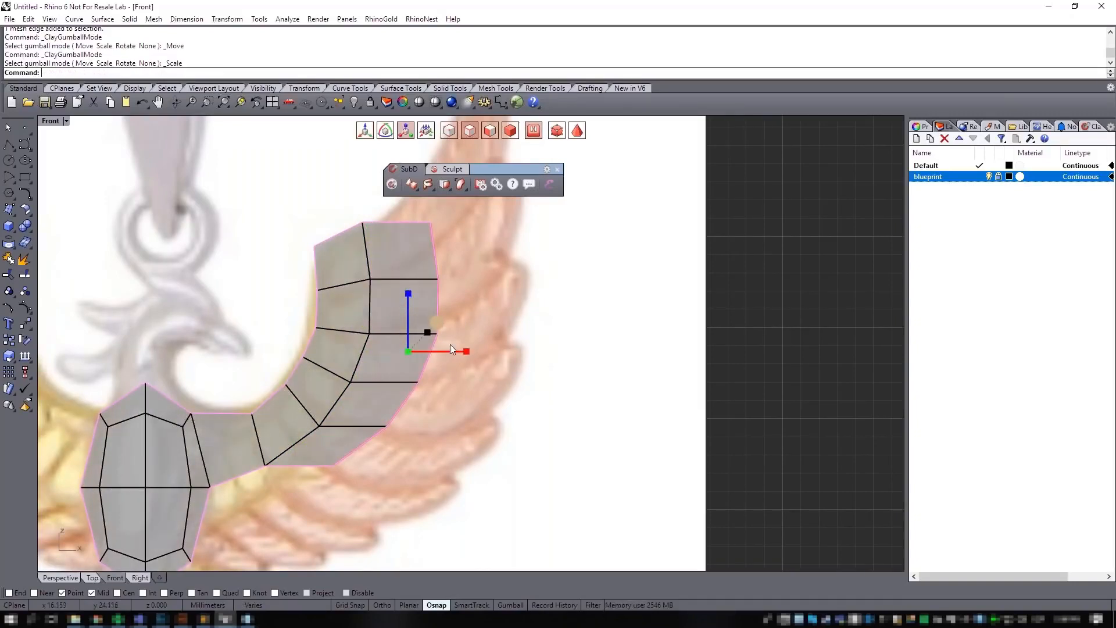
mouse_move(441, 323)
mouse_down()
mouse_move(461, 308)
mouse_move(435, 318)
mouse_up()
scroll(468, 331, down, 2)
key(w)
scroll(459, 347, up, 1)
key(r)
key(w)
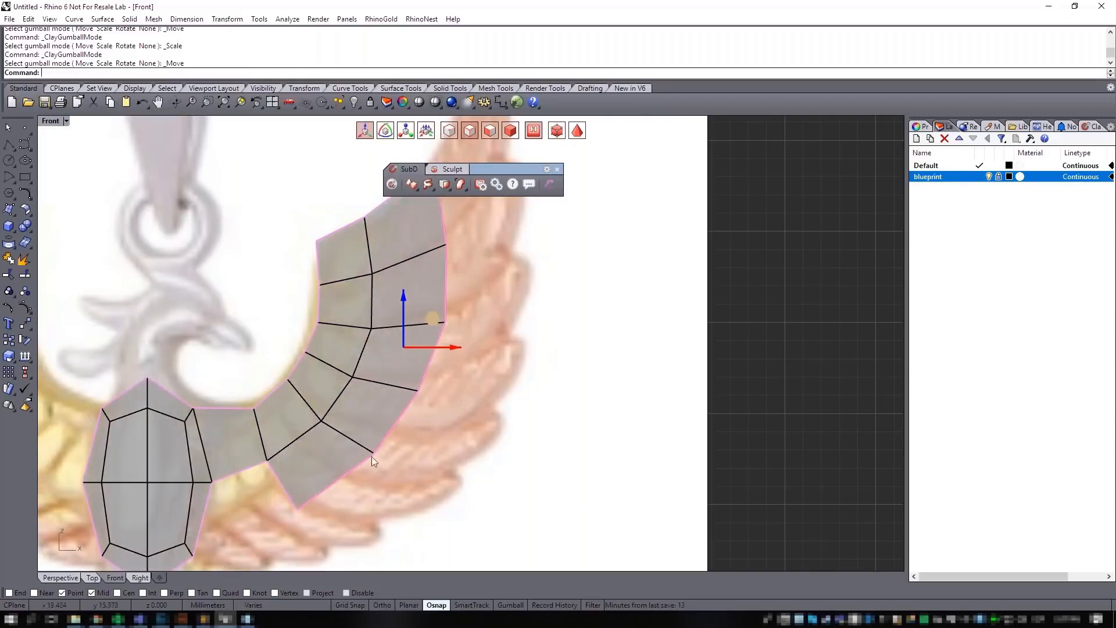
Step: Extrude the wing's outer edges again toward the feather tips and scale them up to form a third row
scroll(349, 462, down, 4)
scroll(328, 472, up, 2)
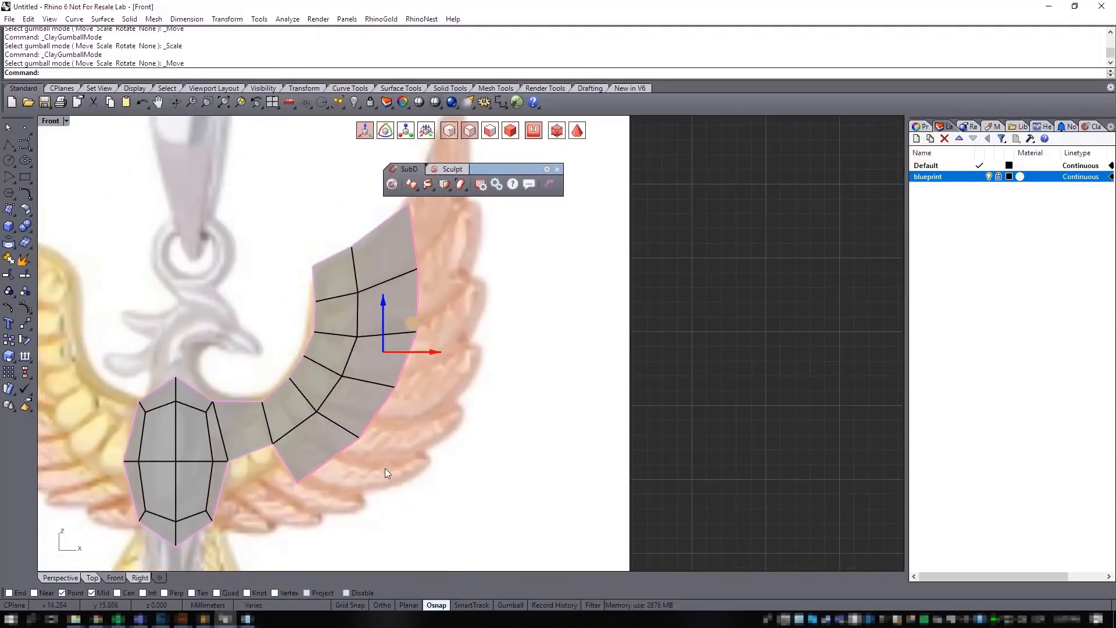
scroll(385, 468, down, 2)
scroll(459, 429, down, 2)
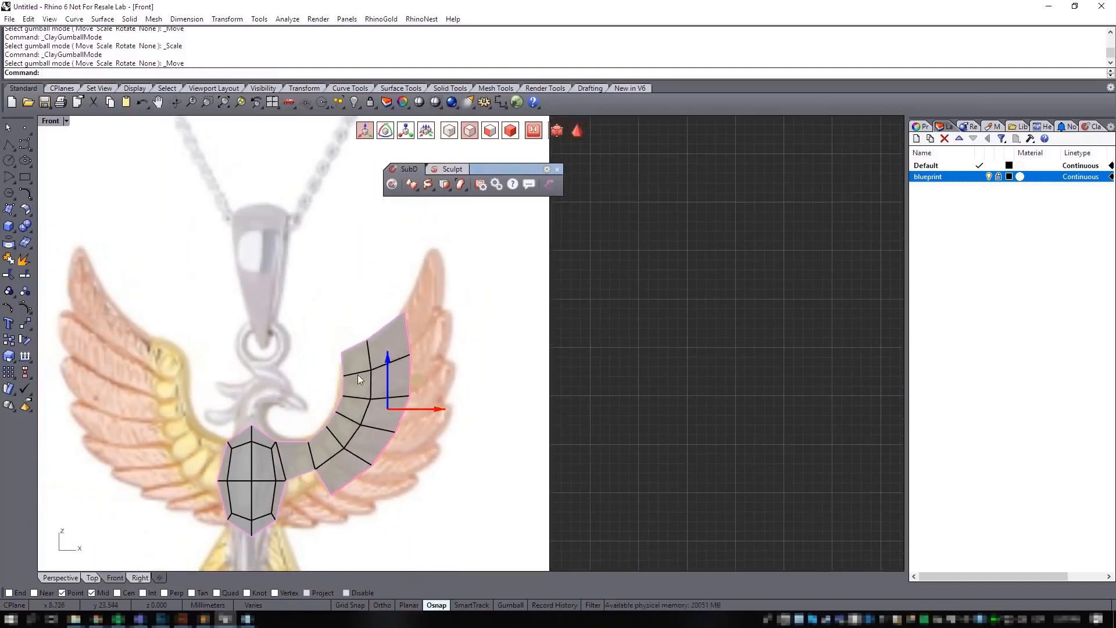
scroll(411, 294, down, 1)
scroll(409, 296, up, 3)
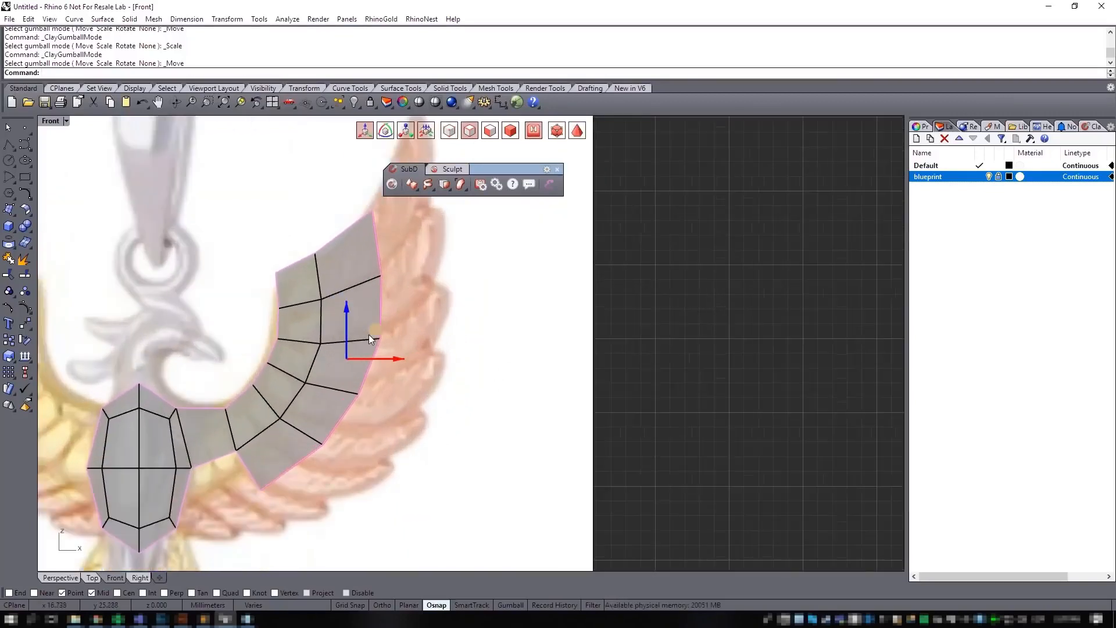
scroll(432, 340, up, 1)
alt+drag(433, 339, 441, 302)
key(r)
right_drag(441, 331, 427, 357)
drag(426, 354, 410, 312)
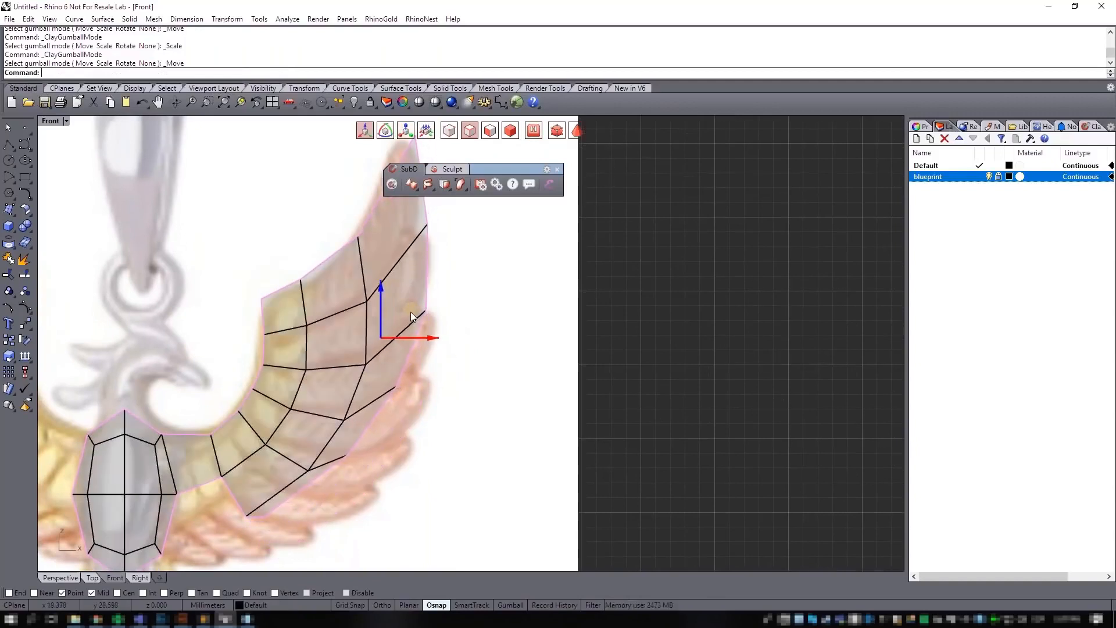
Step: Switch to vertex editing and move the lowest outer vertex of the third row outward toward the lower feather tips
scroll(409, 373, down, 2)
right_drag(394, 421, 393, 373)
scroll(392, 372, up, 2)
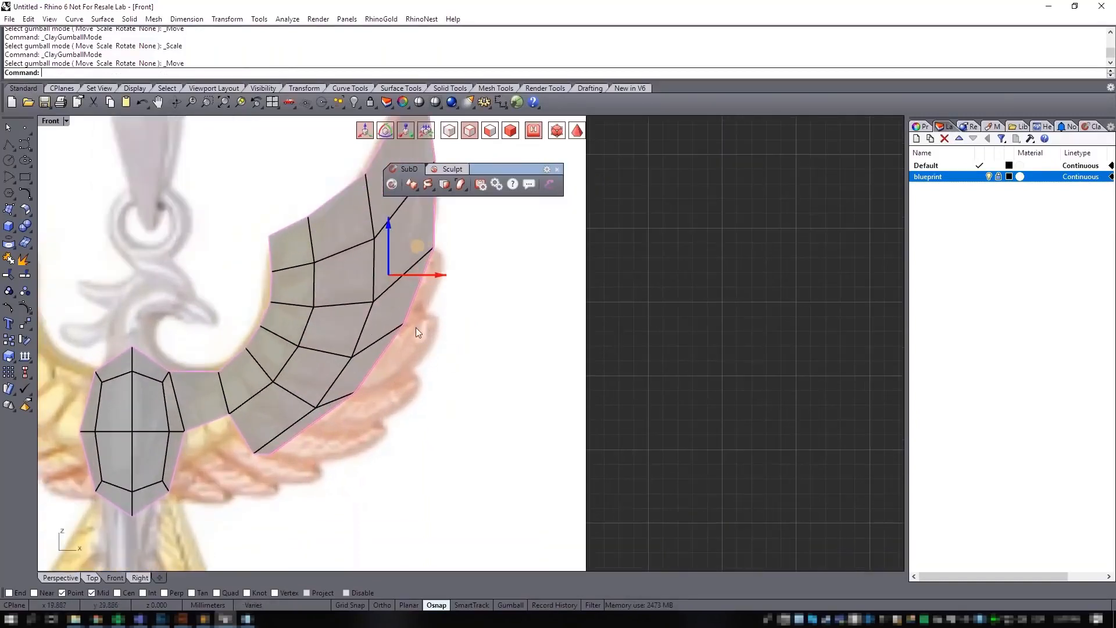
click(340, 466)
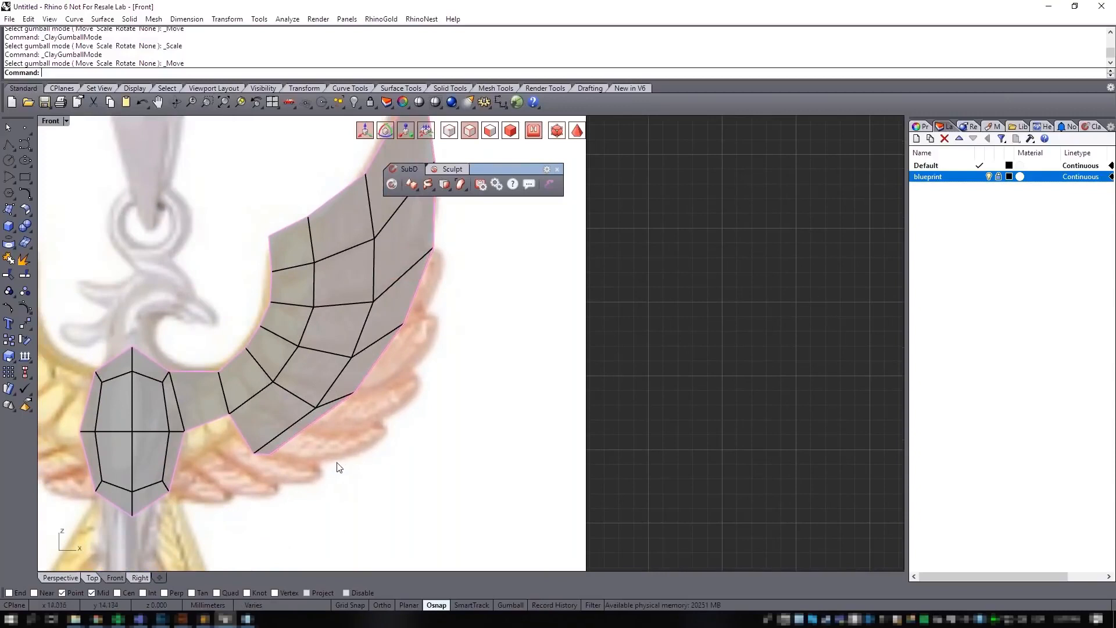
key(F10)
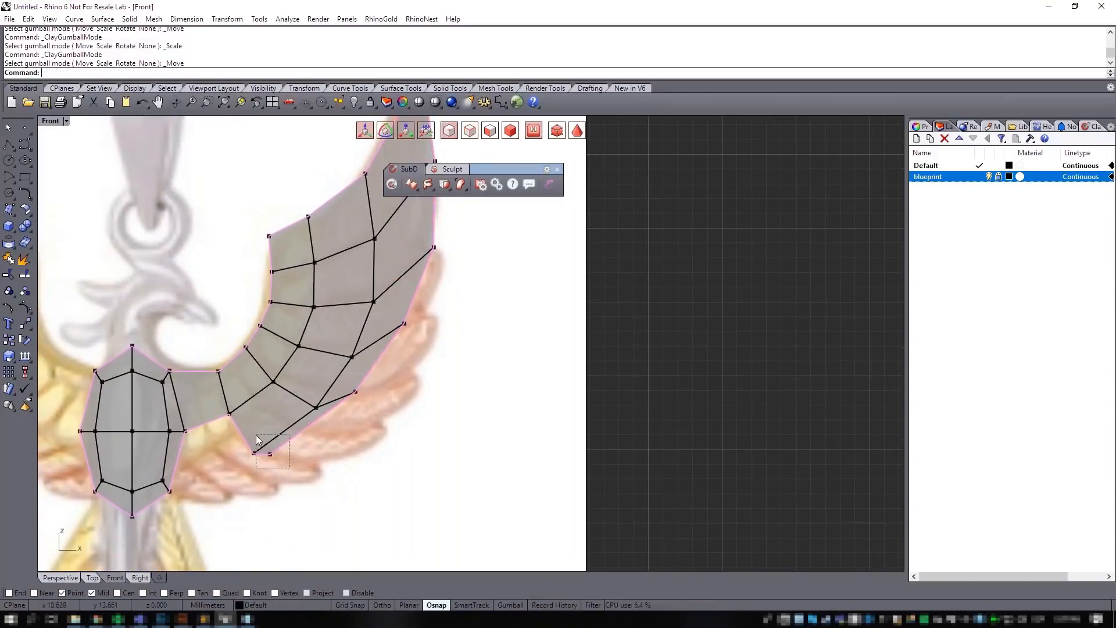
drag(256, 435, 255, 436)
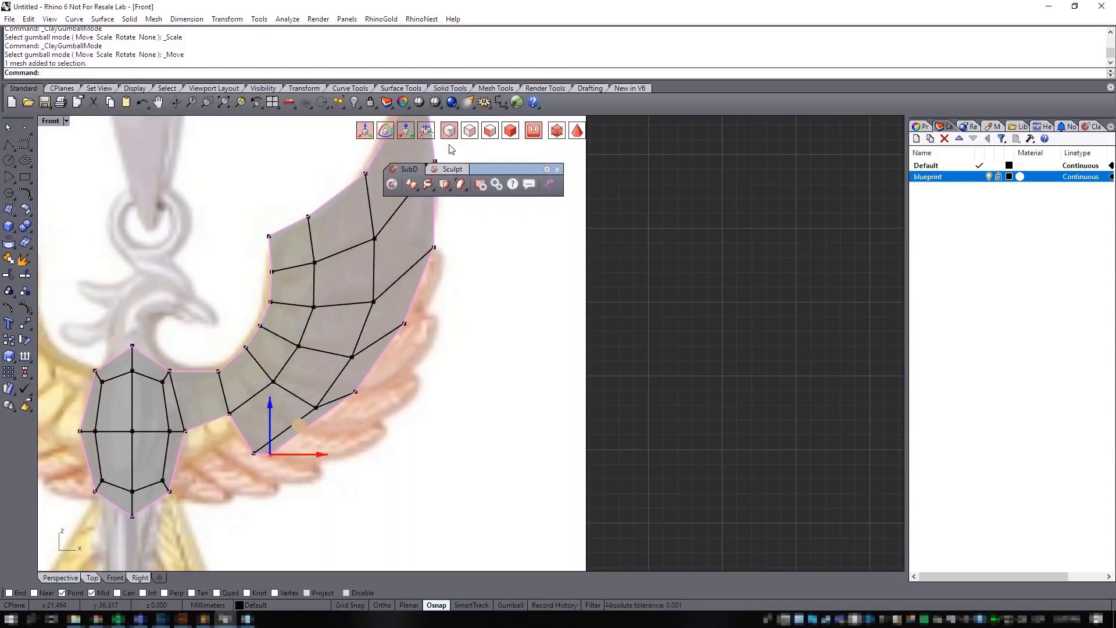
click(477, 133)
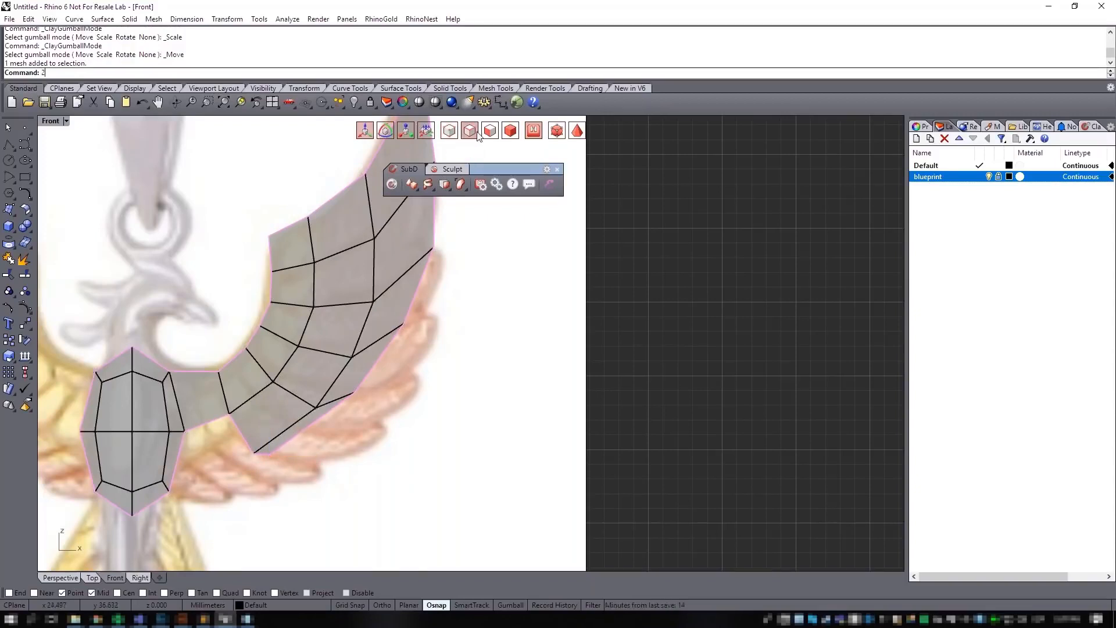
click(465, 134)
click(269, 447)
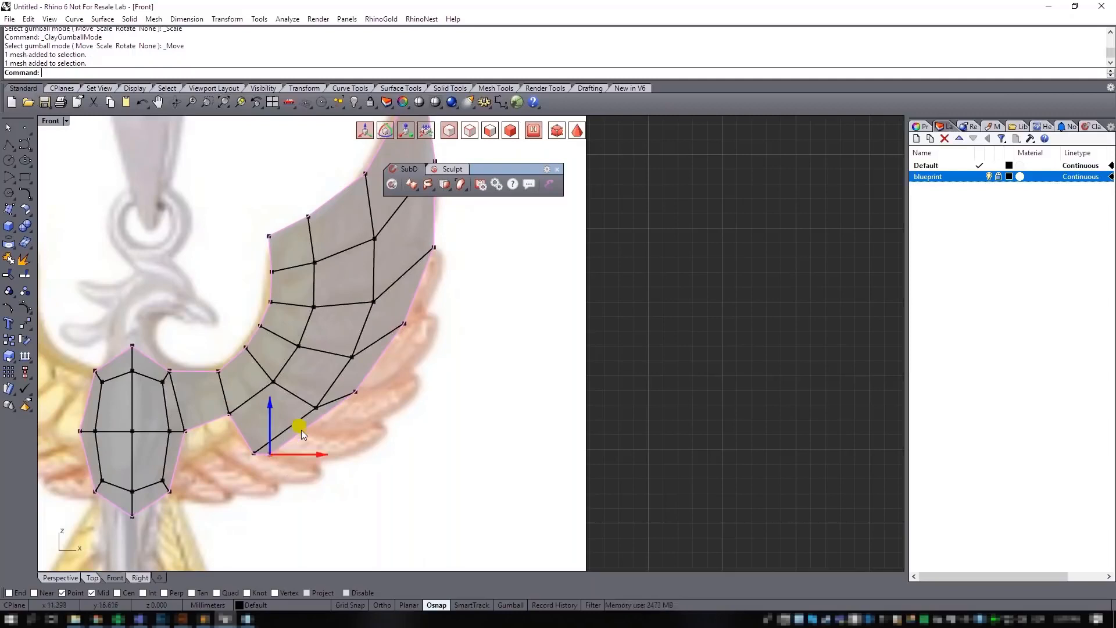
drag(301, 431, 340, 454)
Step: Move the remaining outer vertices up the wing's side outward to follow the feather outline
drag(345, 385, 403, 393)
click(433, 364)
drag(428, 344, 456, 310)
right_drag(463, 290, 444, 372)
drag(443, 337, 445, 297)
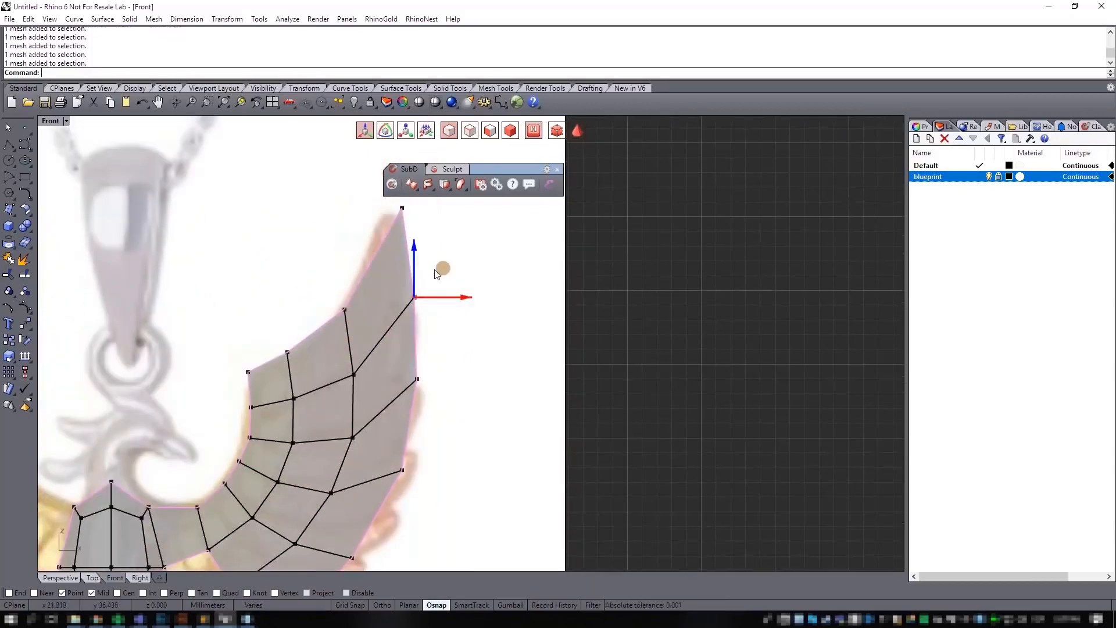
Step: Move the wing-tip vertex and the outer vertex just beneath it onto the top feather's outline
click(386, 251)
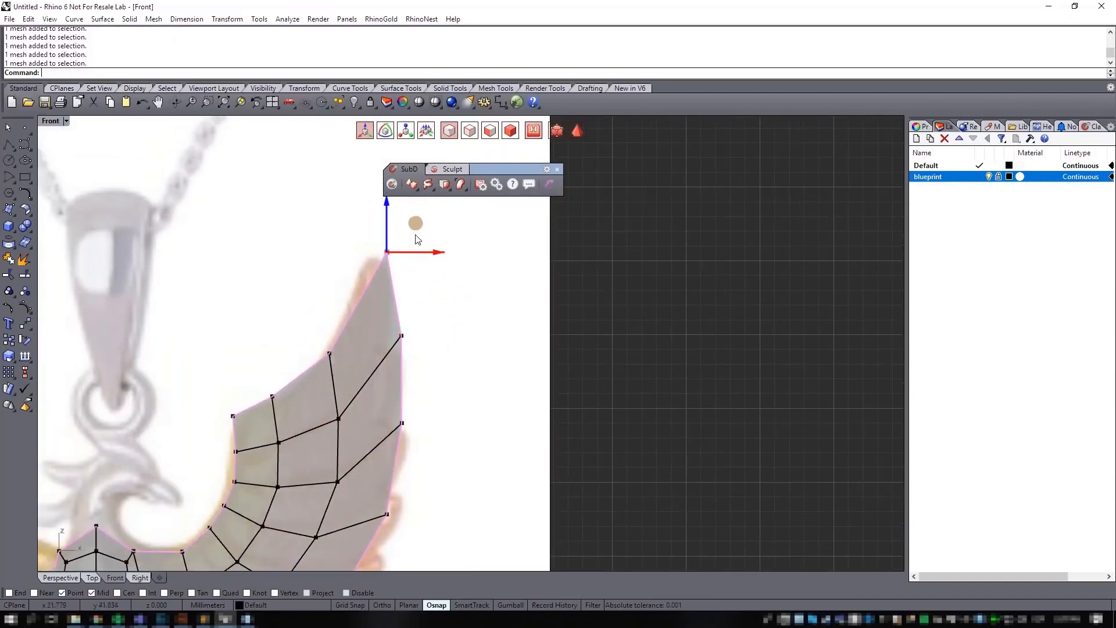
click(402, 254)
mouse_move(375, 259)
mouse_down()
mouse_move(421, 244)
mouse_move(407, 252)
mouse_move(431, 297)
mouse_up()
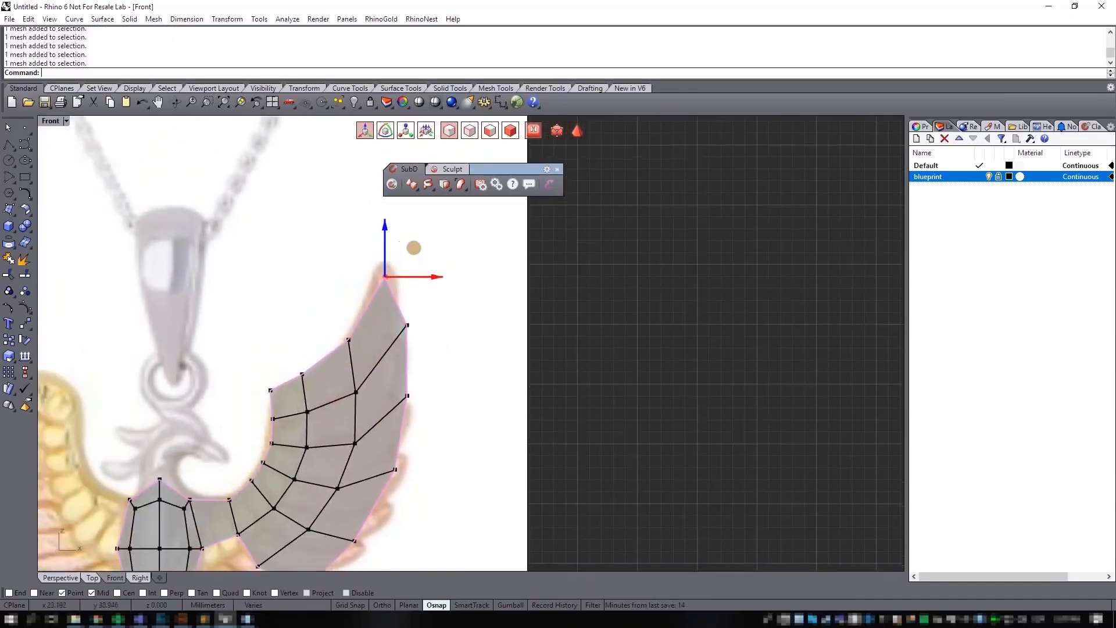
scroll(417, 333, down, 3)
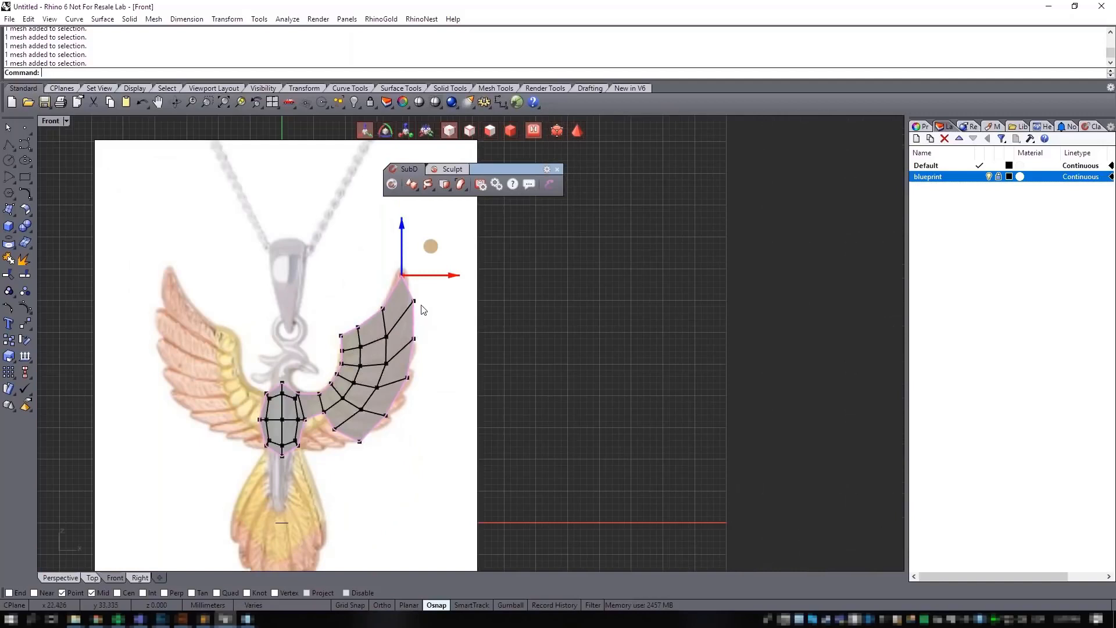
scroll(416, 291, up, 3)
click(420, 318)
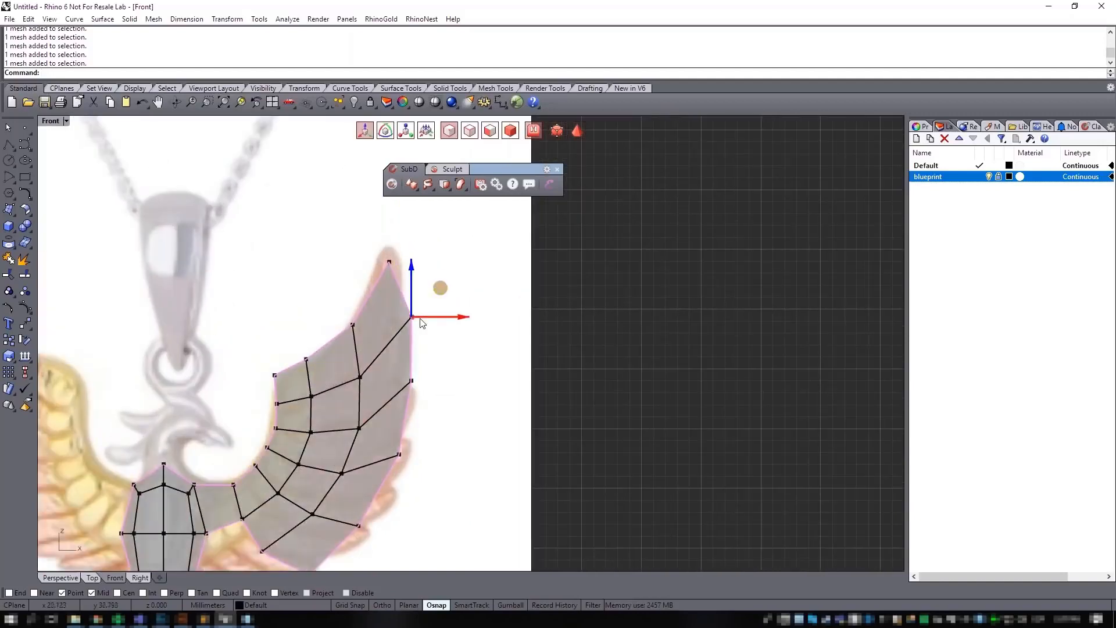
Step: Switch to edge editing and bridge the body's lower side edge to the wing's lowest inner edge with Linear mode and 1 segment
scroll(425, 336, down, 4)
right_drag(429, 418, 469, 328)
scroll(438, 356, up, 4)
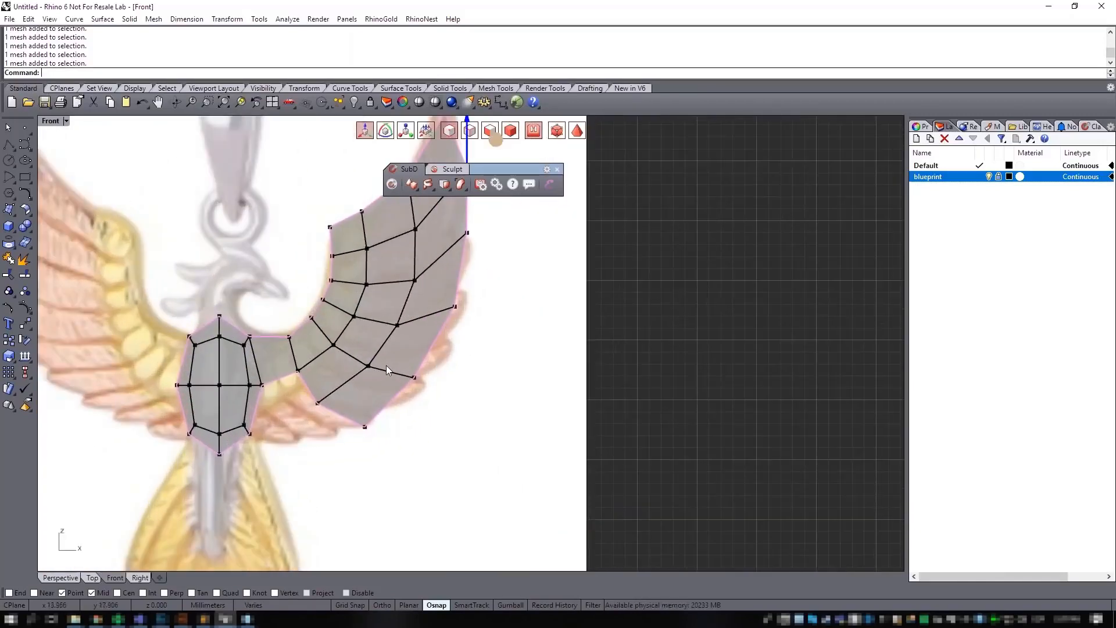
right_drag(390, 366, 458, 343)
scroll(428, 370, up, 2)
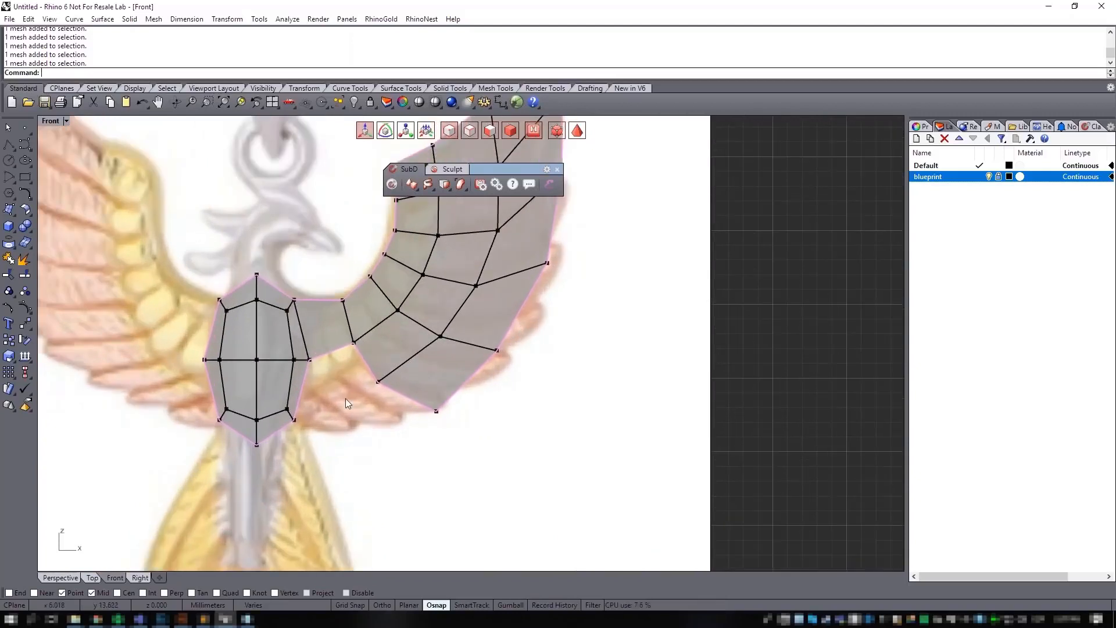
scroll(349, 401, up, 2)
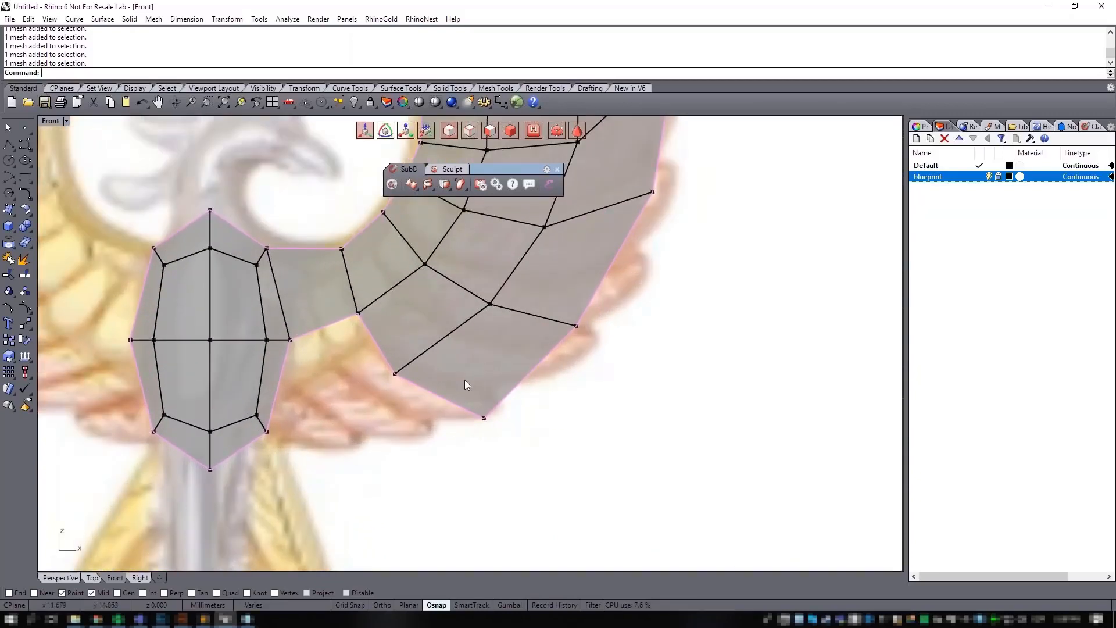
scroll(365, 354, up, 1)
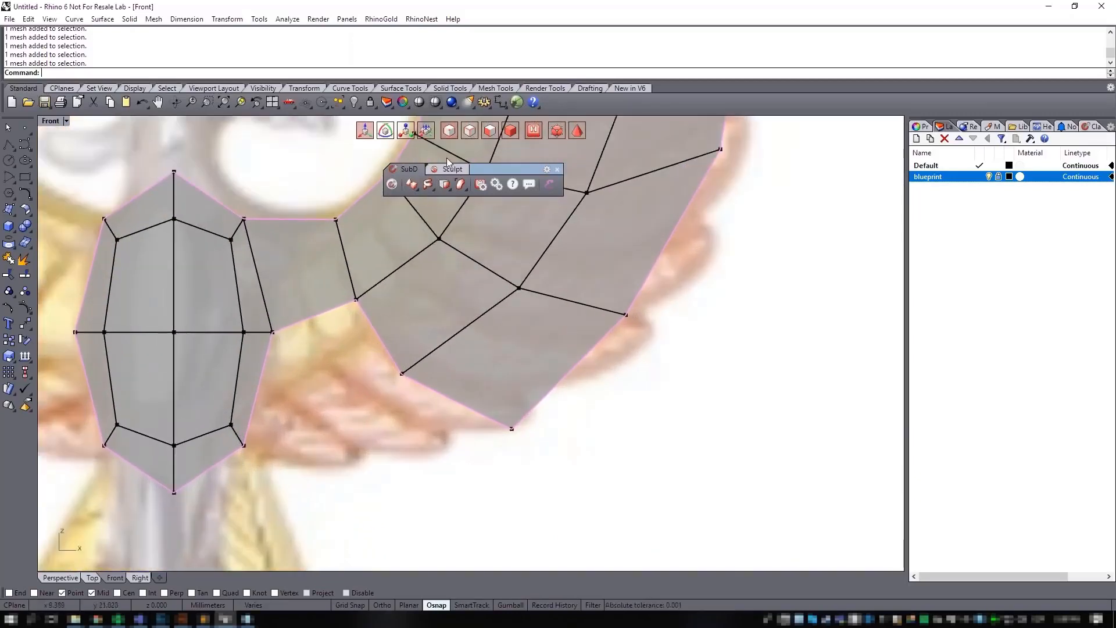
click(469, 131)
click(267, 364)
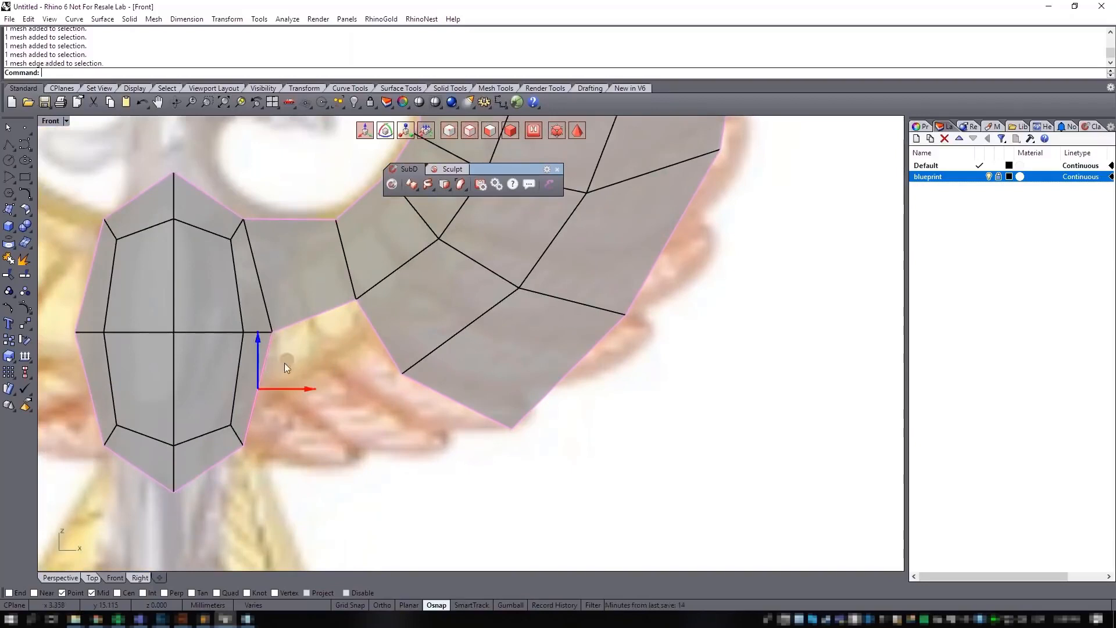
shift+click(375, 333)
click(447, 190)
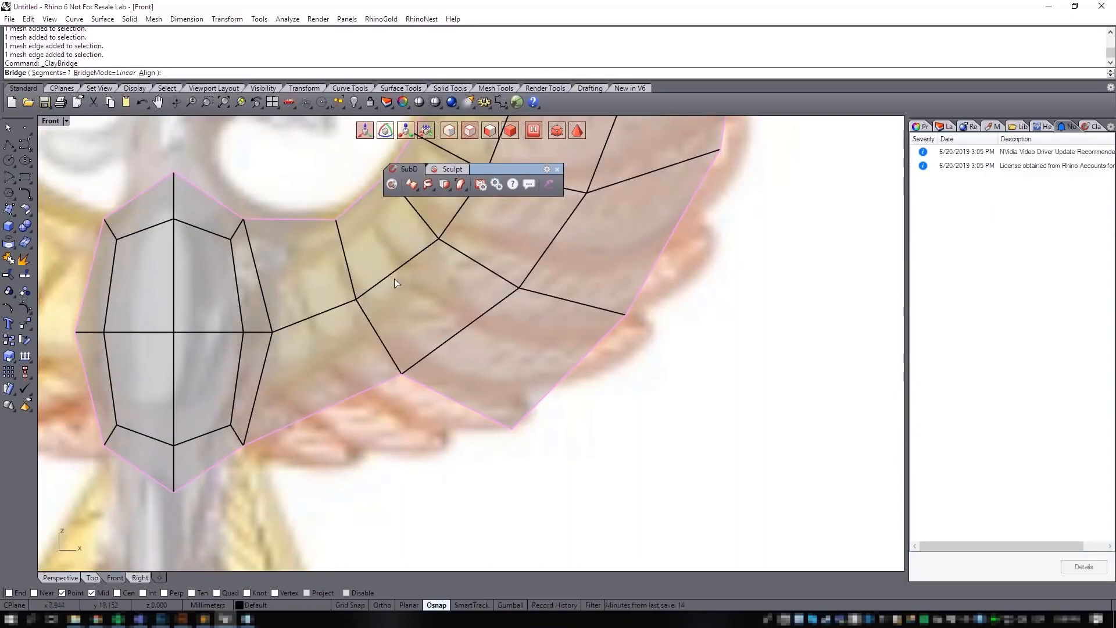
mouse_move(430, 185)
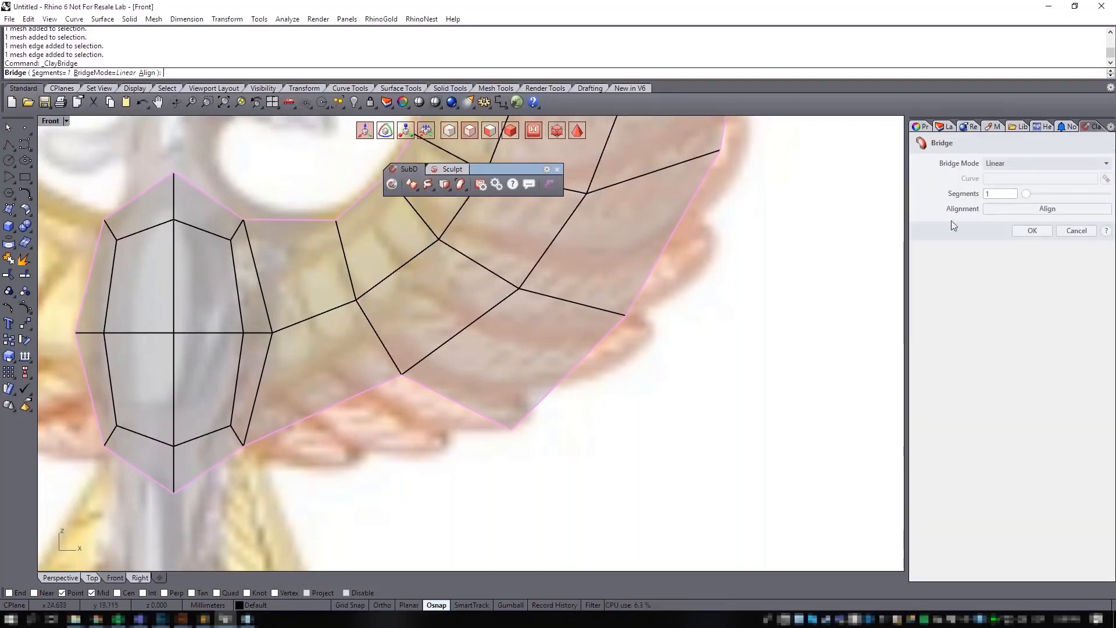
click(1032, 231)
Step: Extrude the bridged face's lower edge outward, scale it down into the lowest feather, and return to Move mode
scroll(451, 363, down, 5)
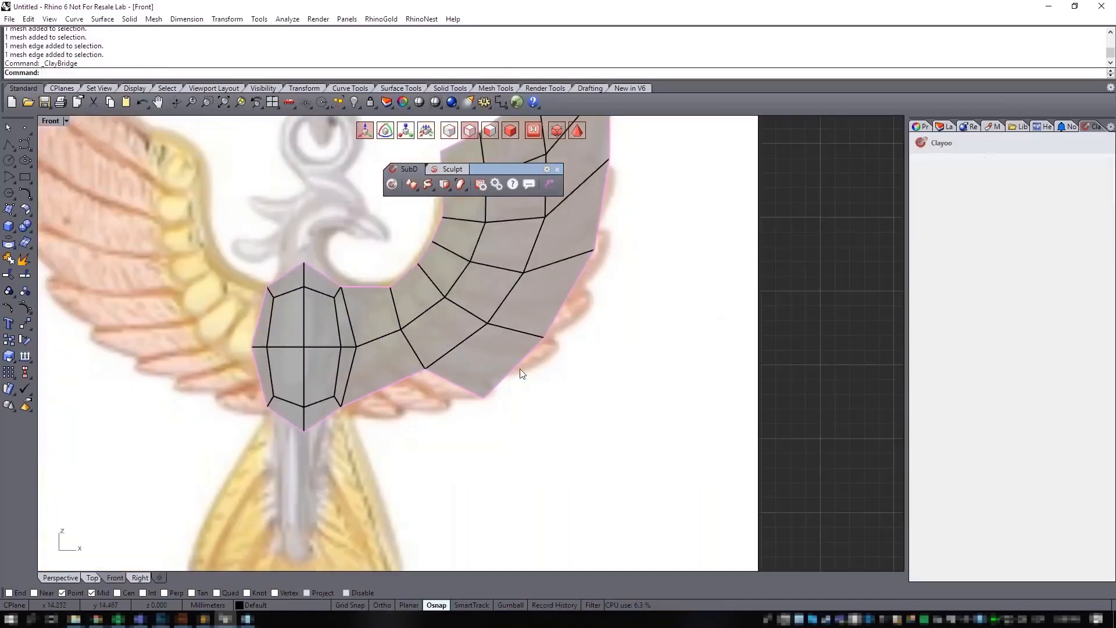
scroll(384, 389, up, 3)
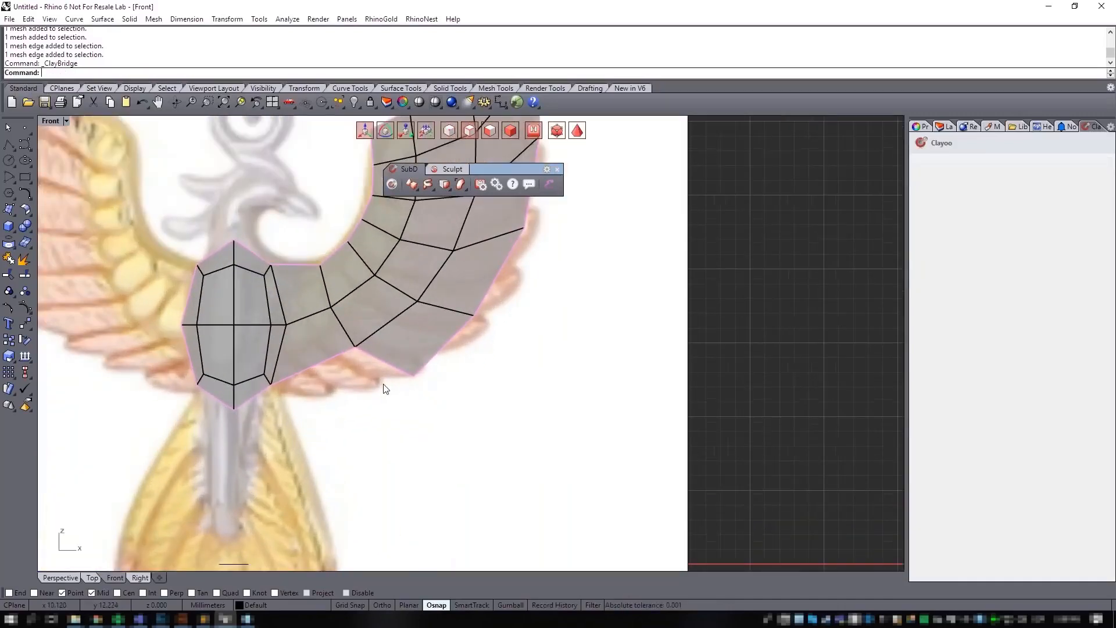
scroll(383, 389, down, 3)
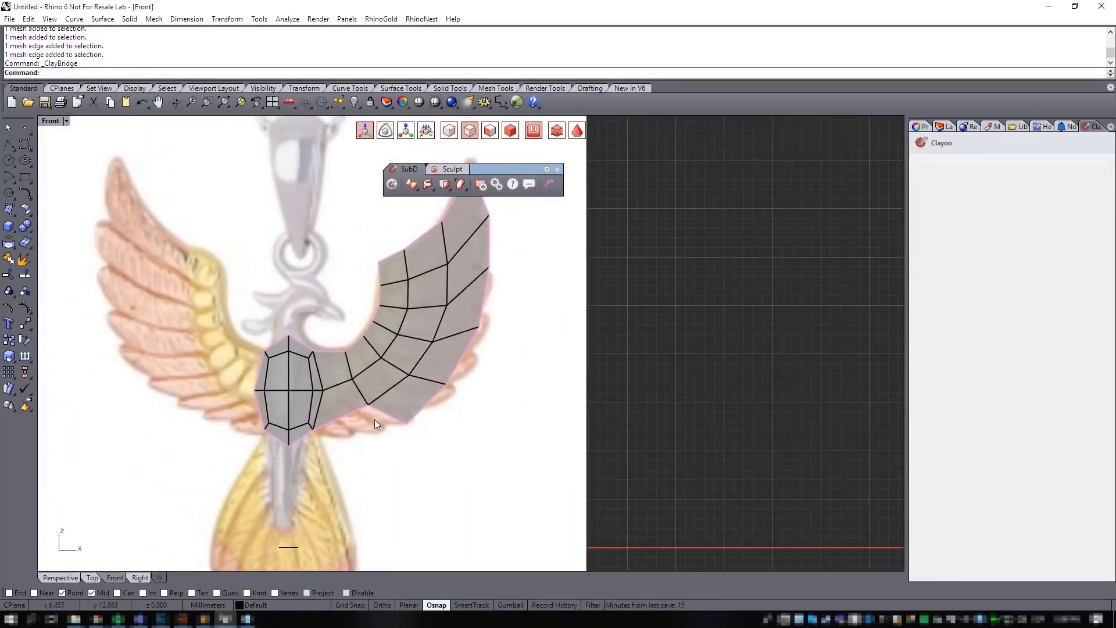
scroll(354, 420, up, 3)
scroll(392, 365, up, 4)
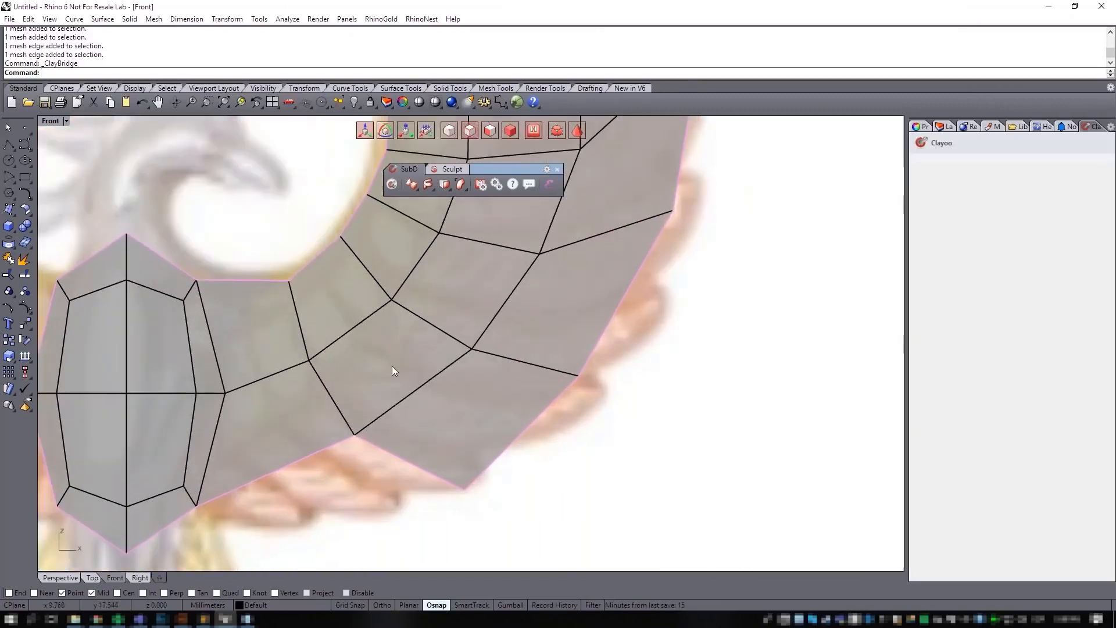
click(315, 374)
scroll(335, 383, down, 1)
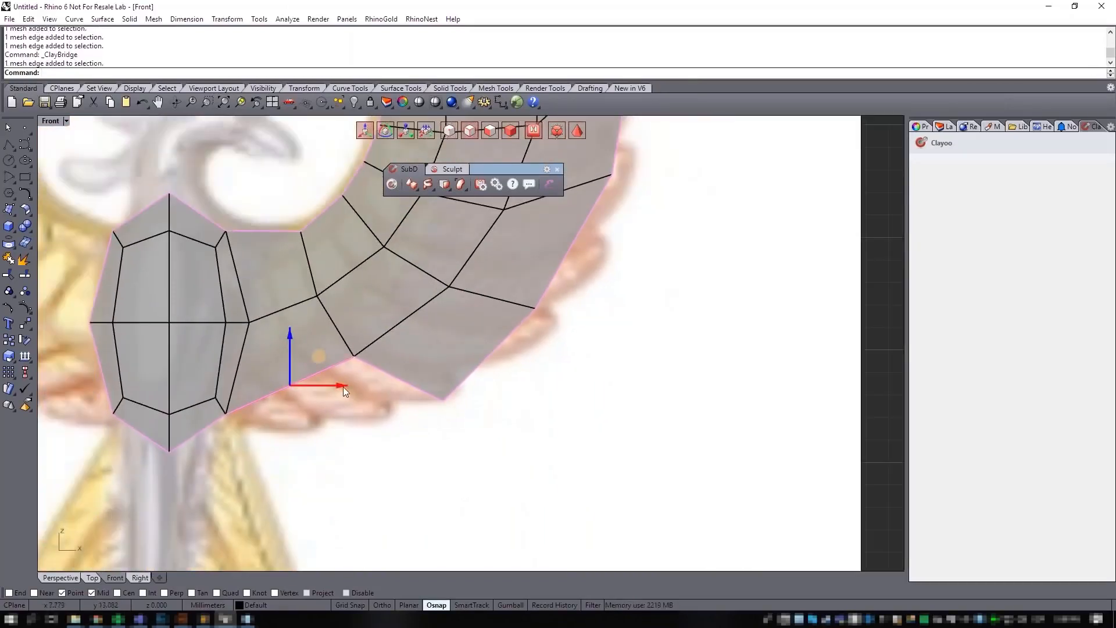
mouse_move(307, 320)
mouse_down()
mouse_move(331, 345)
mouse_move(389, 365)
mouse_move(378, 393)
mouse_up()
key(r)
key(w)
scroll(406, 372, down, 8)
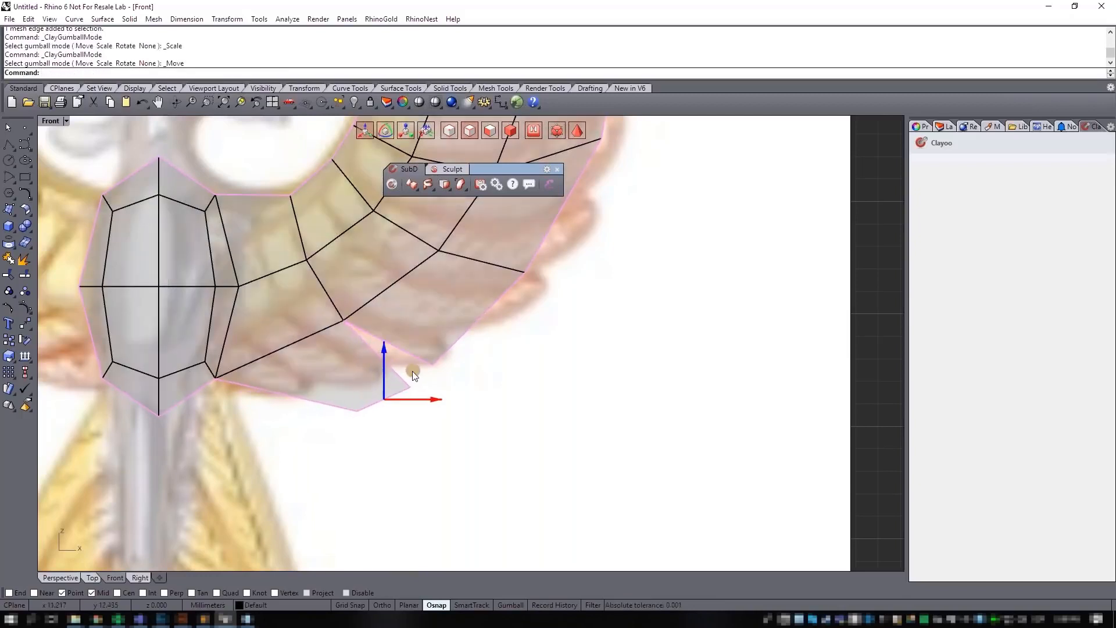
scroll(442, 355, up, 5)
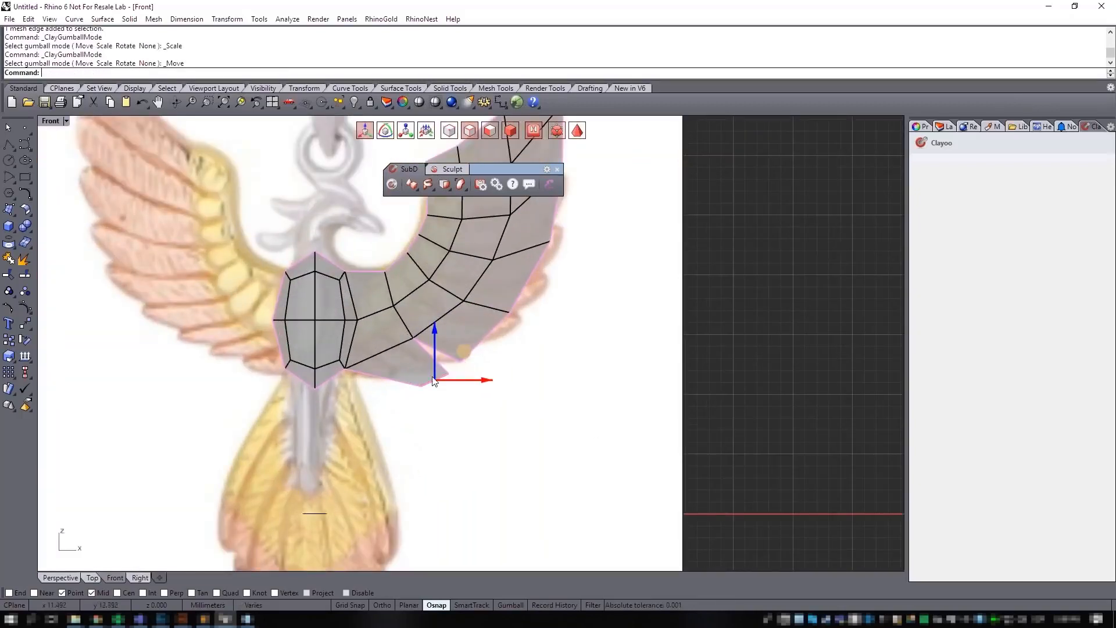
click(515, 341)
scroll(516, 339, down, 2)
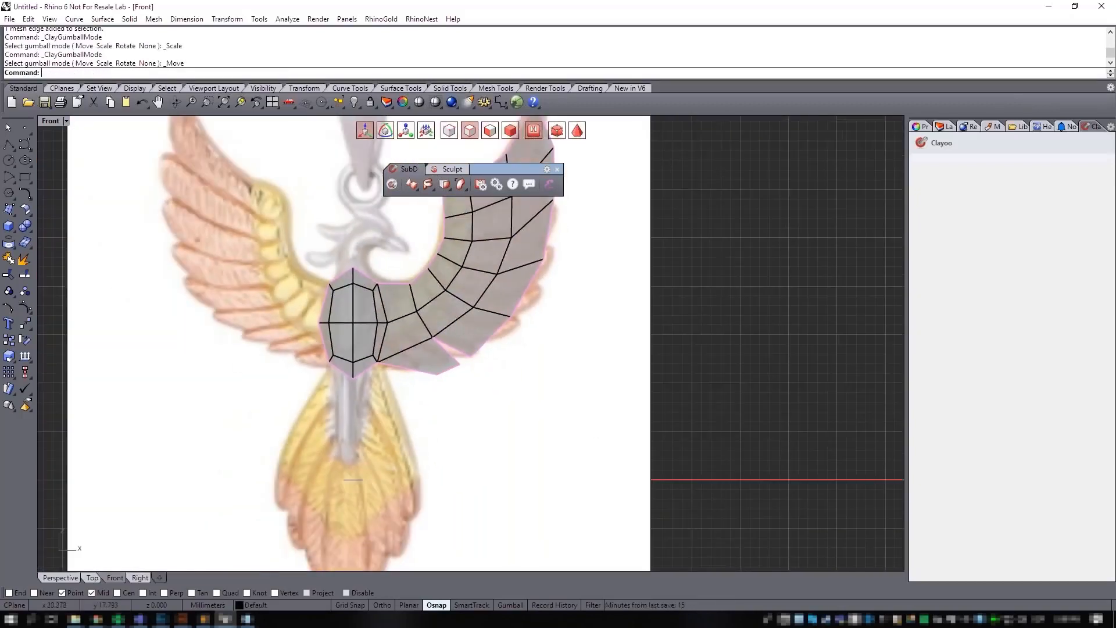
right_drag(538, 298, 482, 382)
right_drag(486, 211, 463, 255)
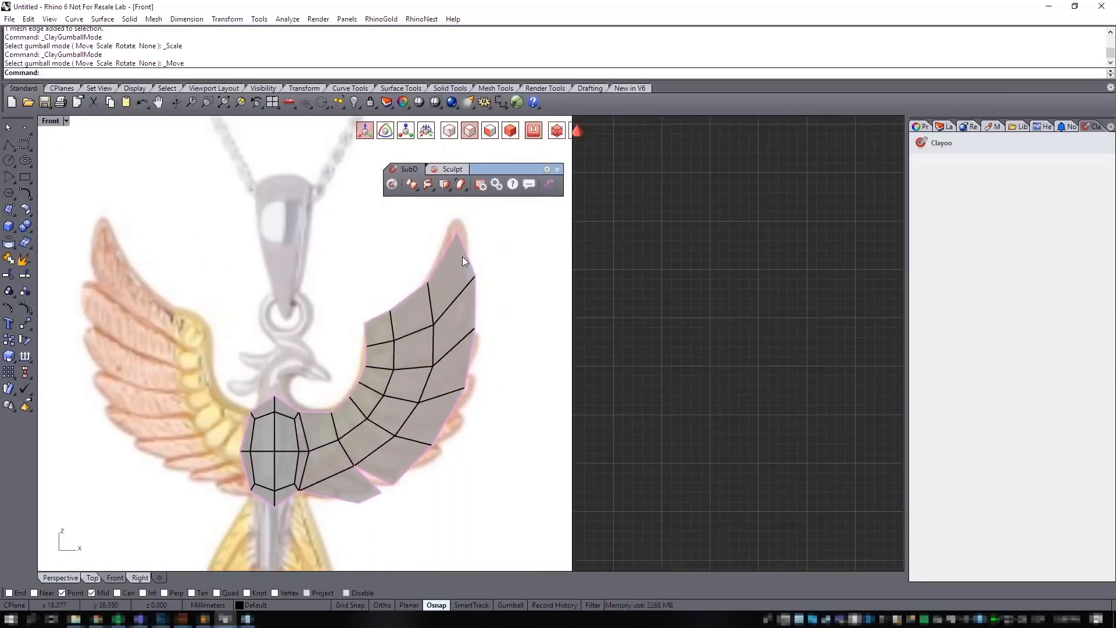
click(464, 254)
drag(478, 329, 473, 327)
click(457, 496)
scroll(421, 455, up, 6)
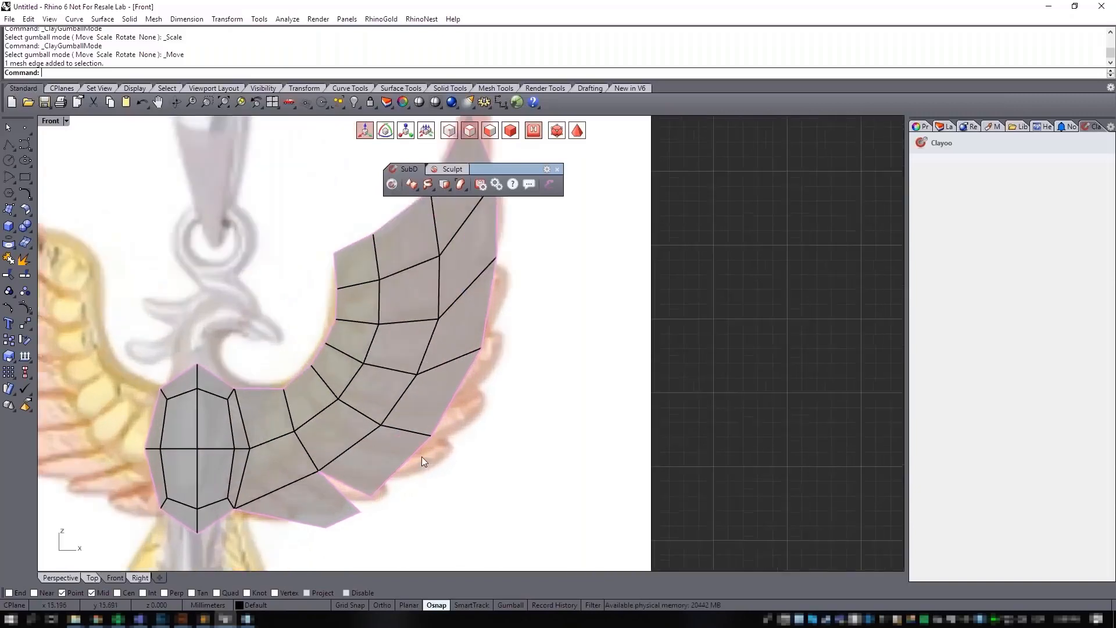
right_drag(530, 320, 509, 468)
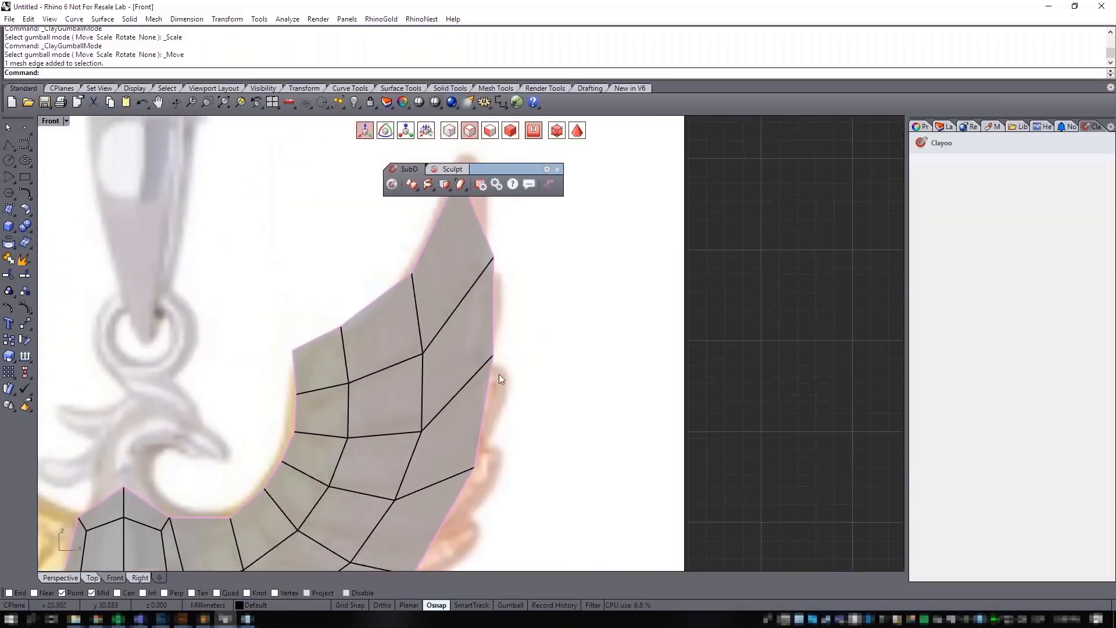
scroll(490, 386, down, 2)
right_drag(496, 337, 482, 417)
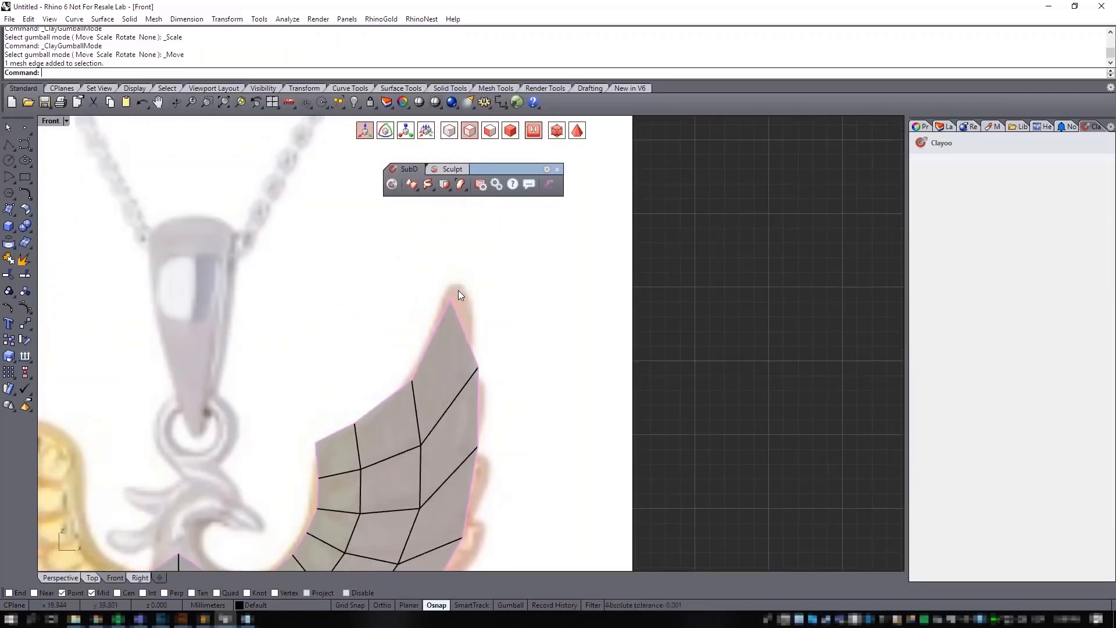
Step: Extrude the outer edge at the wing tip and the edge below it up and outward to form the top two feather tips
click(461, 330)
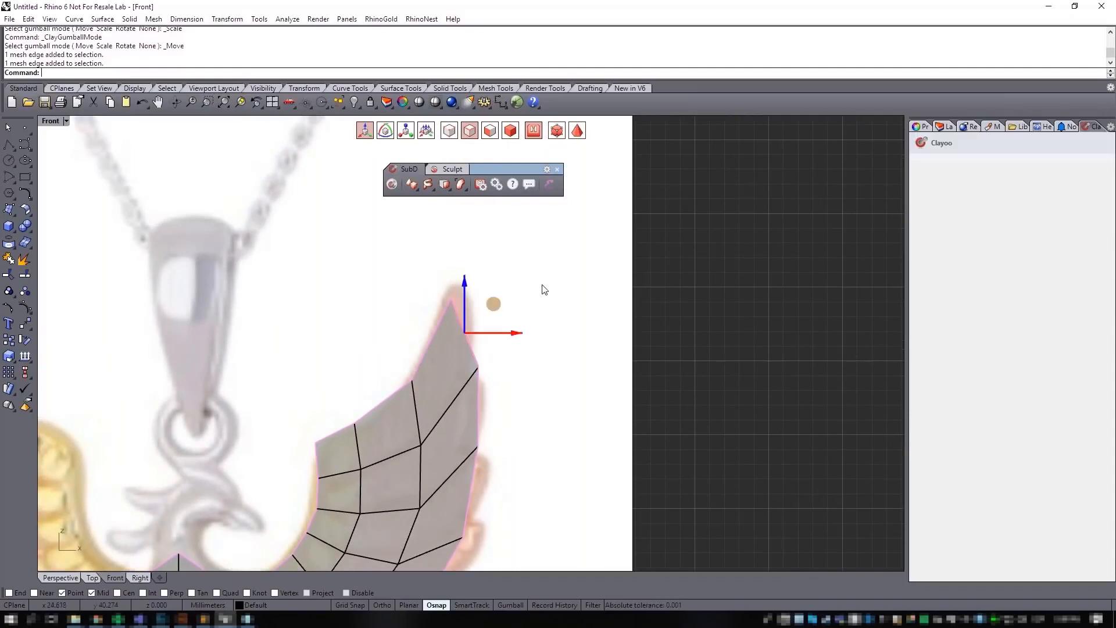
right_drag(494, 289, 497, 317)
drag(504, 343, 507, 281)
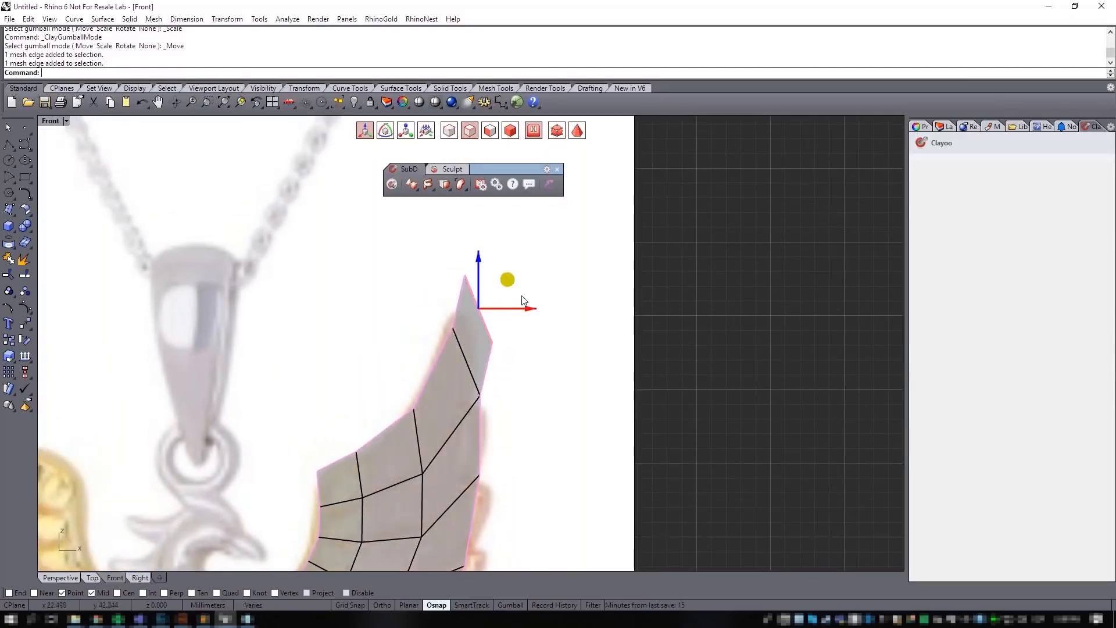
click(479, 421)
drag(509, 407, 531, 370)
Step: Extrude the next three outer edges down the wing outward into separate feather tips and clear the selection
right_drag(540, 436, 531, 314)
click(468, 393)
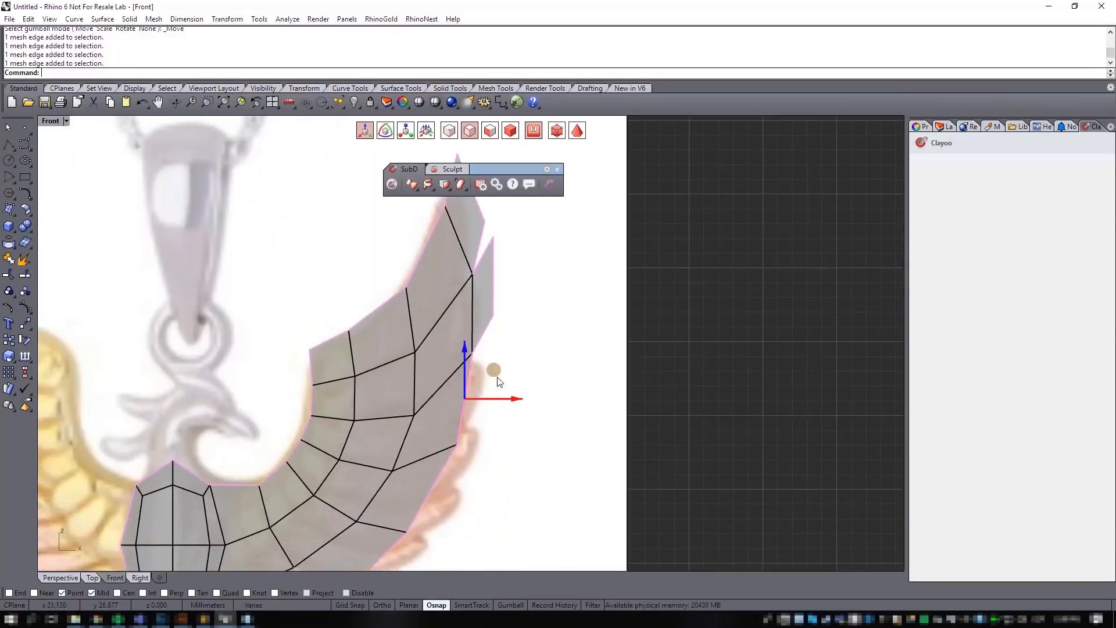
drag(496, 371, 528, 343)
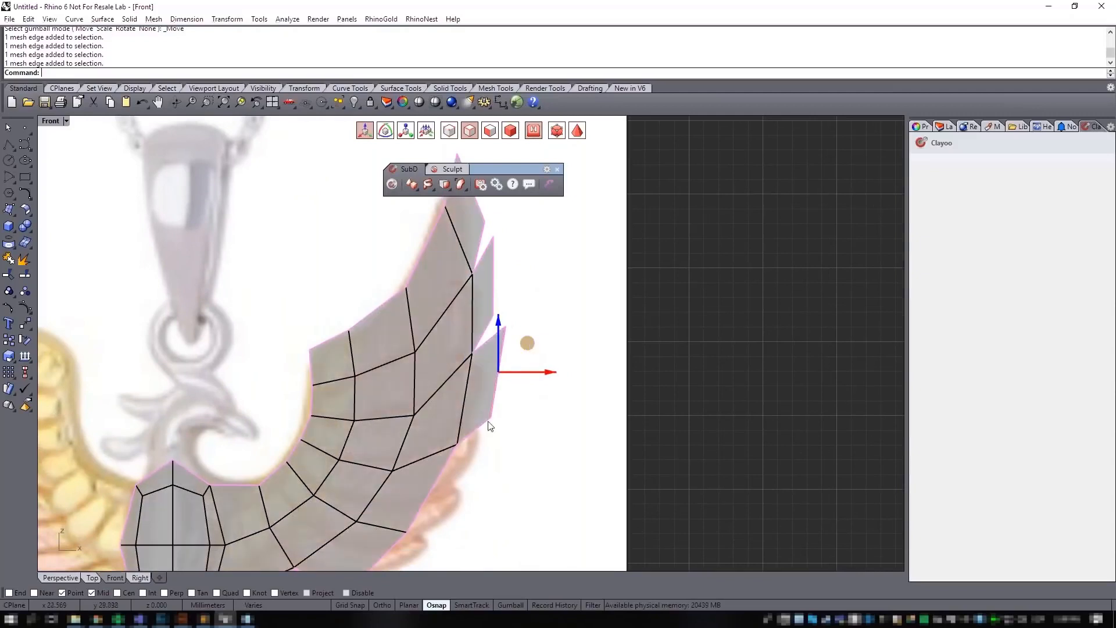
click(437, 483)
drag(456, 460, 498, 448)
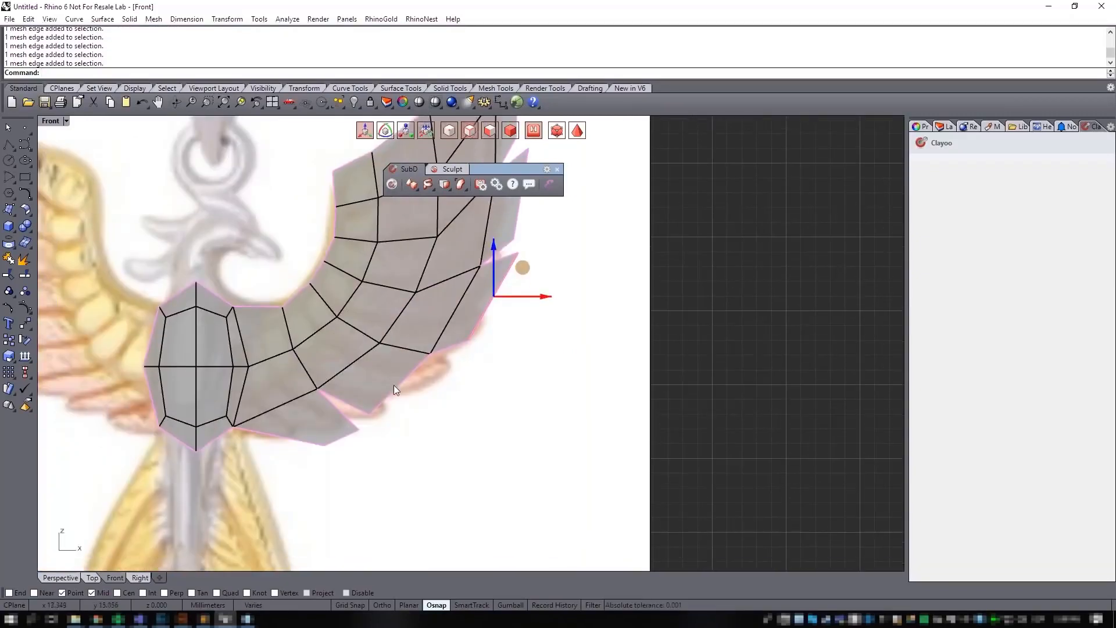
click(400, 383)
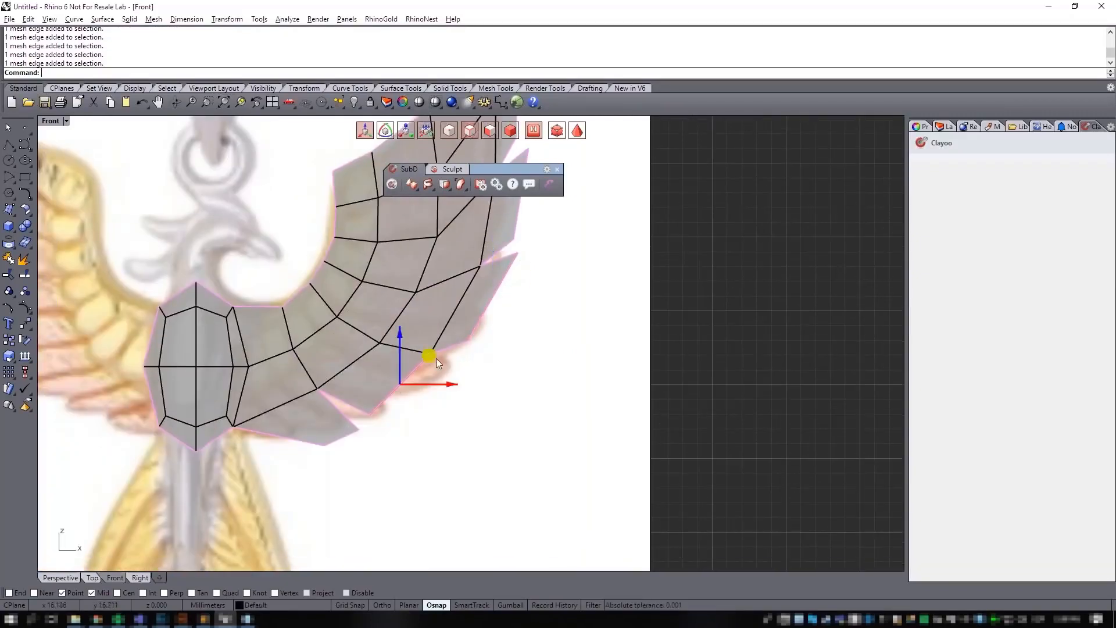
drag(436, 358, 480, 360)
key(Escape)
Step: Switch the SubD display from the boxy control mesh to the smooth view
scroll(543, 364, down, 4)
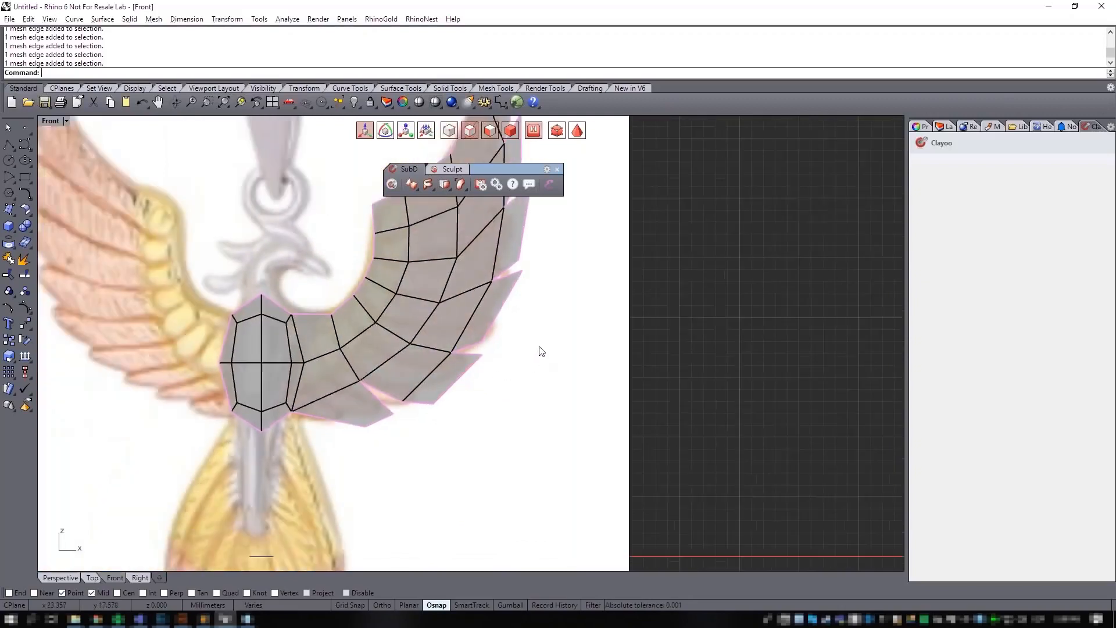
scroll(518, 343, up, 2)
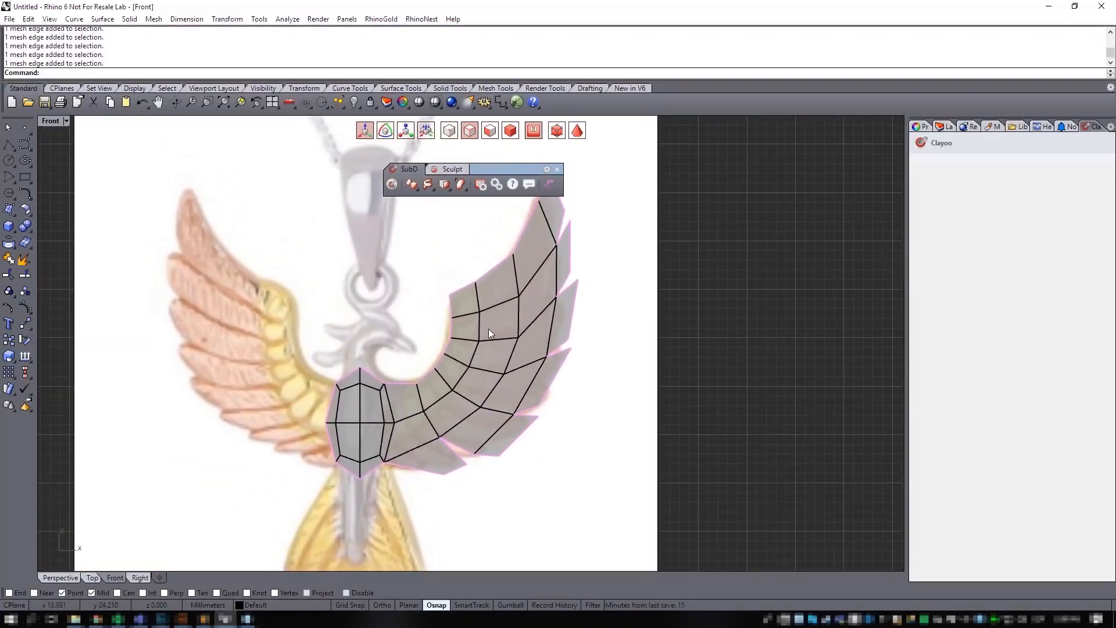
click(578, 130)
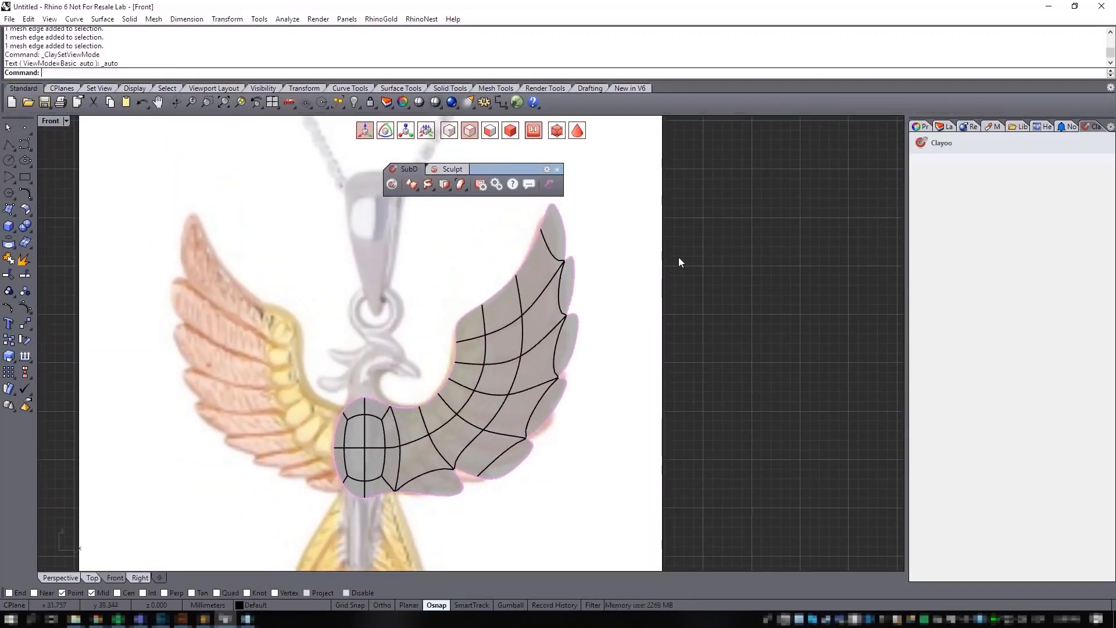
Step: Move the tip edges of the top three feathers slightly up and outward in the smooth view
scroll(619, 288, up, 4)
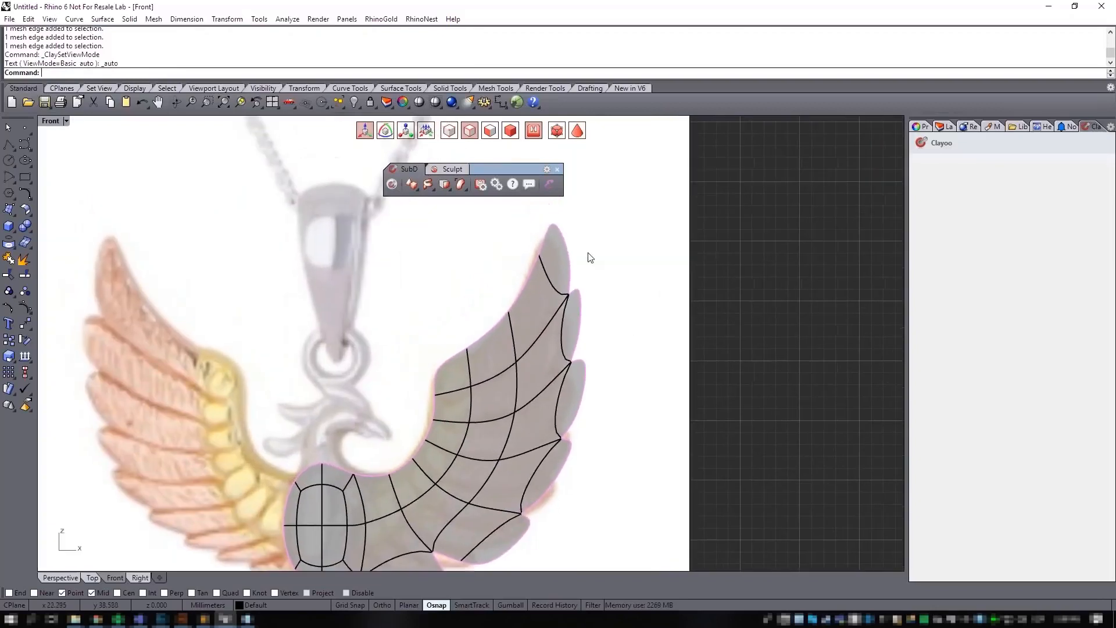
click(564, 240)
right_drag(612, 289, 614, 326)
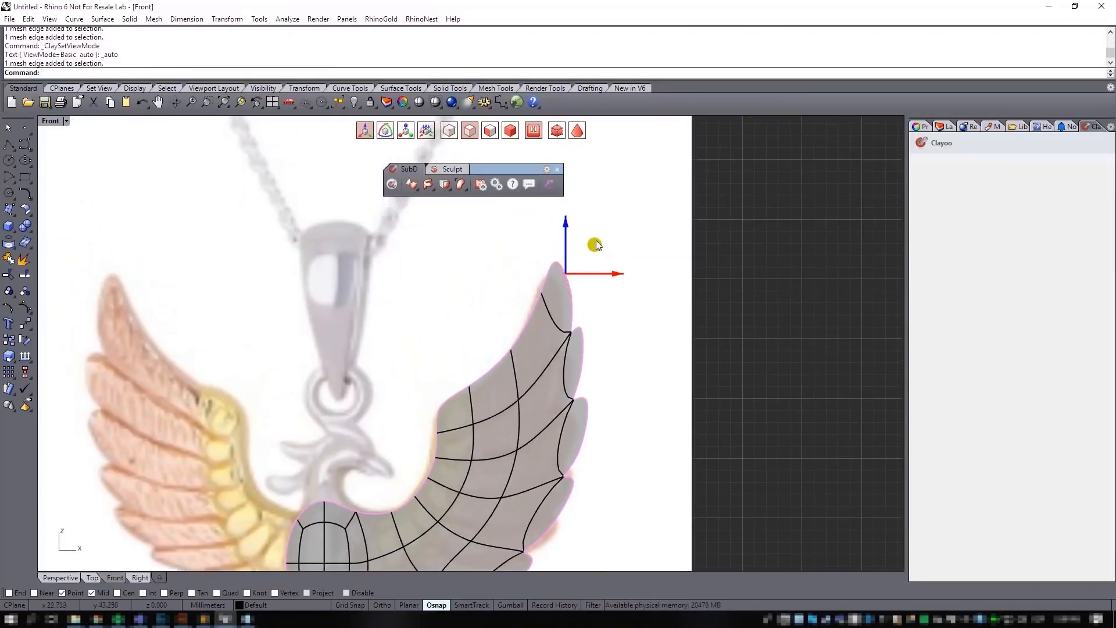
drag(595, 239, 625, 306)
click(587, 415)
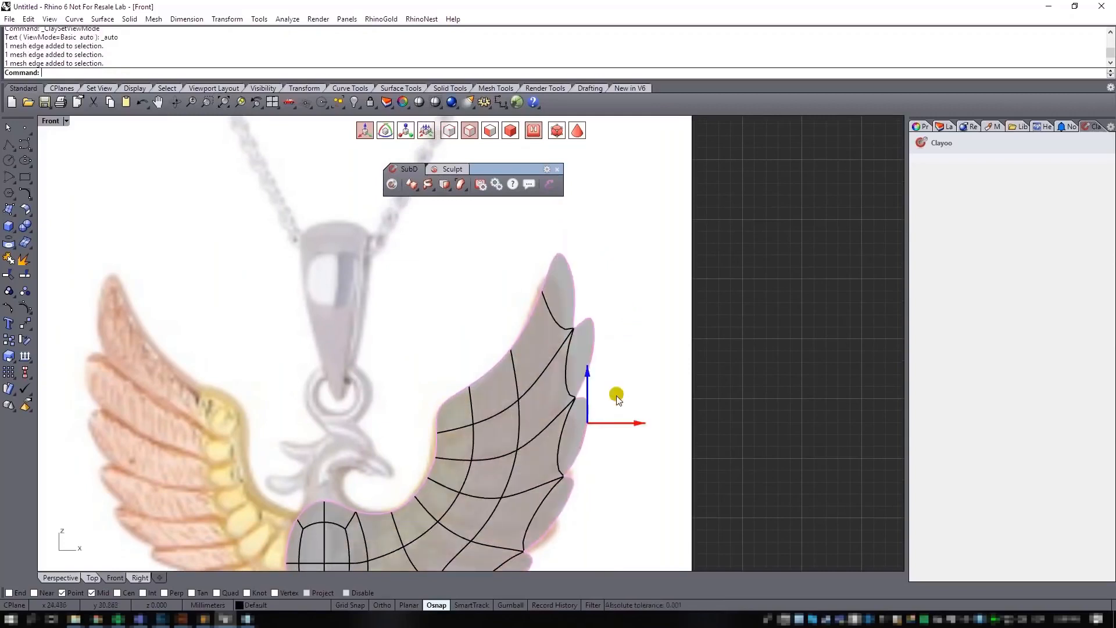
drag(619, 395, 624, 389)
Step: Move the fourth feather's tip edge outward, rotate it along the feather direction in the boxy control mesh view, and return to Move mode
right_drag(614, 473, 613, 379)
click(568, 413)
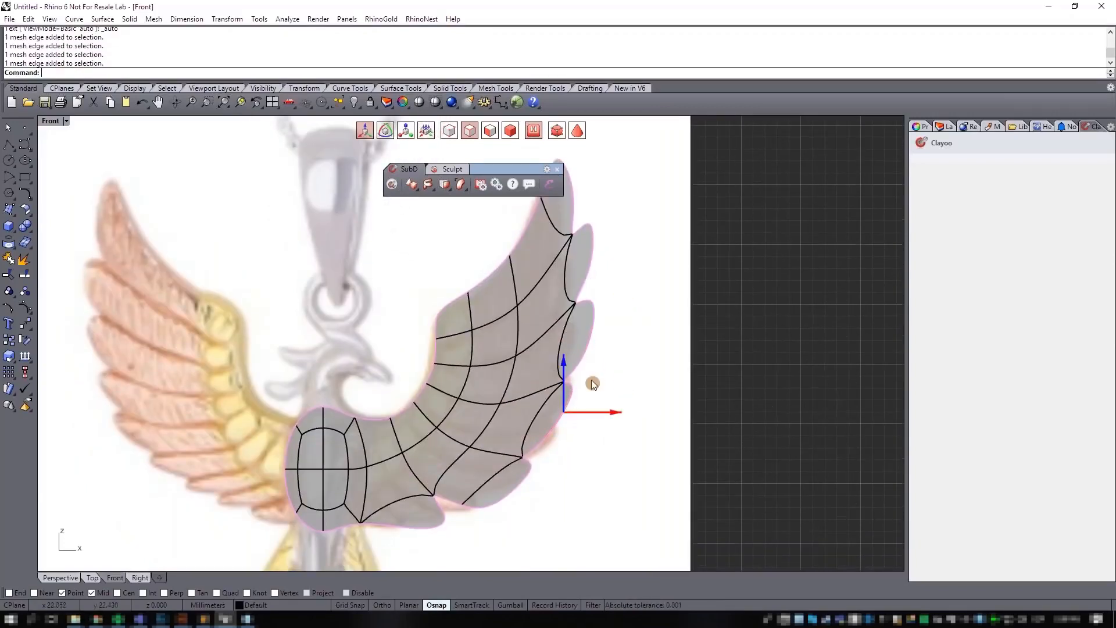
drag(592, 381, 596, 376)
click(574, 409)
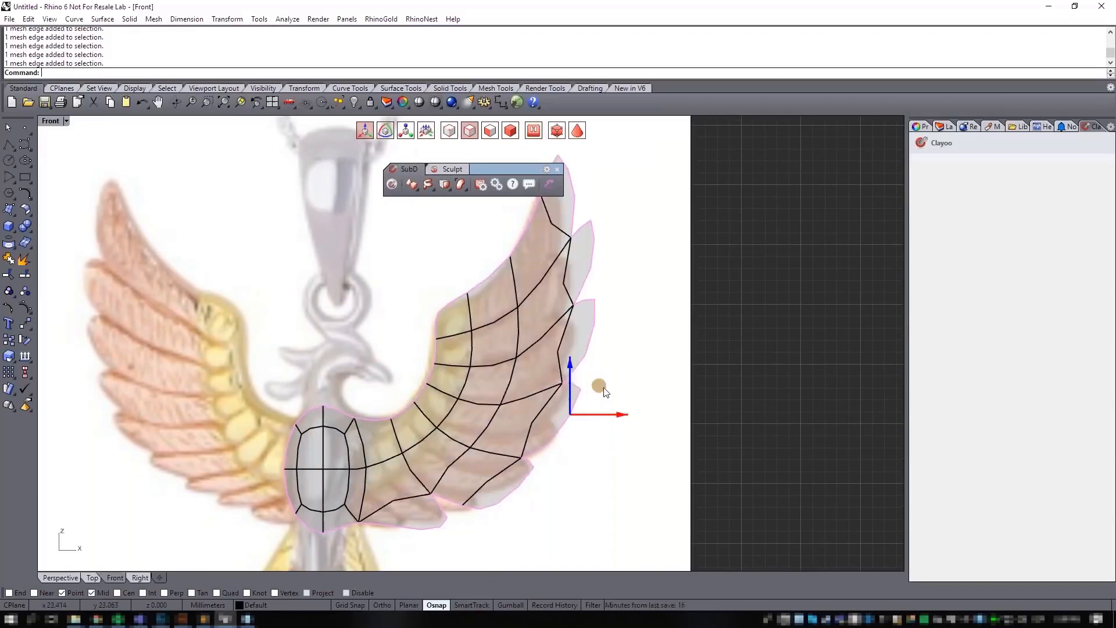
key(Tab)
scroll(620, 268, down, 2)
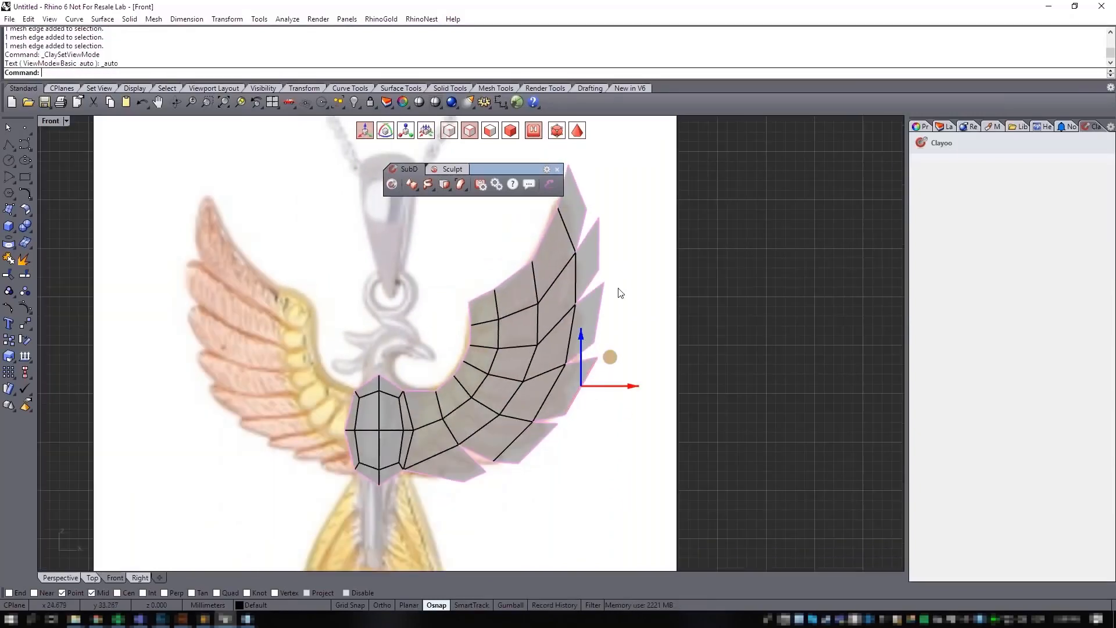
key(r)
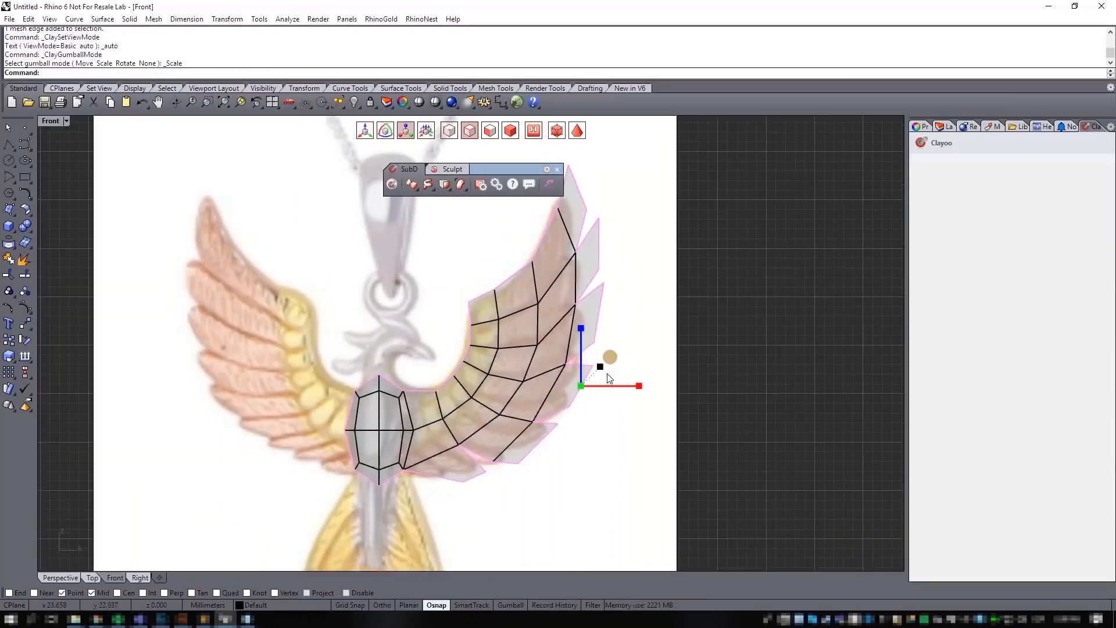
key(e)
drag(630, 369, 613, 378)
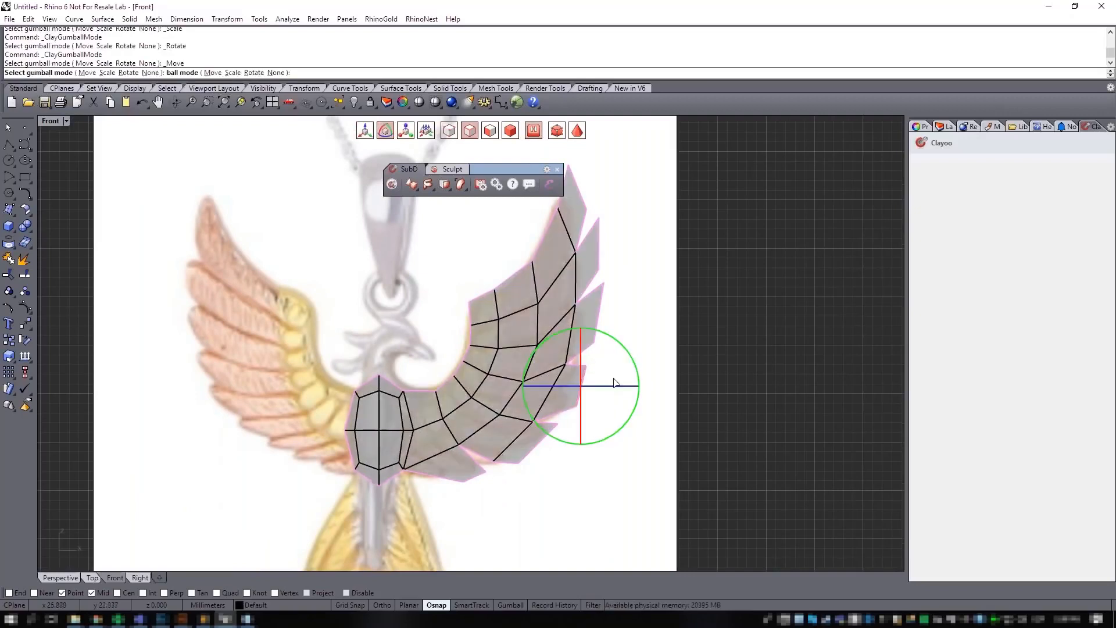
key(w)
Step: Rotate and adjust the third feather's tip edge to follow the feather direction, ending in Move mode
ctrl+shift+click(597, 311)
key(e)
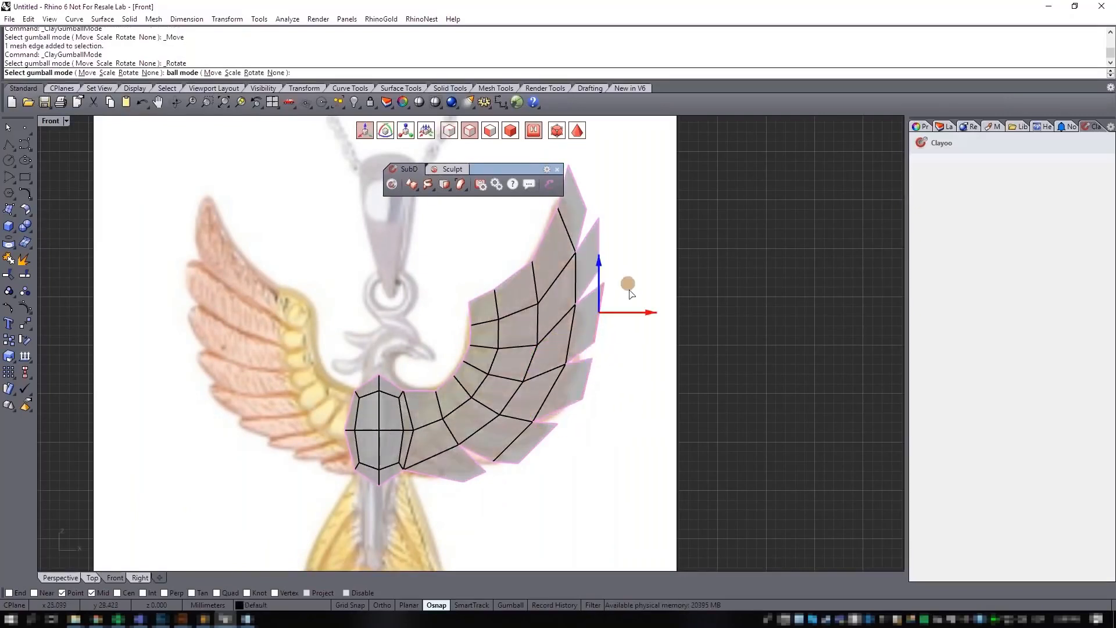
mouse_move(645, 285)
mouse_down()
mouse_move(639, 331)
mouse_move(628, 286)
mouse_up()
key(r)
key(w)
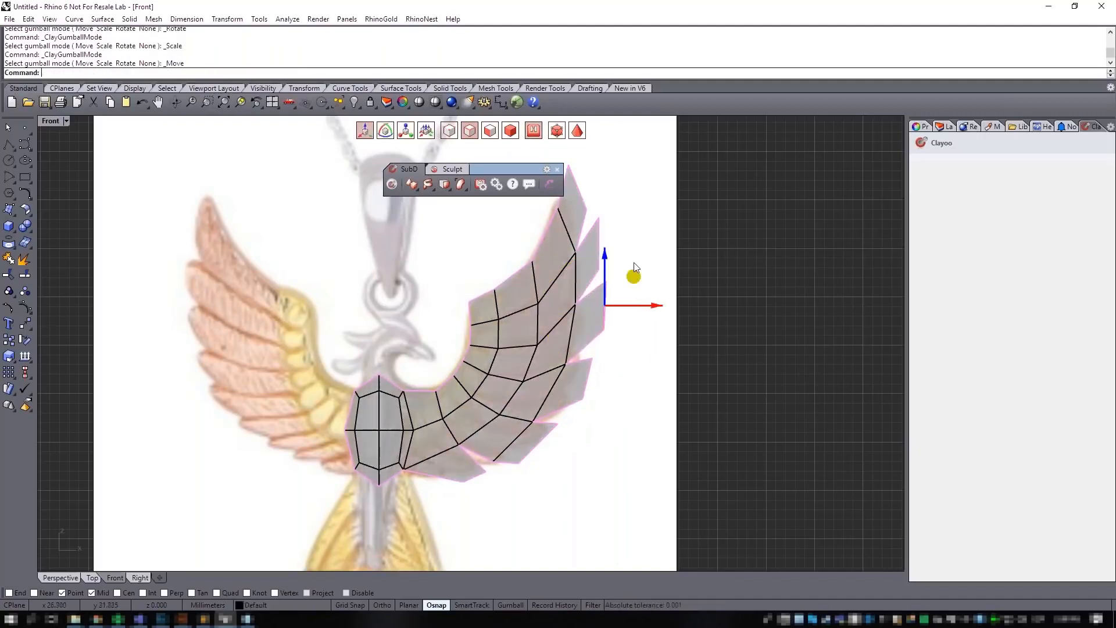
Step: Scale and rotate the second feather's tip edge, and move it slightly outward
right_drag(647, 216, 641, 248)
ctrl+shift+click(593, 276)
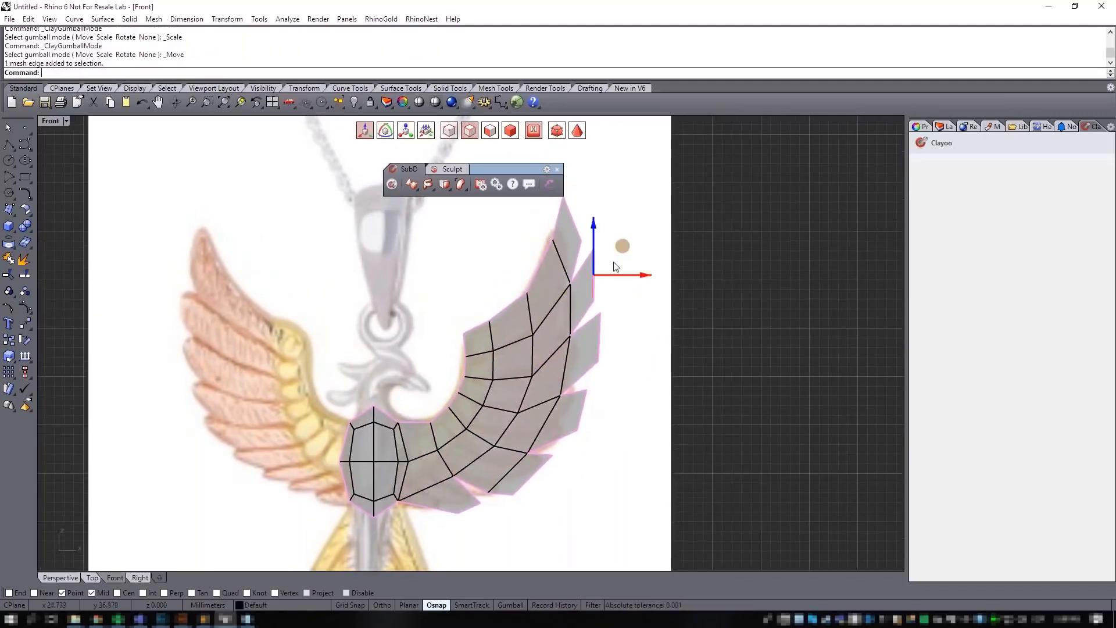
key(r)
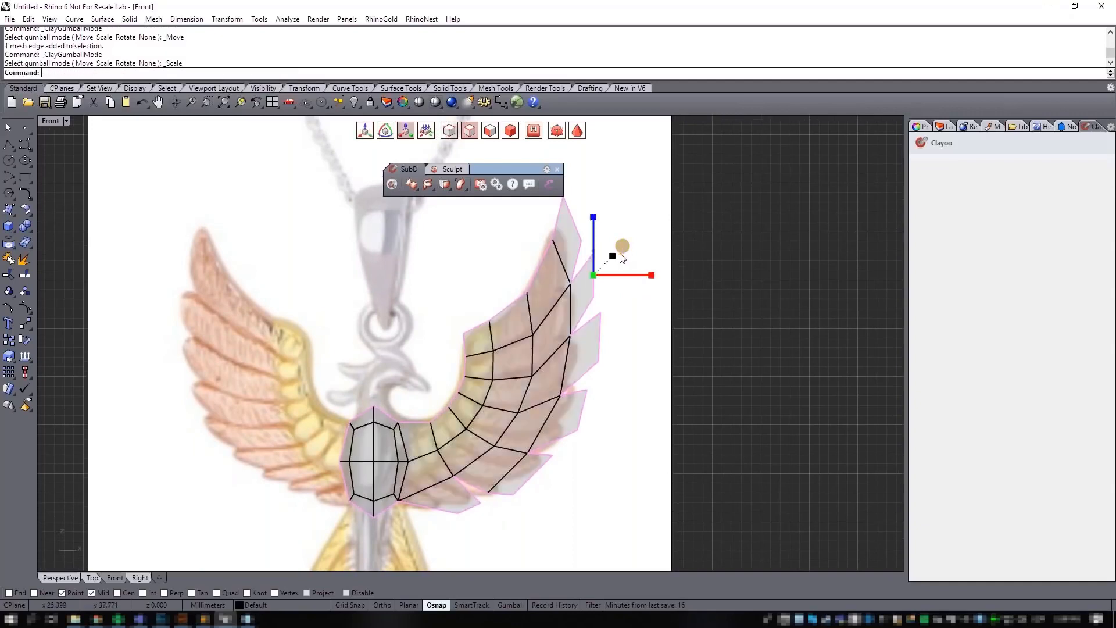
key(e)
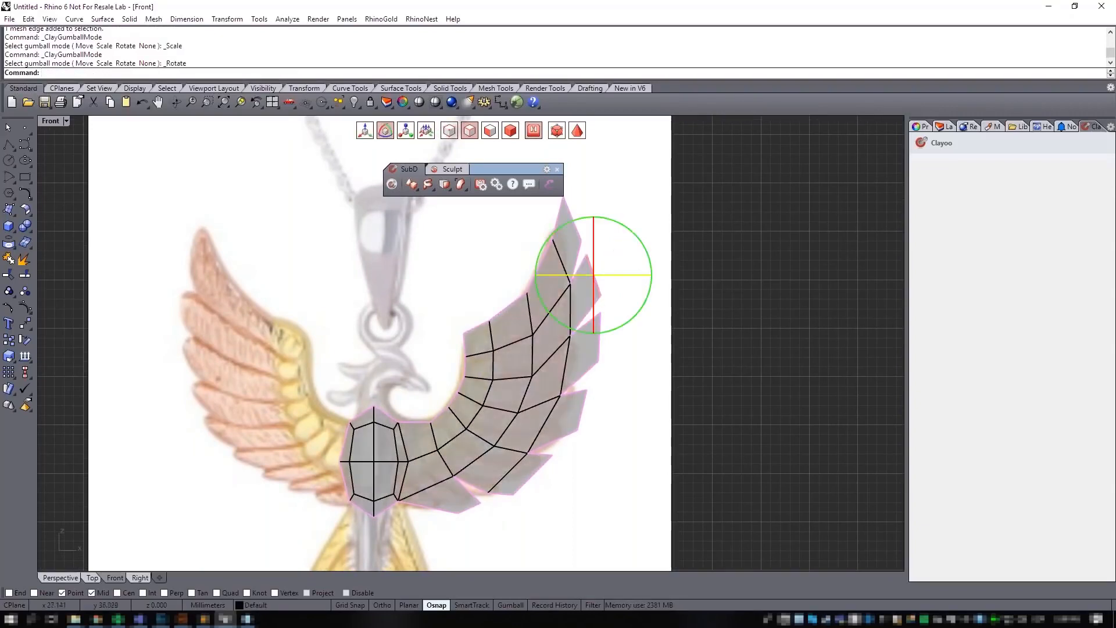
key(r)
key(r)
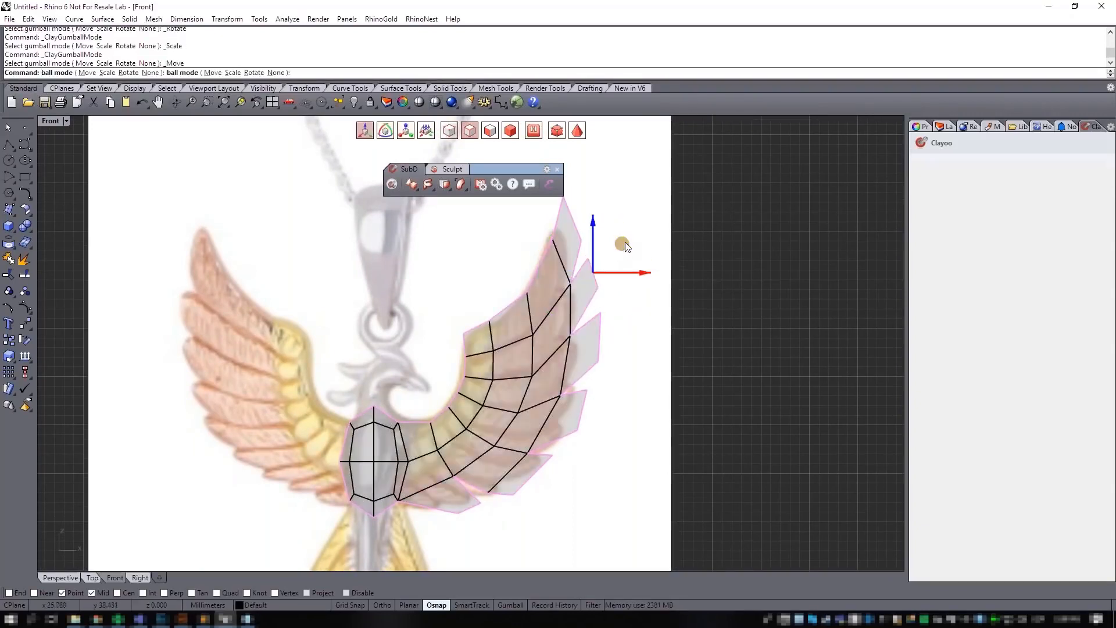
Step: Clear the selection and check the wing in the smooth view before returning to the boxy control mesh
click(687, 351)
scroll(687, 352, down, 2)
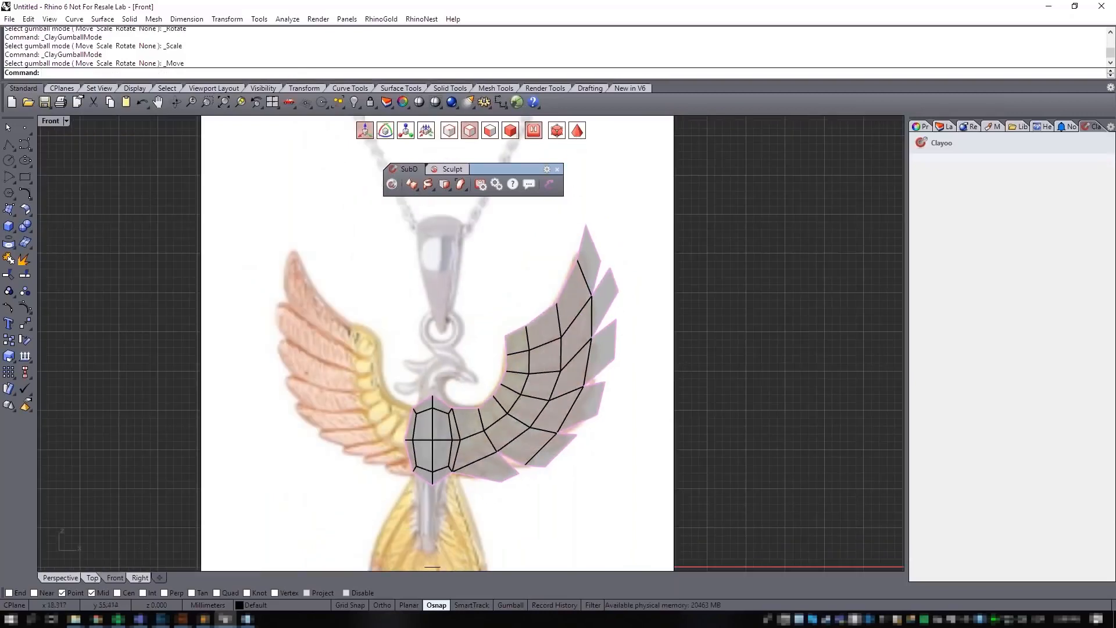
key(Tab)
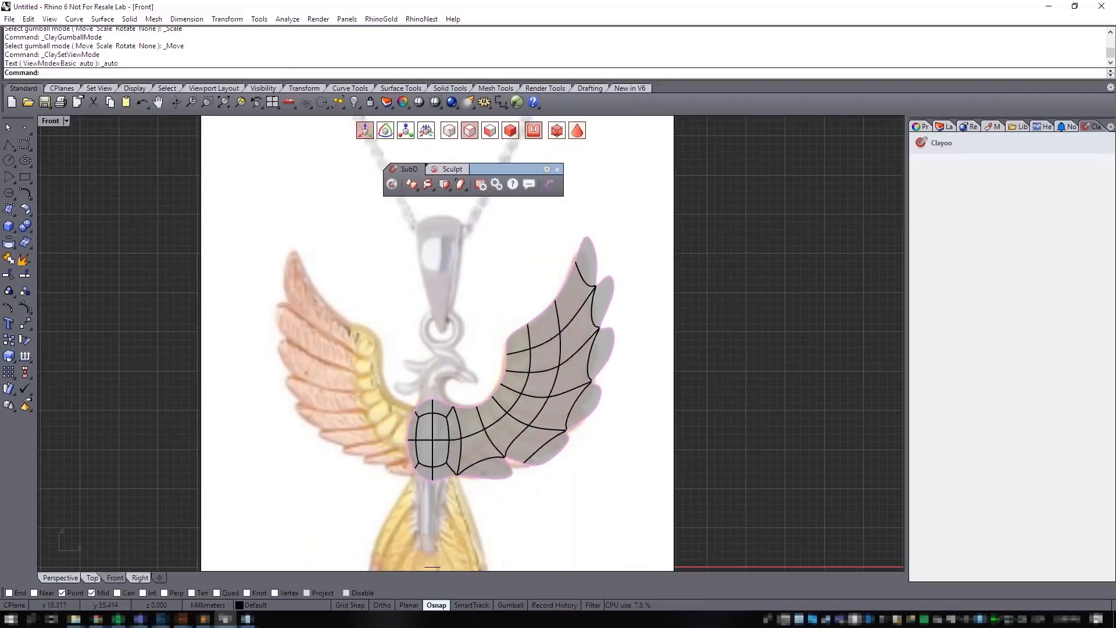
key(Tab)
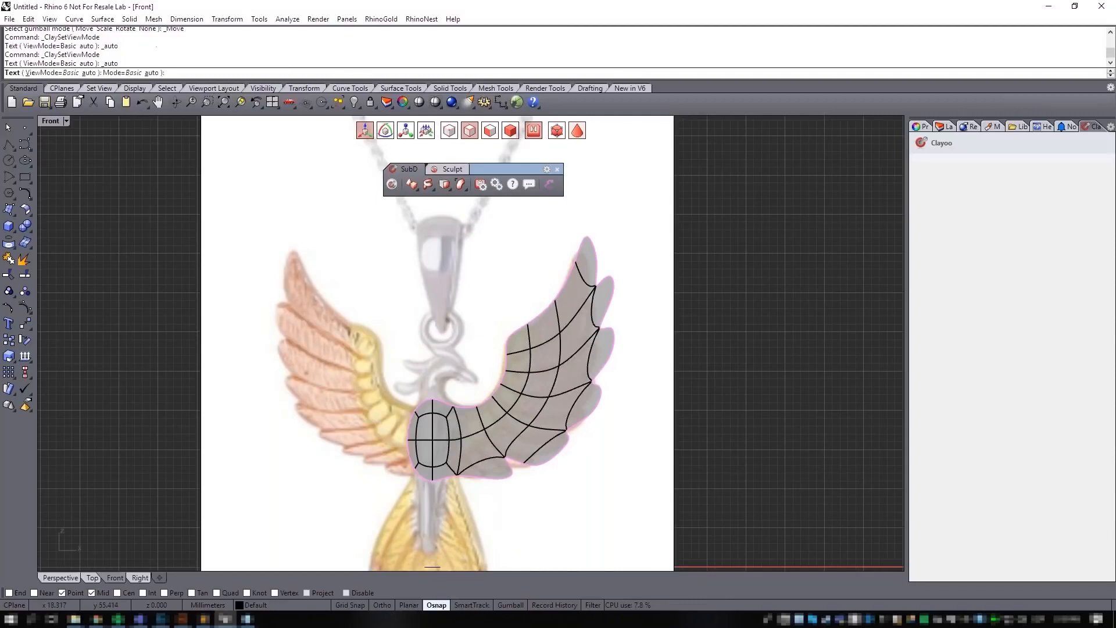
Step: Weld the lowest feather's outer corner to the adjacent feather's lower inner corner, and move the welded and bottom vertices onto the reference outline
scroll(507, 441, up, 4)
scroll(506, 439, up, 3)
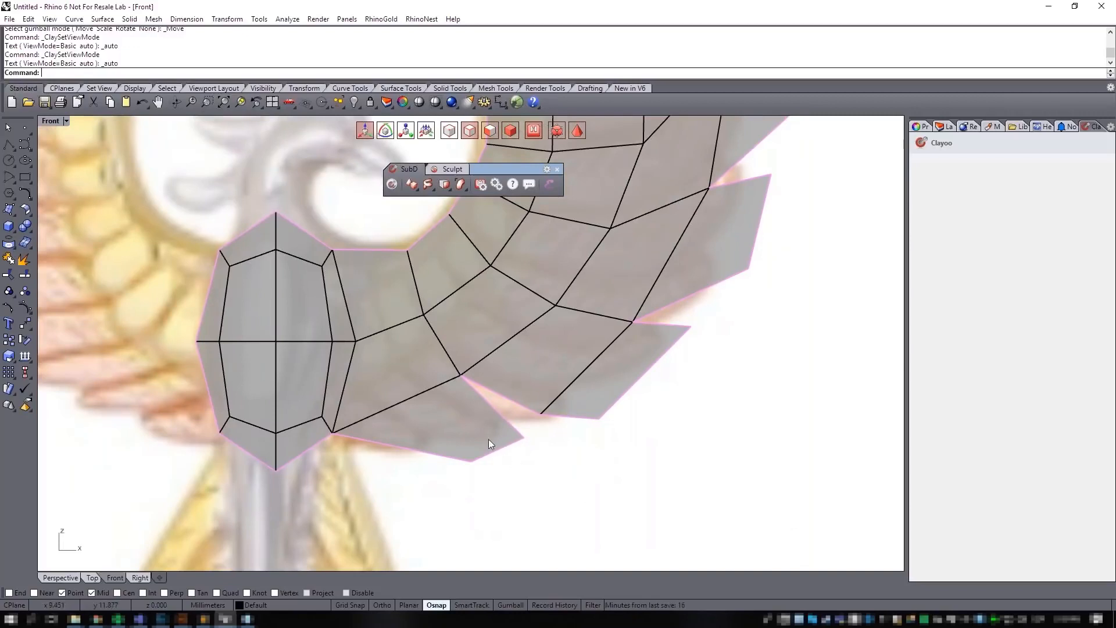
key(a)
drag(558, 464, 517, 401)
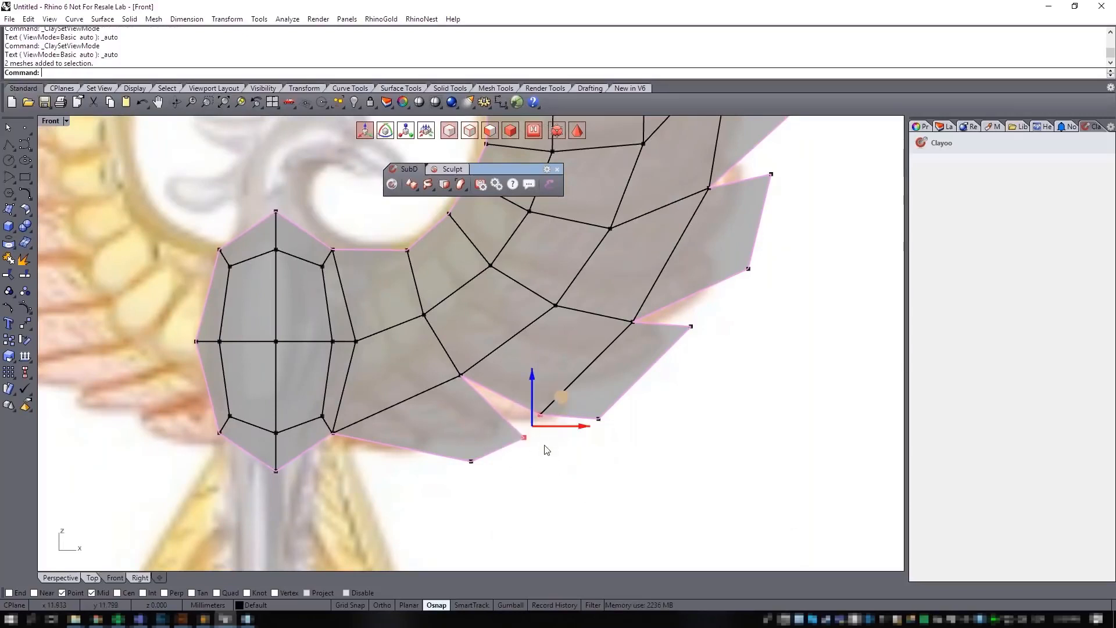
click(451, 192)
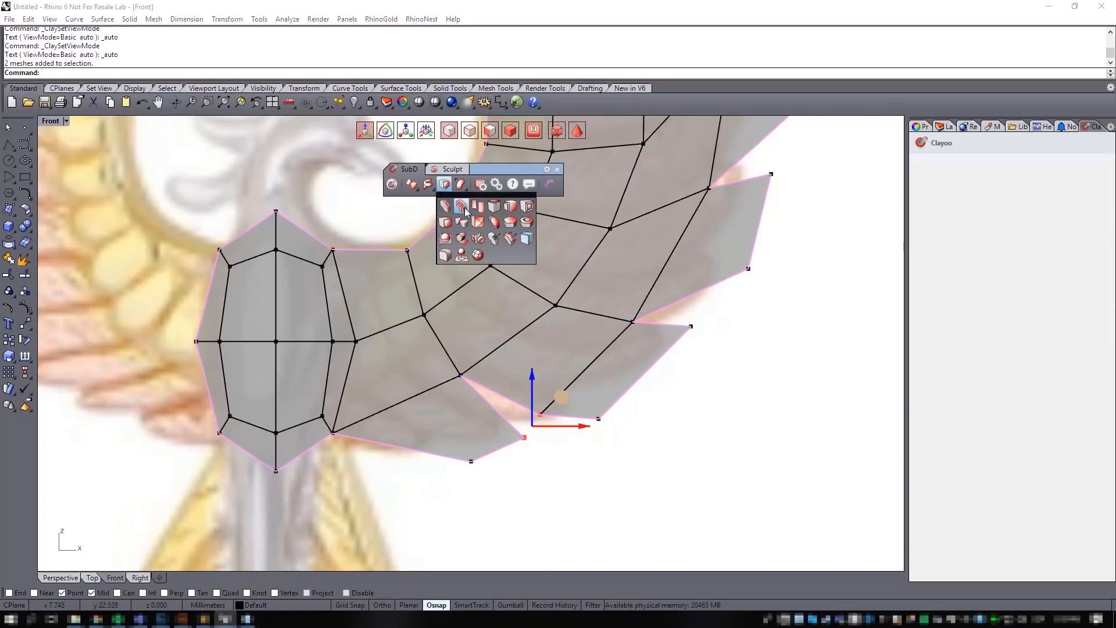
click(464, 229)
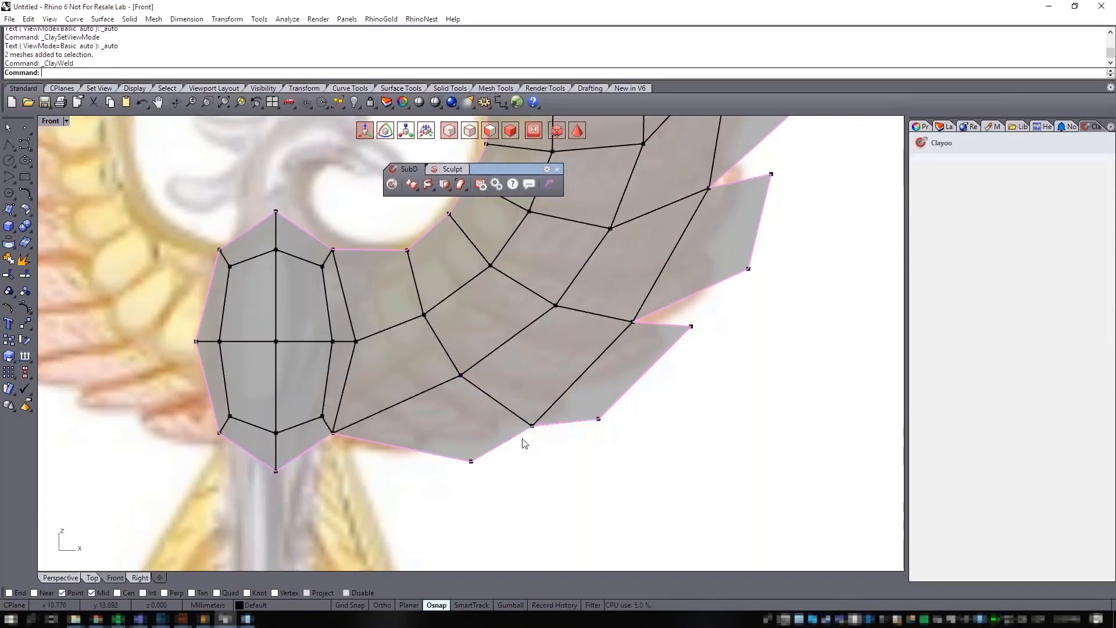
drag(544, 447, 555, 382)
drag(506, 506, 462, 418)
Step: Extrude the lowest feather's outer edge outward into a separate tip, scale and rotate that edge, and clear the selection
click(470, 132)
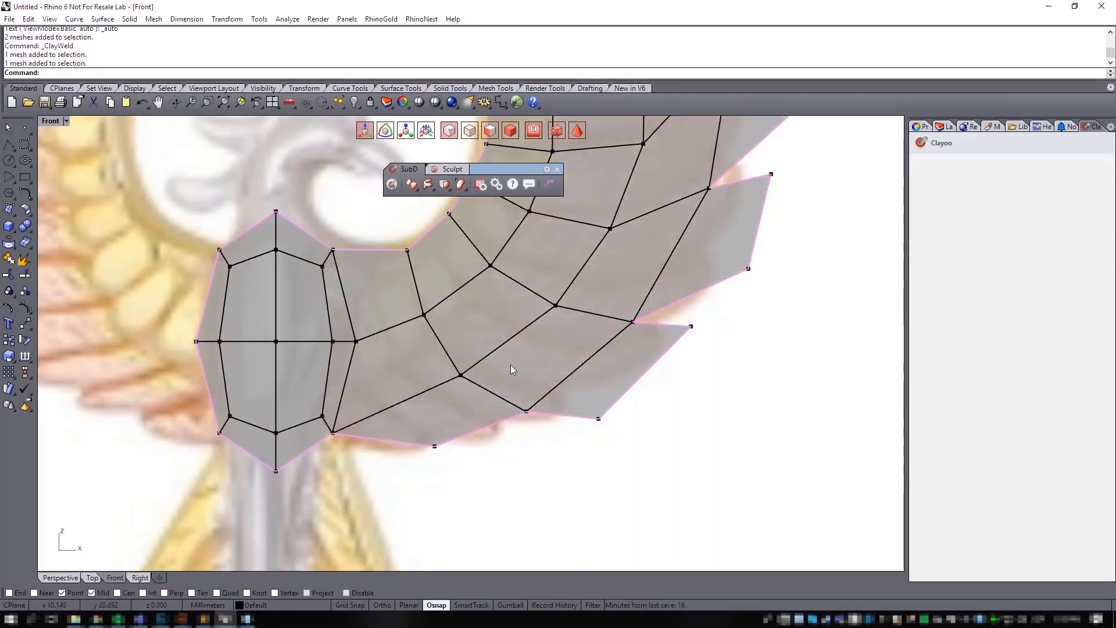
click(490, 424)
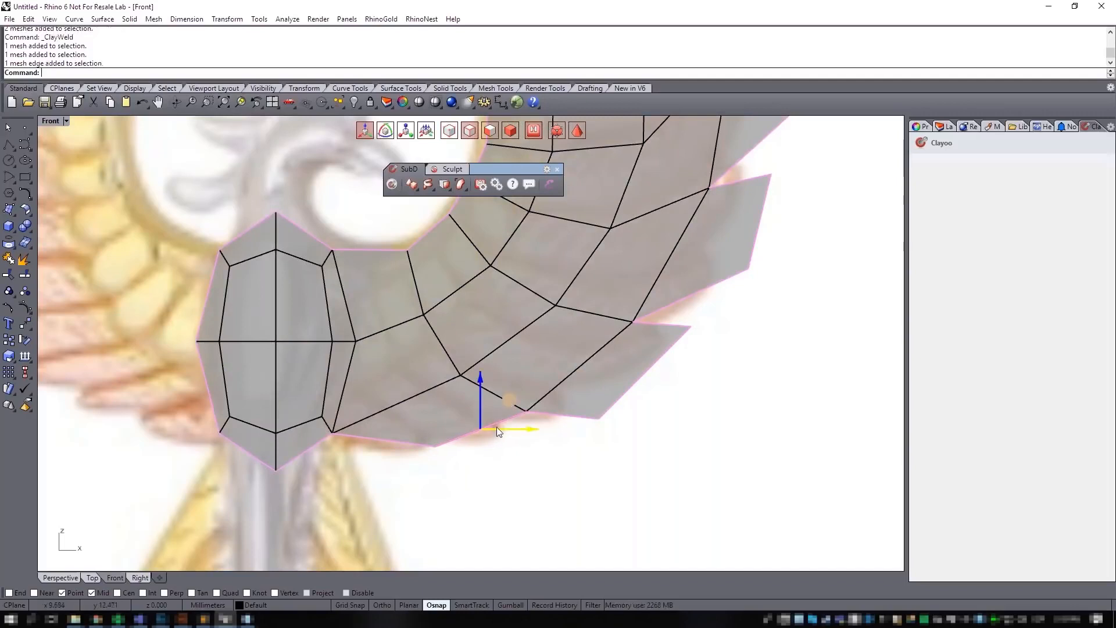
drag(511, 404, 598, 423)
key(r)
key(e)
scroll(649, 428, down, 2)
scroll(649, 428, down, 2)
click(697, 381)
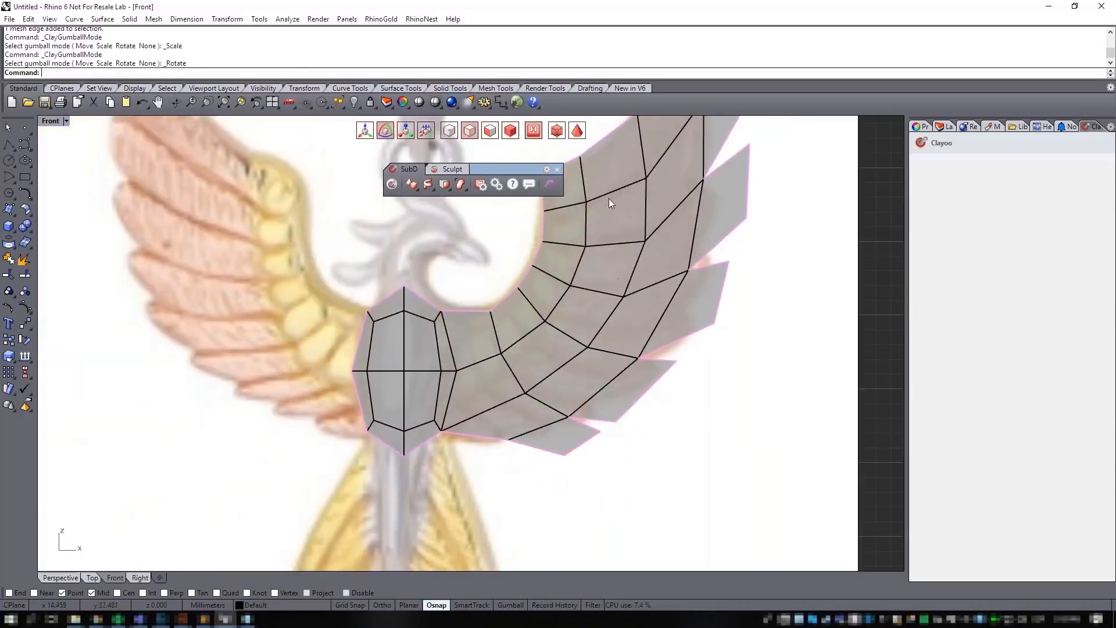
Step: Switch to the smooth view, move the lowest feather's tip edge slightly outward, and clear the selection
click(578, 131)
scroll(663, 282, down, 6)
scroll(662, 296, down, 2)
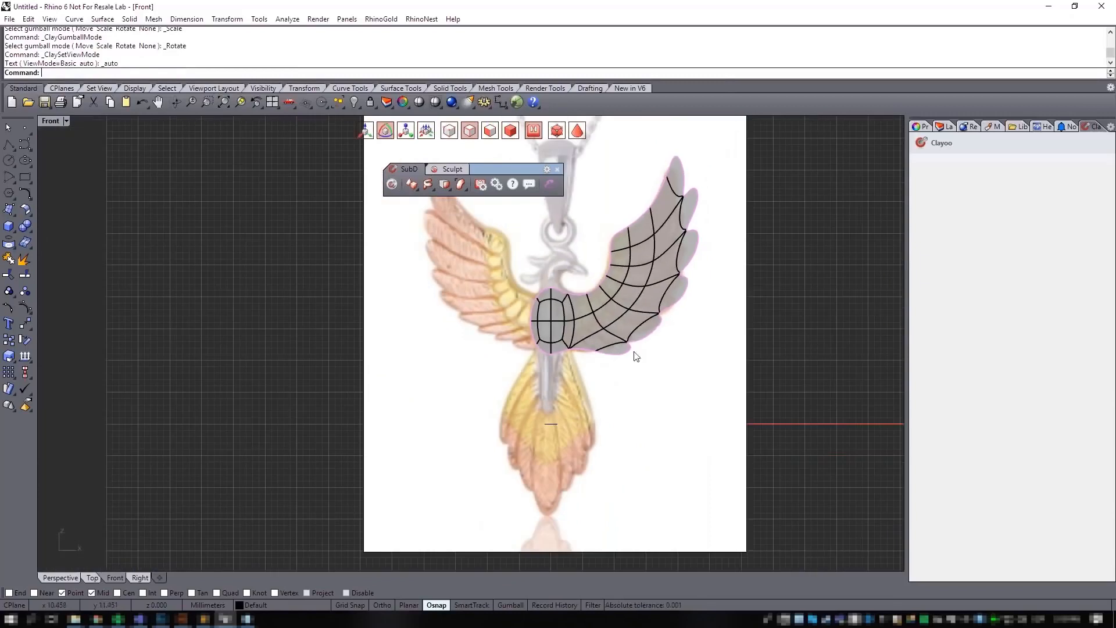
scroll(633, 343, up, 3)
click(611, 375)
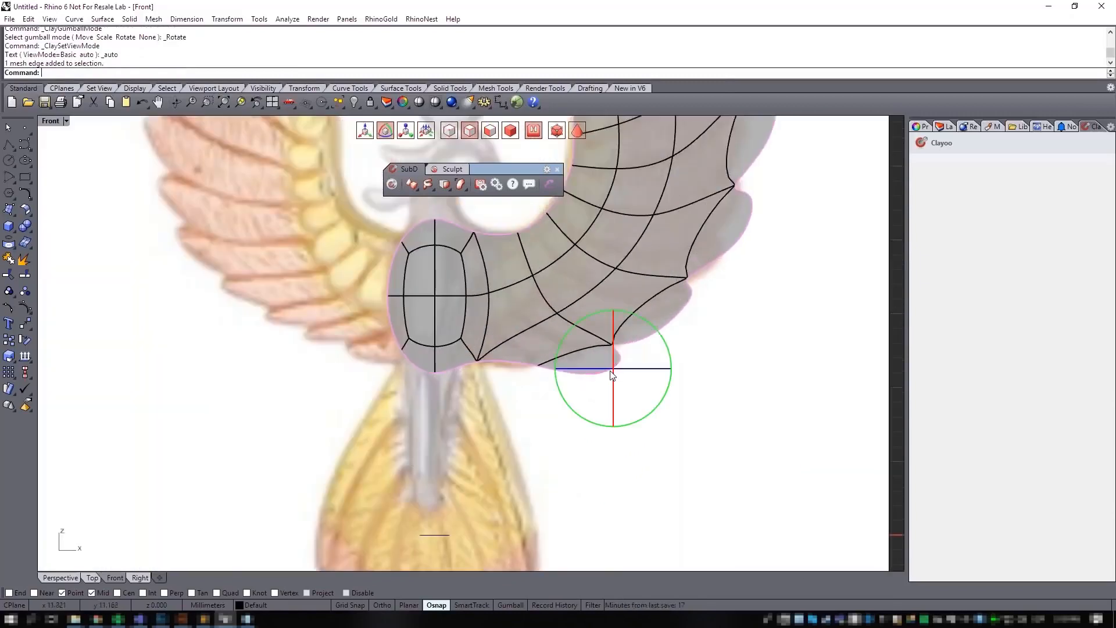
click(365, 132)
drag(638, 344, 645, 347)
click(724, 346)
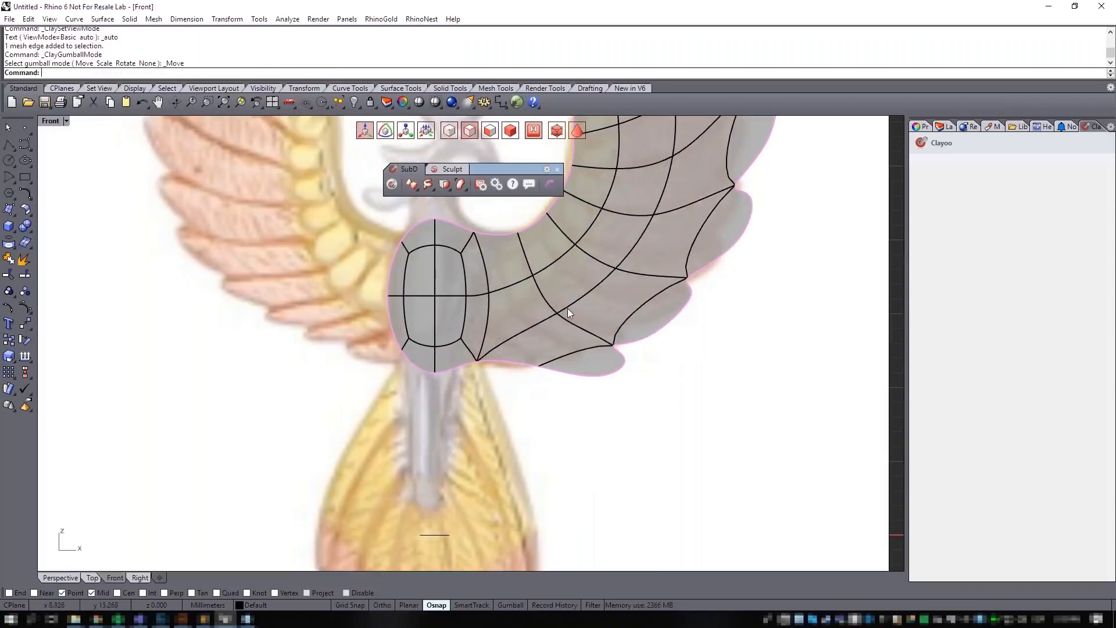
Step: Save the model as phoenix in the Design Files folder
scroll(569, 312, down, 4)
right_drag(609, 362, 613, 378)
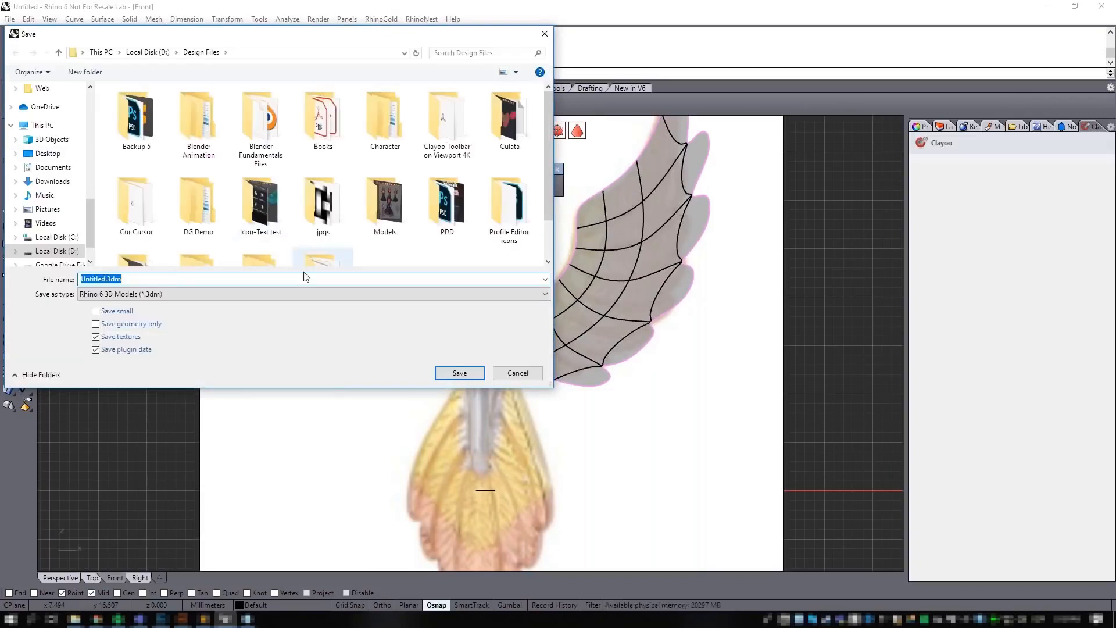
text(phoenix)
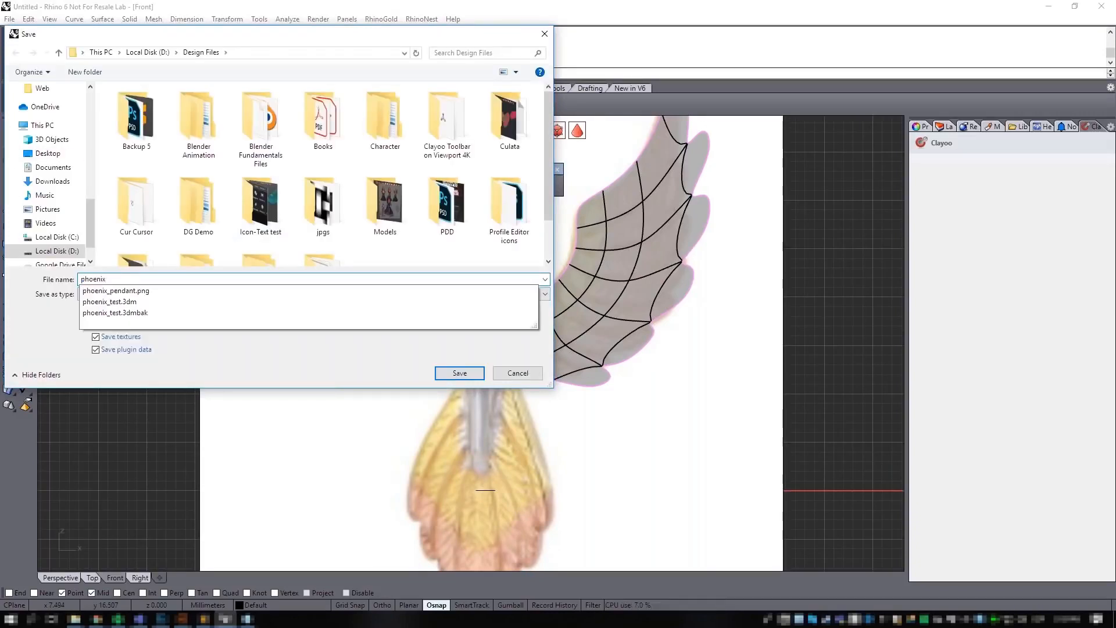
key(Return)
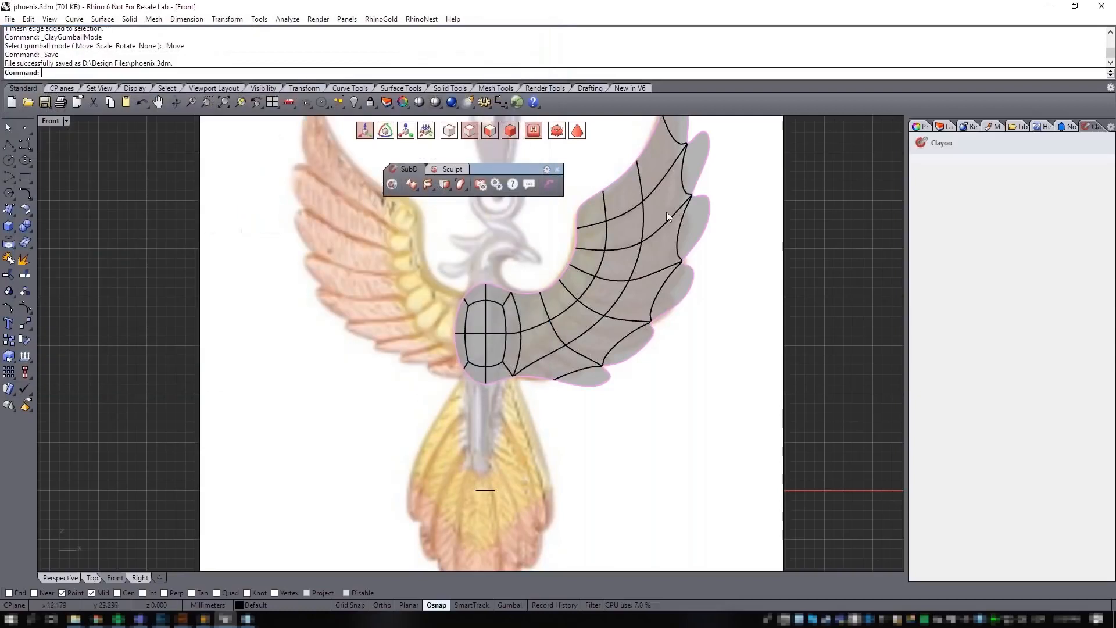
Step: Switch the phoenix model from the smooth view to the basic mesh view
scroll(615, 350, down, 2)
scroll(549, 331, up, 2)
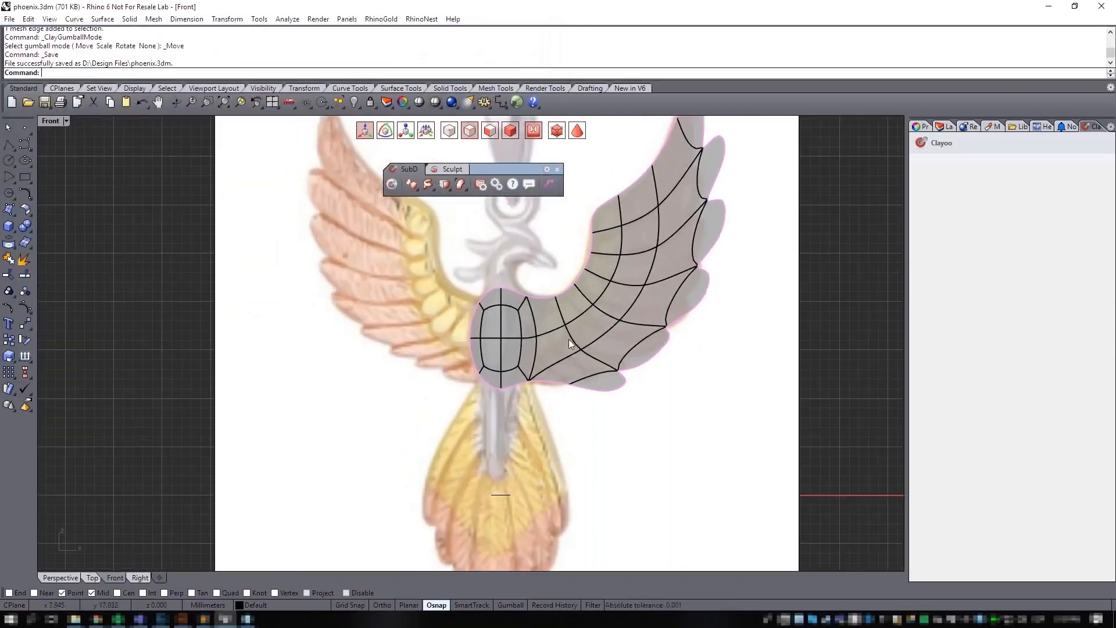
right_drag(568, 340, 551, 374)
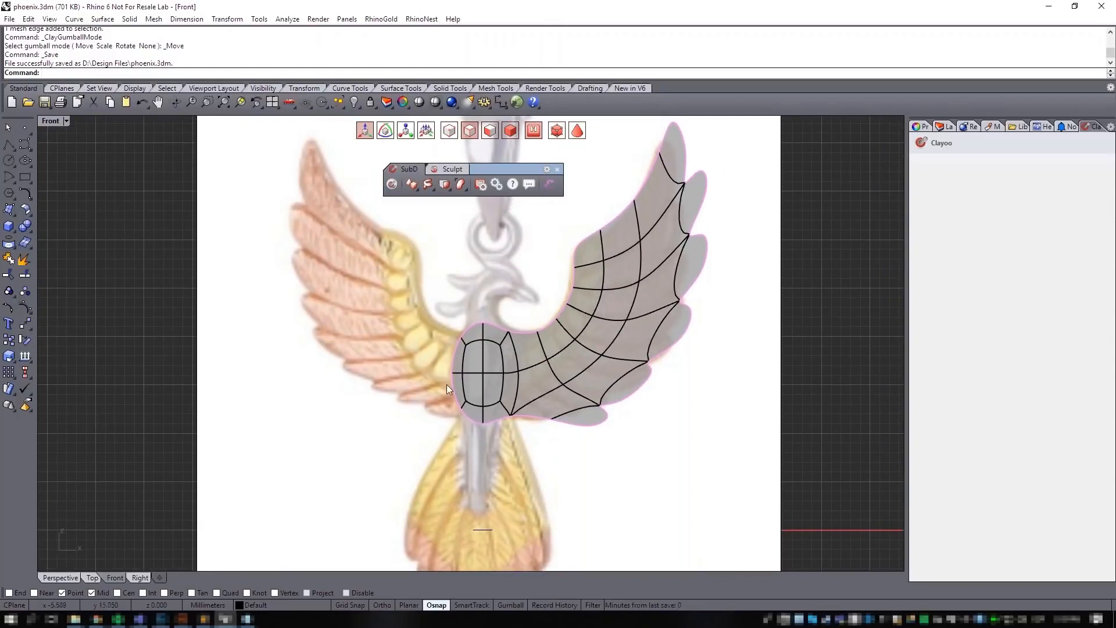
scroll(561, 451, up, 3)
right_drag(506, 384, 405, 356)
click(578, 132)
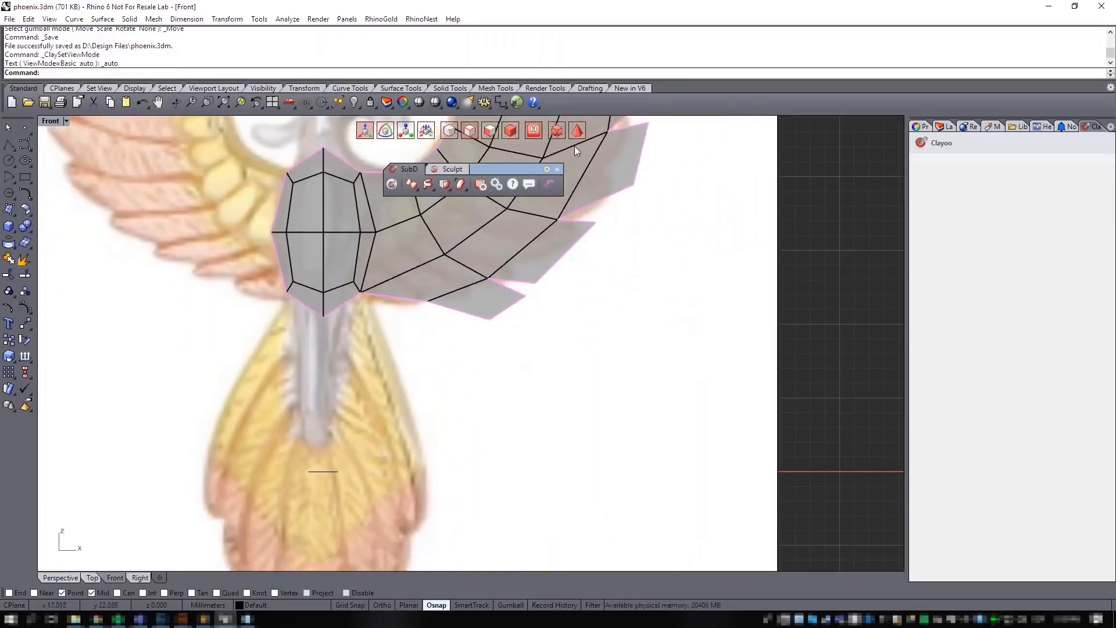
Step: Select the body's two lowest edges, extrude them downward to start the central tail strip, and activate scaling
right_drag(398, 368, 340, 370)
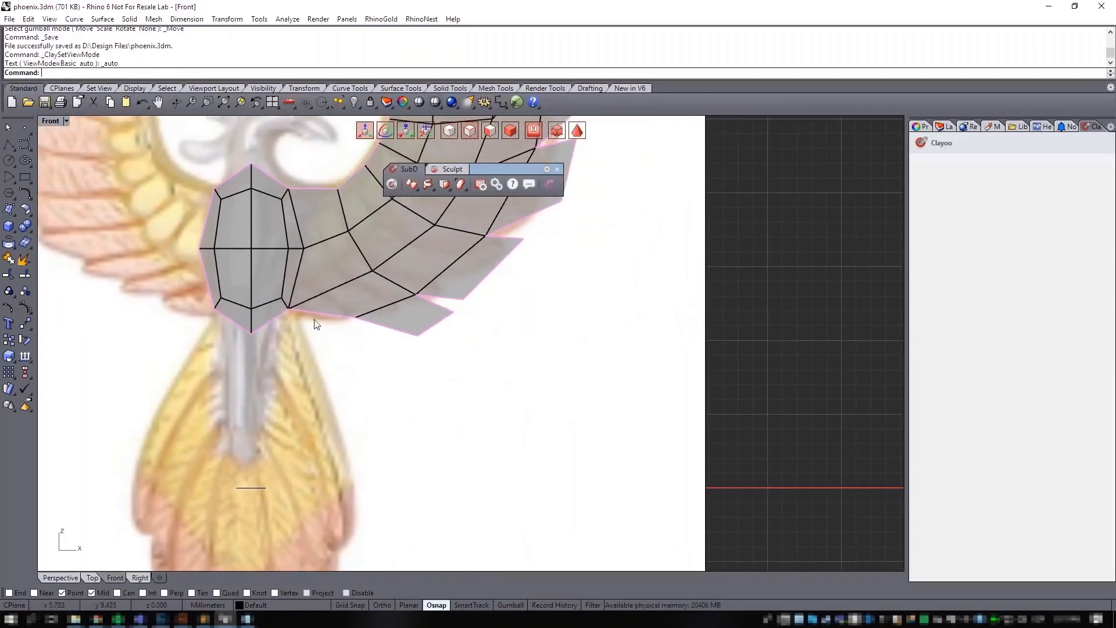
click(246, 326)
ctrl+shift+click(259, 329)
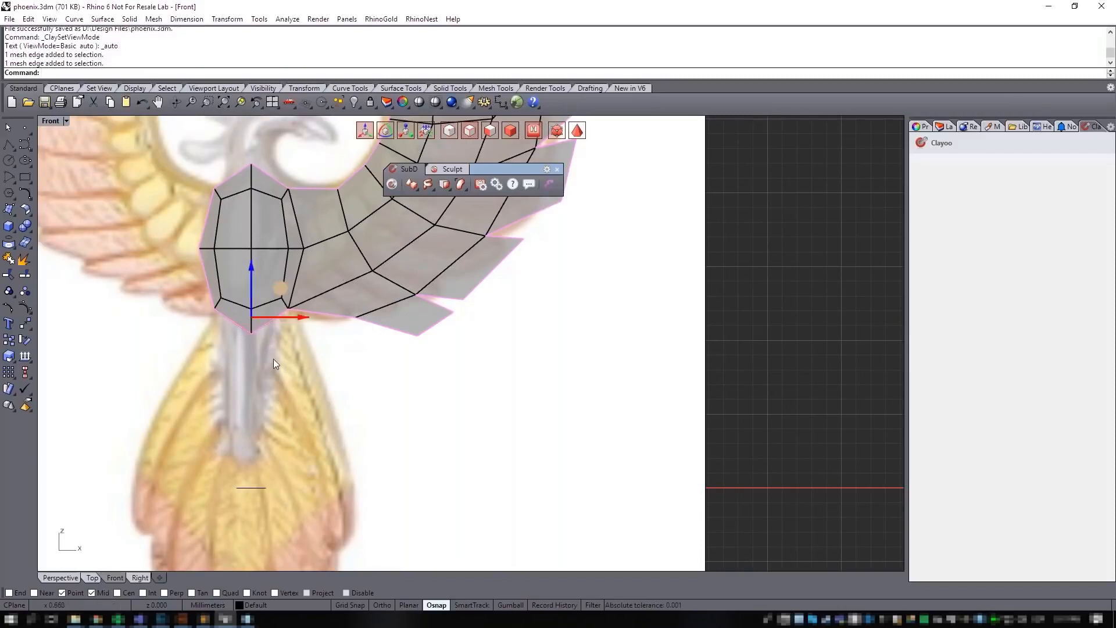
right_drag(294, 344, 310, 296)
mouse_move(271, 236)
alt+mouse_down()
mouse_move(272, 308)
mouse_move(310, 309)
mouse_move(268, 305)
alt+mouse_up()
key(r)
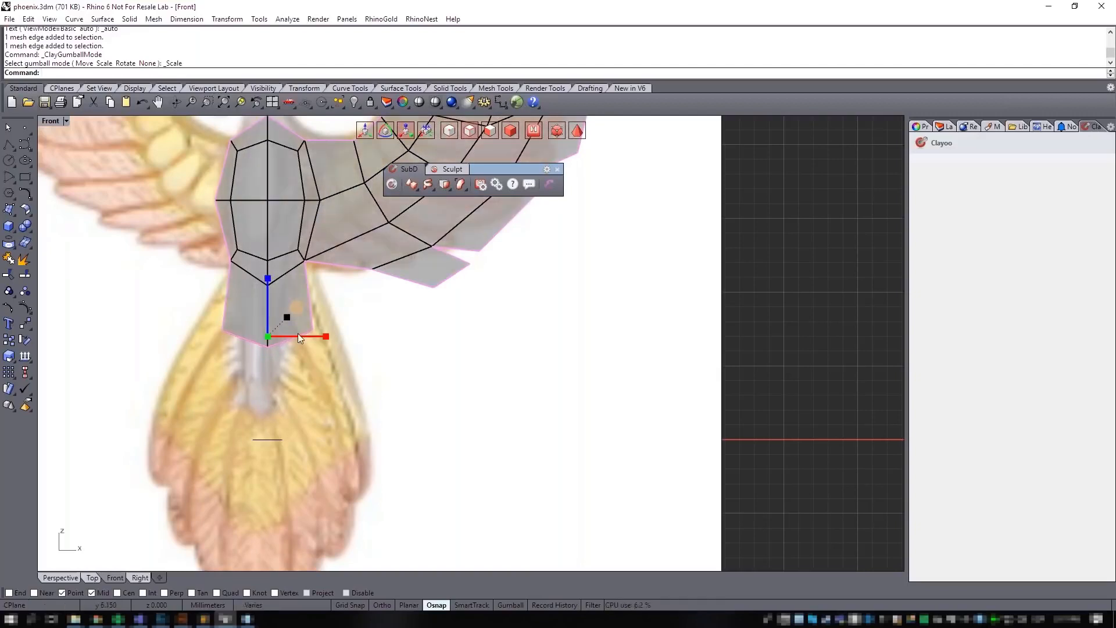
Step: Extrude the tail strip's two bottom edges down a second time and scale them narrower
key(w)
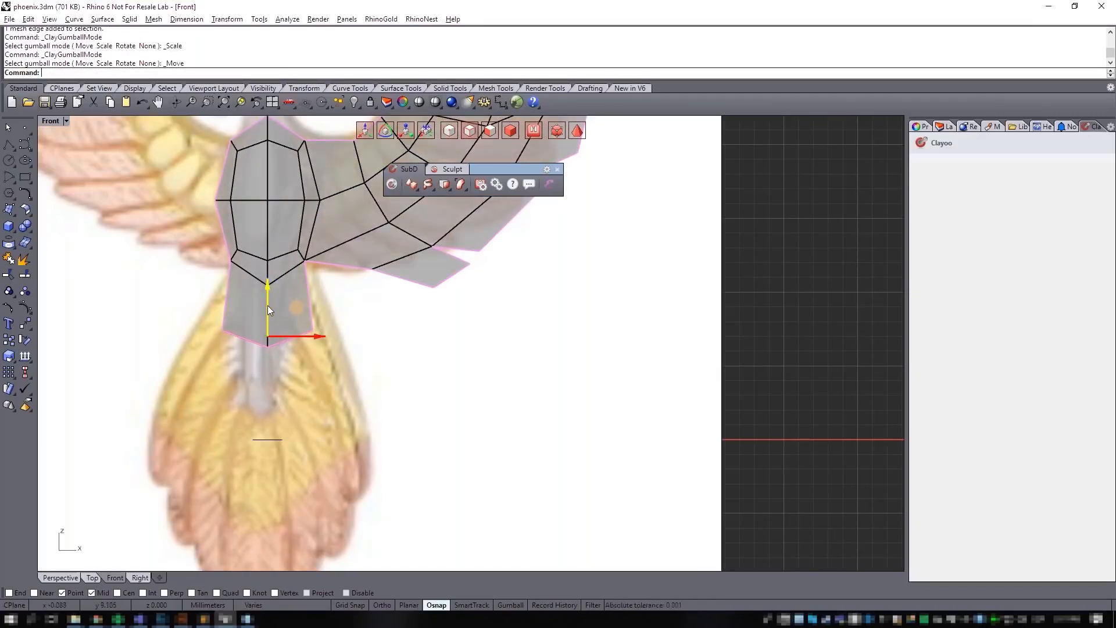
ctrl+drag(267, 305, 277, 362)
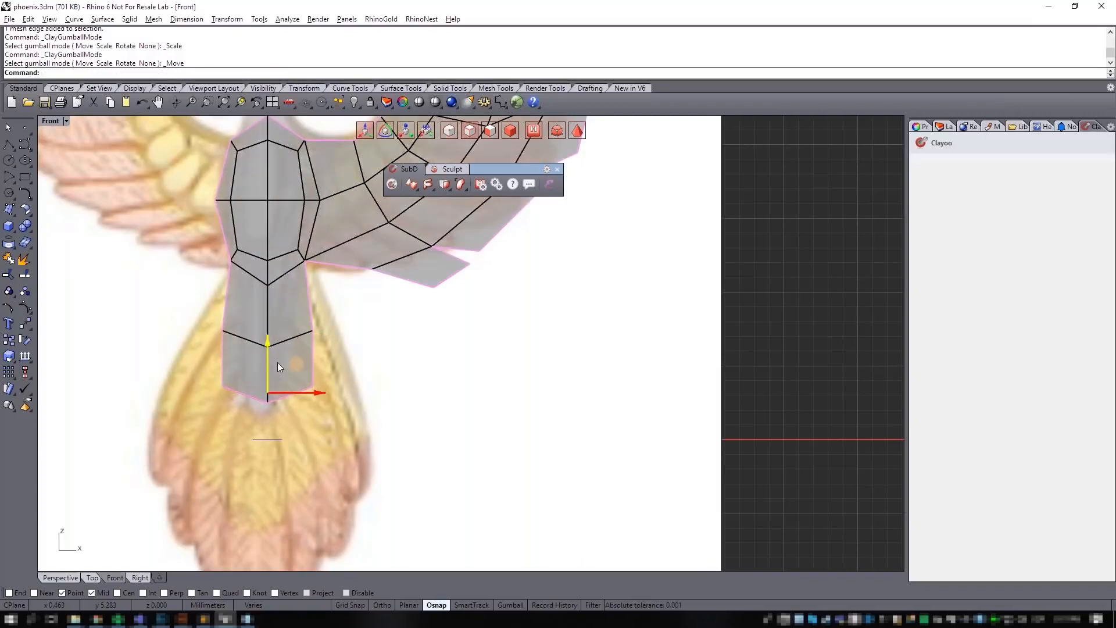
scroll(277, 361, down, 4)
scroll(283, 358, up, 3)
key(r)
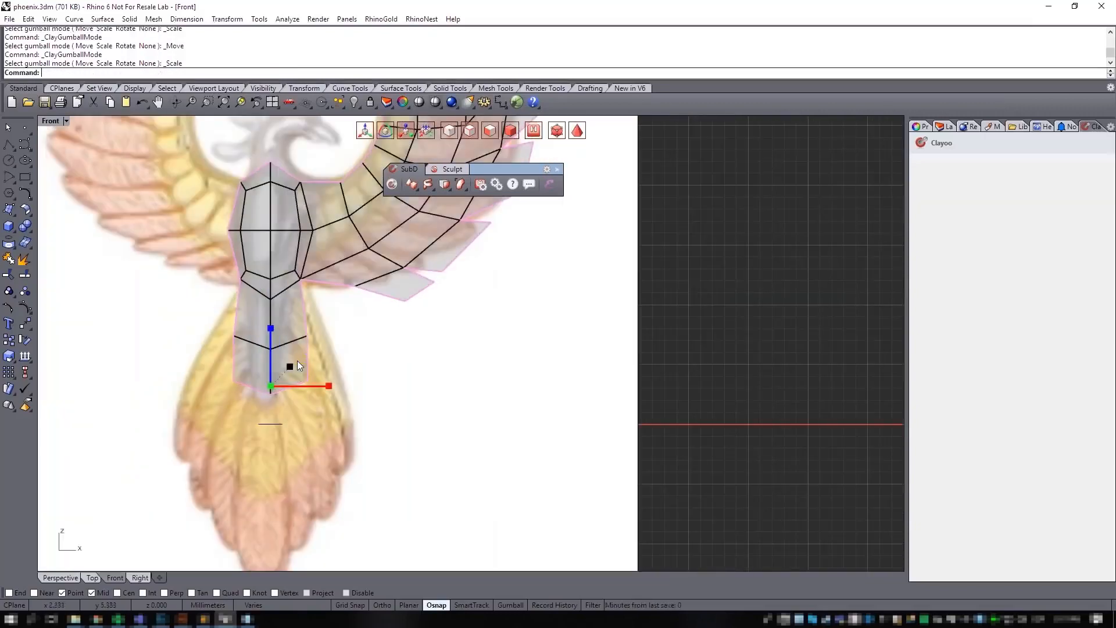
Step: Extrude the tail strip's bottom edges down a third time, scale them in to taper the end, and clear the selection
key(w)
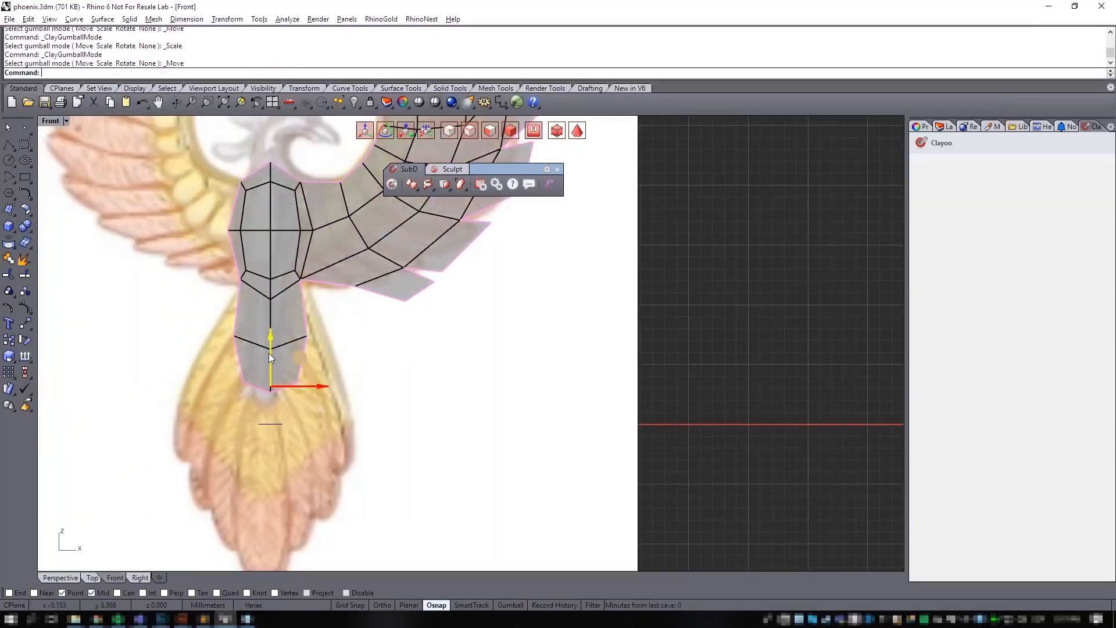
ctrl+drag(270, 357, 277, 399)
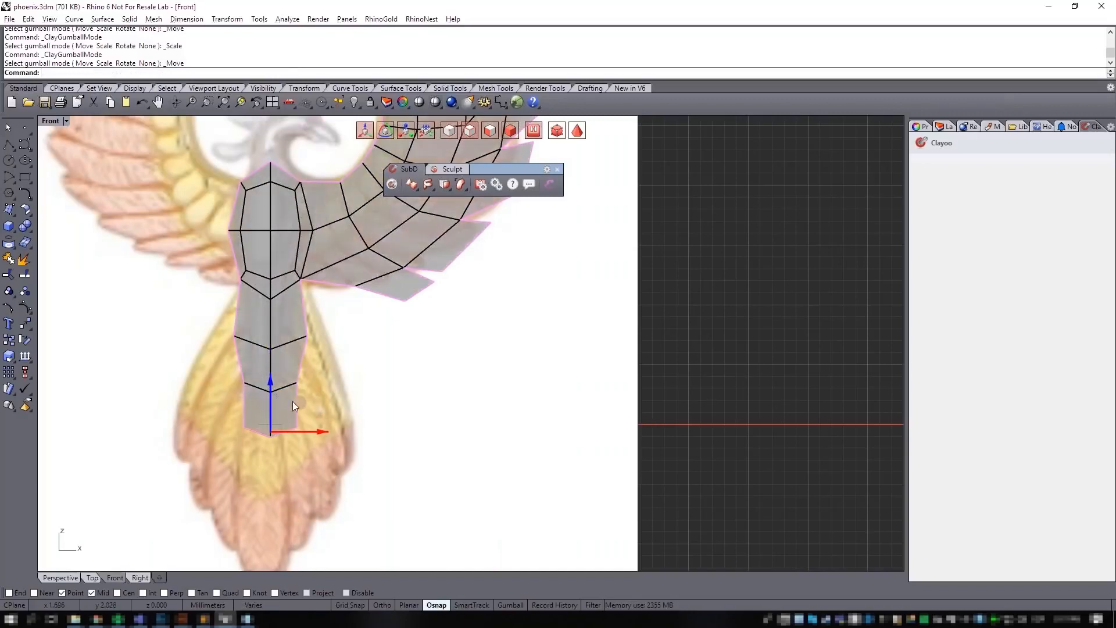
key(r)
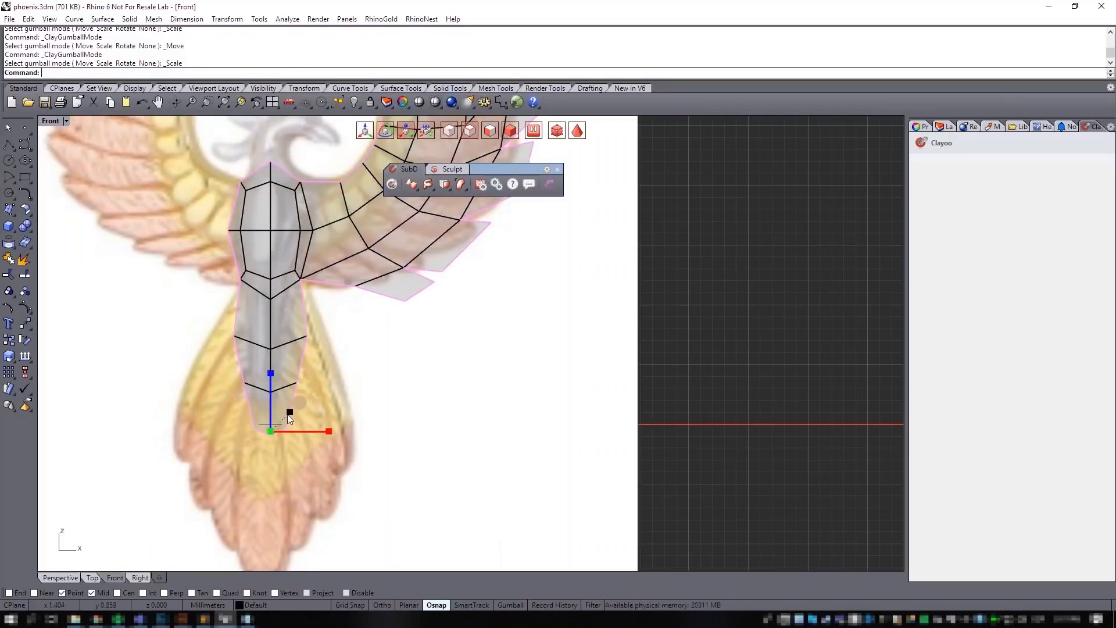
scroll(294, 431, up, 4)
click(447, 360)
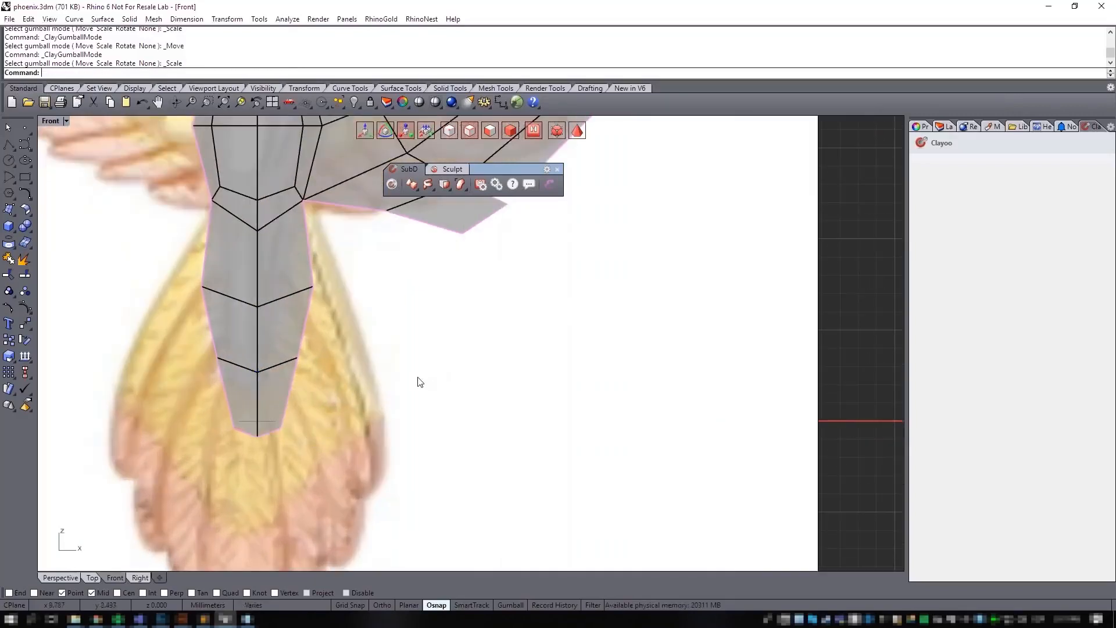
Step: Narrow the six tail strip faces horizontally, narrow the lower four faces further, and clear the selection
scroll(419, 382, down, 2)
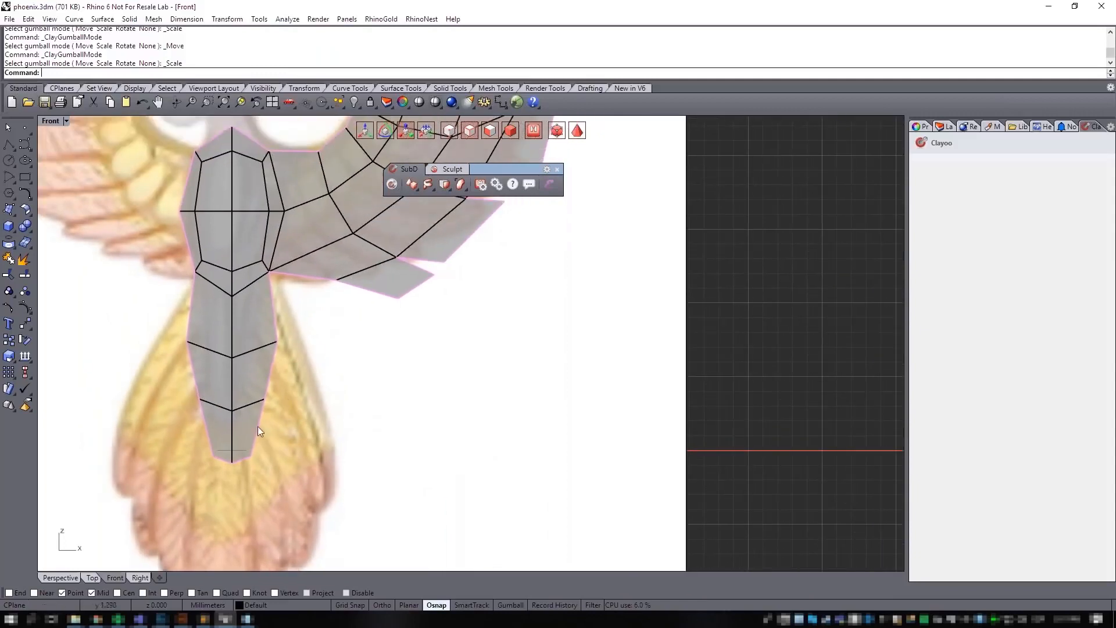
scroll(284, 332, up, 1)
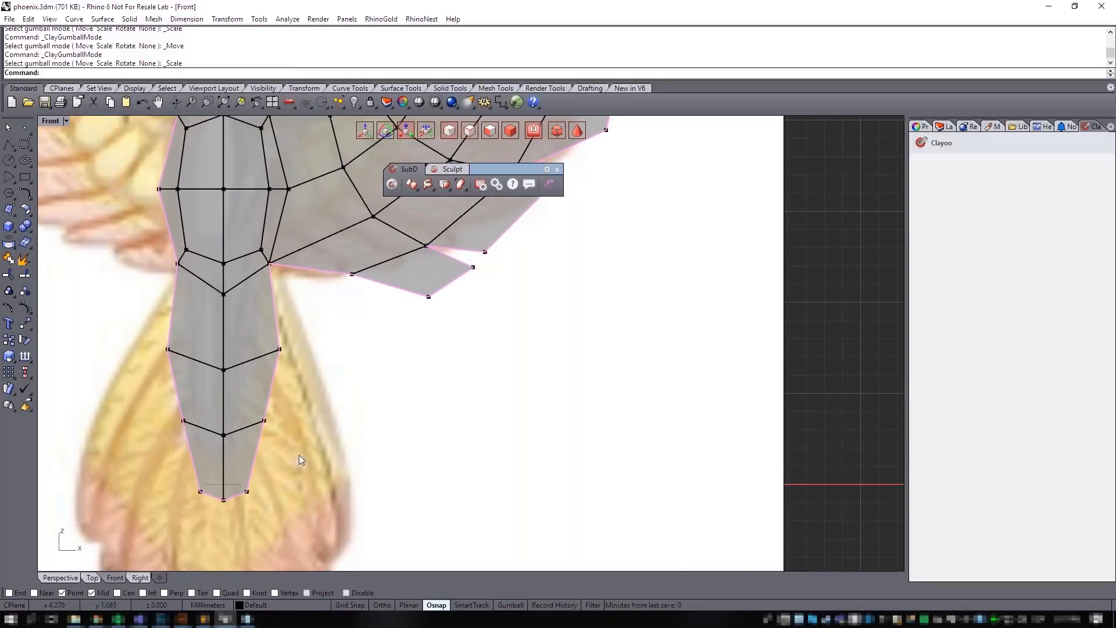
drag(259, 502, 155, 308)
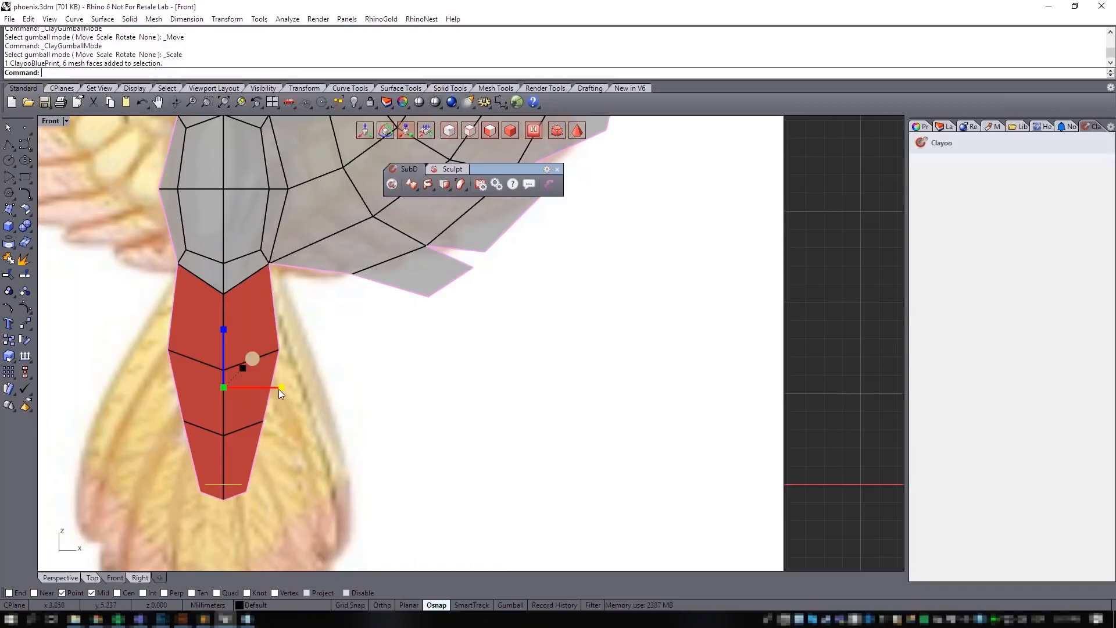
drag(278, 389, 274, 389)
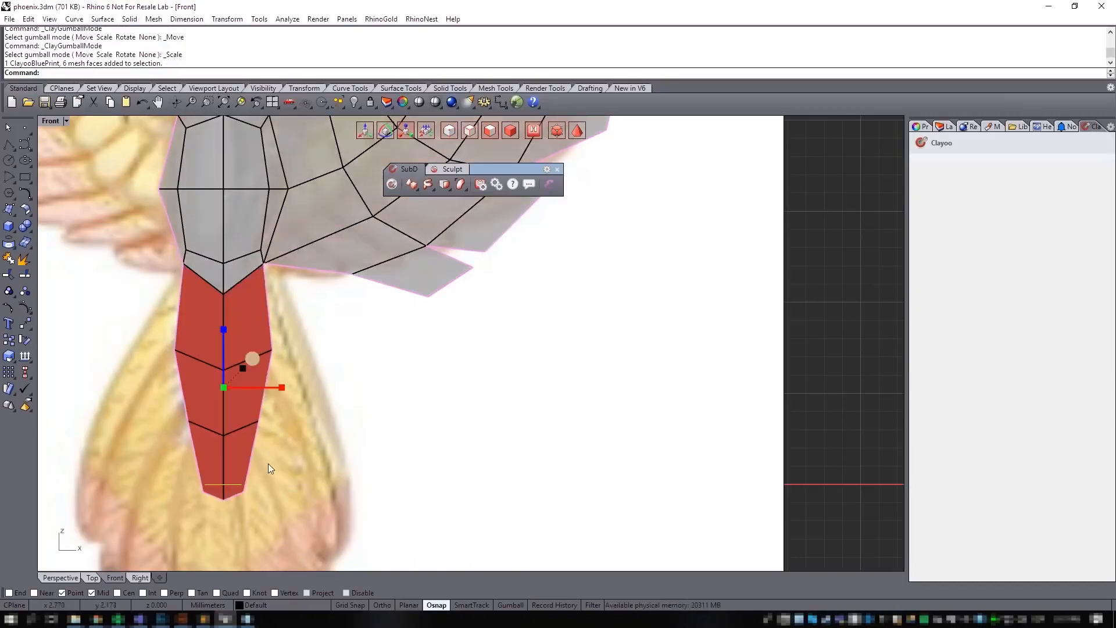
drag(264, 506, 159, 394)
drag(280, 425, 275, 427)
click(326, 412)
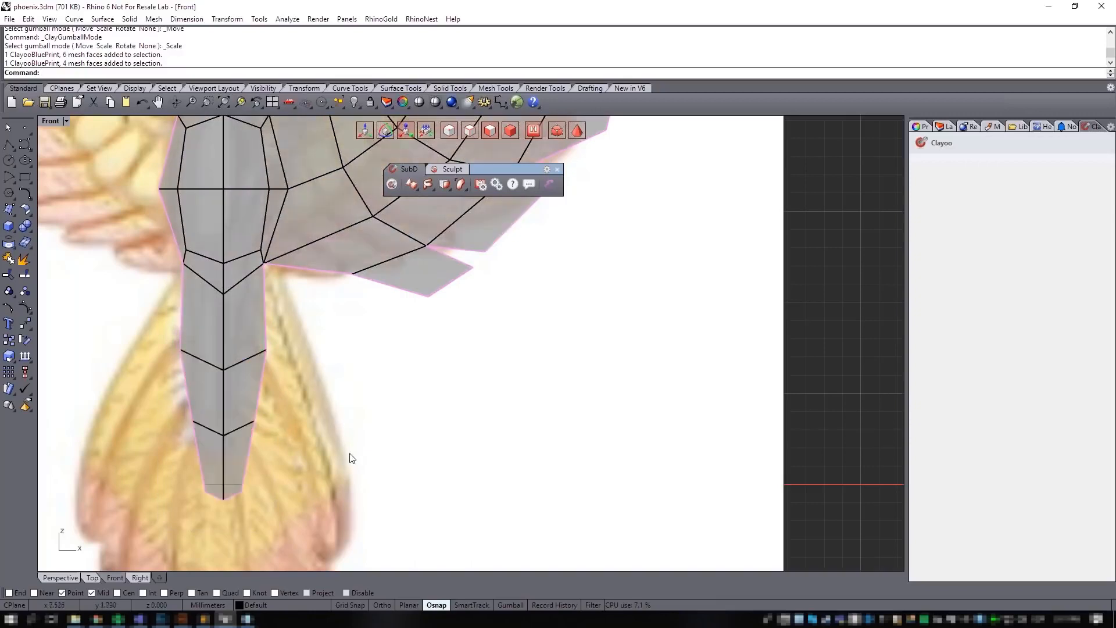
Step: Try extruding the tail strip's upper side edge outward and down over the reference tail, and undo it
right_drag(351, 457, 301, 442)
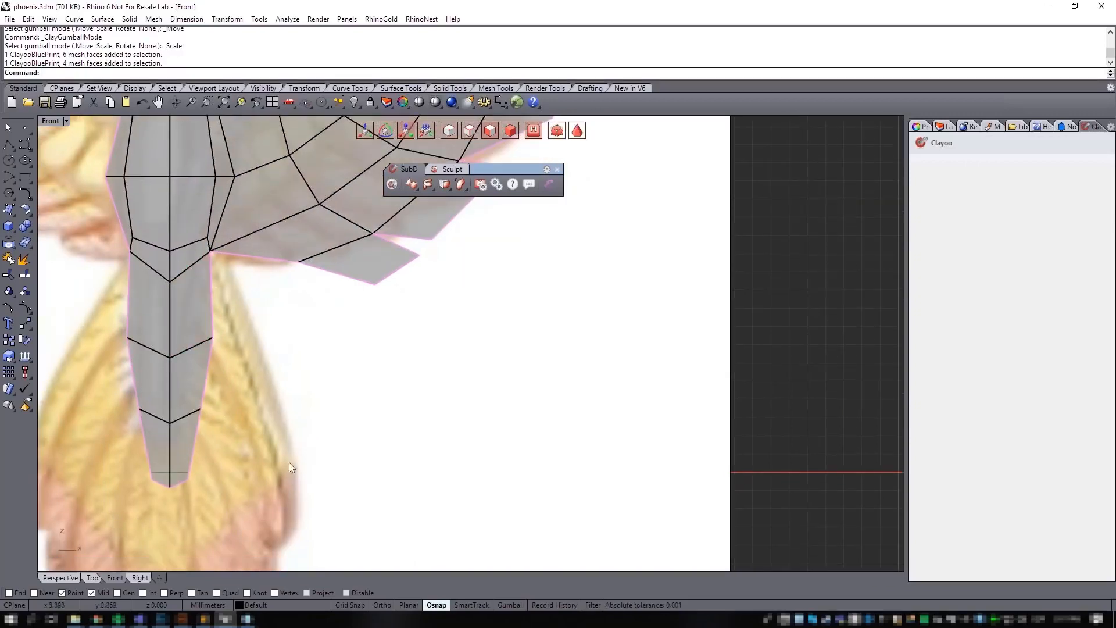
scroll(271, 402, down, 8)
scroll(272, 402, up, 6)
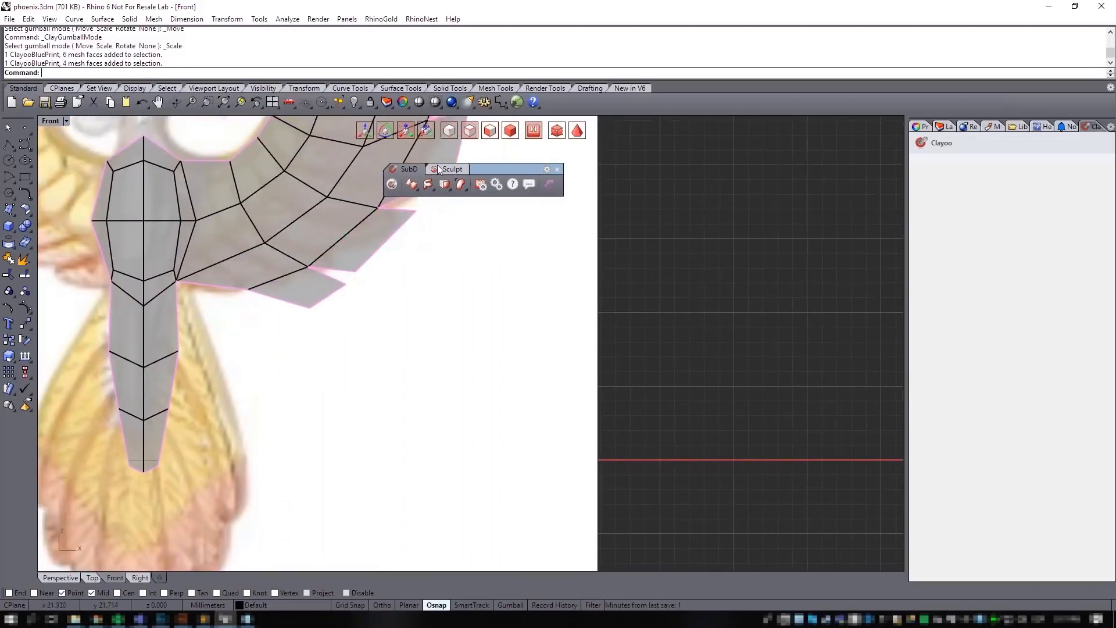
click(178, 314)
click(206, 289)
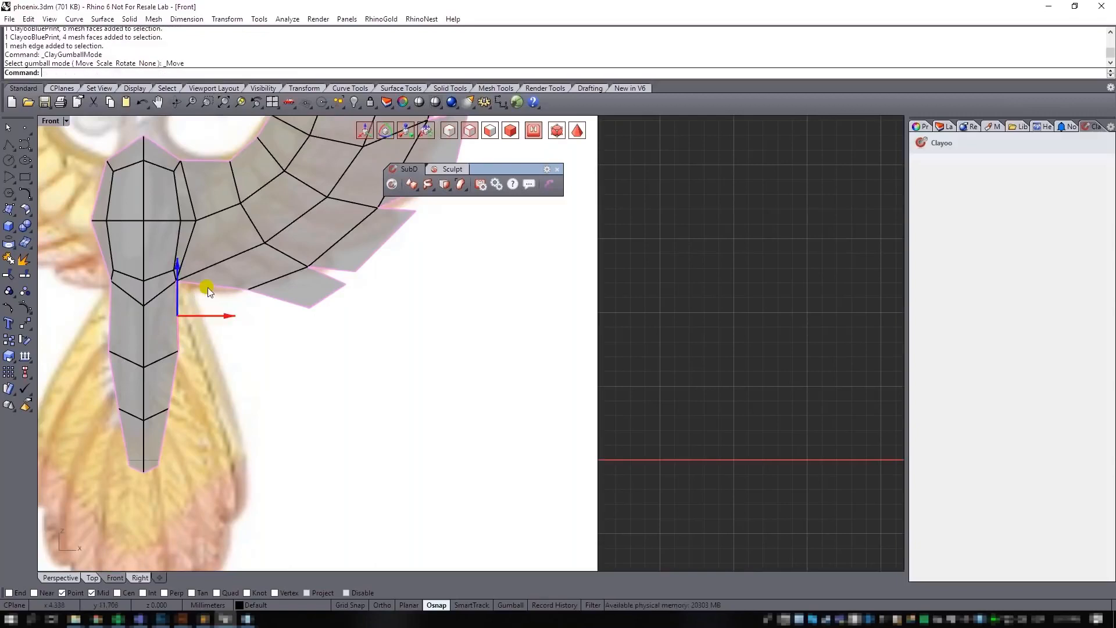
drag(206, 289, 242, 340)
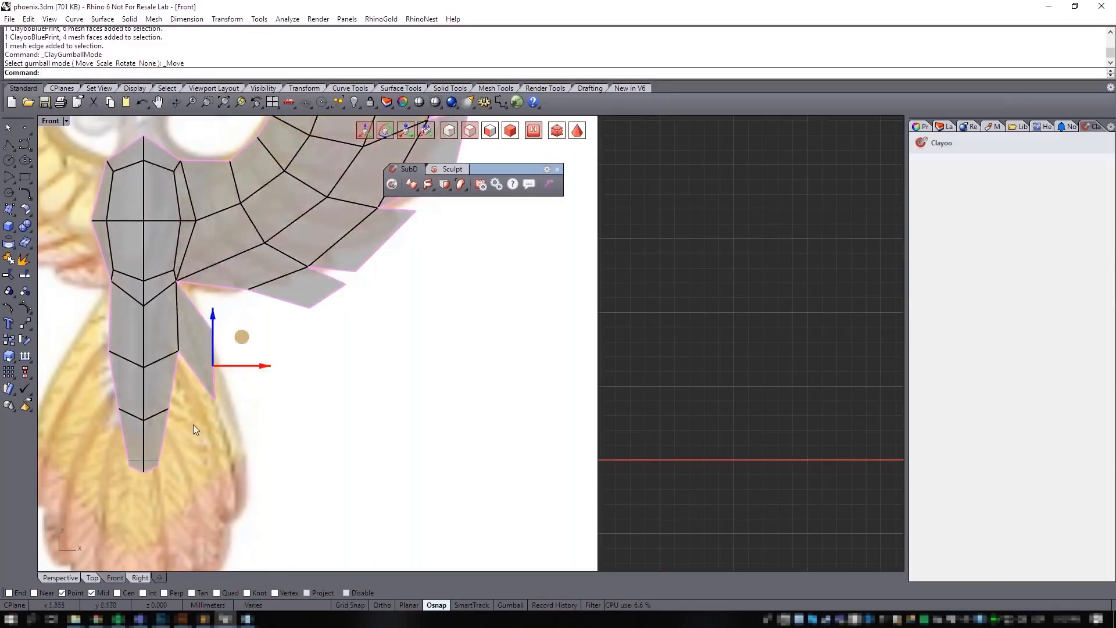
key(ctrl+z)
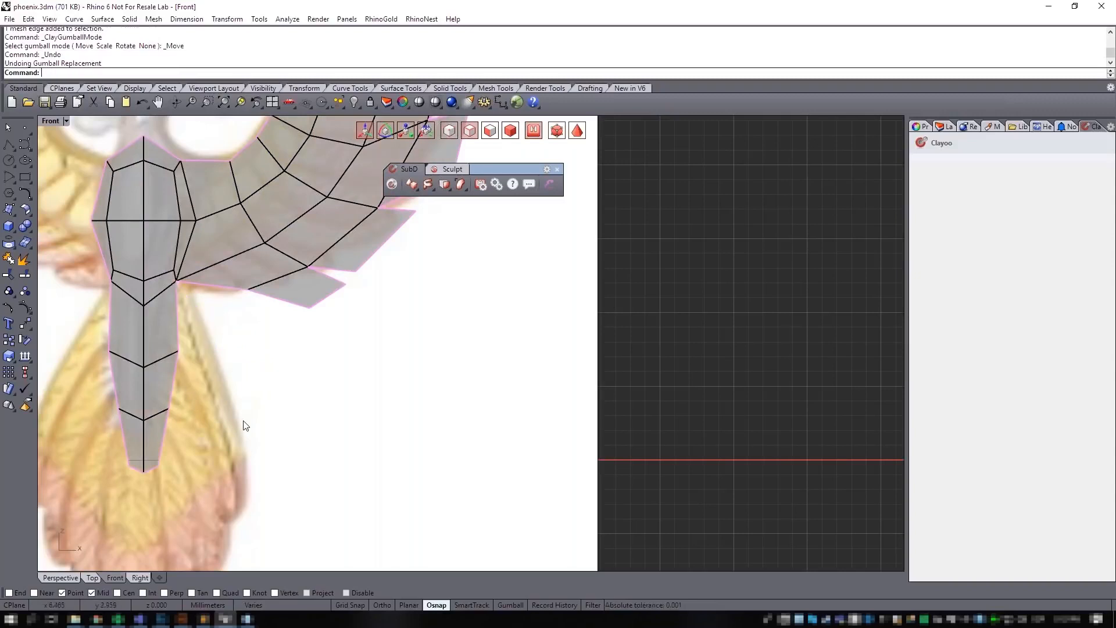
Step: Try extruding the tail strip's side and bottom edges together straight downward, and undo it
right_drag(249, 420, 348, 412)
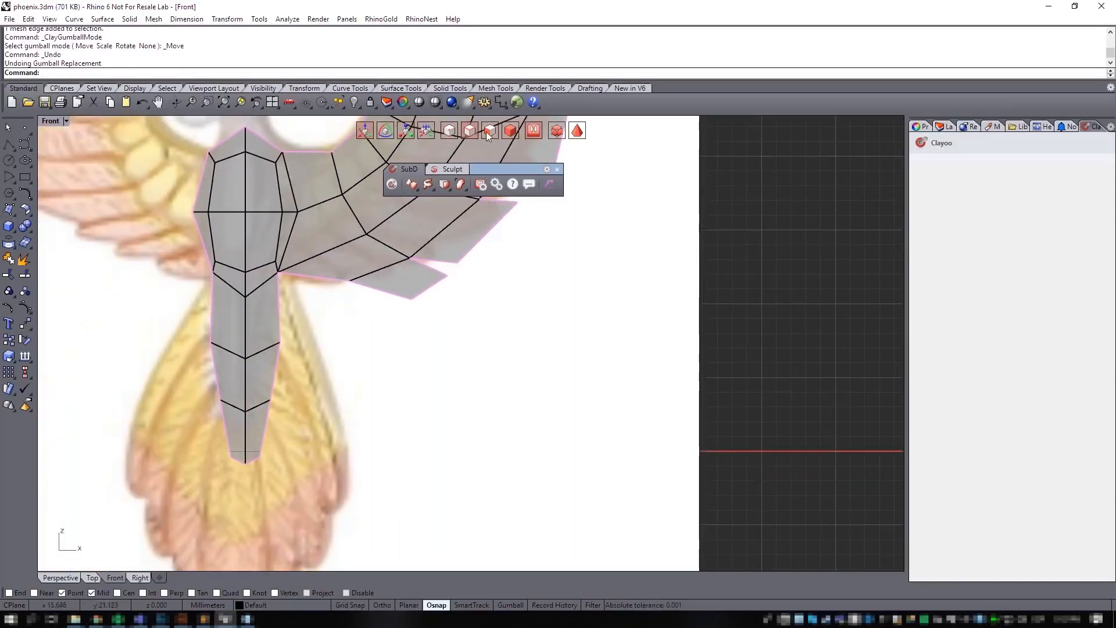
ctrl+shift+click(210, 323)
ctrl+shift+click(214, 372)
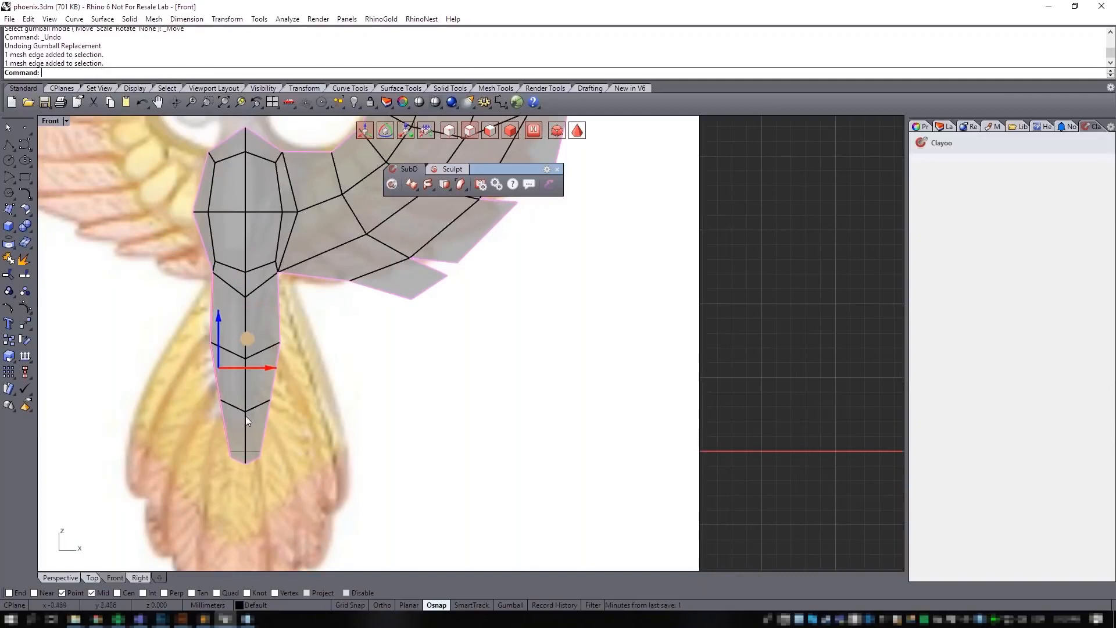
ctrl+shift+click(266, 431)
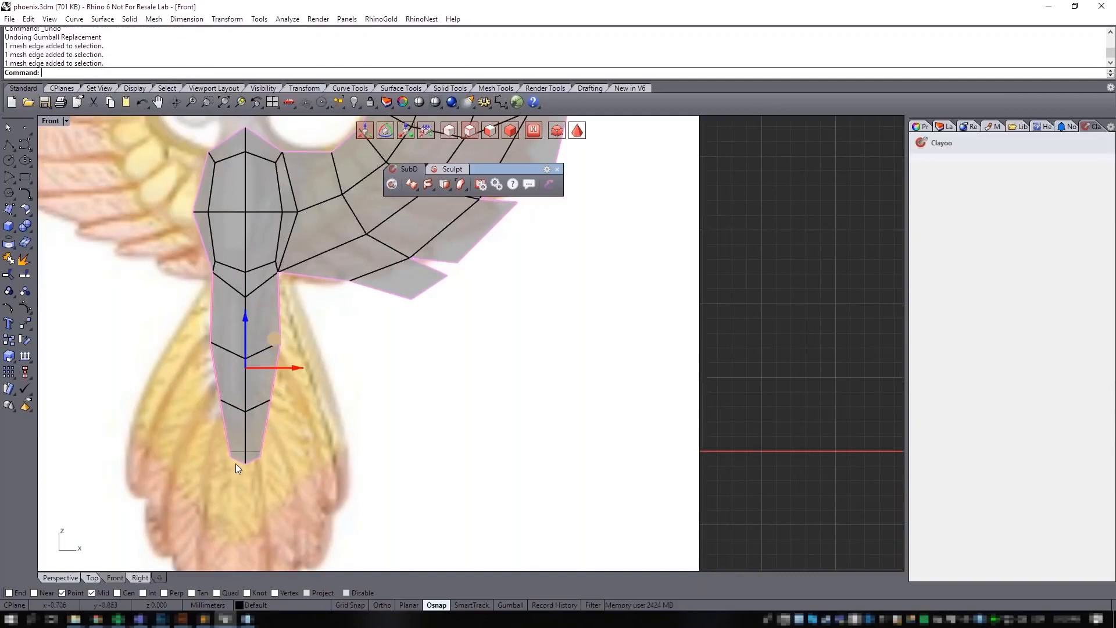
ctrl+shift+click(243, 463)
ctrl+shift+click(248, 462)
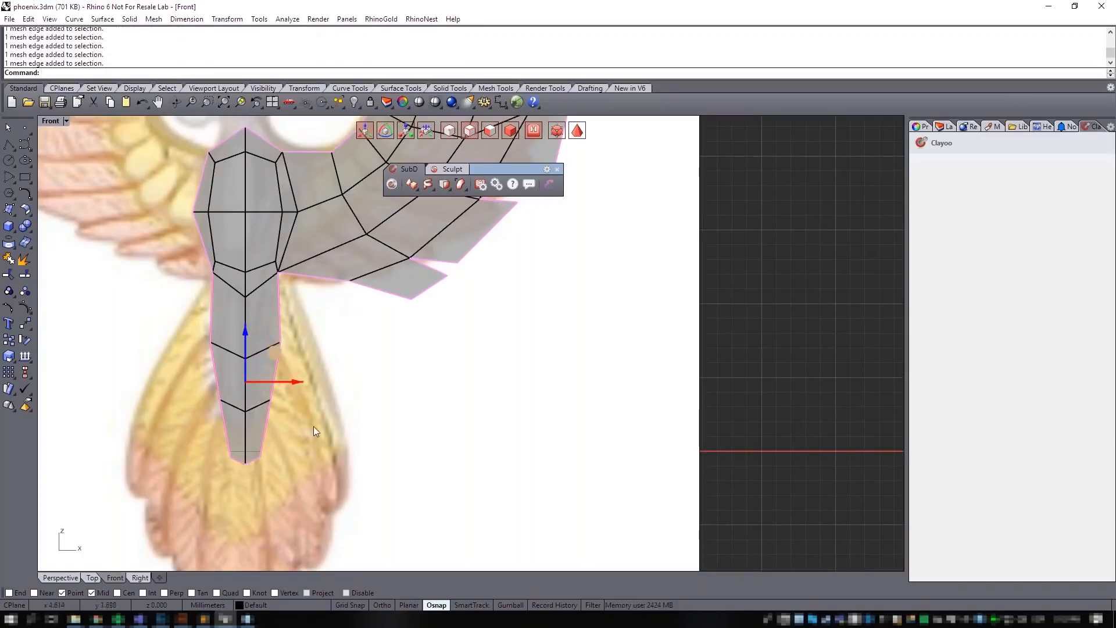
scroll(274, 463, up, 3)
scroll(279, 407, down, 4)
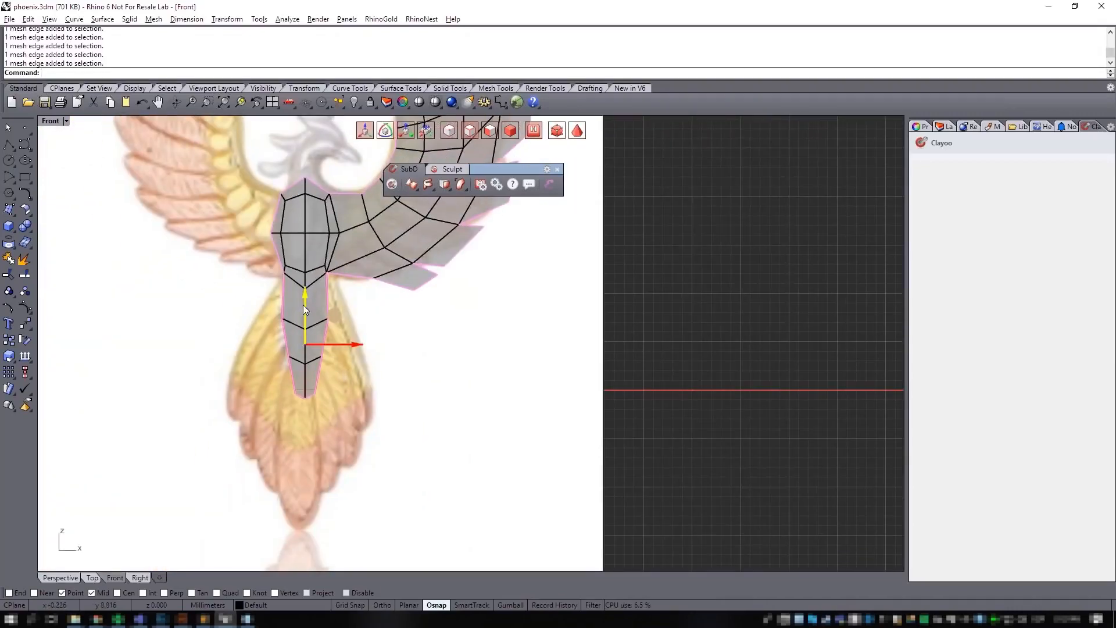
drag(303, 305, 303, 318)
key(ctrl+z)
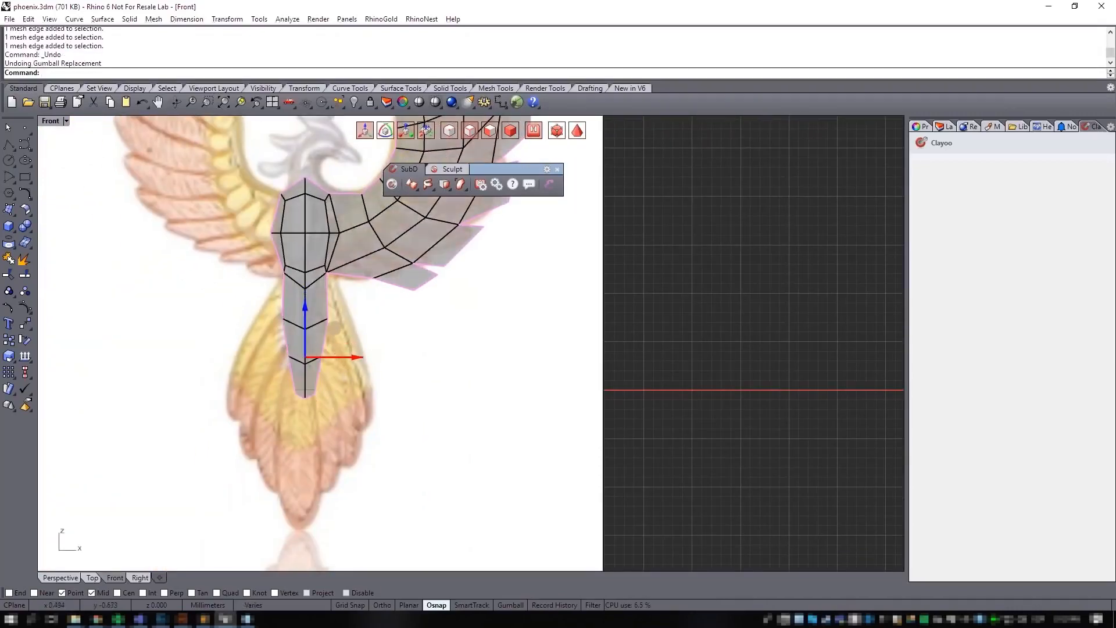
Step: Reselect the tail strip's side and bottom edges, extrude them outward as a surrounding ring, and shift and scale them down over the reference tail
scroll(307, 397, up, 3)
click(330, 378)
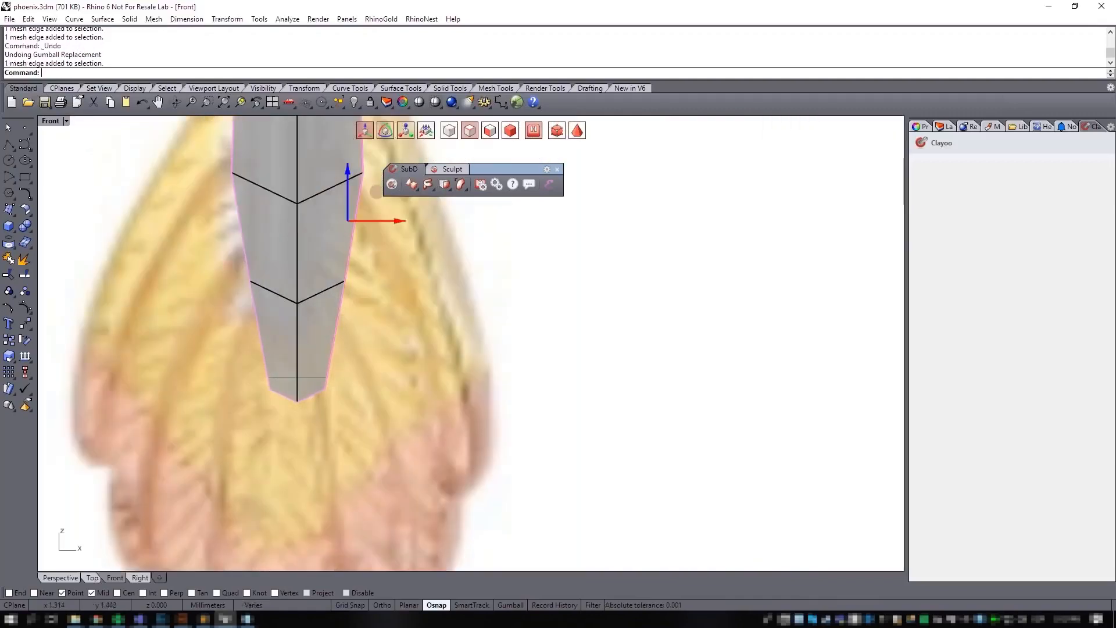
scroll(335, 337, down, 2)
ctrl+shift+click(285, 290)
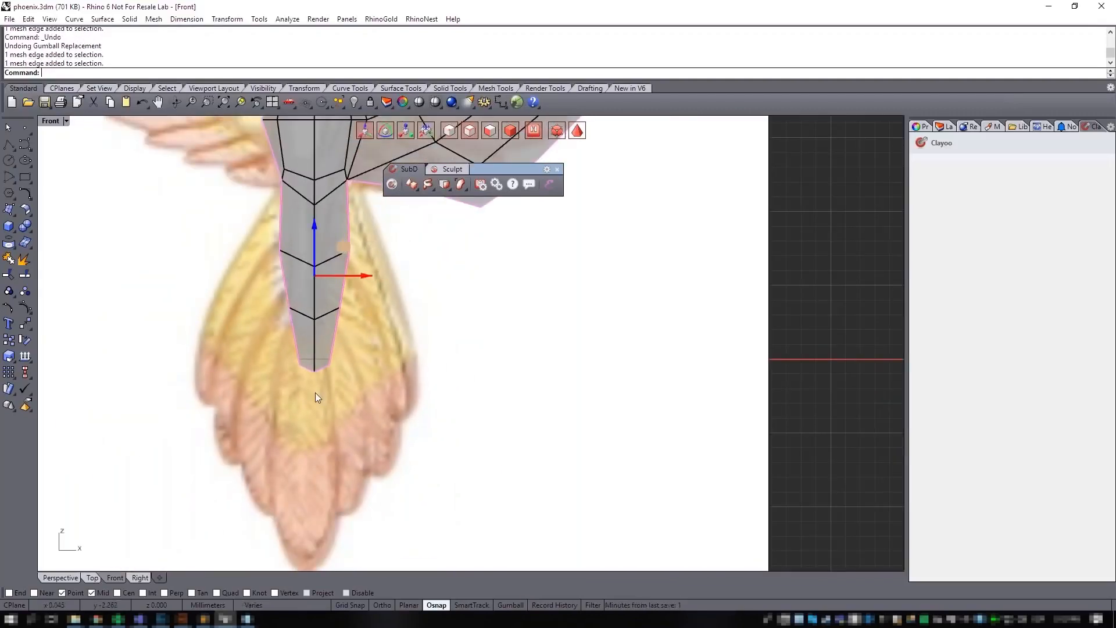
scroll(315, 393, up, 3)
ctrl+shift+click(296, 335)
ctrl+shift+click(324, 343)
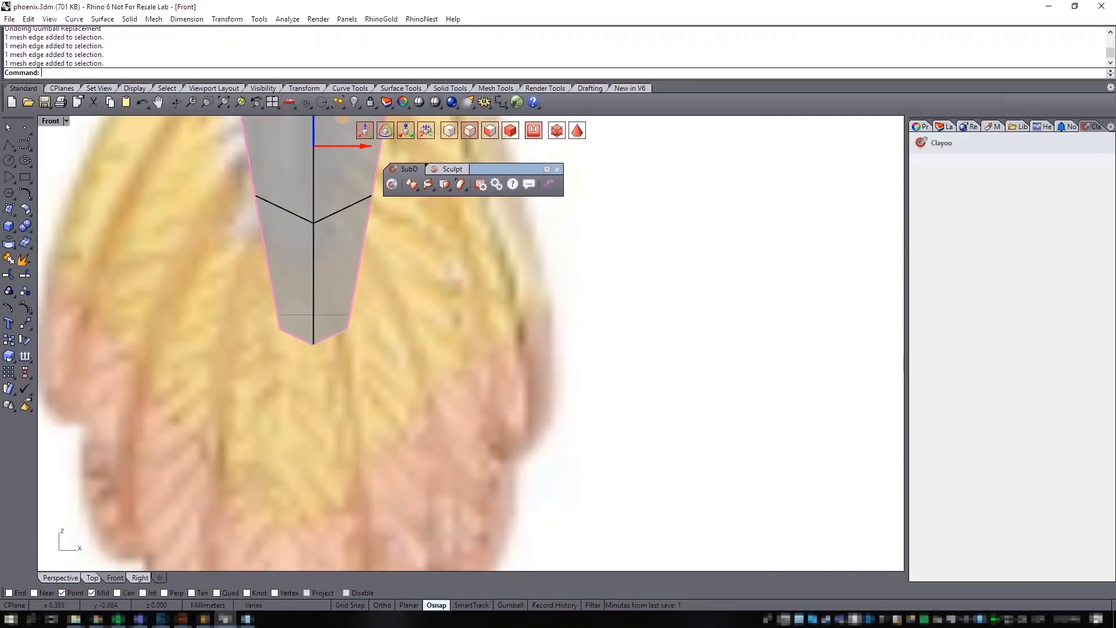
scroll(384, 330, down, 3)
right_drag(409, 384, 410, 386)
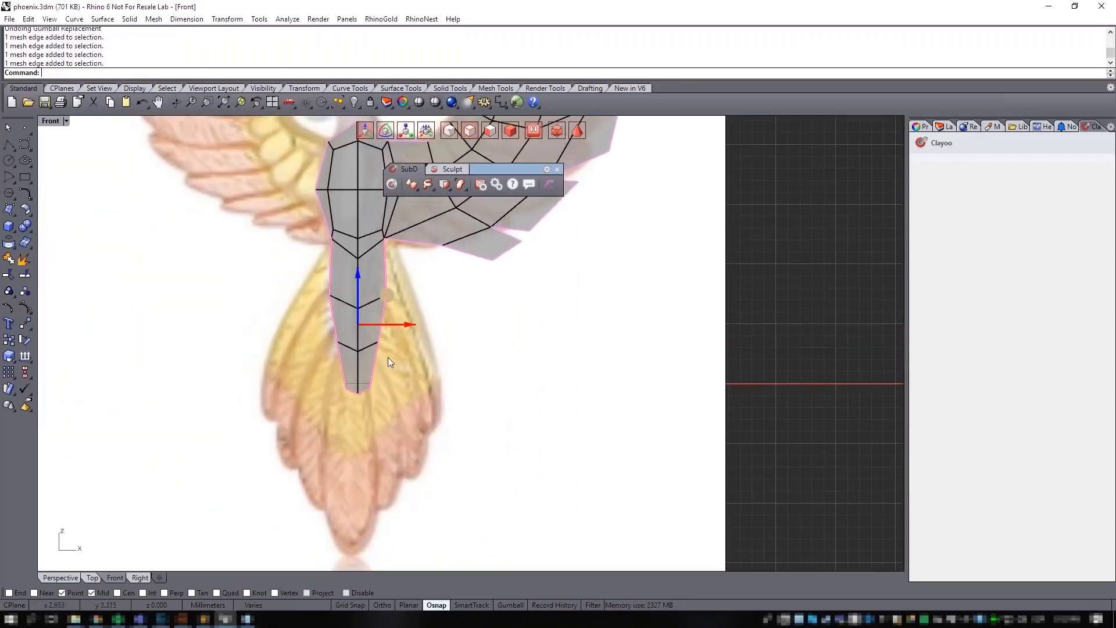
key(r)
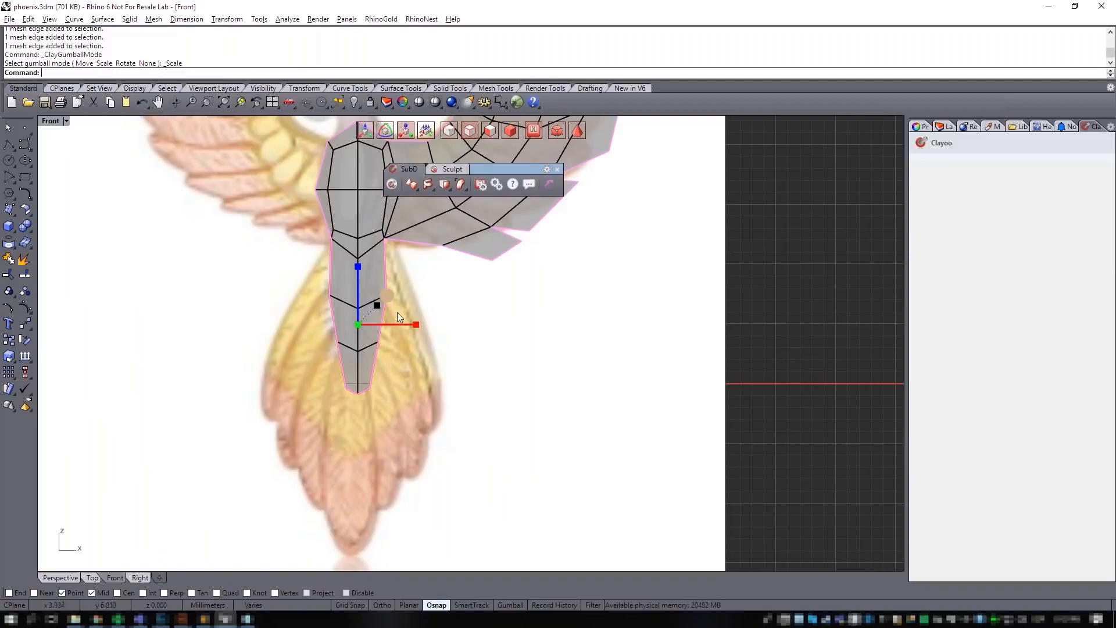
drag(386, 299, 365, 364)
click(405, 130)
click(405, 131)
mouse_move(416, 399)
mouse_down()
mouse_move(437, 395)
mouse_move(428, 395)
mouse_up()
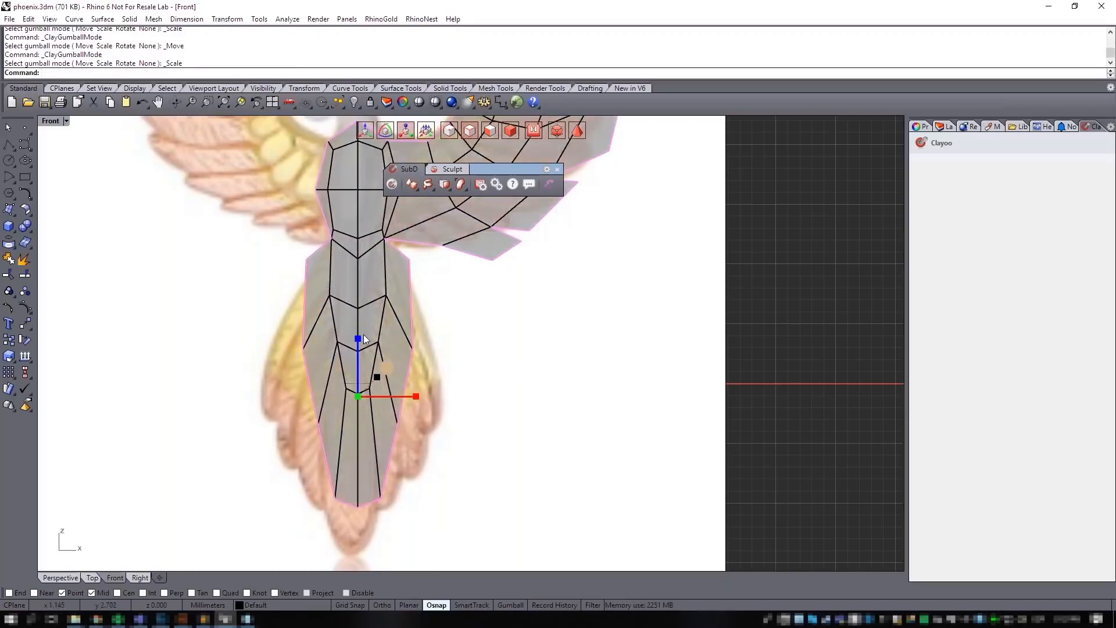
Step: Scale the selected outer ring edges vertically to shorten the ring over the reference tail
drag(357, 342, 357, 329)
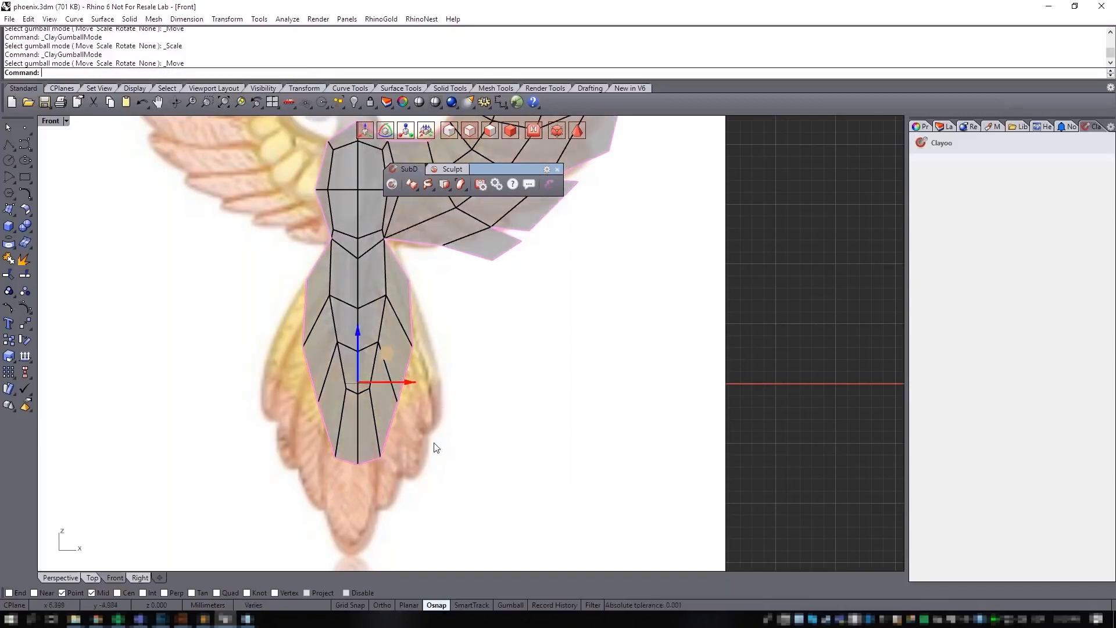
scroll(423, 444, down, 6)
scroll(423, 441, up, 8)
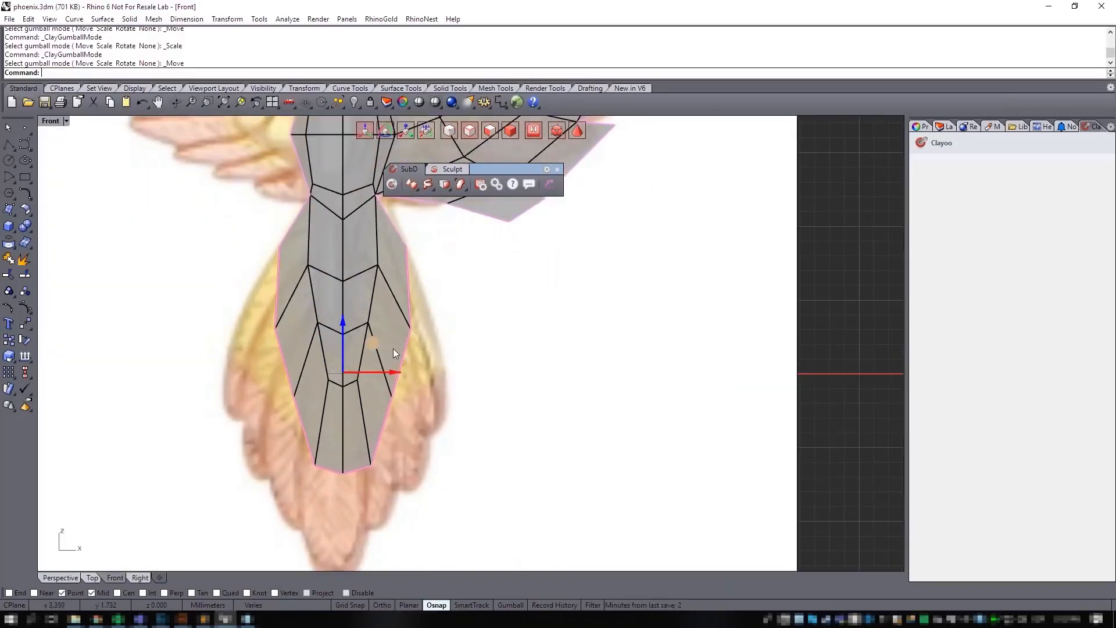
Step: Extrude the ring's outer edges into a second surrounding ring, shift it down over the reference tail and compress it vertically
key(r)
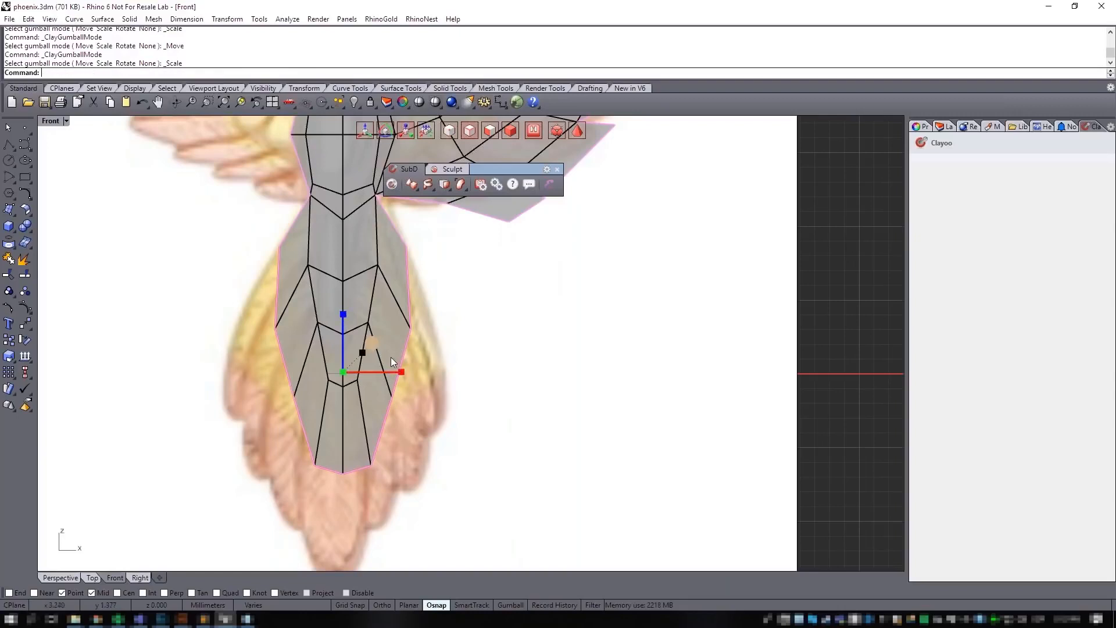
drag(374, 348, 401, 354)
key(w)
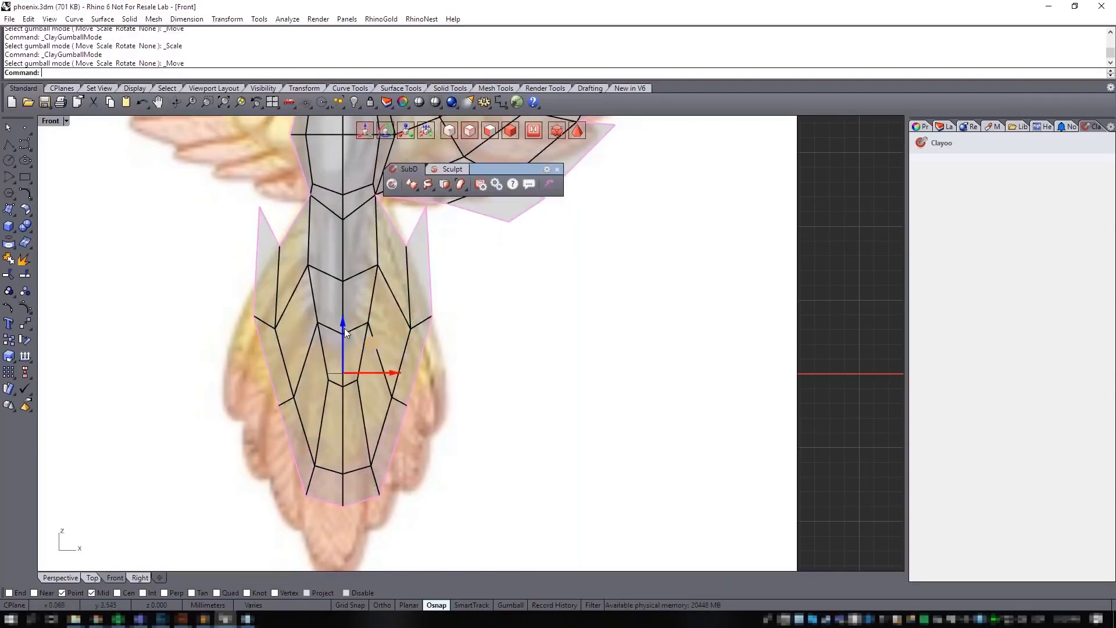
drag(344, 328, 348, 388)
scroll(352, 391, down, 2)
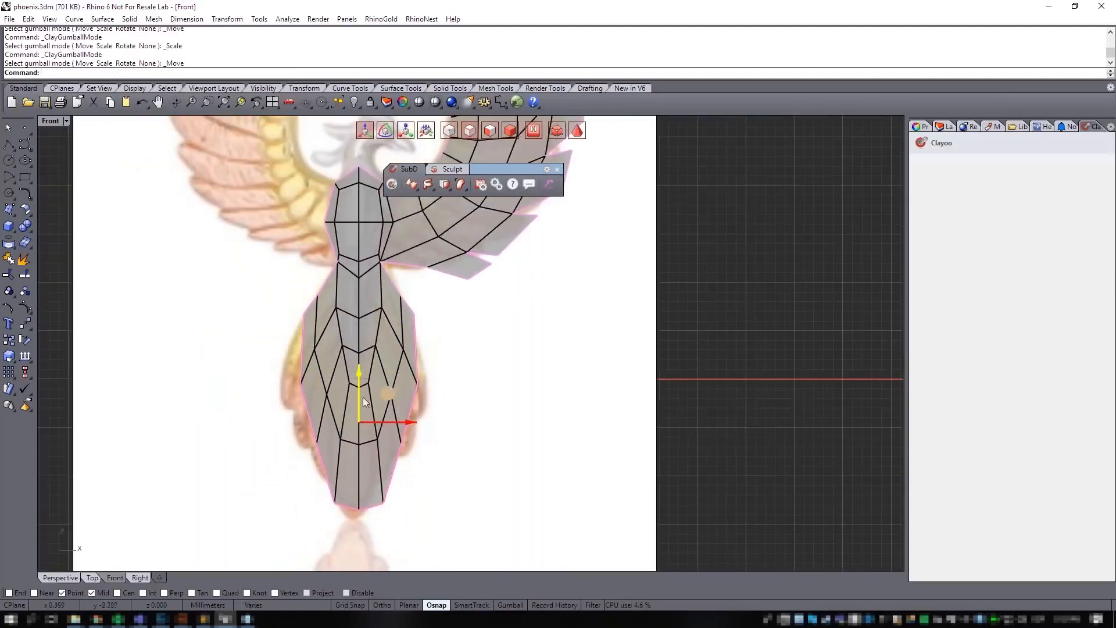
key(r)
mouse_move(360, 368)
mouse_down()
mouse_move(368, 381)
mouse_move(361, 365)
mouse_up()
key(w)
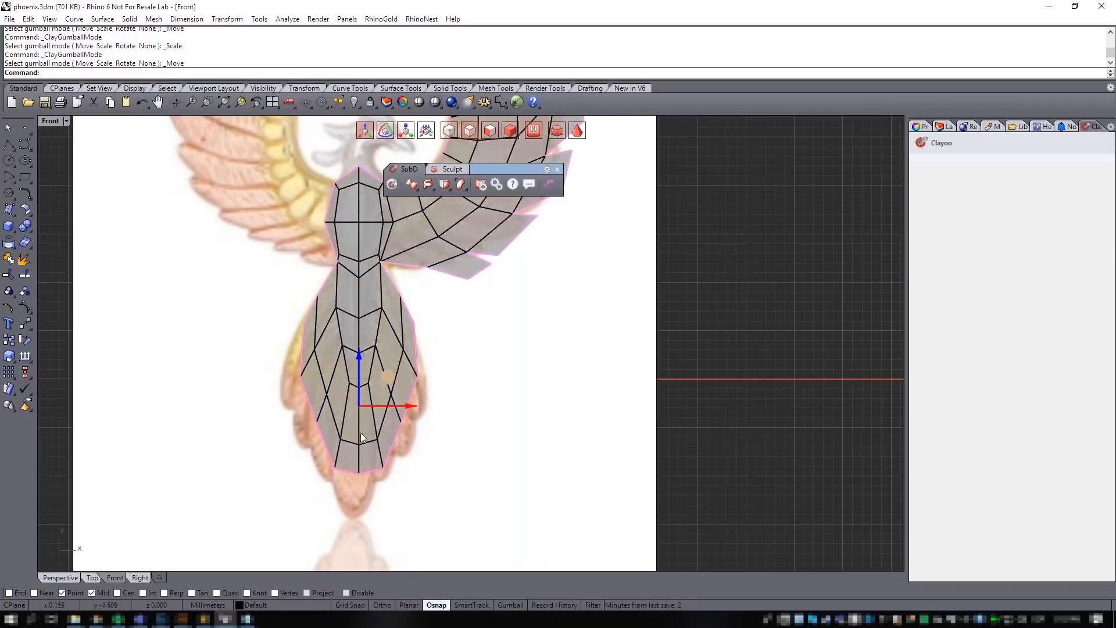
scroll(360, 436, up, 3)
scroll(424, 447, down, 3)
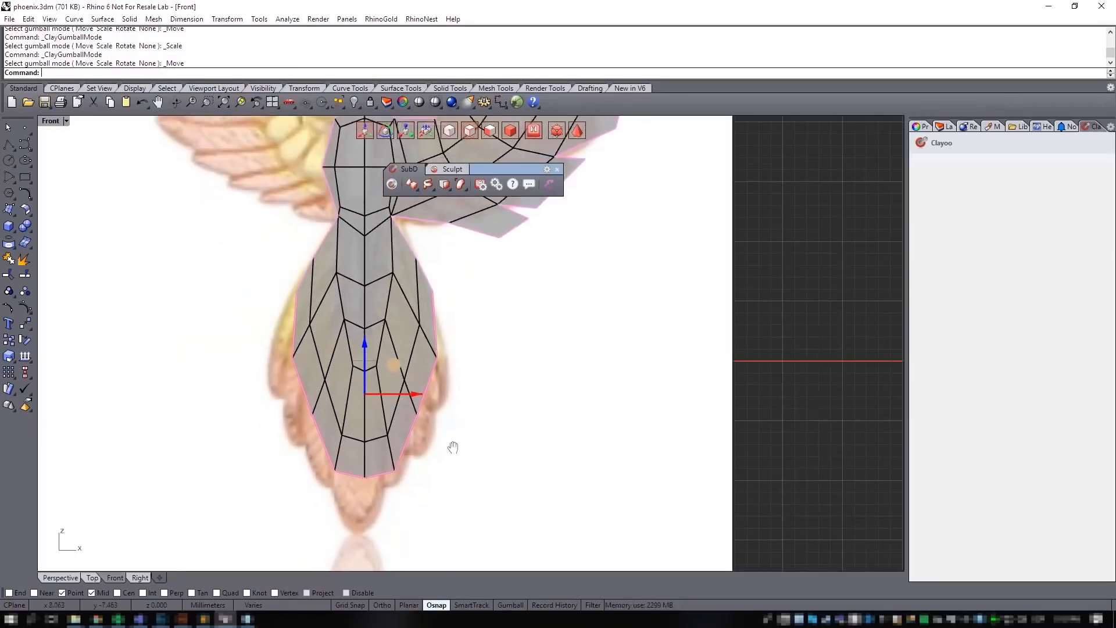
Step: Extrude the uppermost right side edge of the tail outward and down as the first feather, and shorten its outer edge
right_drag(473, 336, 424, 380)
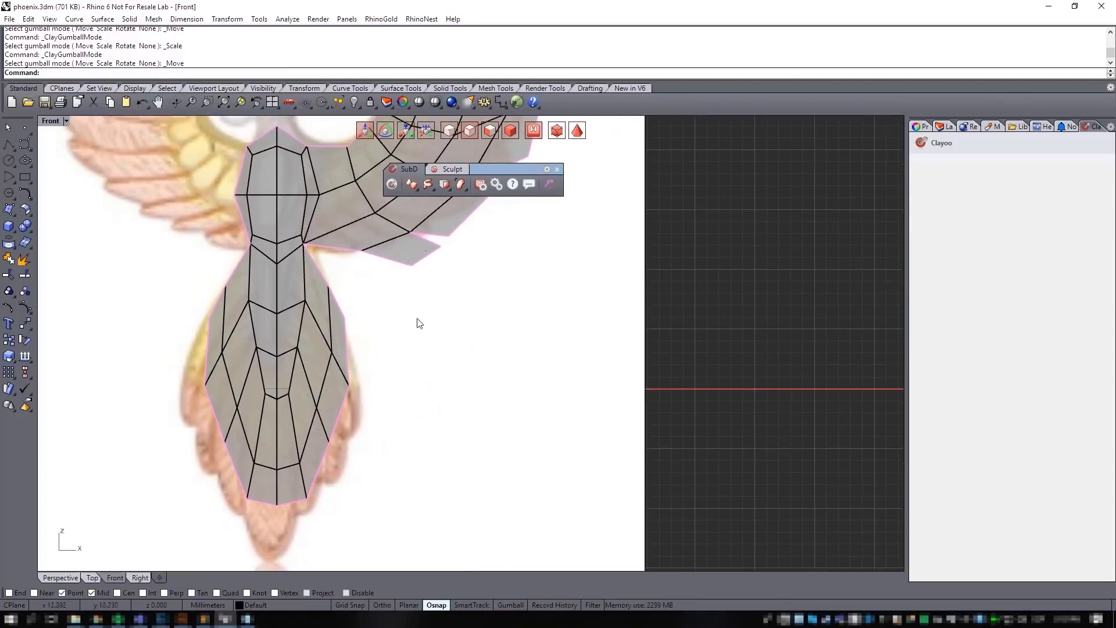
right_drag(253, 372, 298, 371)
scroll(298, 371, up, 4)
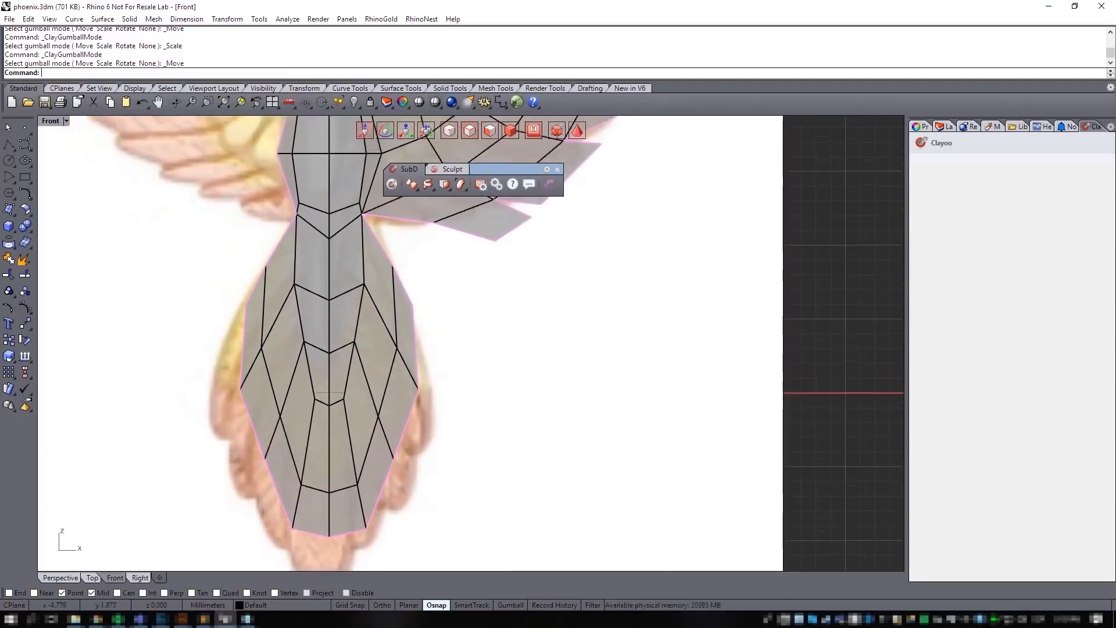
right_drag(453, 349, 336, 318)
scroll(325, 409, down, 4)
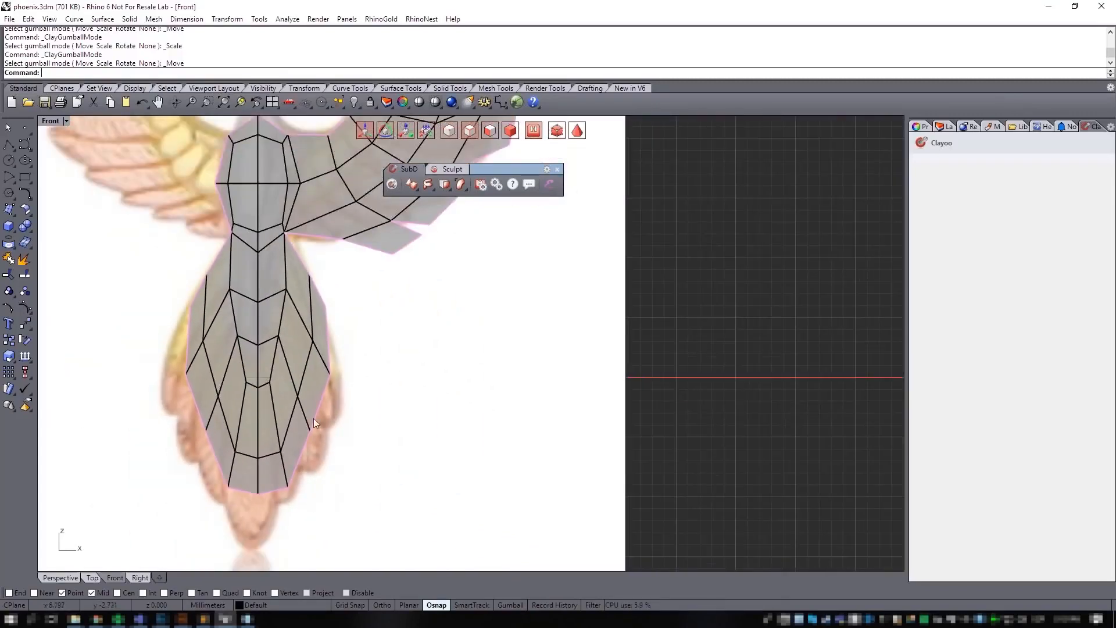
scroll(309, 376, up, 2)
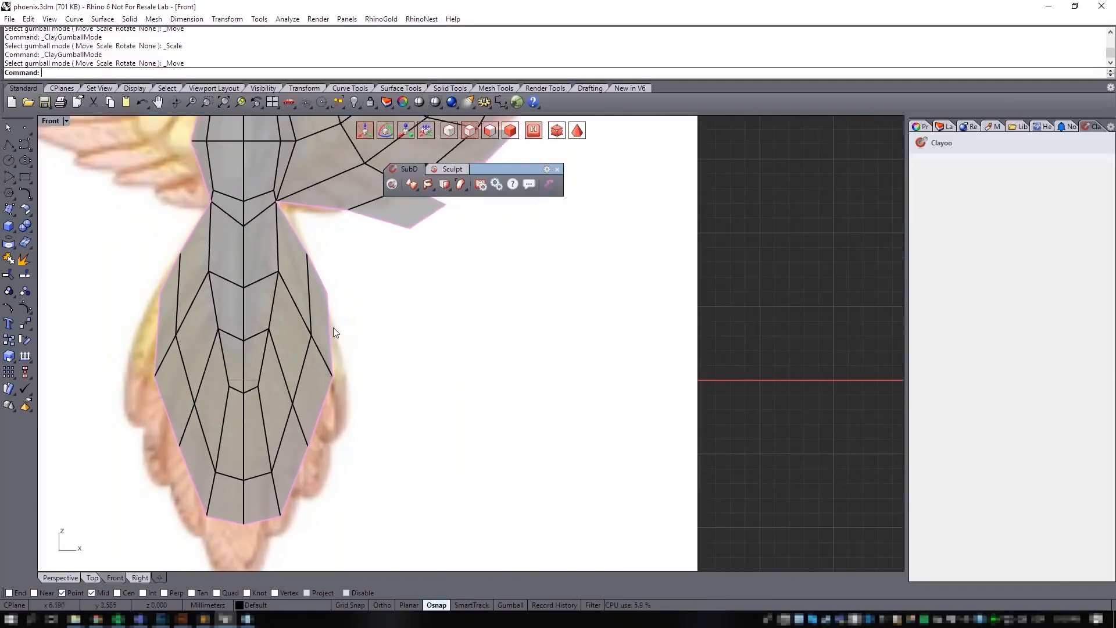
click(333, 326)
scroll(319, 352, up, 4)
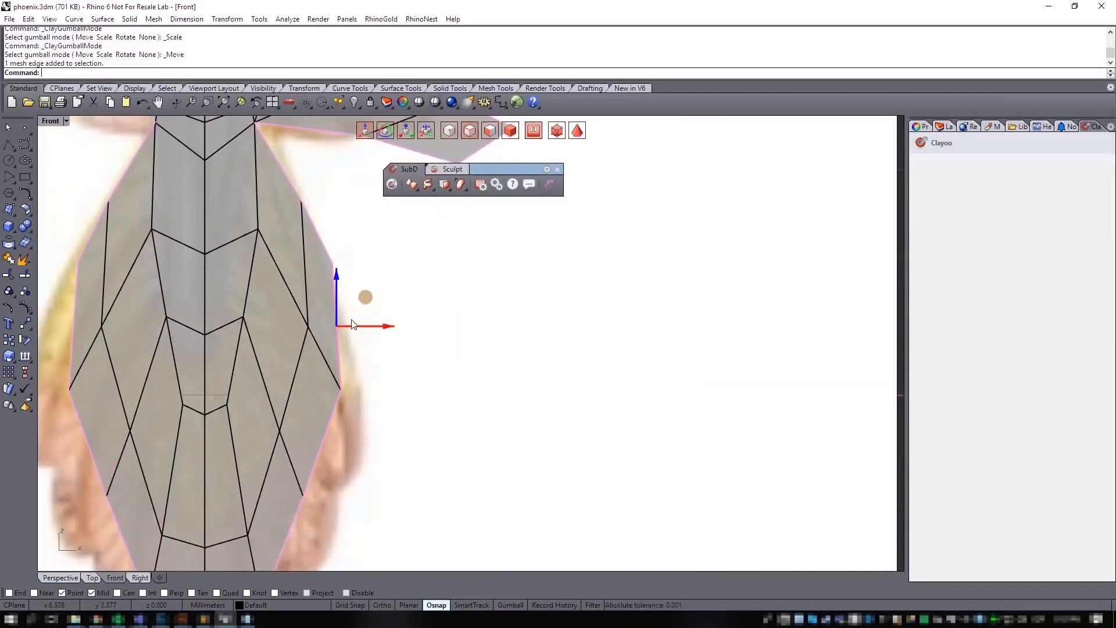
mouse_move(365, 304)
mouse_down()
mouse_move(416, 352)
mouse_move(416, 377)
mouse_up()
key(s)
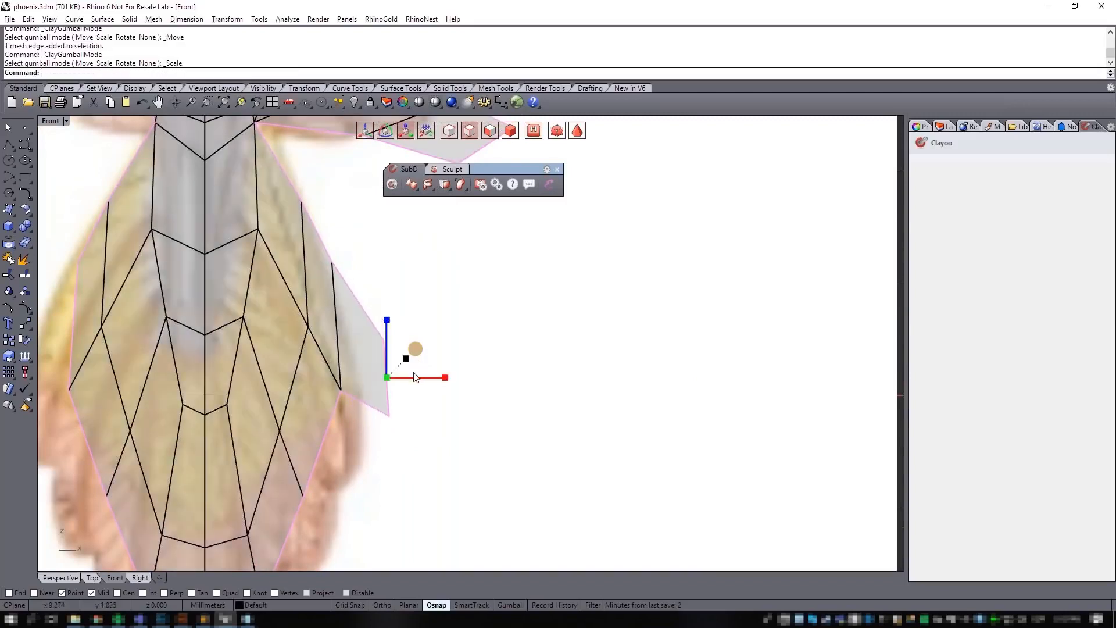
Step: Extrude the side edge just below the first tail feather outward and down as a second feather, with a shortened outer edge
right_drag(403, 455, 402, 411)
click(329, 388)
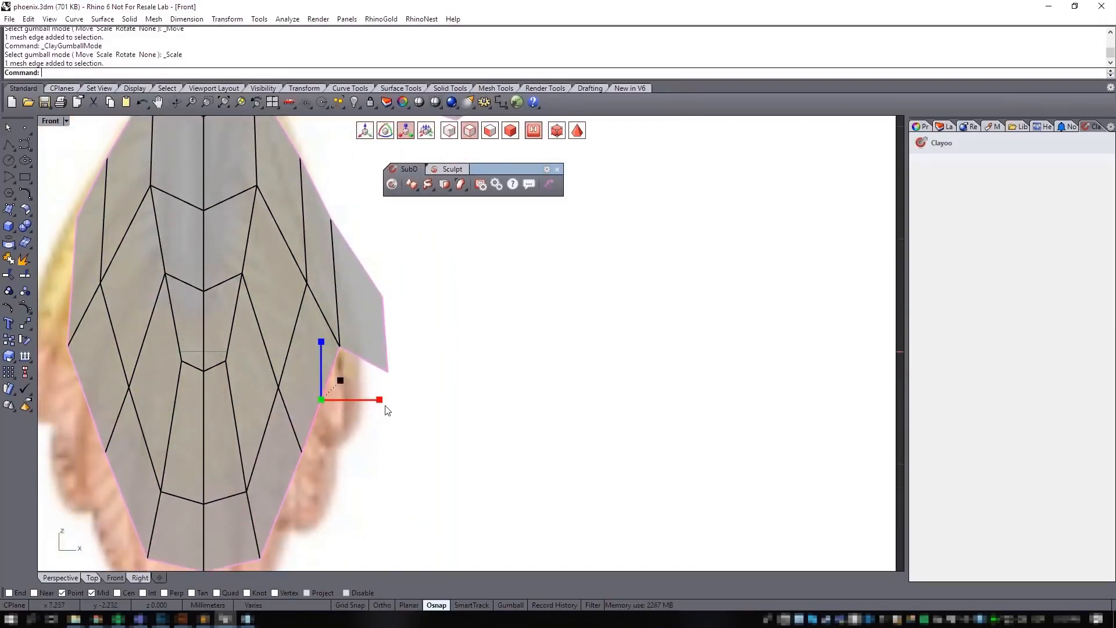
key(m)
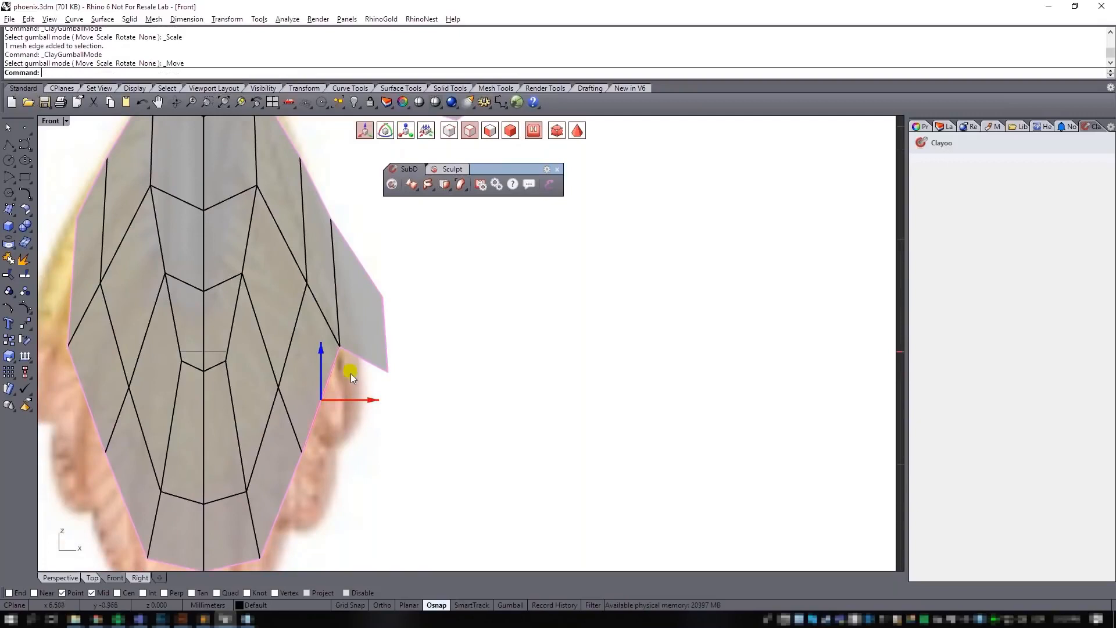
drag(350, 373, 403, 438)
key(s)
Step: Extrude the lowest right side edge of the tail outward and down as a third feather, and shorten its outer edge
right_drag(433, 484, 423, 373)
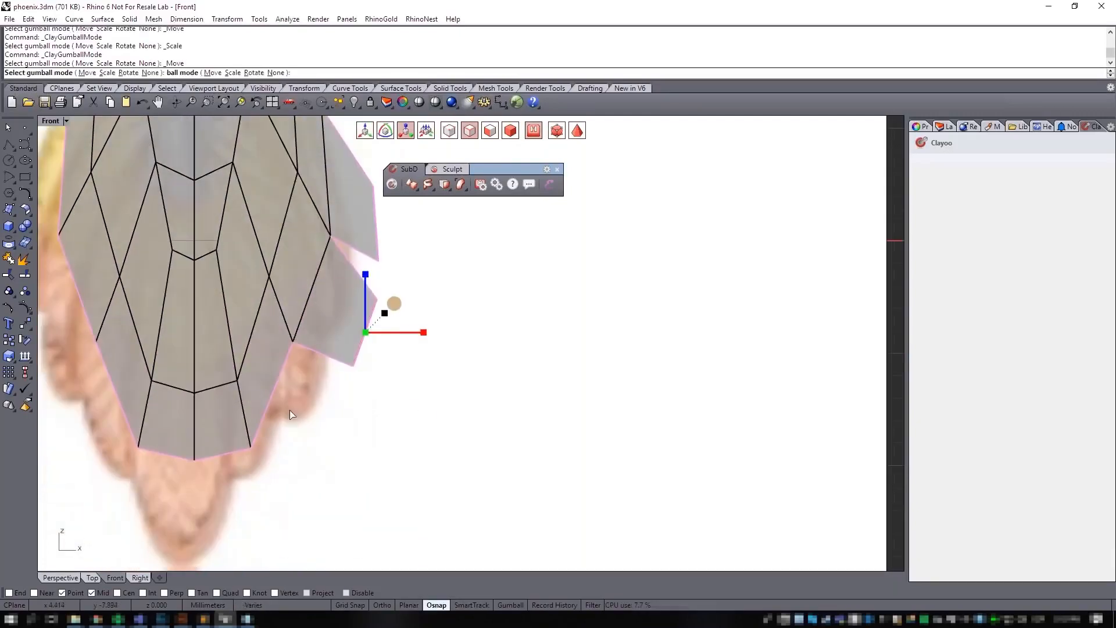
key(m)
click(277, 385)
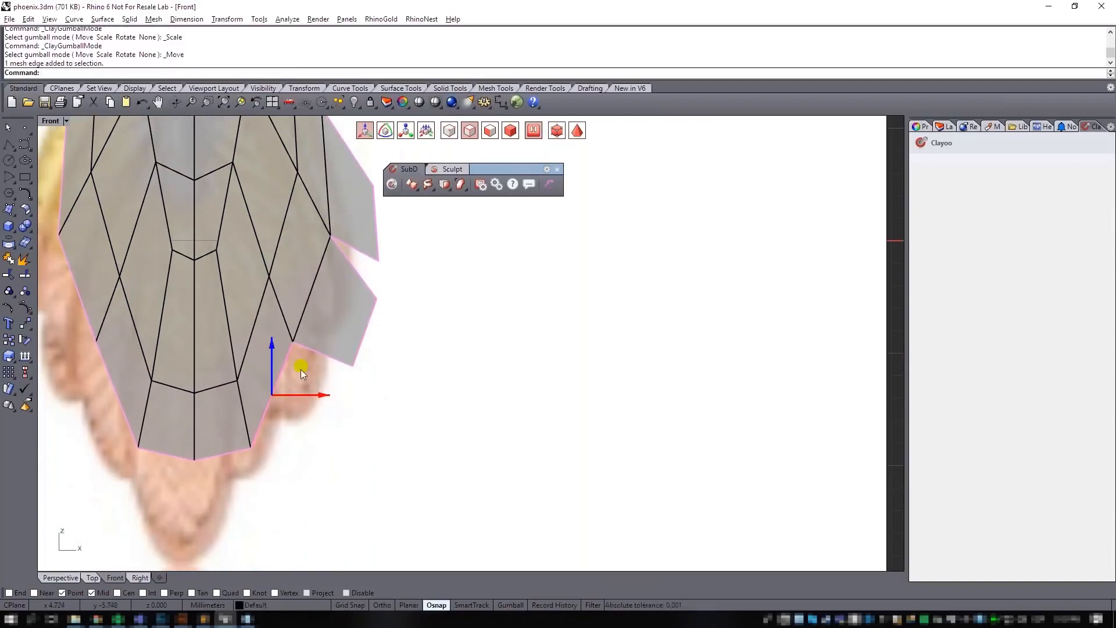
drag(301, 369, 359, 447)
key(s)
Step: Extrude the tail's two bottom edges straight down to the reference tail's tip, narrow them and clear the selection
right_drag(264, 479, 334, 338)
click(245, 314)
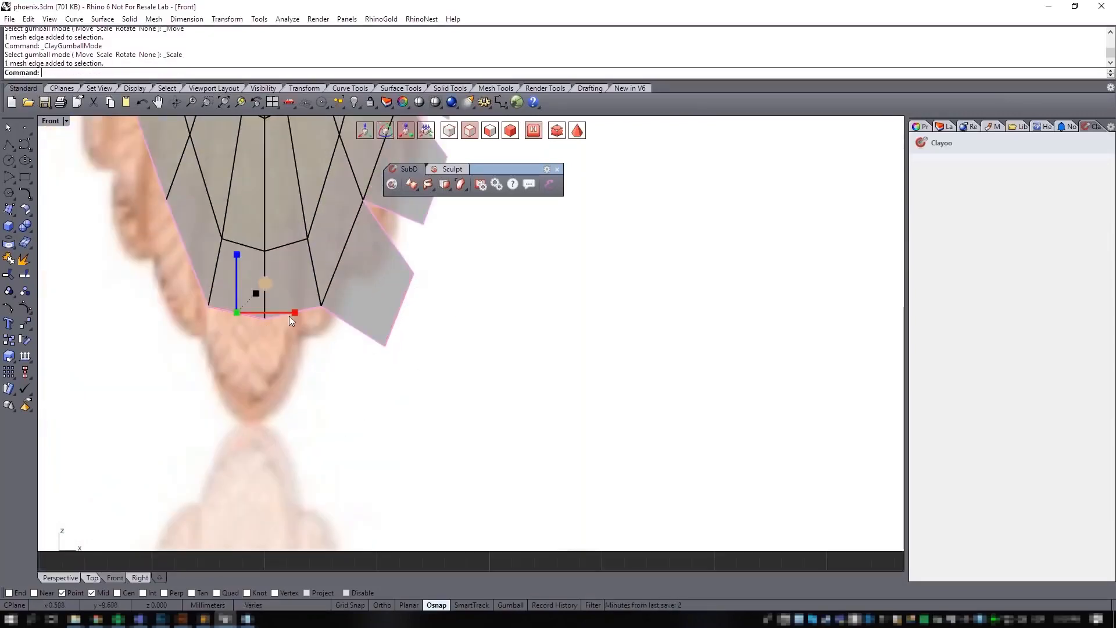
shift+click(312, 309)
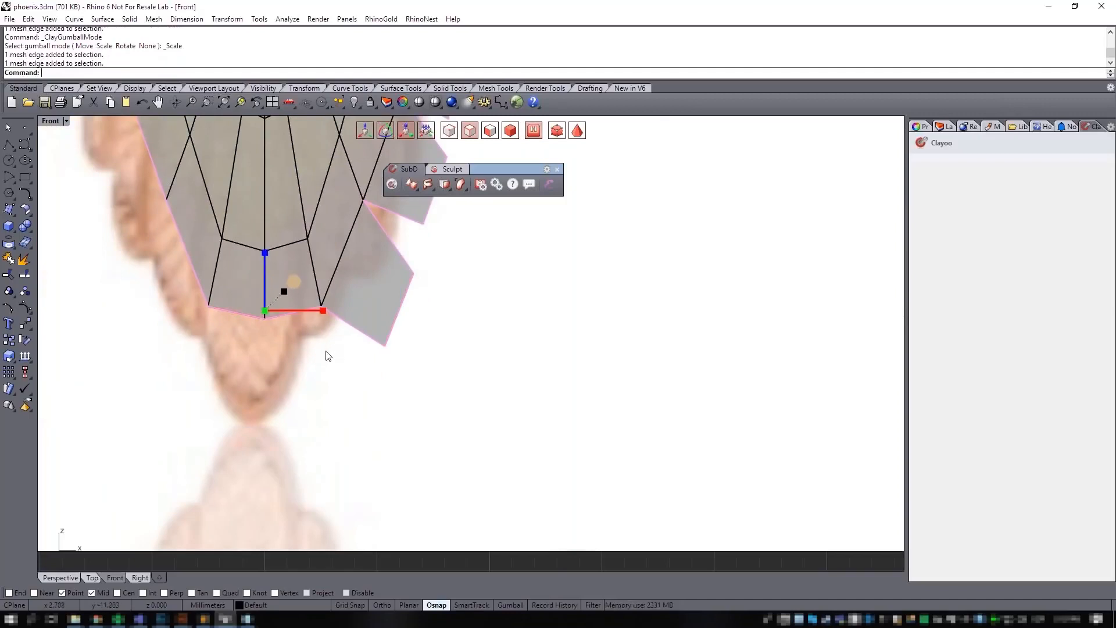
key(m)
drag(264, 264, 281, 371)
key(s)
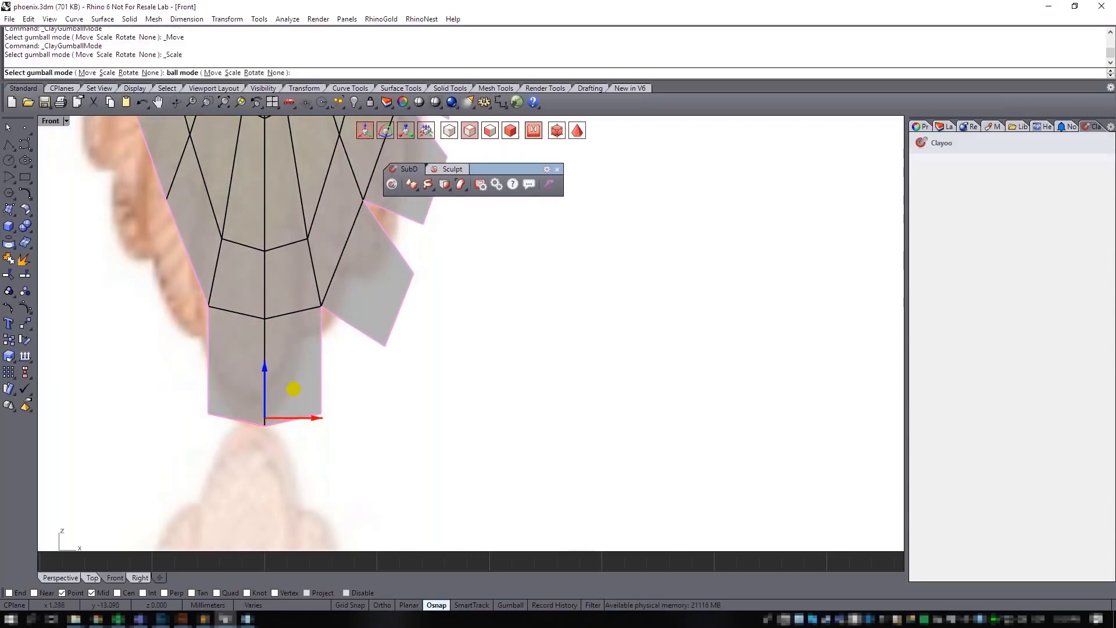
scroll(291, 397, down, 6)
key(Escape)
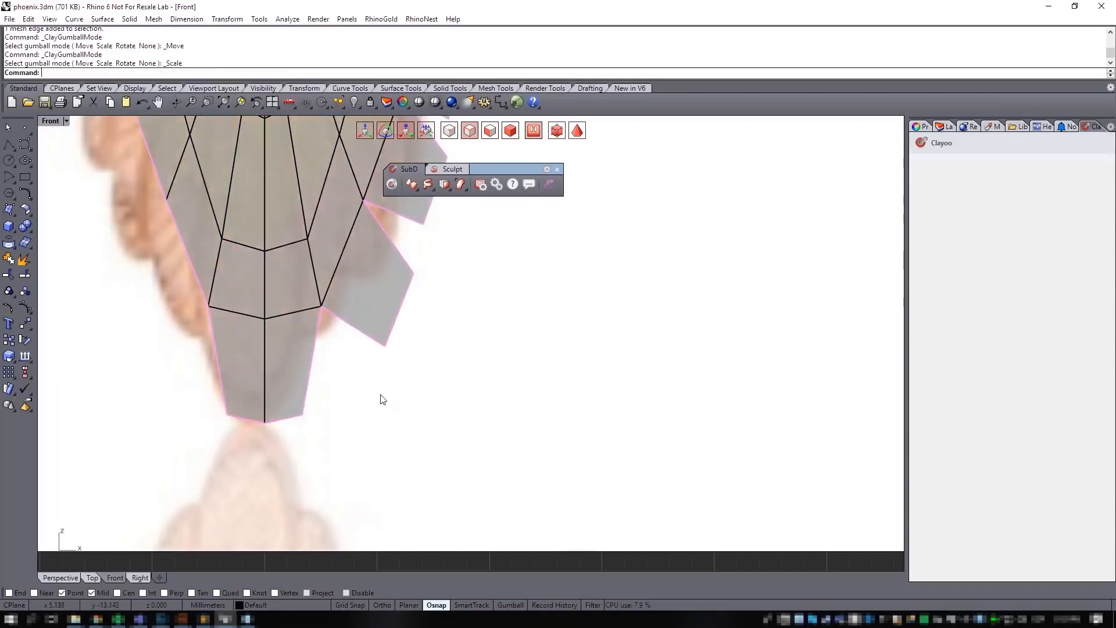
Step: Switch to the smoothed display, examine the body and tail feather outline against the reference, and return to the faceted display
right_drag(427, 336, 402, 368)
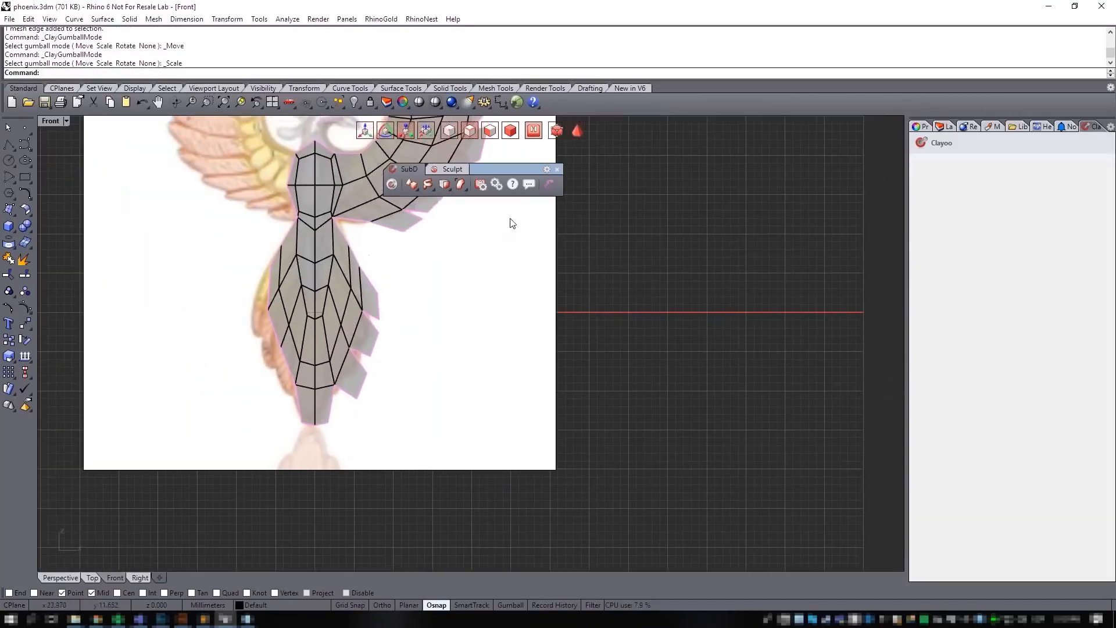
click(575, 132)
scroll(451, 262, down, 4)
scroll(407, 279, up, 4)
right_drag(391, 278, 374, 378)
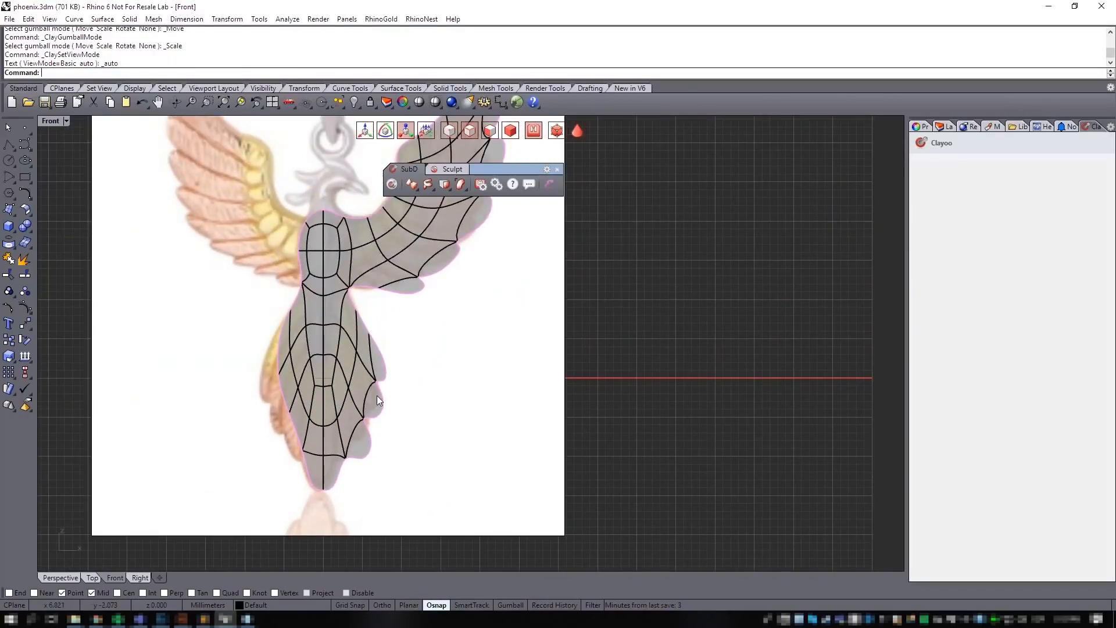
scroll(335, 285, up, 2)
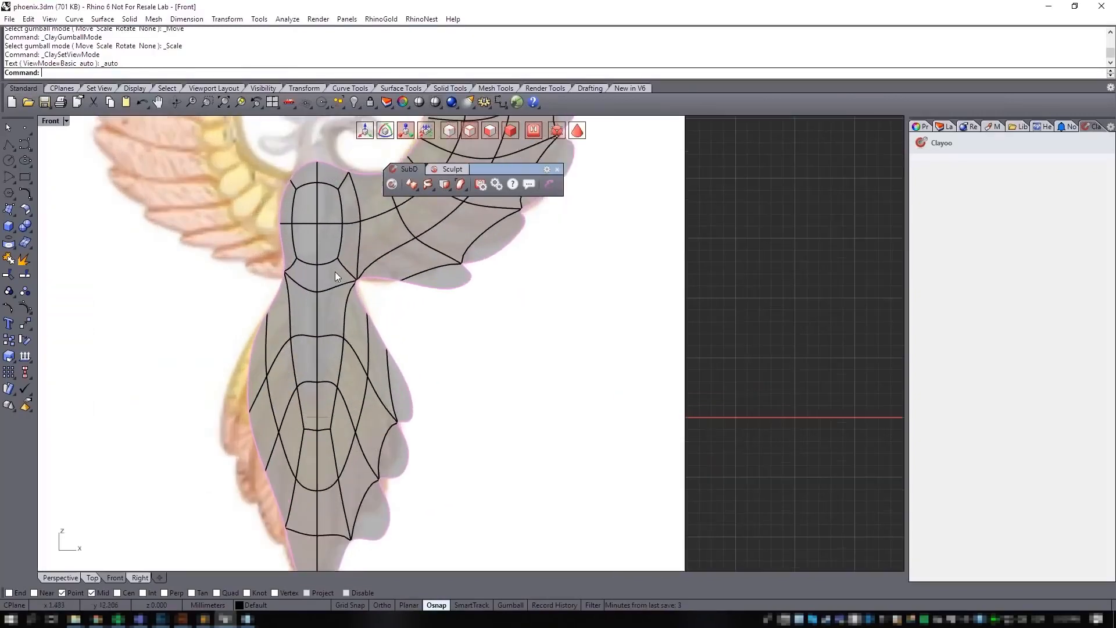
scroll(322, 277, up, 2)
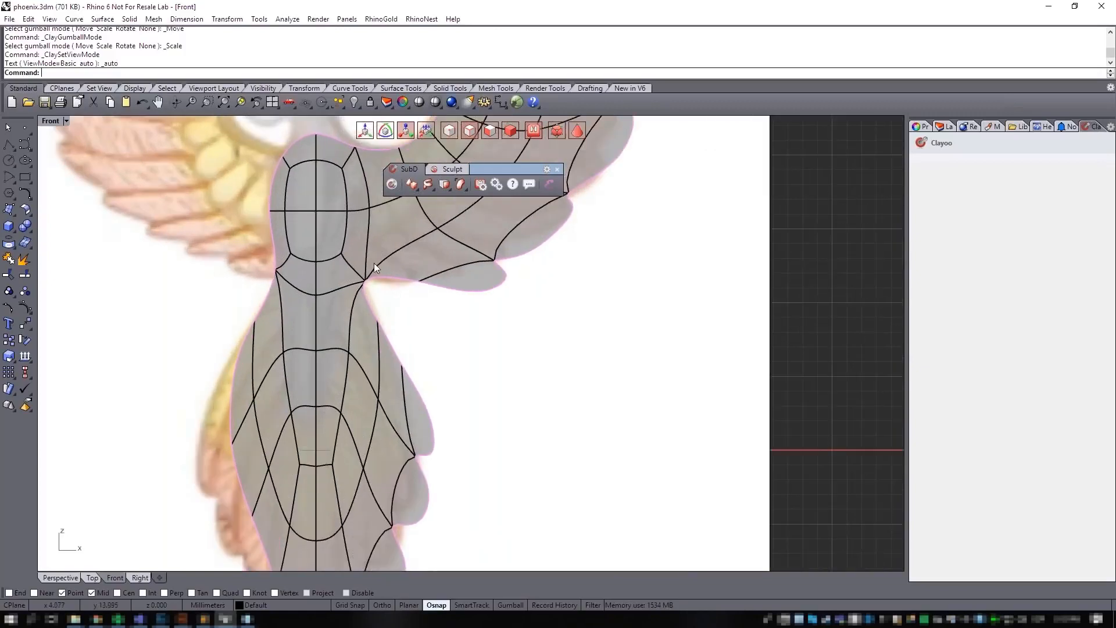
scroll(419, 393, down, 2)
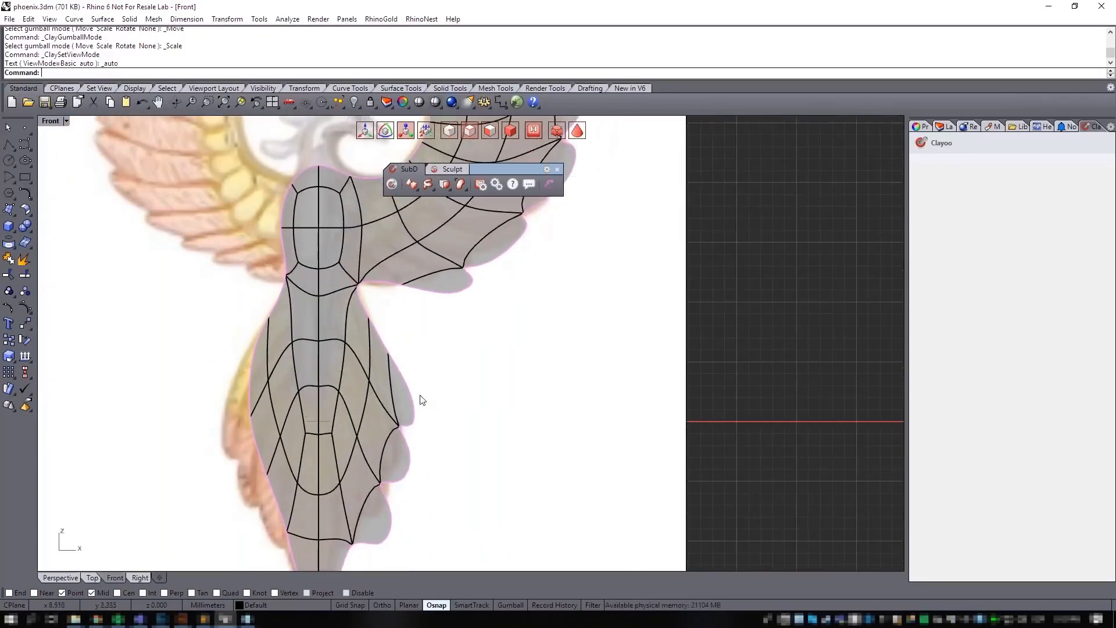
key(Escape)
scroll(418, 327, down, 2)
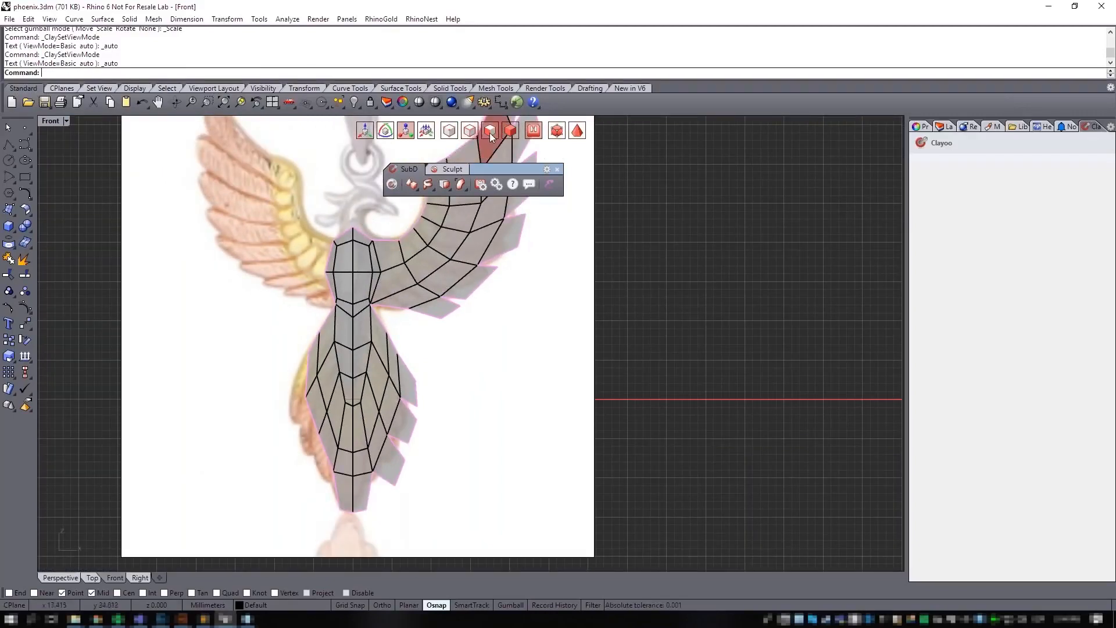
Step: Select all body and tail faces left of the centre line and delete them
drag(269, 187, 358, 556)
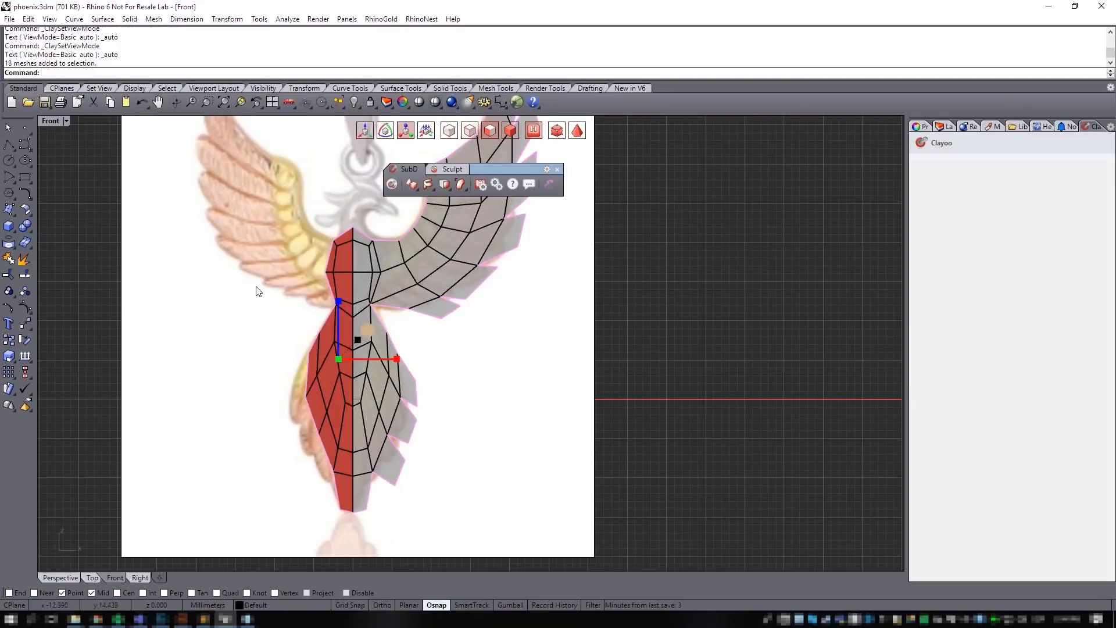
key(Delete)
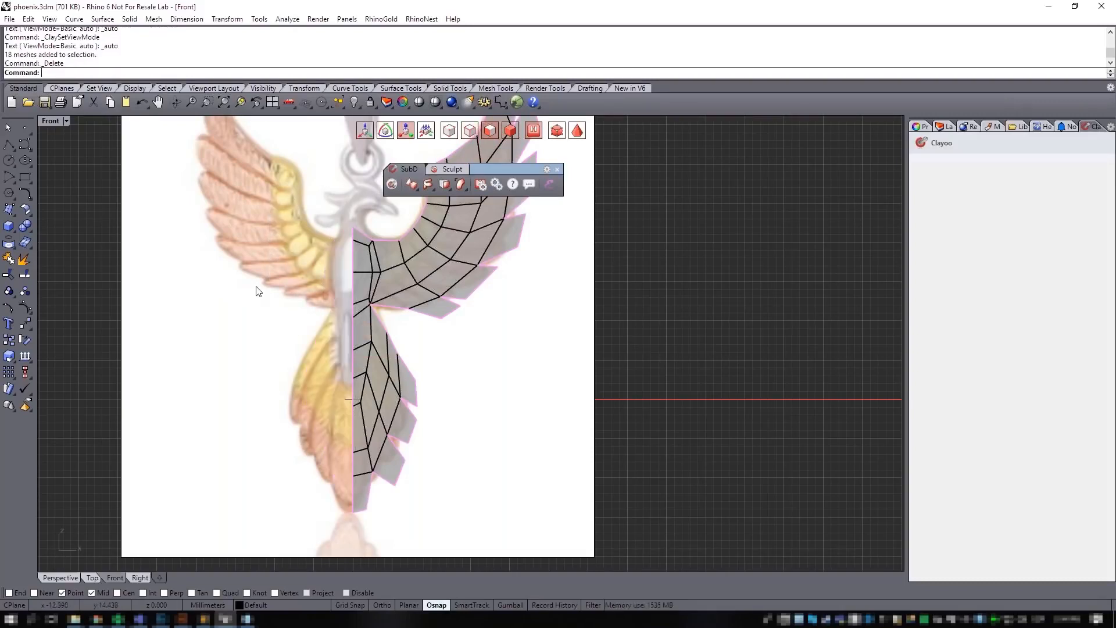
Step: Apply Clayoo Symmetry to the half phoenix with the EdgeLoop option, using the straight centre edge loop as the mirror plane
right_drag(446, 326, 408, 360)
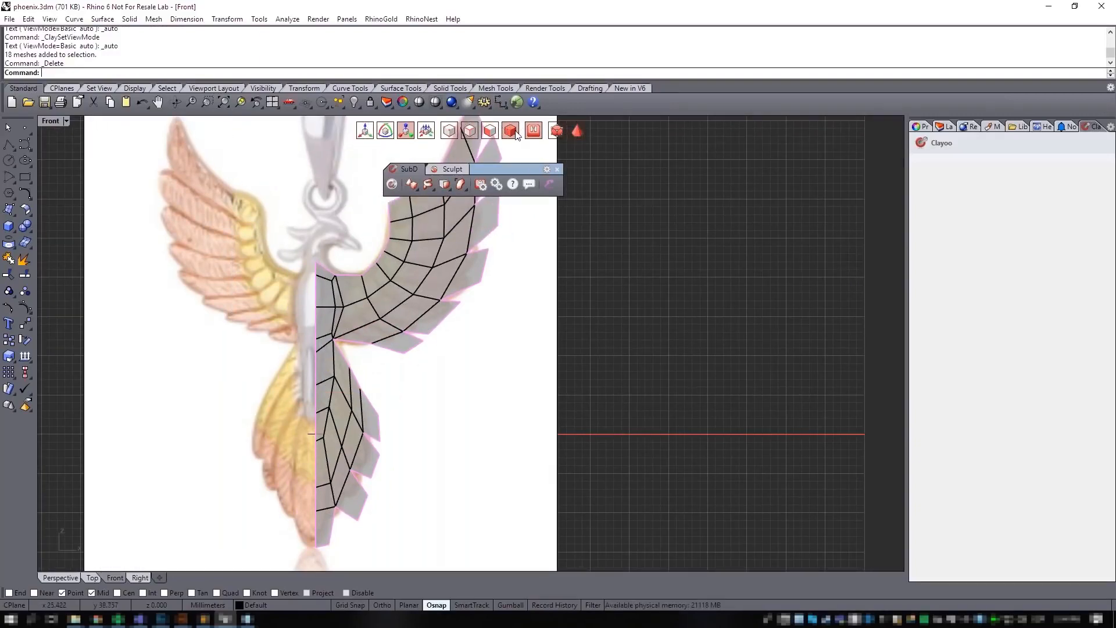
click(401, 303)
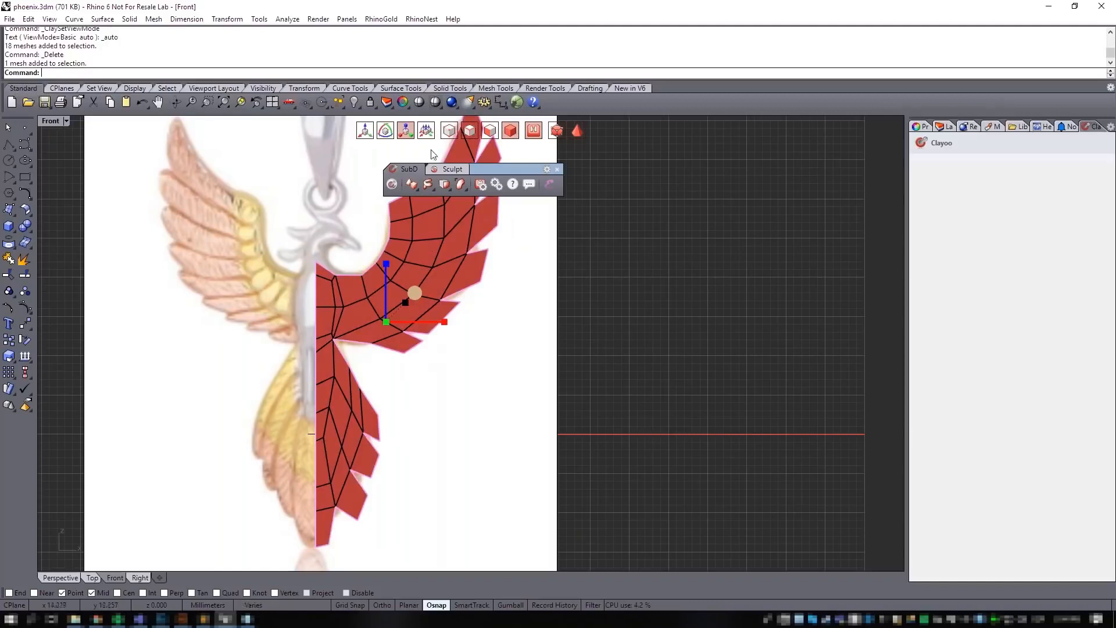
click(450, 188)
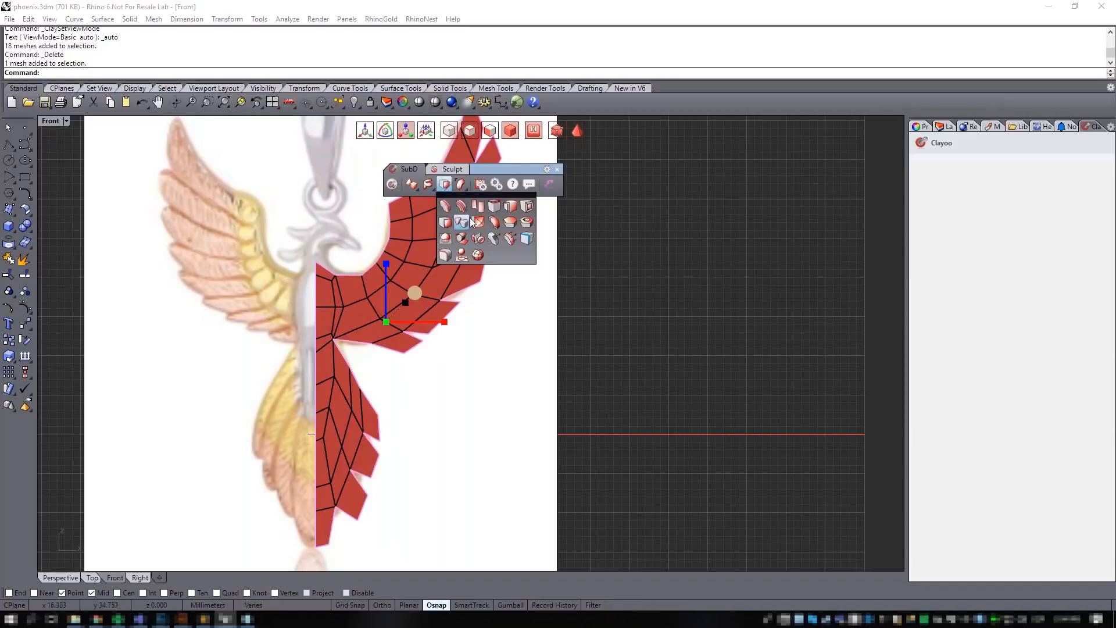
click(478, 239)
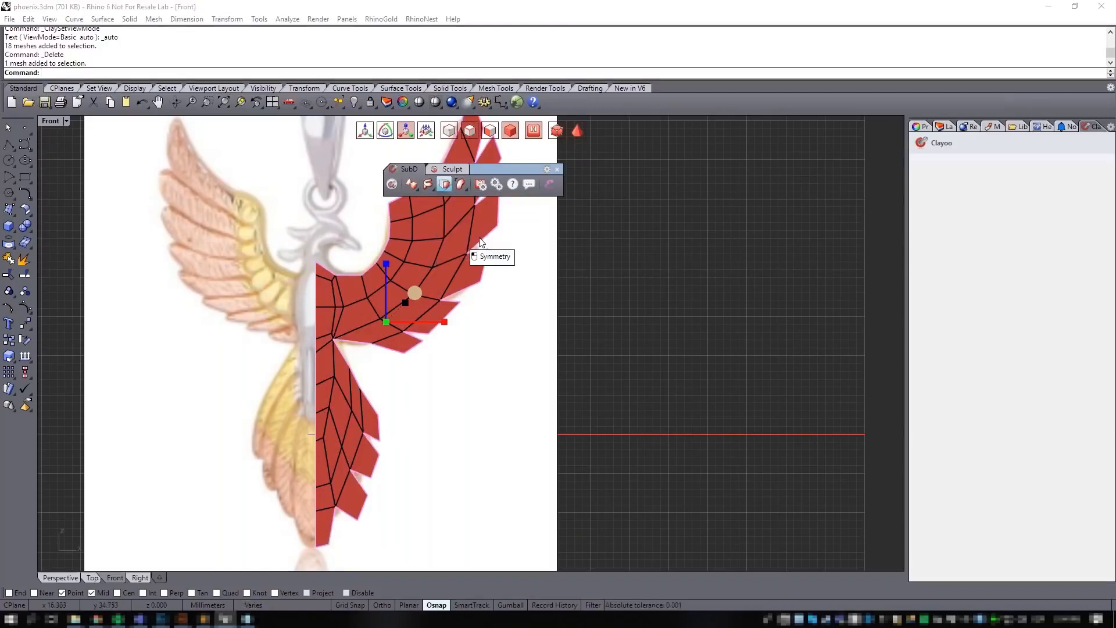
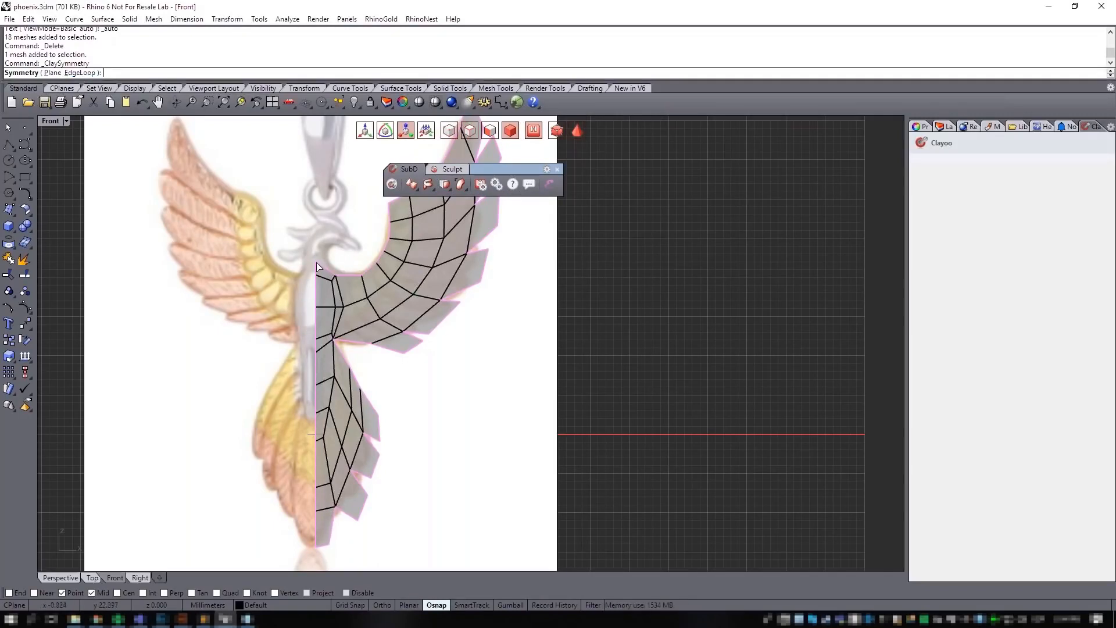
click(80, 73)
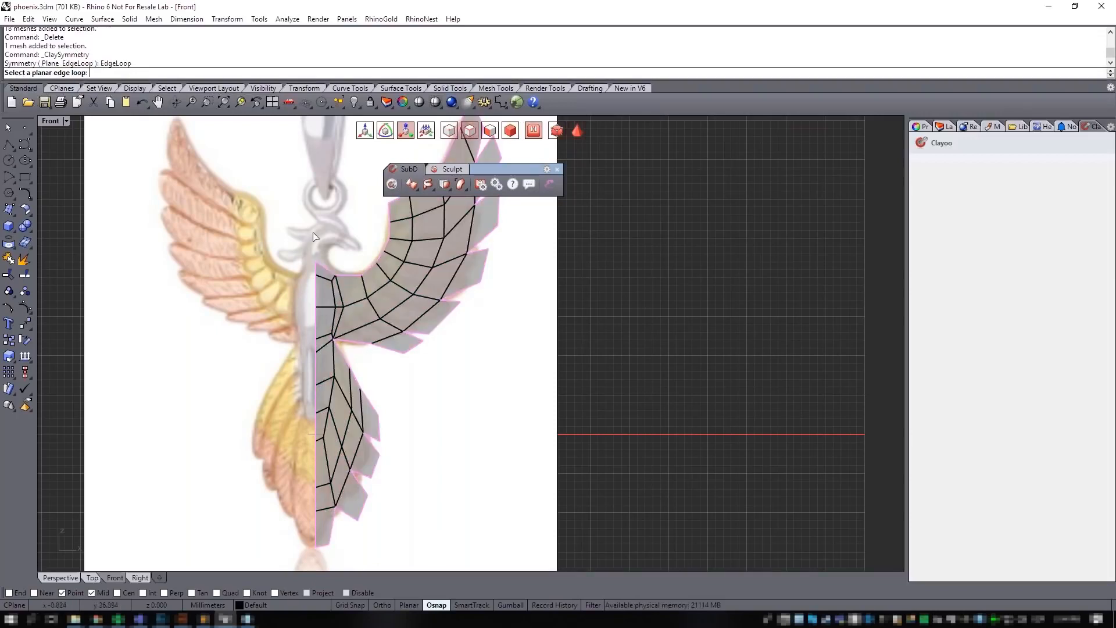
click(316, 297)
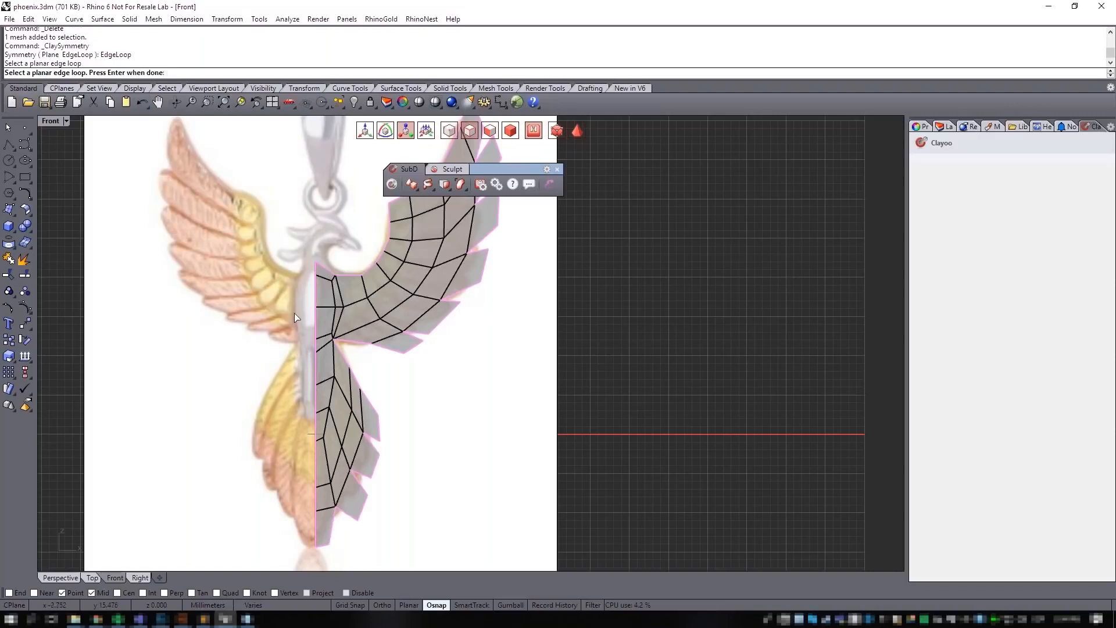
key(Return)
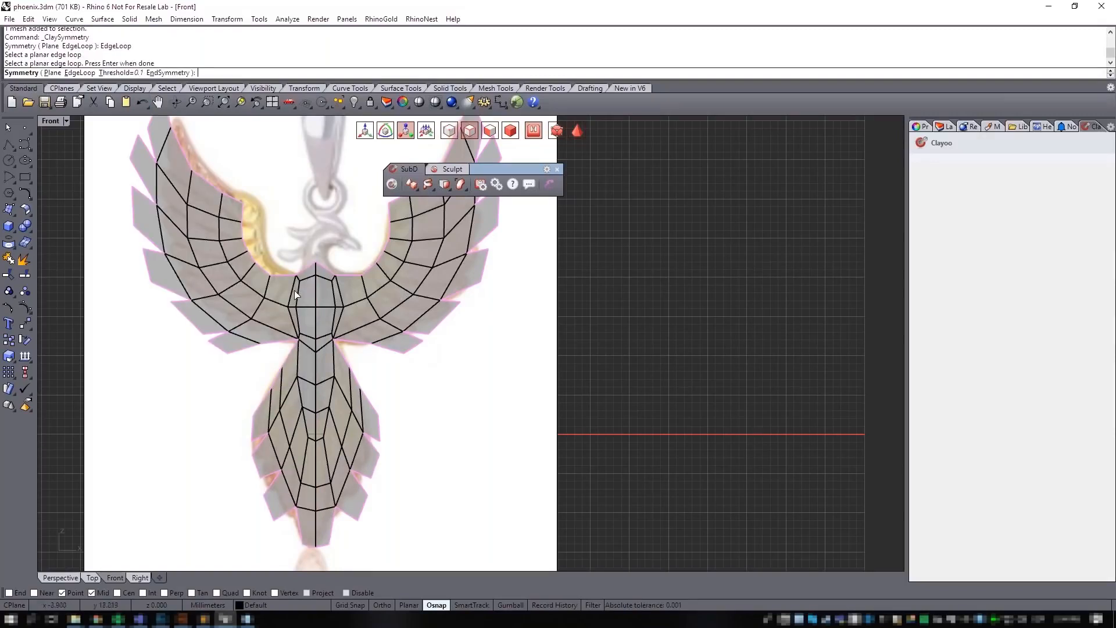
scroll(292, 251, up, 1)
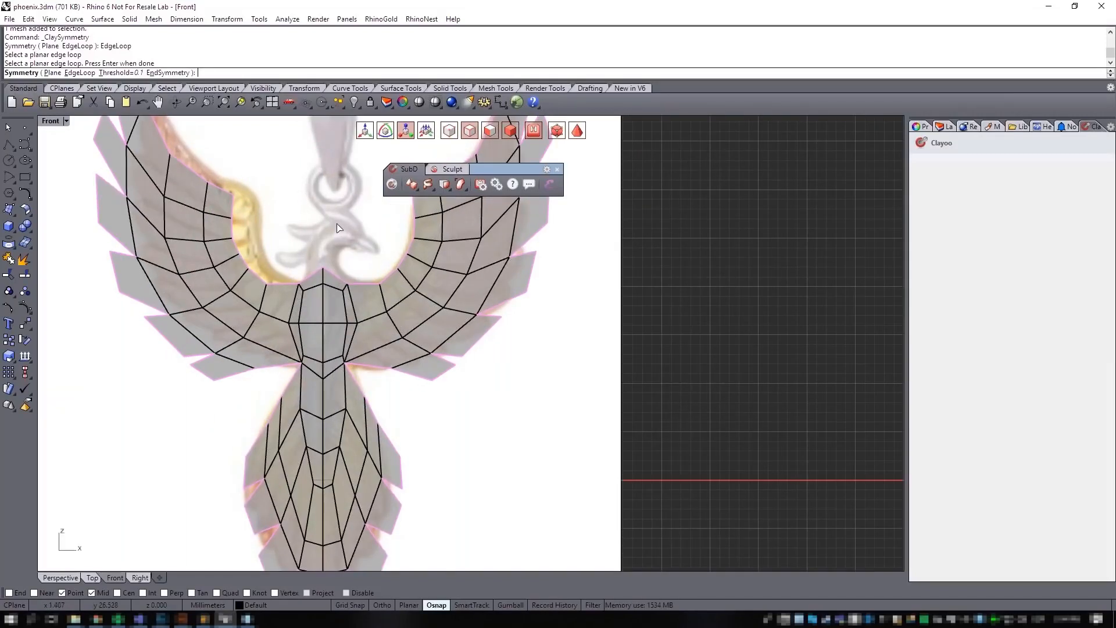
key(Return)
Step: Inspect the mirrored phoenix in the Perspective view, and set the Front view's display mode to Shaded
scroll(336, 233, down, 2)
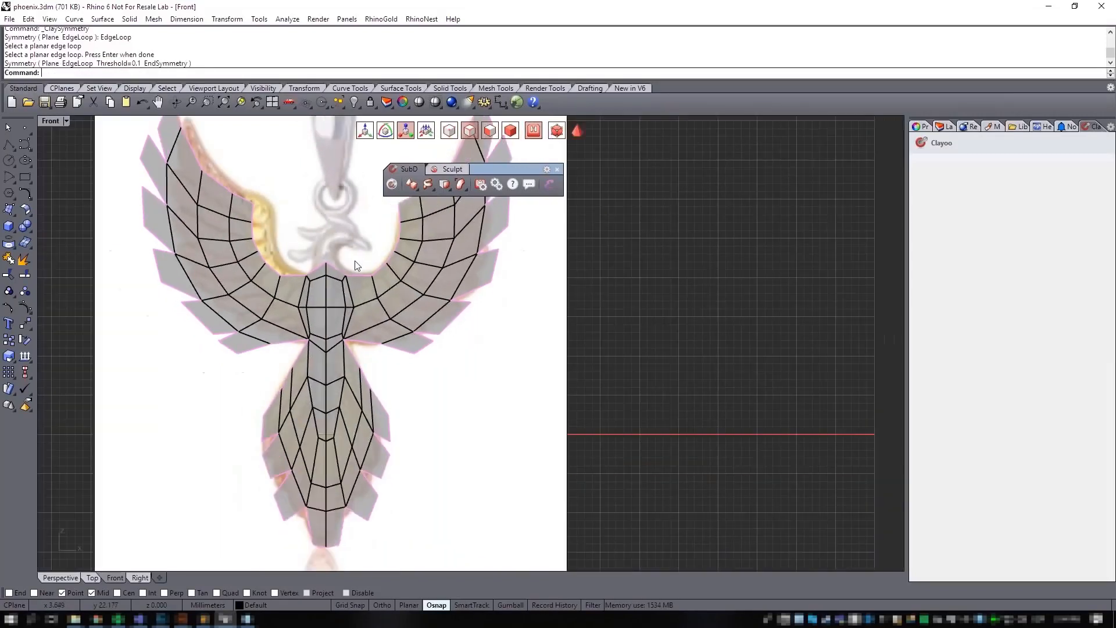
scroll(353, 256, up, 2)
right_drag(233, 269, 271, 278)
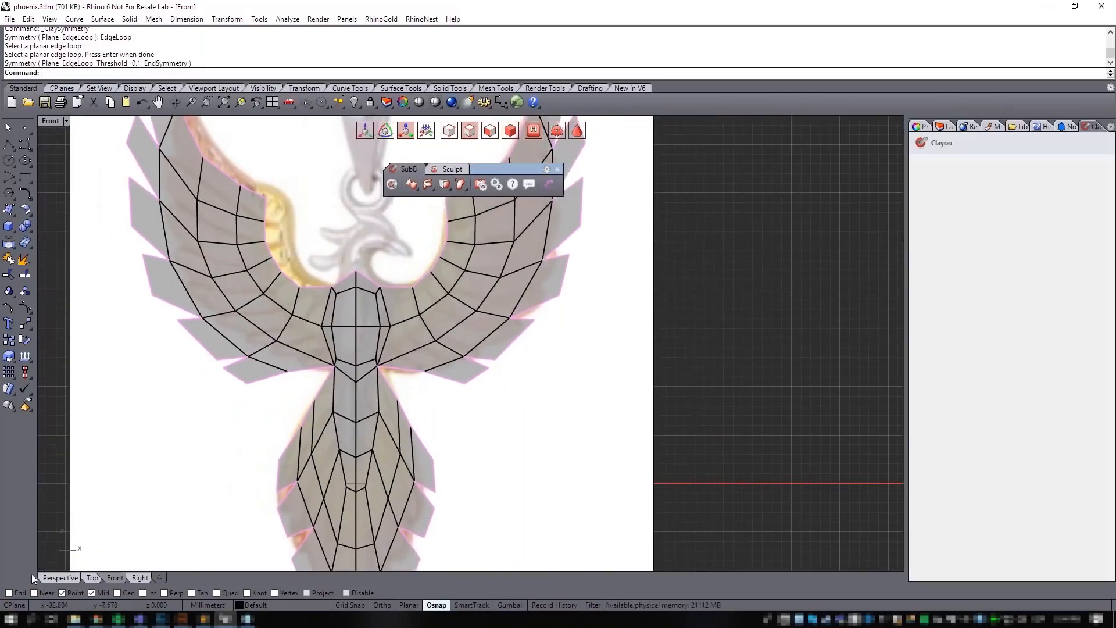
click(64, 578)
right_drag(404, 457, 508, 218)
right_drag(511, 442, 484, 379)
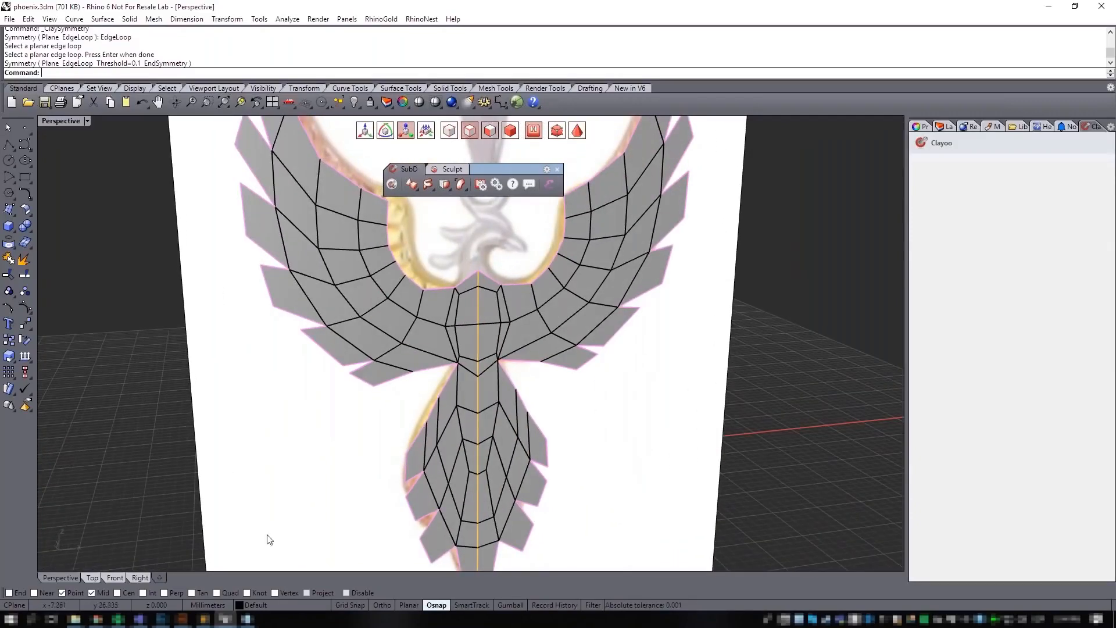
click(115, 577)
scroll(159, 163, up, 3)
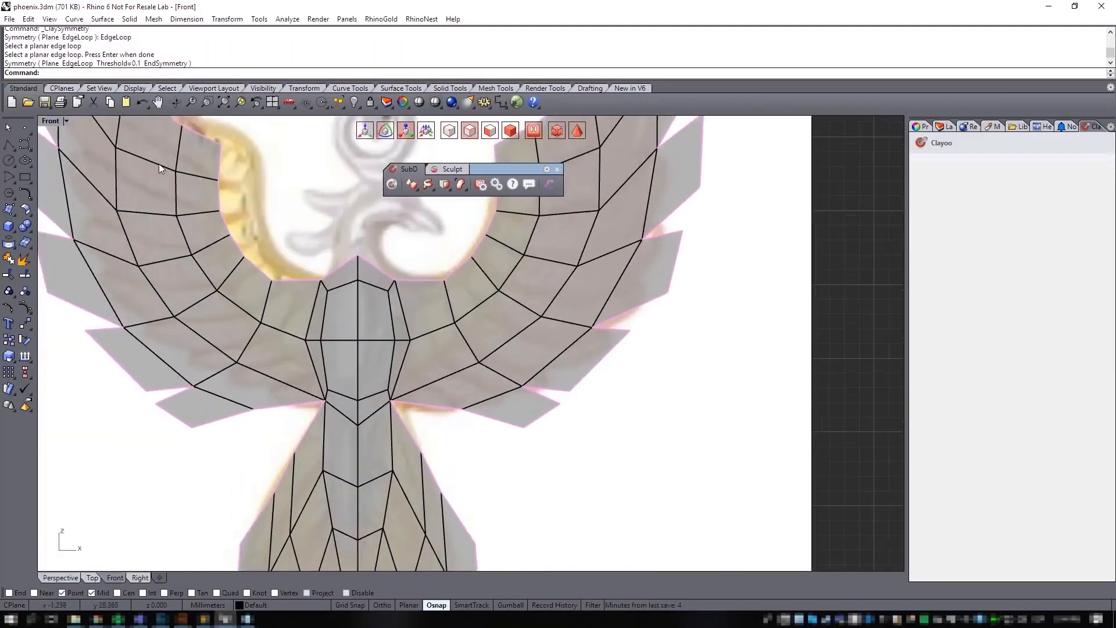
click(51, 121)
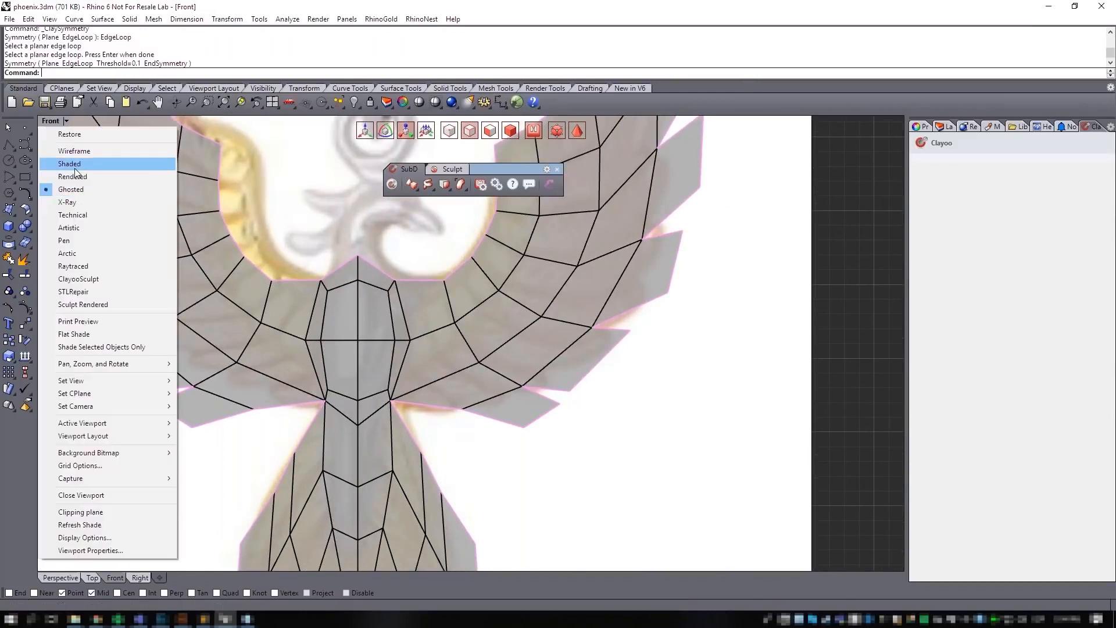
click(75, 167)
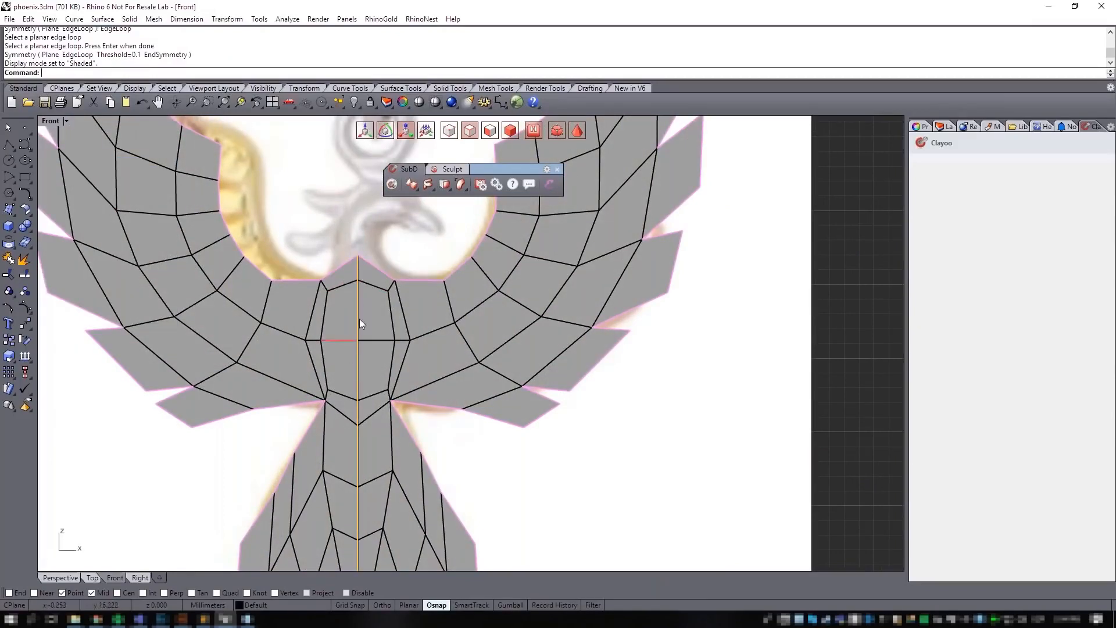
Step: Move the tip edge of the right wing's topmost feather up and outward, and the second feather's tip edge slightly outward
scroll(360, 323, down, 3)
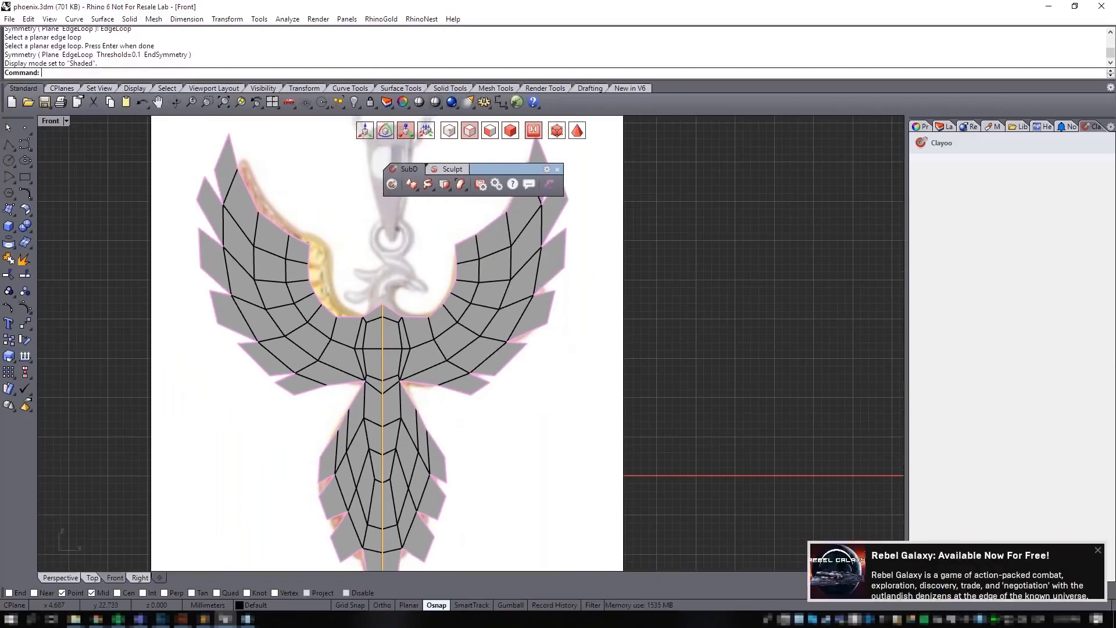
right_drag(420, 297, 362, 356)
click(1097, 551)
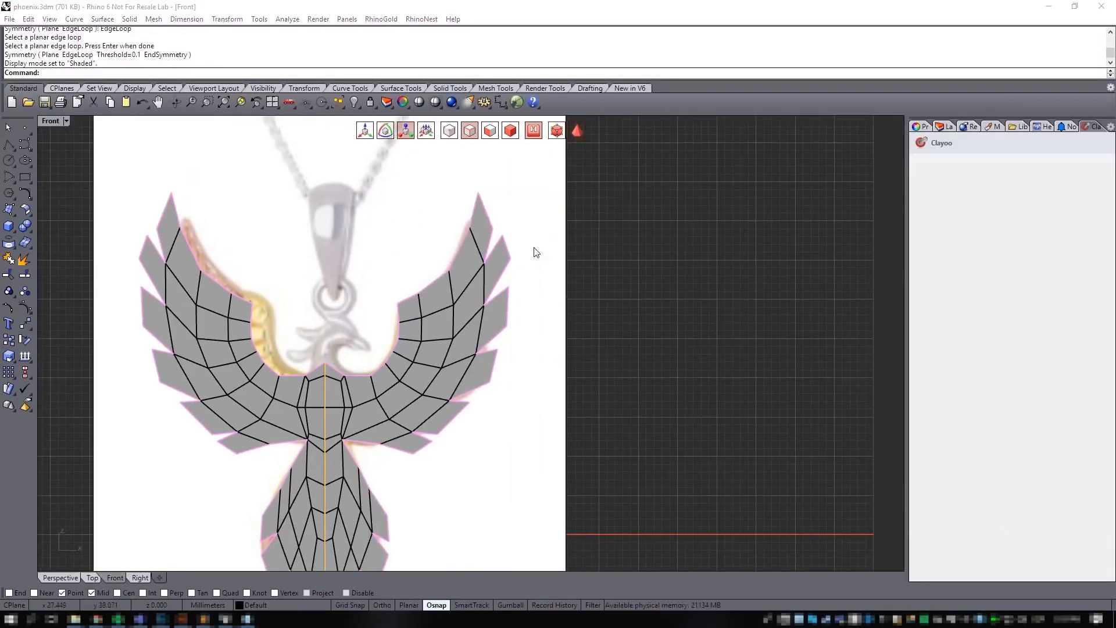
right_drag(520, 248, 533, 253)
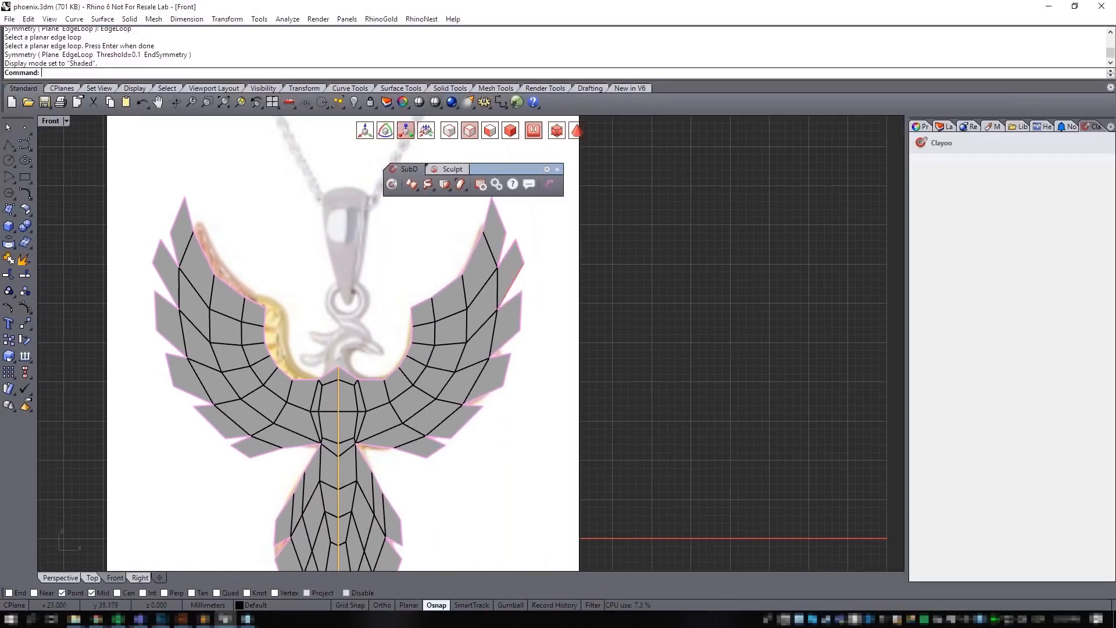
right_drag(462, 126, 482, 149)
click(522, 242)
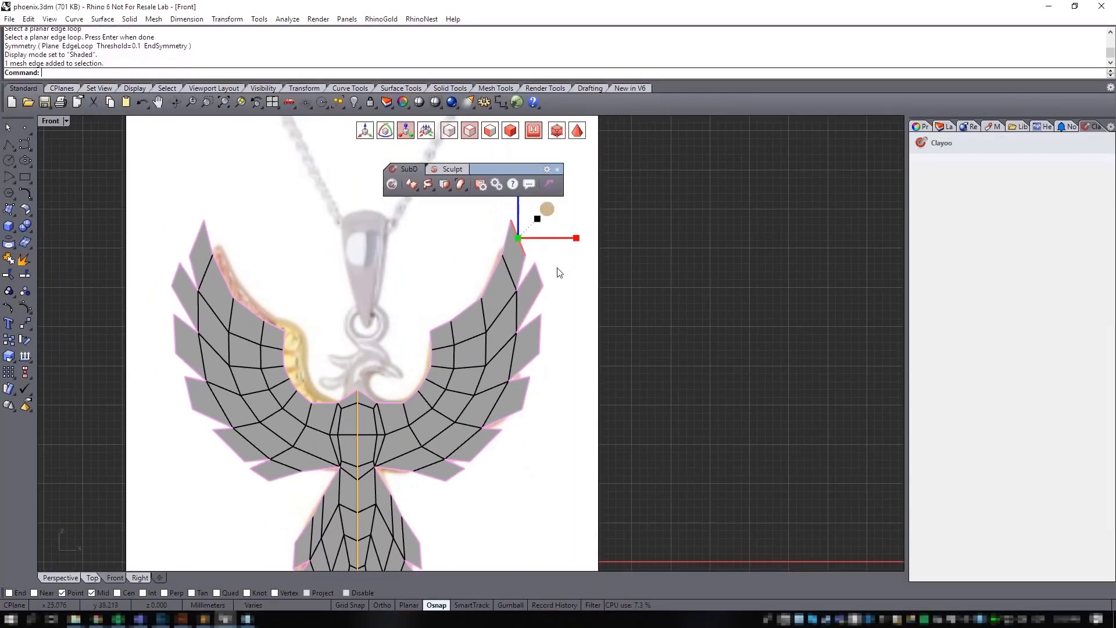
right_drag(558, 269, 578, 320)
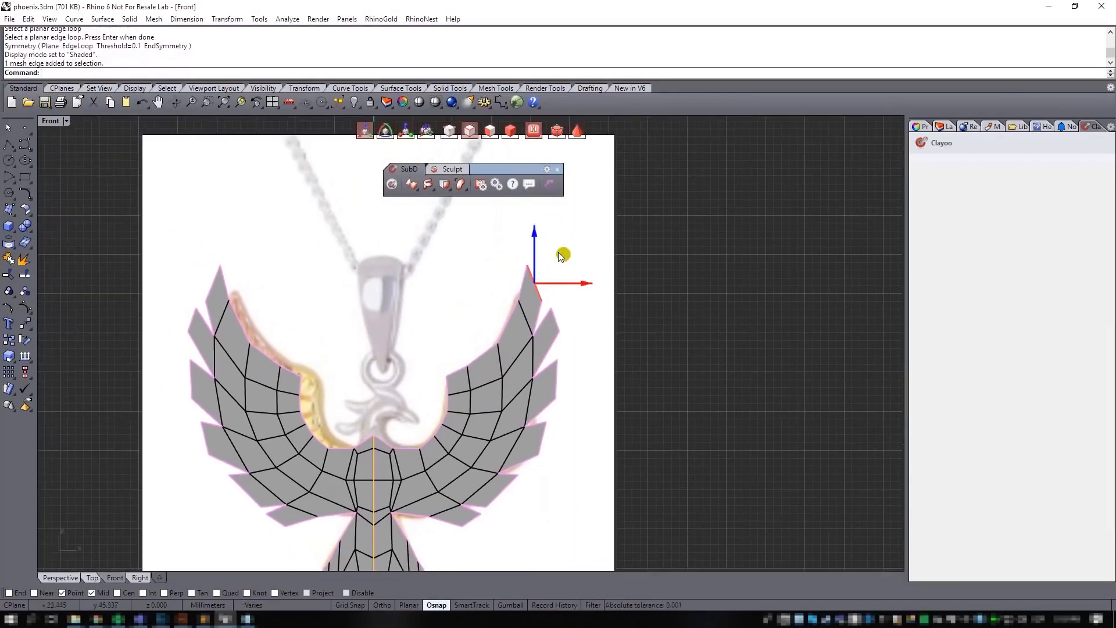
drag(564, 254, 571, 247)
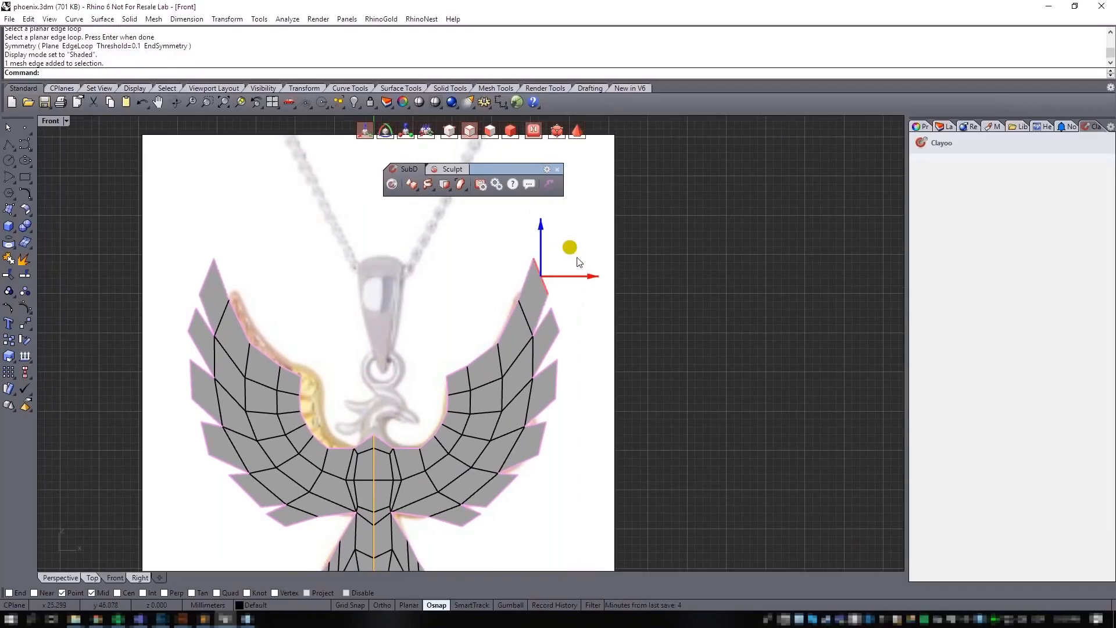
click(559, 319)
drag(583, 292, 588, 294)
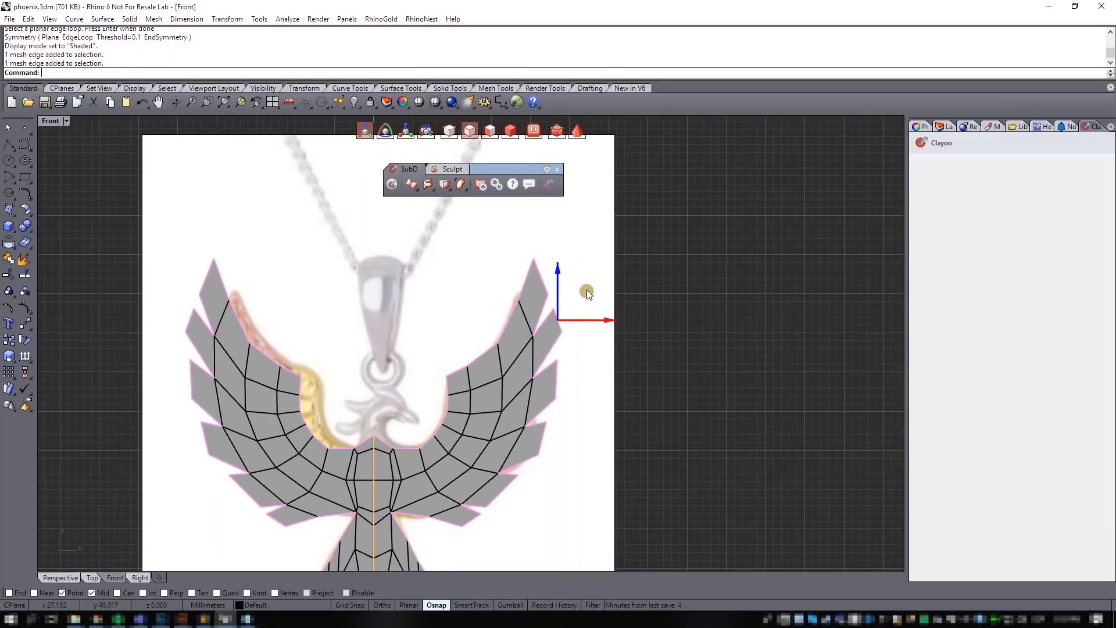
Step: Rotate the outer edge of the uppermost right tail feather and move it outward and slightly down
scroll(545, 332, down, 4)
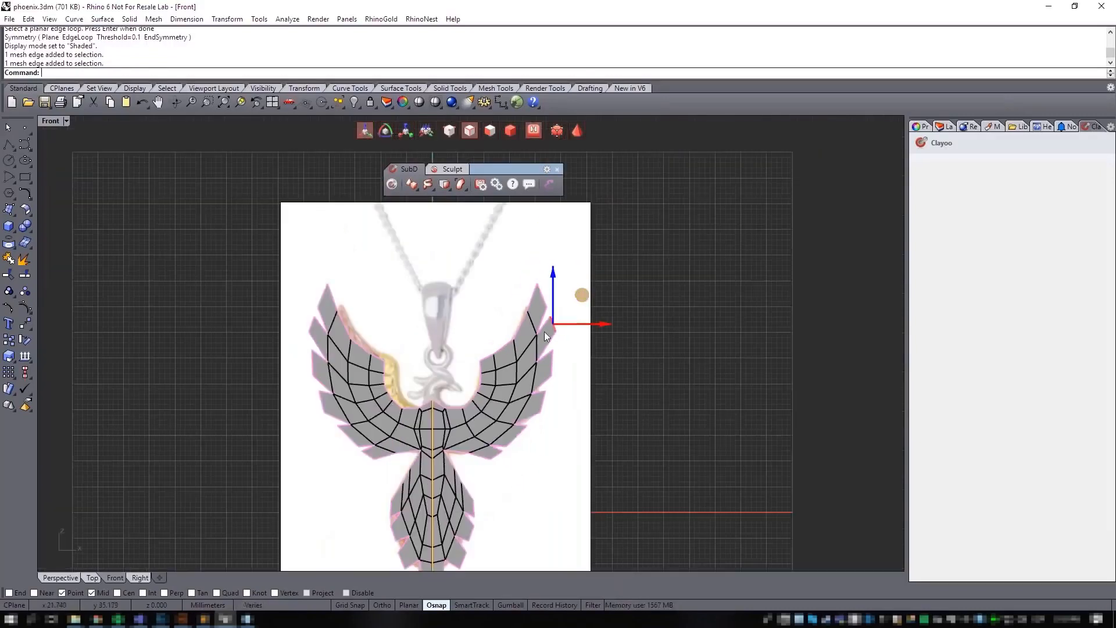
scroll(442, 431, up, 5)
click(454, 426)
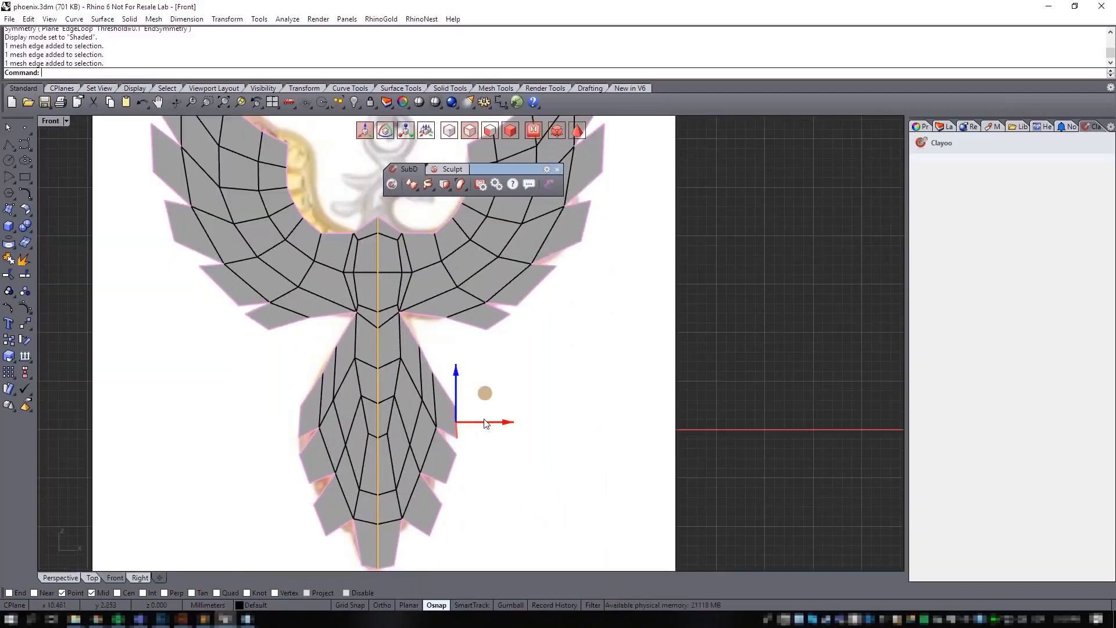
key(e)
mouse_move(509, 401)
mouse_down()
mouse_move(515, 412)
mouse_move(493, 402)
mouse_up()
key(w)
key(r)
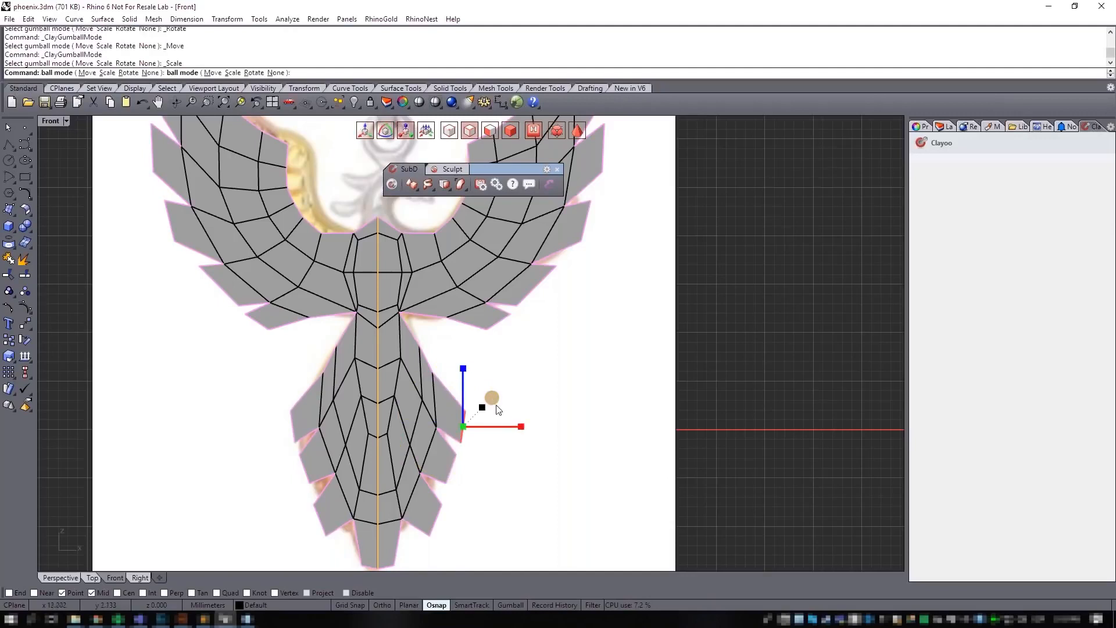
key(w)
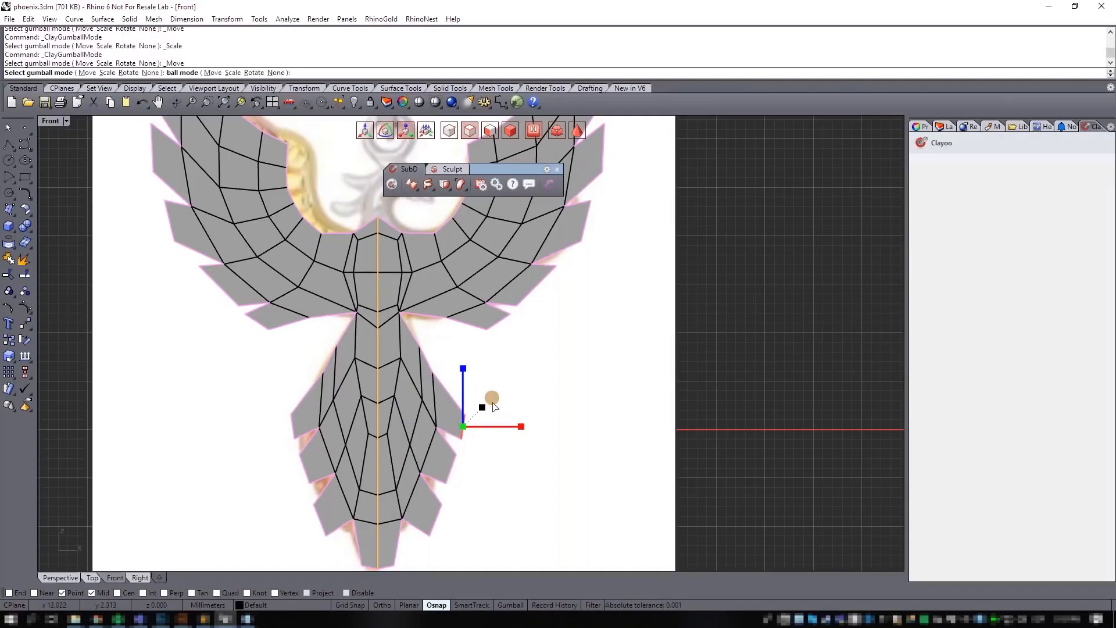
drag(493, 402, 500, 405)
Step: Move the second right tail feather's outer edge outward and down, and shorten it slightly
click(460, 467)
key(e)
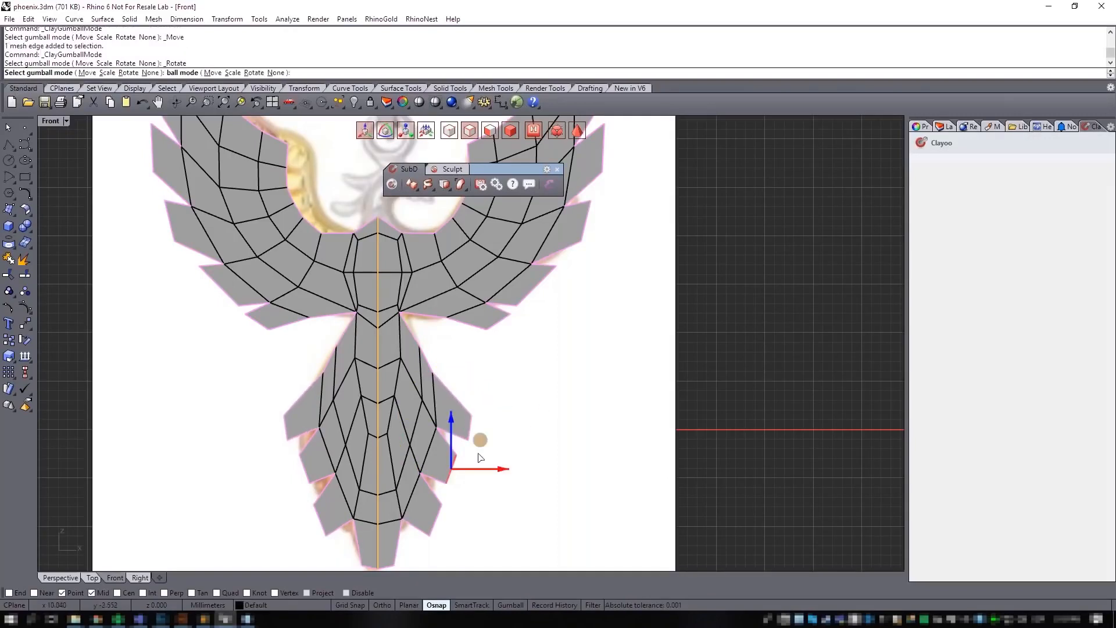
key(w)
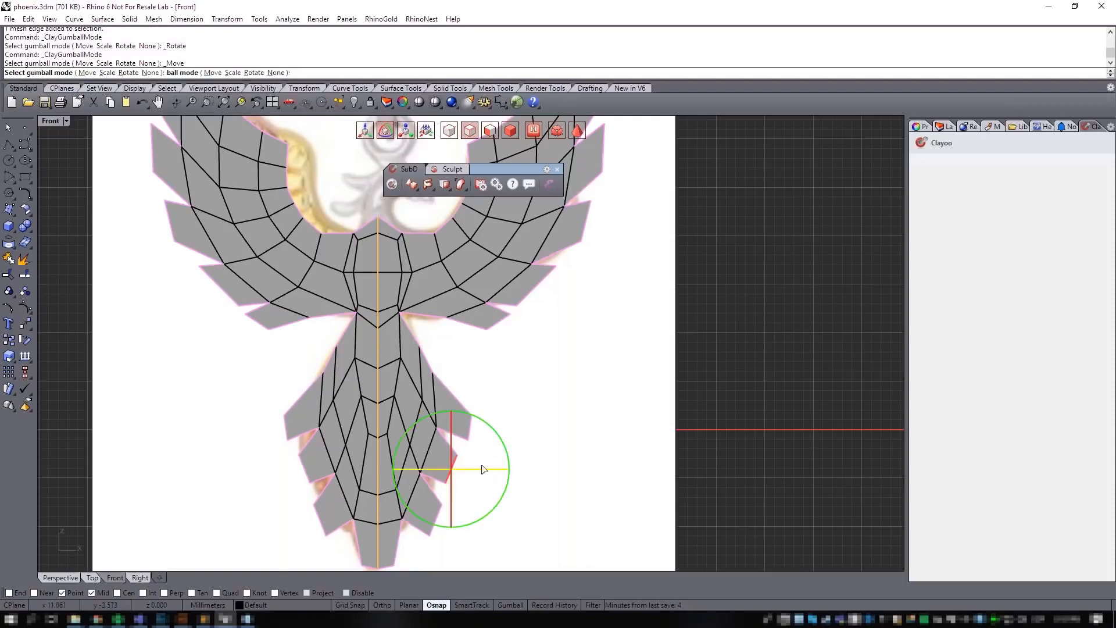
drag(485, 447, 490, 453)
key(r)
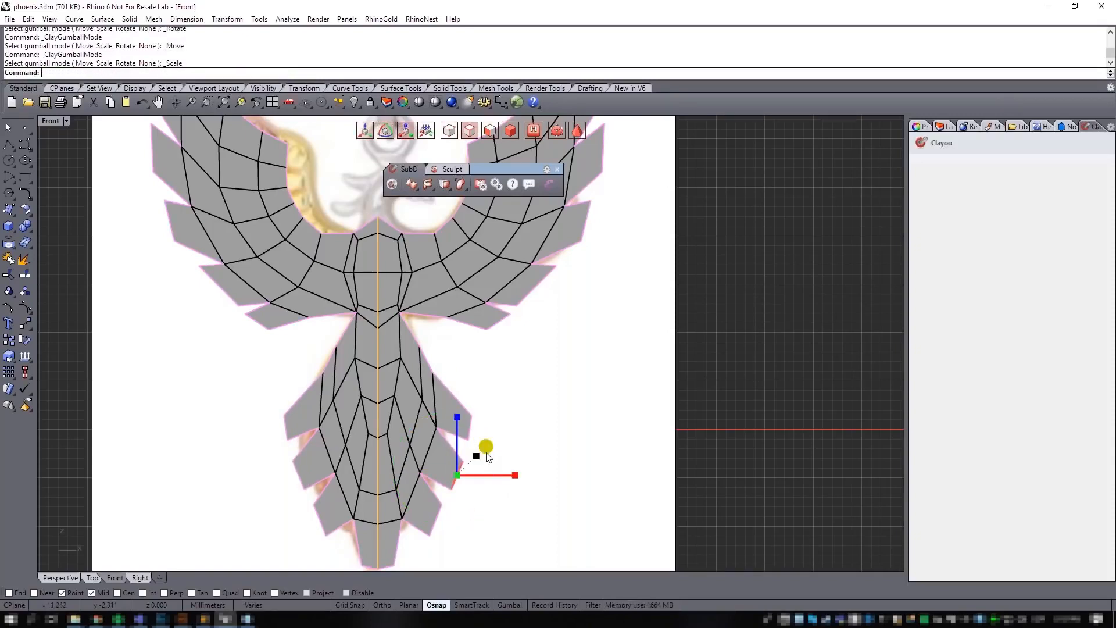
Step: Move the right corner vertex at the bottom of the tail upward to point the central feather's tip, and clear the selection
click(434, 518)
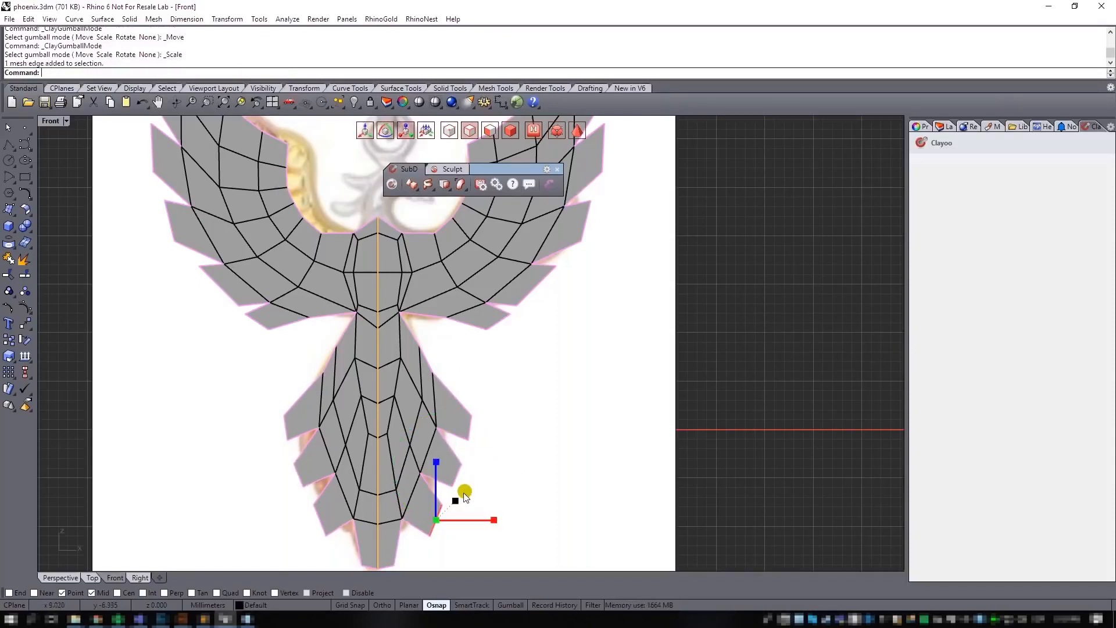
scroll(529, 487, down, 3)
scroll(529, 487, up, 8)
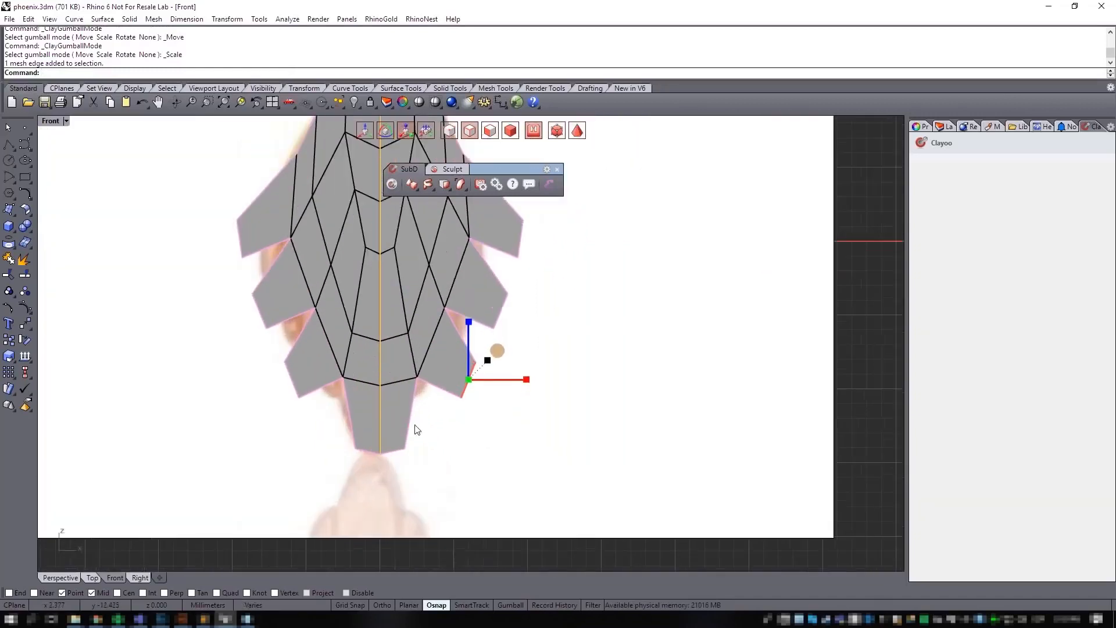
click(407, 439)
key(w)
drag(428, 436, 427, 418)
key(Escape)
scroll(584, 331, down, 5)
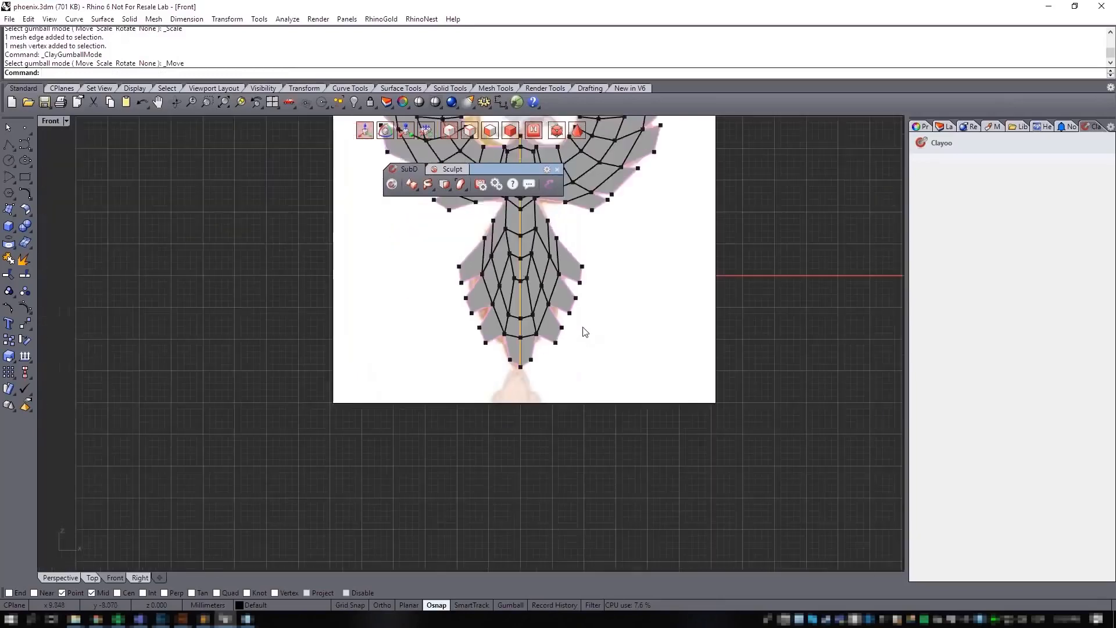
Step: End the symmetry on the whole phoenix mesh and clear the selection
scroll(558, 360, up, 3)
right_drag(549, 339, 529, 385)
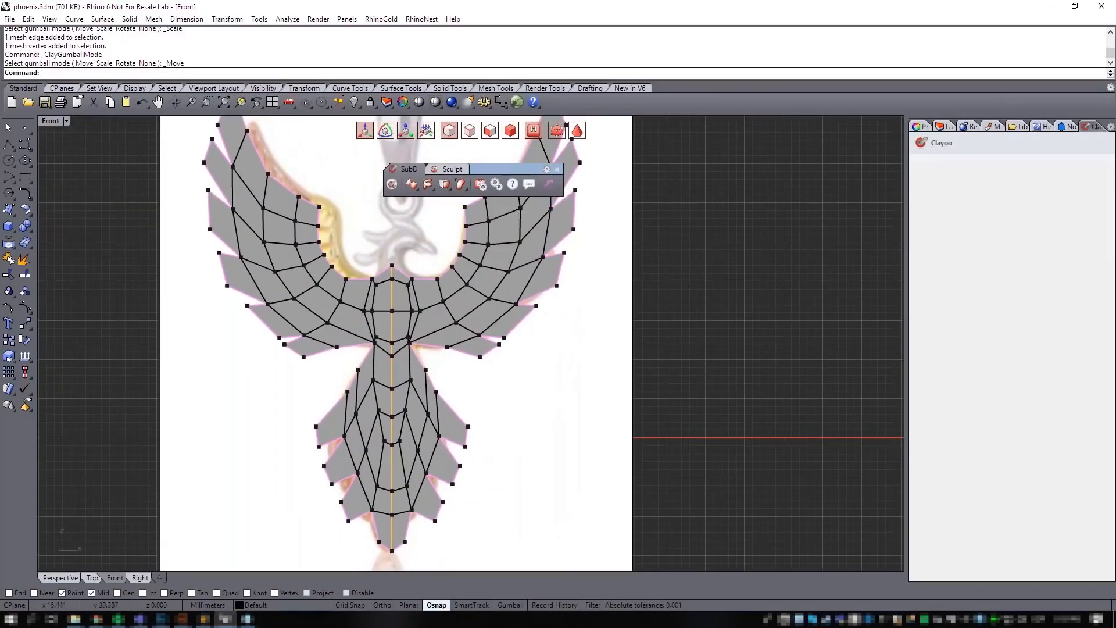
click(510, 135)
right_drag(410, 272, 395, 314)
click(473, 322)
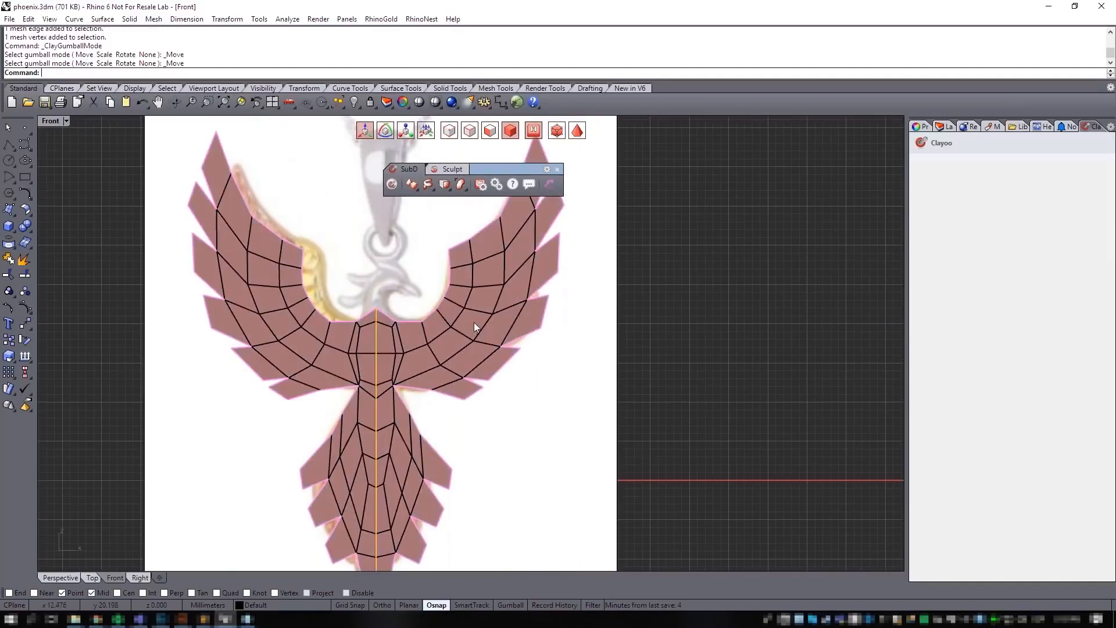
click(475, 324)
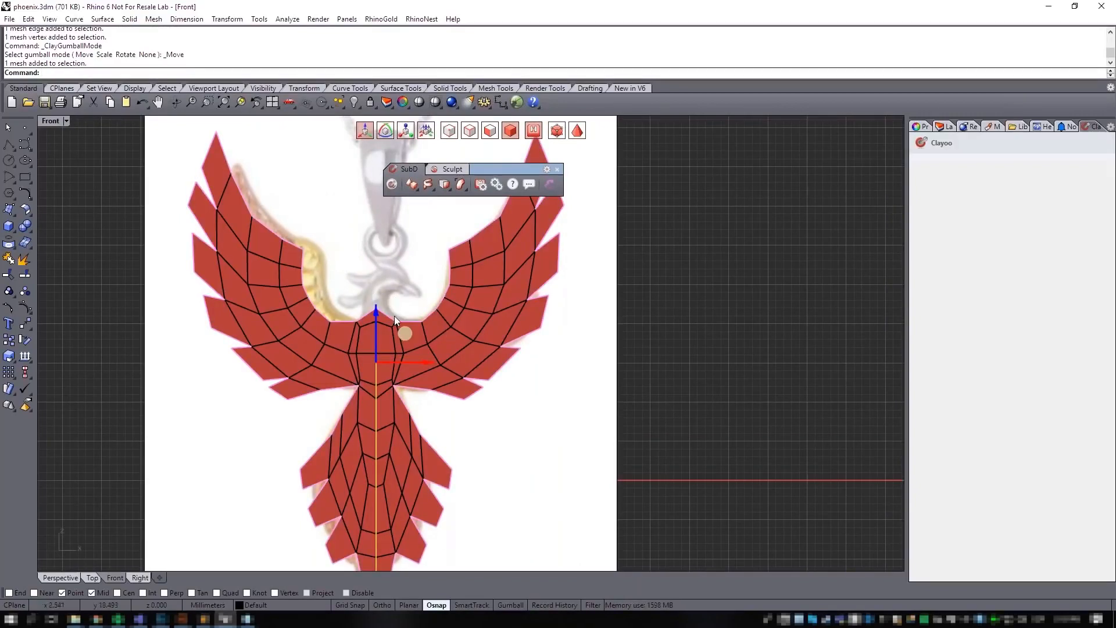
click(447, 186)
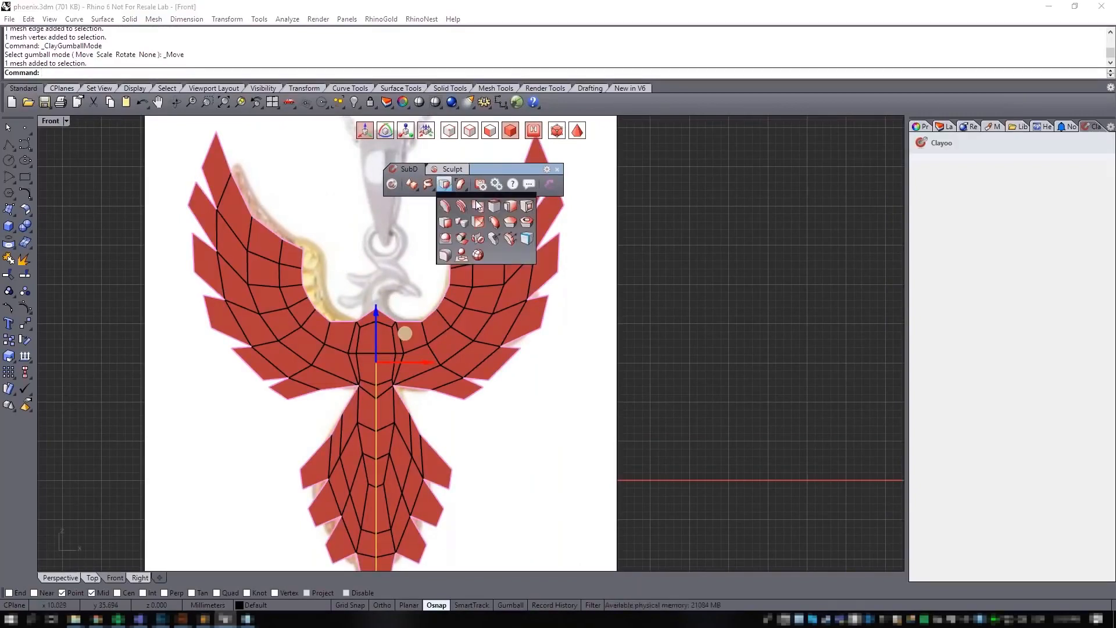
click(477, 238)
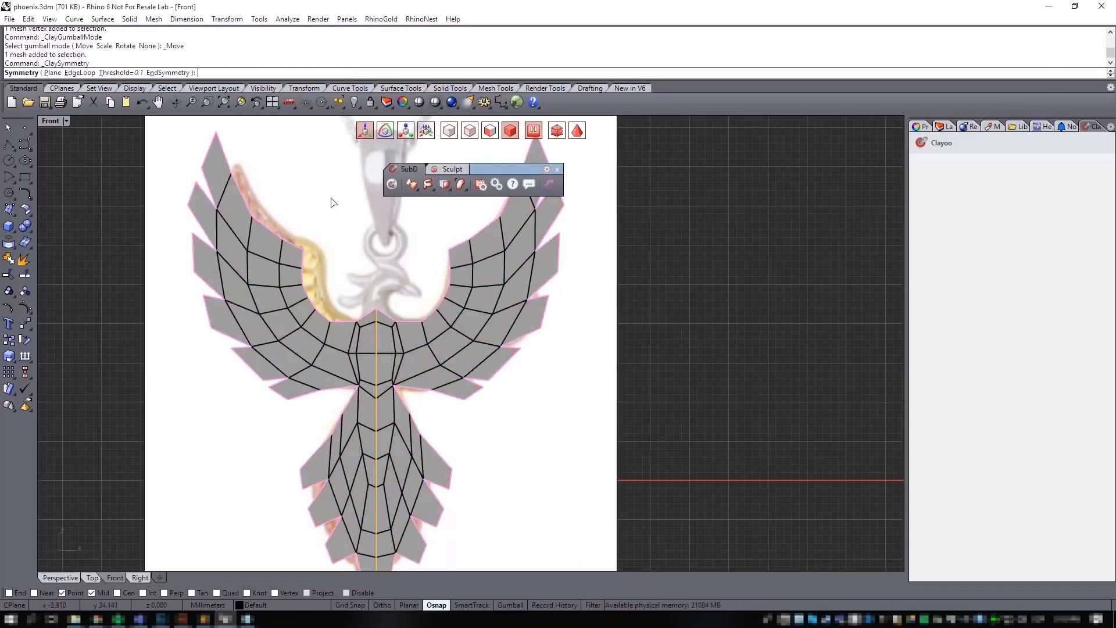
click(168, 72)
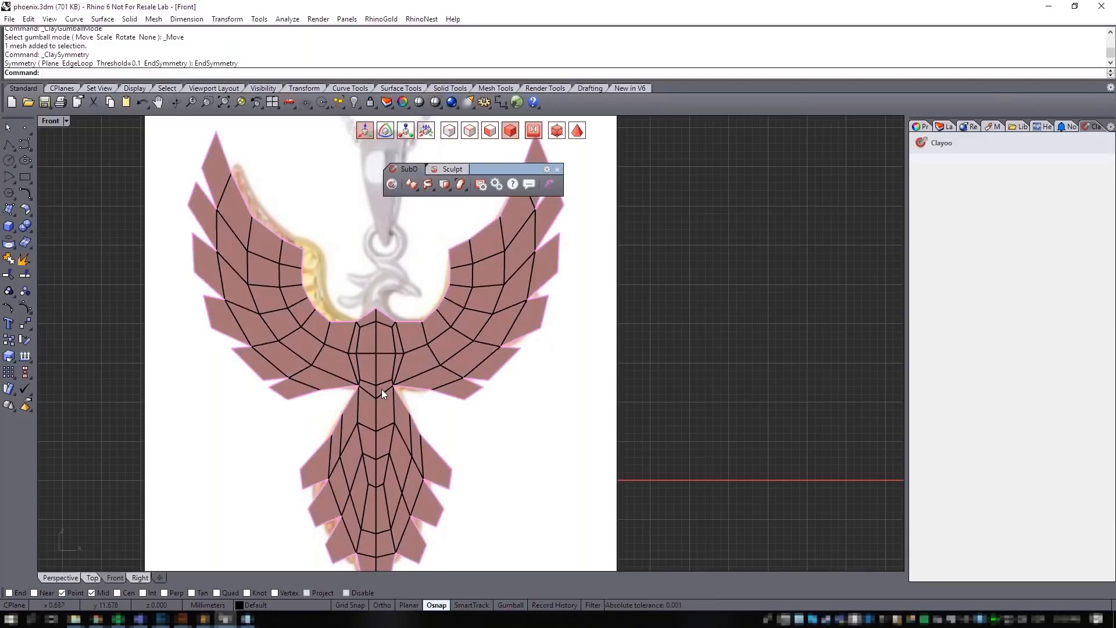
scroll(381, 389, up, 1)
scroll(385, 291, up, 2)
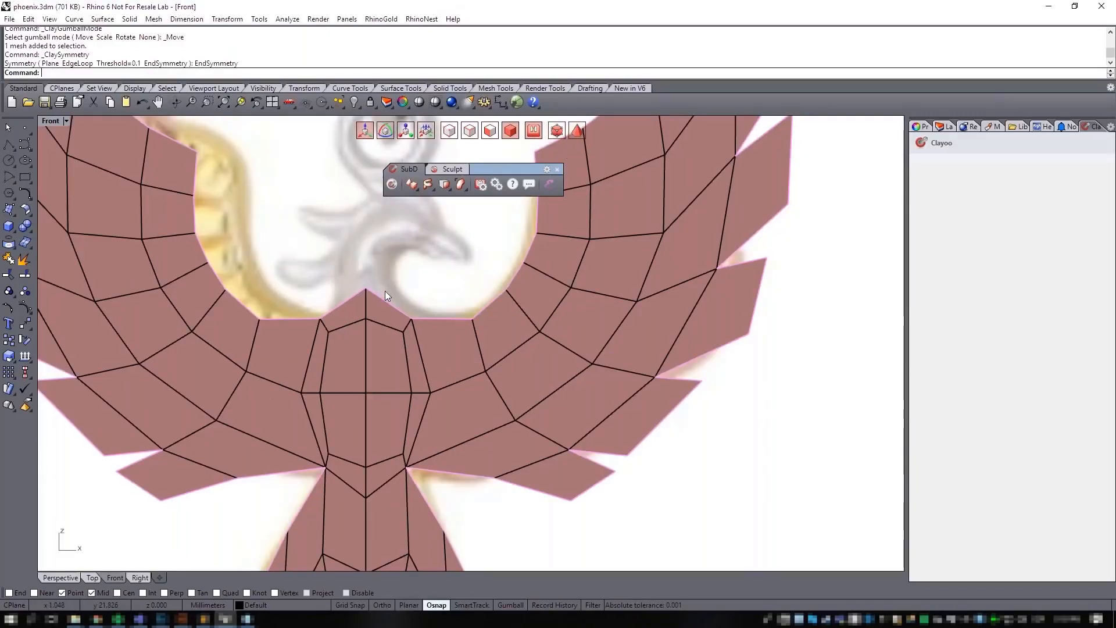
click(367, 205)
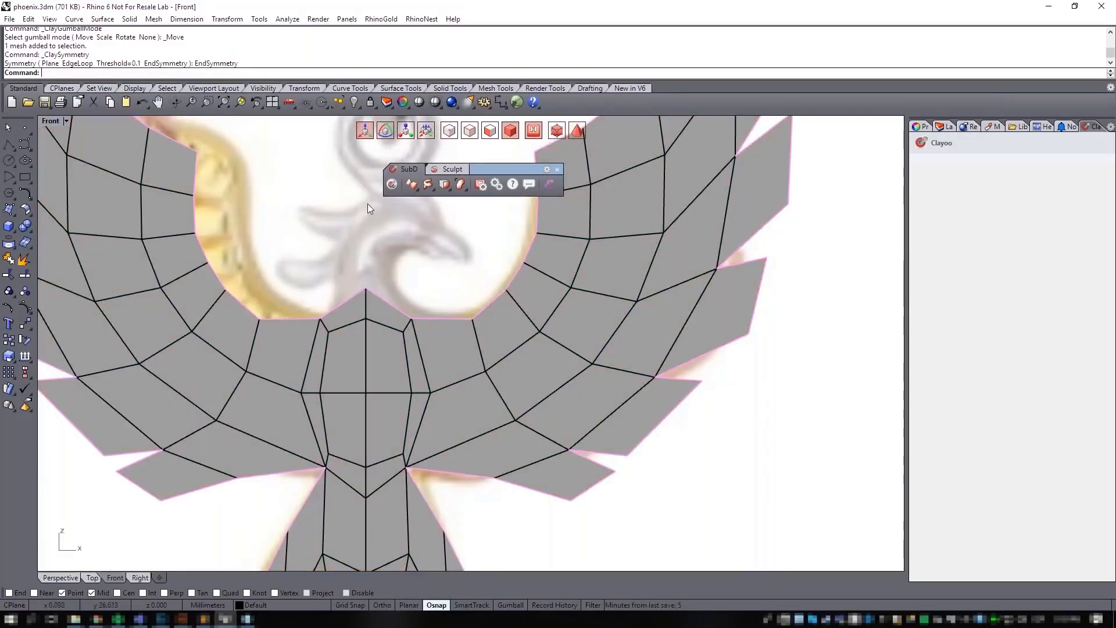
Step: Lower the centre vertex at the top of the phoenix's body slightly and deselect it
scroll(394, 273, up, 2)
right_drag(394, 273, 395, 310)
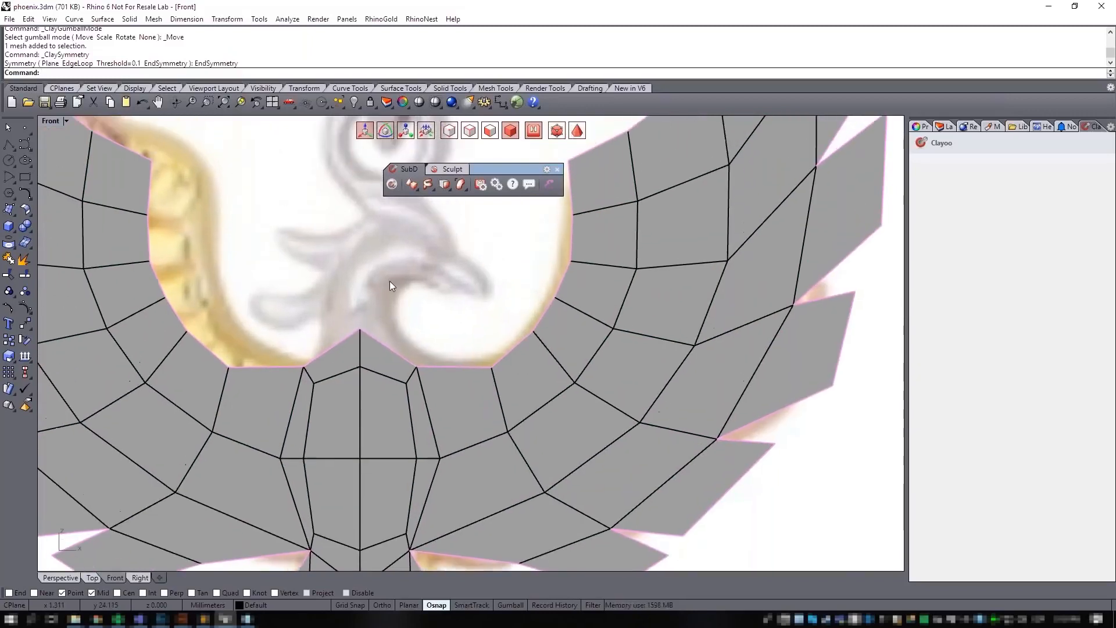
scroll(353, 305, up, 1)
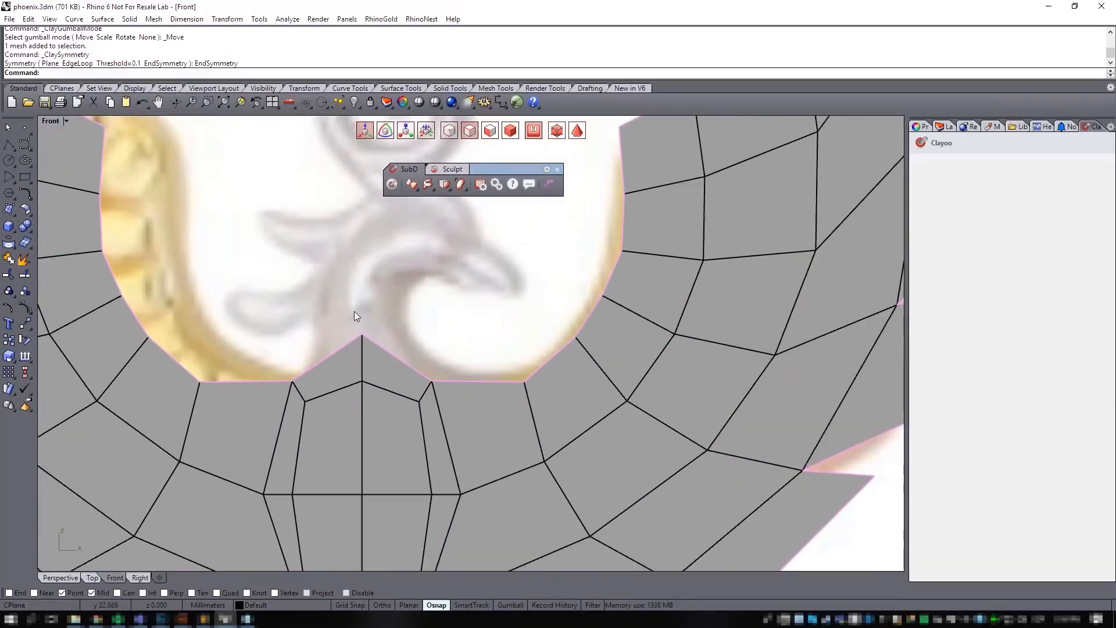
click(450, 130)
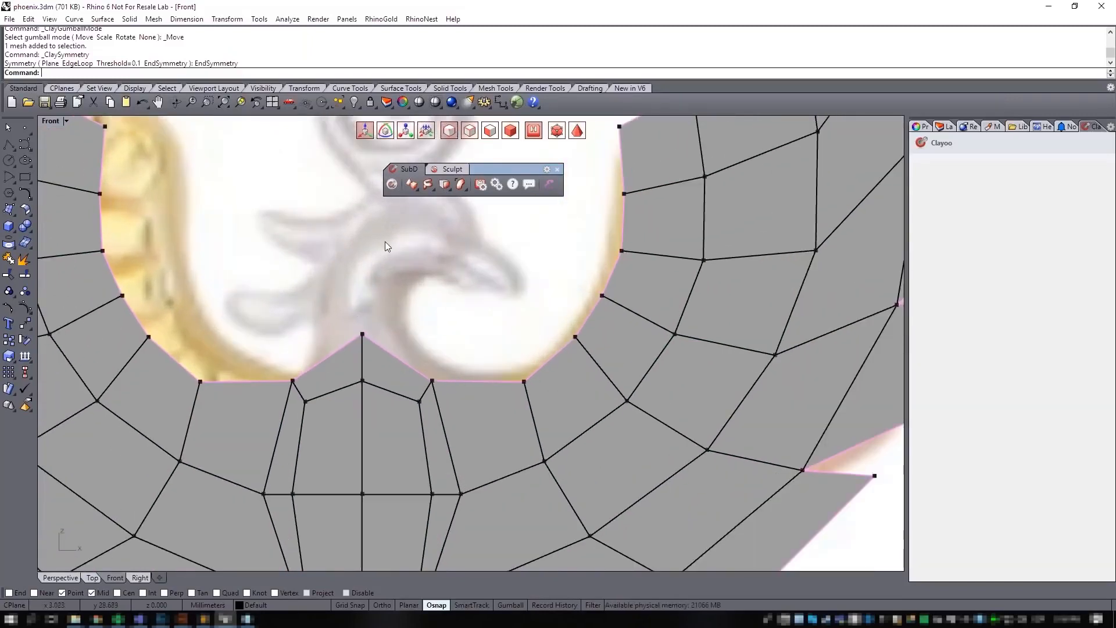
drag(367, 333, 381, 344)
drag(363, 308, 363, 316)
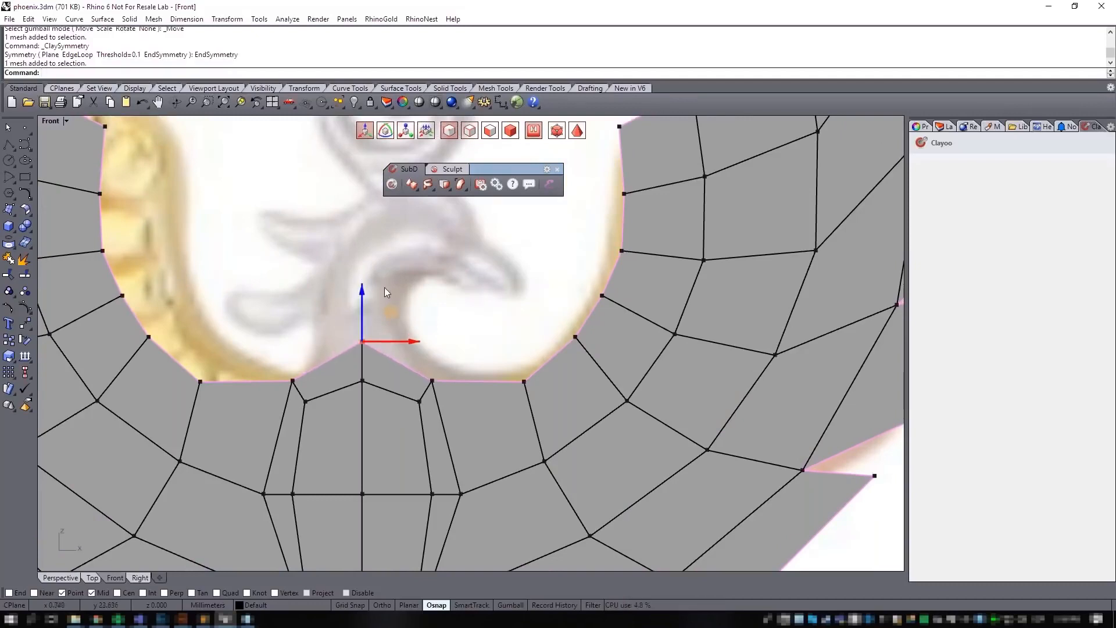
click(384, 287)
Step: Extrude the two edges at the top centre of the body upward and scale them narrower to start the neck
click(469, 132)
click(341, 361)
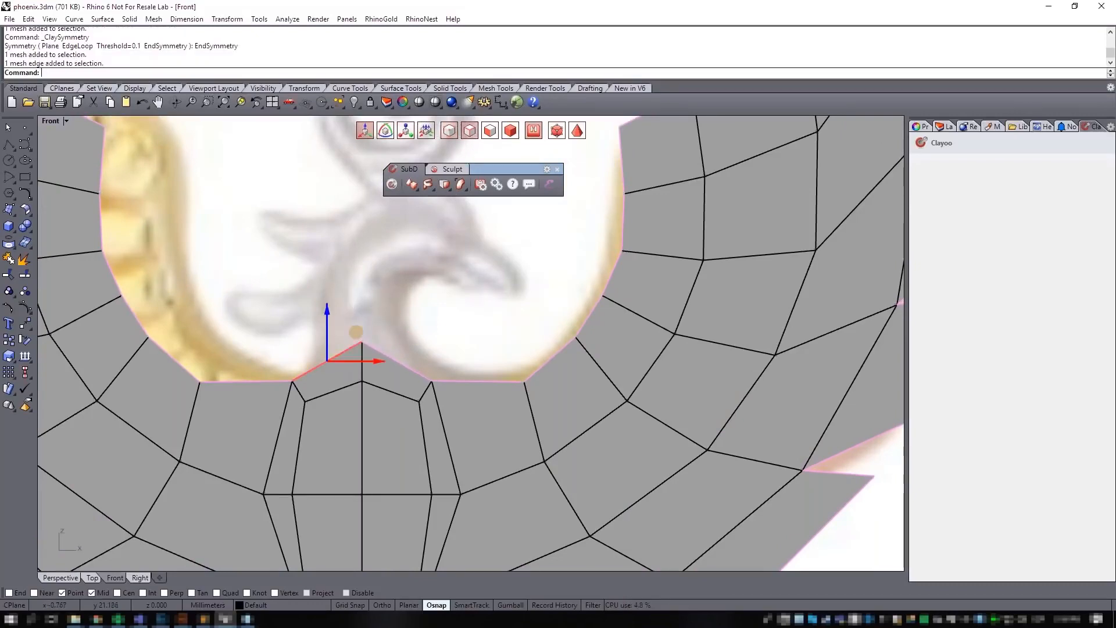
shift+click(395, 358)
right_drag(456, 313, 444, 348)
alt+drag(348, 370, 368, 326)
key(r)
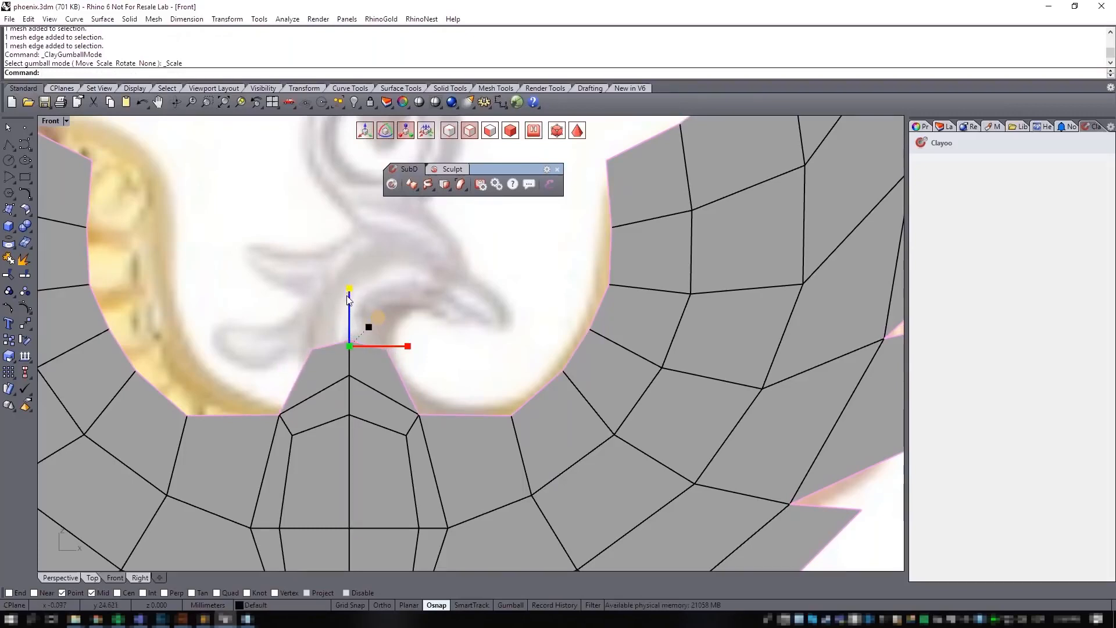
Step: Extrude the neck's two top edges upward again, flattening them and tilting them clockwise toward the beak side
key(w)
alt+drag(379, 316, 382, 282)
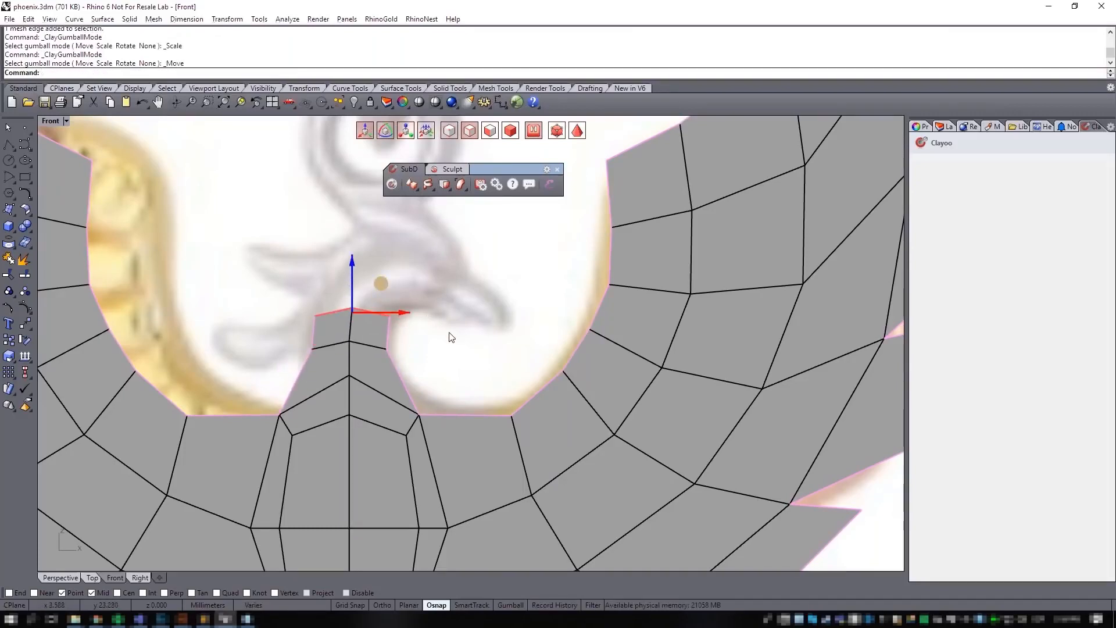
key(e)
key(r)
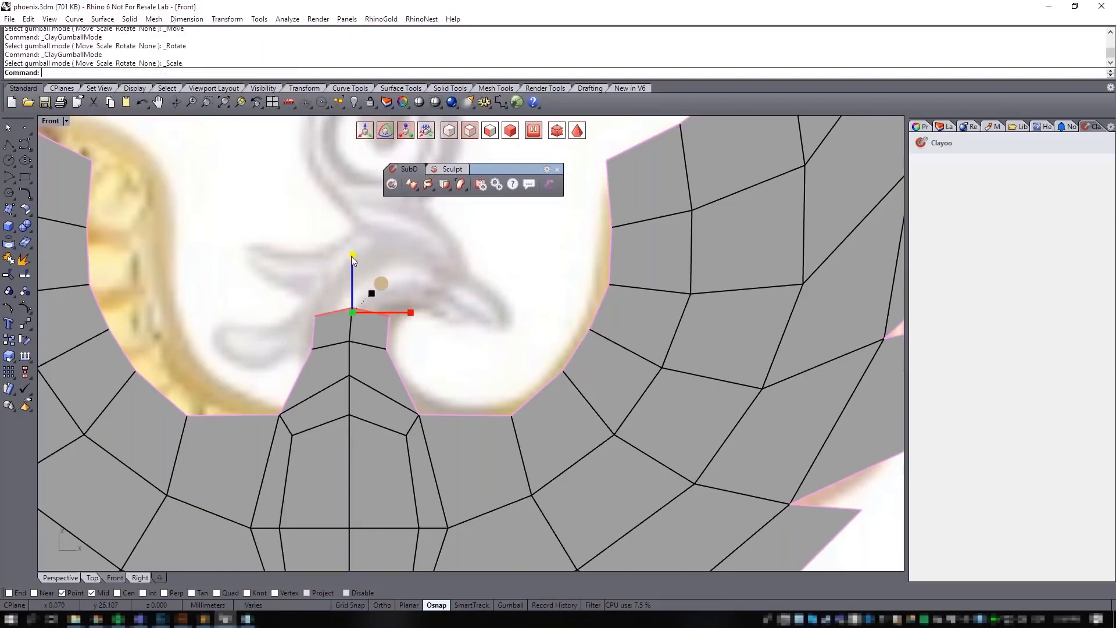
key(e)
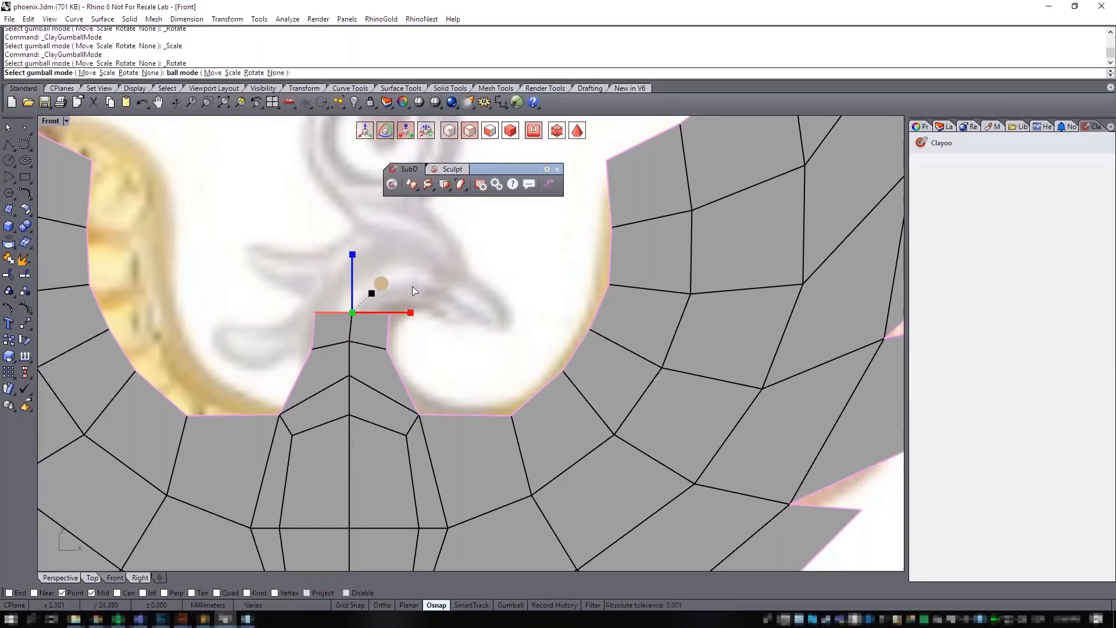
mouse_move(404, 287)
mouse_down()
mouse_move(405, 315)
mouse_move(389, 279)
mouse_up()
key(r)
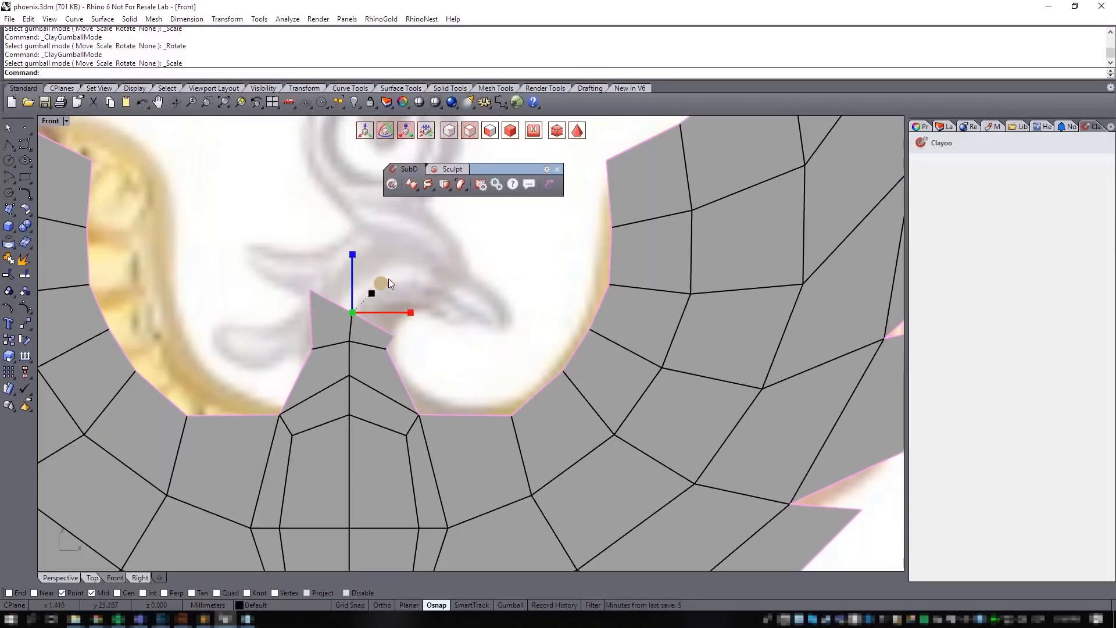
Step: Extrude the tilted neck edges up and to the right into the head, lengthening and rotating them further clockwise
key(w)
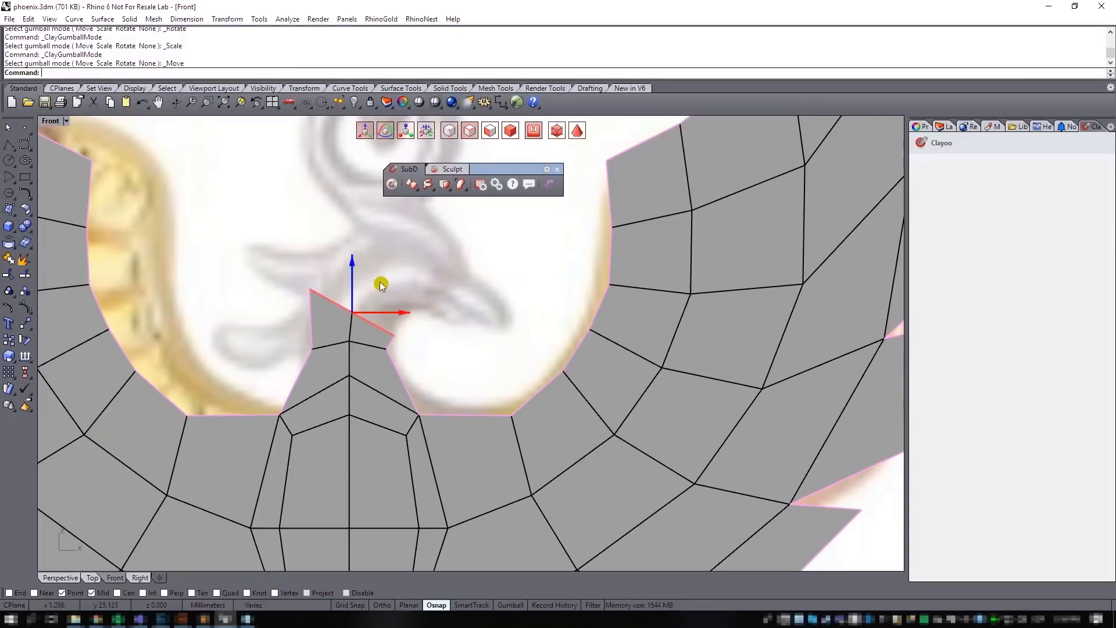
drag(377, 283, 399, 230)
key(e)
key(r)
key(w)
key(e)
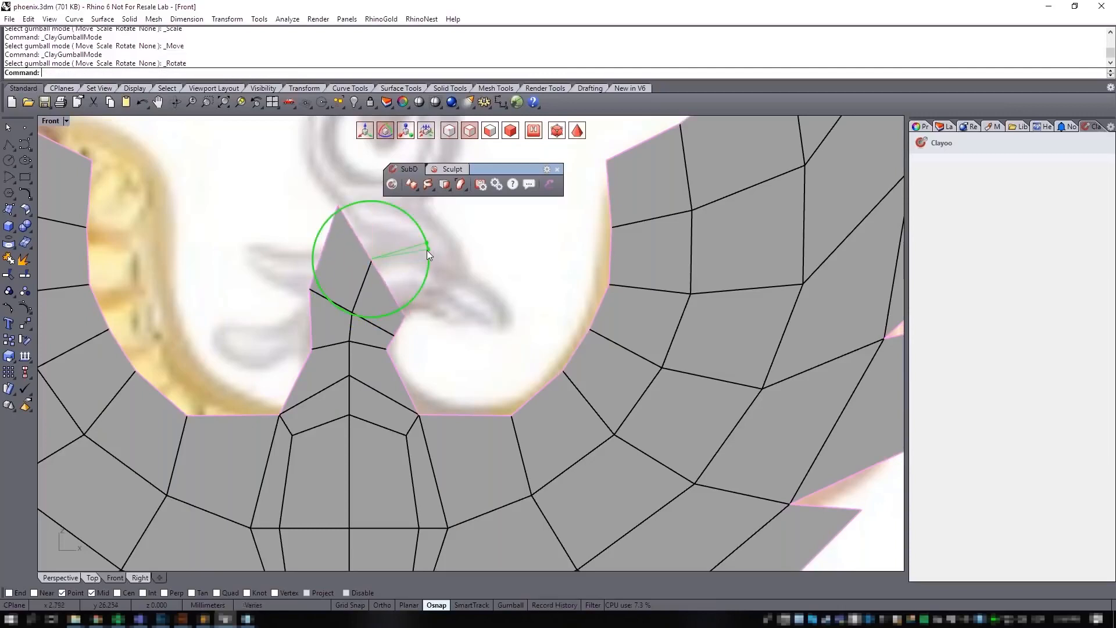
right_drag(394, 229, 299, 305)
key(w)
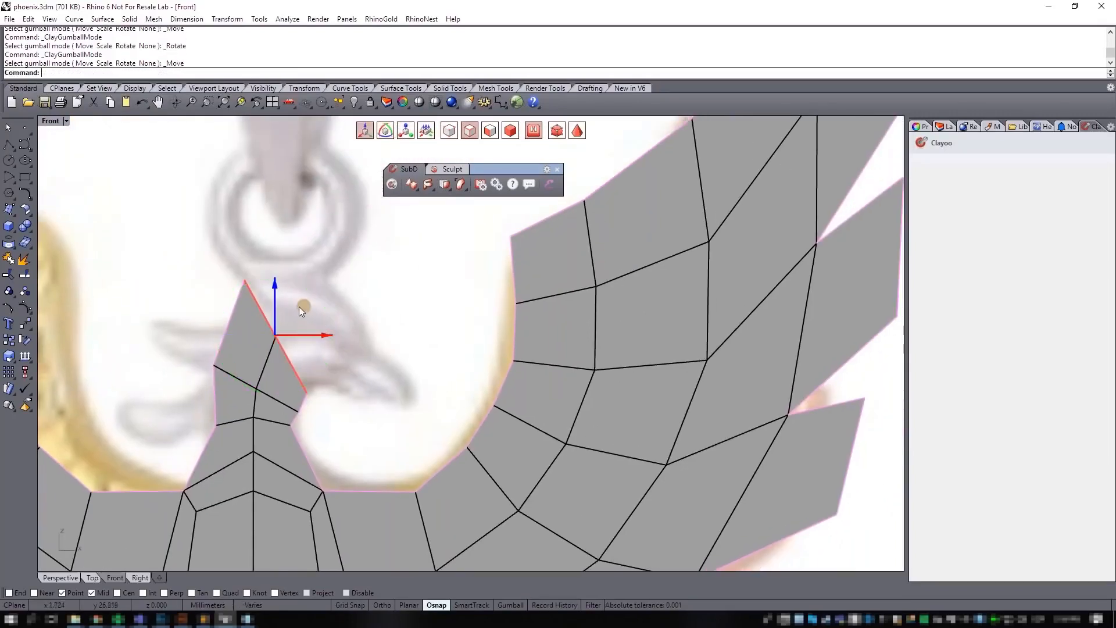
Step: Extrude the head edges twice toward the beak, rotating and scaling each new segment to follow the head's curve
drag(303, 307, 390, 326)
key(e)
key(w)
key(e)
key(w)
key(e)
key(r)
key(w)
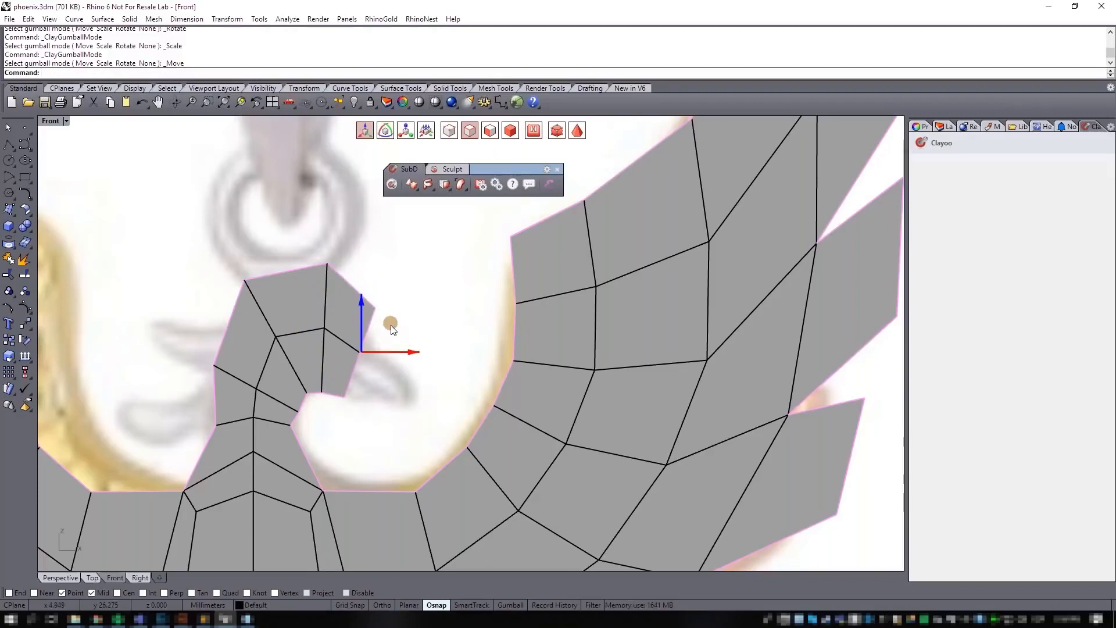
Step: Switch to vertex editing and move the inner throat vertex slightly left to match the reference curve
scroll(373, 324, down, 4)
scroll(341, 392, up, 6)
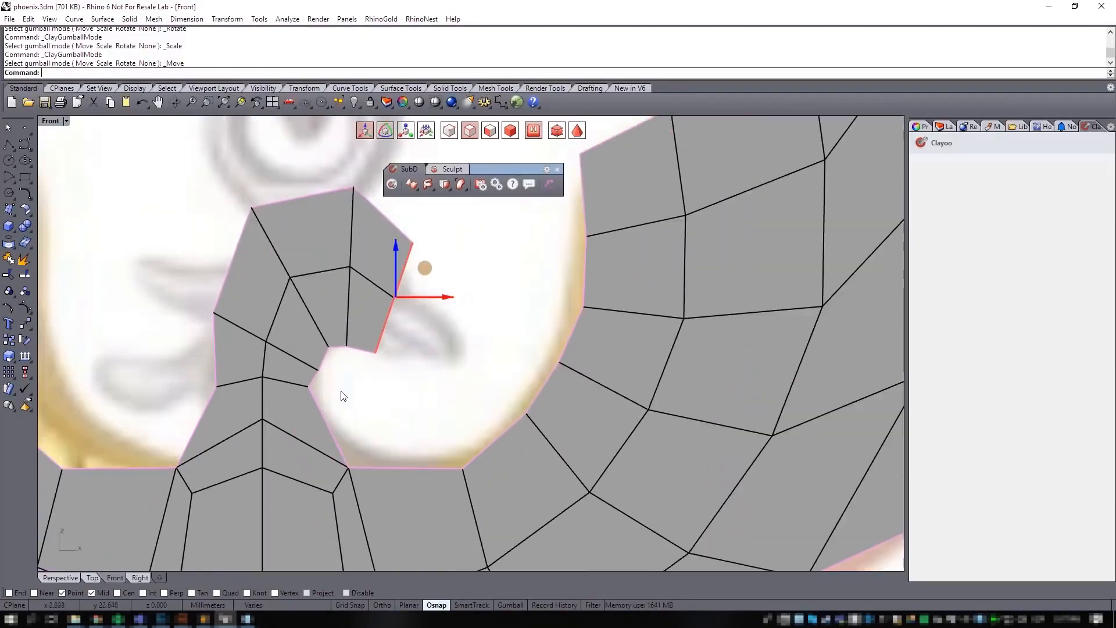
click(350, 370)
key(a)
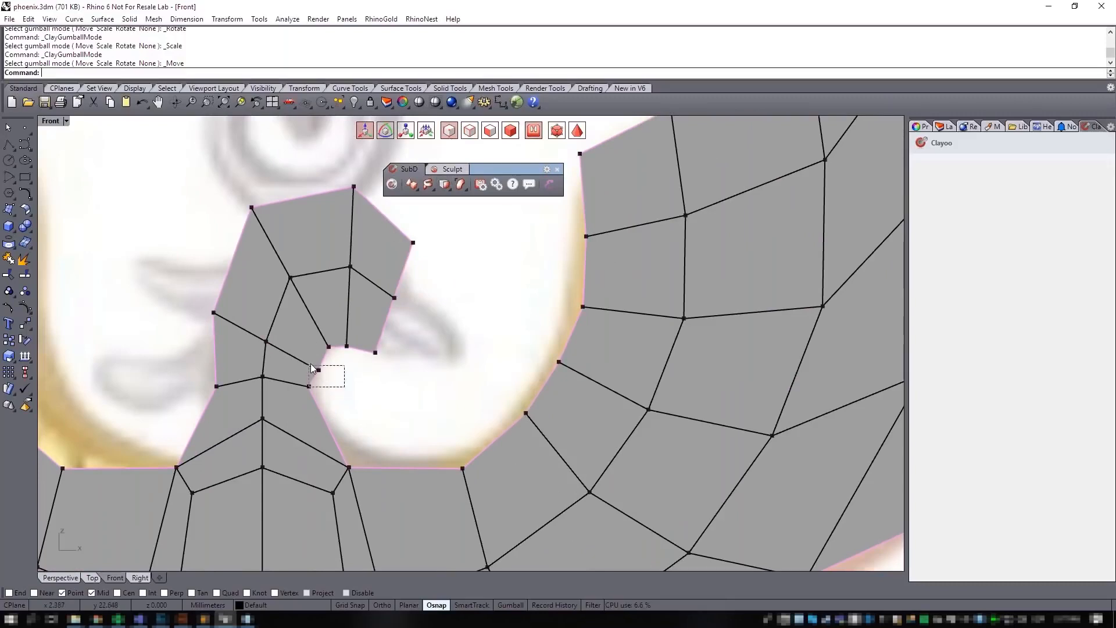
drag(311, 364, 314, 361)
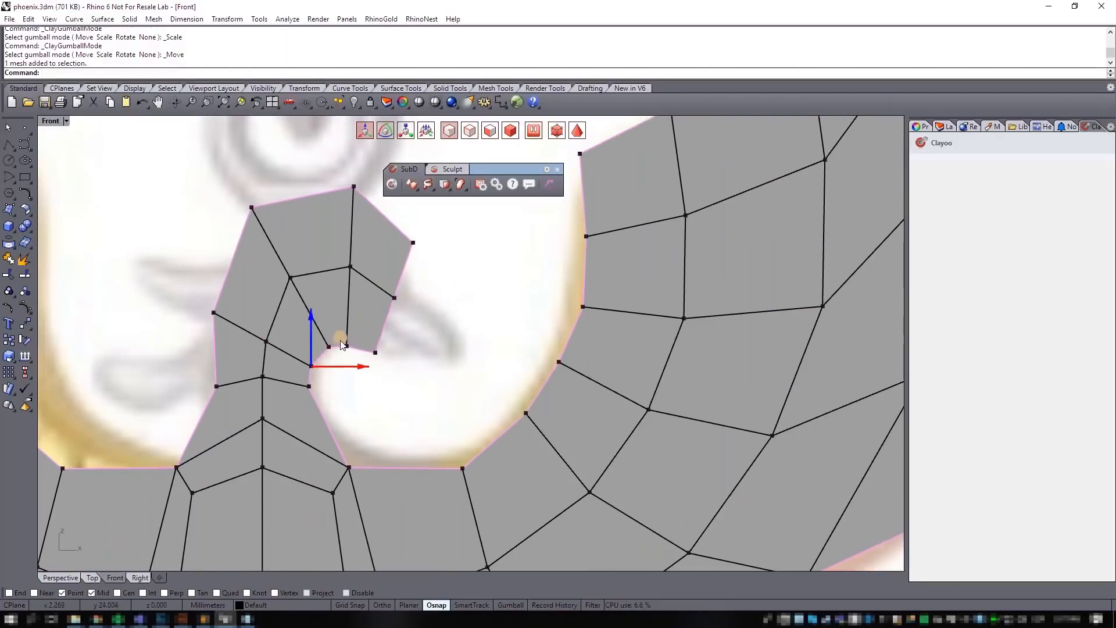
Step: Move the neck's rear vertex outward, raise the rear crown vertex slightly, and shift the throat vertex under the head left
click(214, 313)
drag(237, 288, 232, 292)
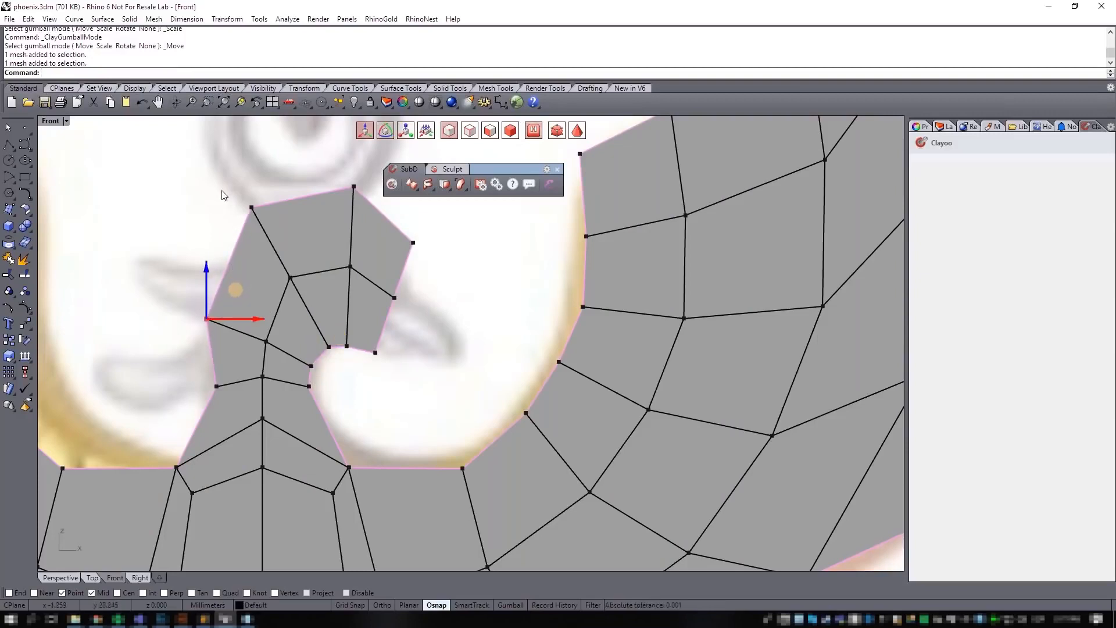
click(251, 207)
drag(278, 179, 279, 175)
drag(338, 361, 350, 317)
click(210, 254)
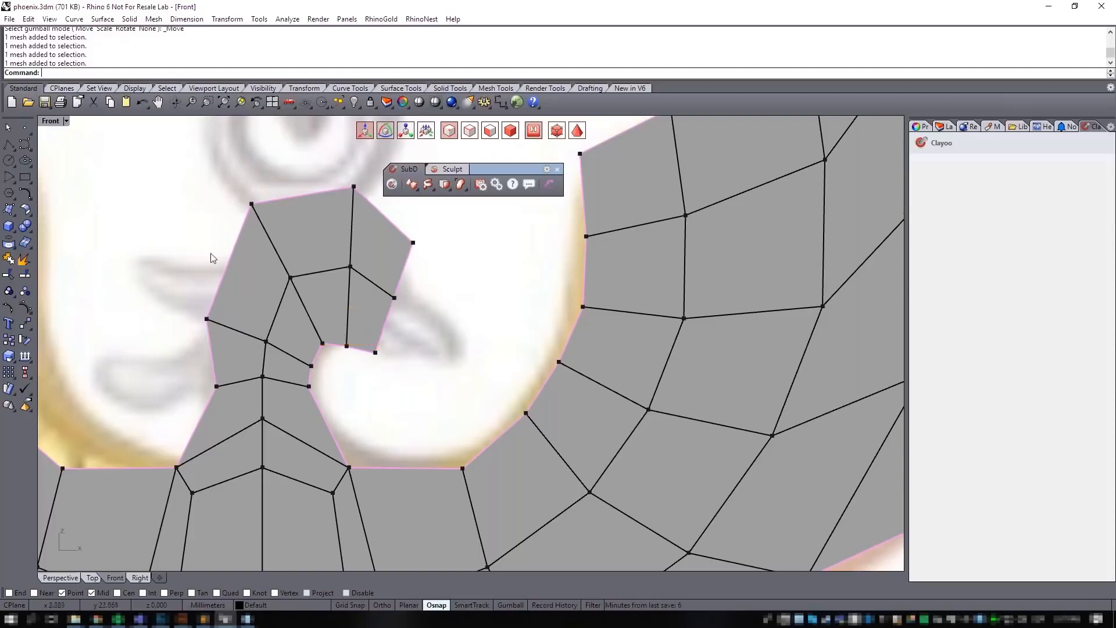
Step: Set the Front view to Wireframe display and reposition the front edge vertices of the head, lowering the uppermost one
click(62, 125)
click(81, 152)
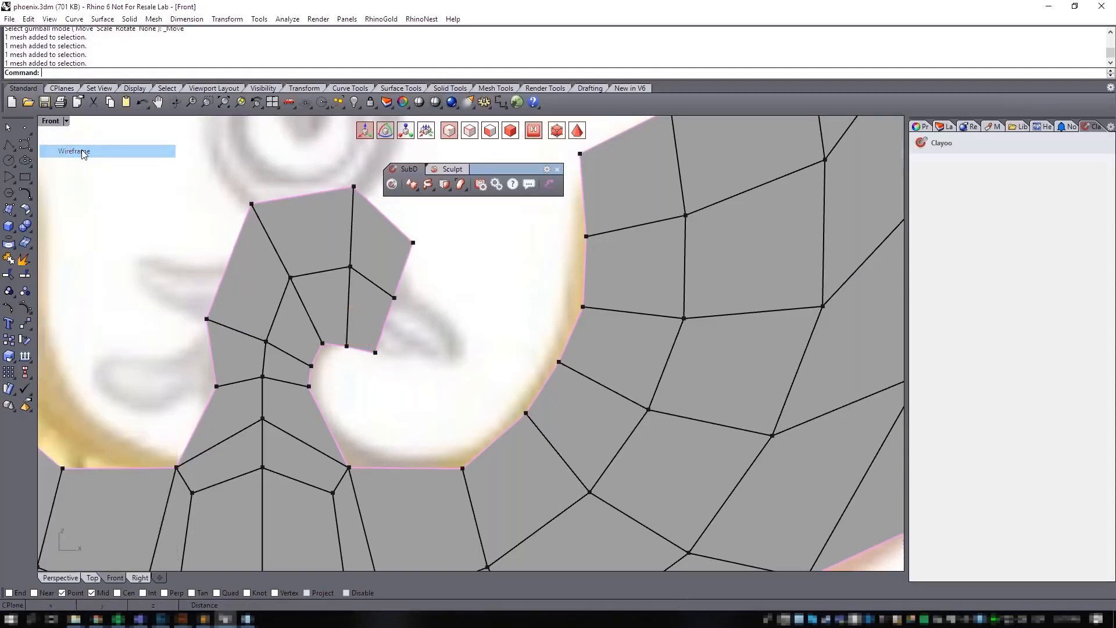
right_drag(362, 258, 321, 297)
drag(386, 293, 407, 272)
drag(375, 343, 377, 309)
drag(433, 339, 368, 259)
drag(408, 269, 411, 276)
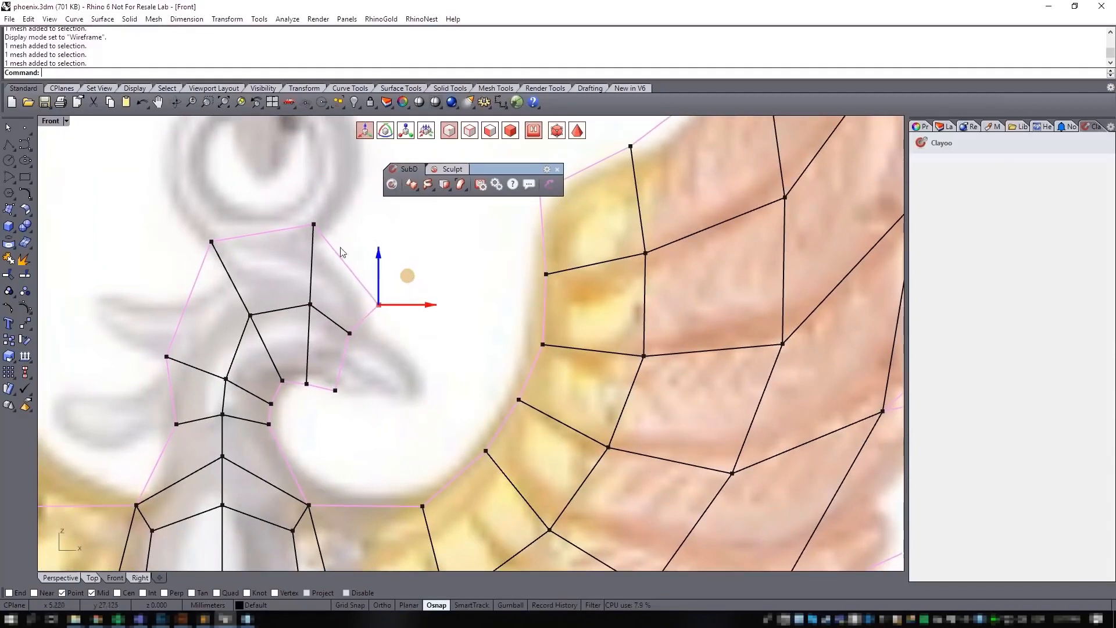
Step: Move the rear crown vertex slightly right and the front crown vertex slightly down and right to fit the head outline
click(211, 242)
drag(240, 215, 245, 216)
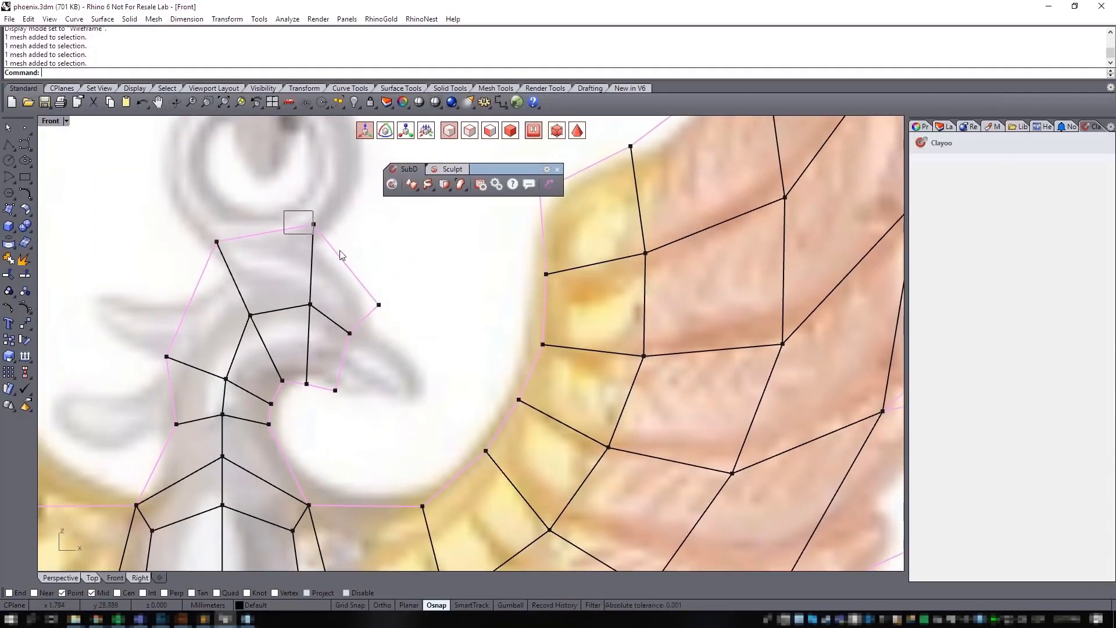
click(313, 224)
drag(344, 196, 347, 206)
Step: Raise the two vertices on the underside of the head slightly, adjust the back-of-neck vertices, and clear the selection
click(335, 390)
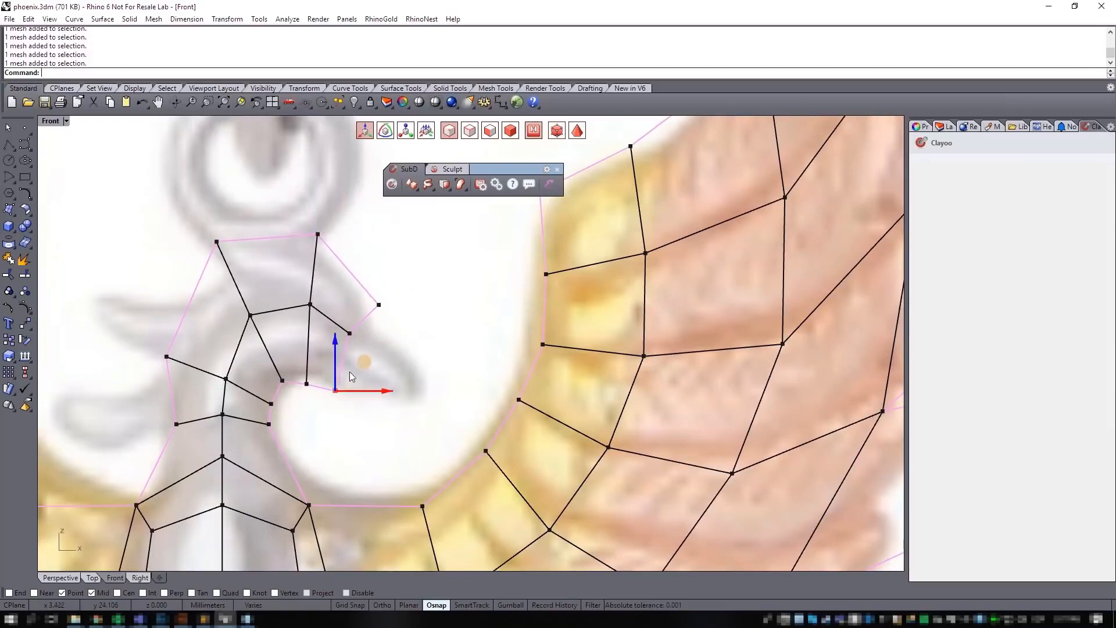
drag(361, 361, 333, 351)
click(306, 383)
scroll(288, 409, down, 2)
drag(174, 357, 224, 427)
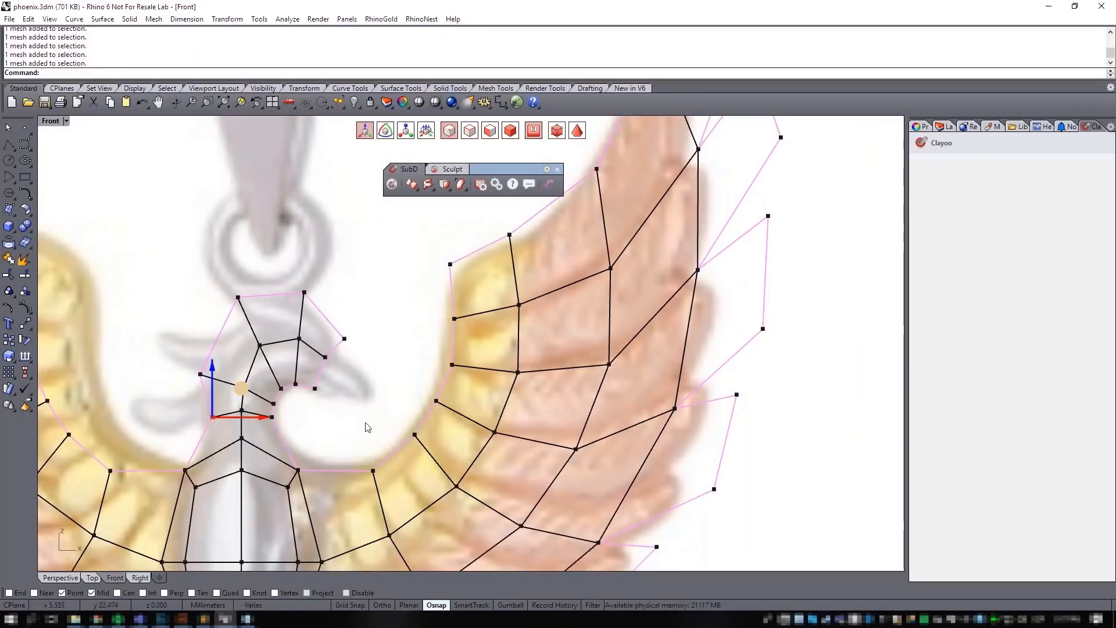
key(Escape)
Step: Switch to the Perspective view, turn on face selection for the phoenix mesh, and save the file
click(61, 577)
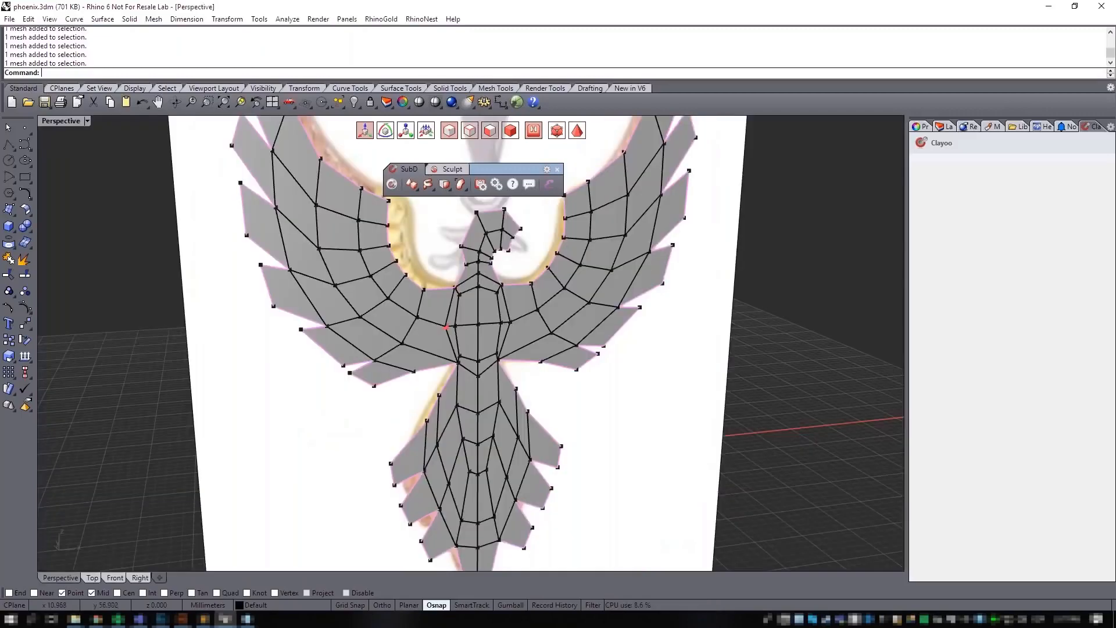
right_drag(494, 325, 472, 302)
scroll(472, 302, up, 3)
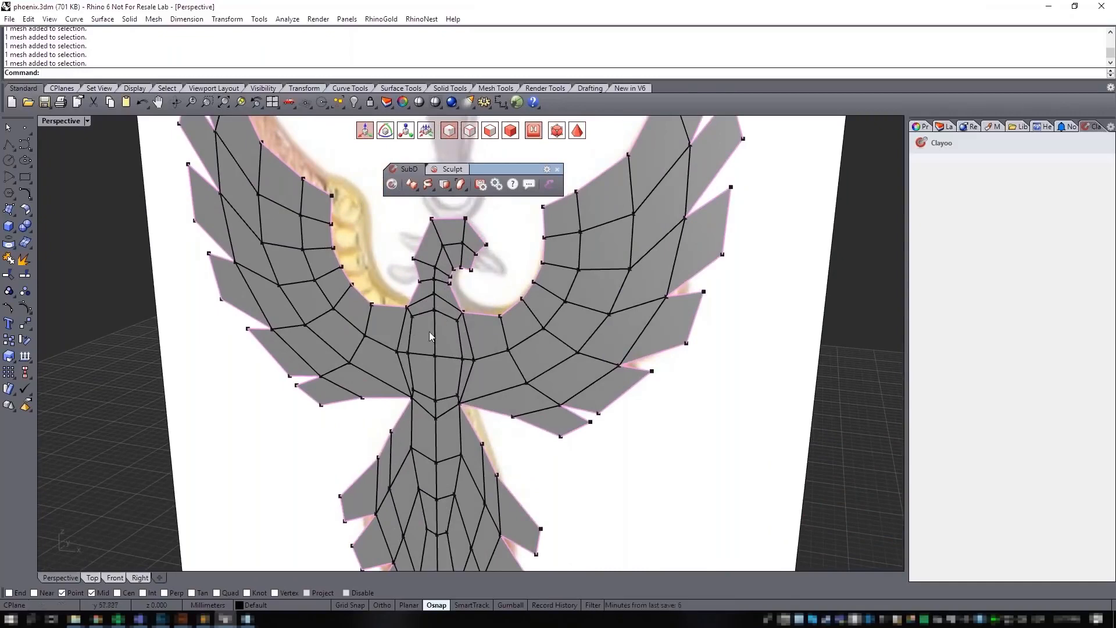
right_drag(430, 333, 467, 333)
click(491, 135)
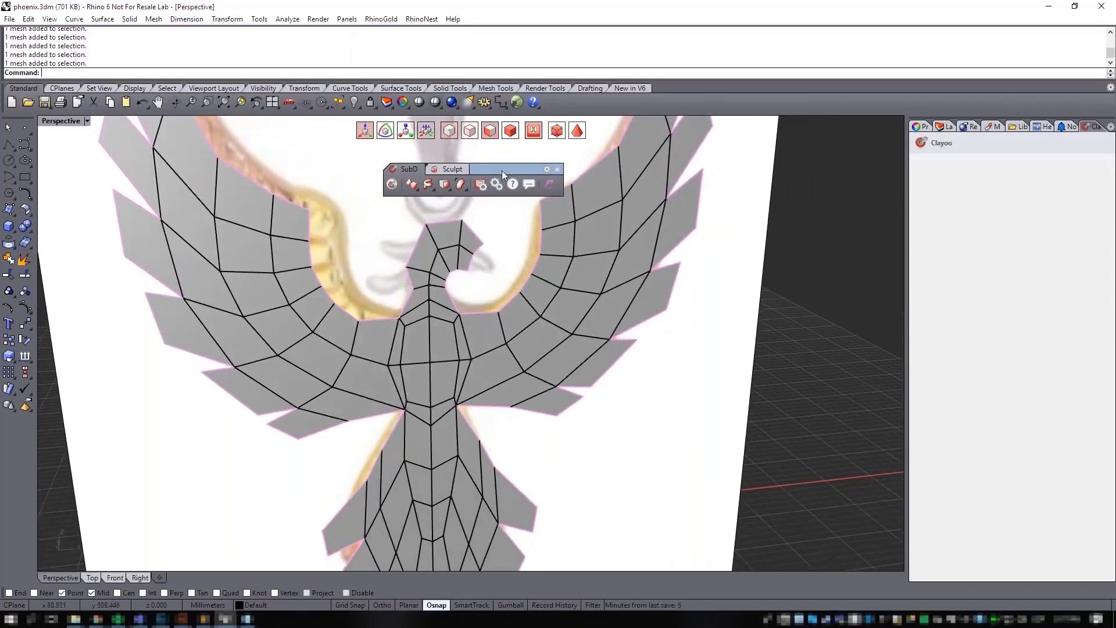
right_drag(556, 343, 517, 339)
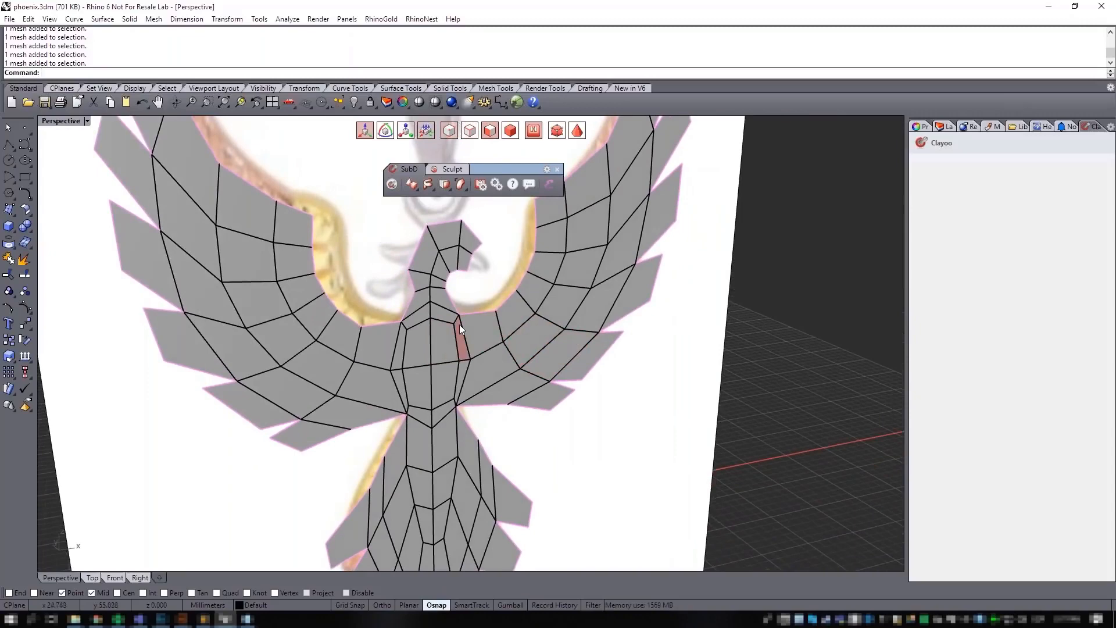
key(ctrl+s)
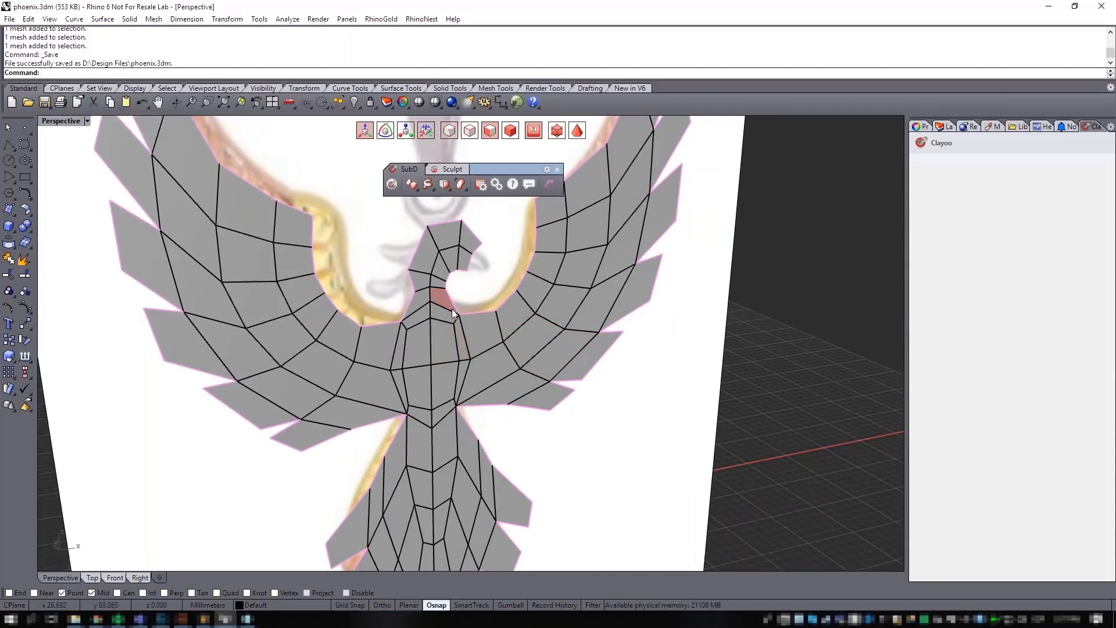
Step: Select the entire phoenix mesh as an object and shell it in Regular mode, setting the distance to about 2.06
scroll(452, 313, down, 3)
right_drag(451, 309, 486, 381)
scroll(493, 353, down, 2)
scroll(486, 382, up, 2)
click(511, 132)
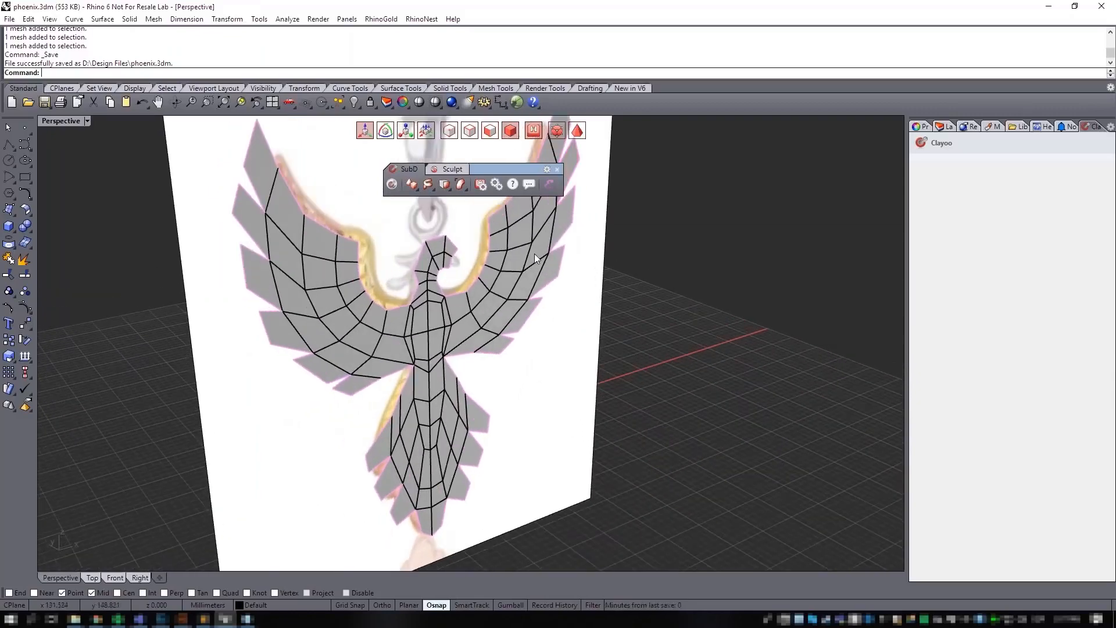
click(479, 322)
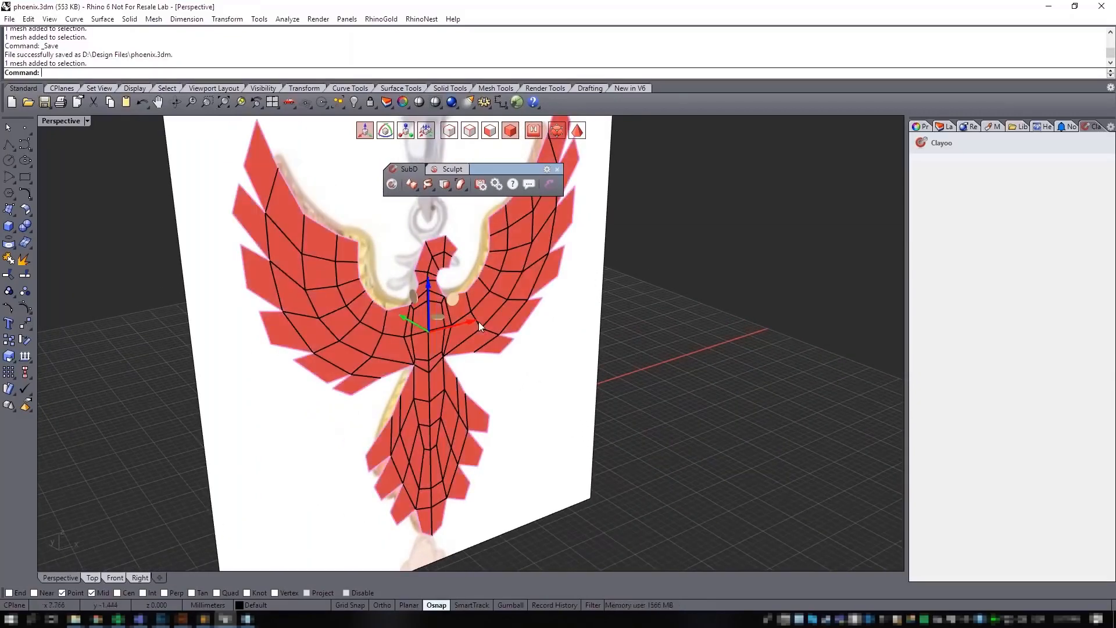
click(451, 191)
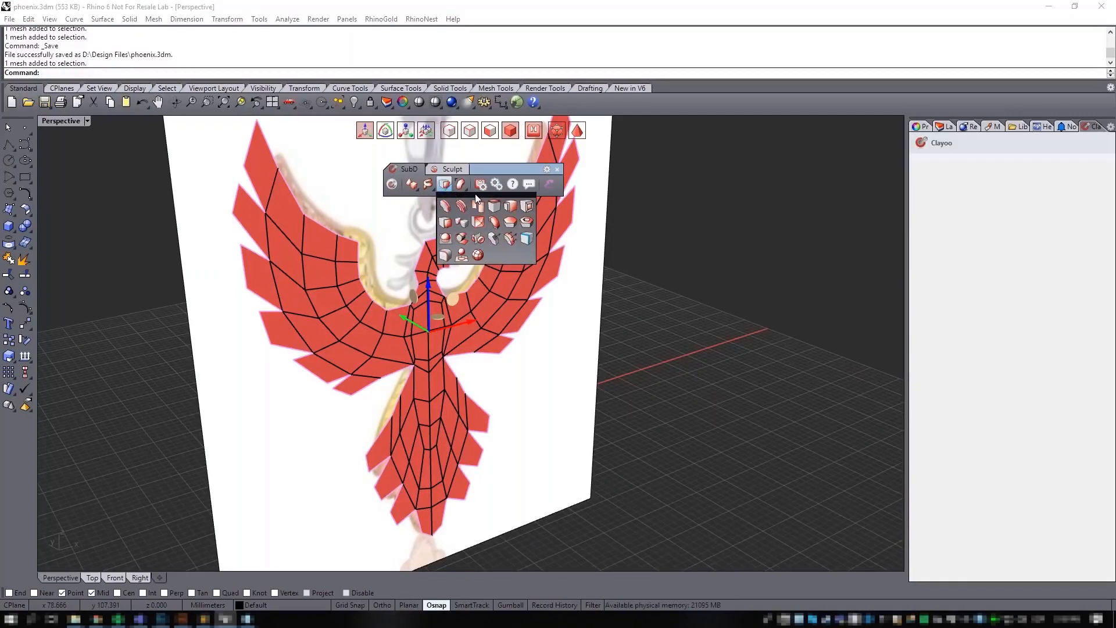
click(526, 222)
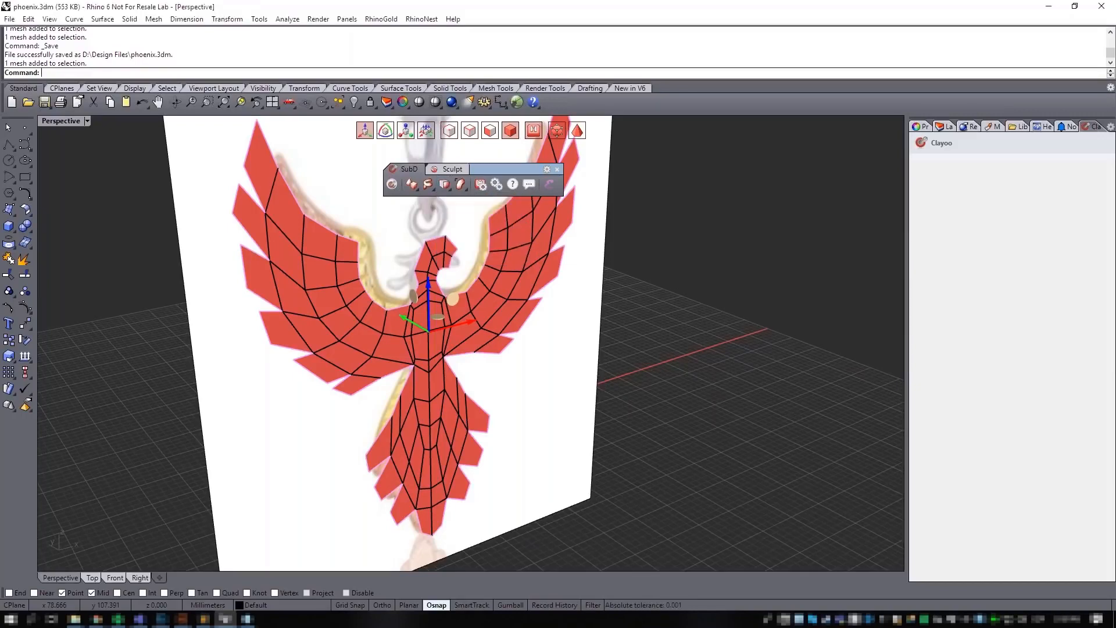
mouse_move(453, 334)
right_down()
mouse_move(523, 339)
mouse_move(452, 334)
right_up()
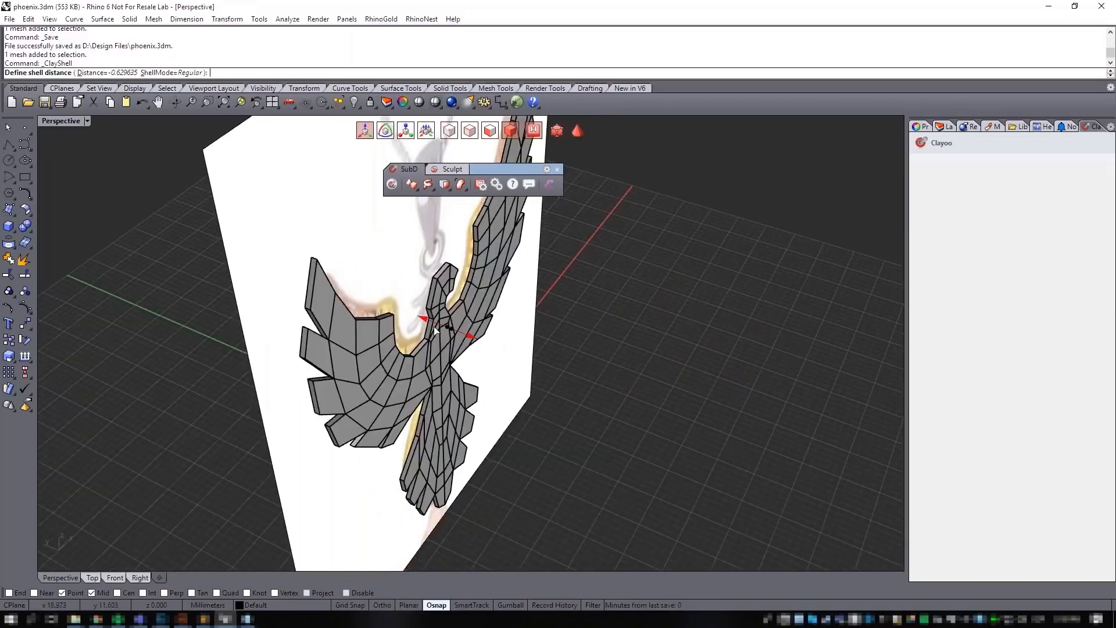
scroll(434, 330, up, 3)
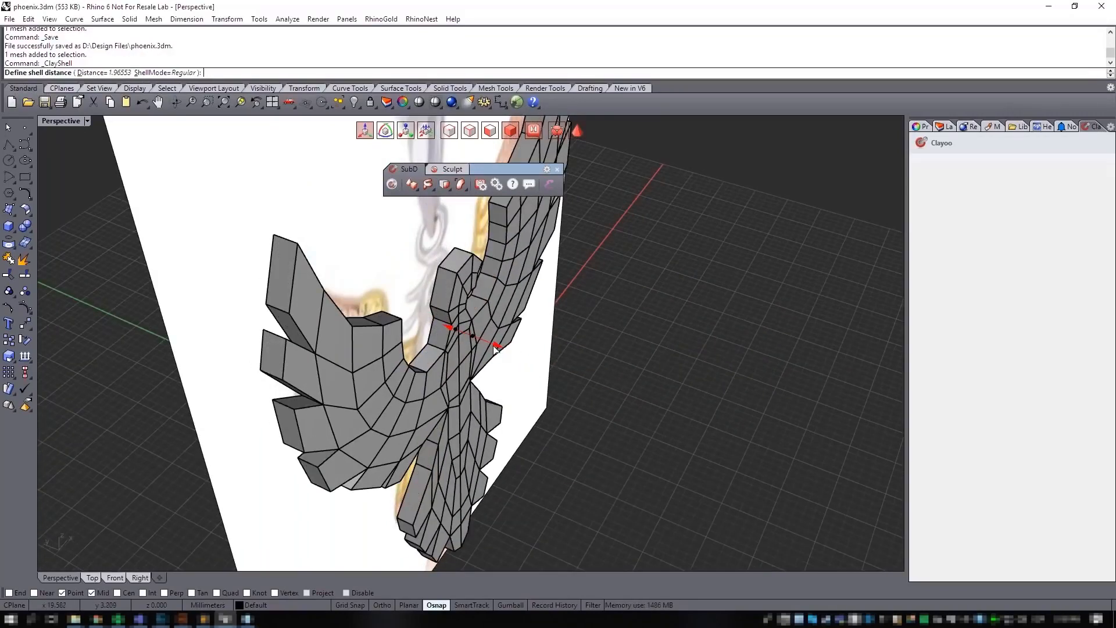
drag(496, 345, 505, 349)
right_drag(558, 366, 552, 372)
drag(490, 349, 485, 346)
mouse_move(531, 369)
right_down()
mouse_move(457, 343)
mouse_move(515, 357)
right_up()
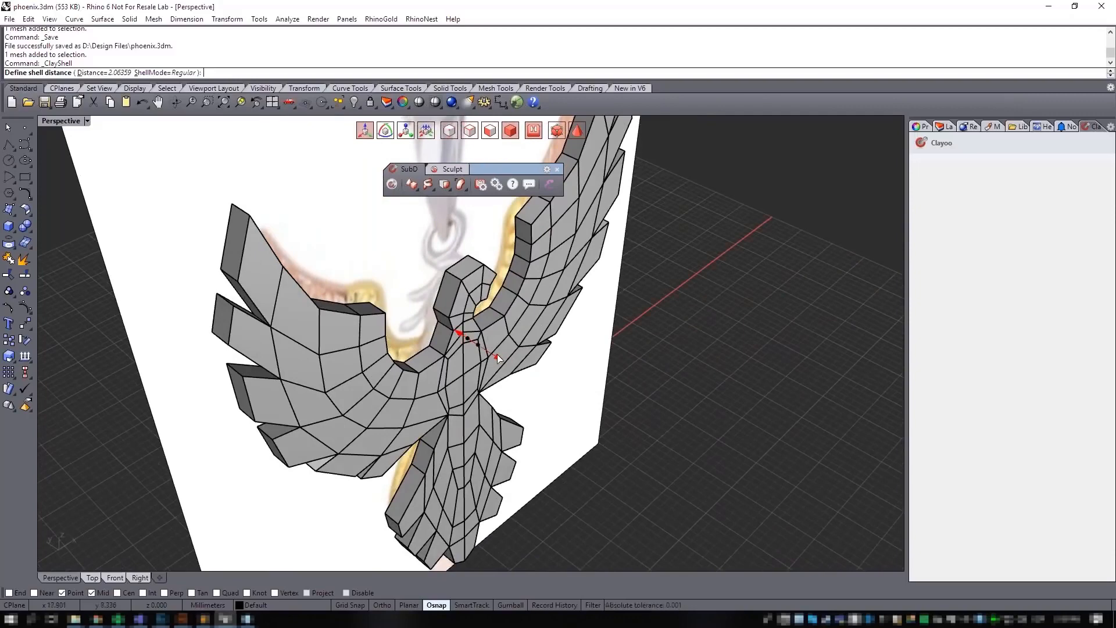
Step: Increase the shell distance to 2.9849 and apply the shell to the phoenix mesh
drag(498, 358, 495, 356)
mouse_move(500, 361)
right_down()
mouse_move(523, 367)
mouse_move(495, 352)
right_up()
drag(503, 351, 521, 358)
right_drag(538, 363, 507, 351)
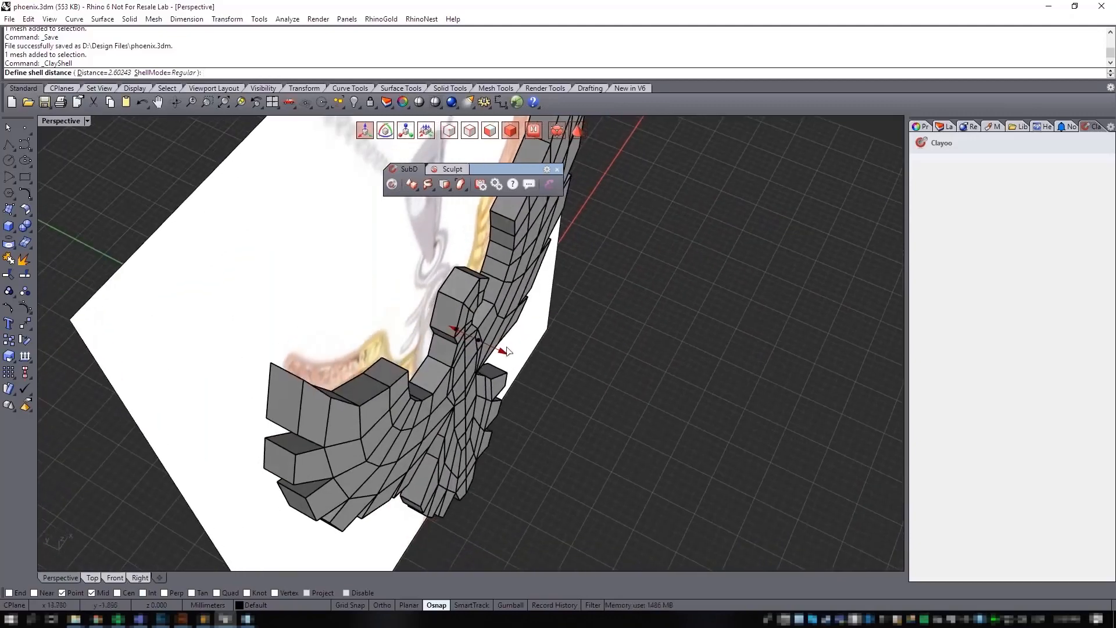
right_drag(421, 364, 401, 347)
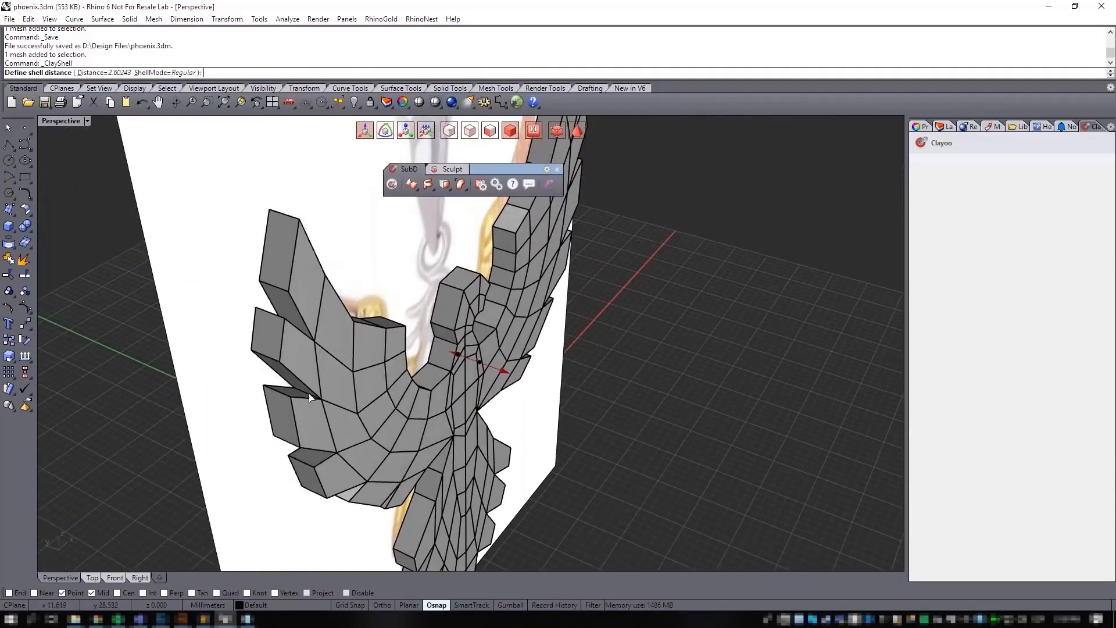
right_drag(517, 272, 509, 347)
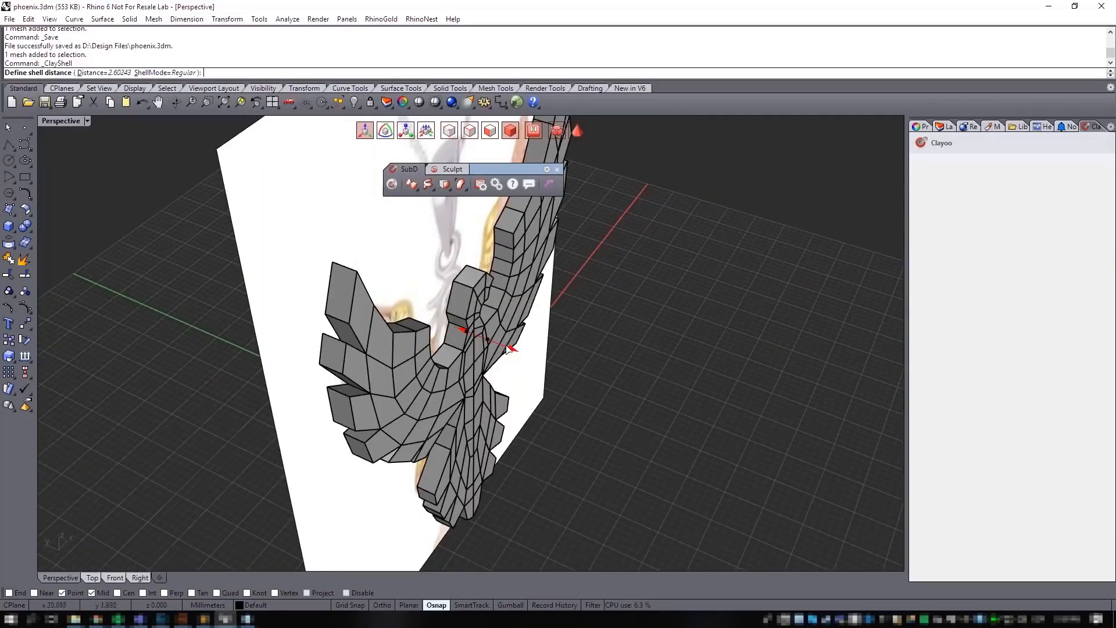
right_drag(591, 354, 390, 319)
click(526, 323)
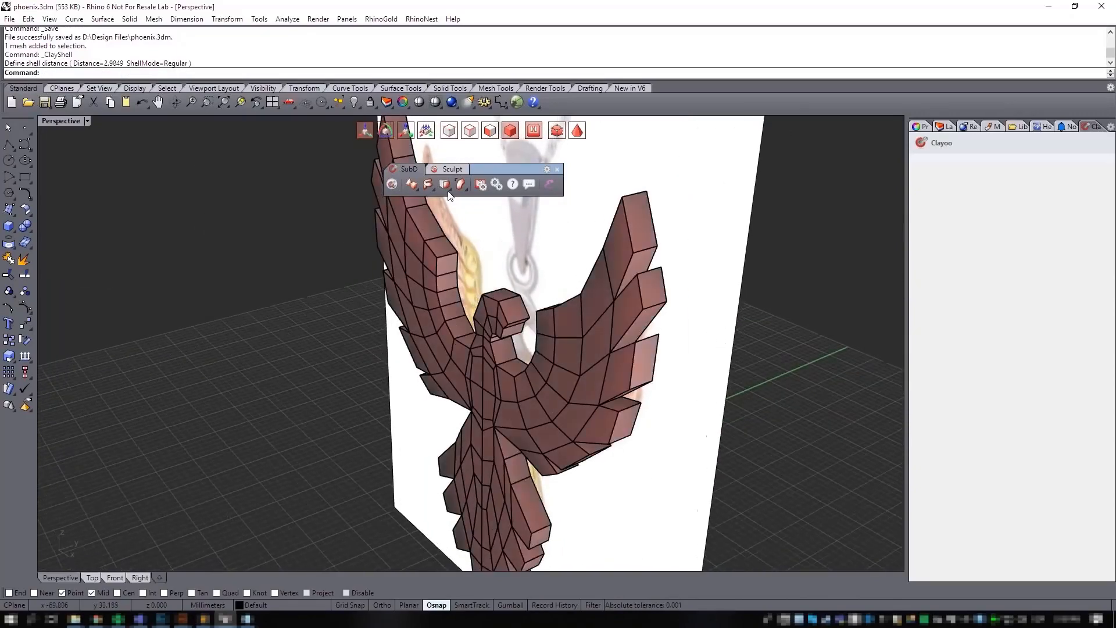
Step: Turn on face selection and select the complete loop of side faces running around the thickened phoenix's outline
click(490, 132)
right_drag(639, 226, 692, 281)
scroll(645, 324, up, 3)
click(644, 326)
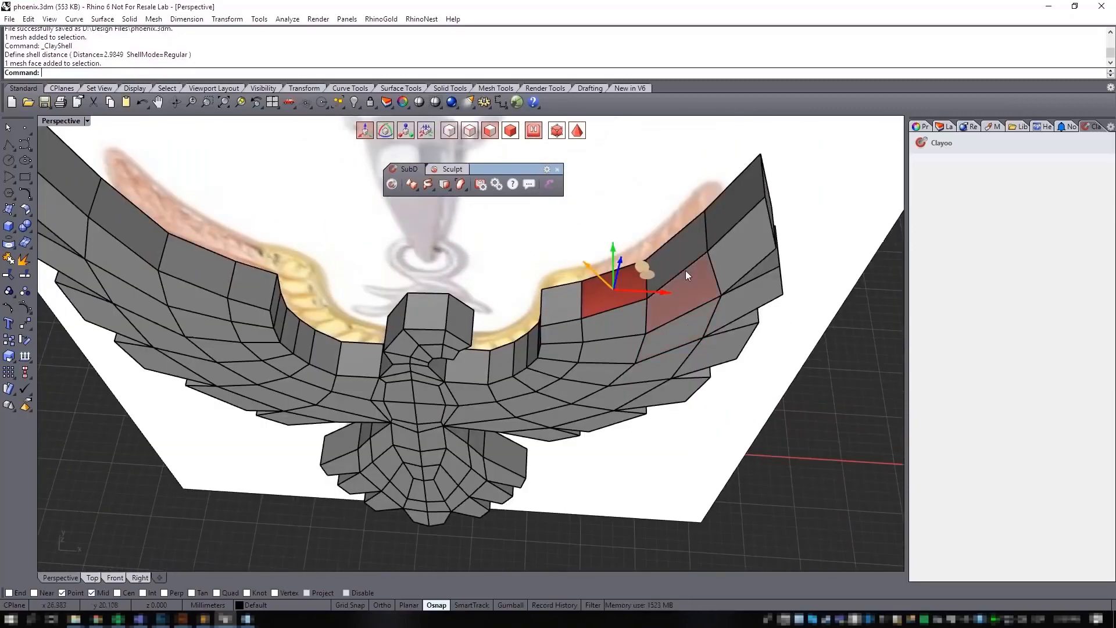
shift+double_click(664, 271)
right_drag(654, 350, 605, 249)
right_drag(594, 358, 594, 292)
scroll(594, 292, up, 5)
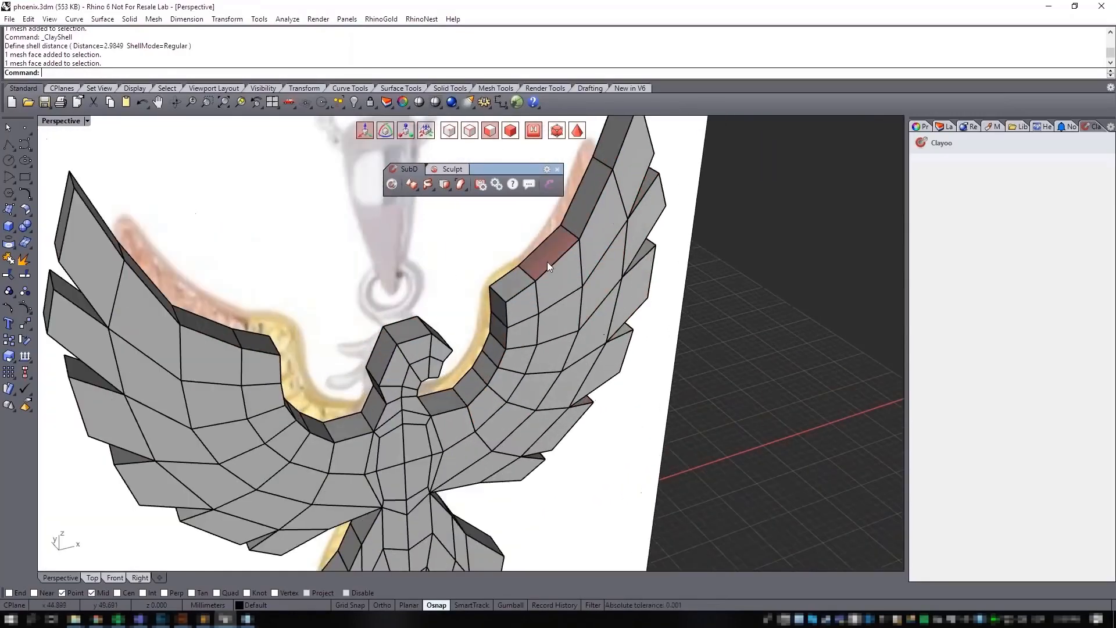
ctrl+shift+click(552, 257)
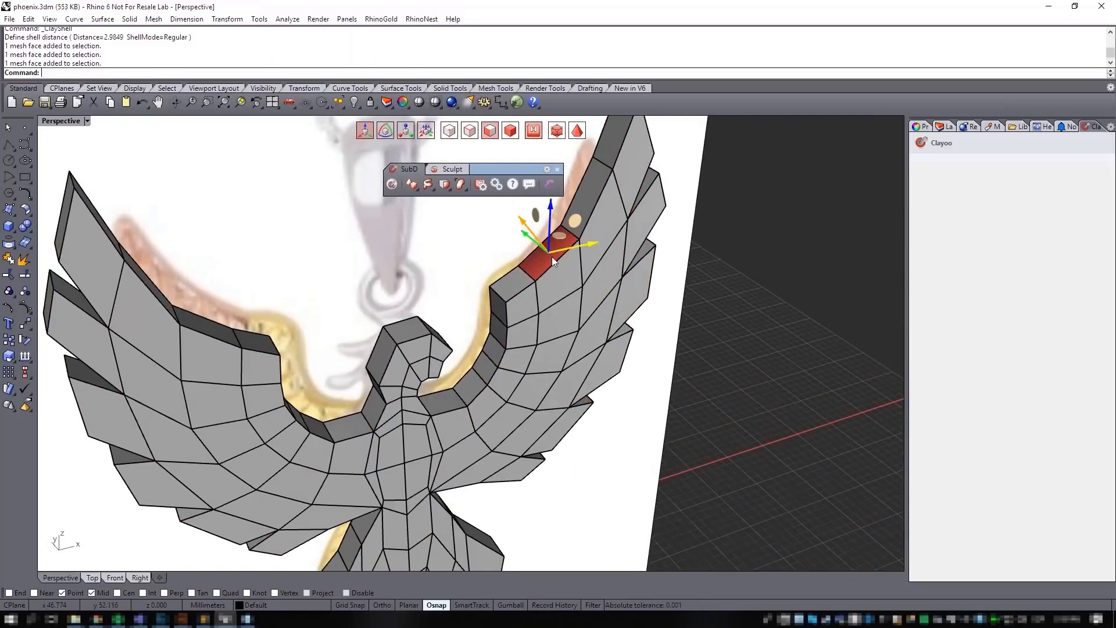
ctrl+shift+click(594, 191)
shift+double_click(594, 191)
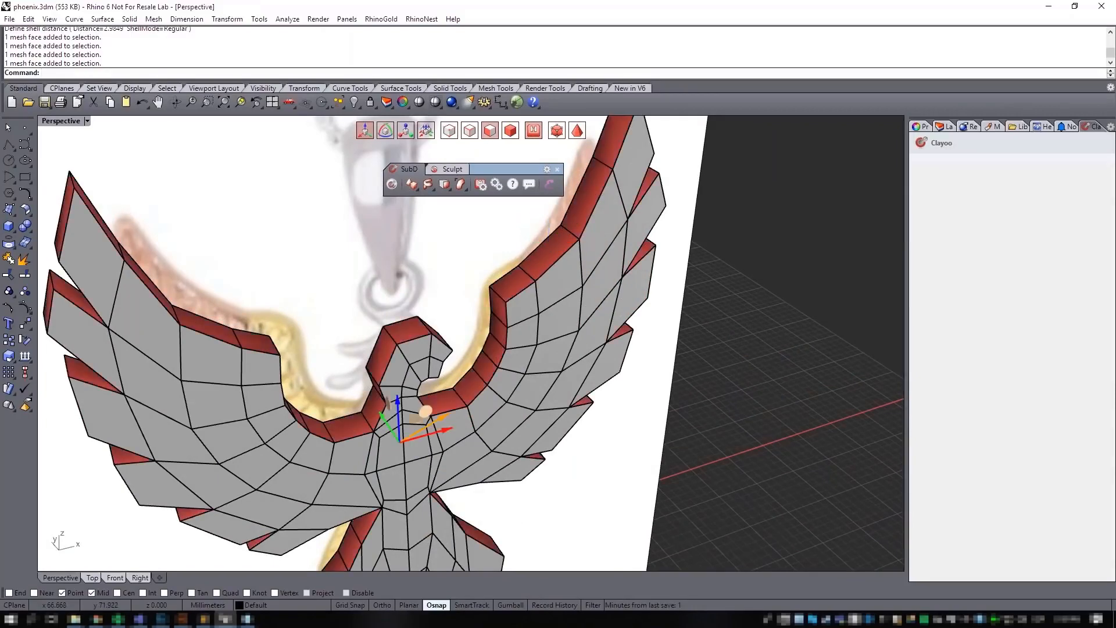
Step: Scale the selected side-face loop down along the Y axis to thin the phoenix's outer edges
scroll(546, 232, down, 5)
right_drag(503, 372, 587, 392)
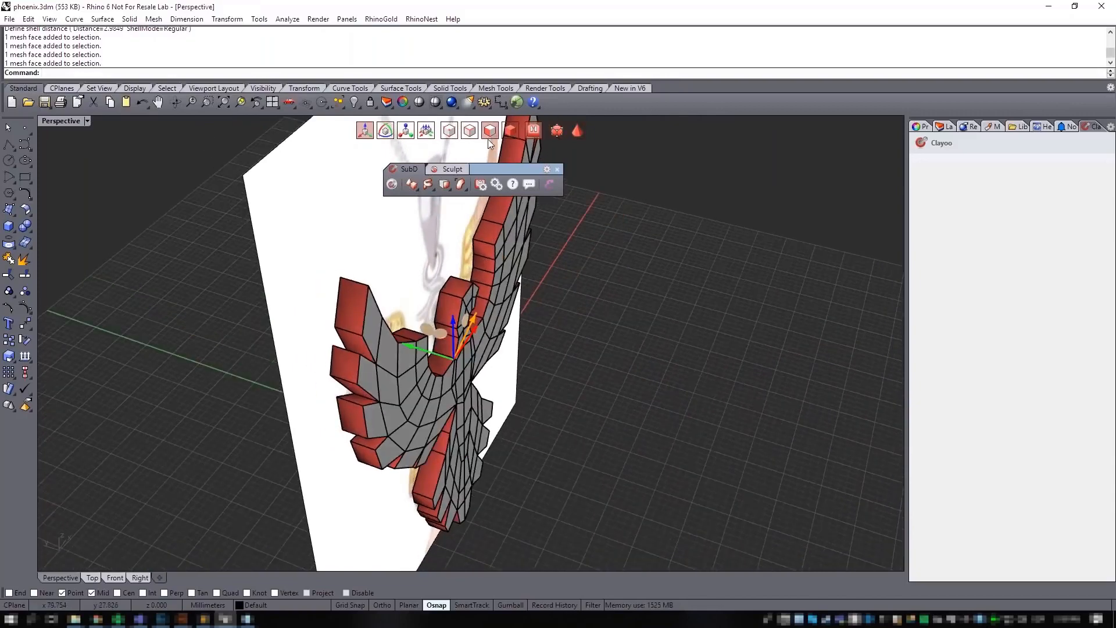
click(408, 136)
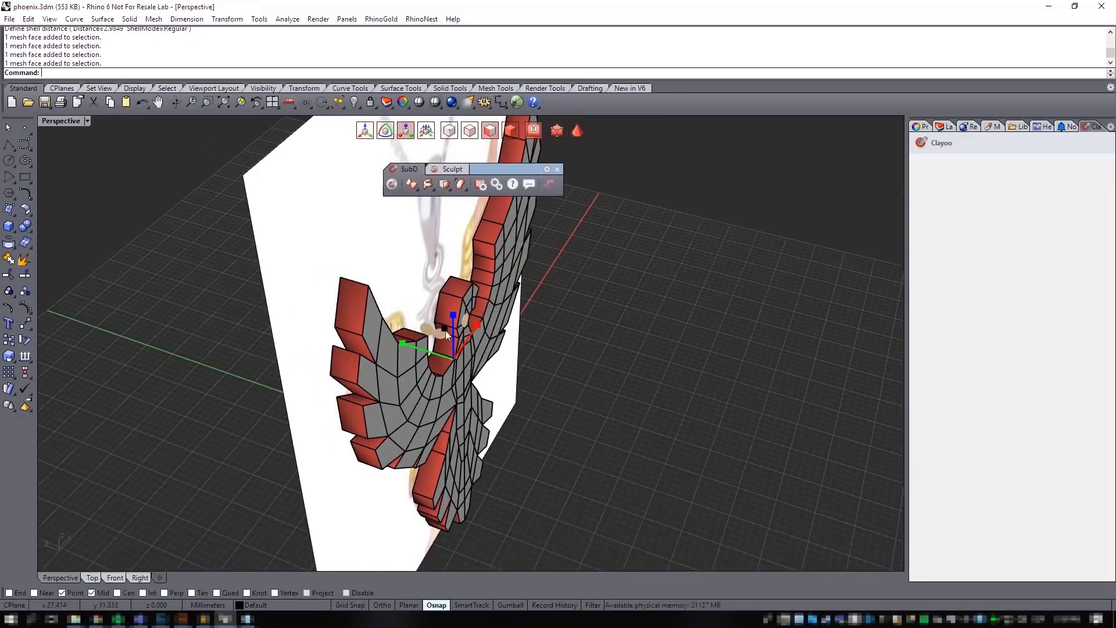
right_drag(386, 348, 404, 330)
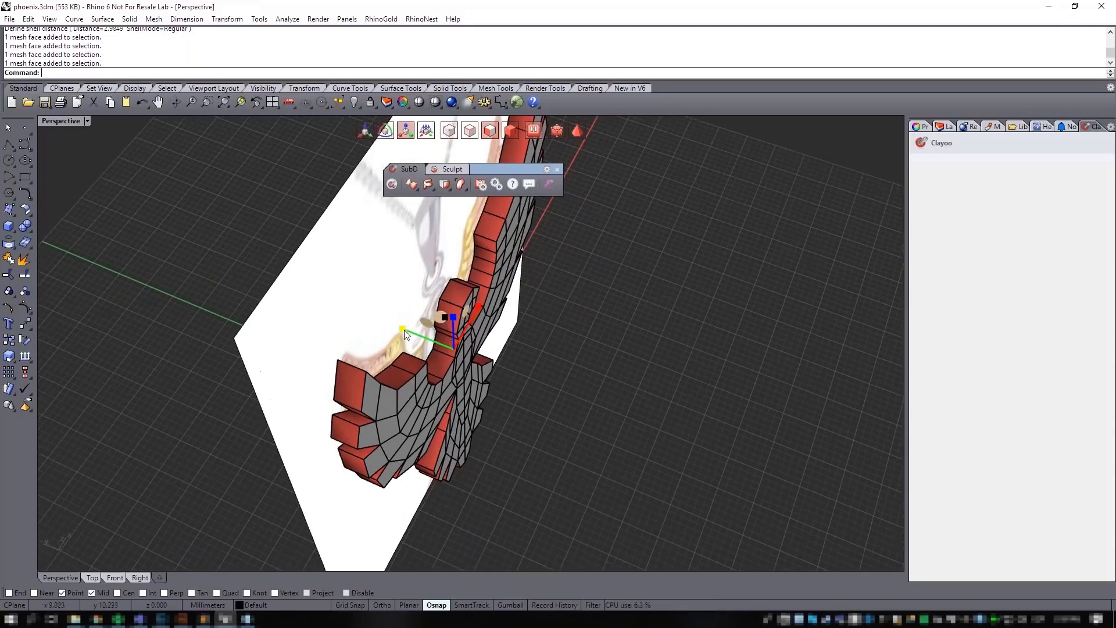
drag(405, 330, 426, 343)
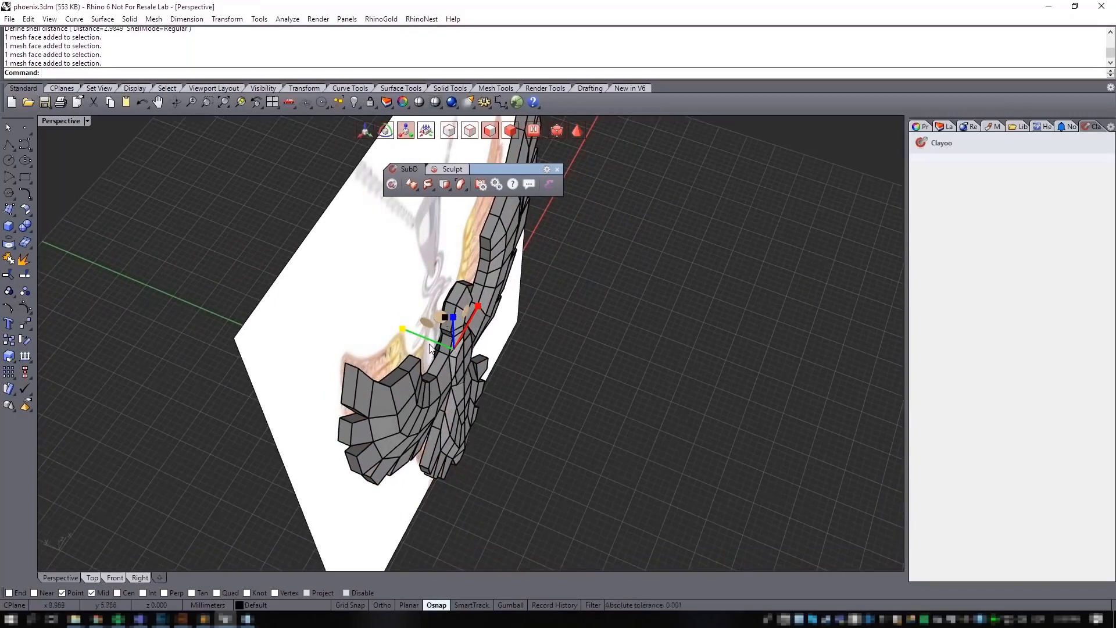
right_drag(534, 371, 325, 340)
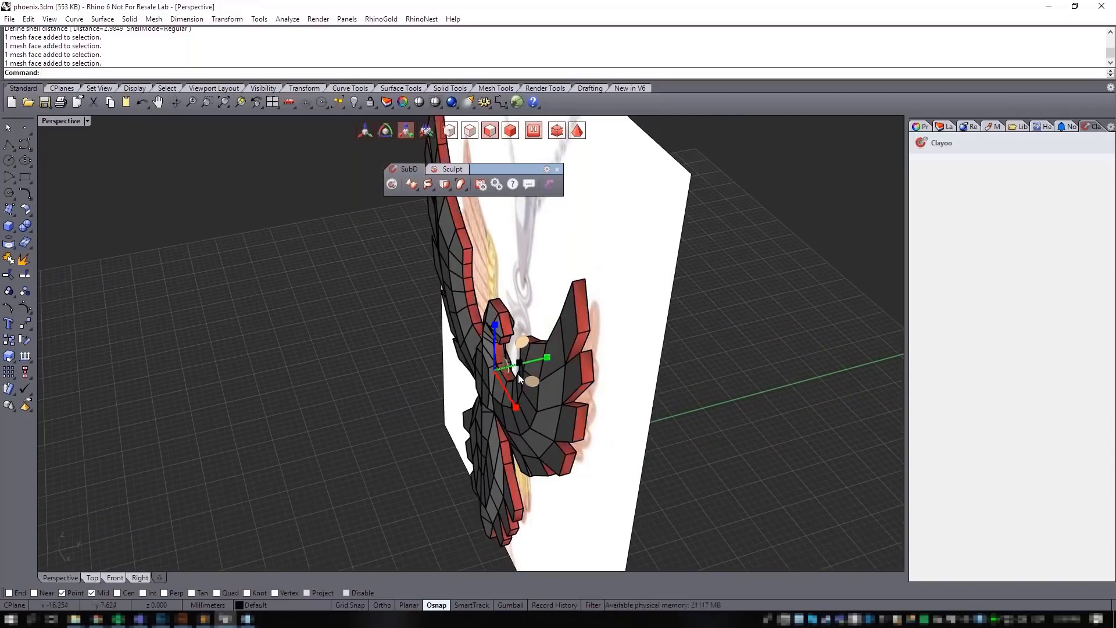
Step: Select the central faces of the phoenix's chest and move them outward along the Y axis
right_drag(519, 378, 459, 356)
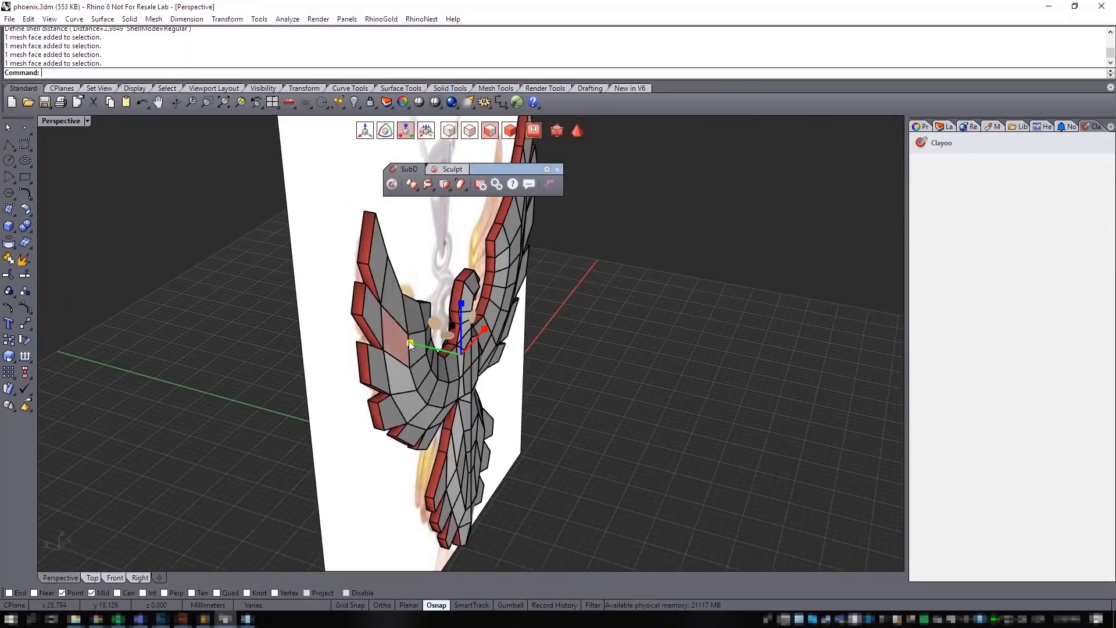
right_drag(613, 384, 496, 336)
scroll(482, 372, up, 5)
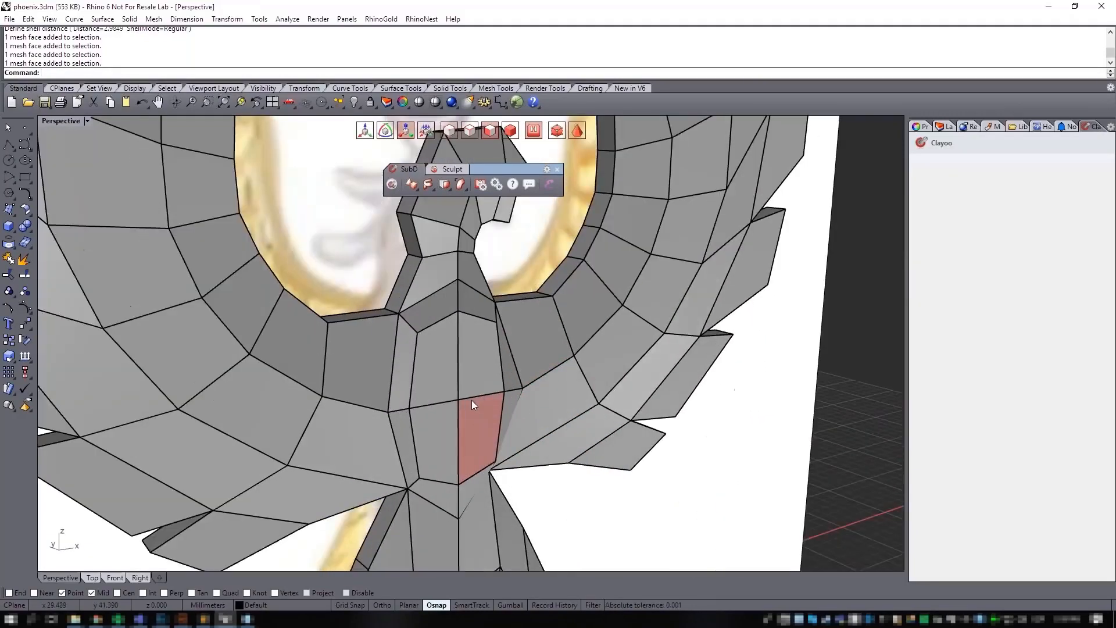
right_drag(472, 400, 530, 369)
click(440, 296)
shift+click(400, 334)
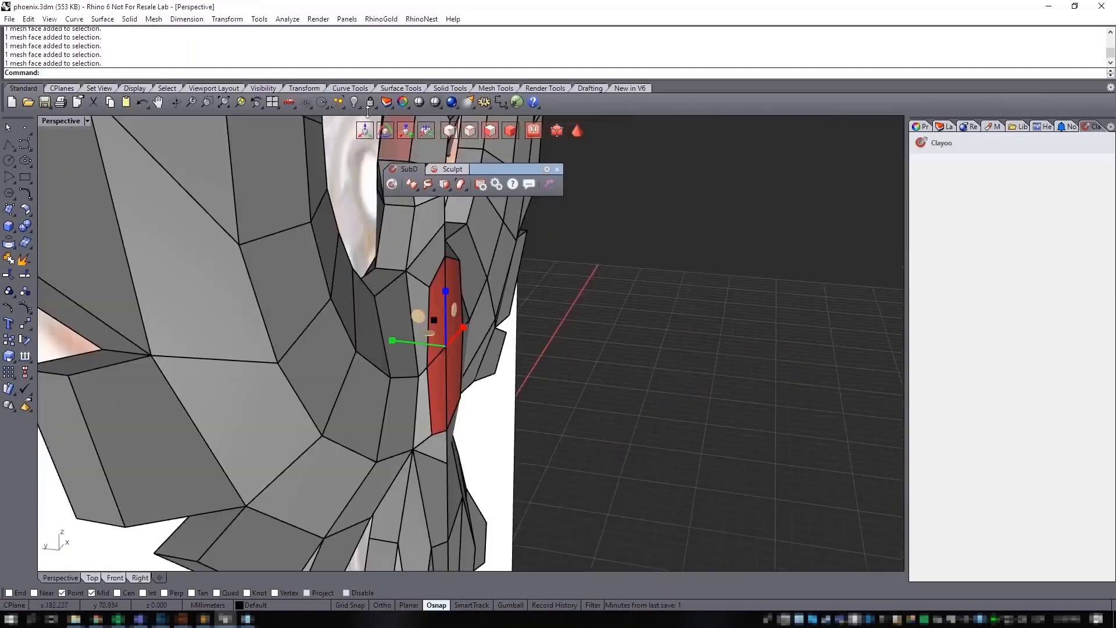
click(366, 132)
drag(410, 344, 423, 344)
click(629, 439)
Step: Switch to vertex editing and move the chest's middle vertex outward along the Y axis
click(454, 130)
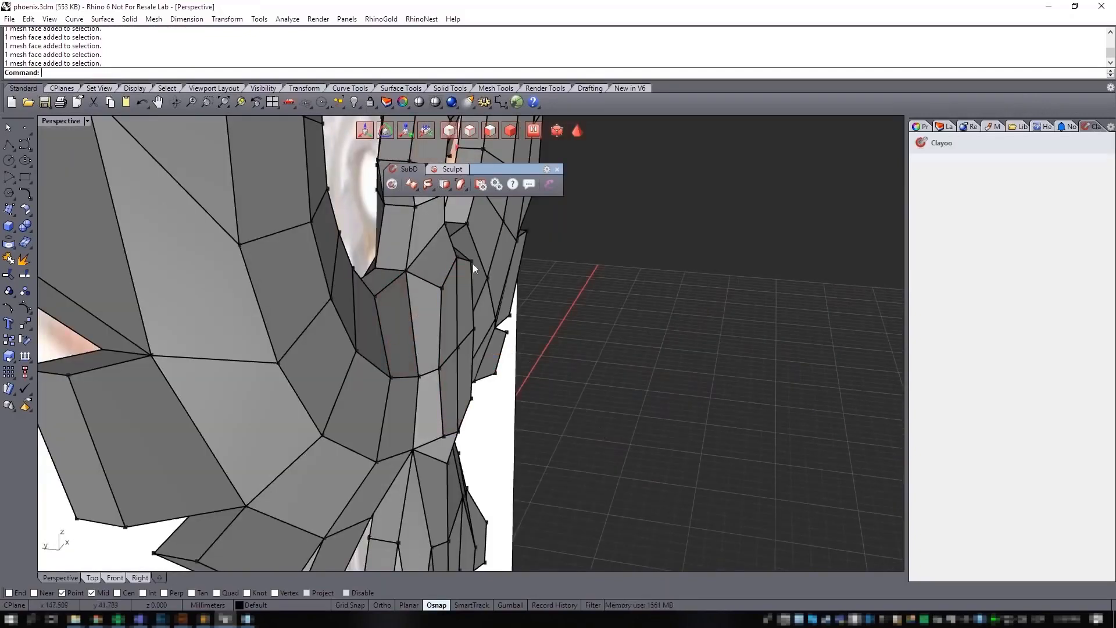
click(461, 347)
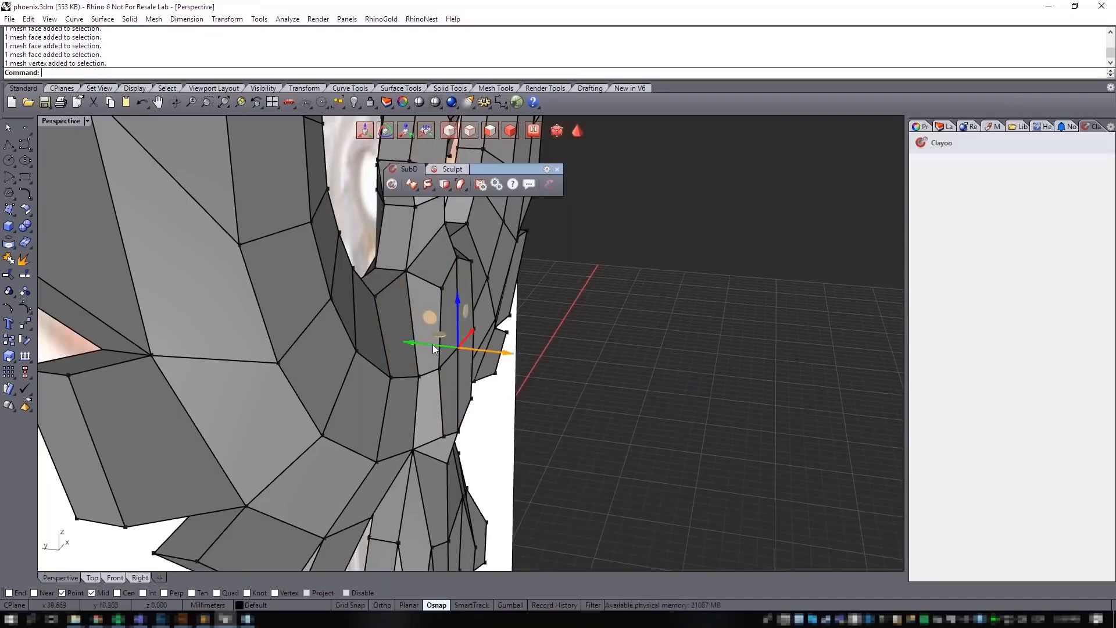
drag(433, 344, 456, 347)
Step: Select the four central faces on the chest of the phoenix mesh
mouse_move(455, 347)
right_down()
mouse_move(545, 359)
mouse_move(507, 360)
mouse_move(507, 165)
right_up()
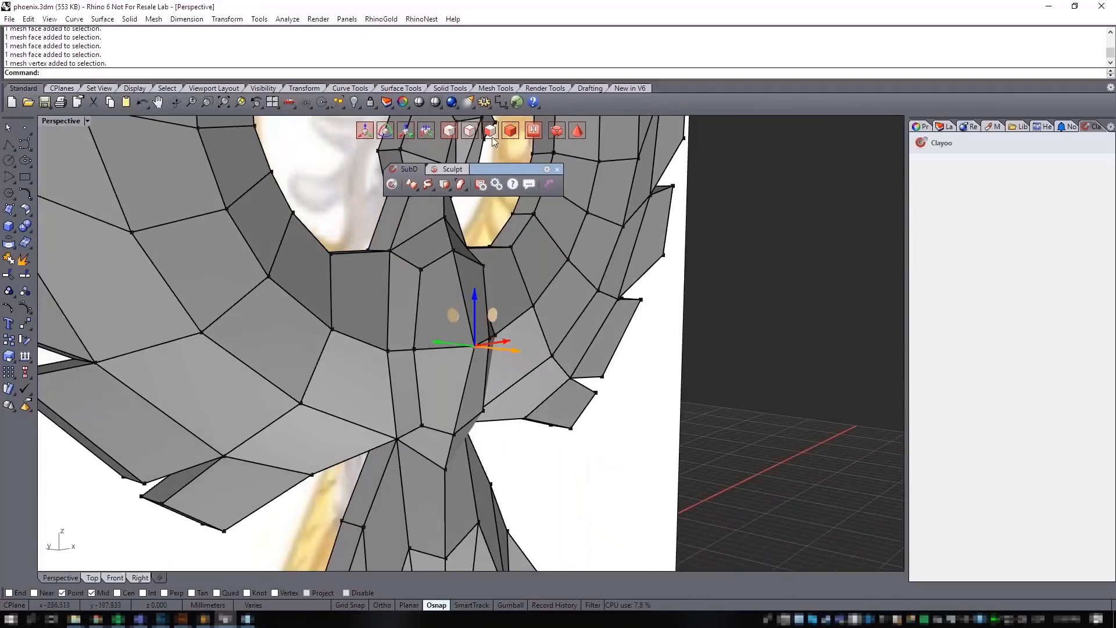
ctrl+shift+click(446, 294)
ctrl+shift+click(479, 319)
ctrl+shift+click(448, 372)
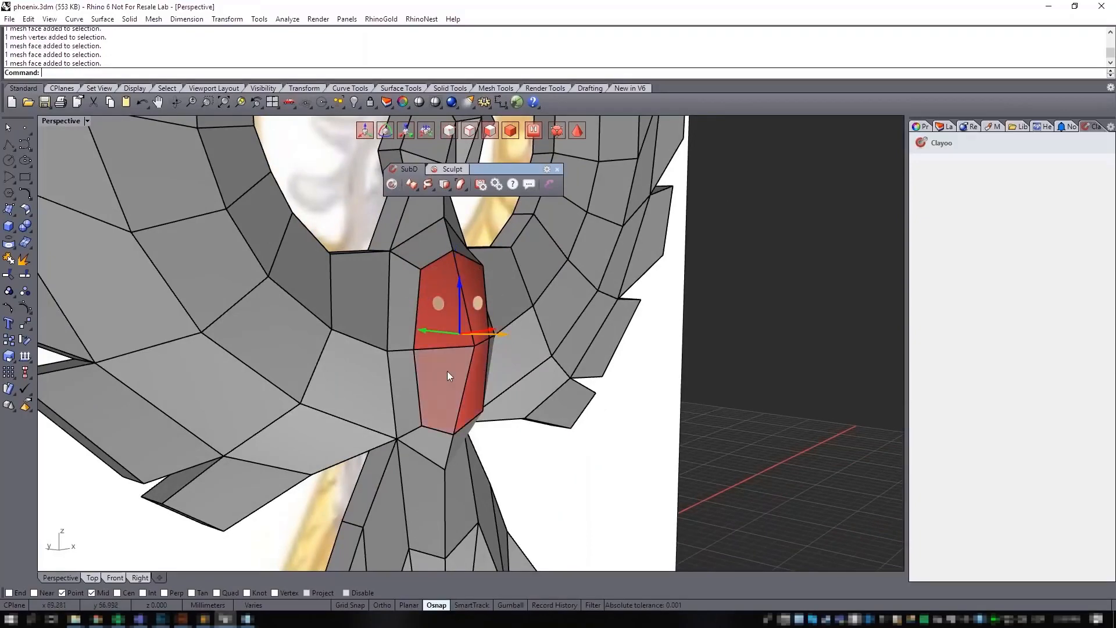
right_drag(447, 375, 387, 323)
ctrl+shift+click(486, 350)
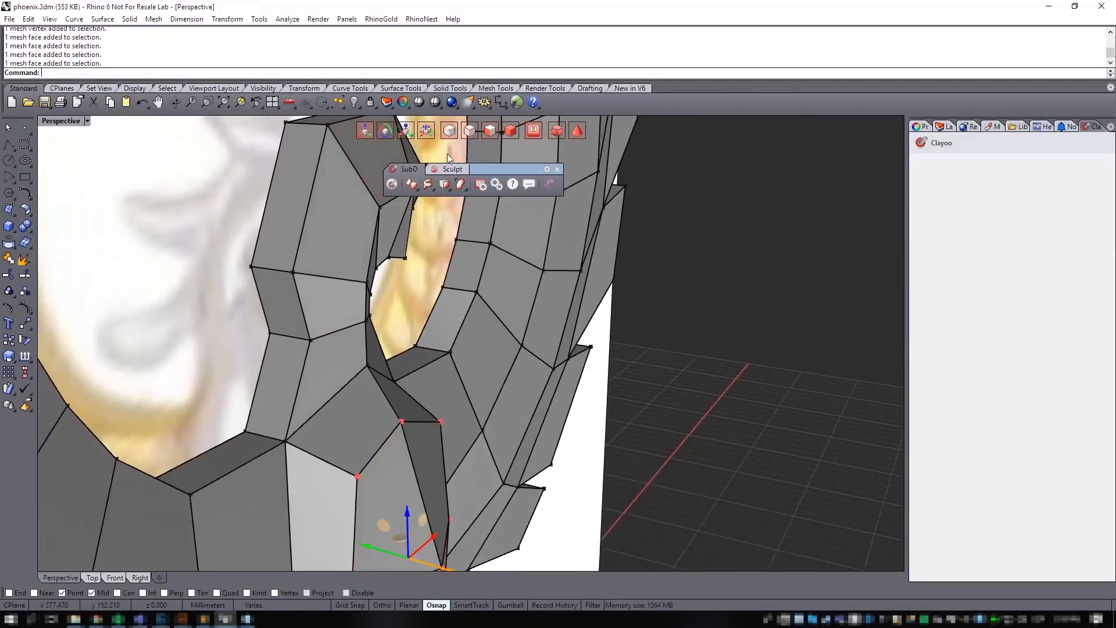
Step: Move the vertex at the base of the neck and another centre vertex on the neck slightly along the Y axis
click(367, 365)
drag(351, 360, 363, 363)
right_drag(437, 357, 447, 310)
click(448, 301)
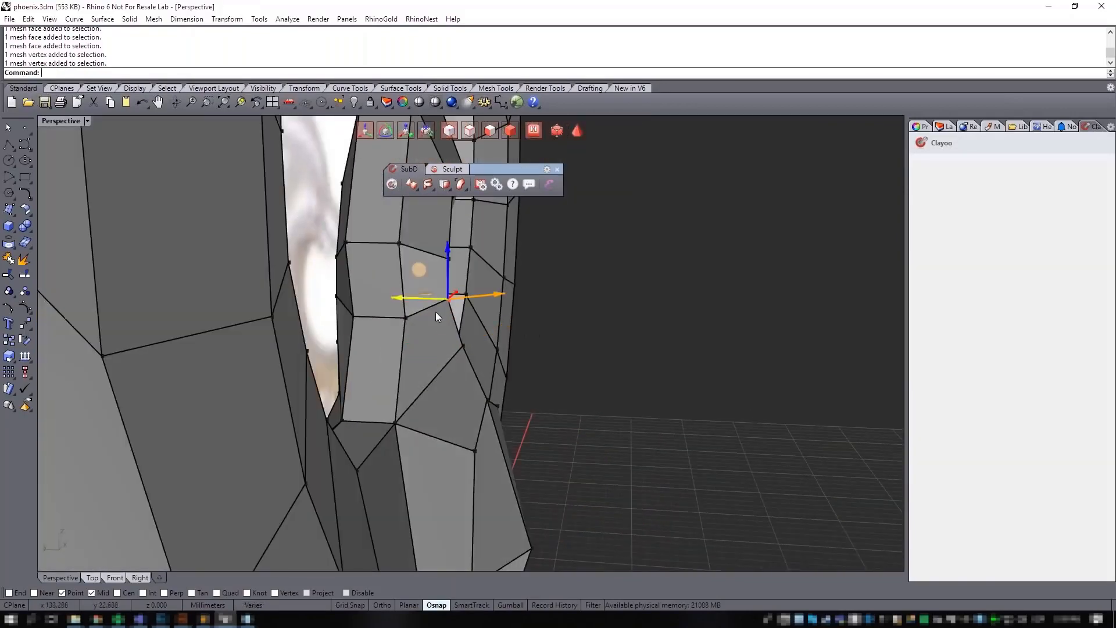
drag(411, 297, 416, 298)
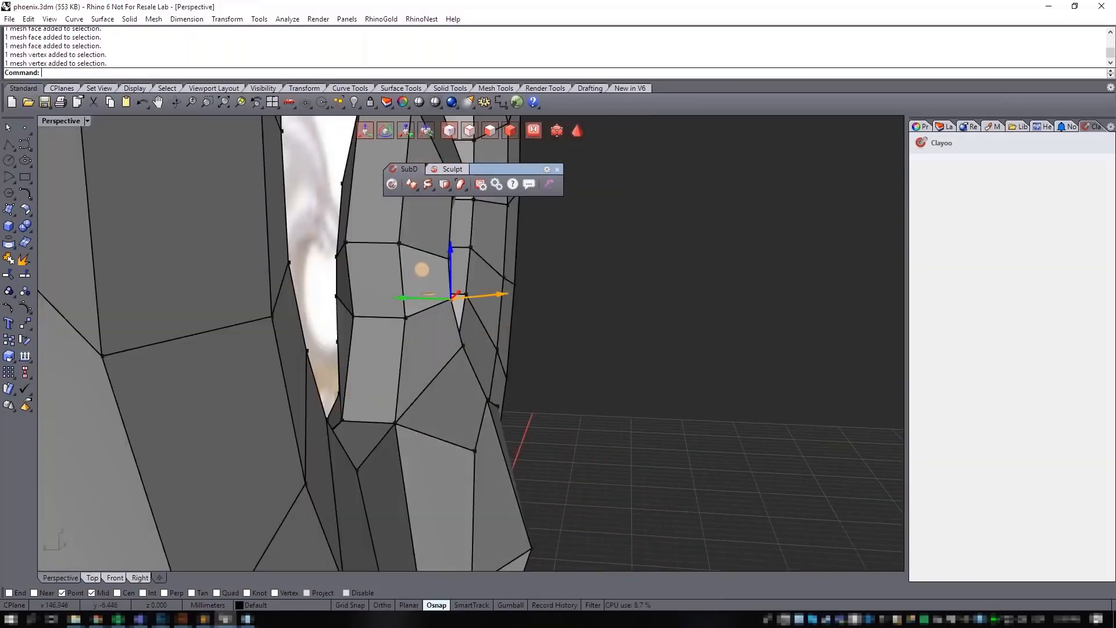
Step: Select the lower front face of the head where the beak starts and scale it slightly wider along the Y axis
right_drag(657, 319, 417, 129)
scroll(486, 308, down, 4)
ctrl+shift+click(546, 308)
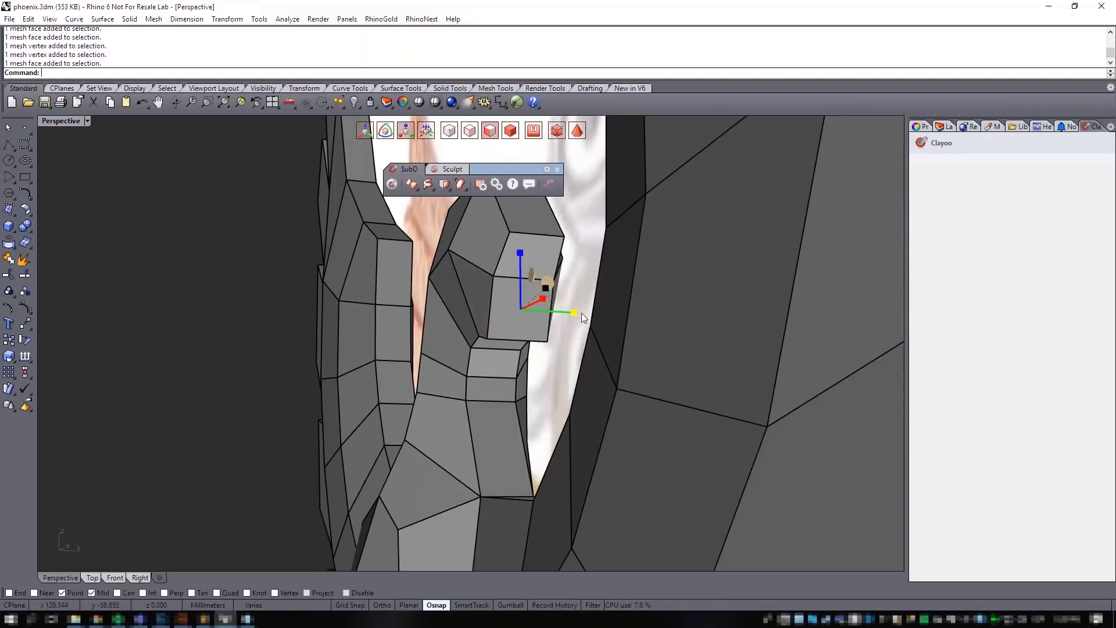
drag(574, 312, 581, 313)
right_drag(519, 344, 589, 269)
click(589, 267)
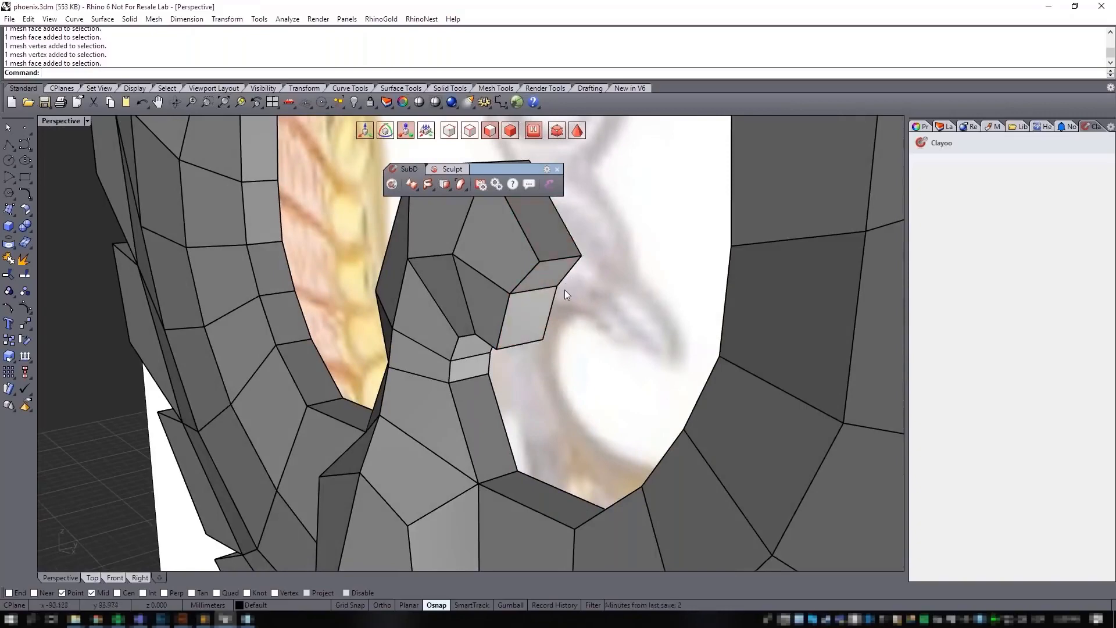
Step: Inset the lower front face of the head by a small distance, using the By Edge mode
scroll(565, 293, down, 8)
mouse_move(566, 294)
right_down()
mouse_move(657, 302)
mouse_move(448, 292)
mouse_move(552, 341)
mouse_move(528, 343)
right_up()
scroll(609, 286, up, 7)
click(439, 288)
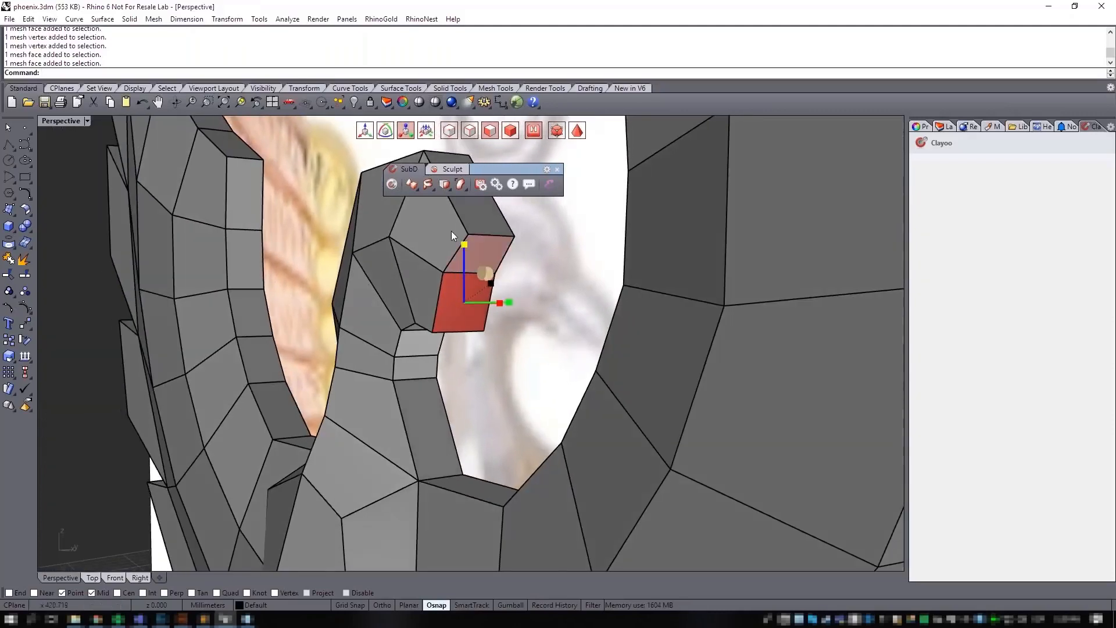
click(448, 187)
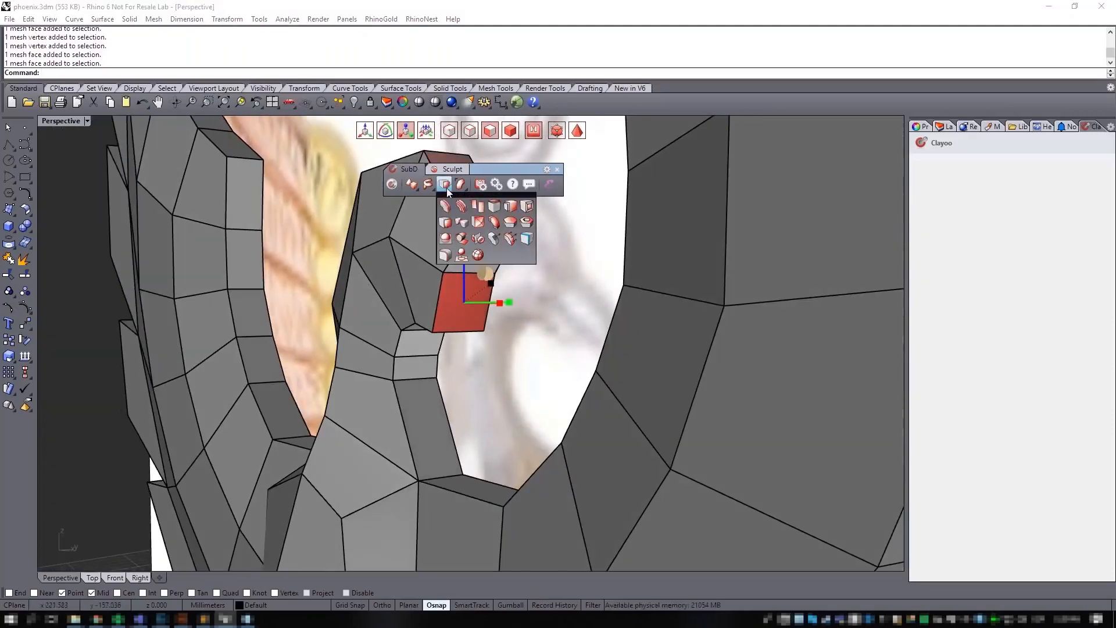
click(528, 208)
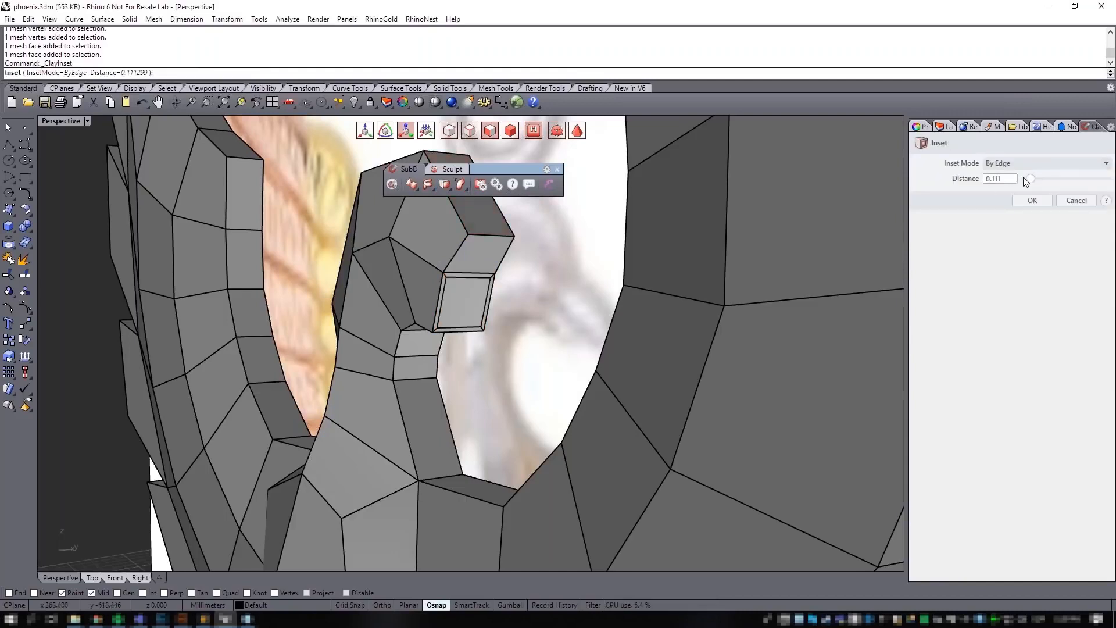
drag(1031, 181, 1030, 182)
right_drag(585, 287, 633, 249)
click(1032, 204)
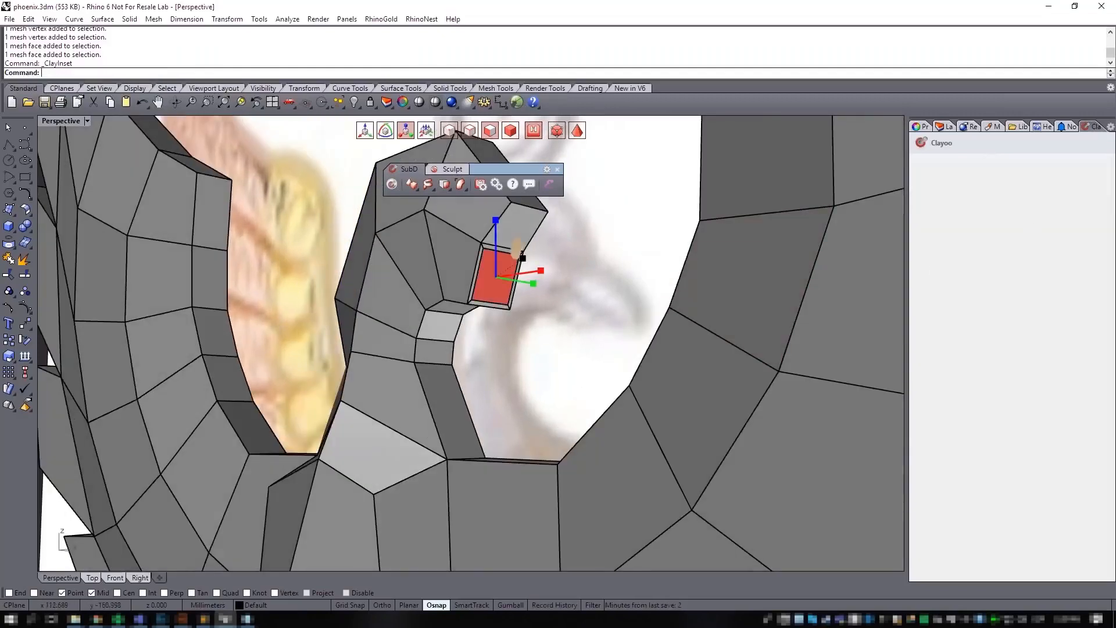
Step: Extrude the inset face outward along its normal to form the first beak segment, and scale its end face
right_drag(725, 308, 448, 232)
right_drag(568, 366, 584, 306)
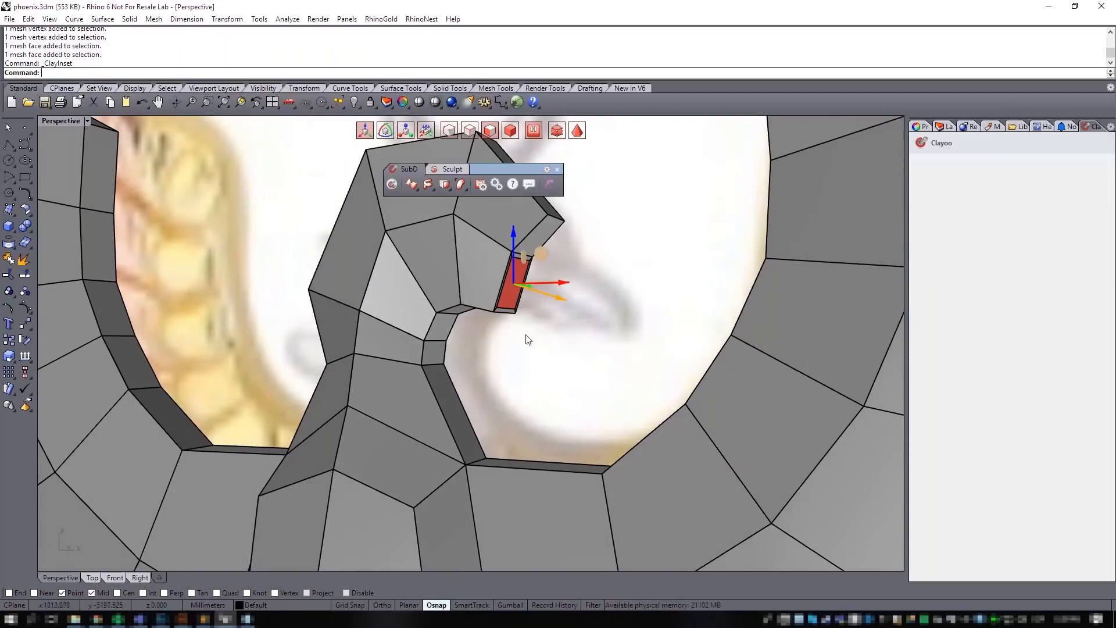
right_drag(527, 338, 568, 319)
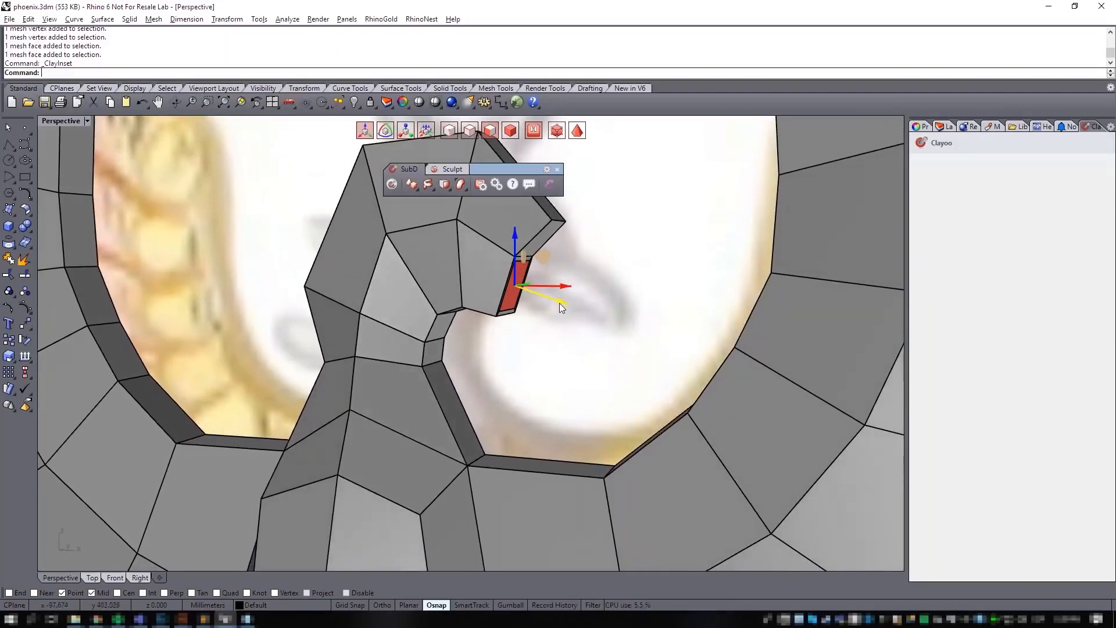
drag(559, 306, 612, 316)
right_drag(610, 354, 631, 342)
key(r)
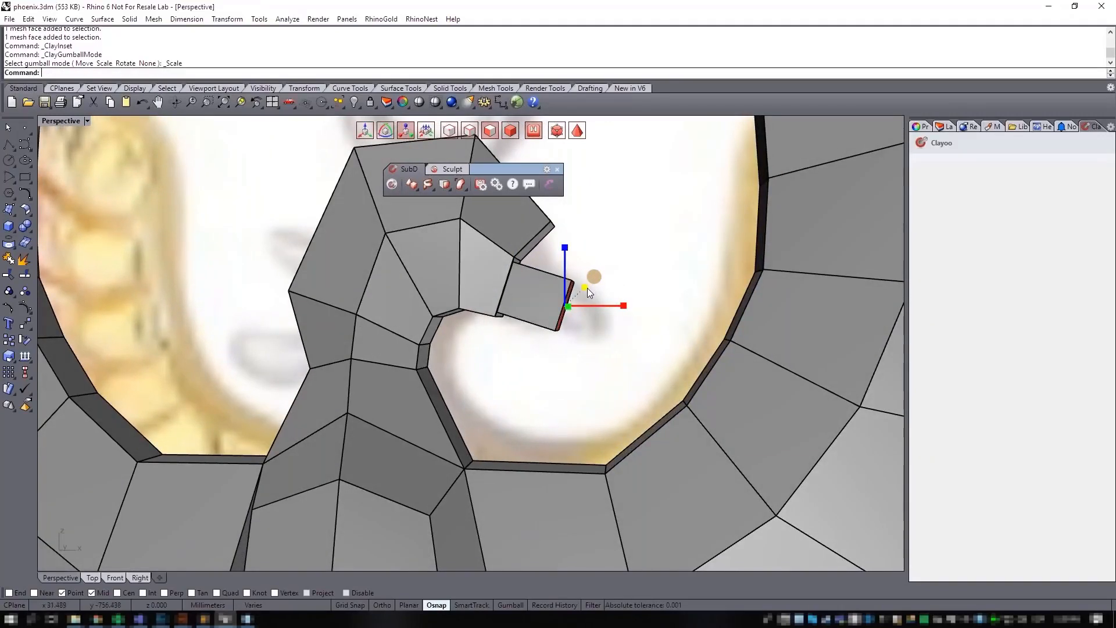
drag(586, 288, 587, 295)
Step: Extrude the beak's end face along its normal into a second segment and scale it down to a narrow tip
right_drag(608, 333, 652, 350)
key(w)
right_drag(577, 314, 608, 289)
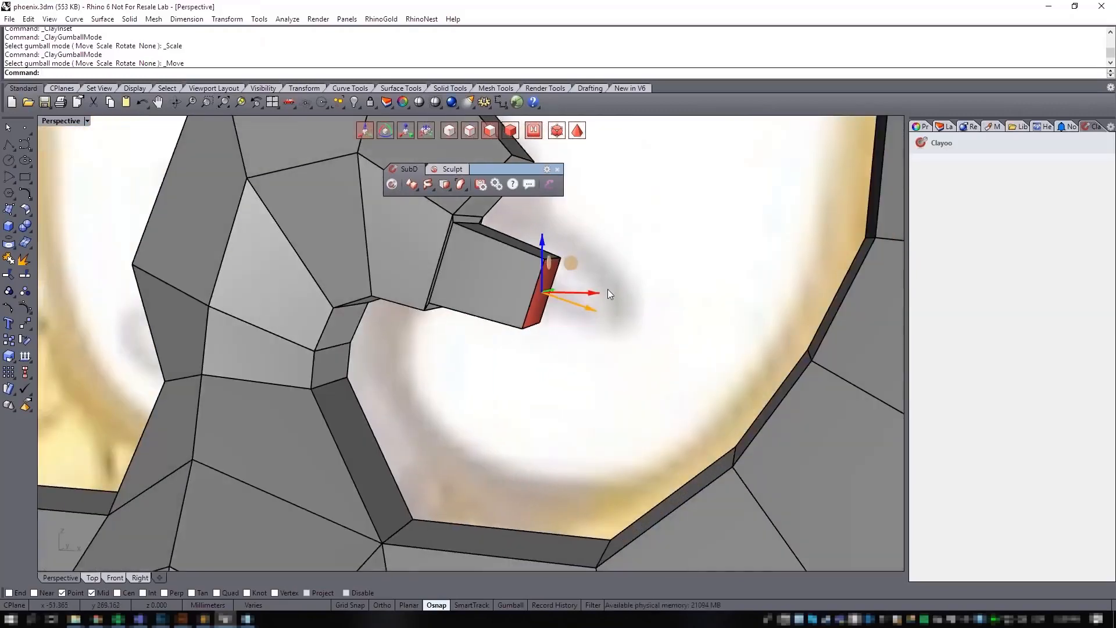
drag(587, 312, 617, 314)
mouse_move(616, 314)
right_down()
mouse_move(641, 336)
mouse_move(623, 298)
right_up()
key(r)
drag(625, 303, 615, 309)
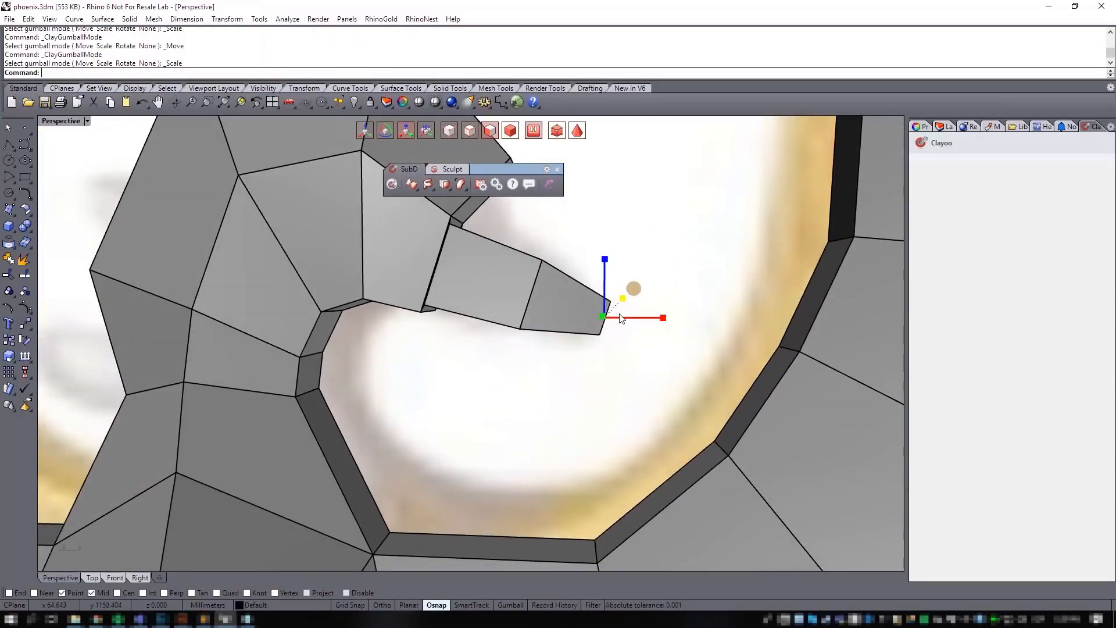
Step: In the Front view, move the beak's tip face to line up with the beak in the reference sketch
click(114, 578)
scroll(469, 405, up, 5)
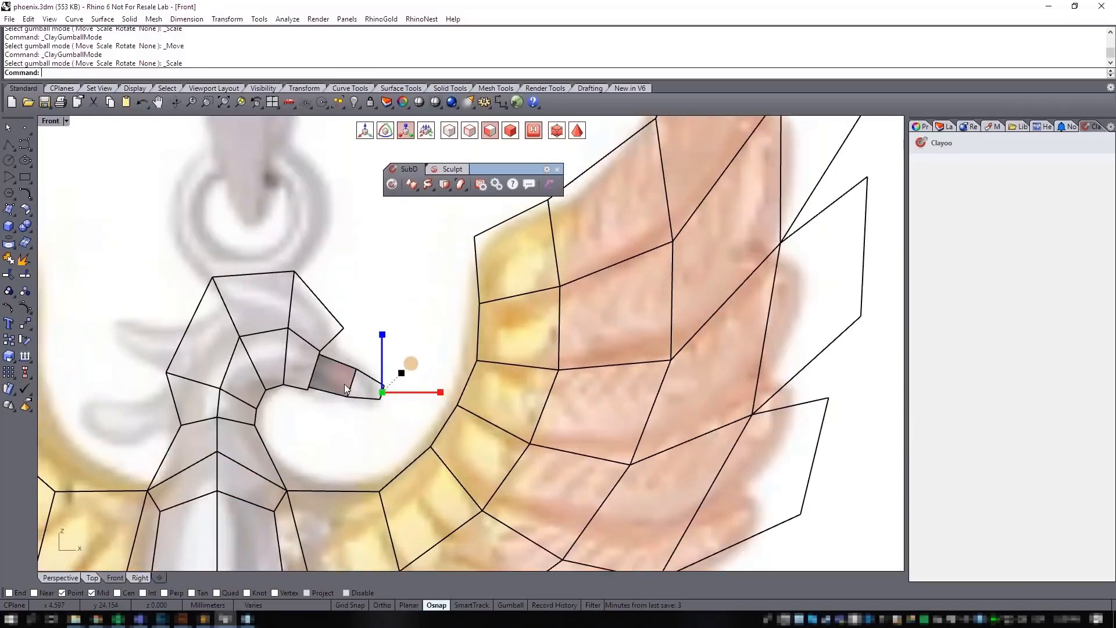
key(w)
mouse_move(447, 381)
mouse_down()
mouse_move(438, 369)
mouse_move(442, 388)
mouse_up()
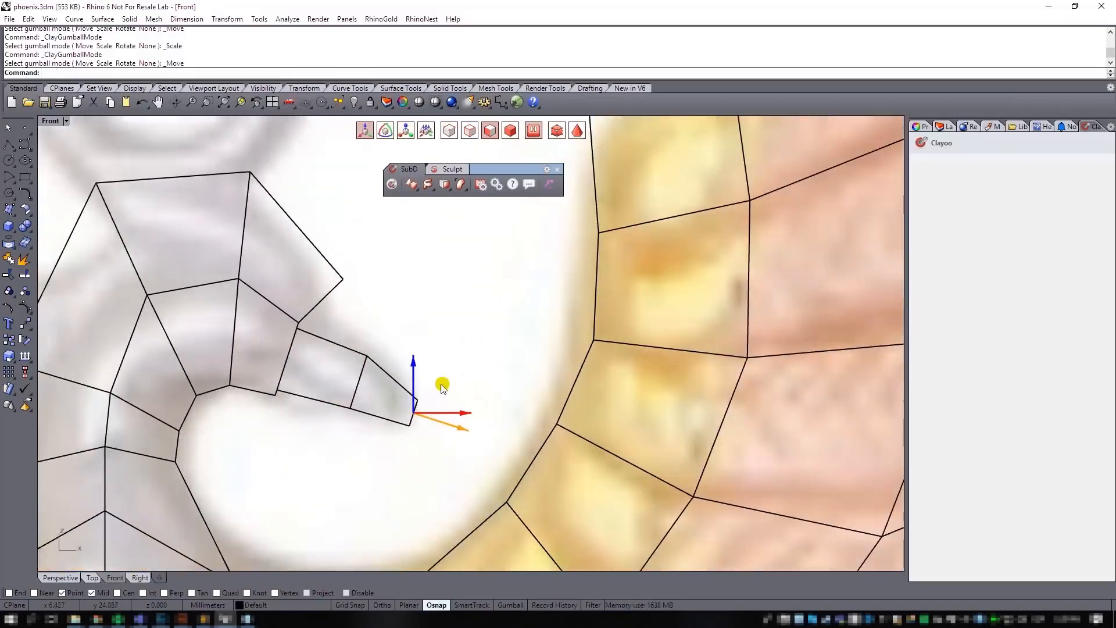
Step: Select the edge loop in the middle of the beak, then rotate and move it to follow the reference sketch
click(467, 131)
drag(337, 329, 375, 433)
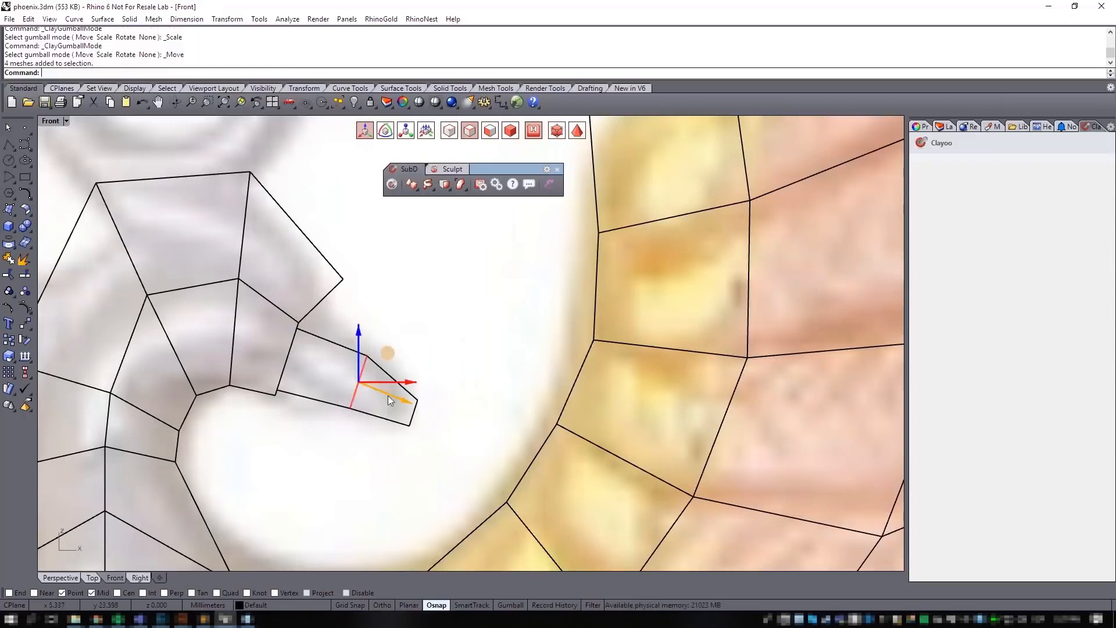
click(388, 133)
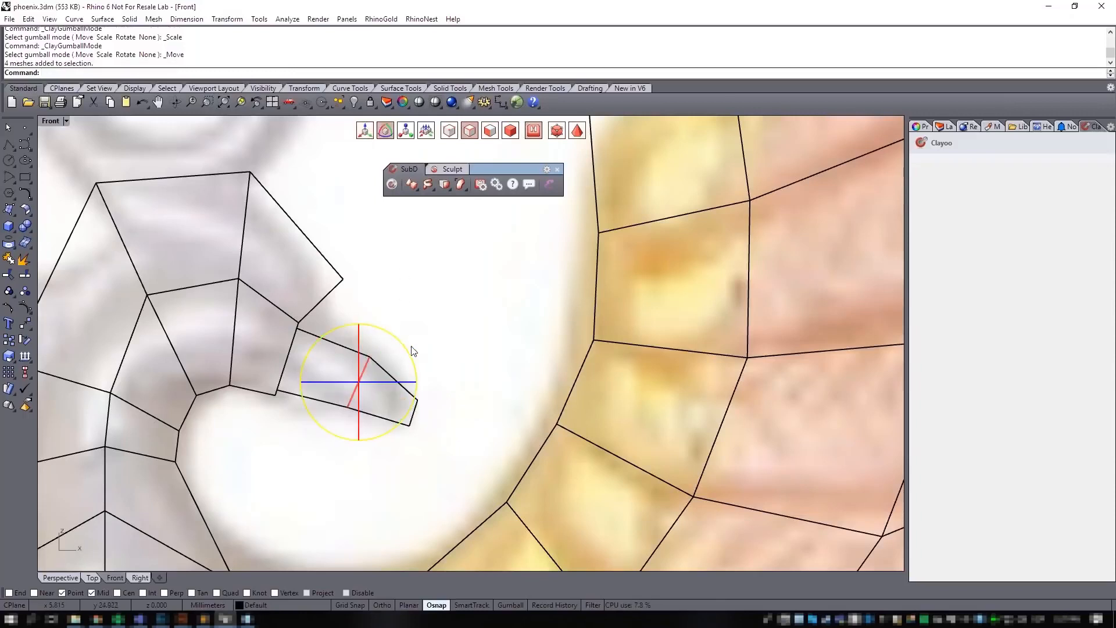
key(w)
drag(388, 351, 384, 348)
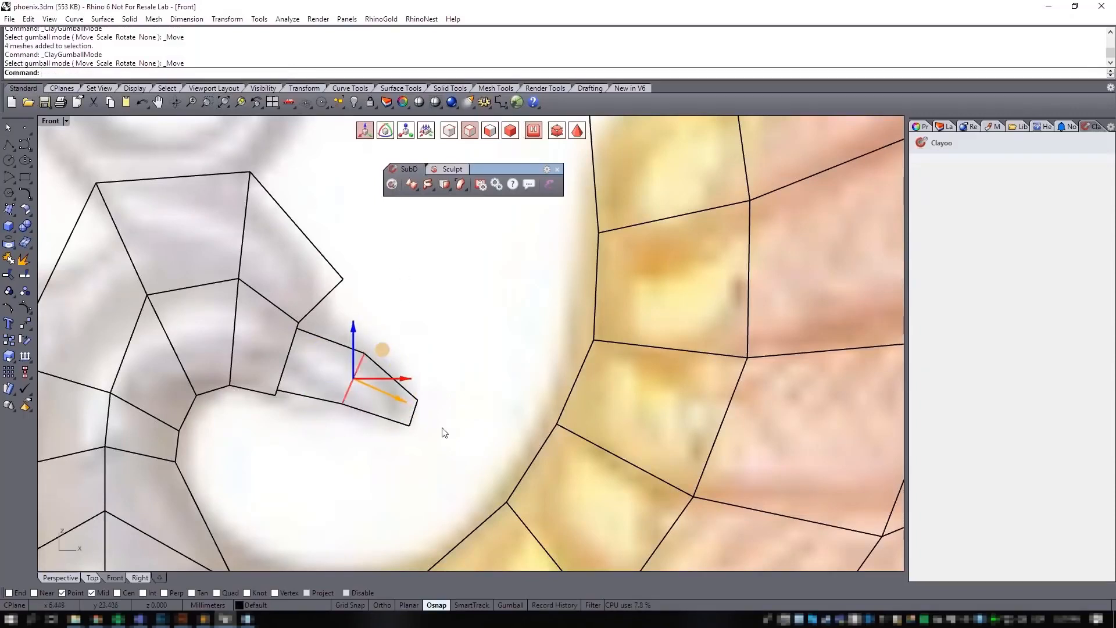
Step: Select the edges at the beak's tip, then rotate and move them so the tip curves downward
drag(440, 451, 400, 361)
click(455, 412)
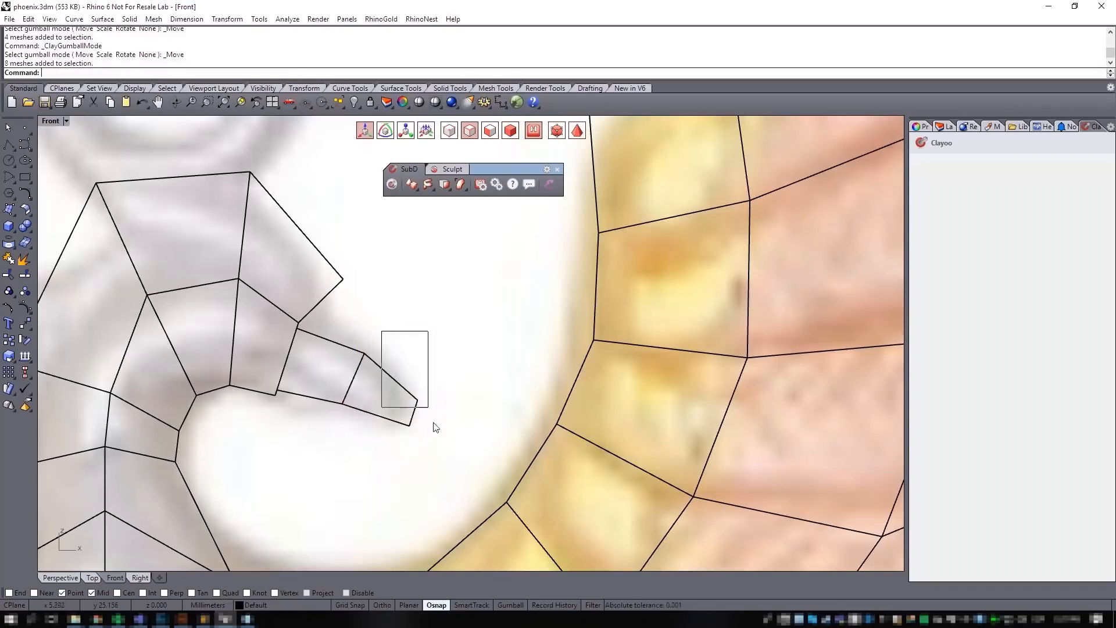
drag(434, 423, 440, 454)
key(e)
drag(470, 391, 471, 394)
key(w)
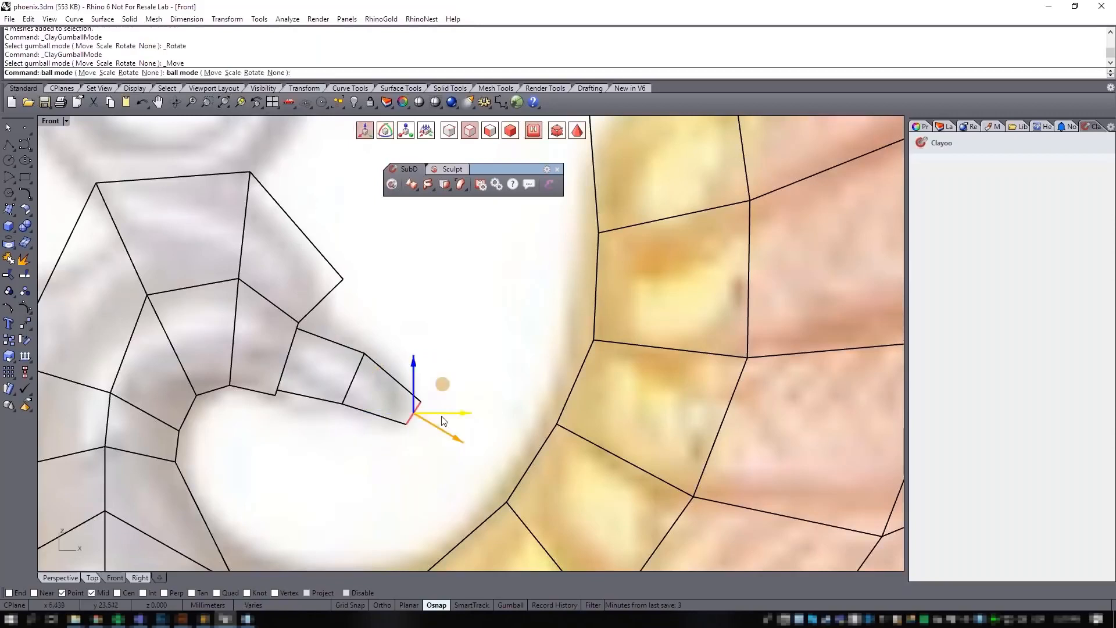
click(474, 351)
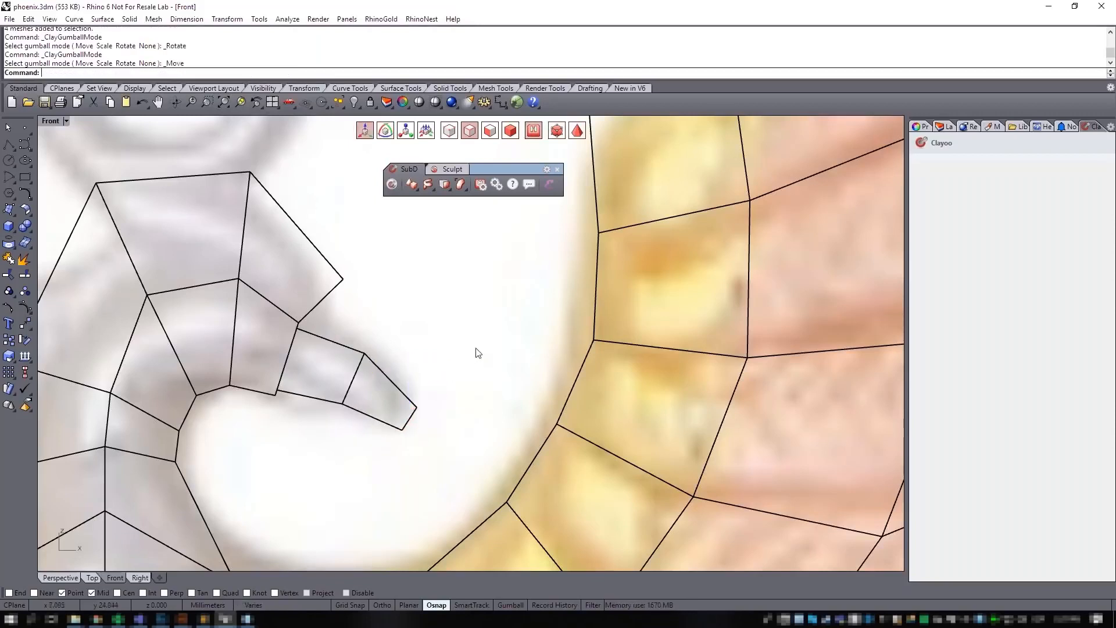
Step: Set the Front viewport to Shaded display and show the model as a smoothed surface
scroll(478, 352, down, 7)
scroll(459, 465, down, 3)
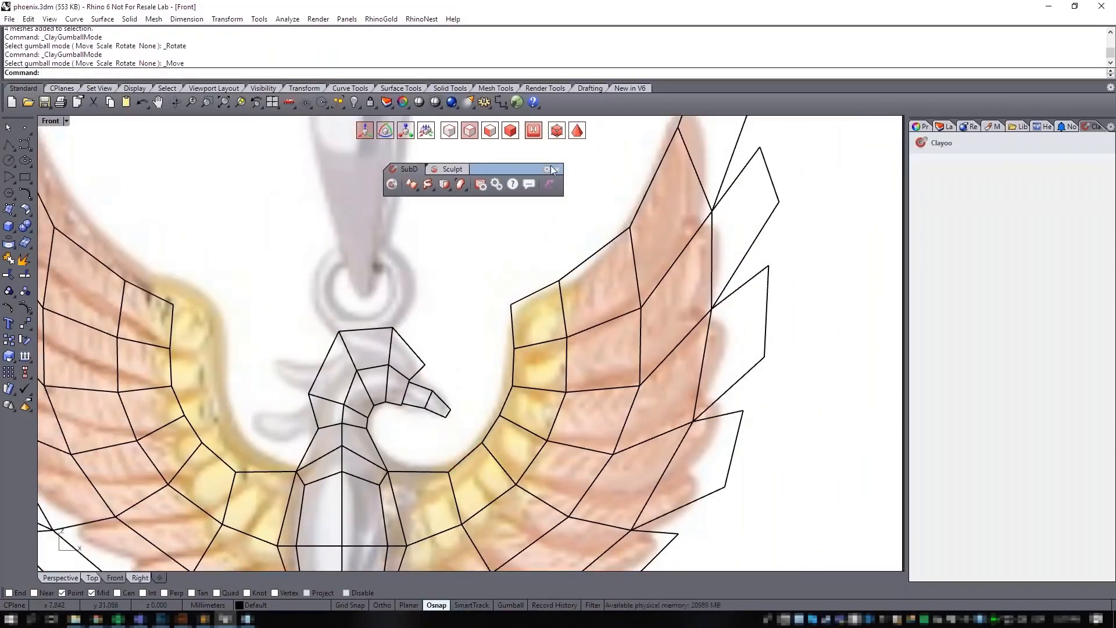
click(50, 122)
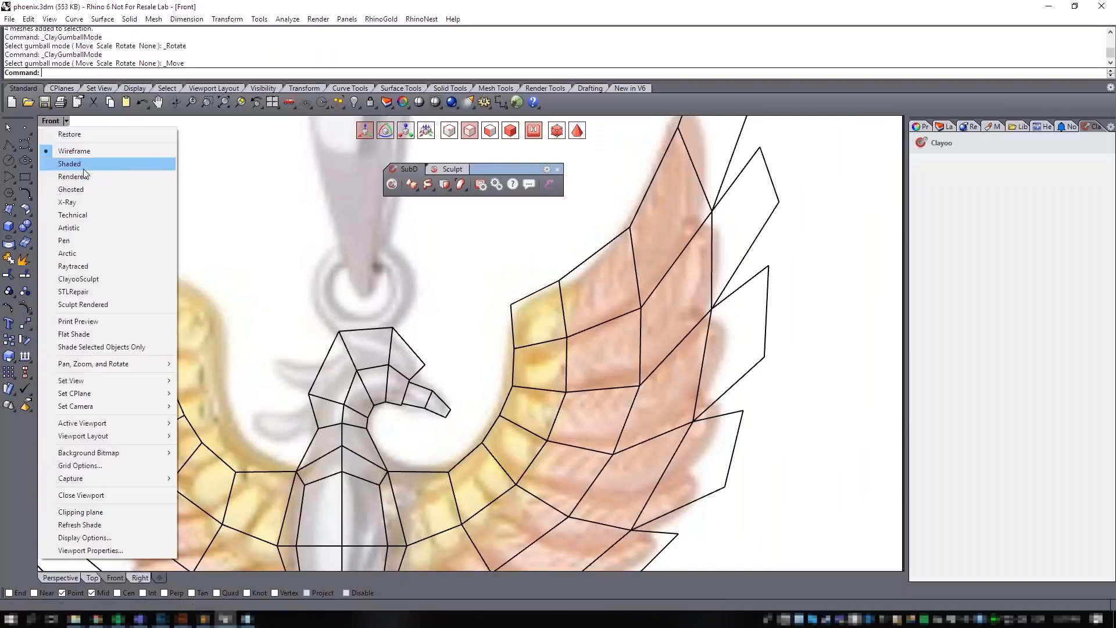
click(84, 168)
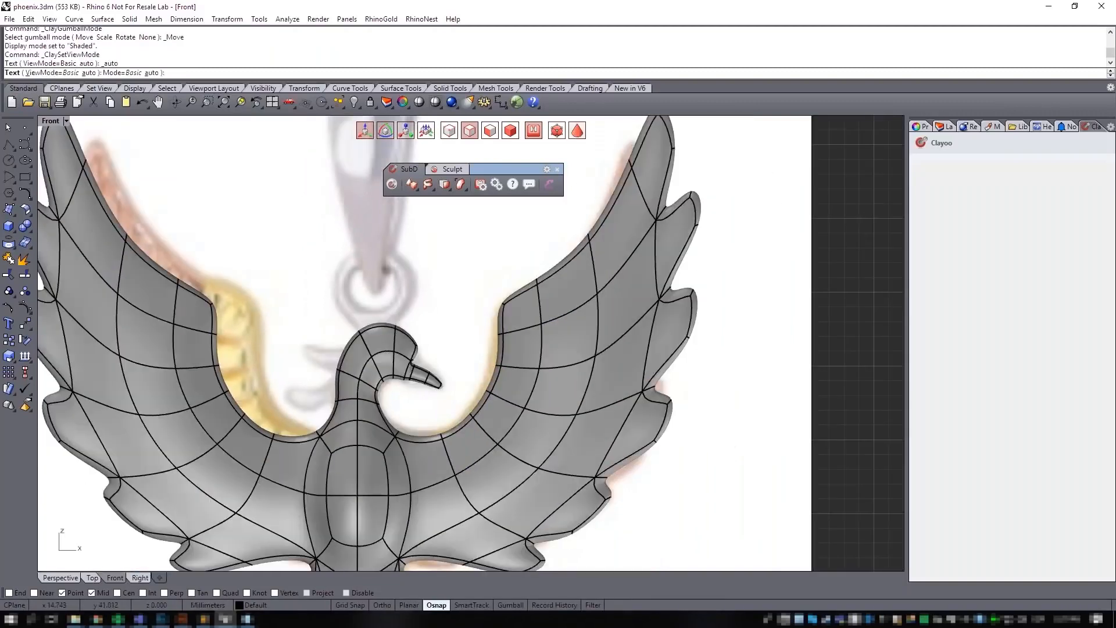
Step: Inspect the smoothed head and beak, return to the faceted control mesh and enable vertex selection
scroll(390, 372, up, 5)
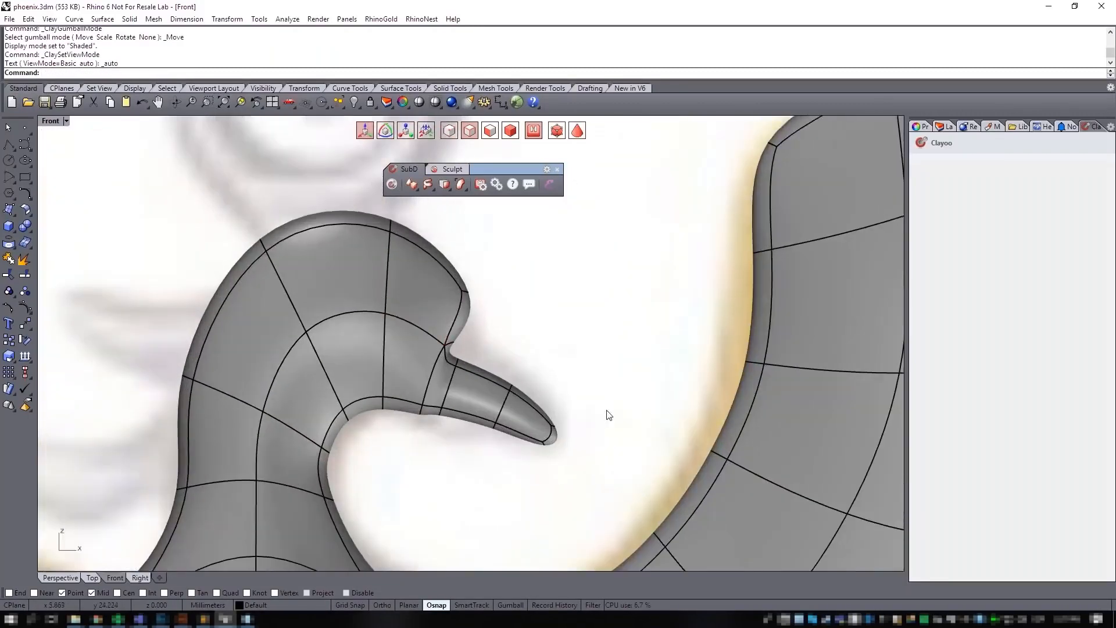
click(583, 131)
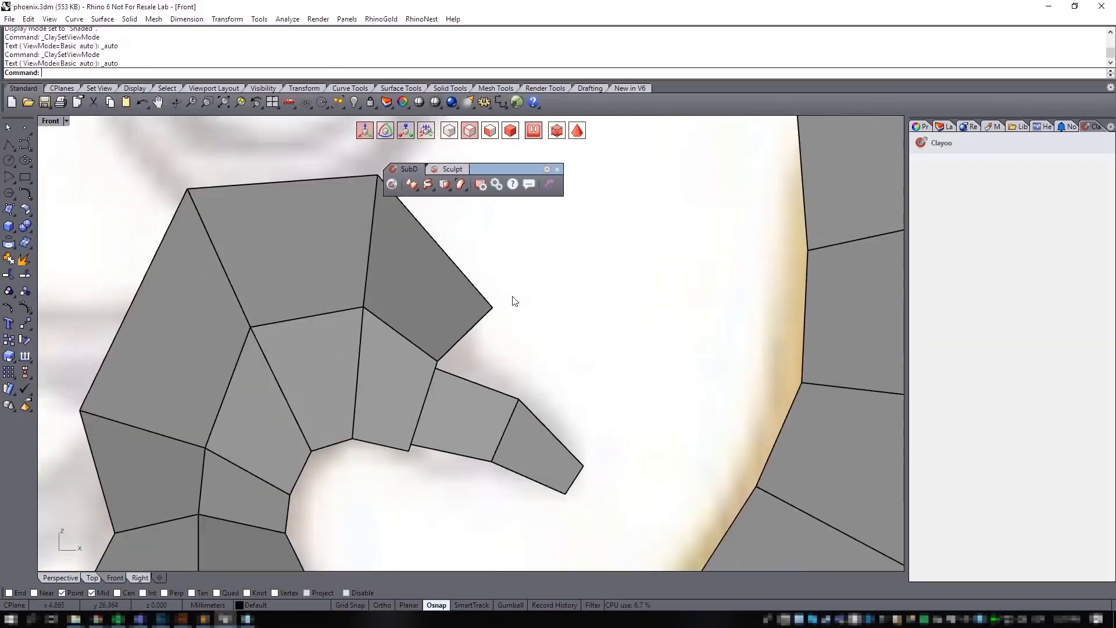
click(450, 130)
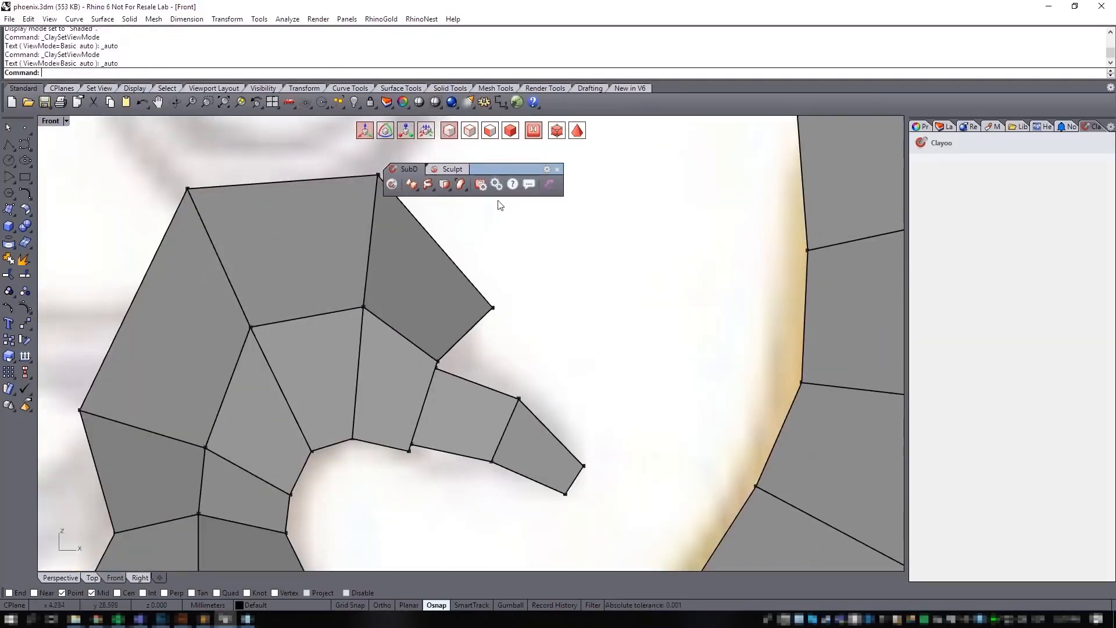
Step: Move the forehead vertices back towards the head, then adjust the vertices at the crown
mouse_move(516, 321)
mouse_down()
mouse_move(475, 276)
mouse_move(494, 271)
mouse_up()
right_drag(538, 292, 538, 347)
drag(335, 198, 391, 264)
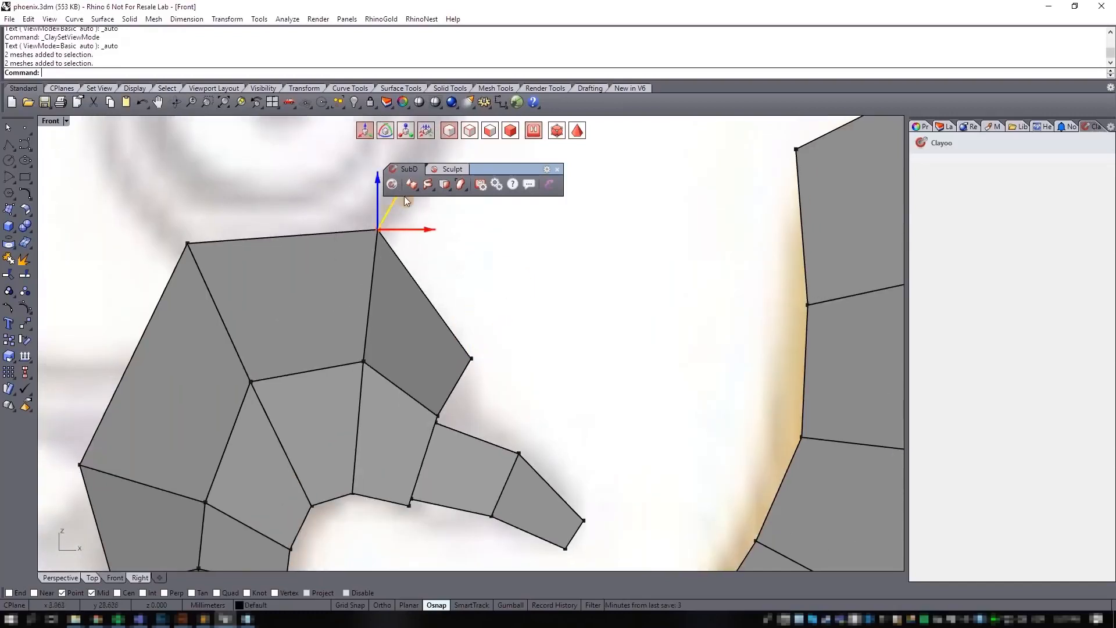
drag(407, 198, 405, 209)
Step: Move the vertices where the beak meets the forehead, show the smoothed surface and fine-tune their position
drag(482, 414, 401, 434)
drag(464, 390, 484, 376)
click(578, 131)
scroll(525, 412, up, 4)
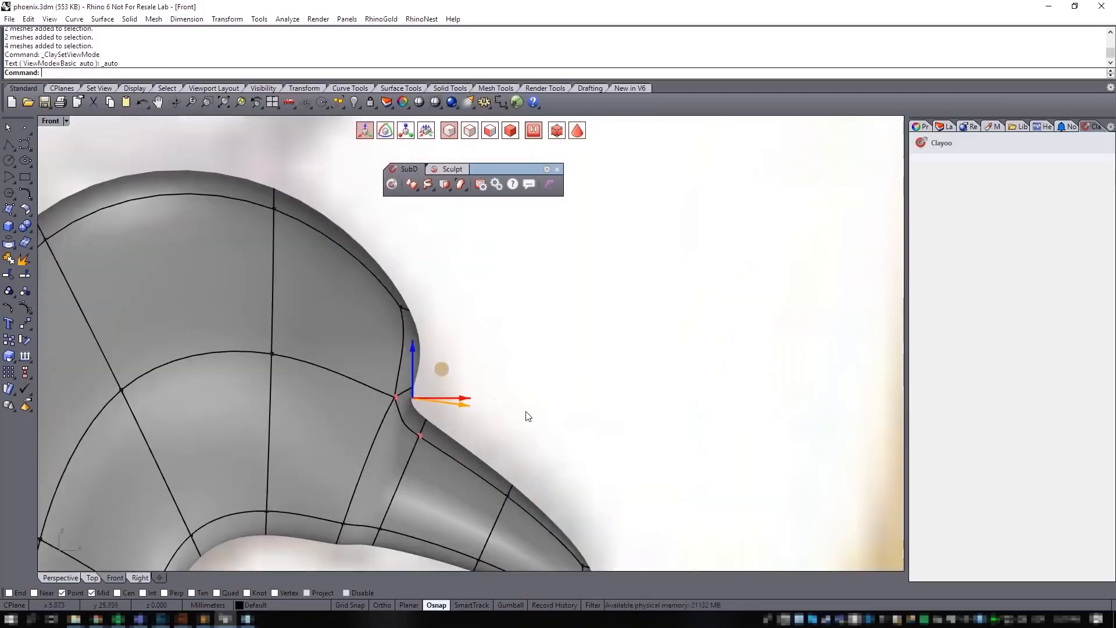
scroll(552, 381, down, 2)
right_drag(494, 367, 451, 252)
drag(430, 250, 429, 246)
Step: Select the forehead vertices above the beak and move them upward to reshape the front of the head
right_drag(546, 291, 521, 362)
drag(354, 218, 459, 301)
right_drag(463, 303, 463, 339)
drag(423, 304, 412, 261)
scroll(428, 268, down, 4)
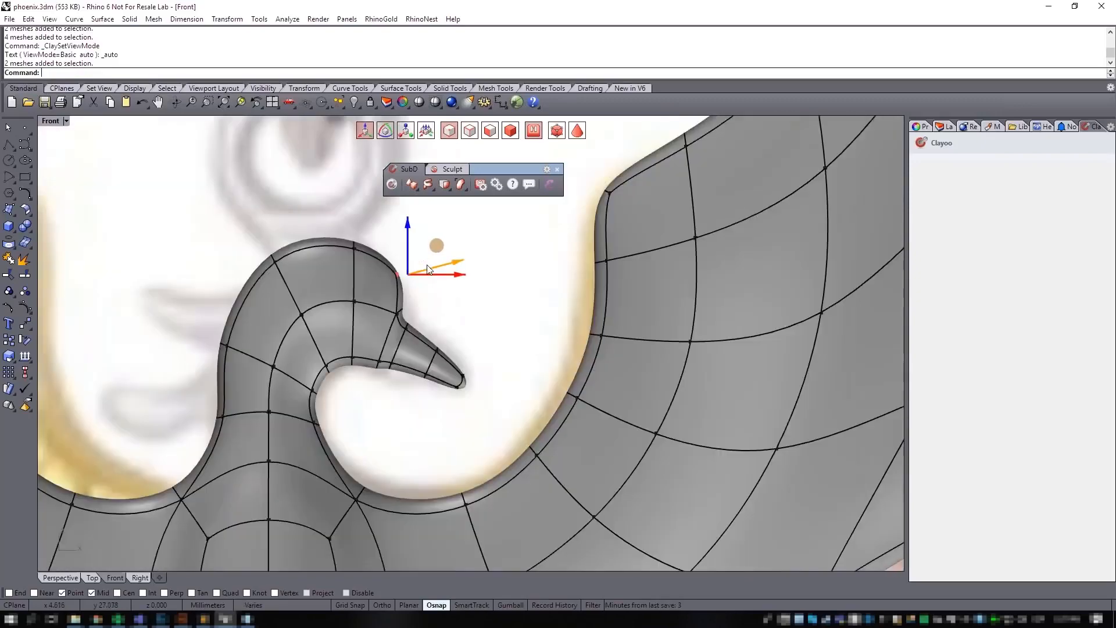
scroll(462, 273, down, 6)
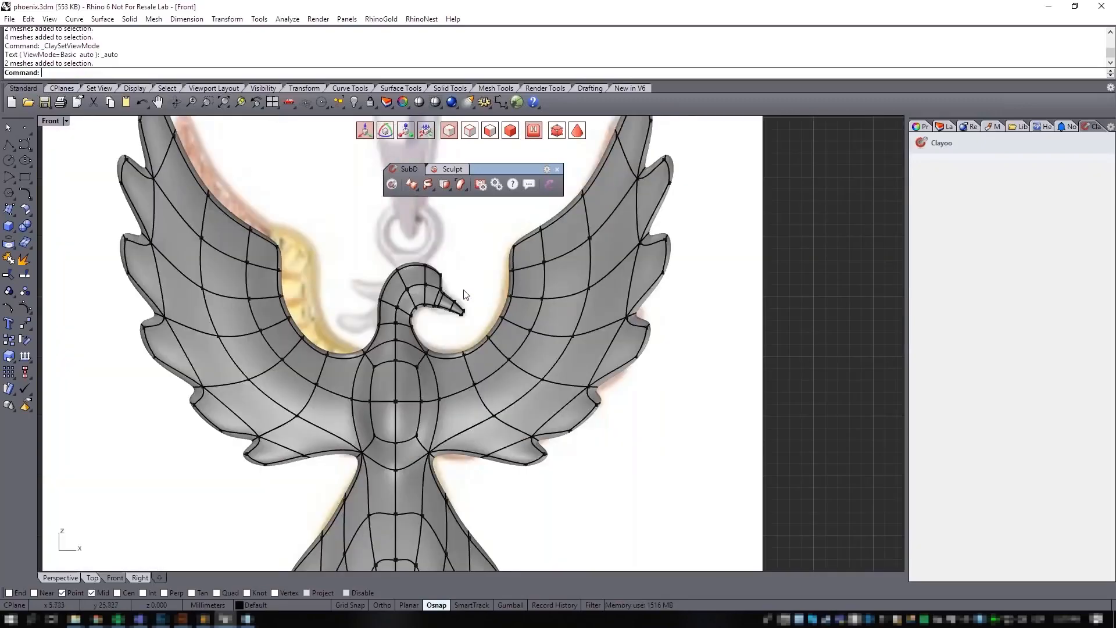
scroll(459, 262, up, 5)
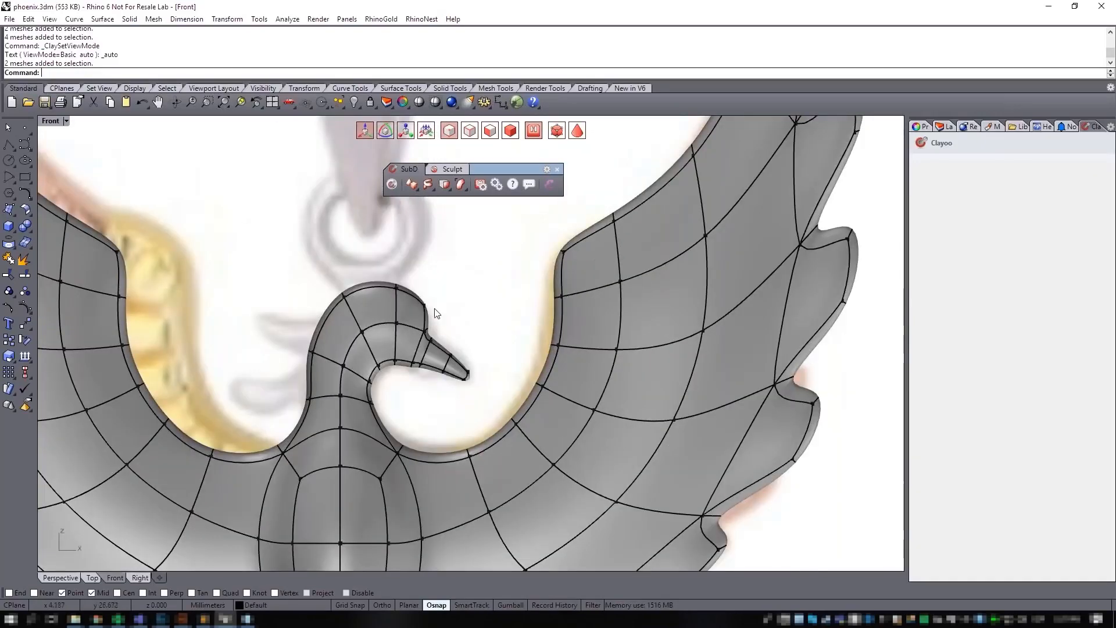
scroll(436, 314, down, 5)
Step: View the whole phoenix in the Perspective viewport and save the file
click(63, 581)
right_drag(476, 465, 587, 465)
scroll(532, 469, down, 5)
scroll(582, 347, down, 14)
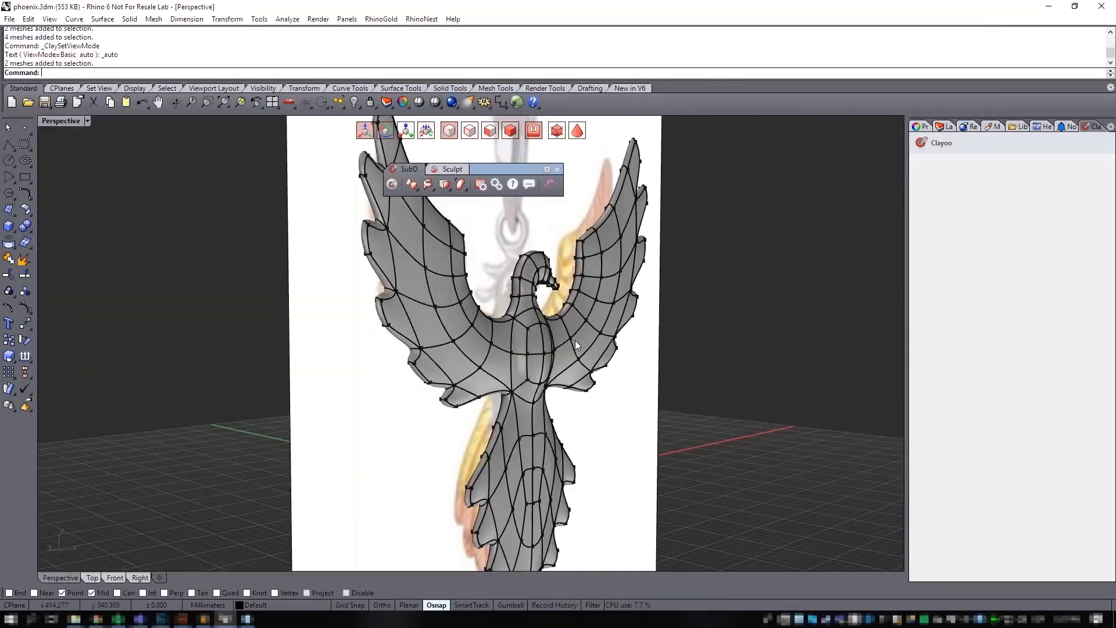
right_drag(526, 361, 485, 264)
key(ctrl+s)
Step: Select the vertex on the tail's central ridge and pull it forward, away from the sketch plane
scroll(551, 379, up, 10)
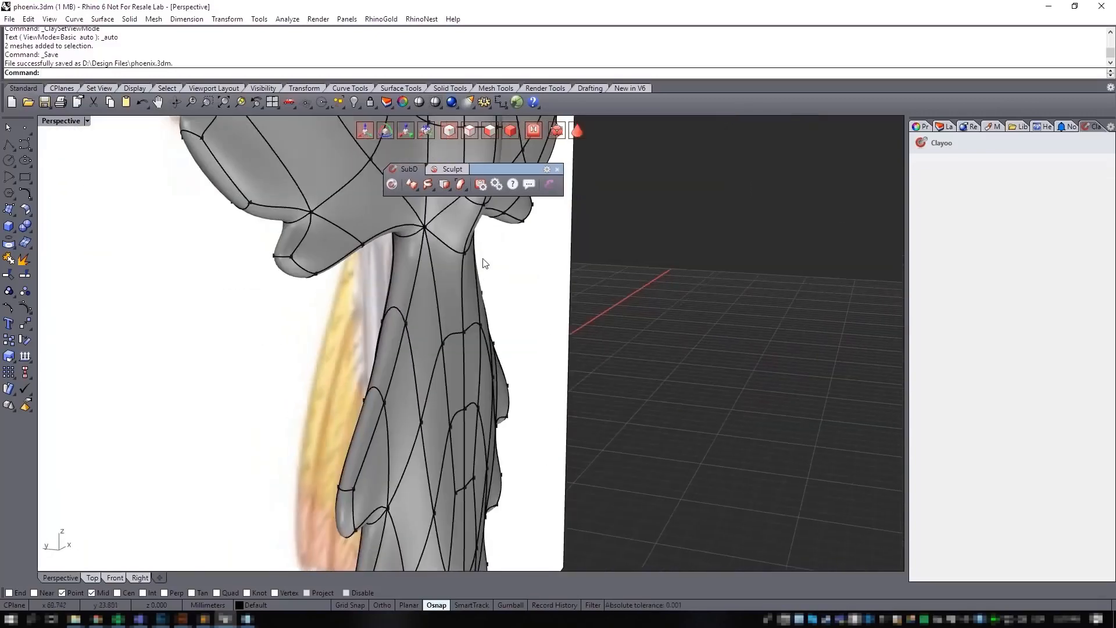
click(463, 378)
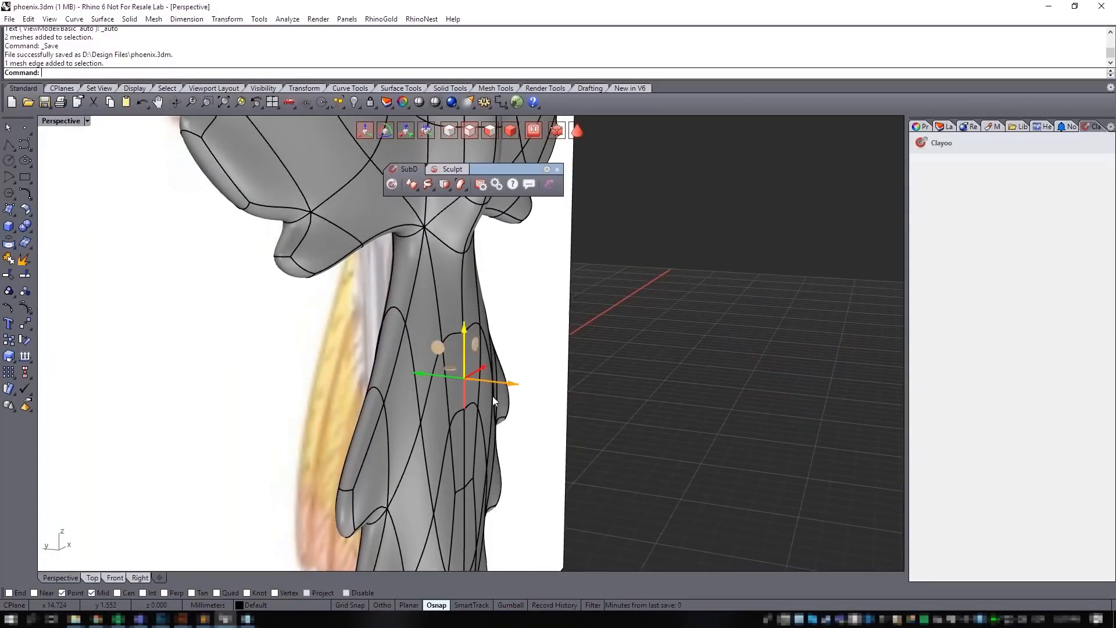
right_drag(493, 396, 584, 442)
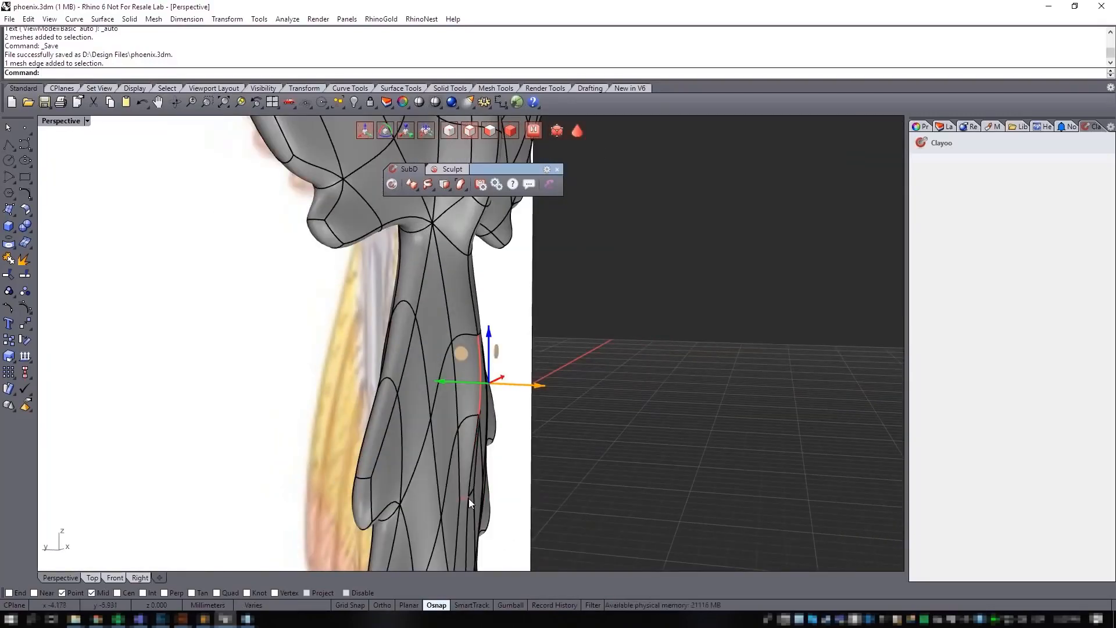
click(717, 418)
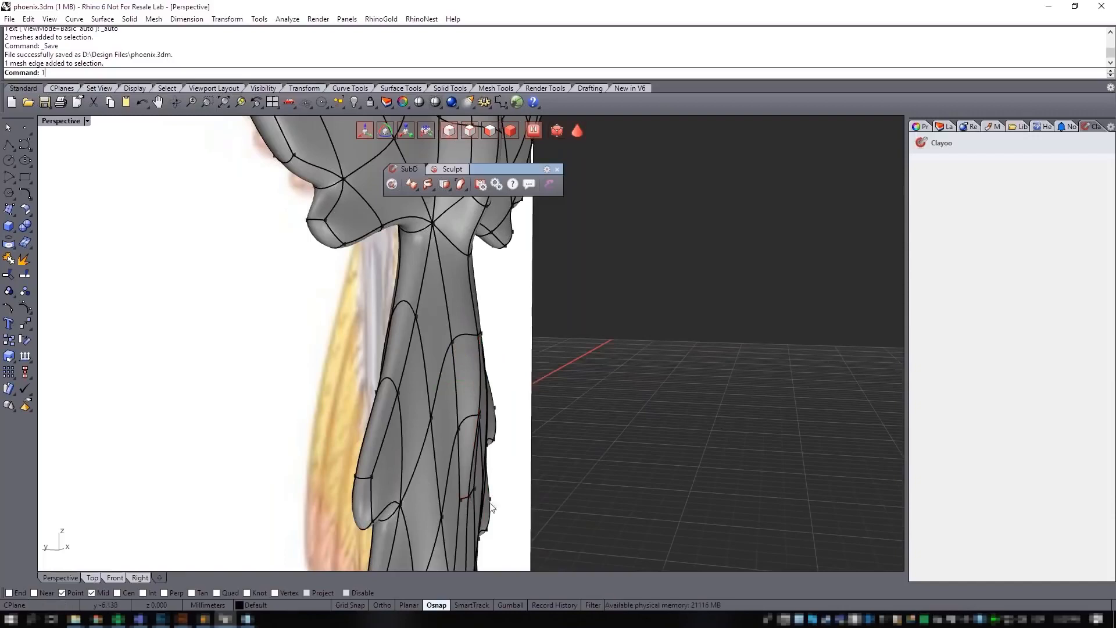
click(467, 495)
drag(499, 501, 511, 504)
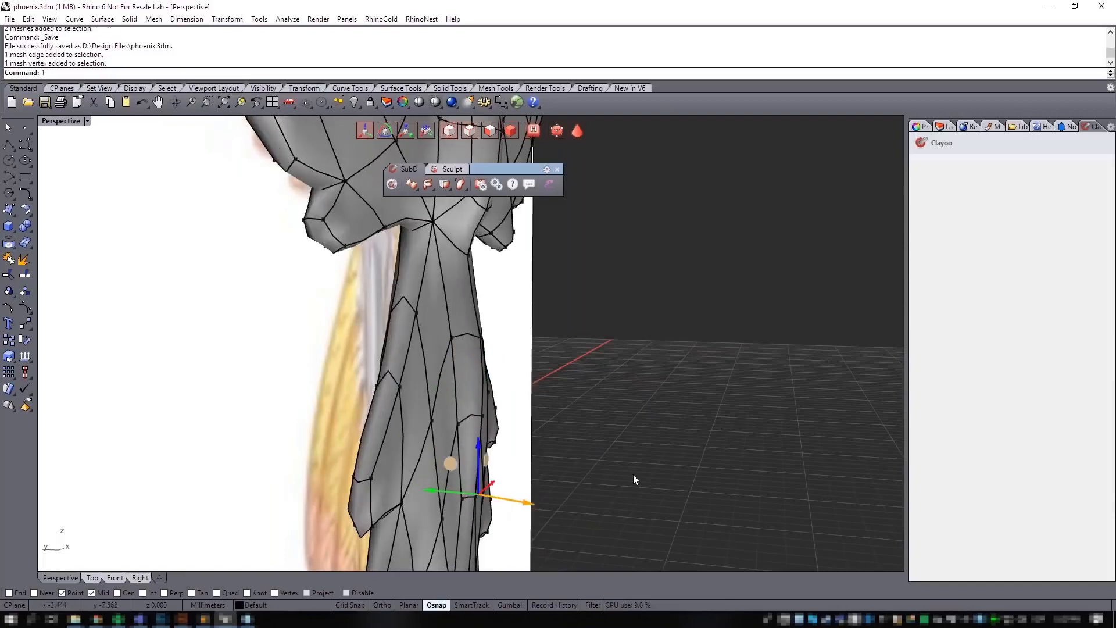
Step: Pull the central vertex where the tail meets the body forward, away from the sketch, and clear the selection
right_drag(633, 474, 471, 351)
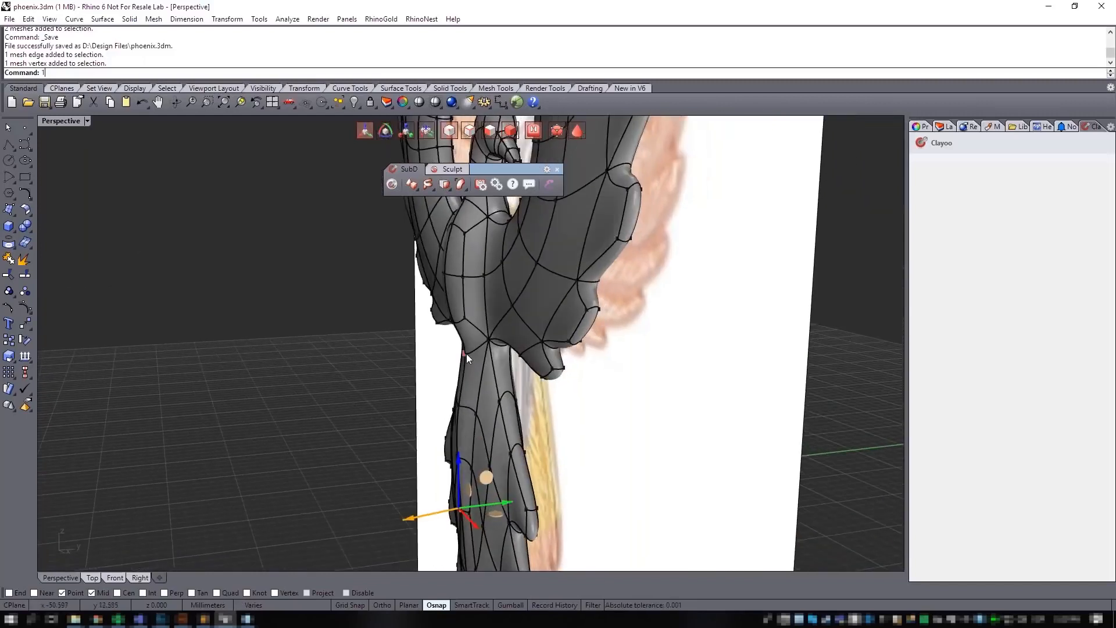
click(466, 353)
drag(452, 360, 438, 366)
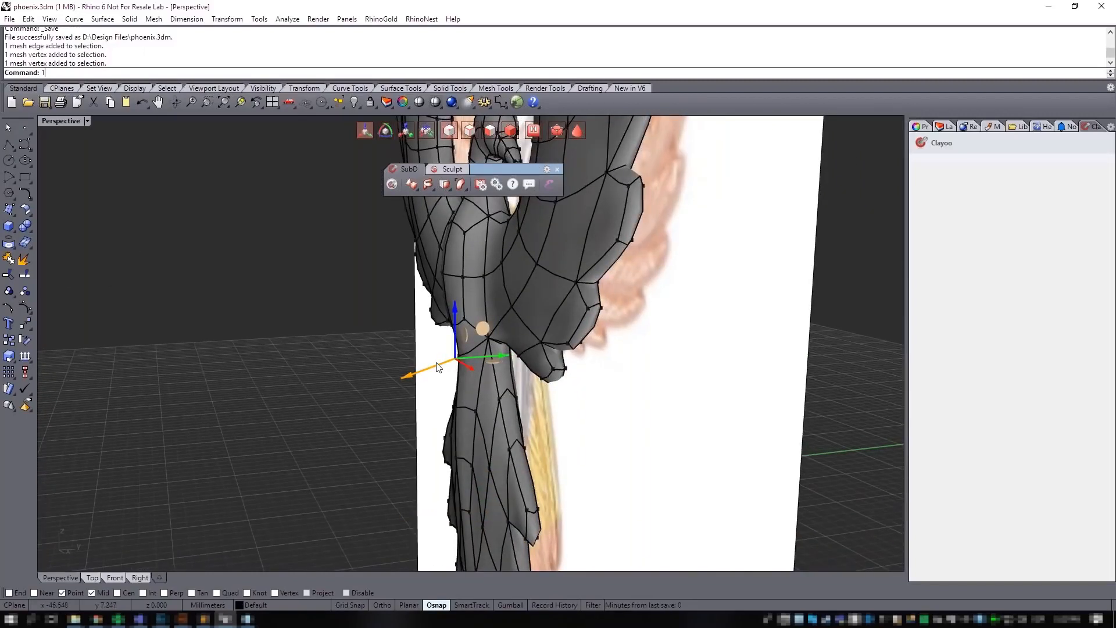
click(567, 322)
Step: Select the row of front faces along the inner edge of the wing on the beak's side
right_drag(569, 322, 738, 319)
shift+right_drag(738, 320, 668, 407)
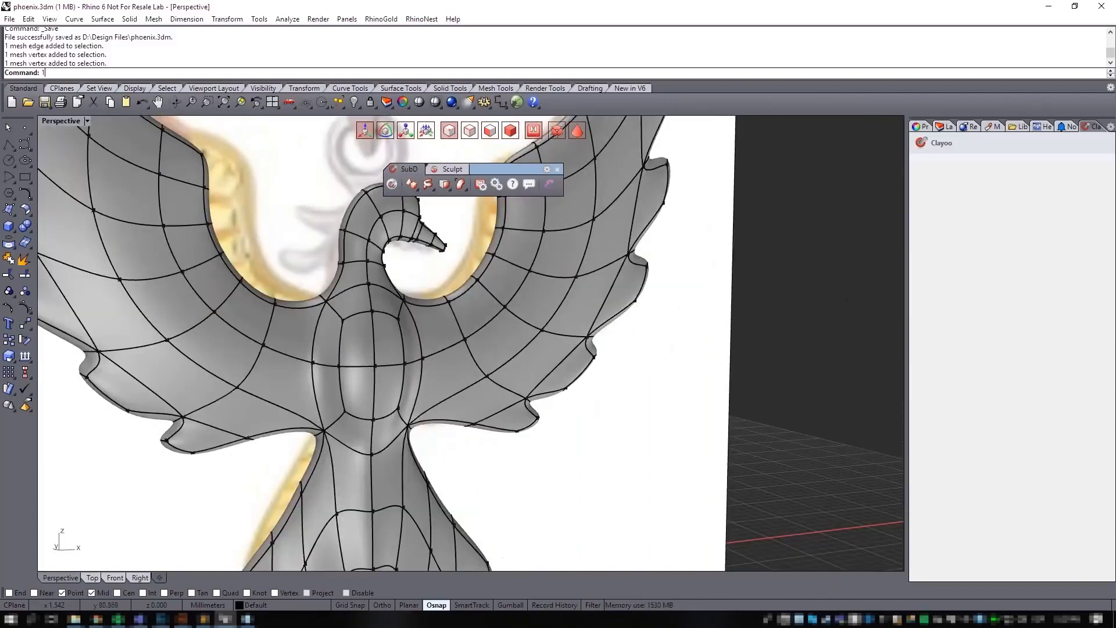
scroll(573, 273, down, 3)
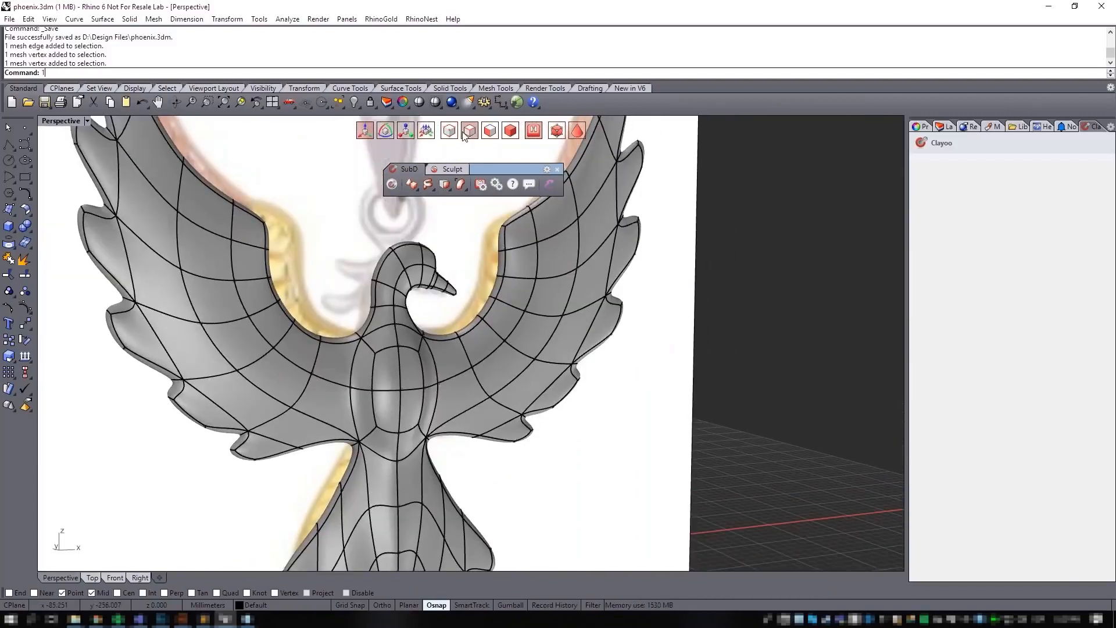
click(515, 229)
shift+click(520, 261)
shift+click(518, 288)
shift+click(504, 310)
shift+click(482, 340)
right_drag(604, 330, 631, 335)
shift+click(299, 242)
shift+click(299, 278)
shift+click(305, 332)
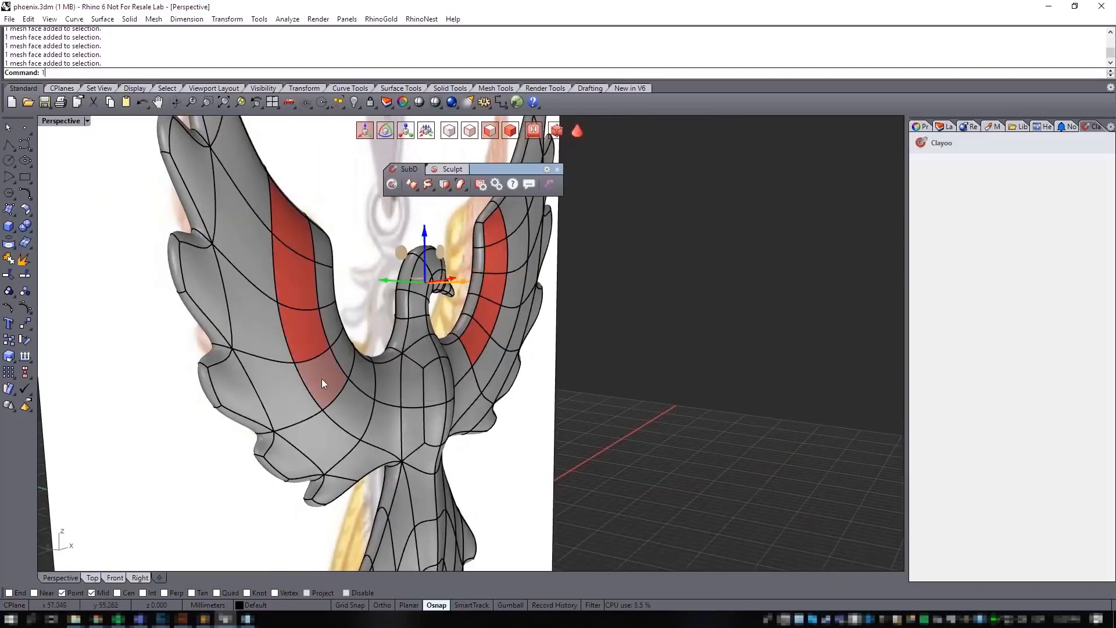
shift+click(322, 378)
right_drag(322, 379, 274, 329)
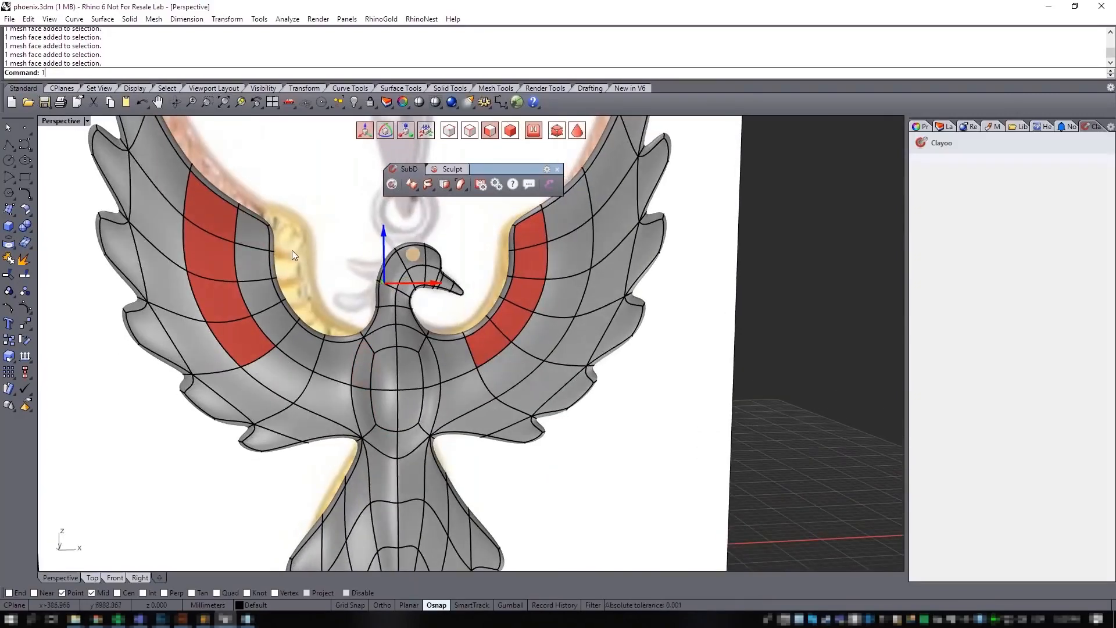
ctrl+click(241, 336)
ctrl+click(228, 302)
ctrl+click(227, 259)
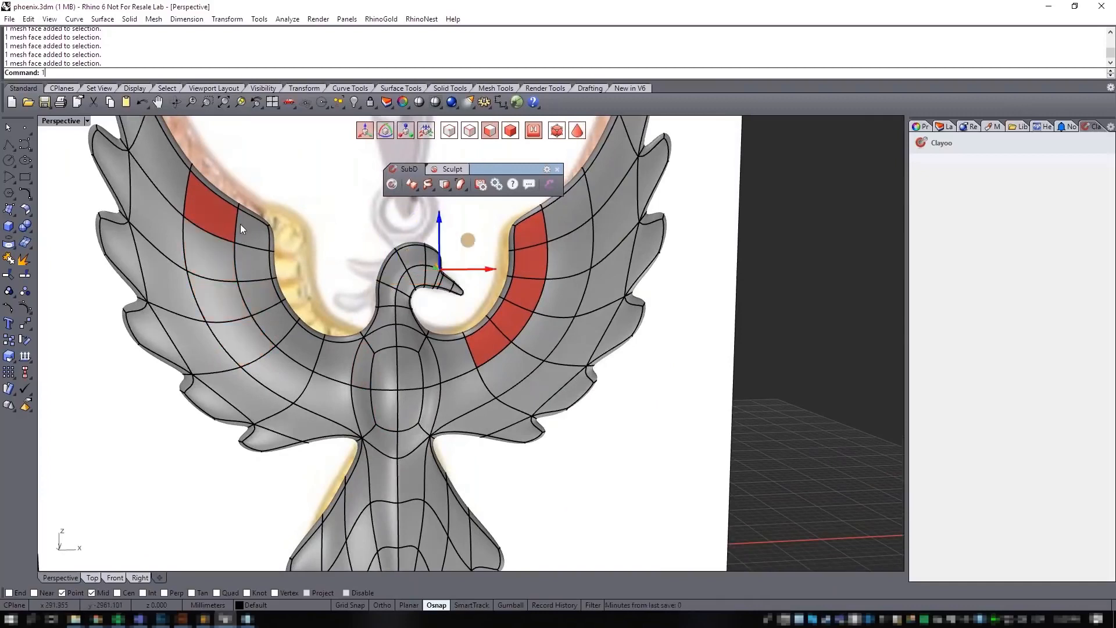
ctrl+click(232, 219)
Step: Add the matching row of front faces along the inner edge of the opposite wing to the selection
shift+click(253, 235)
shift+click(252, 270)
shift+click(261, 297)
shift+click(278, 317)
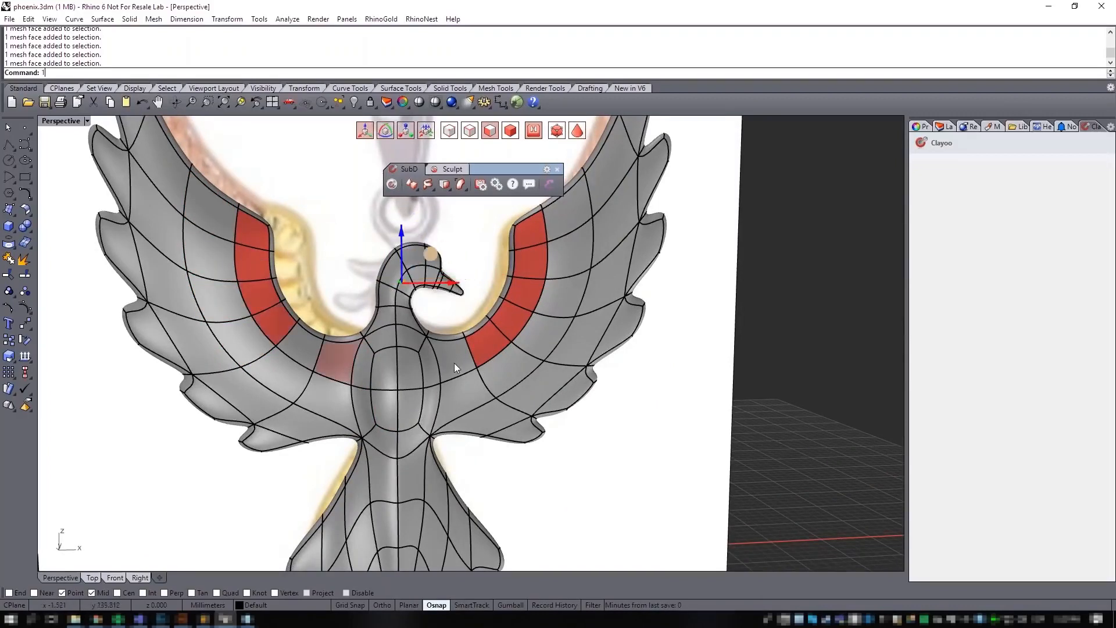
shift+click(315, 351)
Step: Pull the selected faces of both wings slightly forward to give the wings volume, and clear the selection
right_drag(508, 361, 544, 345)
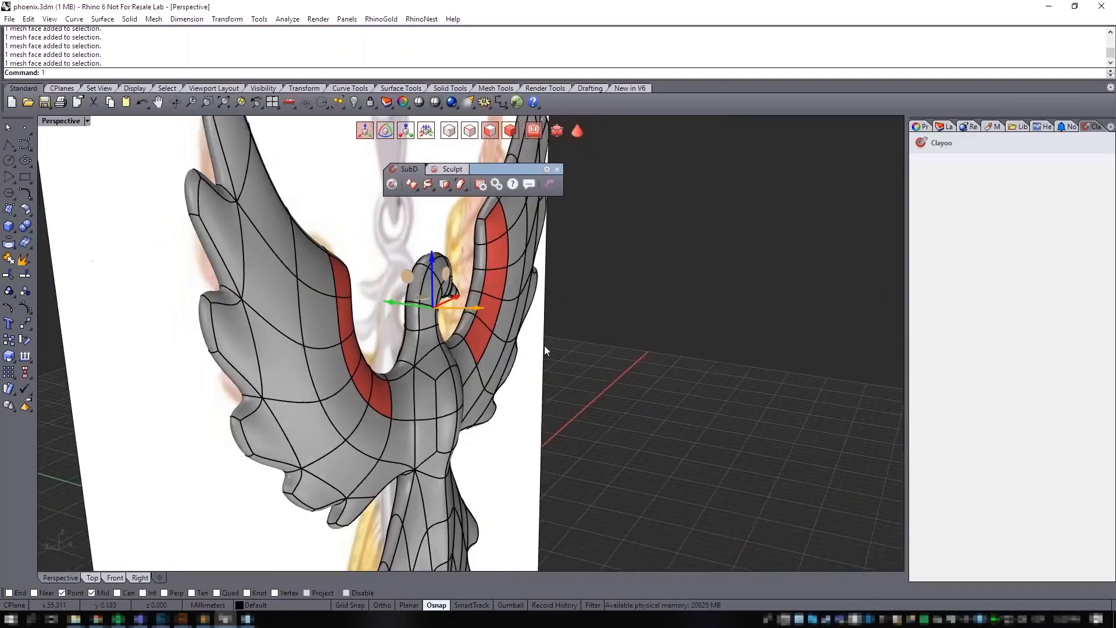
drag(477, 309, 487, 309)
right_drag(621, 334, 466, 464)
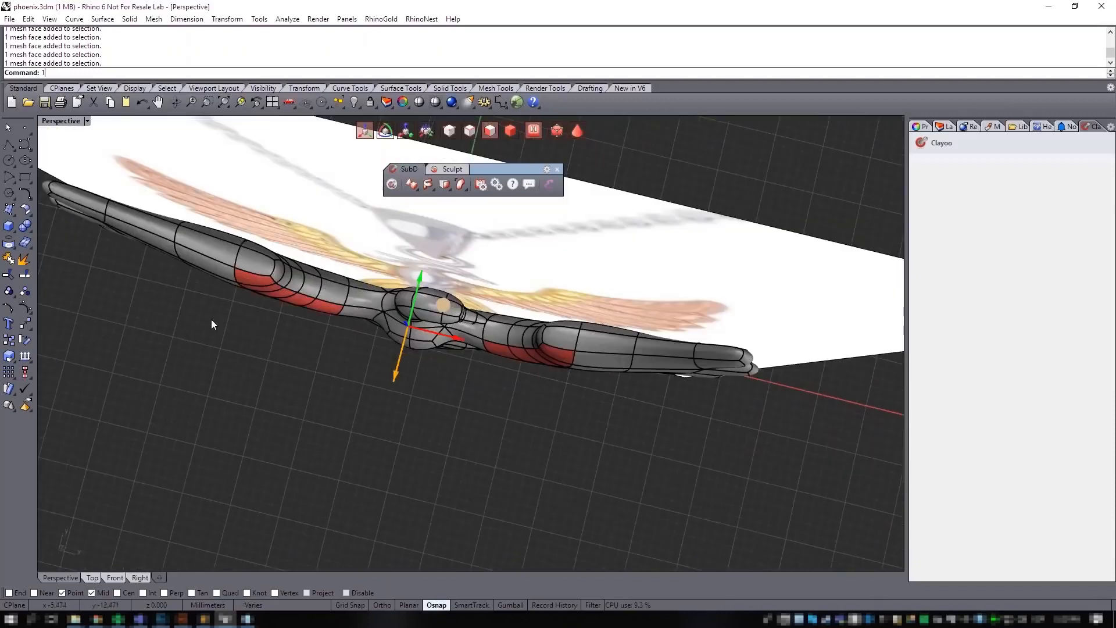
drag(390, 375, 388, 371)
right_drag(256, 408, 343, 301)
scroll(343, 301, down, 6)
key(Escape)
Step: Select the tip of the tail, move it downward to lengthen the tail, and clear the selection
scroll(574, 353, up, 4)
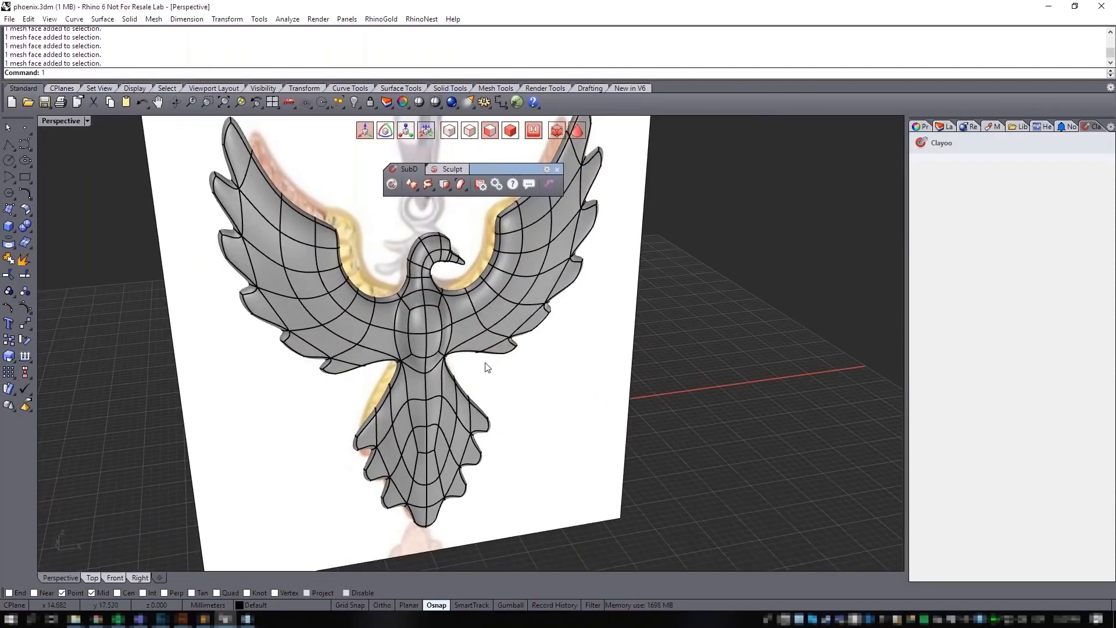
scroll(476, 477, up, 7)
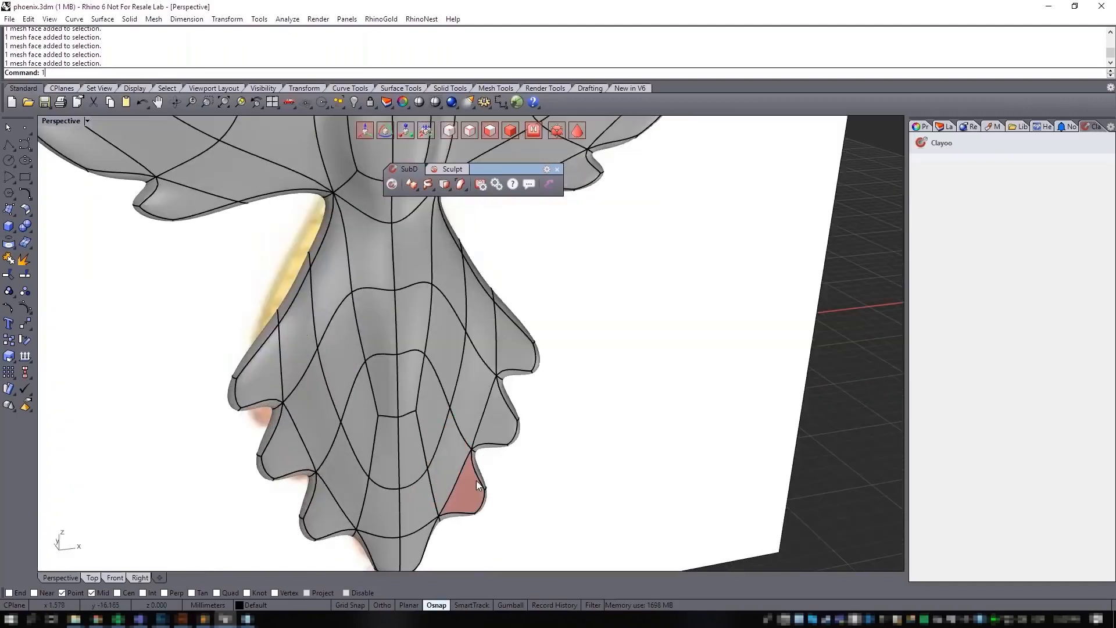
shift+right_drag(476, 480, 411, 293)
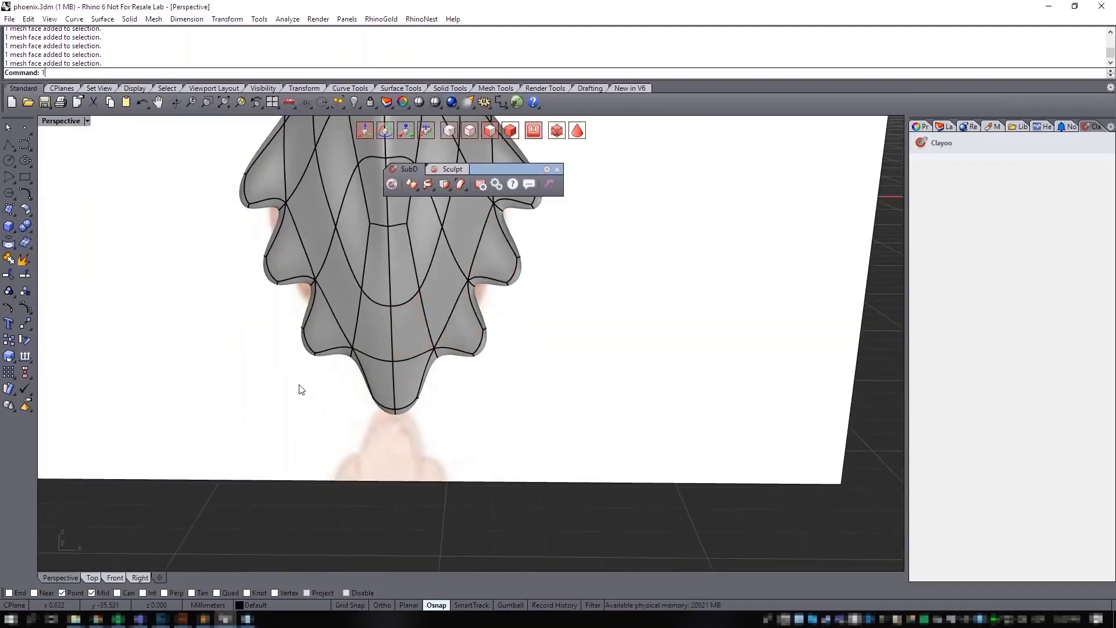
right_drag(405, 444, 382, 421)
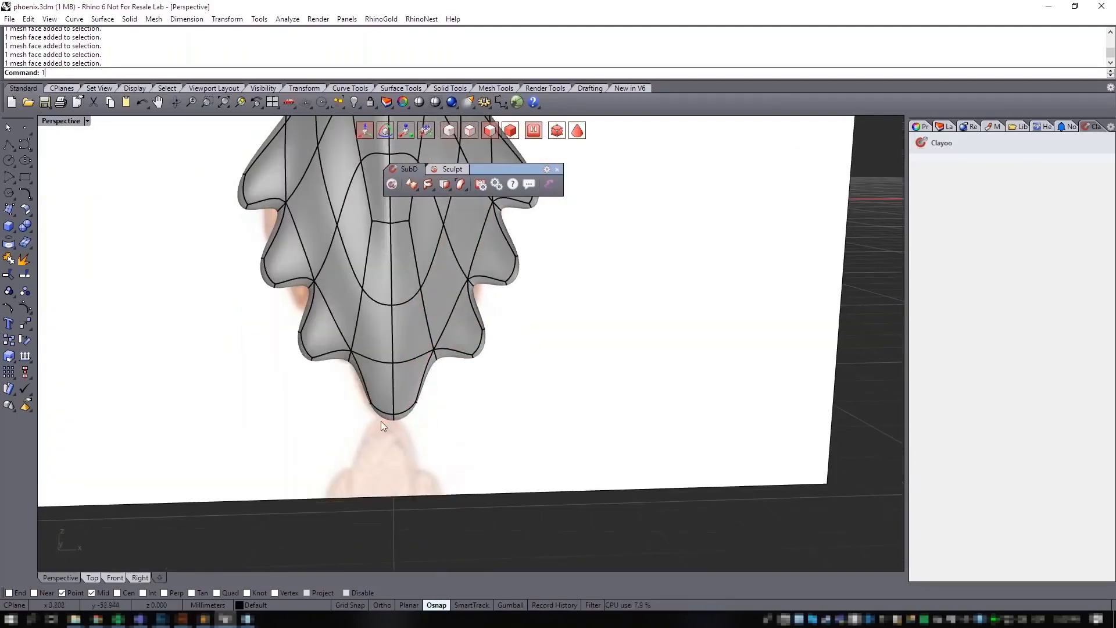
key(ctrl+a)
drag(395, 374, 395, 398)
scroll(548, 369, down, 6)
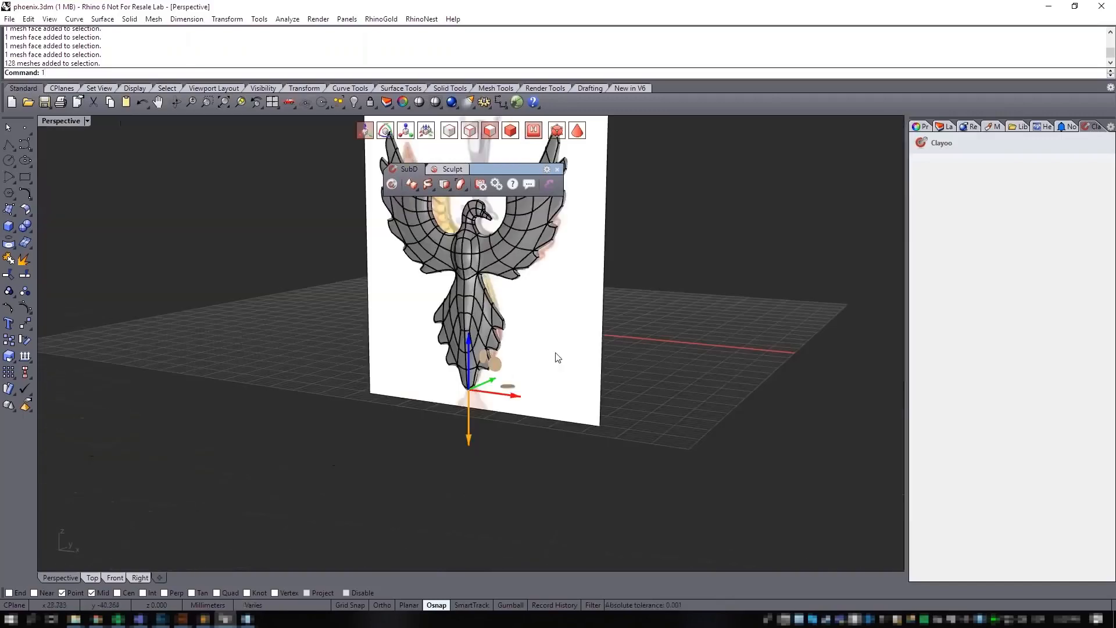
scroll(527, 369, up, 3)
click(504, 377)
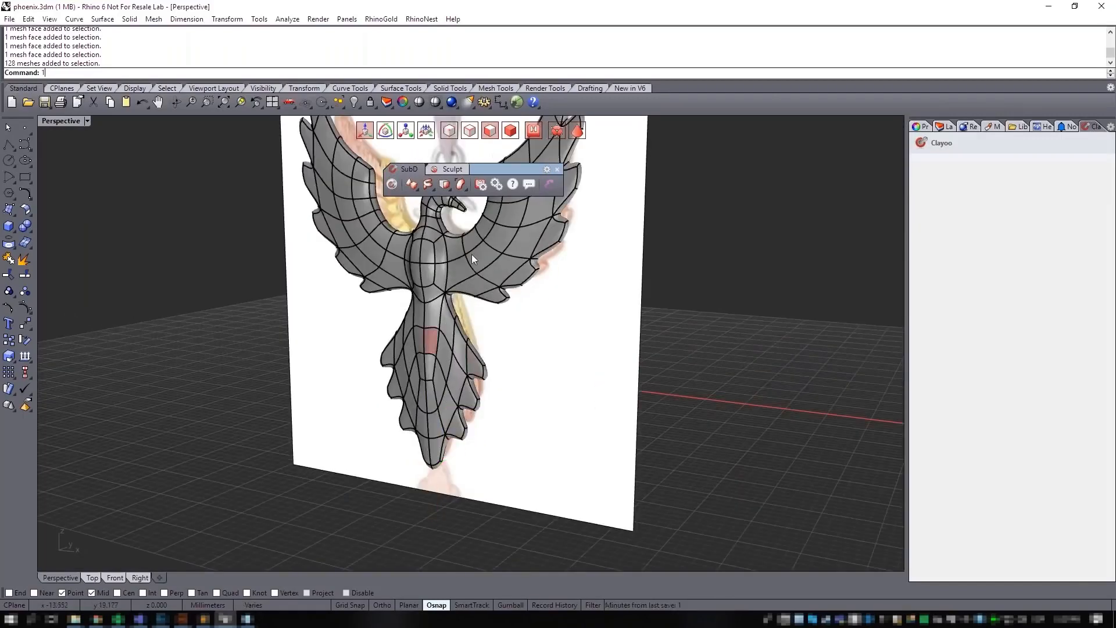
Step: In the Front viewport, select the vertices at the nape of the neck and move them upward
scroll(473, 254, down, 2)
shift+right_drag(451, 204, 446, 259)
scroll(437, 263, up, 6)
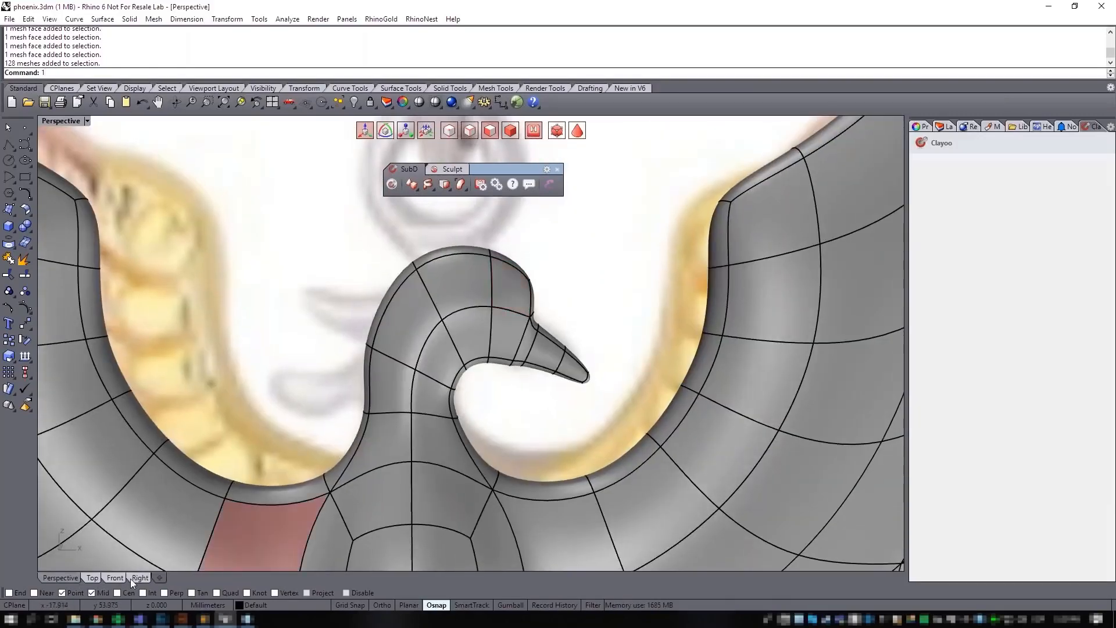
click(115, 576)
scroll(401, 353, up, 5)
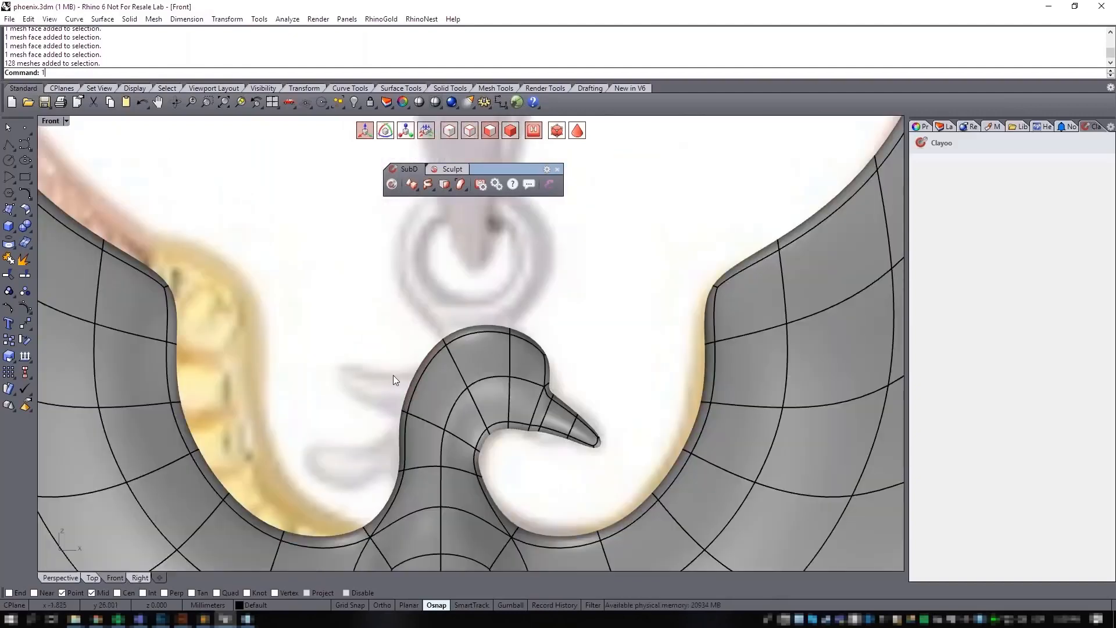
scroll(427, 435, up, 3)
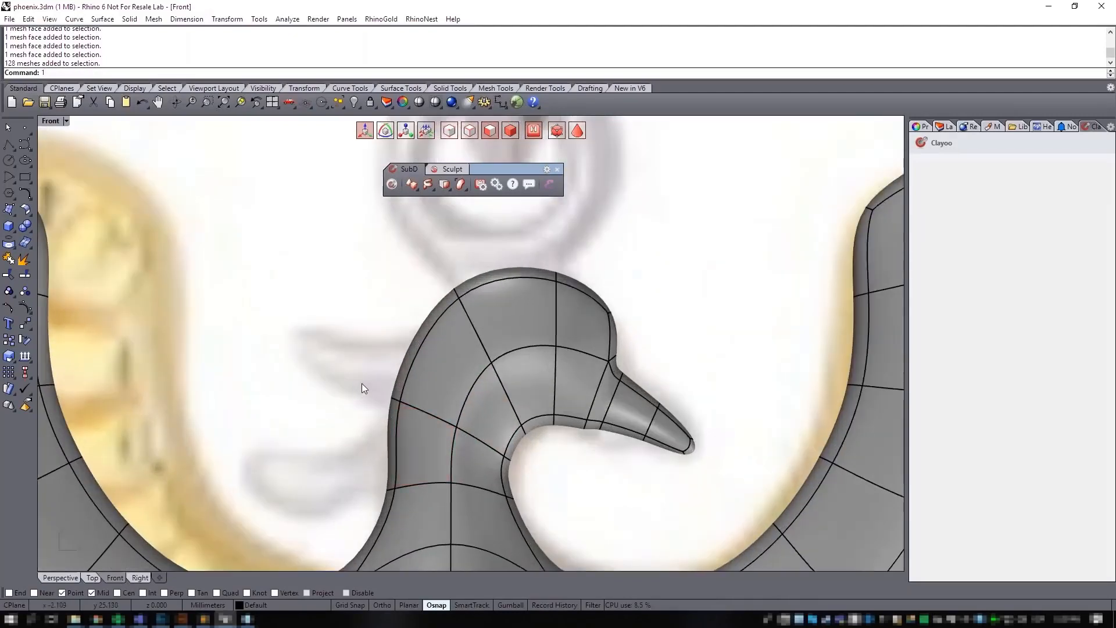
click(414, 378)
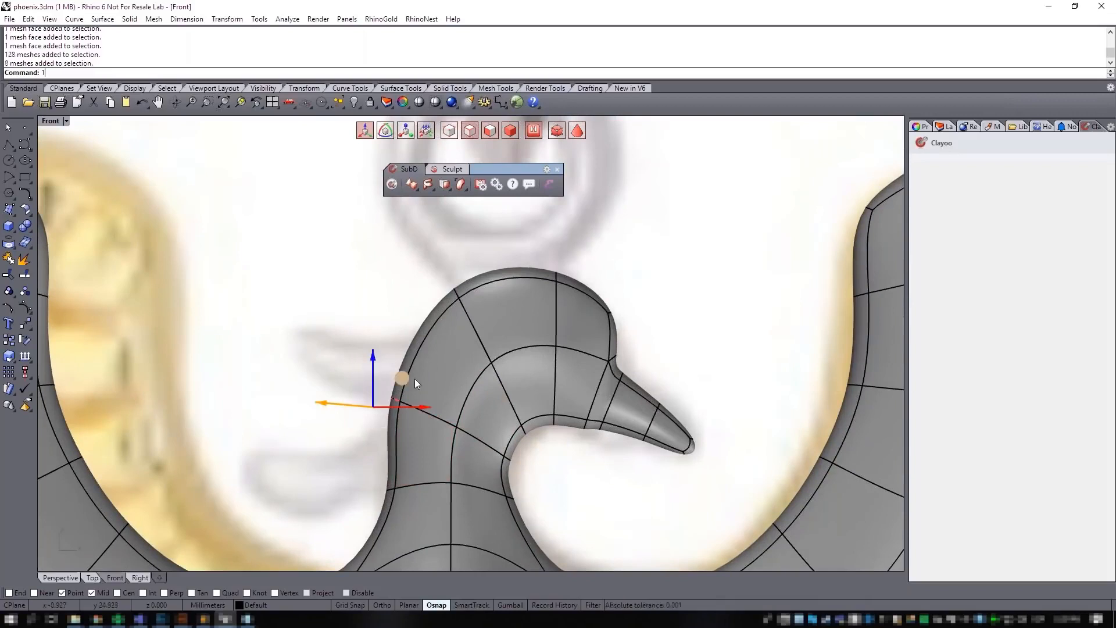
drag(404, 381, 407, 342)
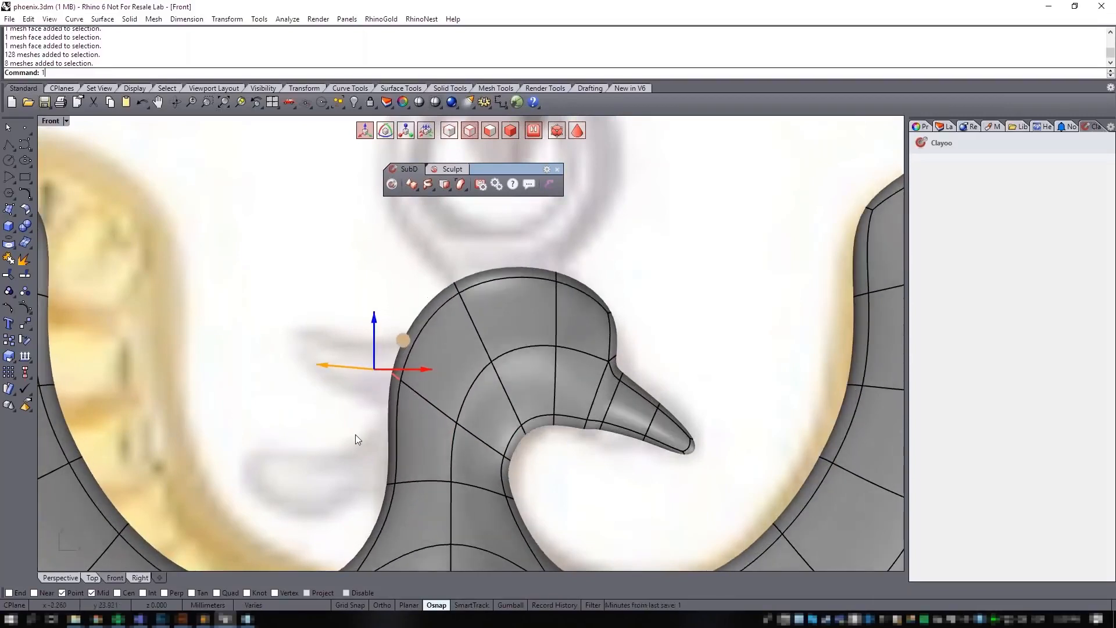
Step: Return to the faceted control mesh and show the neck and head in the Perspective viewport
drag(356, 441, 428, 509)
click(370, 437)
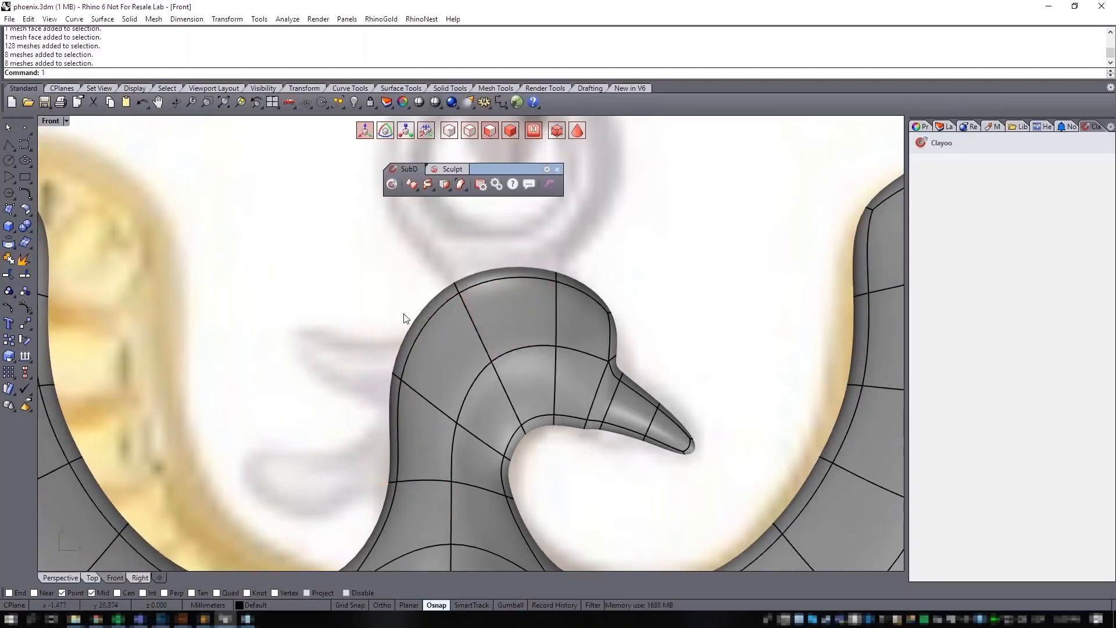
click(577, 130)
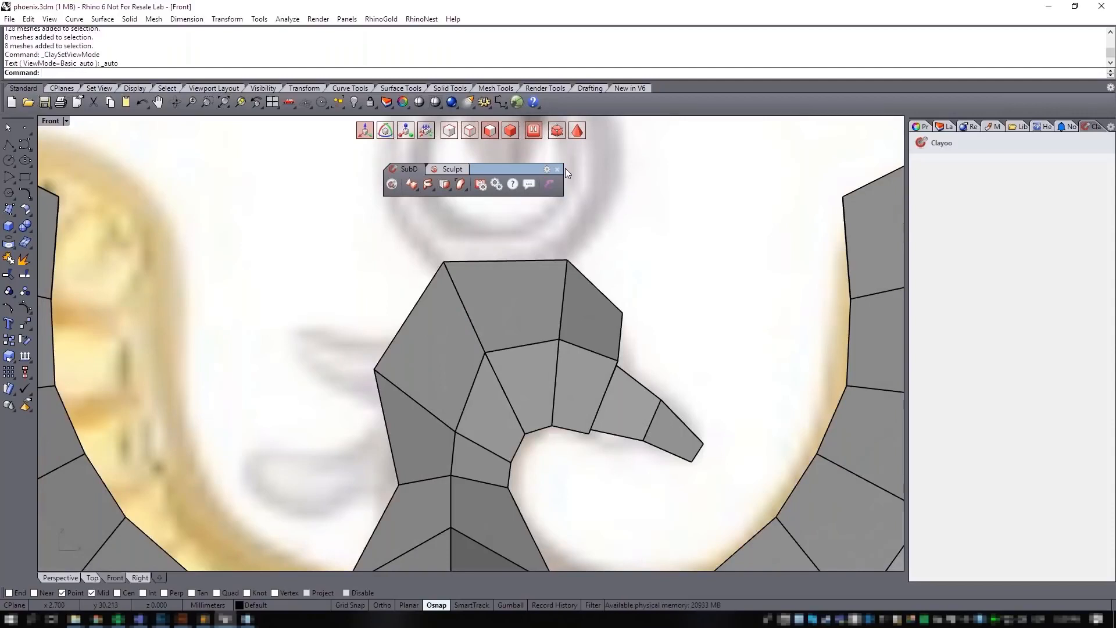
scroll(375, 457, down, 2)
click(61, 577)
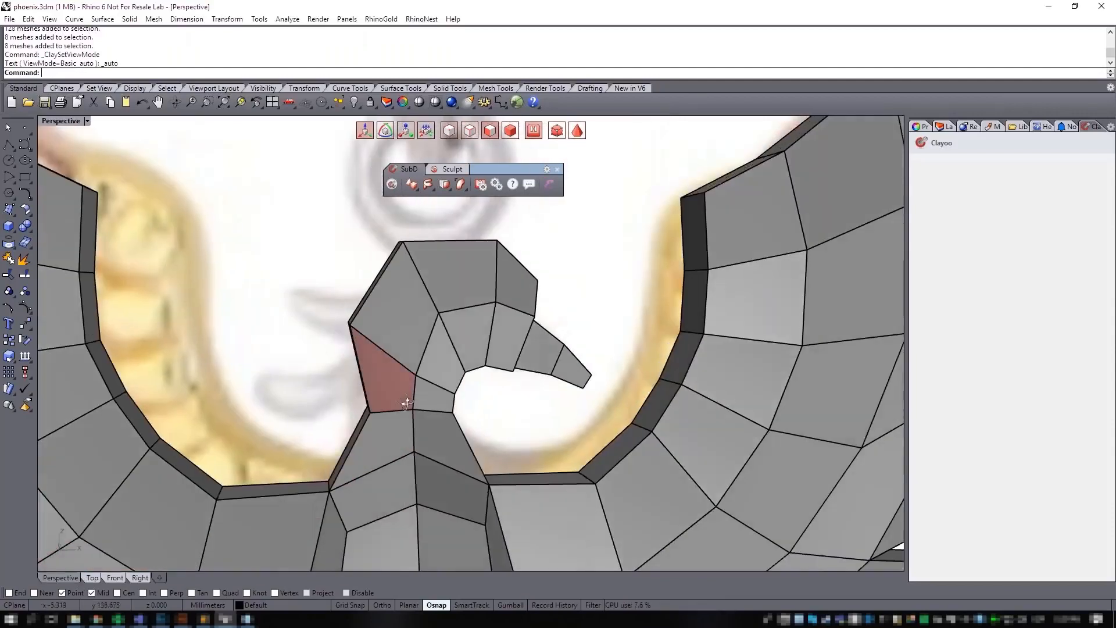
Step: Select the face at the back of the head and extrude it outward in the Front viewport, adjusting its angle and size for a crest feather
right_drag(415, 302, 398, 299)
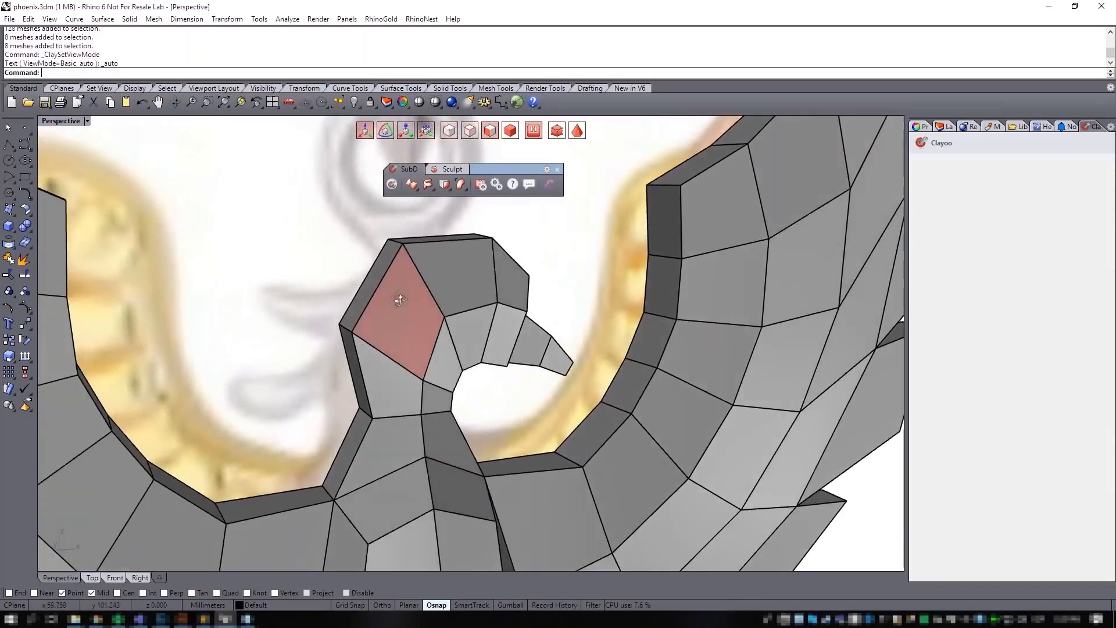
click(367, 283)
click(115, 577)
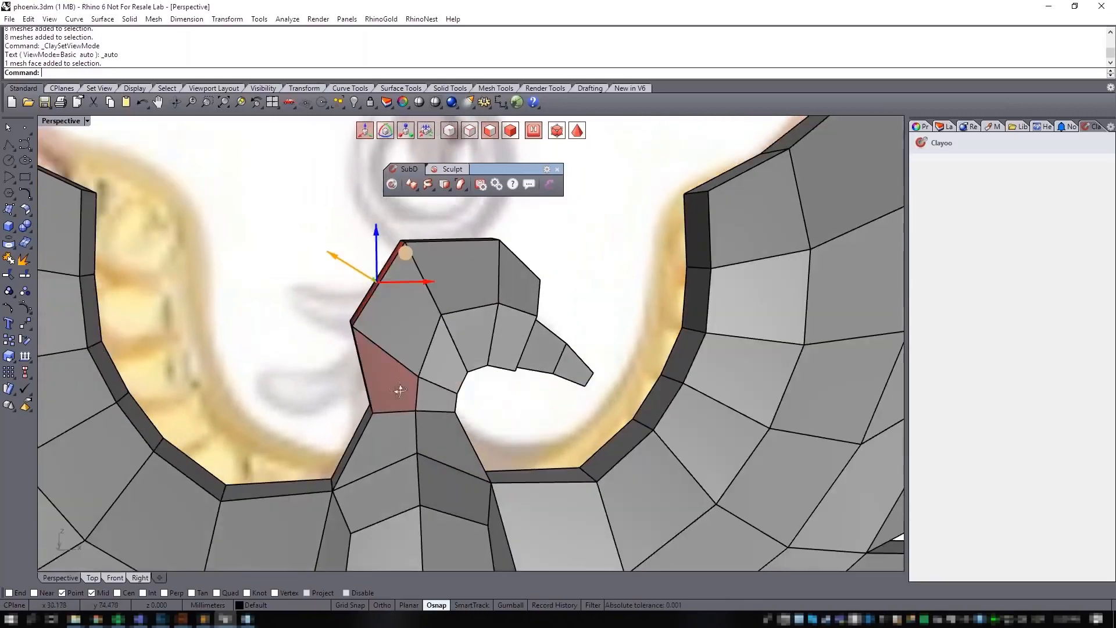
scroll(364, 392, up, 2)
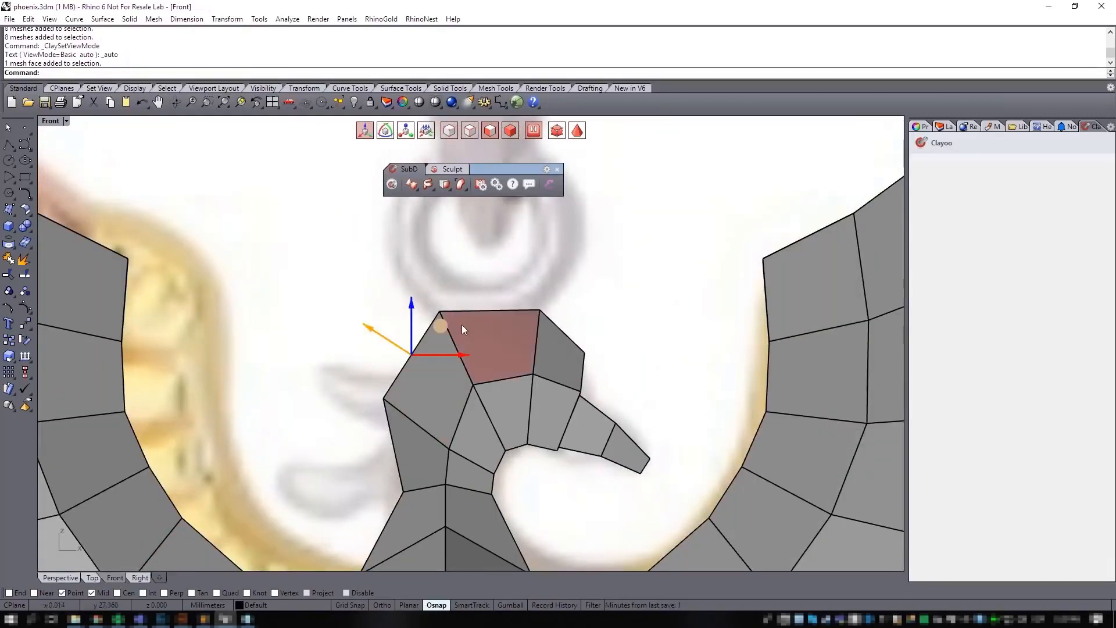
drag(438, 325, 370, 354)
key(e)
key(r)
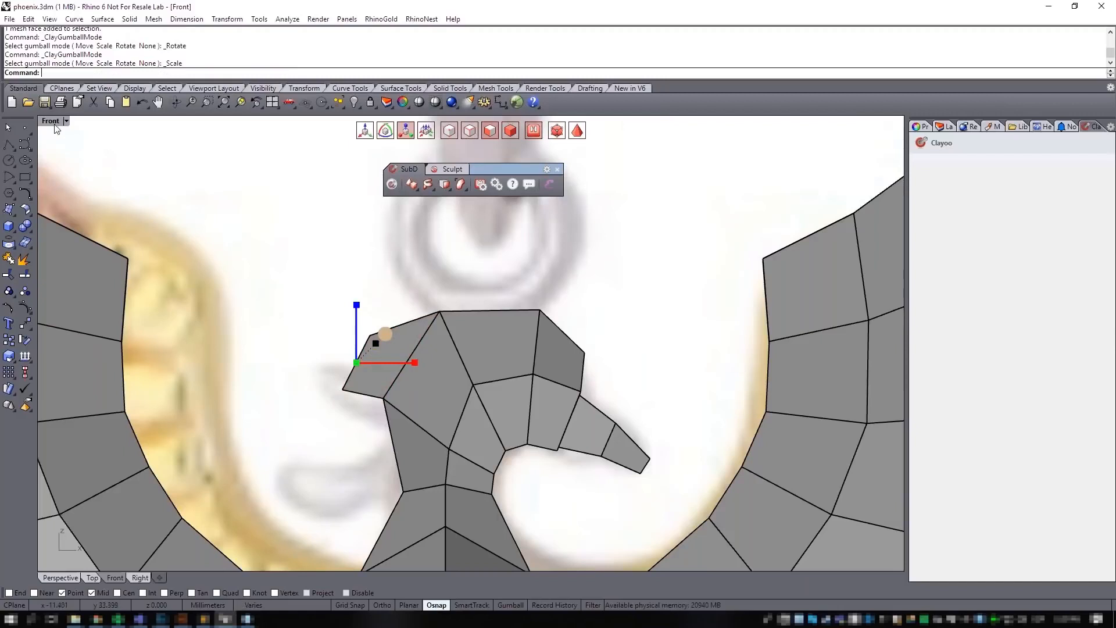
Step: Set the Front viewport to Wireframe, extrude a second, narrower segment from the upper crest feather, and clear the selection
click(57, 128)
click(76, 153)
key(w)
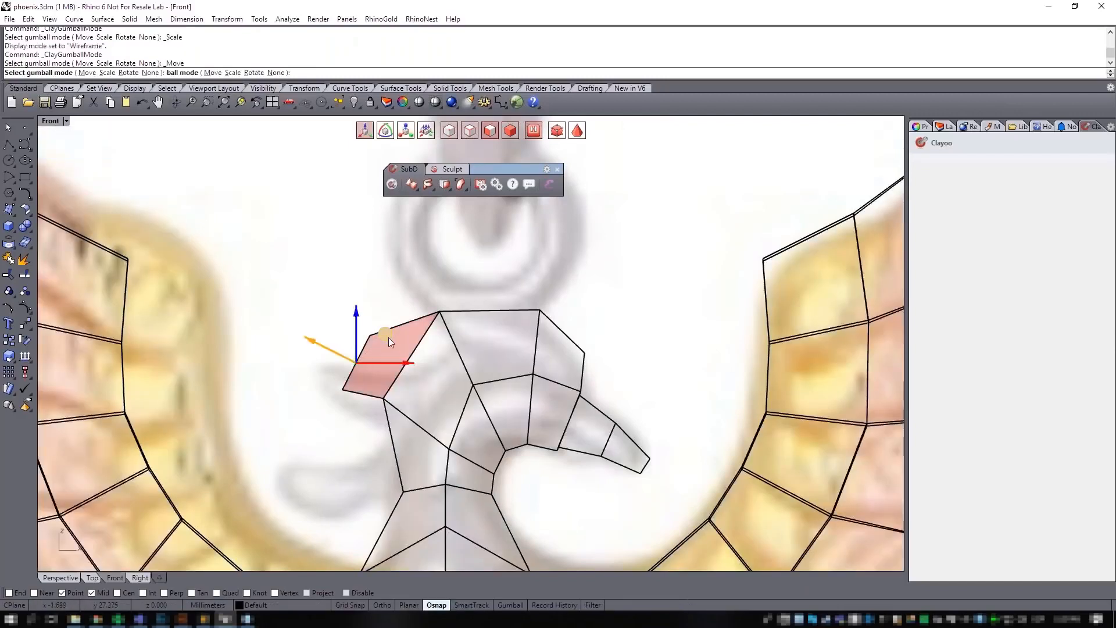
drag(388, 337, 311, 330)
key(r)
key(w)
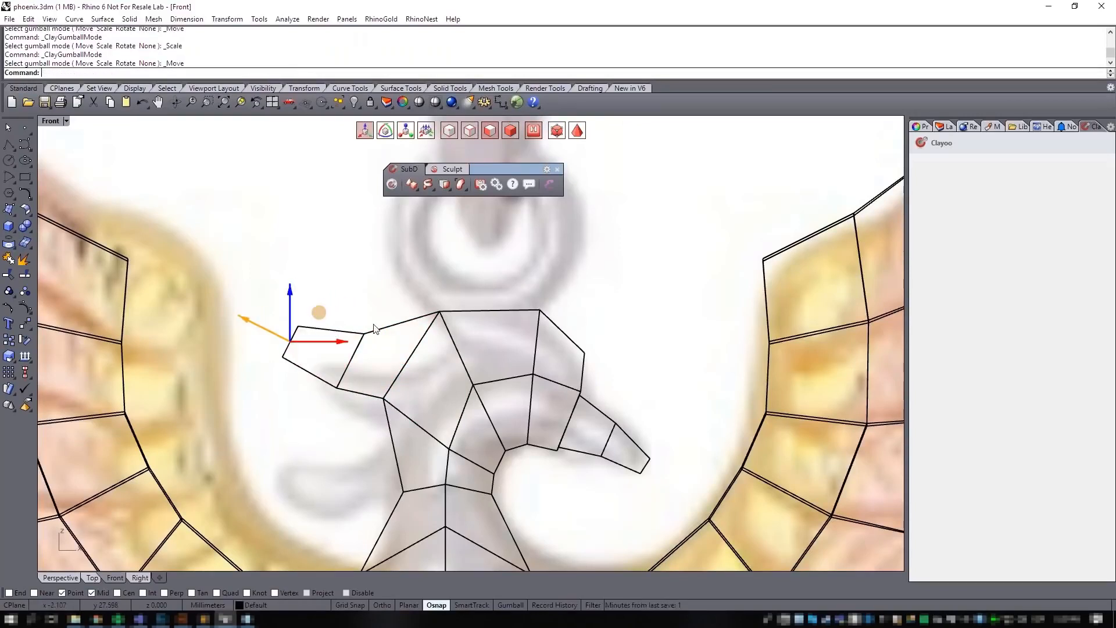
scroll(329, 313, down, 2)
right_drag(407, 385, 408, 376)
key(Escape)
Step: Select the face at the back of the neck and extrude it outward in two segments over the sketch's lower crest feather
click(60, 577)
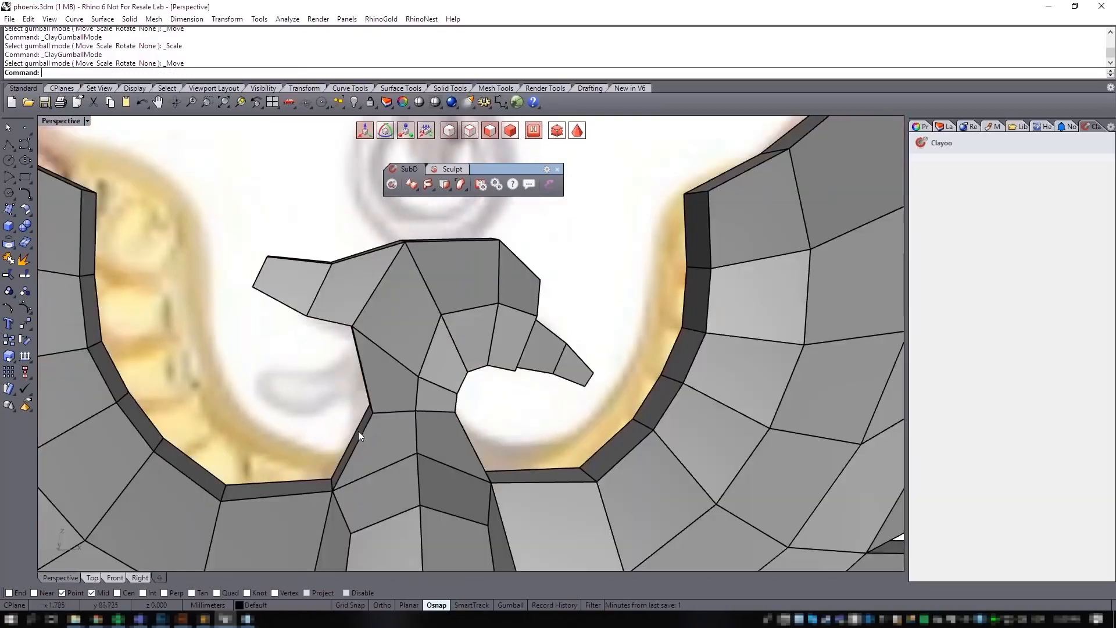
mouse_move(358, 430)
right_down()
mouse_move(475, 443)
mouse_move(448, 460)
mouse_move(328, 438)
right_up()
click(398, 434)
click(115, 578)
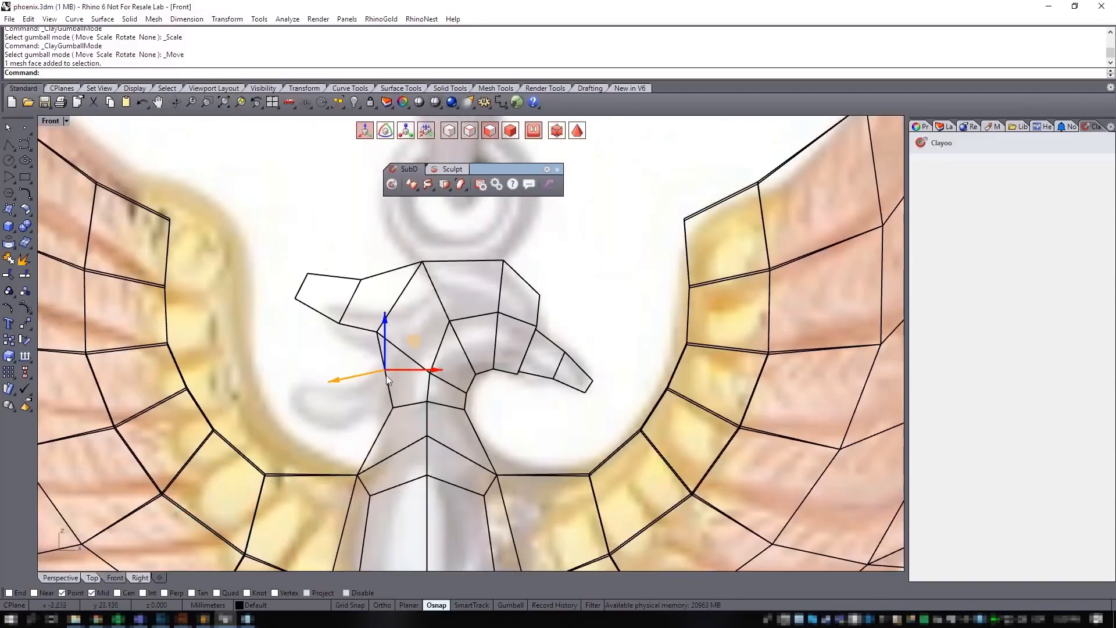
drag(373, 372, 324, 386)
key(r)
key(w)
Step: Rotate and scale the end face of the lower crest feather to taper its tip, and clear the selection
key(e)
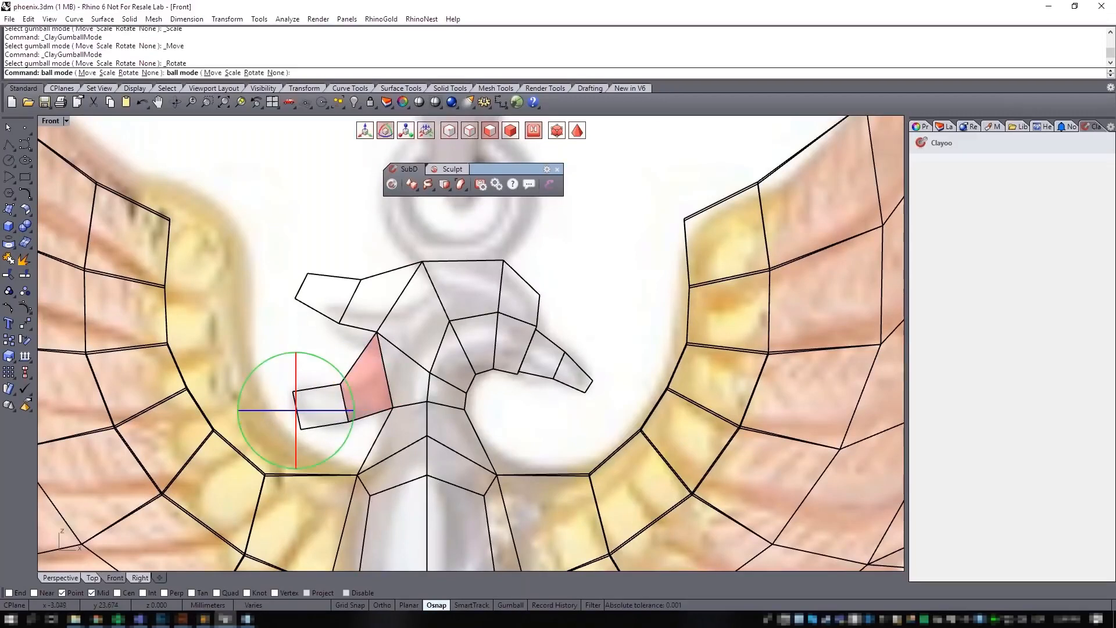
drag(344, 381, 348, 387)
key(r)
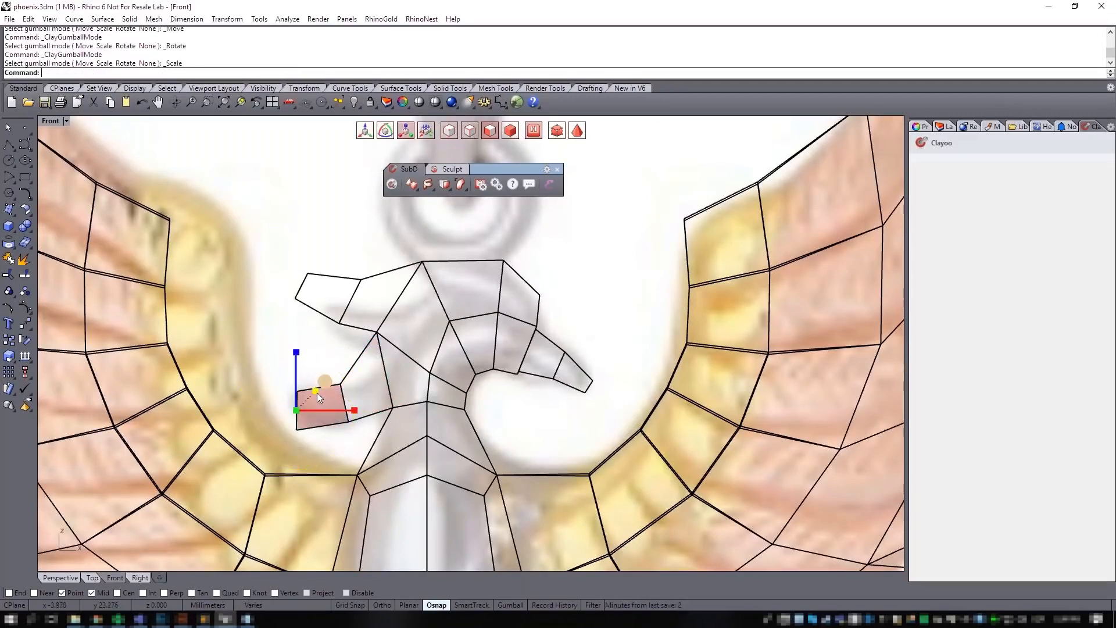
key(w)
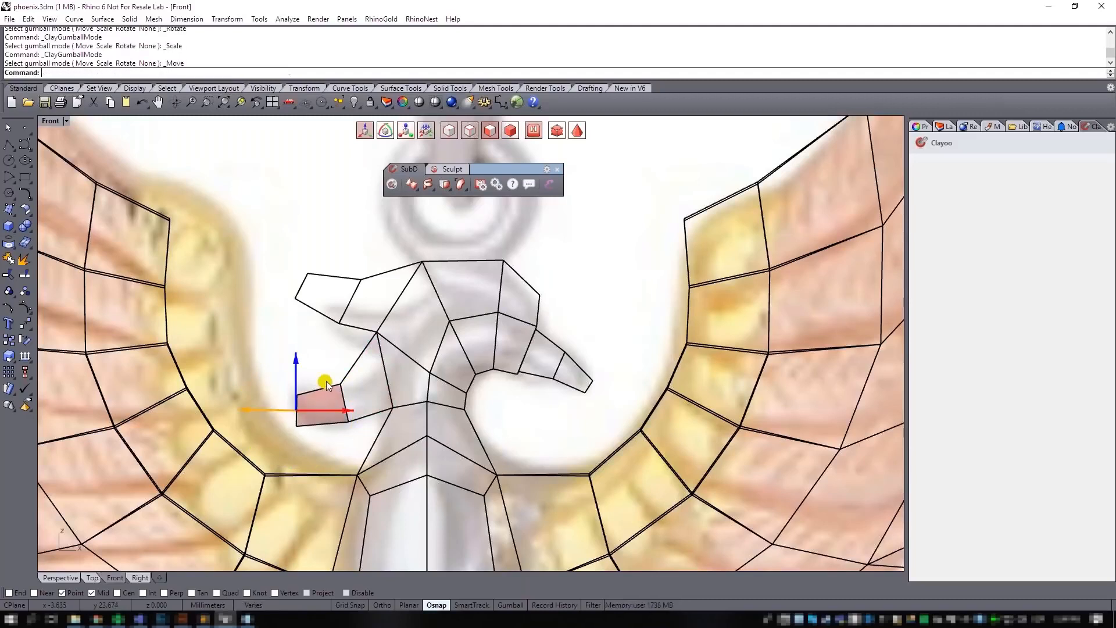
click(499, 307)
scroll(504, 310, down, 6)
click(524, 249)
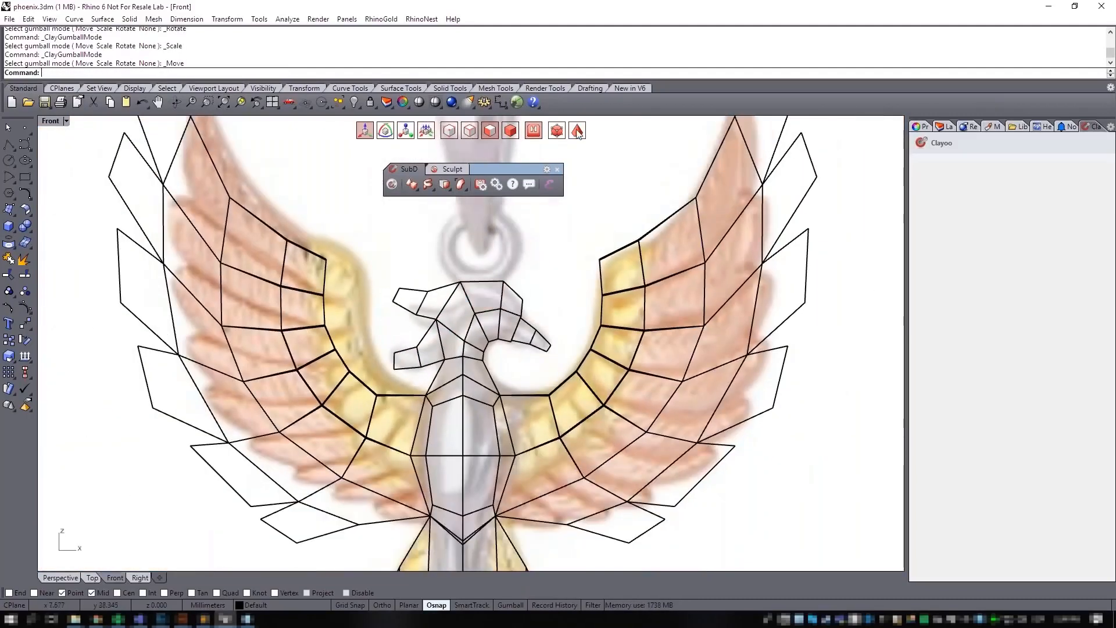
Step: Show the smoothed mesh in Shaded display in the Front viewport, check the head and crest against the sketch, and save the file
key(Tab)
click(58, 125)
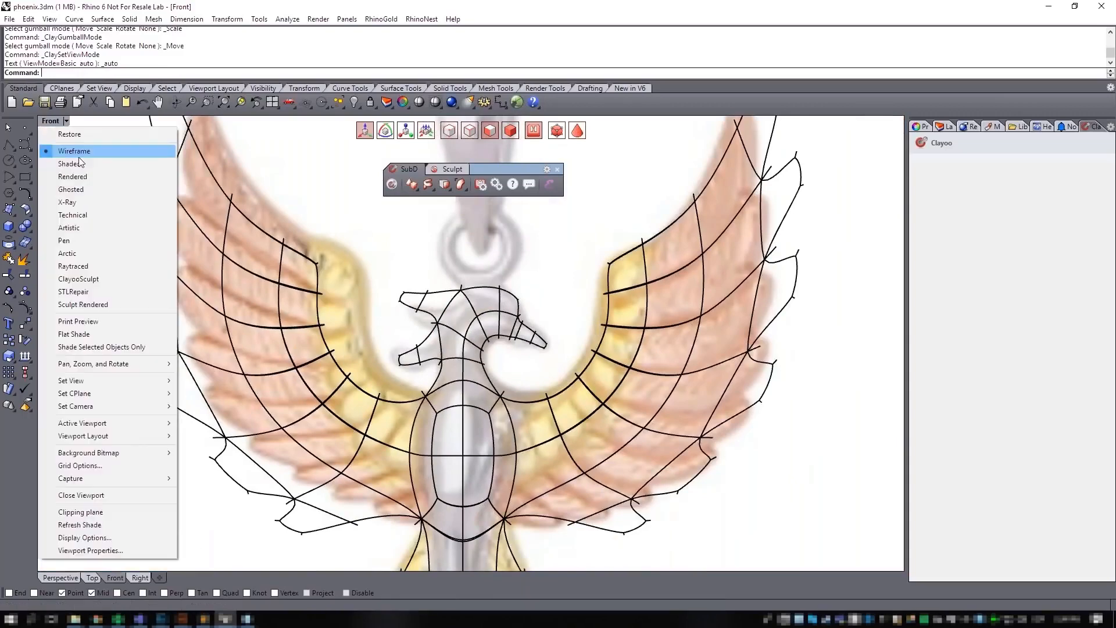
click(75, 165)
click(527, 329)
scroll(520, 324, up, 3)
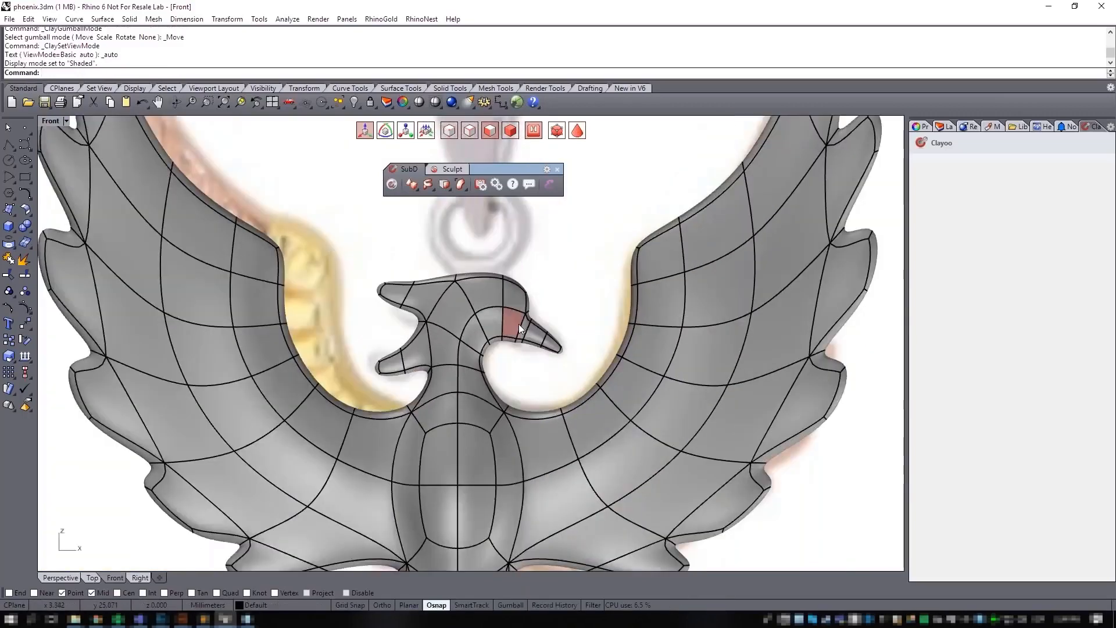
scroll(459, 334, up, 3)
scroll(468, 335, down, 3)
click(419, 297)
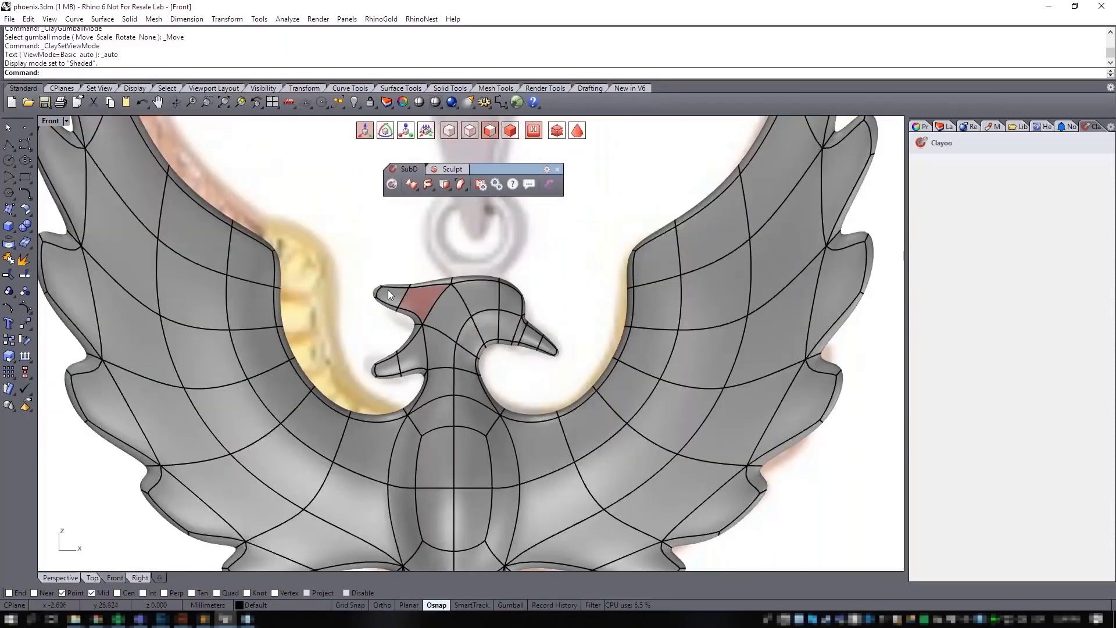
scroll(510, 306, down, 5)
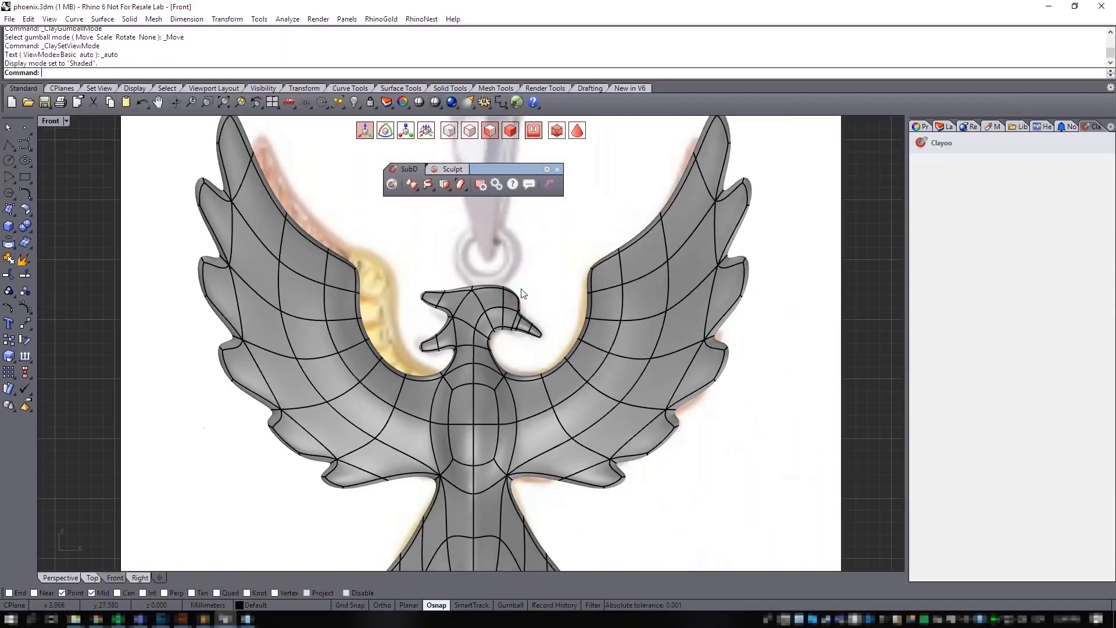
click(523, 303)
scroll(486, 324, down, 4)
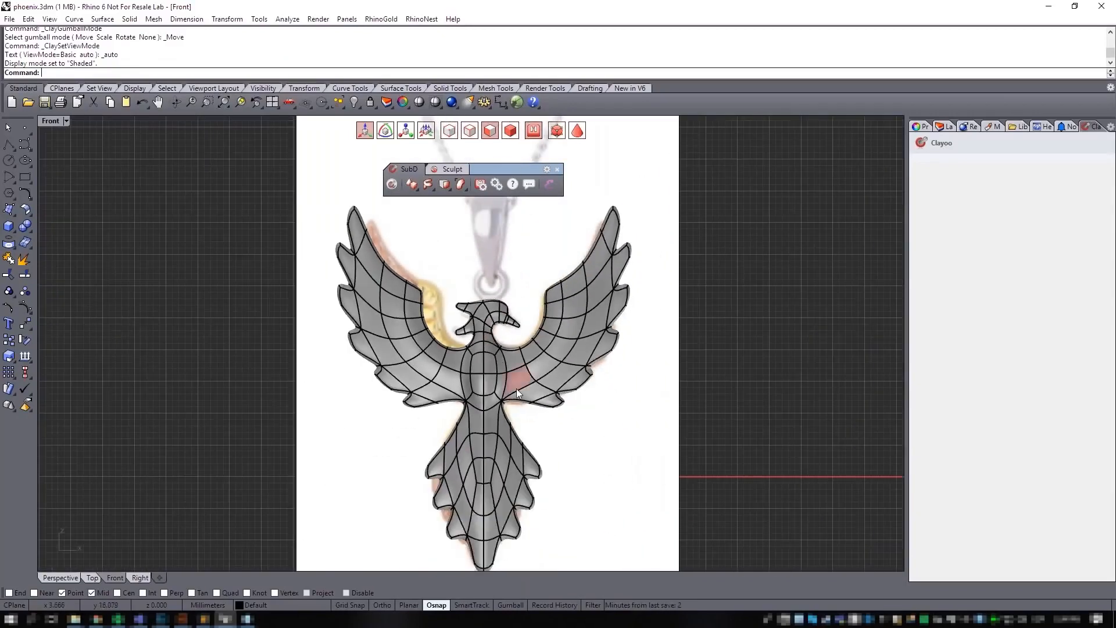
key(ctrl+s)
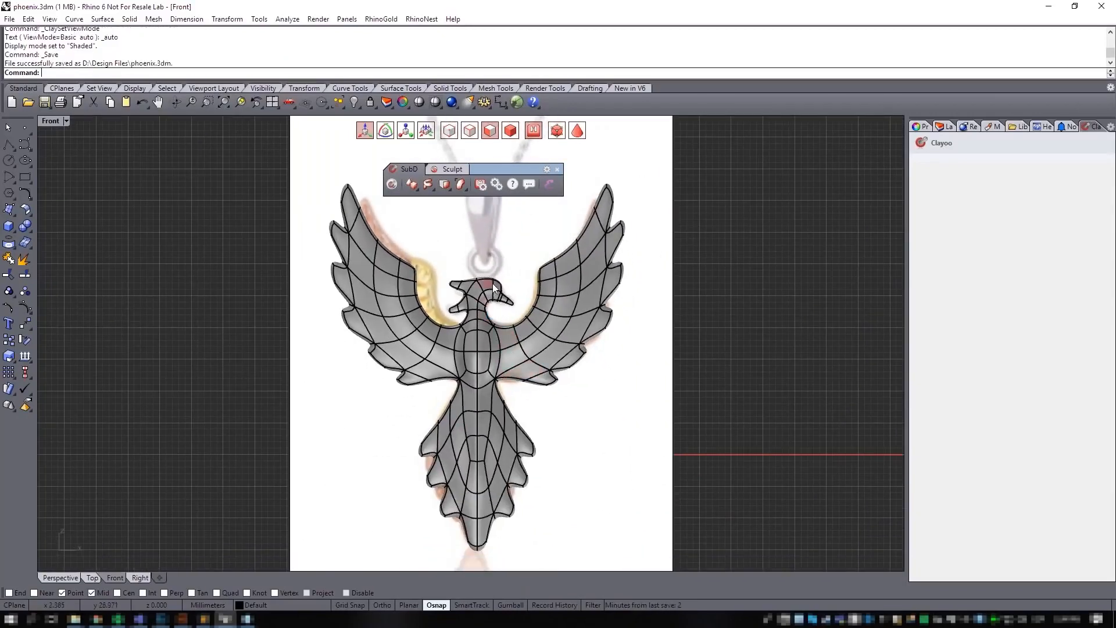
Step: Create a subdivision torus with radius 4.120, thickness 1.588, 8 segments and 4 Z segments for the hanging ring
scroll(494, 287, up, 4)
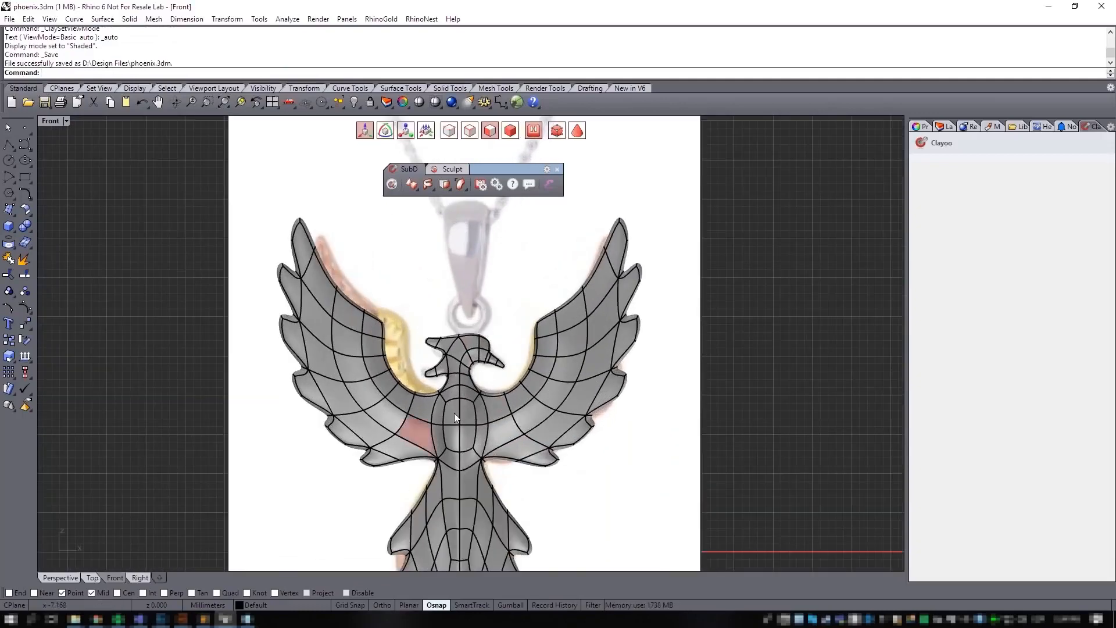
click(68, 580)
right_drag(341, 473, 431, 378)
scroll(530, 427, down, 5)
scroll(521, 438, down, 5)
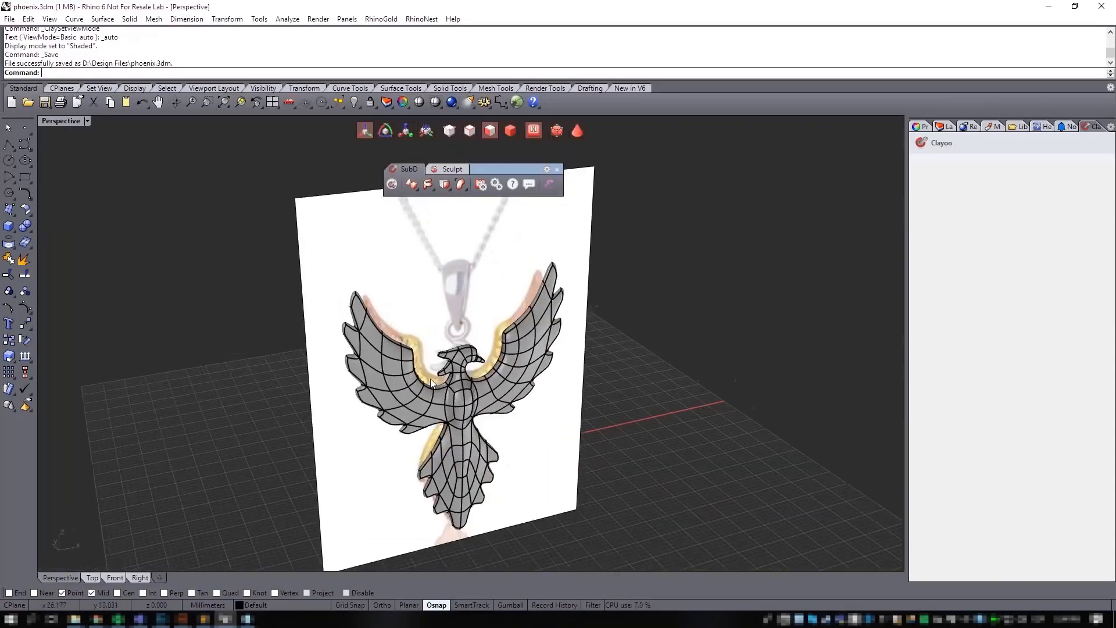
scroll(430, 378, up, 5)
right_drag(486, 334, 413, 330)
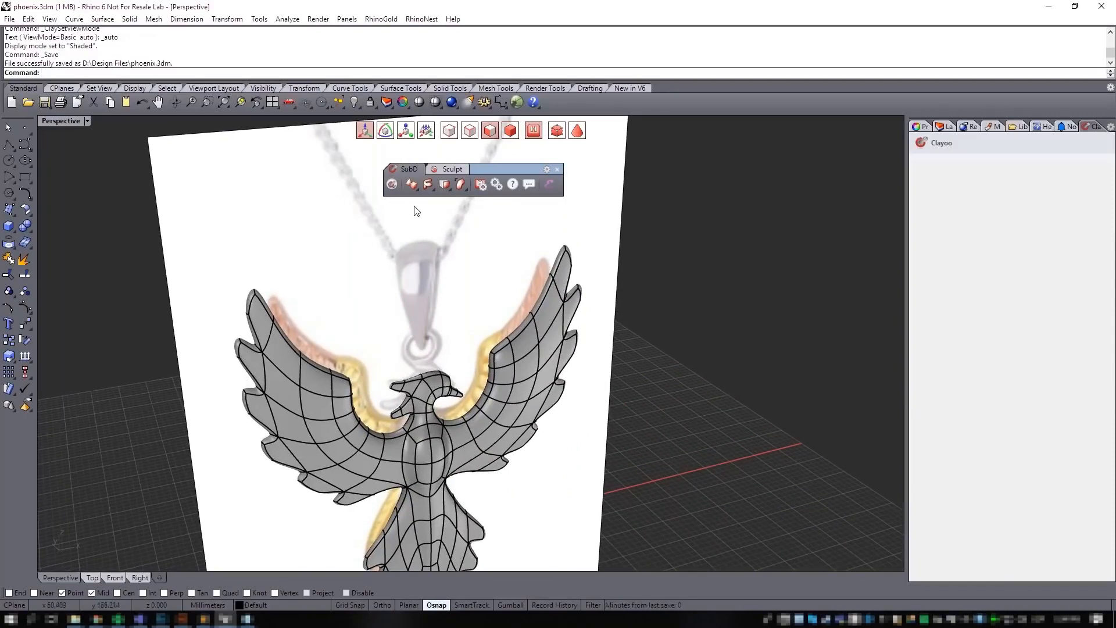
click(415, 188)
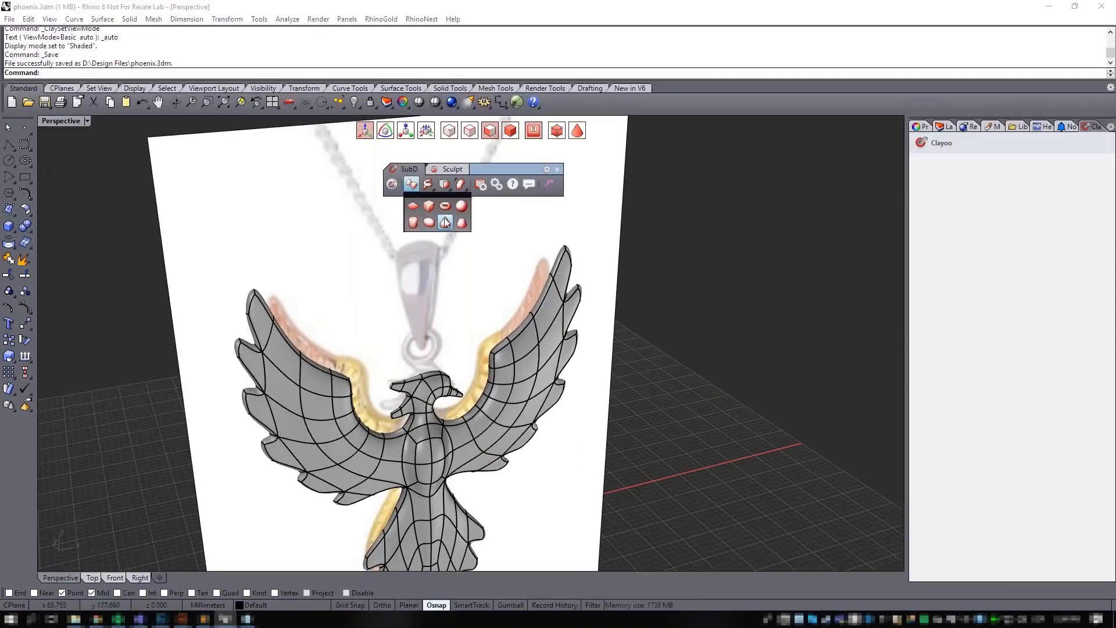
click(443, 208)
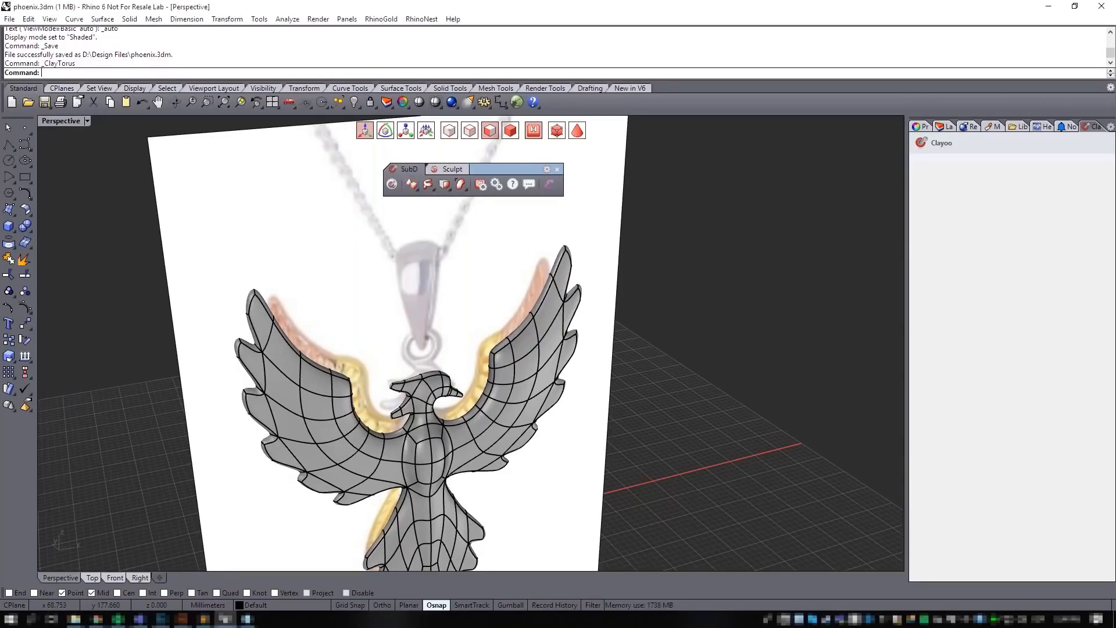
right_drag(505, 520, 393, 432)
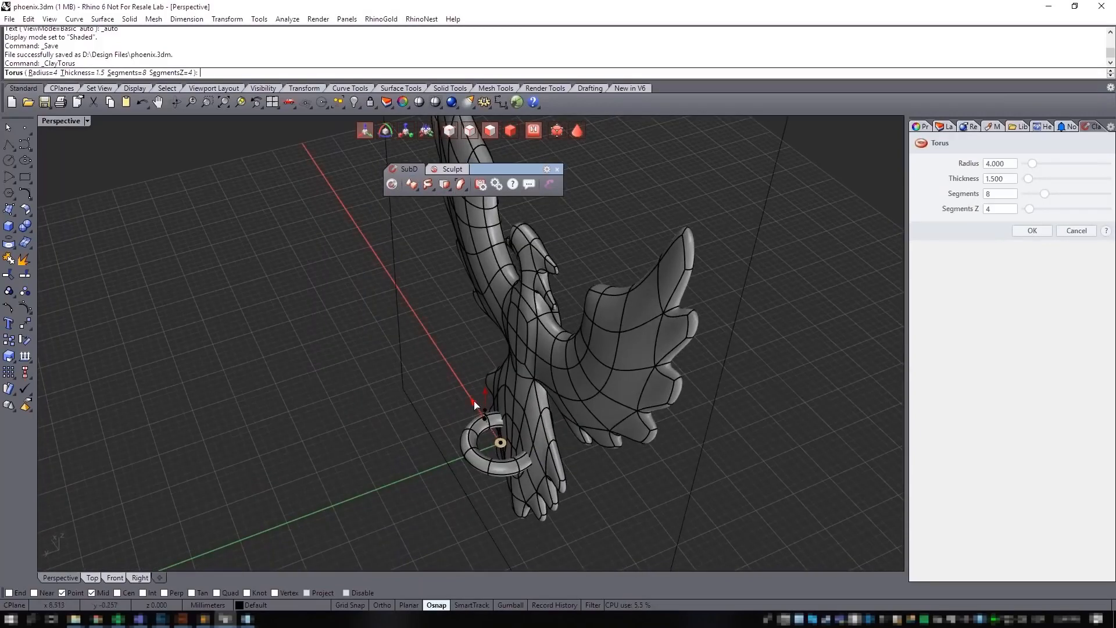
drag(474, 403, 489, 396)
right_drag(494, 398, 859, 321)
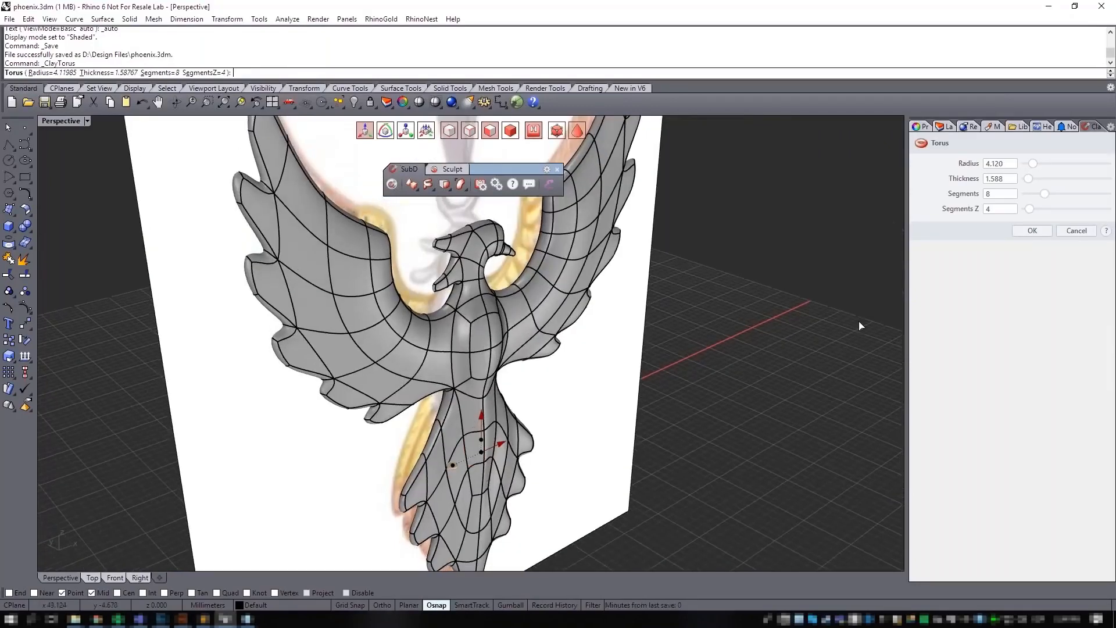
click(1032, 231)
Step: Select the torus and rotate it upright so it stands parallel to the pendant
right_drag(640, 465, 336, 507)
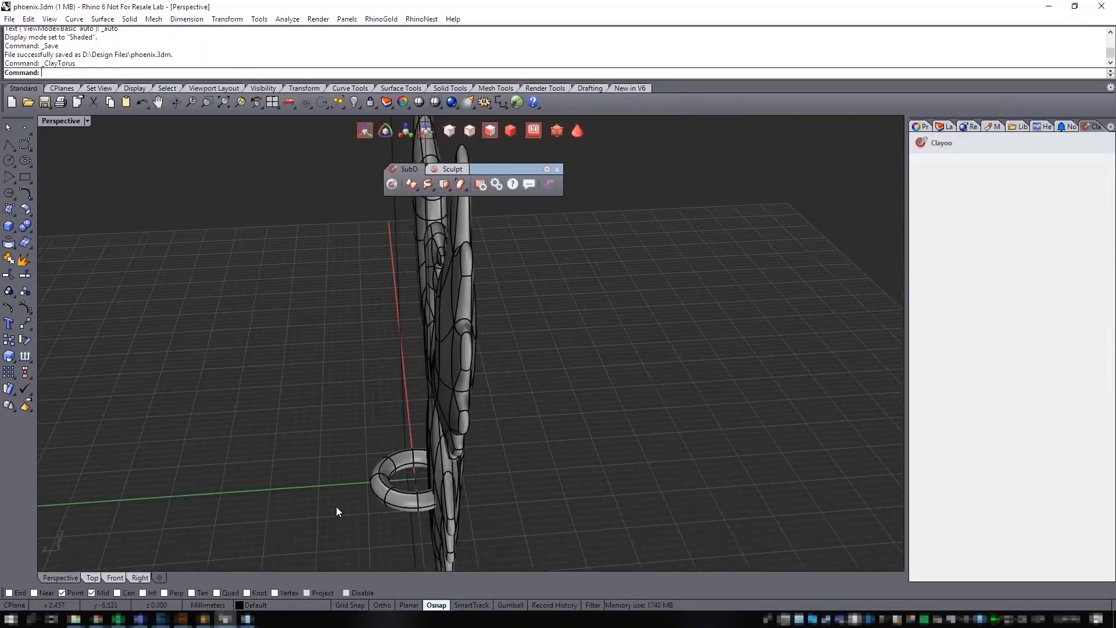
click(385, 494)
right_drag(430, 472, 431, 475)
key(e)
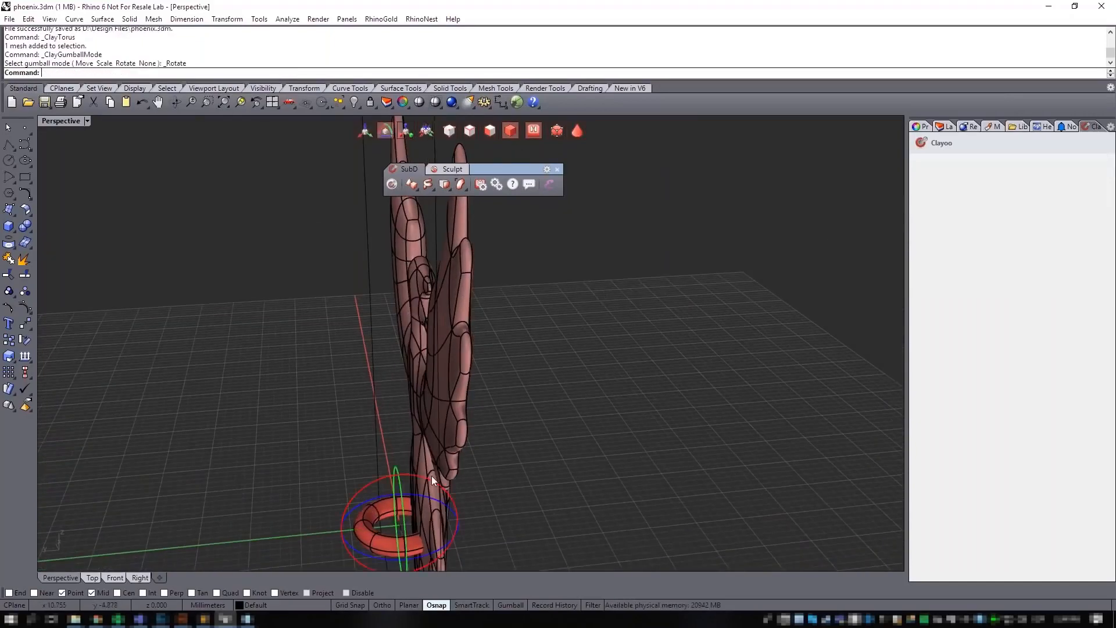
drag(370, 483, 487, 475)
right_drag(487, 476, 465, 383)
Step: In the Front viewport, move the torus straight up to the sketched ring above the phoenix's head
click(119, 578)
scroll(384, 402, down, 7)
click(365, 131)
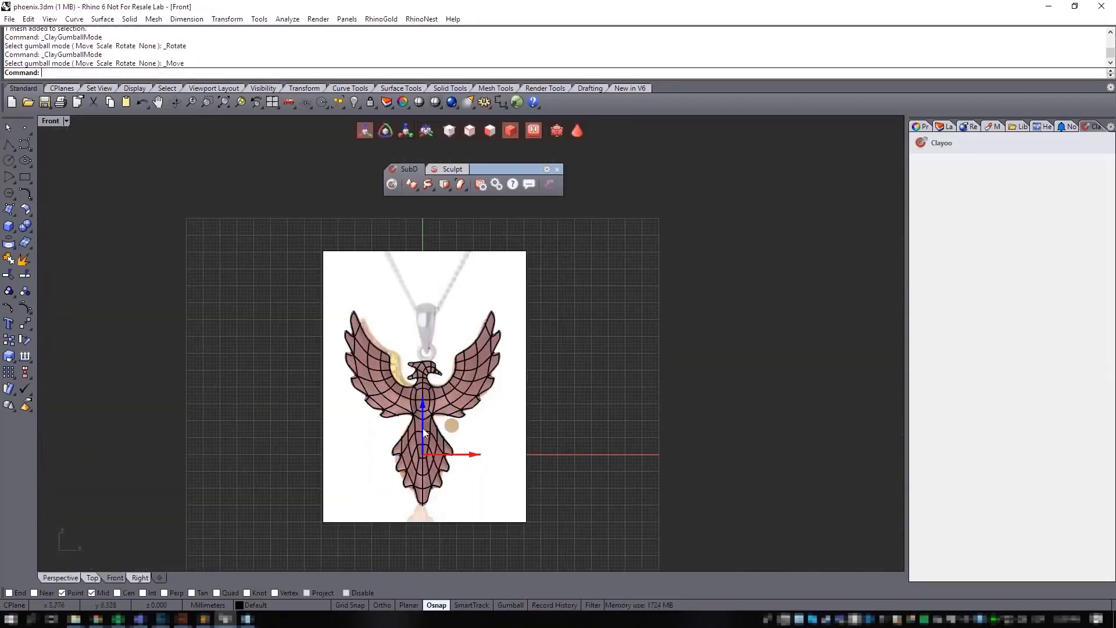
drag(423, 406, 428, 328)
scroll(417, 357, up, 14)
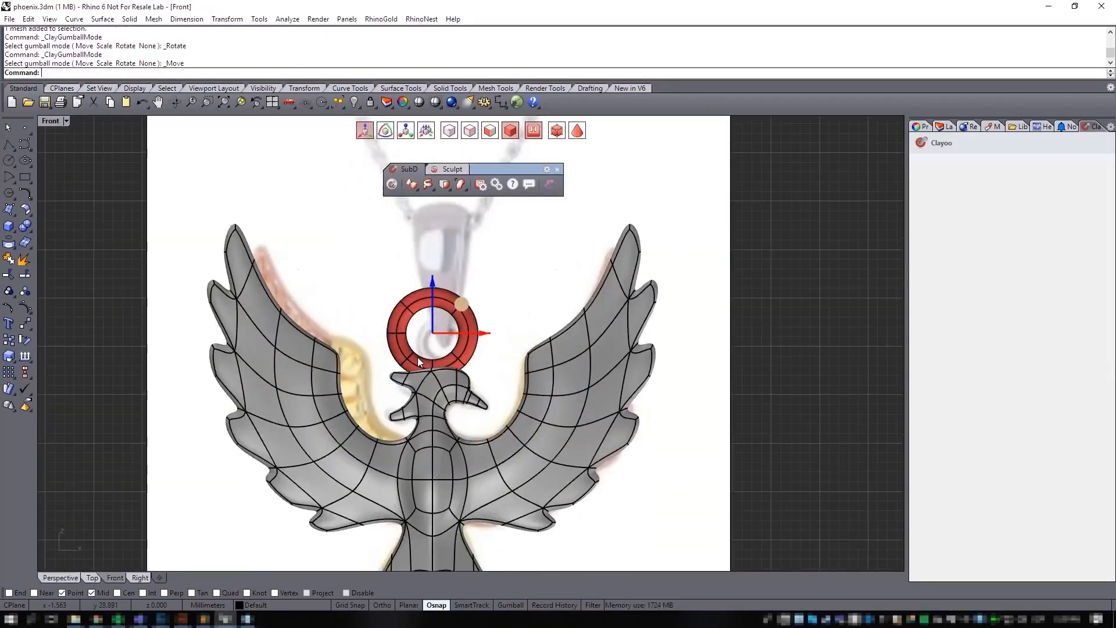
Step: Scale the torus down uniformly and move it over the sketched ring so it touches the top of the head
click(406, 130)
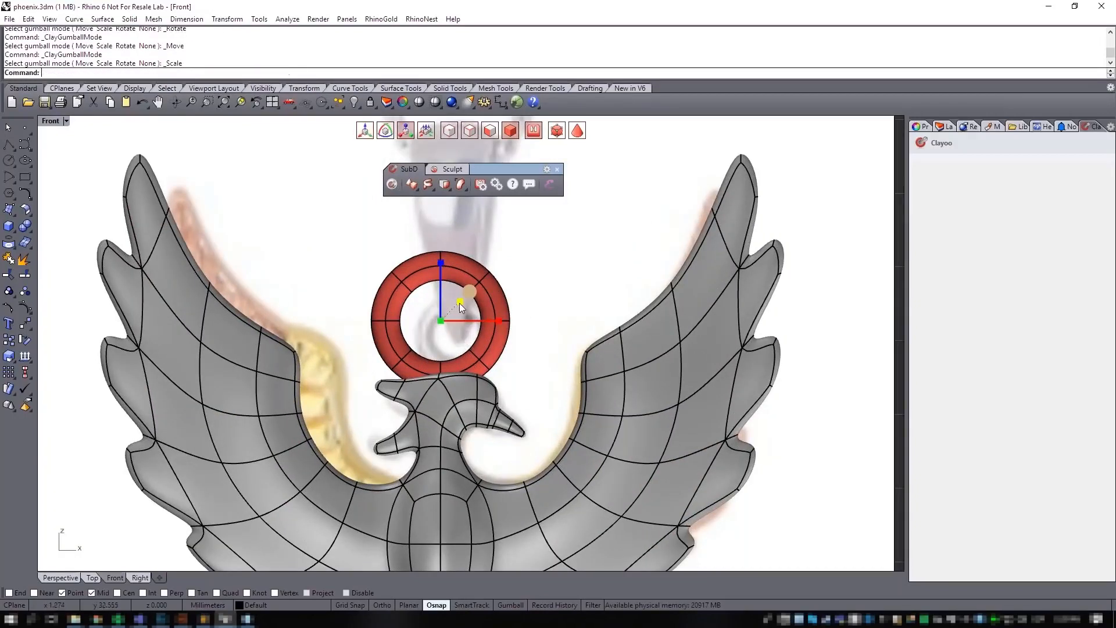
mouse_move(459, 302)
mouse_down()
mouse_move(458, 316)
mouse_move(441, 294)
mouse_move(443, 309)
mouse_up()
click(365, 131)
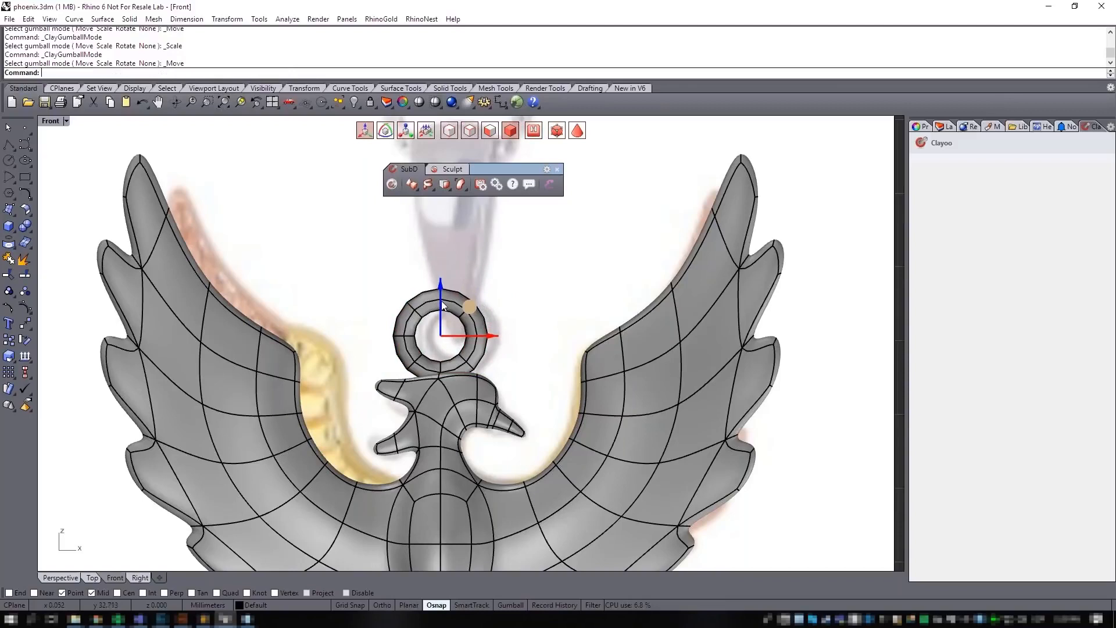
drag(489, 337, 501, 339)
drag(455, 305, 456, 308)
scroll(528, 379, down, 2)
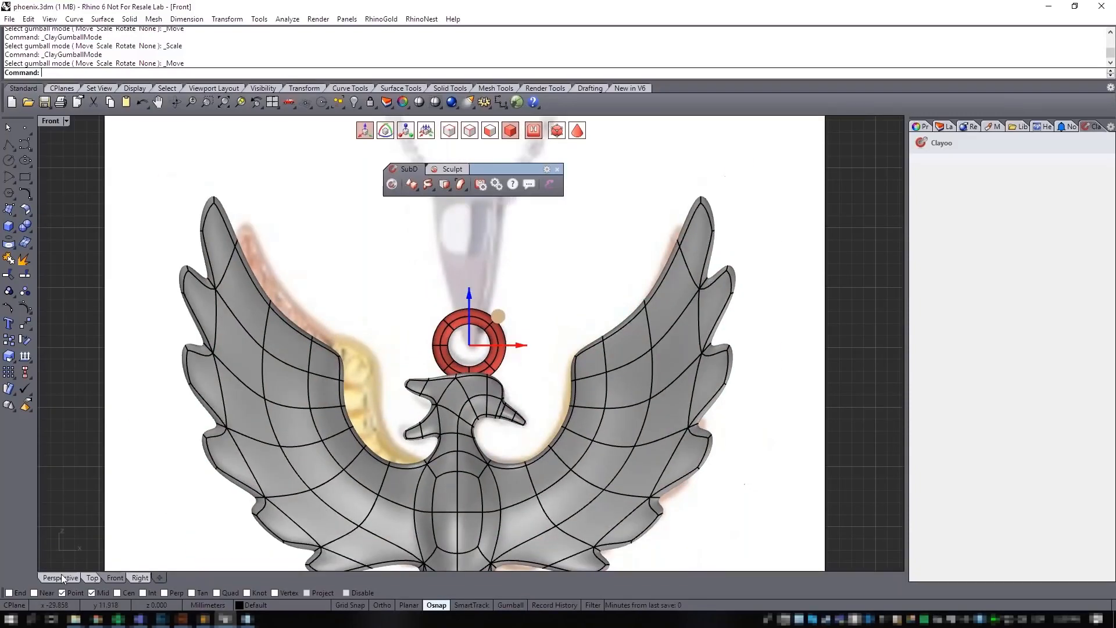
Step: Move the ring along the depth axis away from the sketch into line with the phoenix's body, and check it in the Top viewport
click(62, 576)
right_drag(487, 411, 610, 397)
scroll(466, 261, up, 8)
right_drag(508, 395, 526, 394)
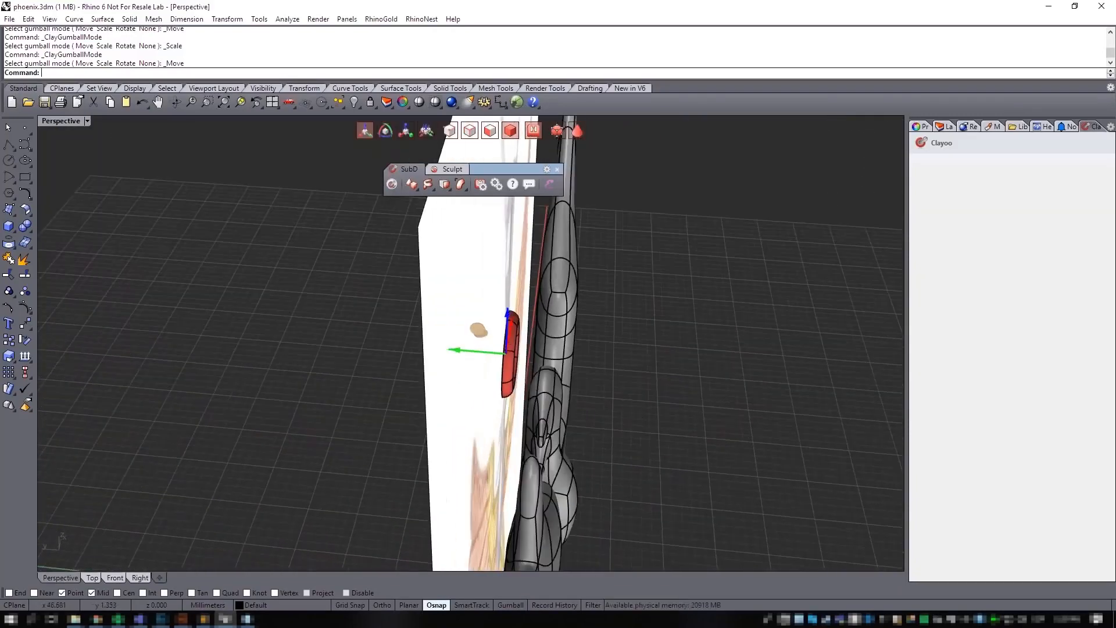
drag(472, 352, 515, 356)
right_drag(637, 401, 636, 369)
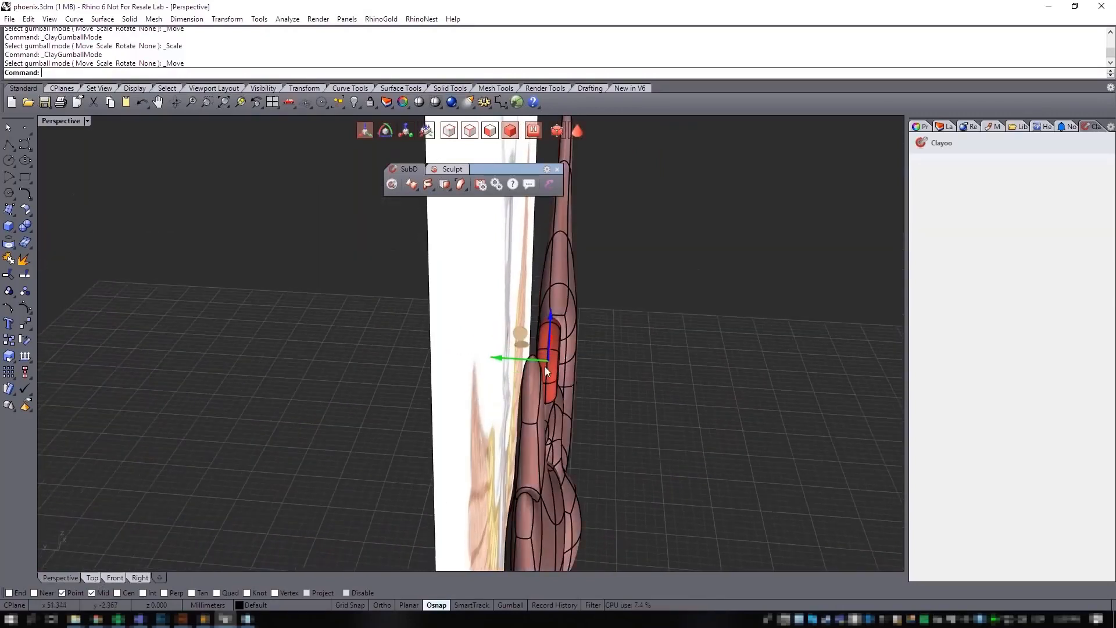
click(92, 577)
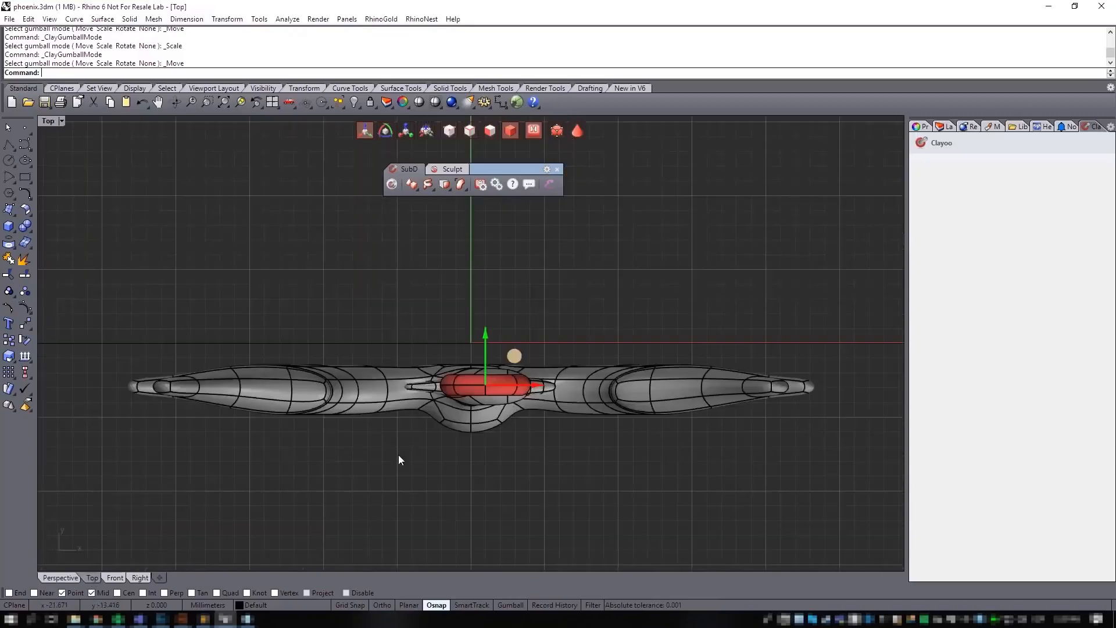
Step: Check the hanging ring's alignment with the phoenix's body in the Top and Perspective viewports
drag(514, 335, 514, 339)
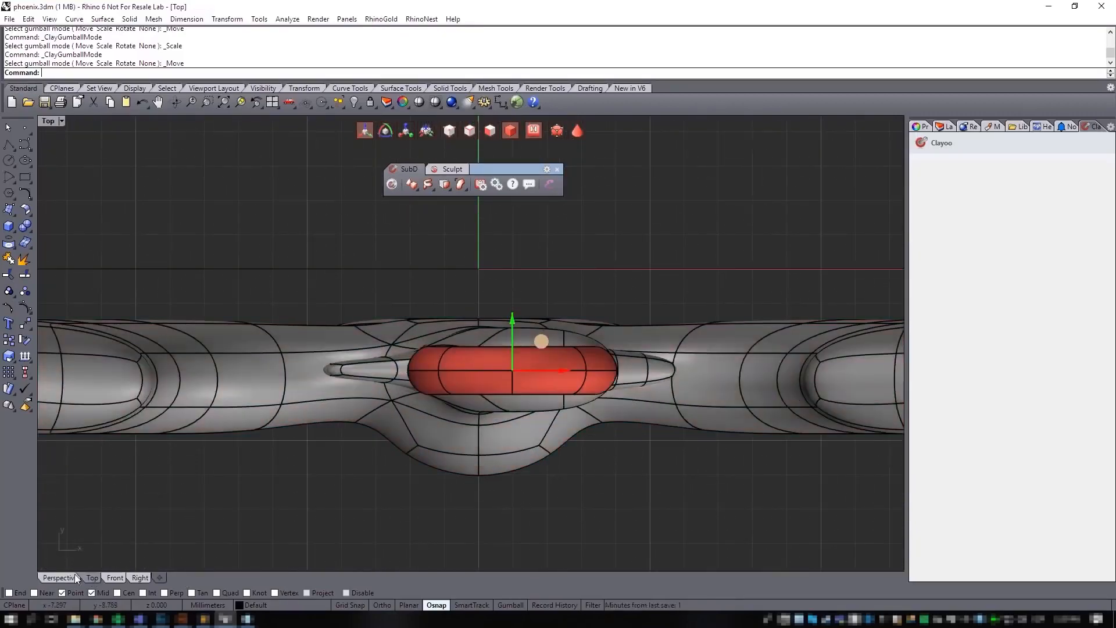
click(67, 578)
right_drag(395, 444, 463, 428)
scroll(281, 418, down, 5)
scroll(464, 428, up, 2)
scroll(464, 428, up, 6)
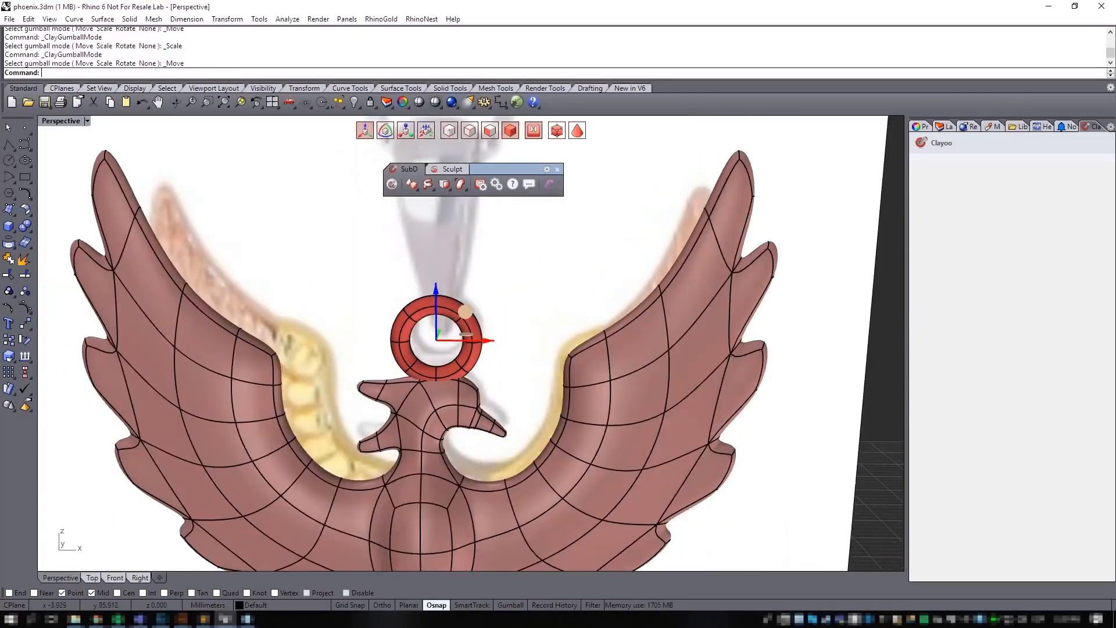
click(421, 261)
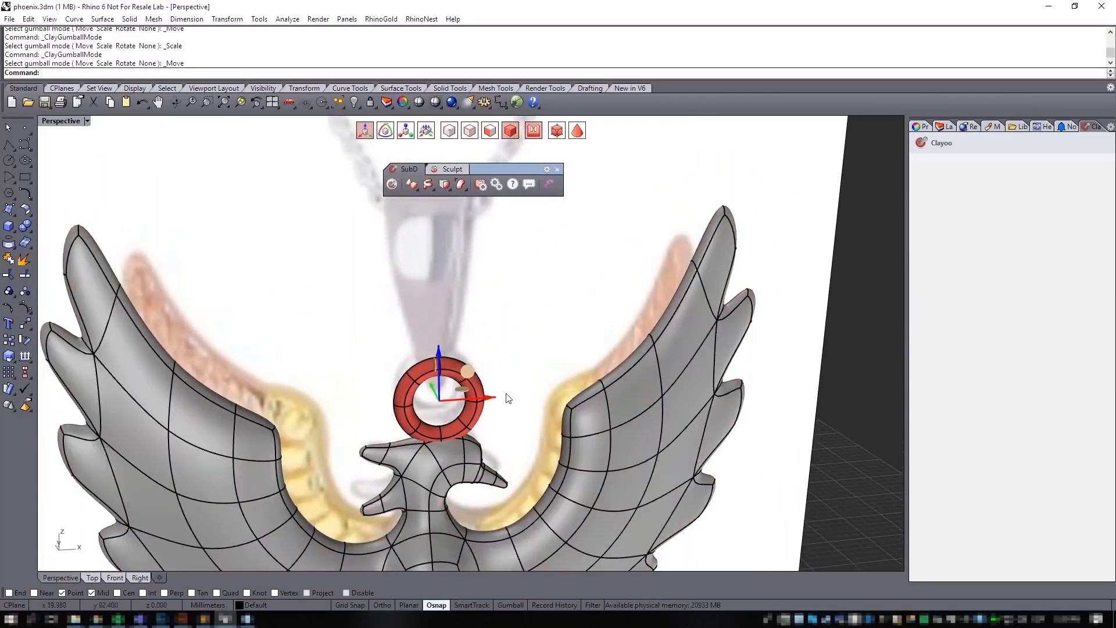
right_drag(428, 343, 559, 323)
Step: Duplicate the hanging ring in place and move the copy straight up above the original
key(ctrl+c)
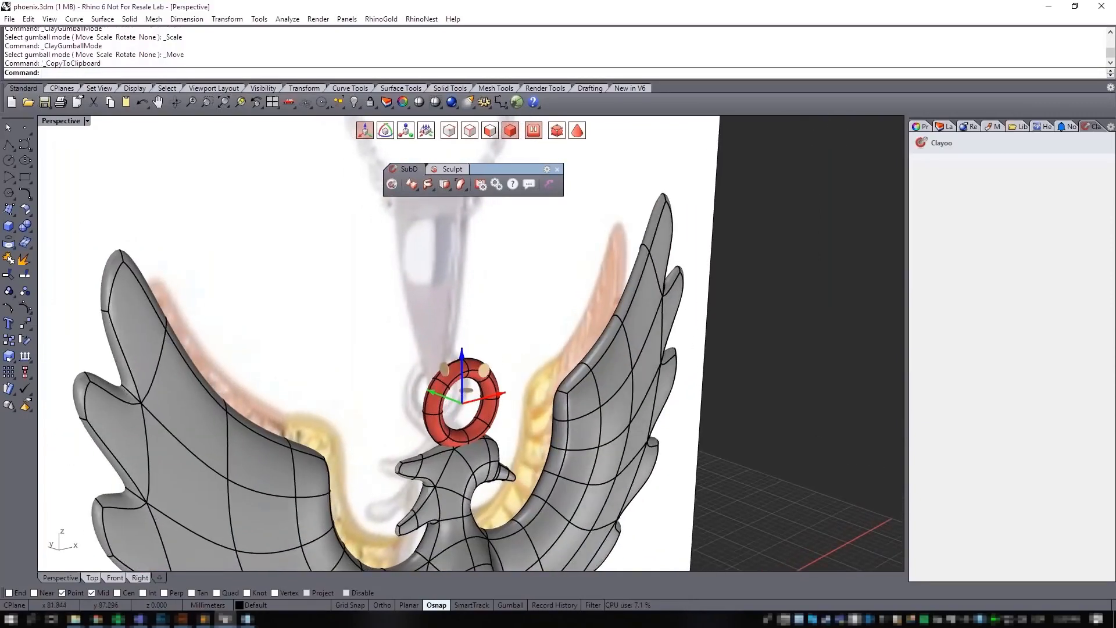
key(ctrl+v)
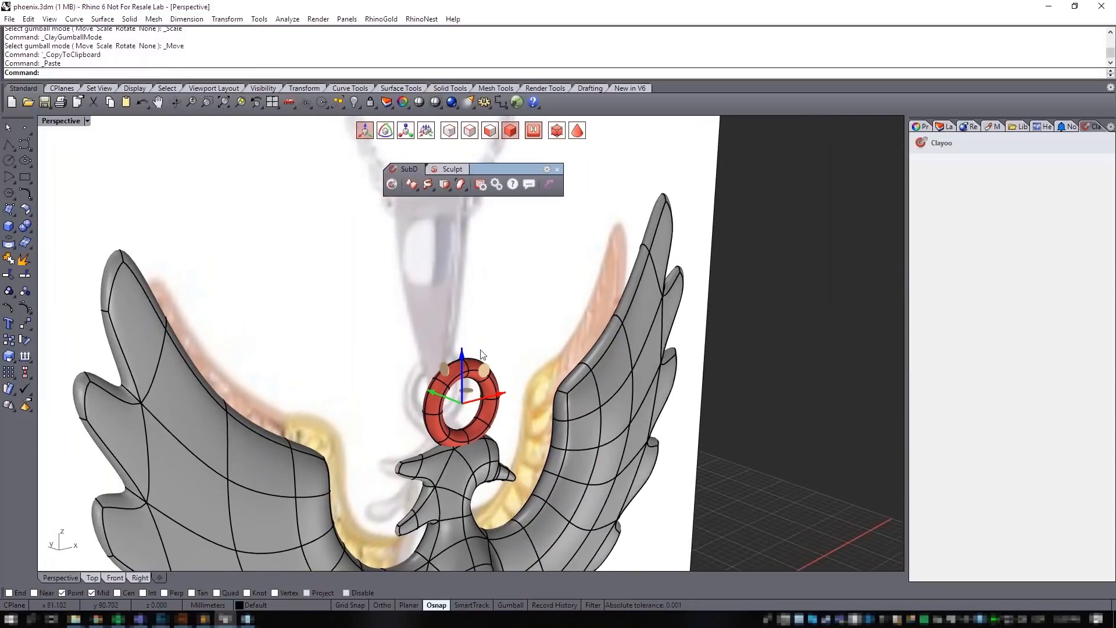
drag(461, 359, 464, 237)
scroll(492, 298, down, 6)
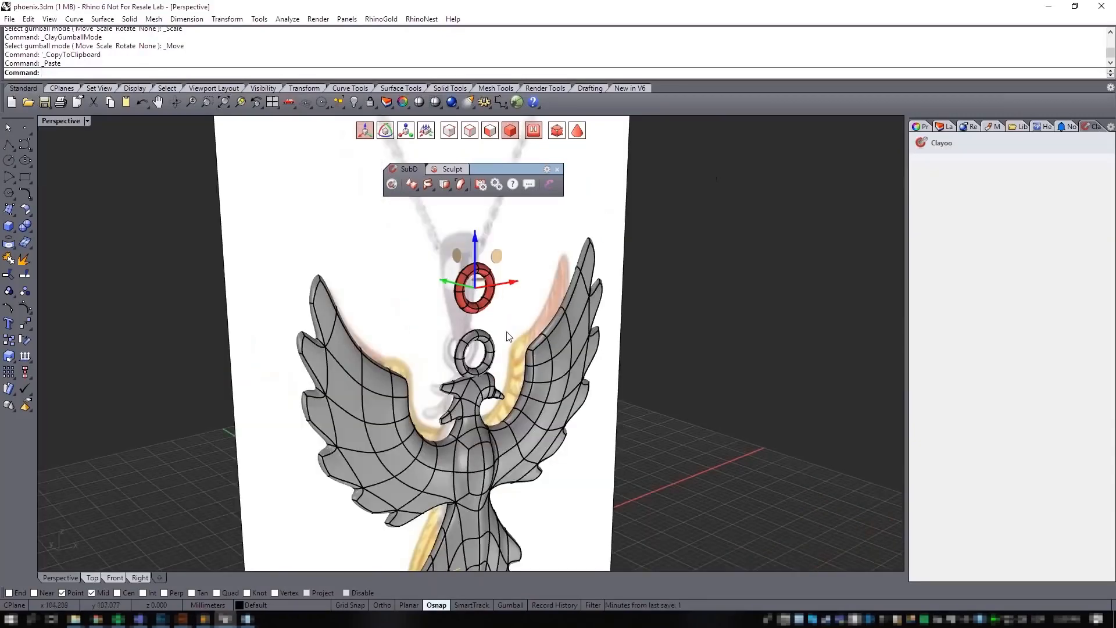
right_drag(509, 336, 488, 371)
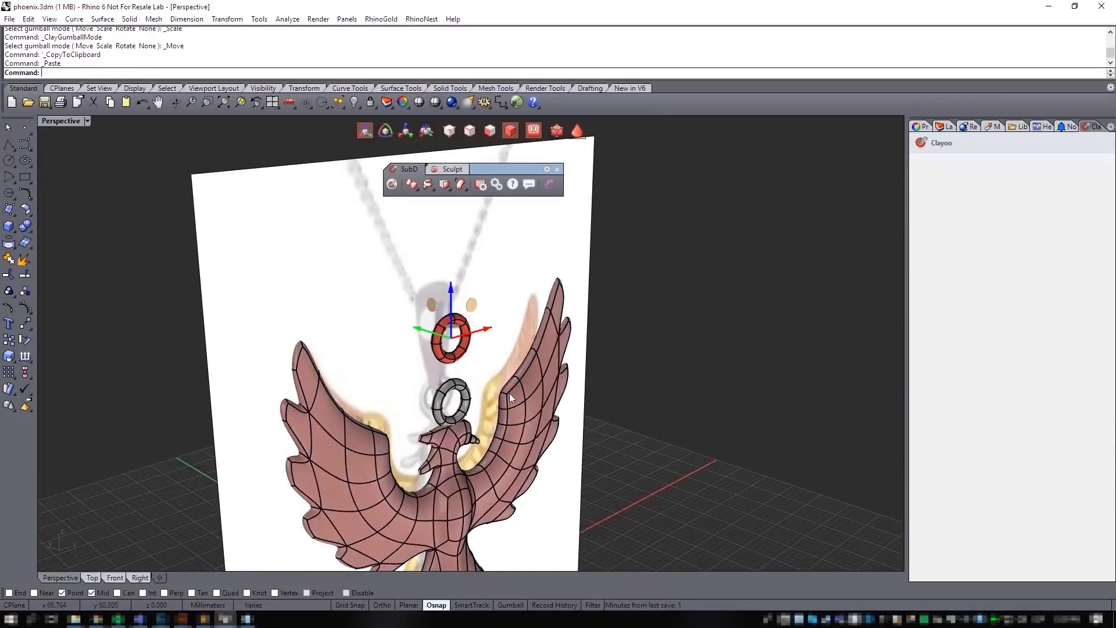
Step: Rotate the copied ring about the vertical axis so it stands perpendicular to the ring below
key(e)
right_drag(524, 312, 515, 370)
drag(506, 352, 425, 392)
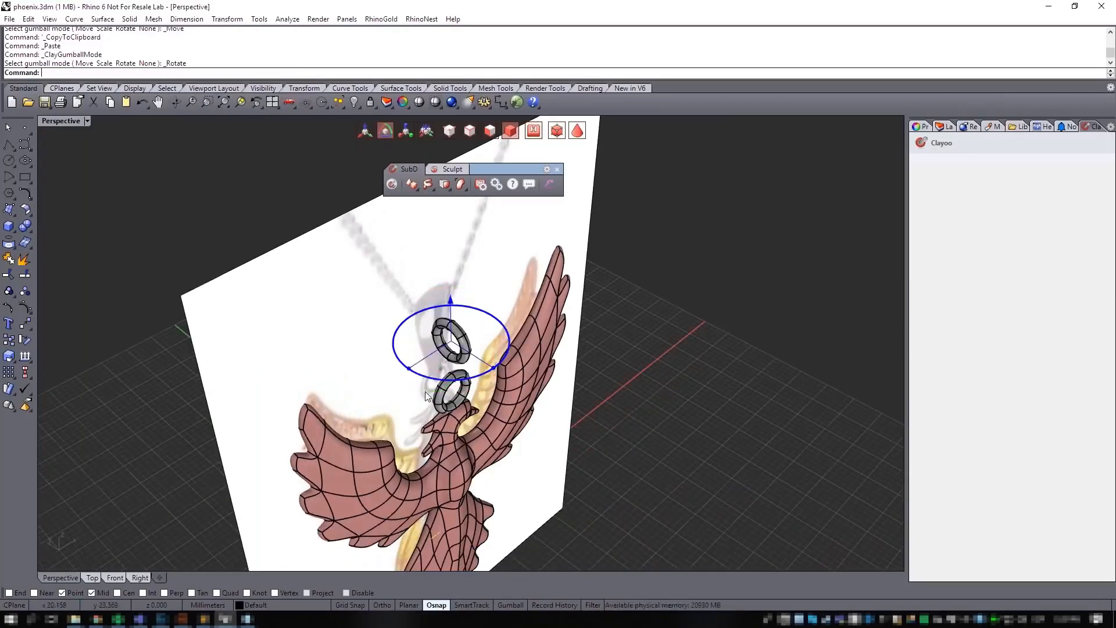
drag(425, 392, 426, 392)
right_drag(416, 390, 478, 341)
scroll(478, 340, up, 5)
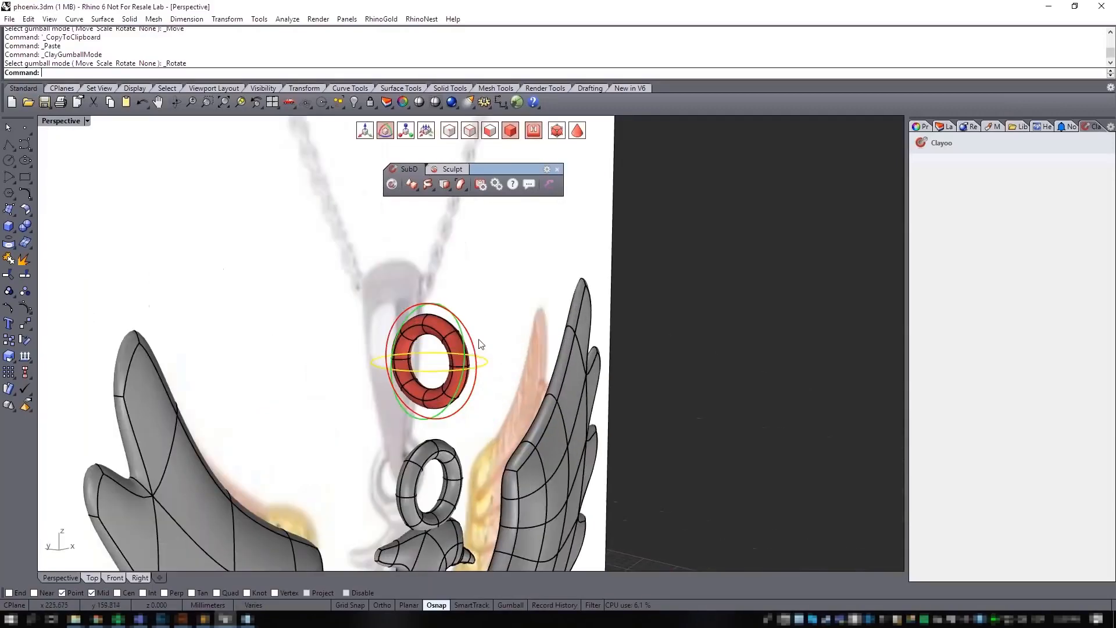
click(532, 296)
Step: Select two edge loops of the copied ring in turn and scale each up in the ring's plane to widen the hole
scroll(438, 360, up, 5)
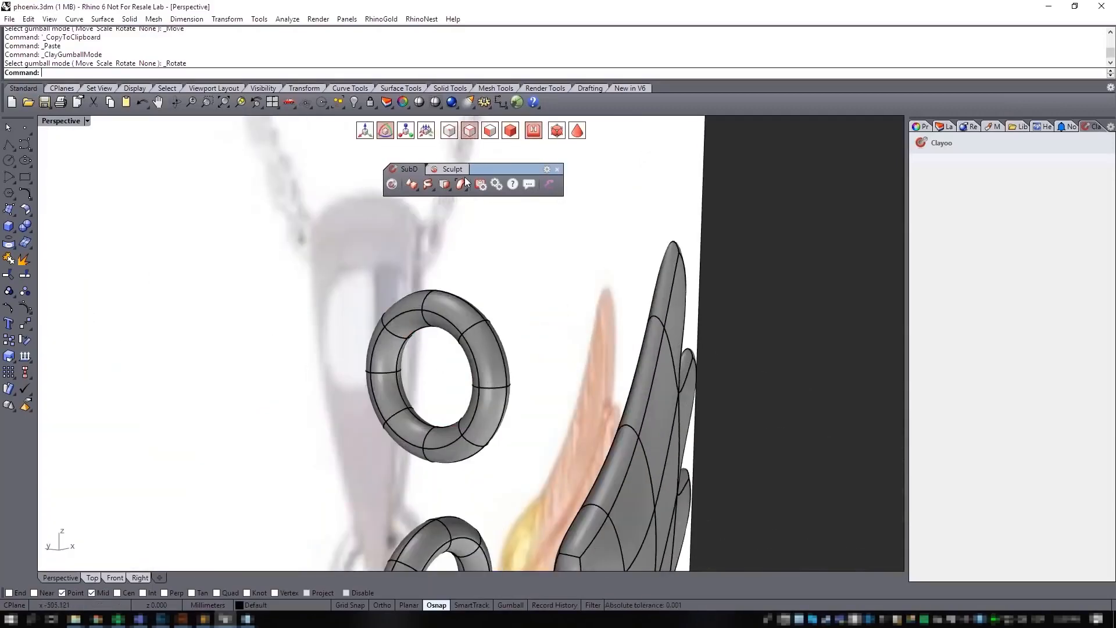
double_click(399, 354)
right_drag(420, 360, 434, 348)
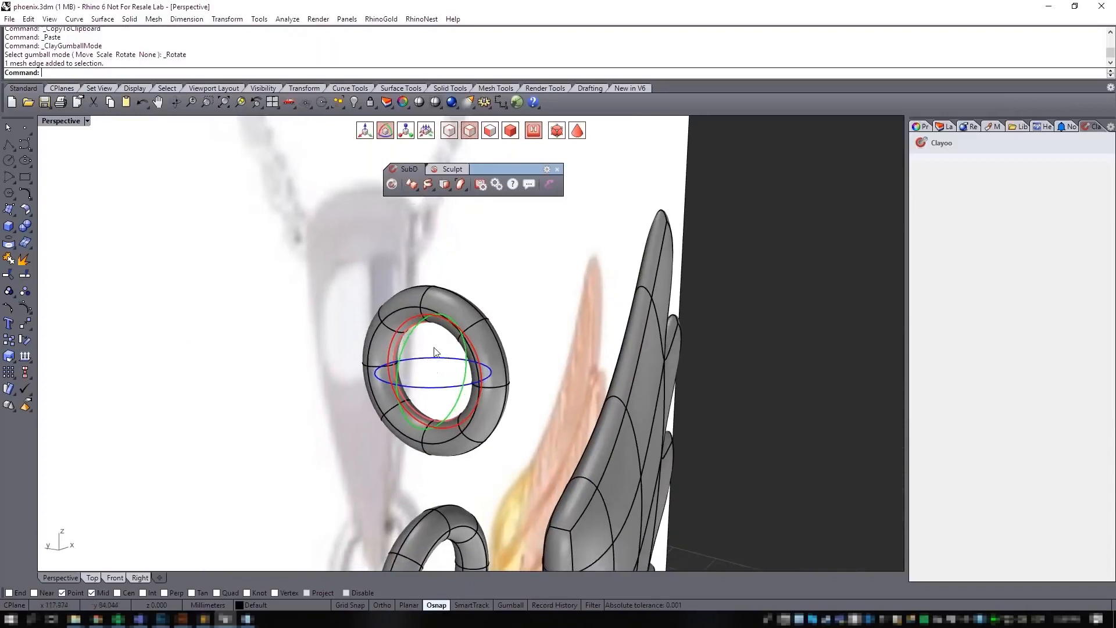
click(403, 135)
drag(409, 342, 400, 329)
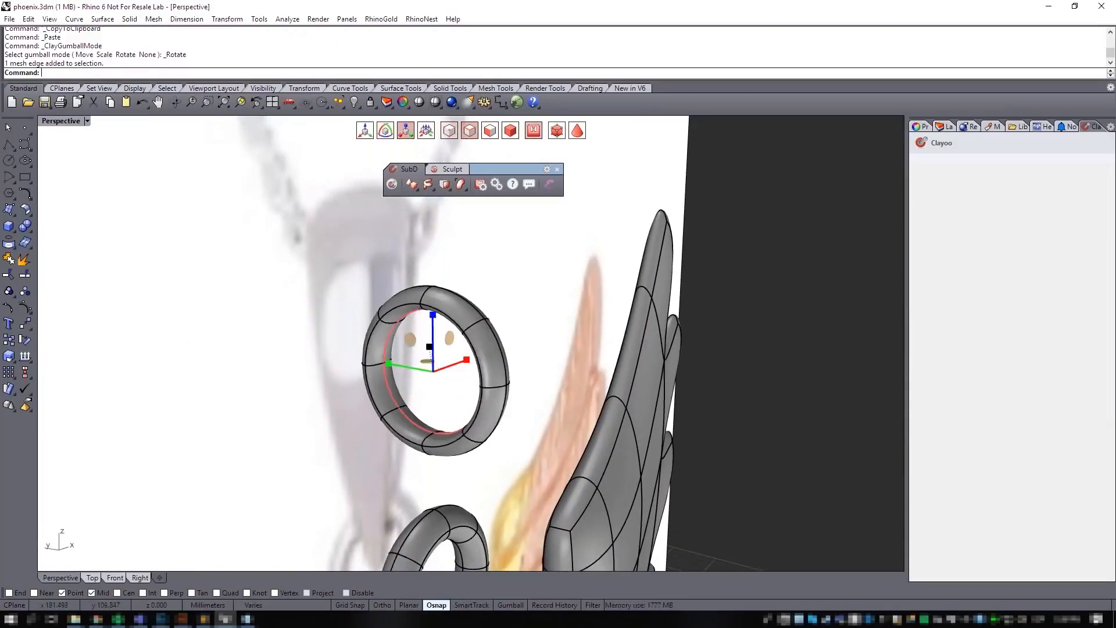
right_drag(401, 329, 459, 318)
double_click(493, 317)
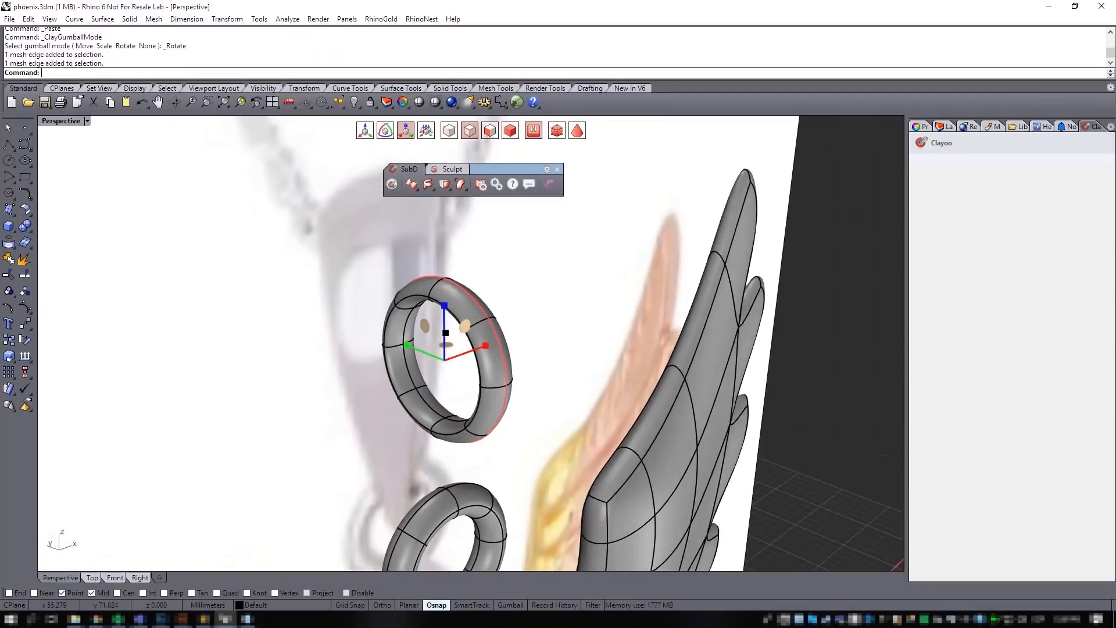
drag(425, 330, 417, 321)
right_drag(605, 298, 579, 341)
Step: Select the whole copied ring, scale it up uniformly and adjust its proportions along single axes to form the bail
key(Escape)
click(496, 364)
right_drag(501, 363, 502, 358)
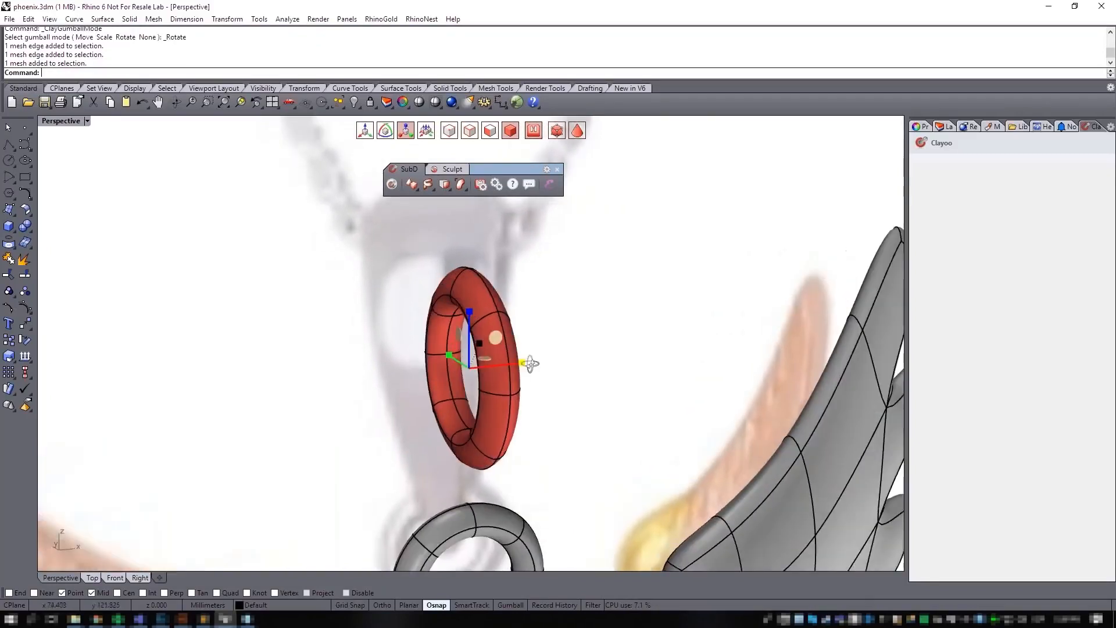
scroll(502, 358, down, 5)
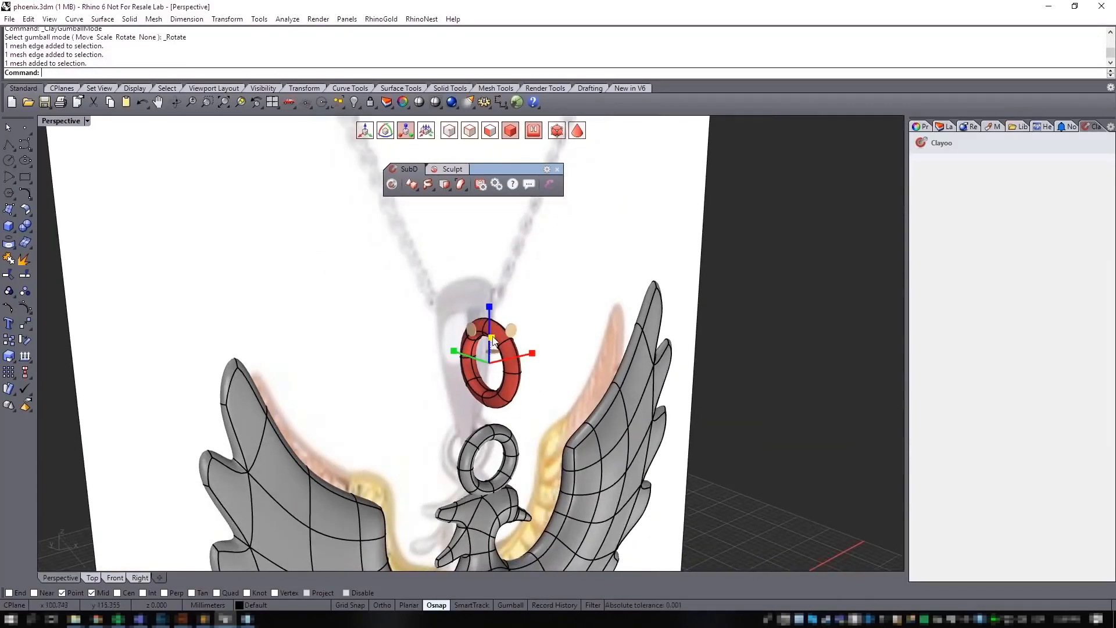
drag(492, 340, 495, 329)
mouse_move(578, 373)
right_down()
mouse_move(481, 348)
mouse_move(568, 386)
right_up()
drag(568, 378, 593, 379)
click(628, 378)
right_drag(629, 378, 446, 349)
click(540, 379)
click(540, 379)
drag(457, 351, 473, 350)
mouse_move(532, 382)
right_down()
mouse_move(605, 376)
mouse_move(511, 380)
right_up()
Step: In the Front viewport, select the bail's top faces and scale them wider to match the flare of the sketched bail
click(180, 569)
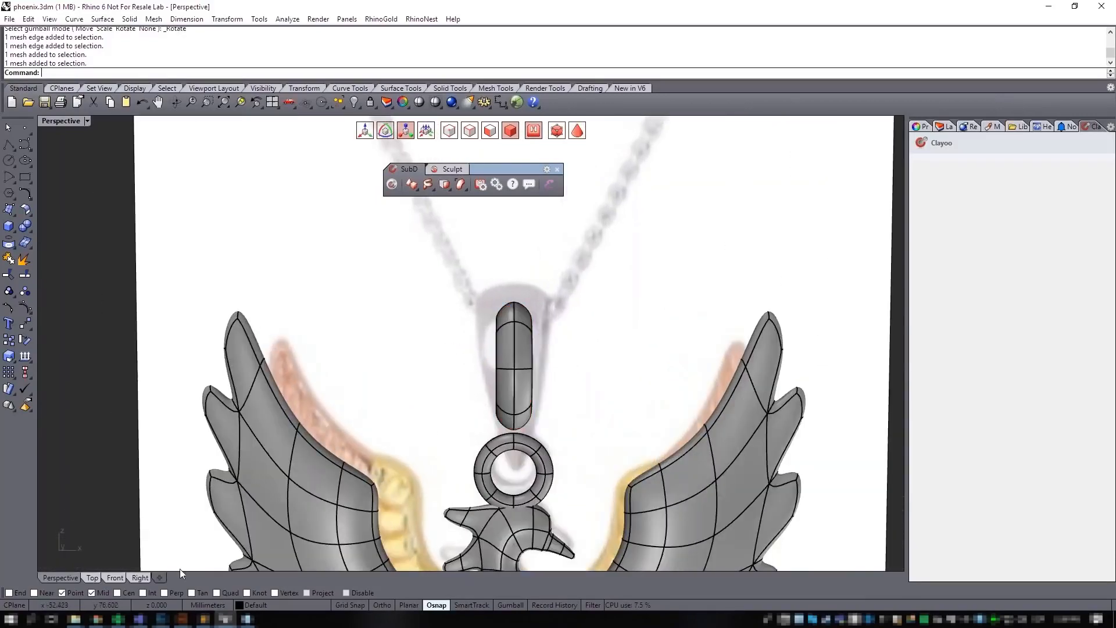
click(114, 577)
scroll(459, 337, up, 4)
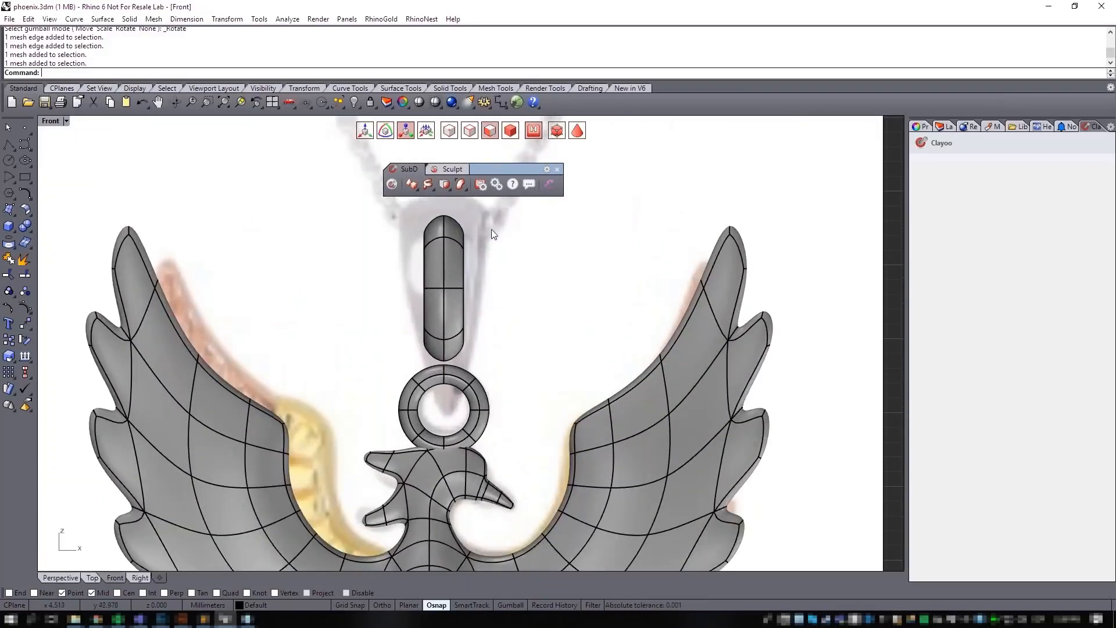
right_drag(491, 230, 457, 304)
drag(491, 347, 540, 316)
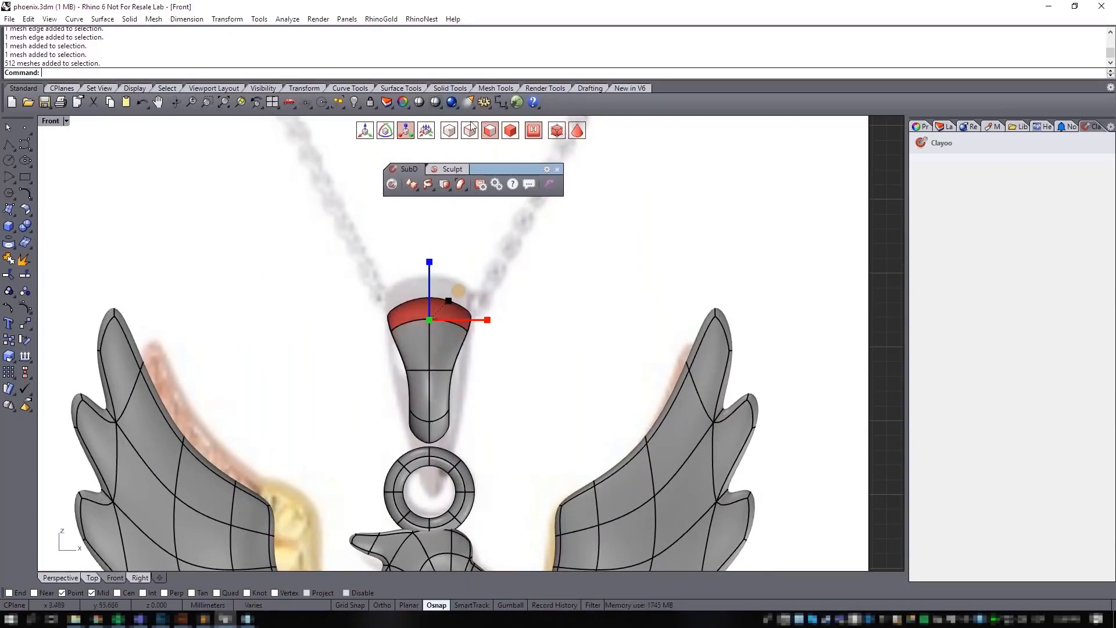
Step: Select the edges across the bail's middle and widen them slightly for a smoother taper
drag(351, 363, 482, 373)
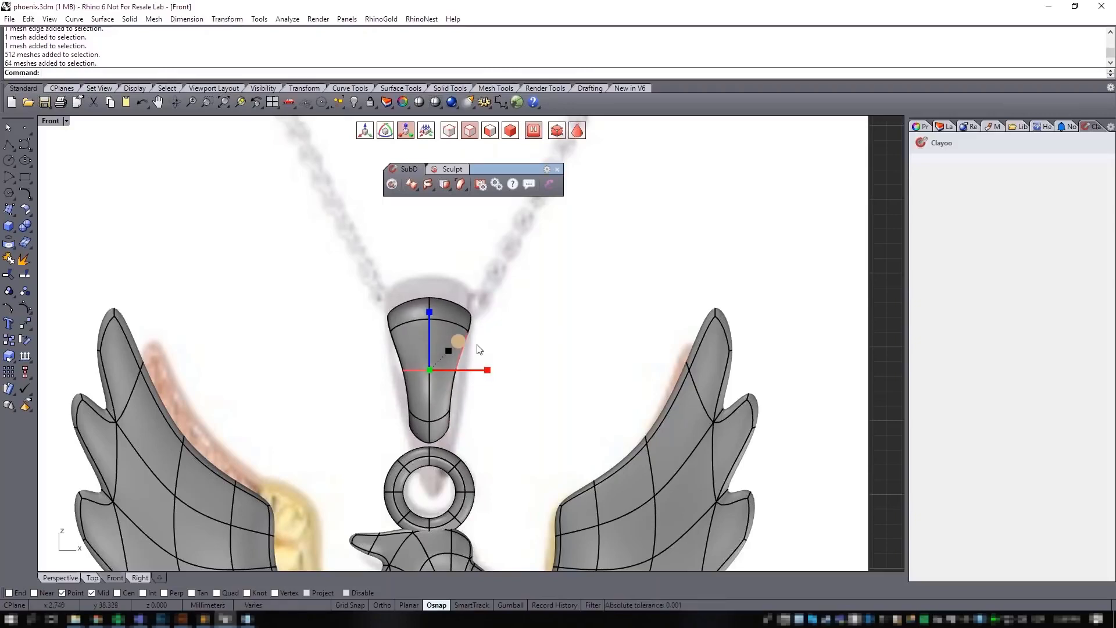
scroll(511, 342, down, 3)
scroll(471, 345, up, 3)
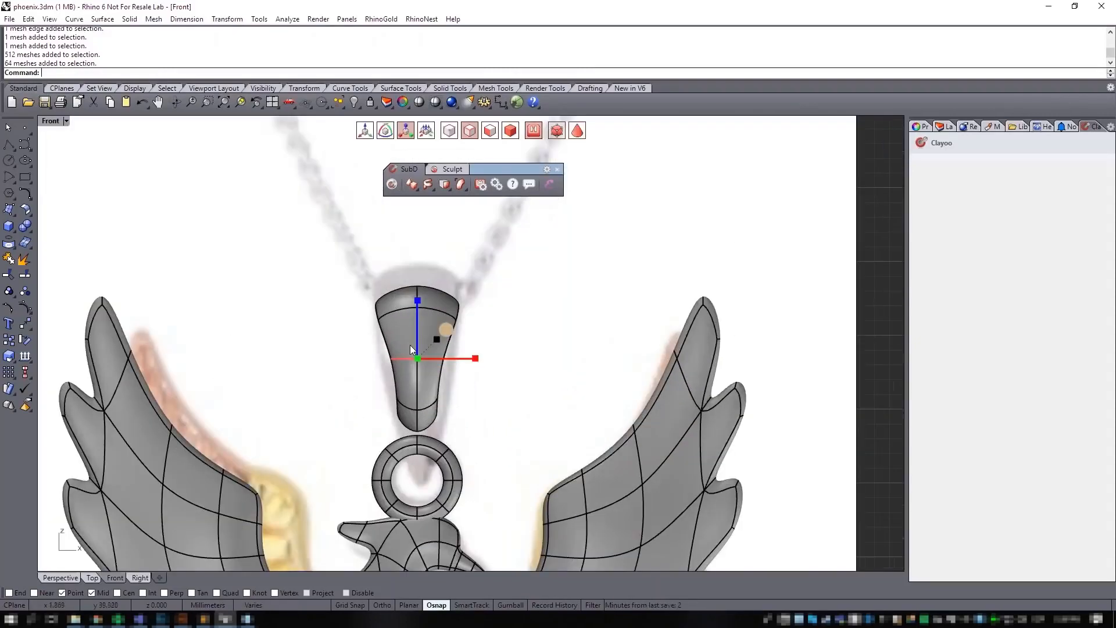
Step: In the Perspective viewport, select the two outer edges at the crown of the bail and move them up
click(59, 578)
right_drag(414, 481, 599, 340)
scroll(534, 321, up, 3)
ctrl+shift+click(541, 302)
scroll(493, 283, up, 2)
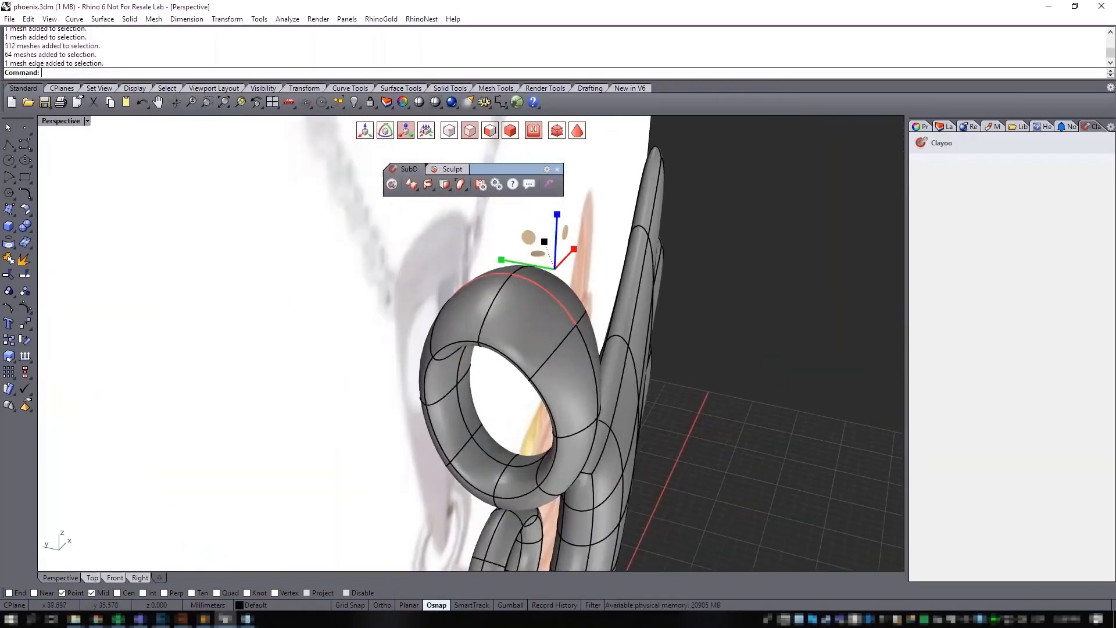
shift+click(488, 278)
click(491, 227)
scroll(492, 227, down, 2)
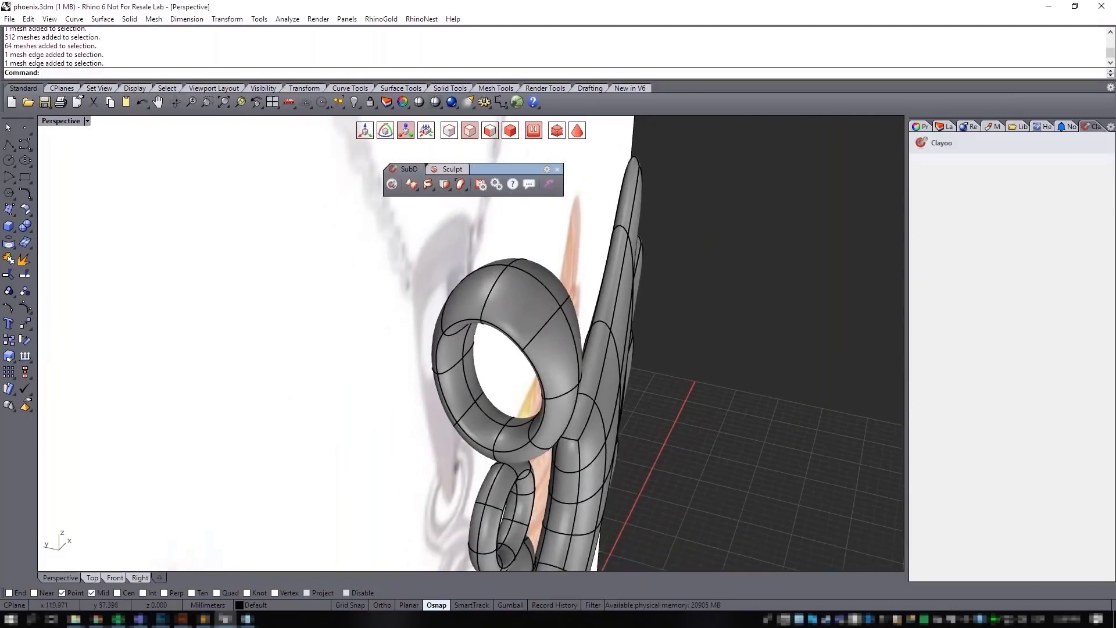
click(366, 134)
click(516, 269)
shift+click(495, 267)
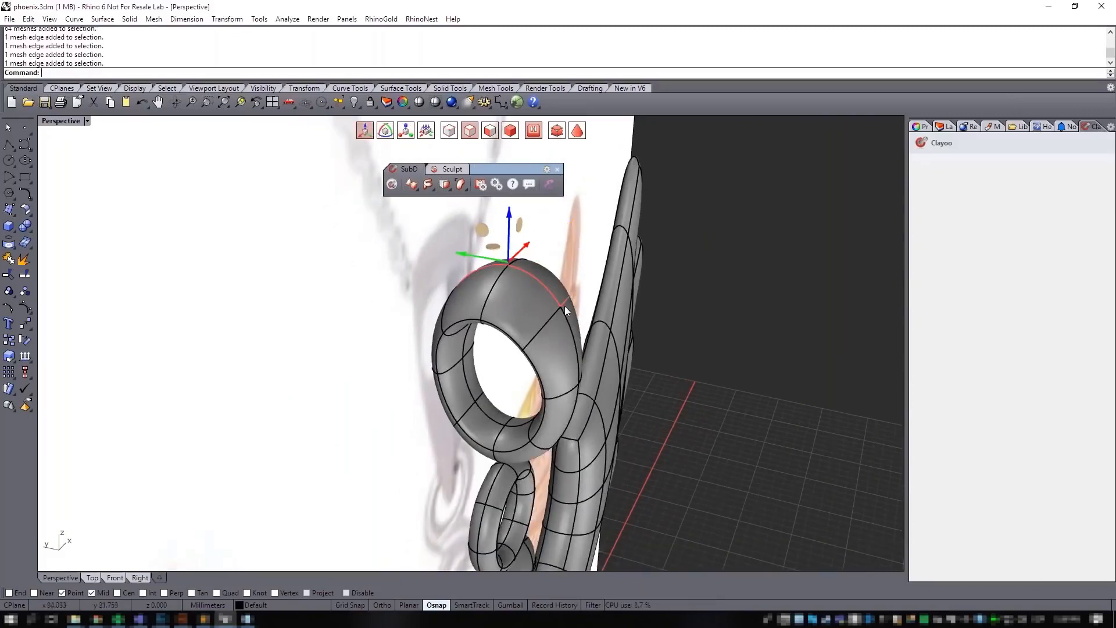
right_drag(564, 306, 552, 249)
scroll(549, 247, down, 4)
drag(526, 226, 526, 210)
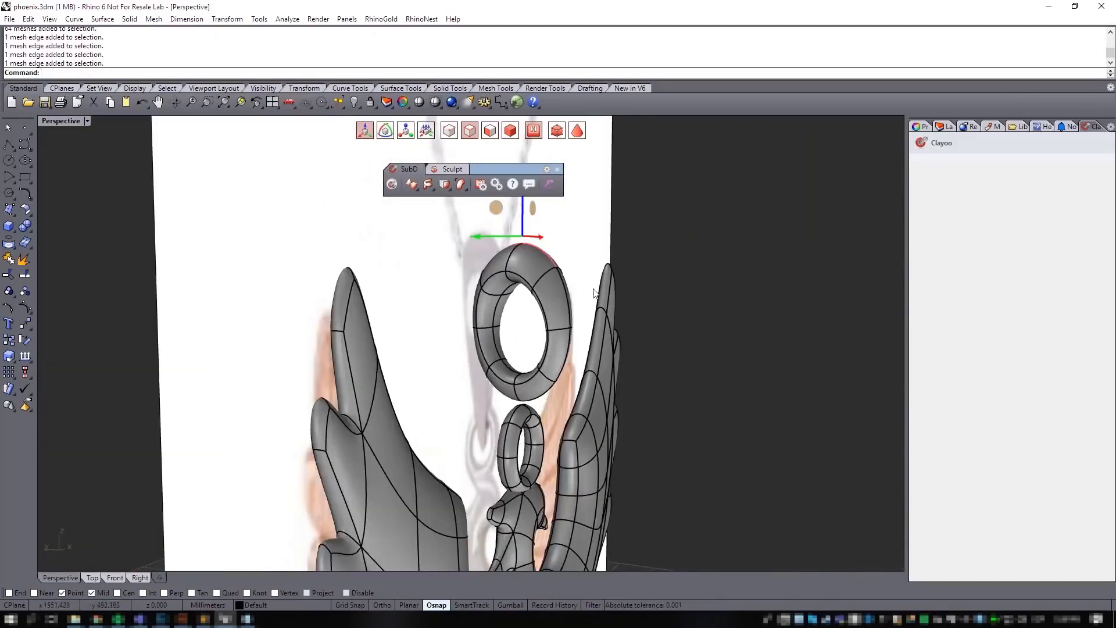
Step: Select the two central outer edges on the bail's front and pull them outward along their normal
right_drag(589, 299, 534, 303)
click(535, 305)
shift+click(542, 352)
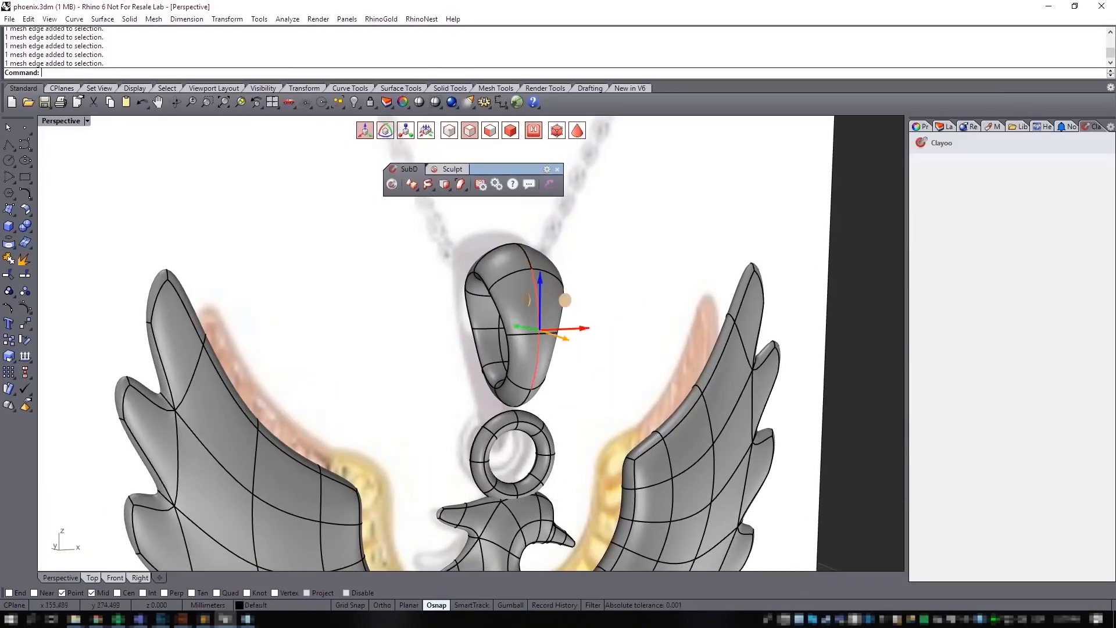
right_drag(543, 349, 591, 337)
drag(593, 335, 602, 338)
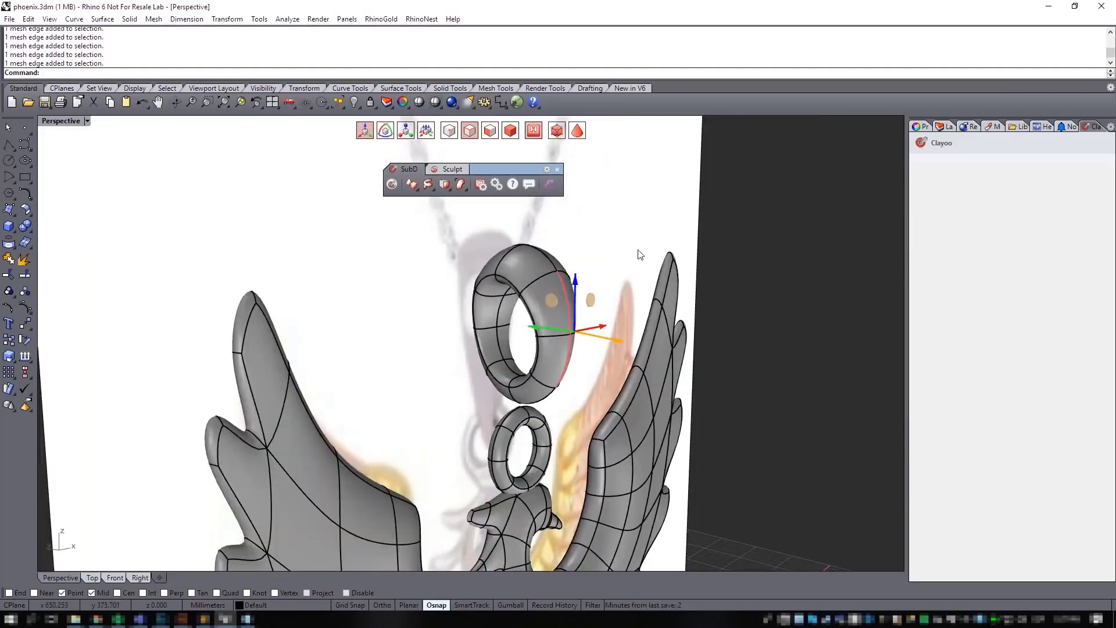
Step: Select the whole bail and move it straight down so its lower end passes through the hanging ring
right_drag(640, 253, 543, 307)
click(514, 287)
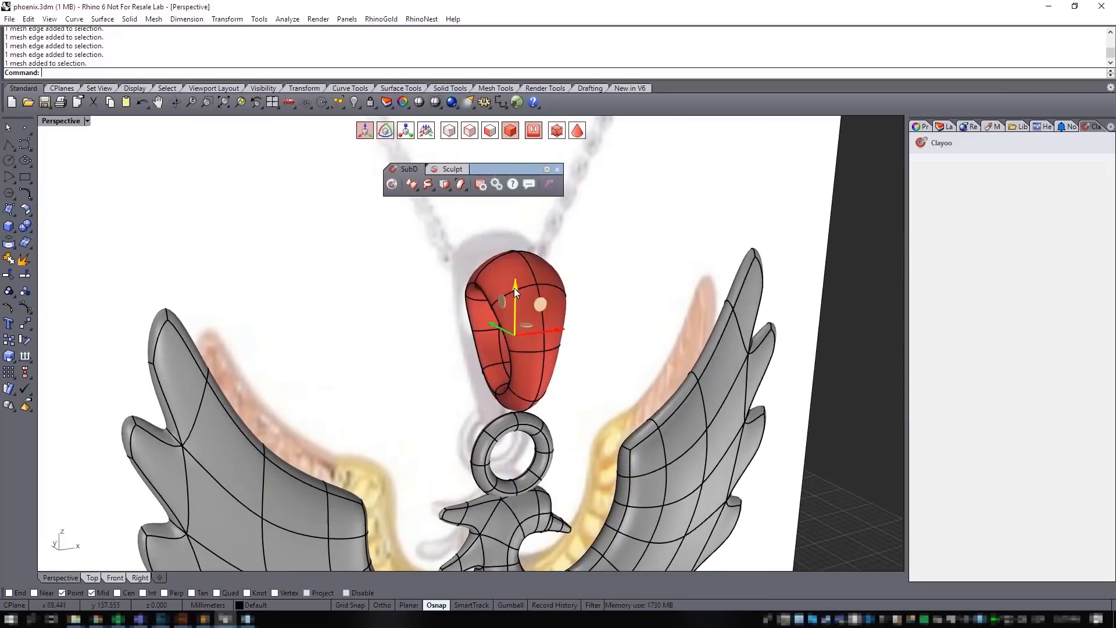
drag(516, 320, 521, 330)
mouse_move(550, 332)
right_down()
mouse_move(683, 342)
mouse_move(532, 332)
right_up()
Step: In the Front viewport, scale the whole bail up uniformly towards the size of the sketched one
click(115, 577)
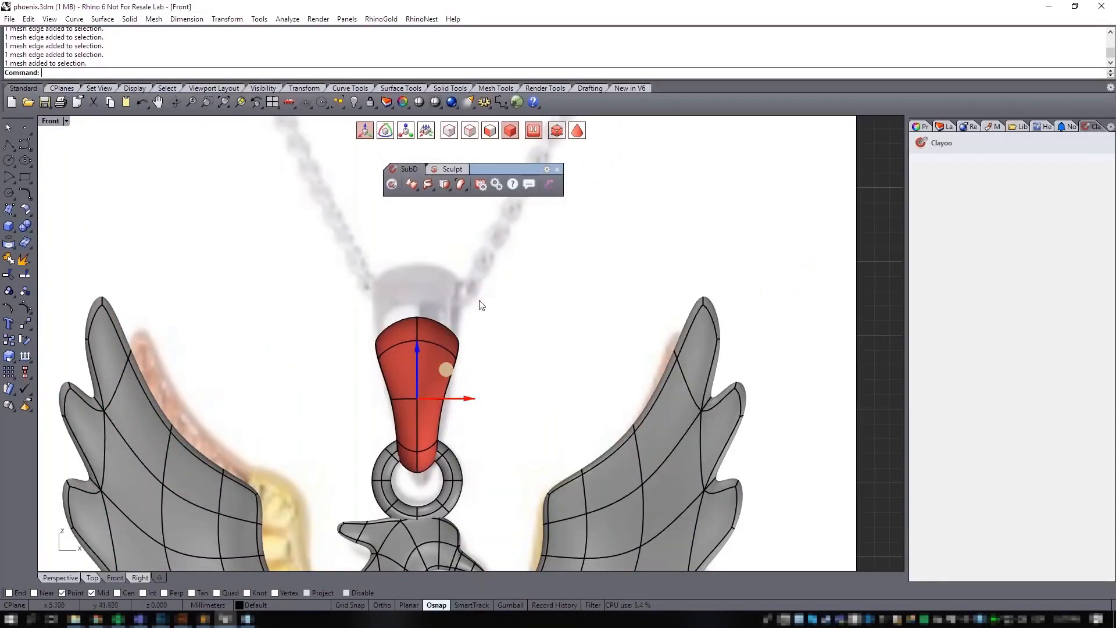
click(482, 302)
click(430, 359)
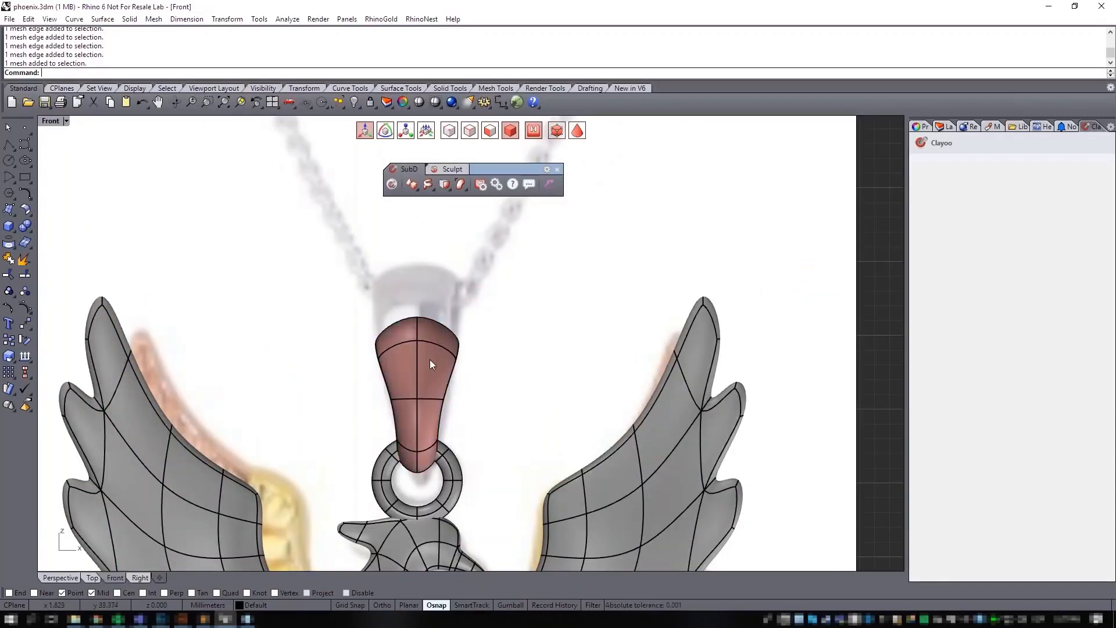
drag(438, 379, 418, 359)
key(w)
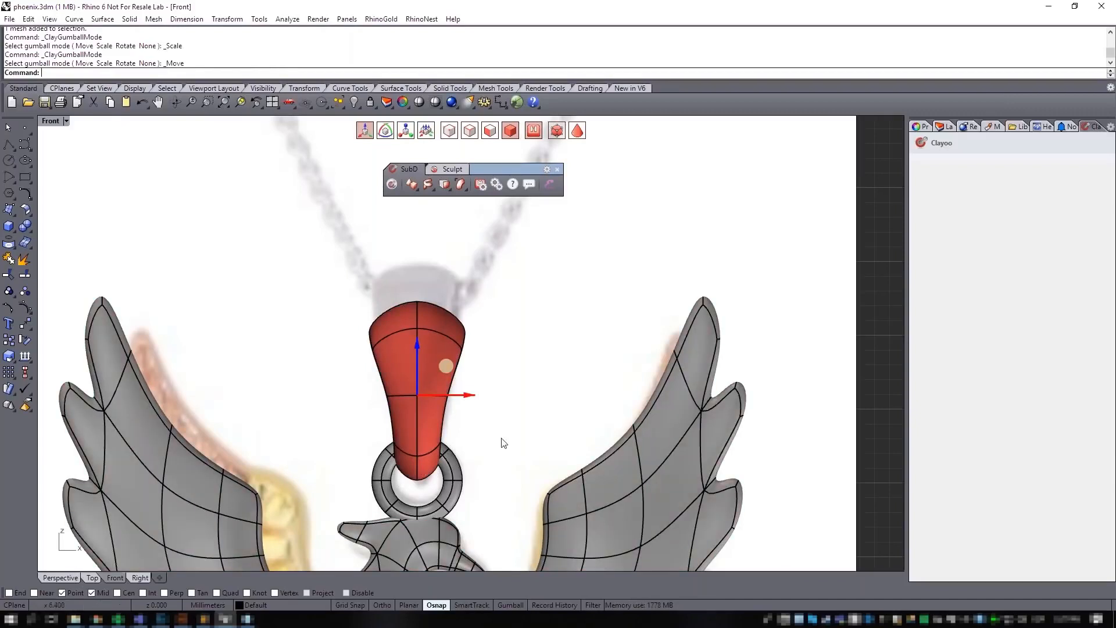
Step: In the Perspective viewport, select the lowest outer edges of the bail and adjust them where it passes through the ring
click(60, 577)
right_drag(469, 461, 513, 371)
scroll(553, 481, up, 5)
key(s)
ctrl+shift+click(499, 350)
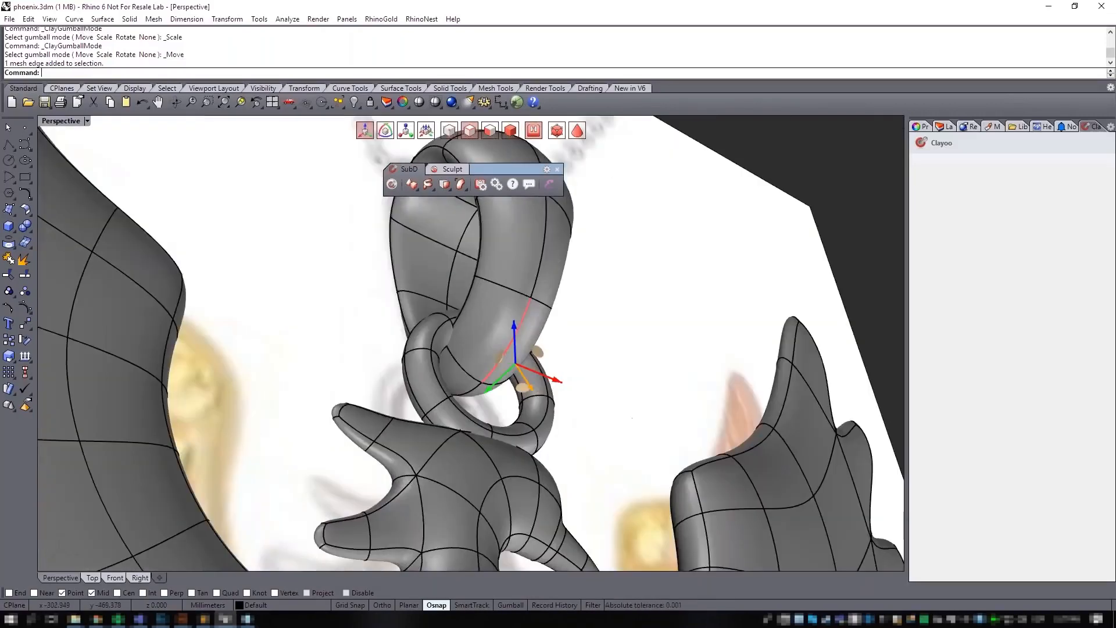
scroll(486, 372, up, 7)
shift+click(465, 403)
scroll(507, 348, down, 5)
scroll(518, 341, up, 4)
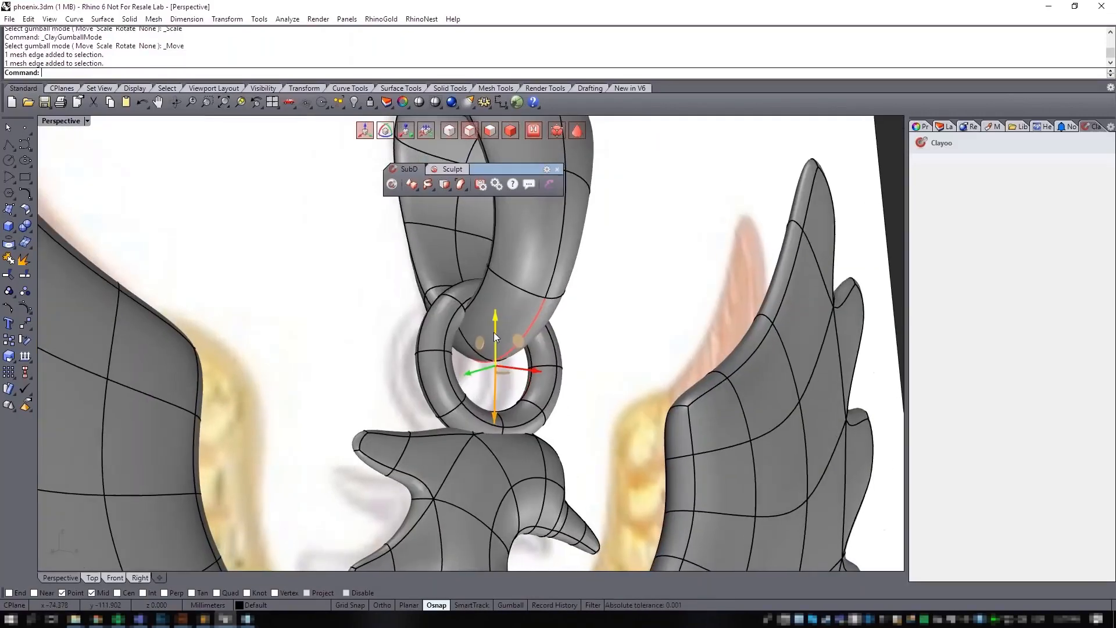
right_drag(590, 297, 498, 337)
shift+click(535, 250)
scroll(484, 264, down, 9)
Step: Select the whole bail to check its fit on the ring, deselect it and review the complete pendant
click(498, 340)
scroll(488, 325, up, 3)
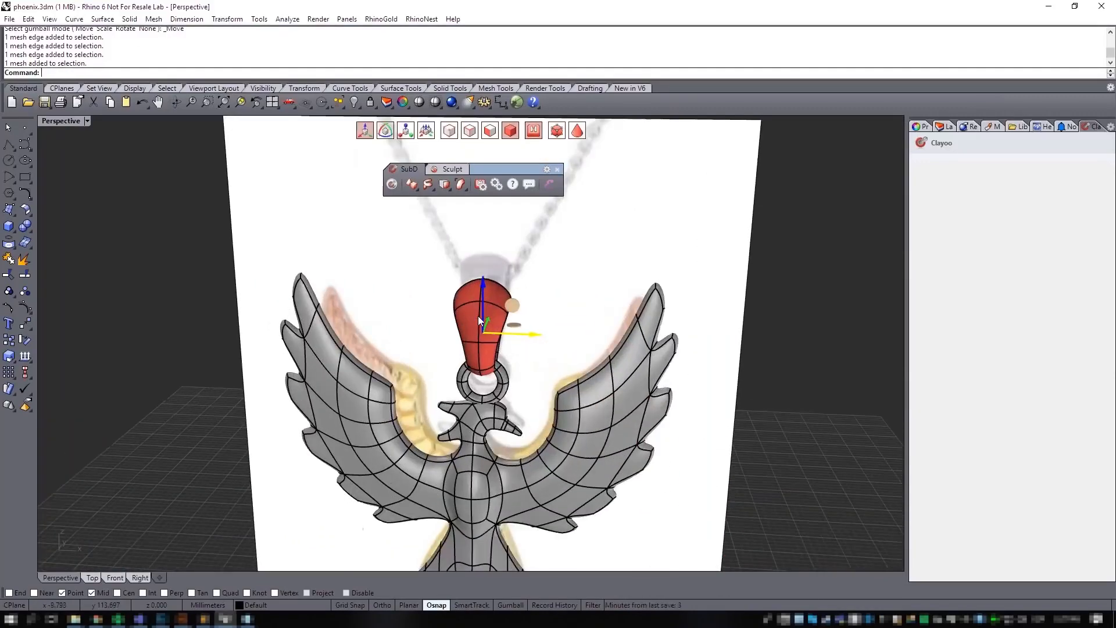
click(568, 273)
right_drag(552, 372, 581, 350)
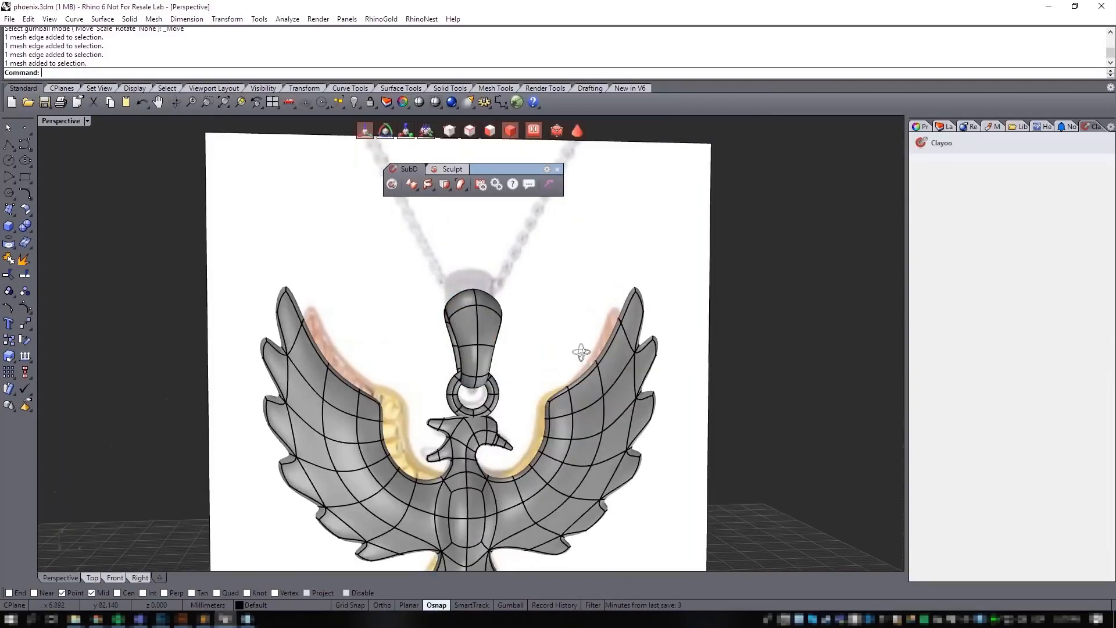
scroll(580, 350, down, 5)
shift+right_drag(577, 430, 551, 385)
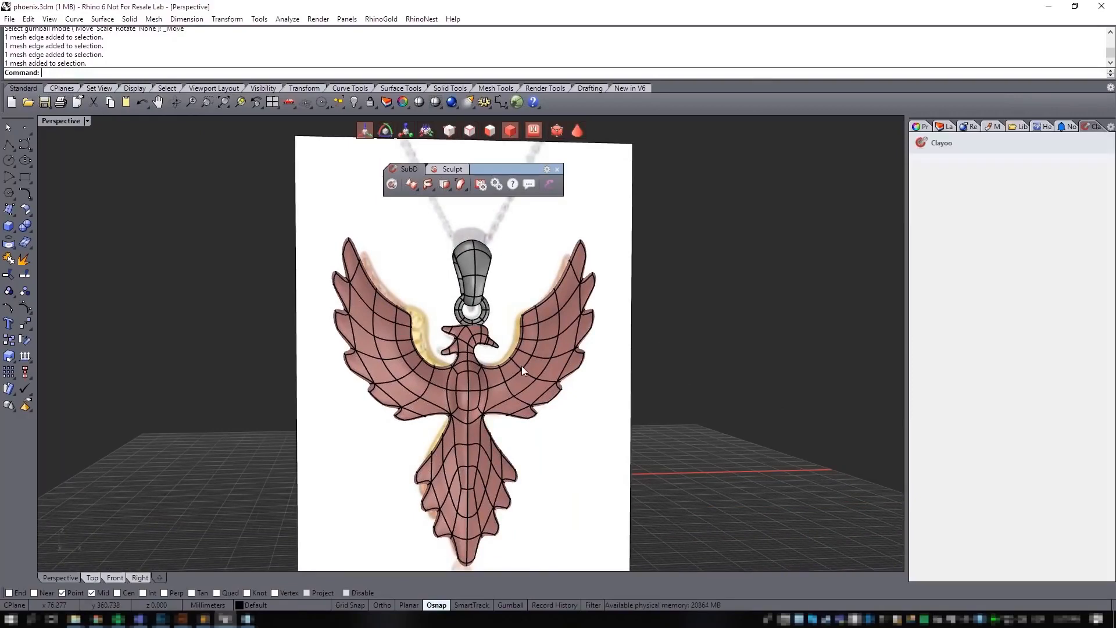
Step: Leave the subdivision edit mode so the pendant shows as smooth meshes, and save the file
right_drag(522, 374, 454, 325)
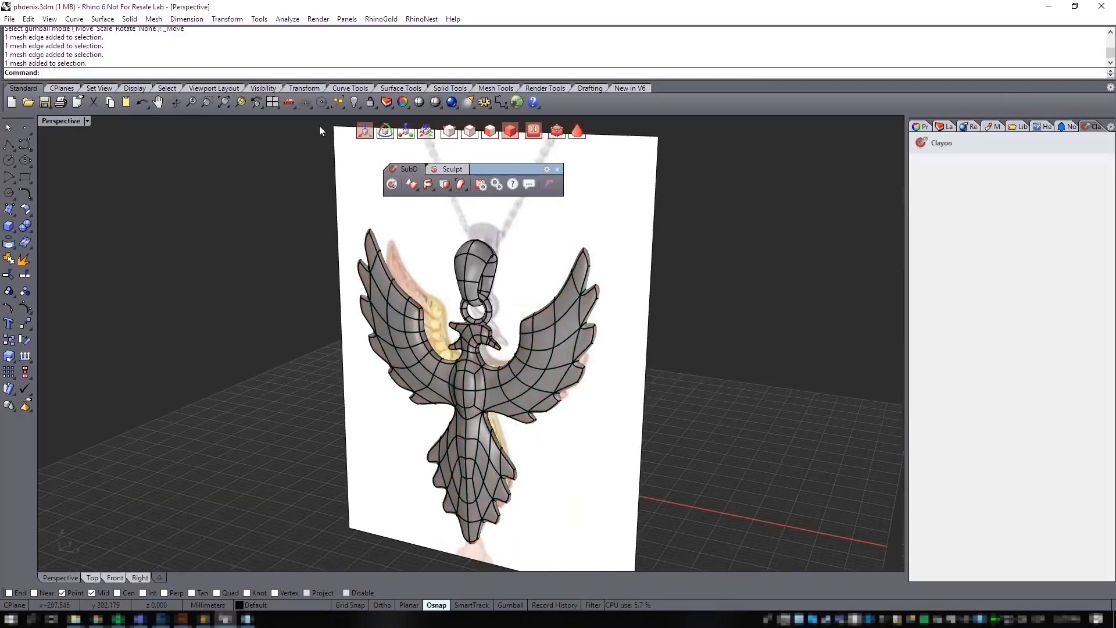
click(392, 184)
key(ctrl+s)
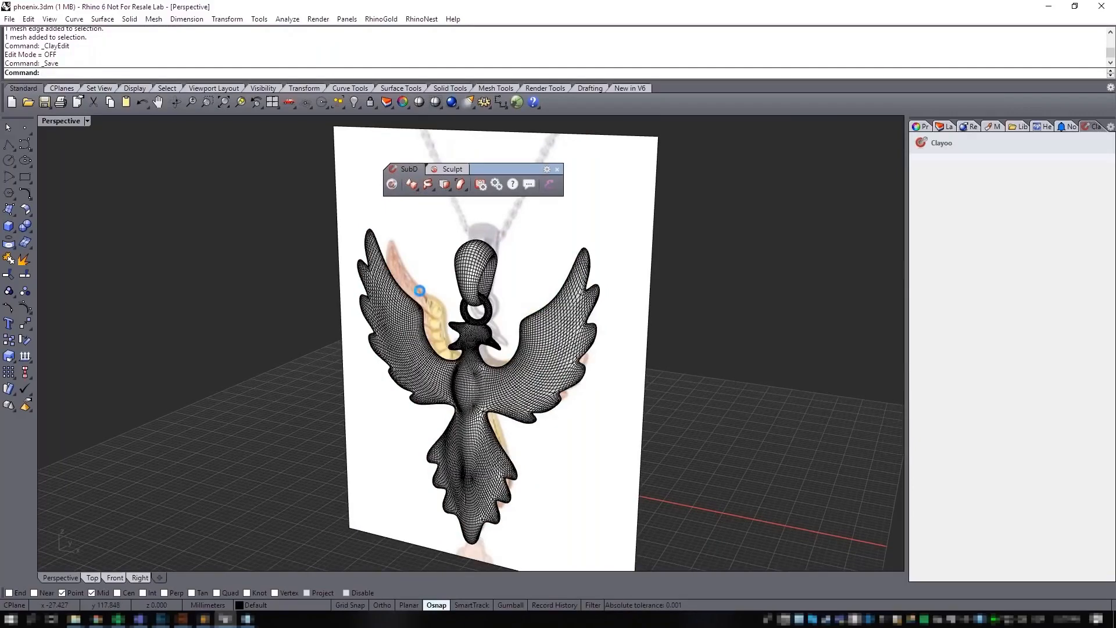
Step: Set the Perspective viewport to Rendered display and hide the blueprint layer to view the pendant alone
click(70, 121)
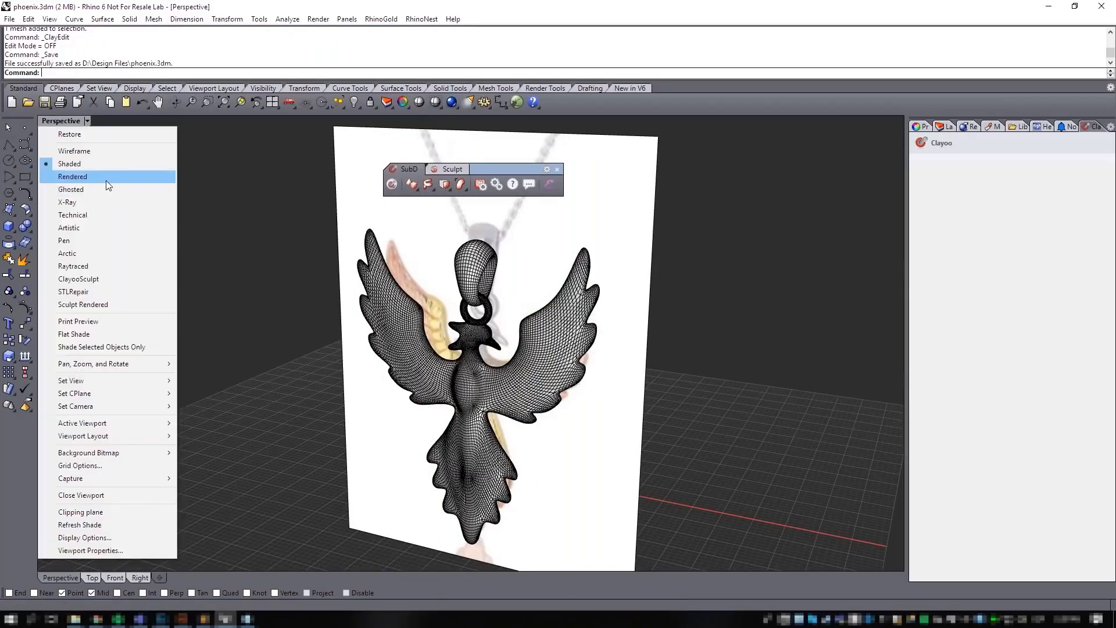
click(106, 180)
click(947, 126)
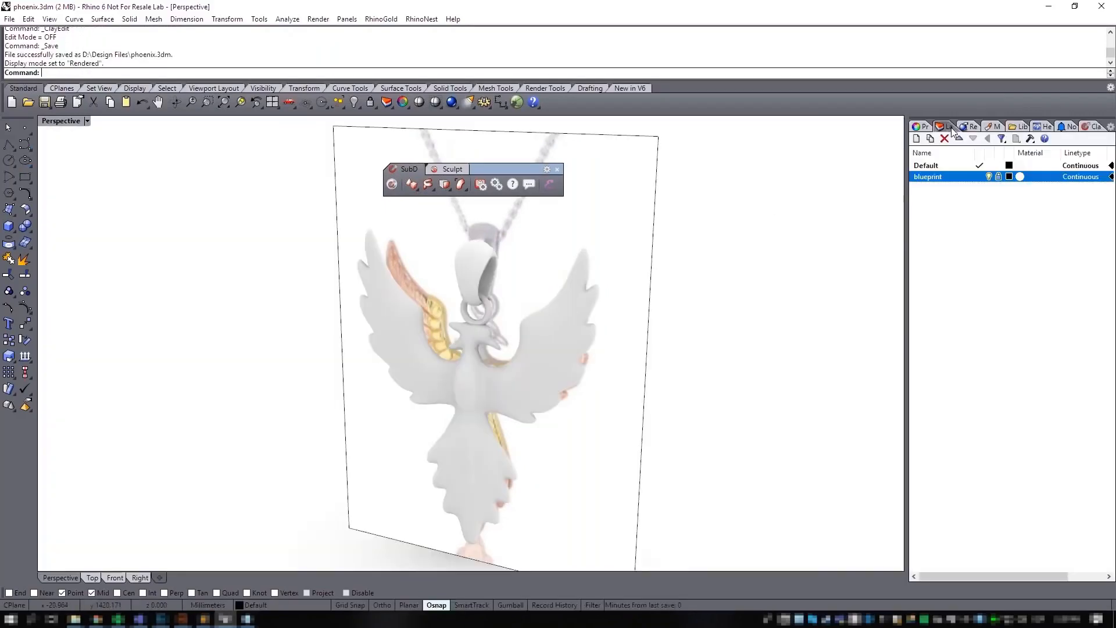
click(990, 176)
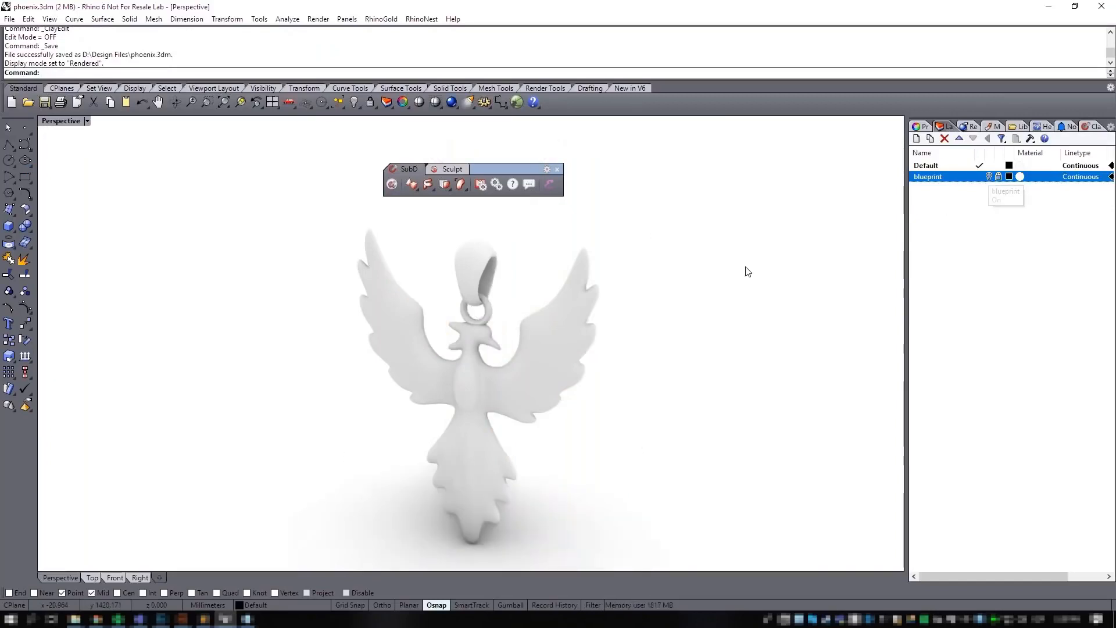
right_drag(766, 282, 578, 301)
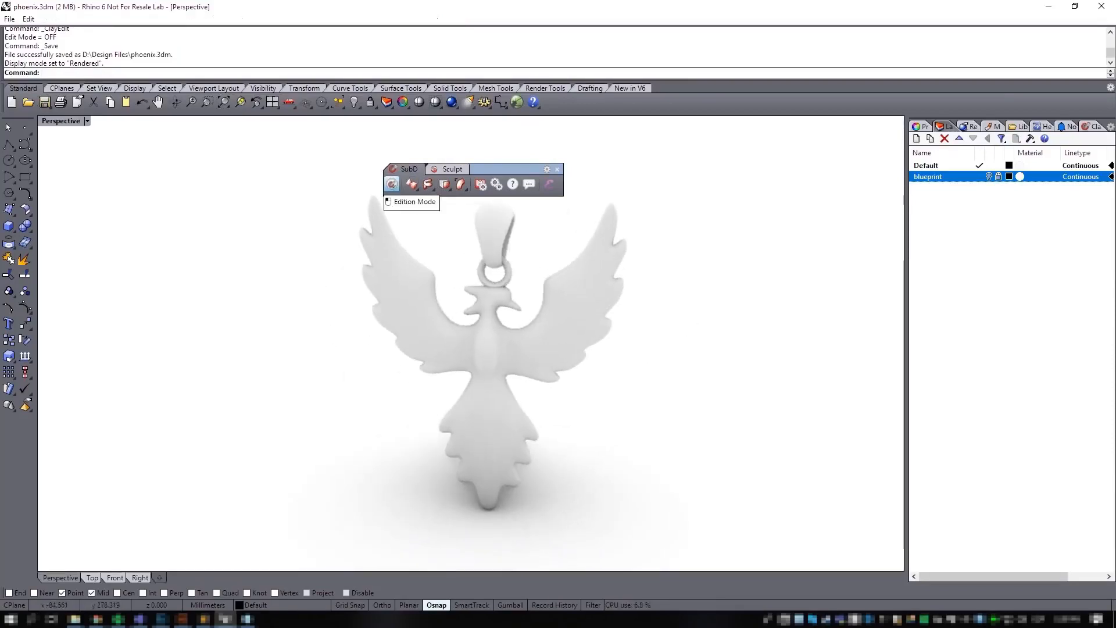
Step: Return the Perspective viewport to Shaded display, turning the subdivision edit mode on and off again
click(411, 184)
click(68, 126)
click(78, 165)
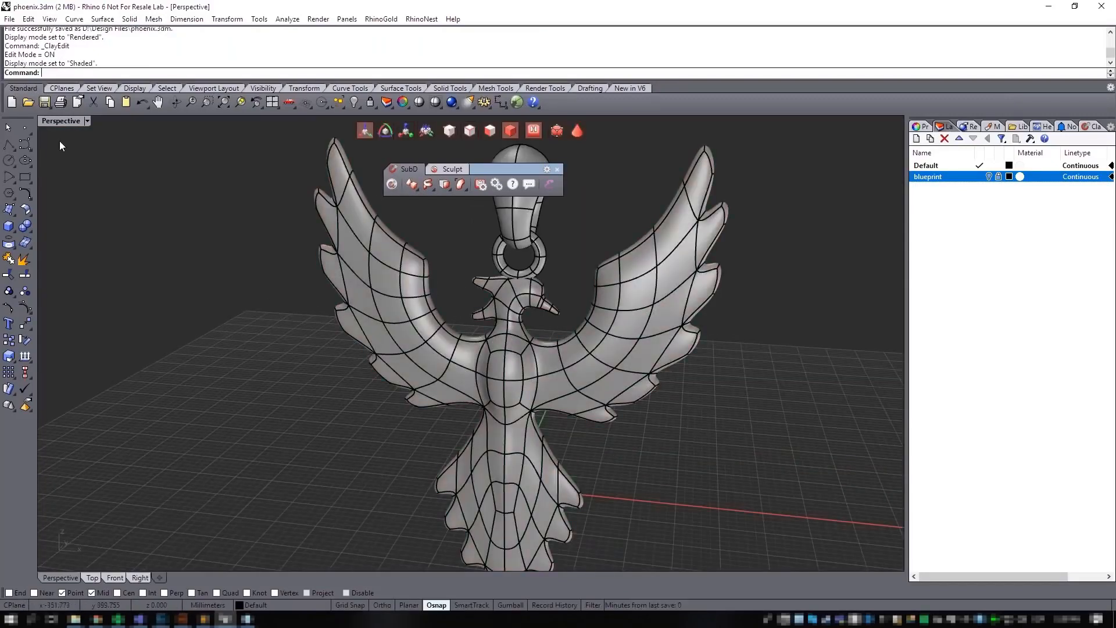
click(392, 183)
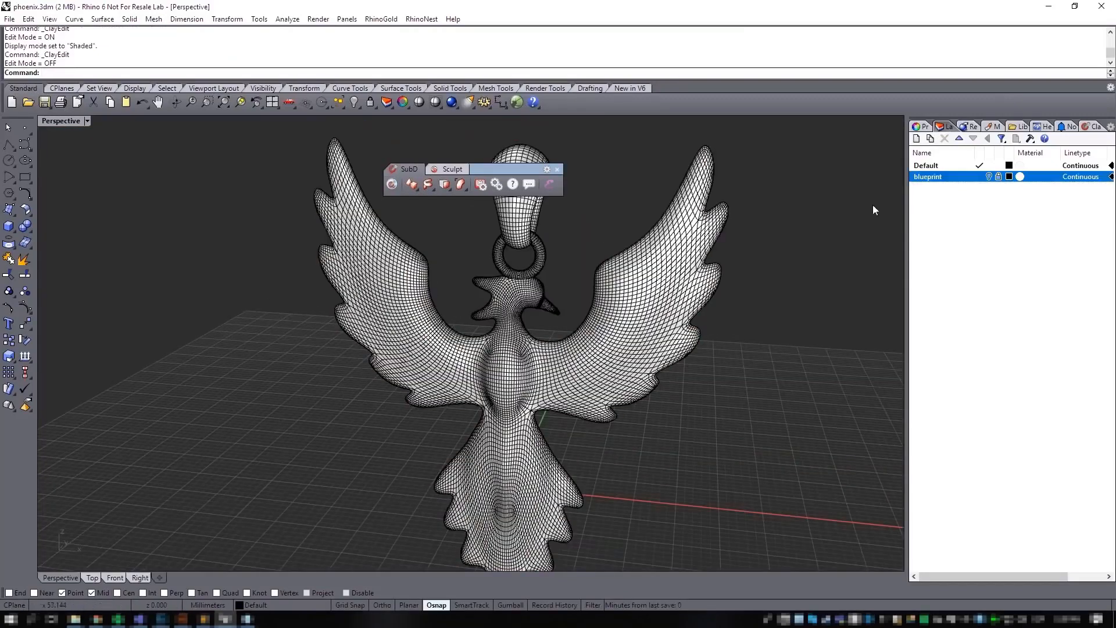
Step: Select the phoenix body mesh and create a new layer named copy
click(601, 352)
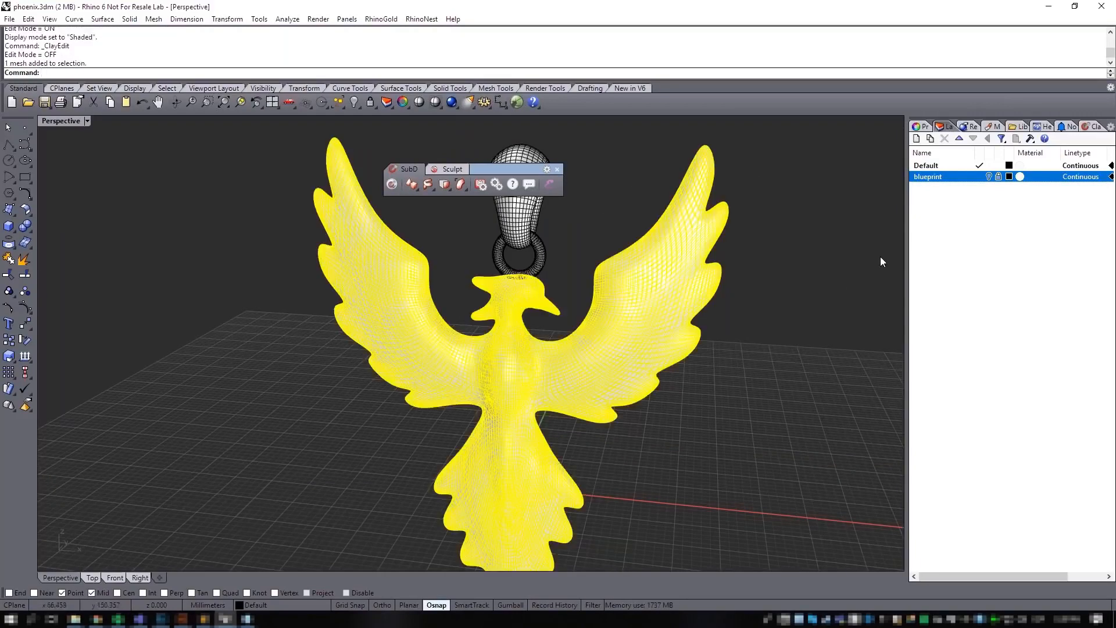
right_click(928, 187)
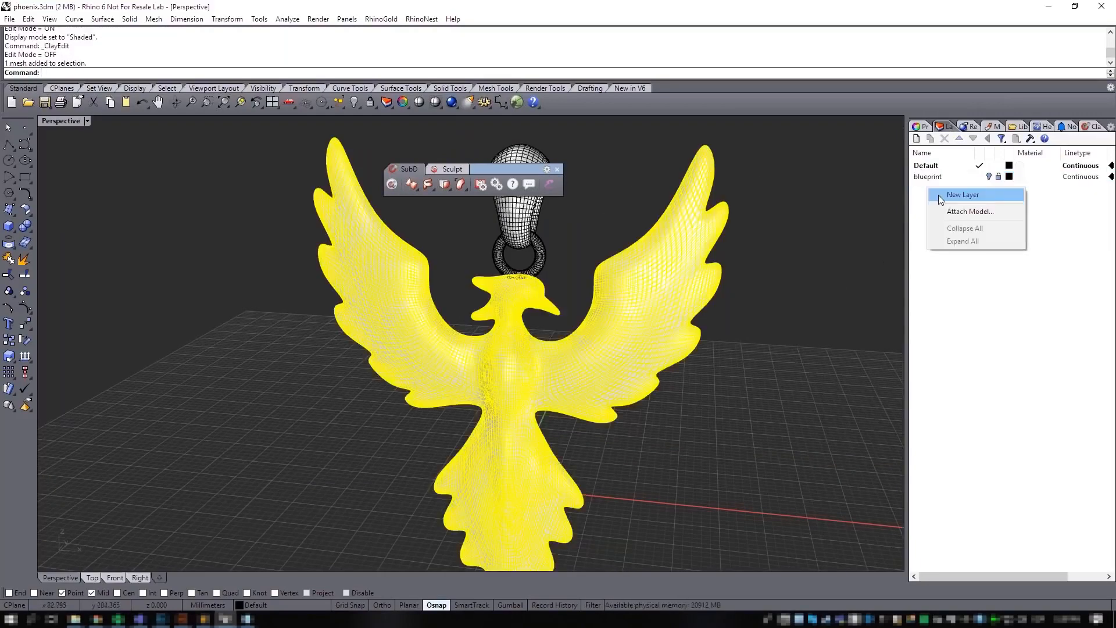
click(938, 194)
text(copy)
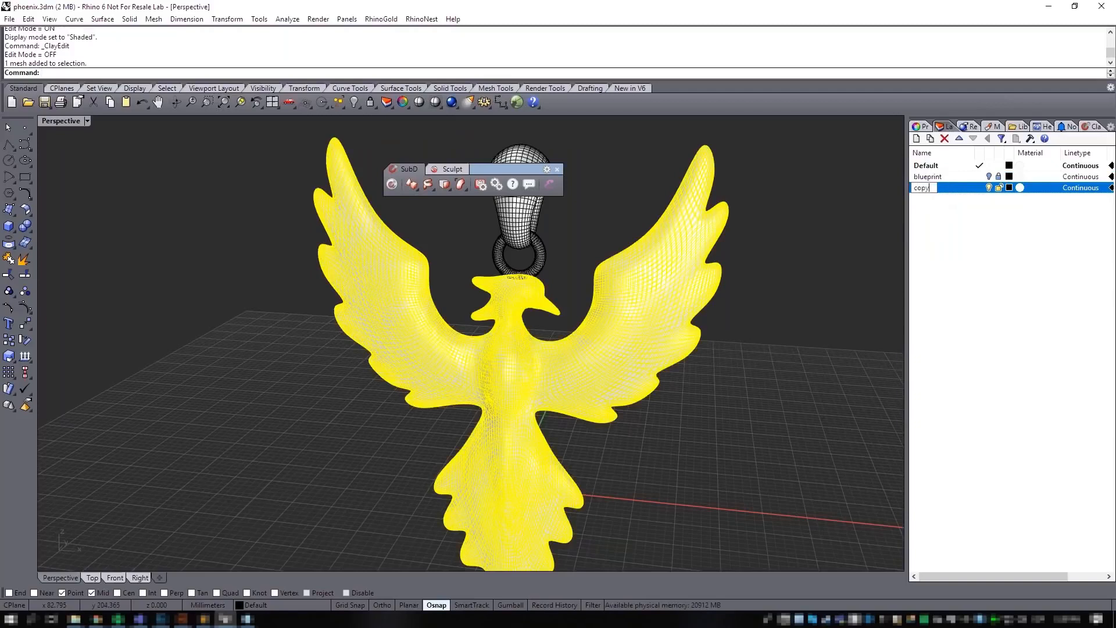
key(Return)
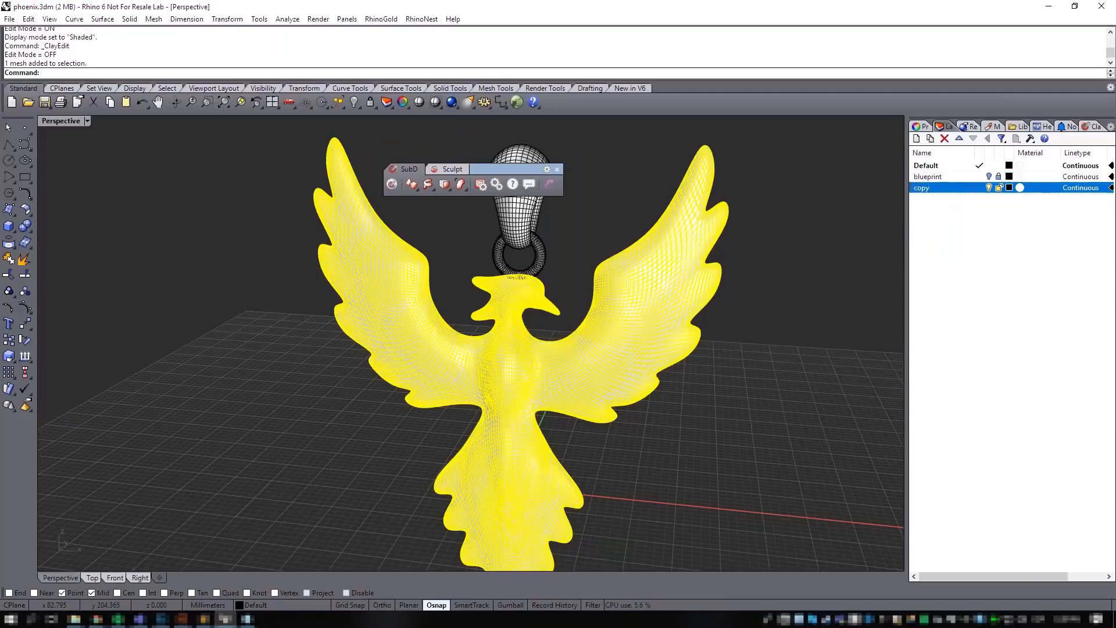
Step: Copy the selected phoenix body to the copy layer, deselect it and hide that layer
right_click(945, 191)
click(997, 401)
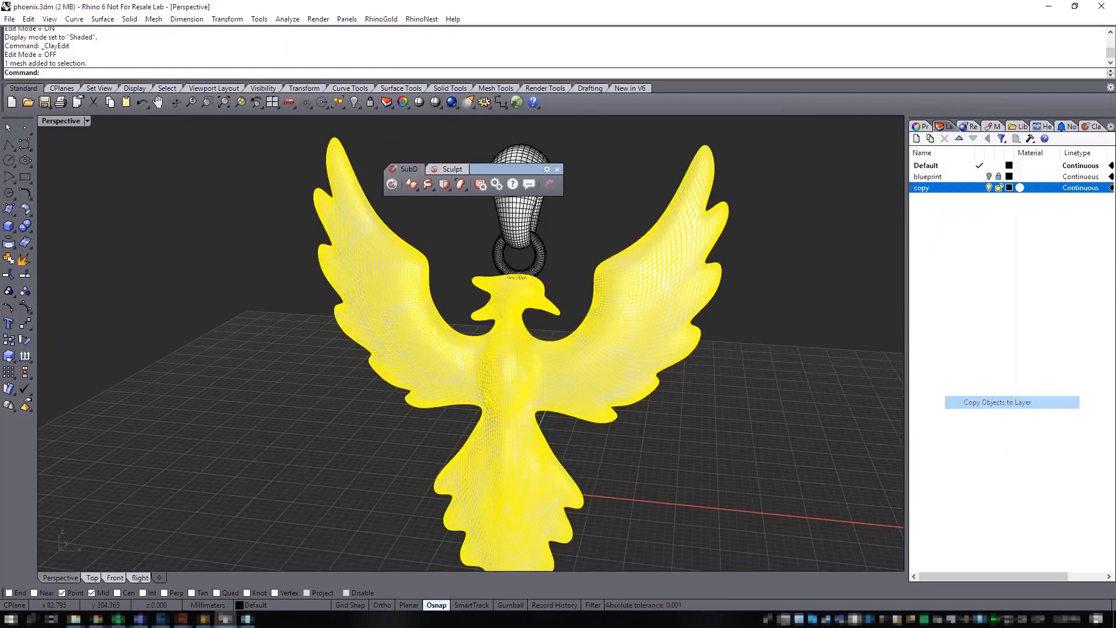
click(886, 367)
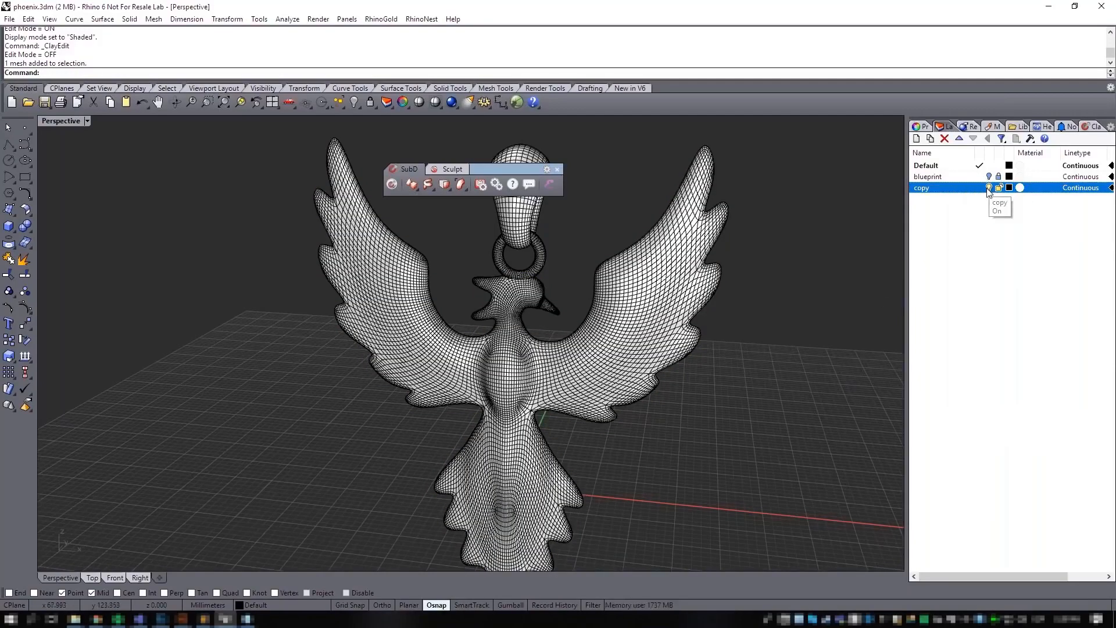
right_drag(709, 413, 560, 361)
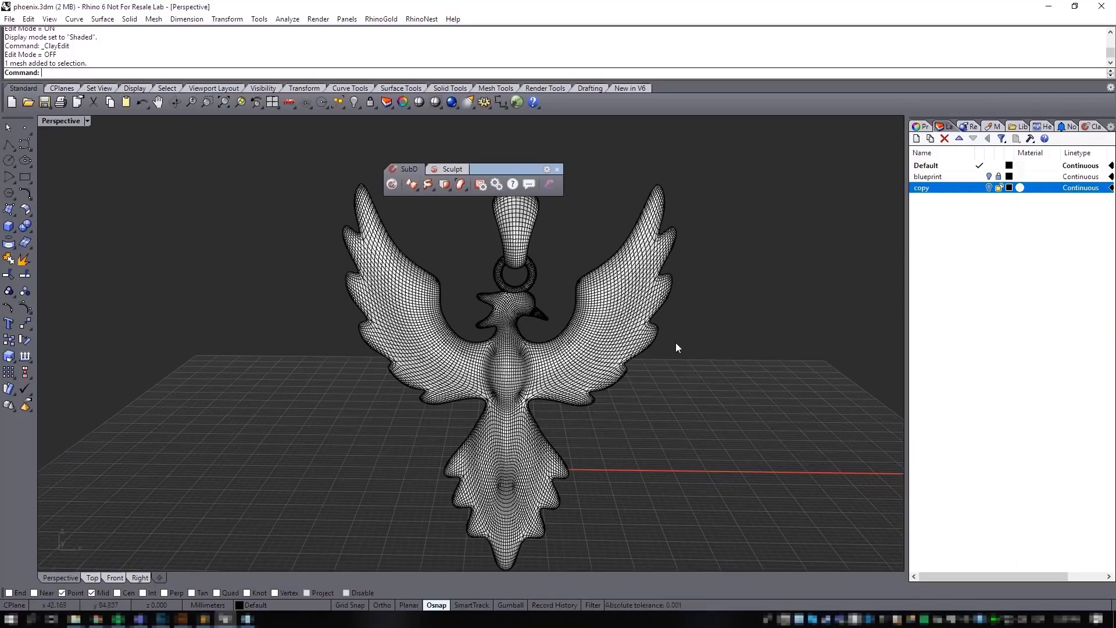
Step: Select the phoenix body, start sculpting on it and show the sculpt settings
click(610, 309)
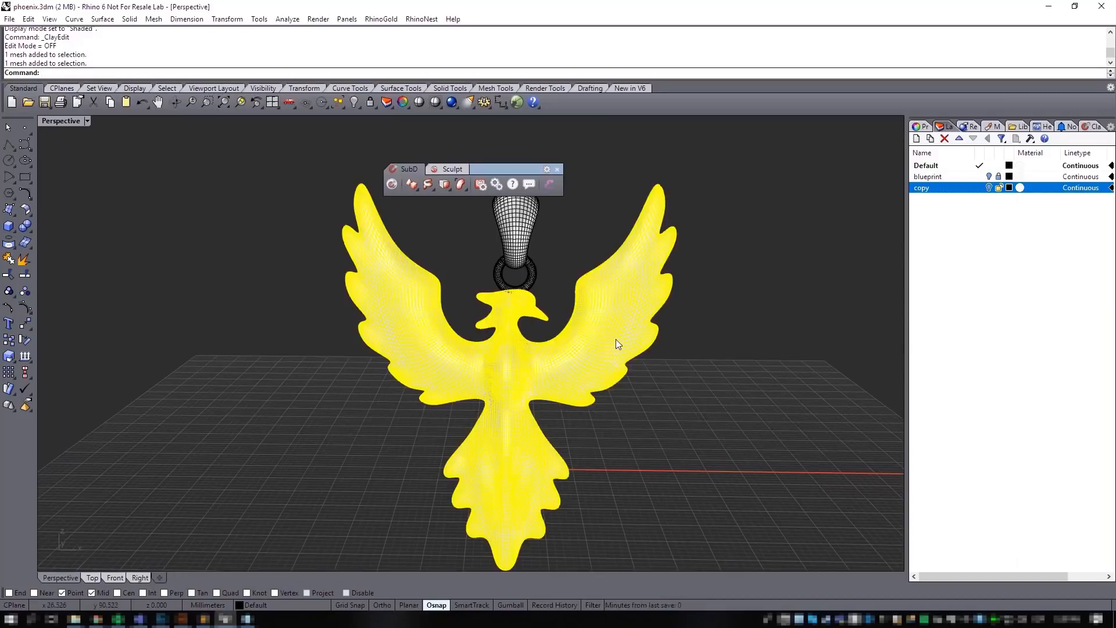
click(458, 169)
drag(485, 170, 497, 161)
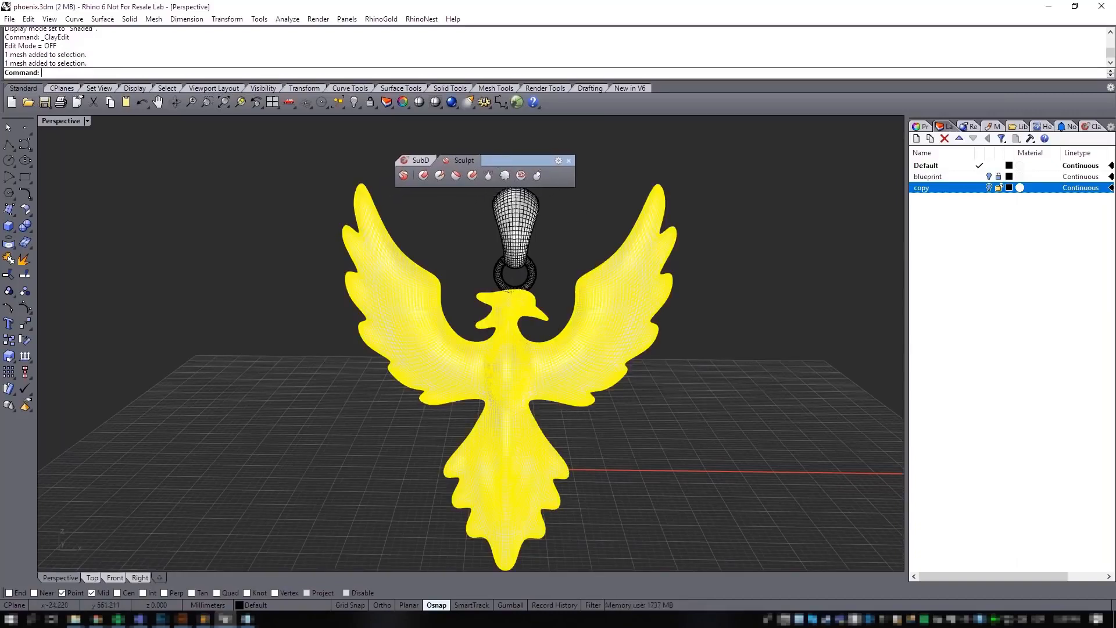
click(403, 175)
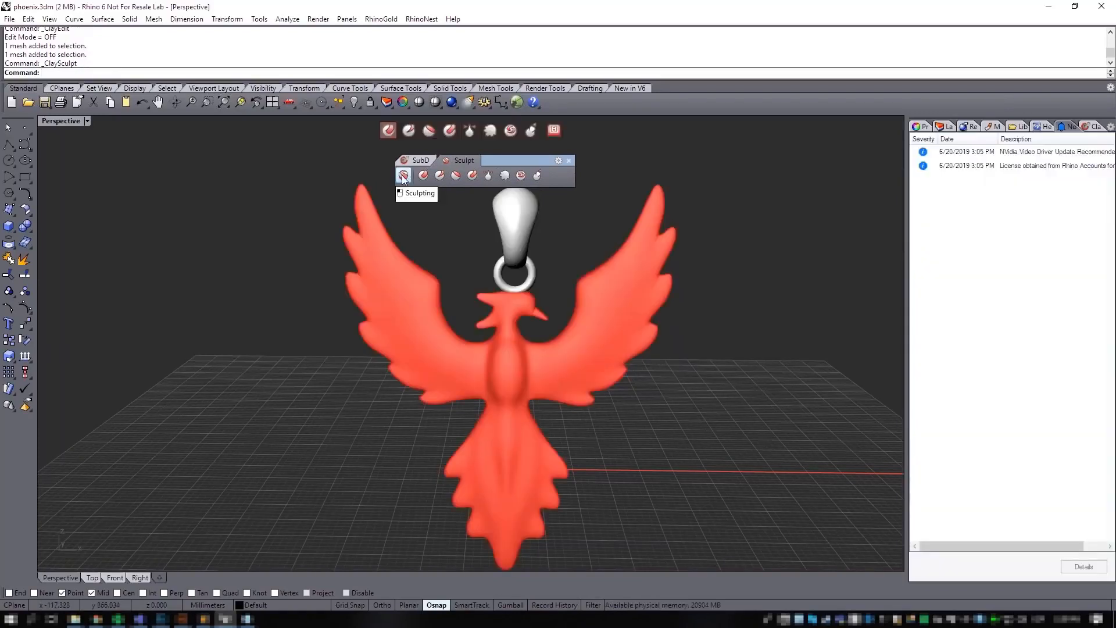
click(1091, 127)
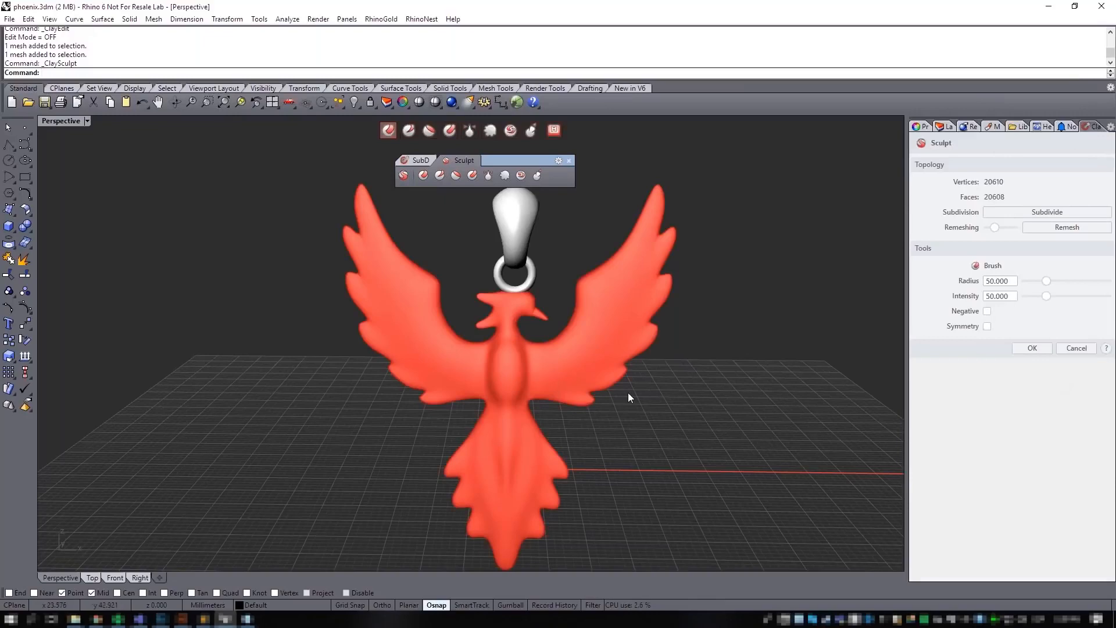
Step: Orbit around the sculpt body, switch to Shaded display and examine the mesh density around the chest and wings
right_drag(620, 394, 652, 386)
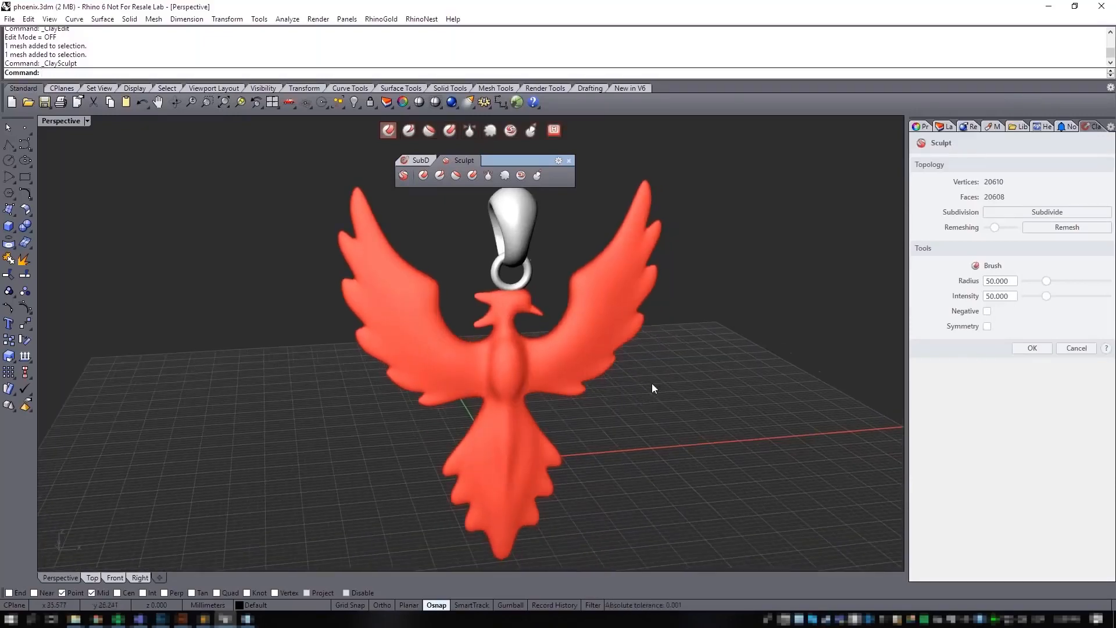
scroll(573, 388, up, 8)
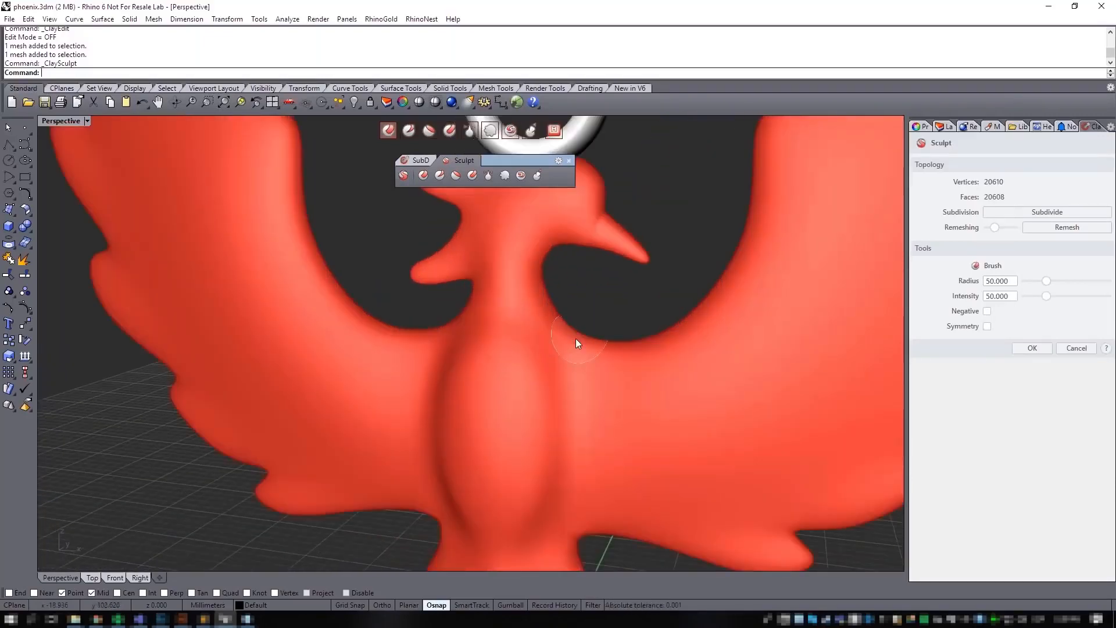
right_drag(575, 338, 521, 344)
scroll(535, 351, down, 8)
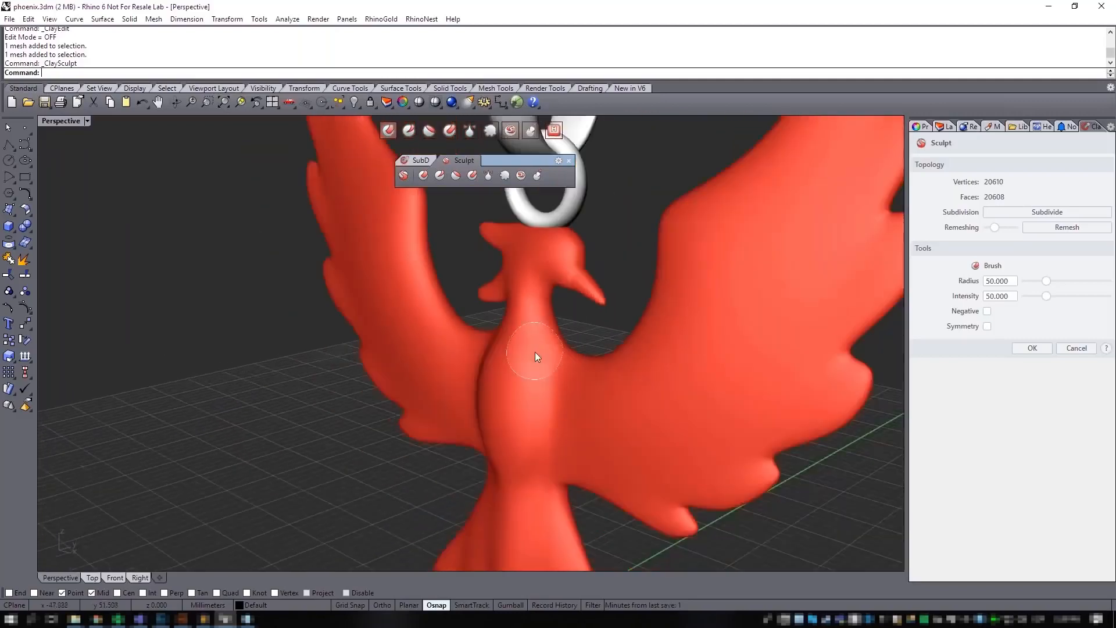
right_drag(562, 375, 607, 388)
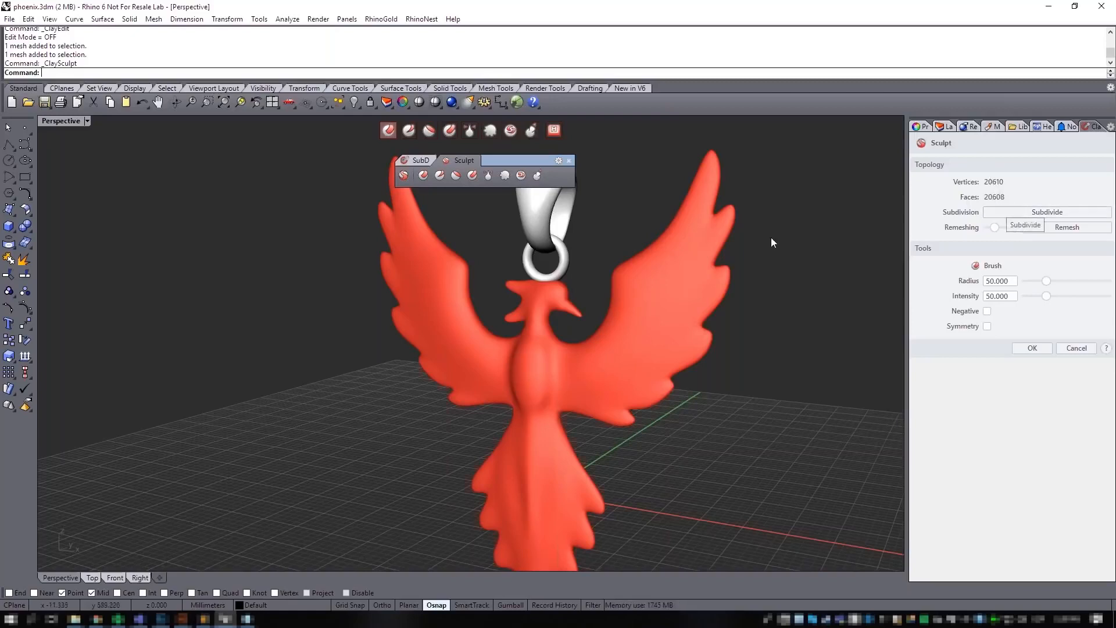
click(51, 120)
click(74, 163)
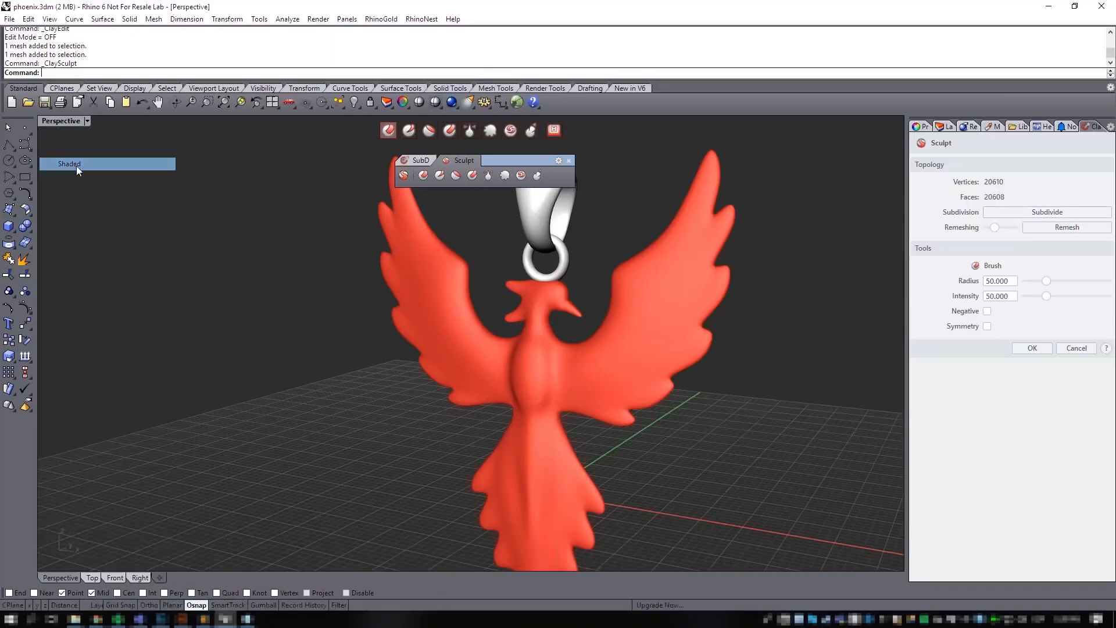
scroll(604, 348, up, 5)
scroll(603, 349, up, 2)
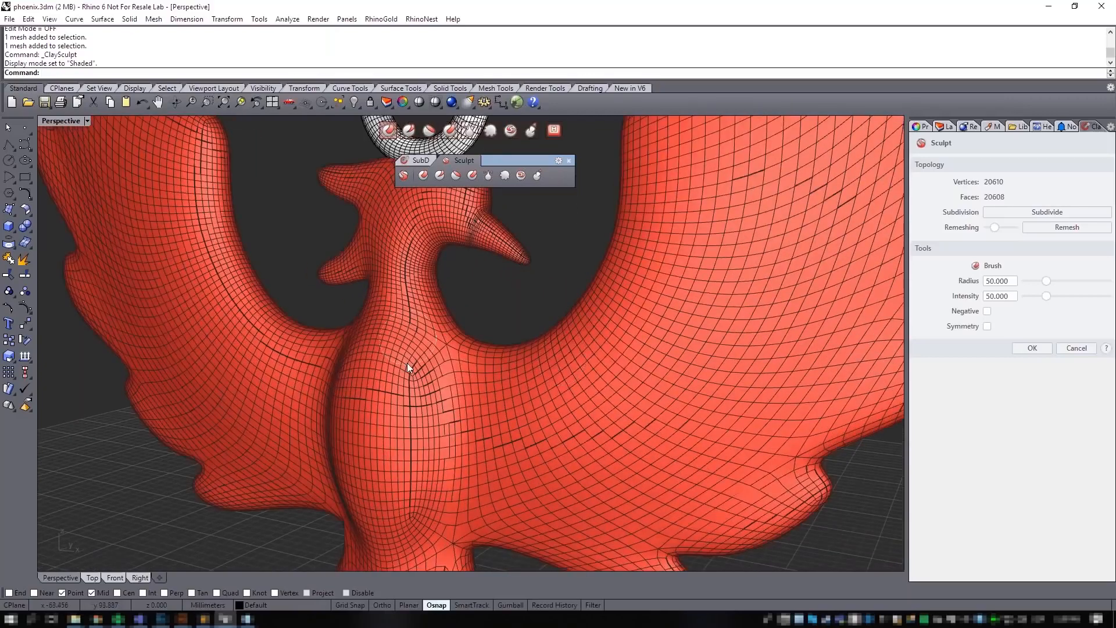
scroll(405, 353, up, 3)
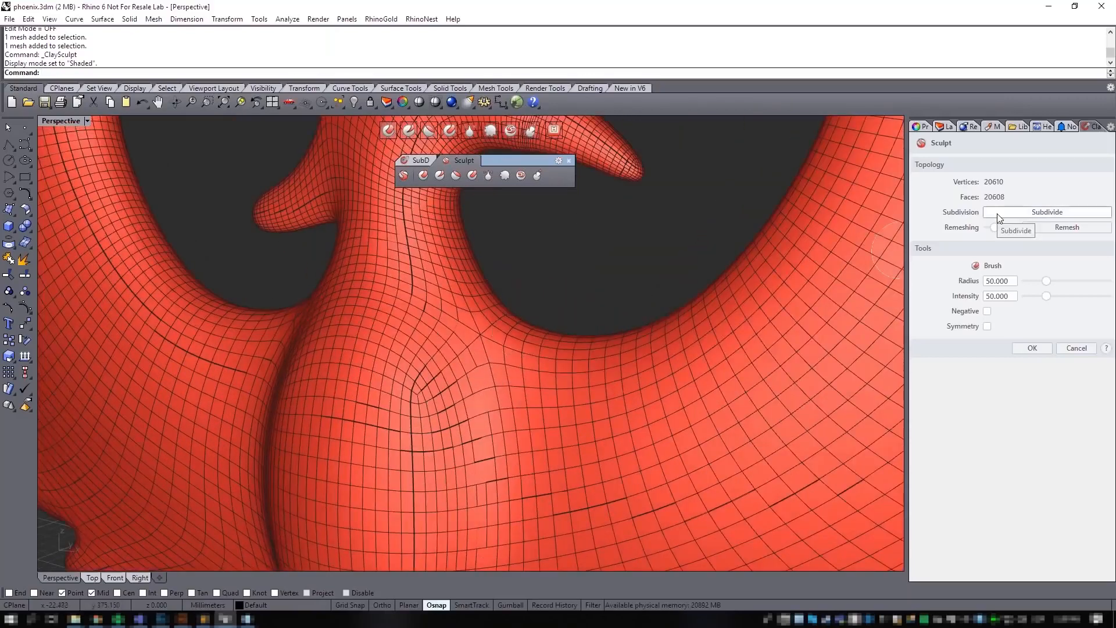
Step: Subdivide the phoenix sculpt mesh once to make it denser
click(997, 216)
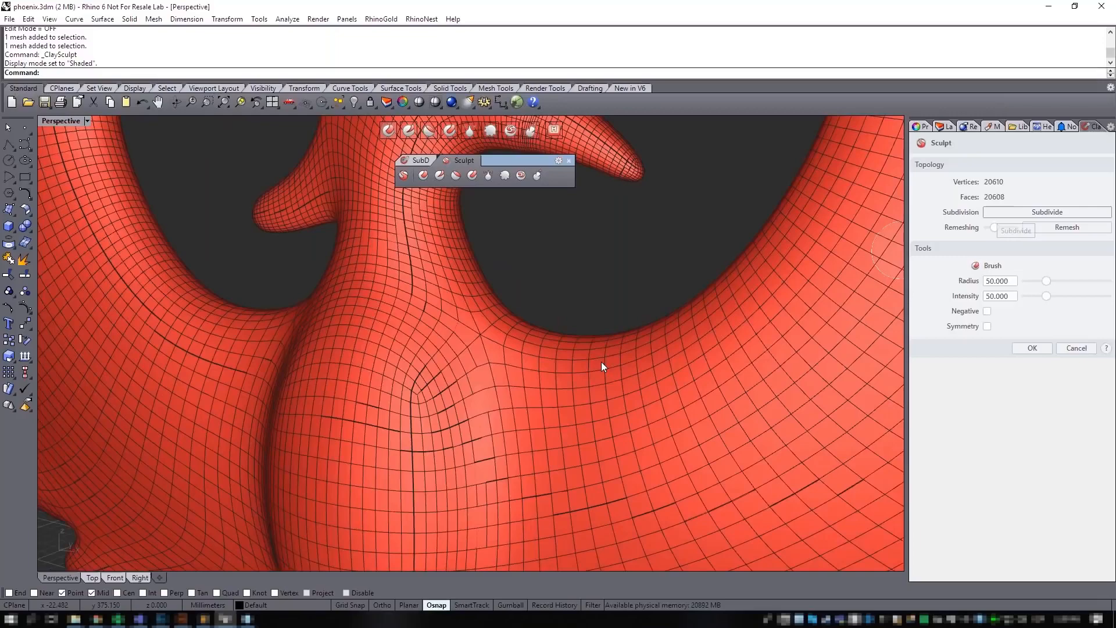
scroll(515, 409, down, 8)
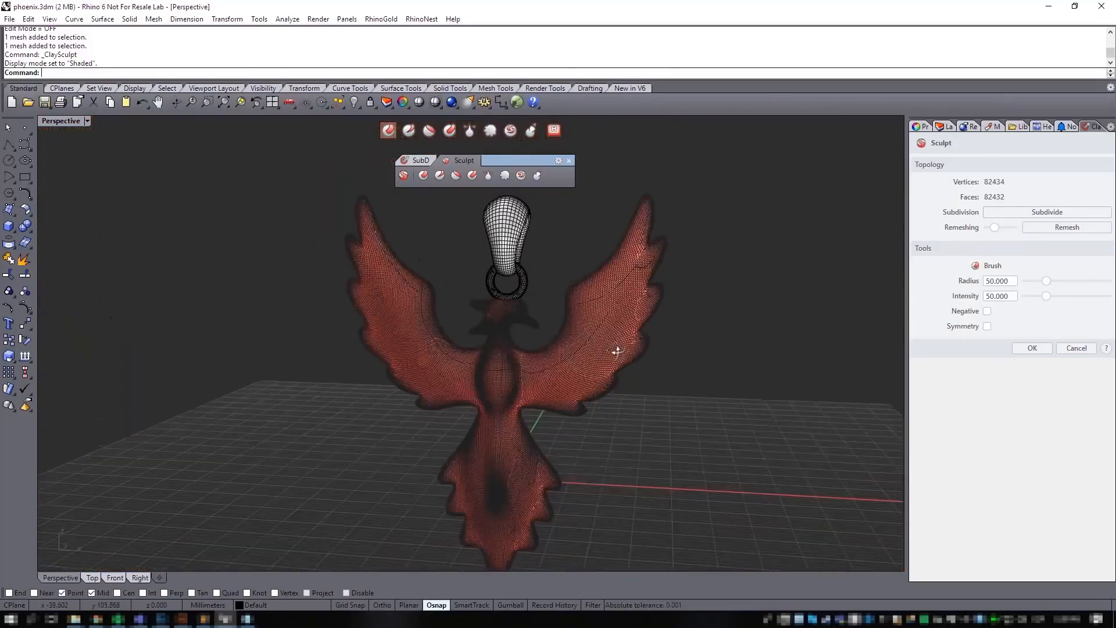
right_drag(617, 351, 597, 376)
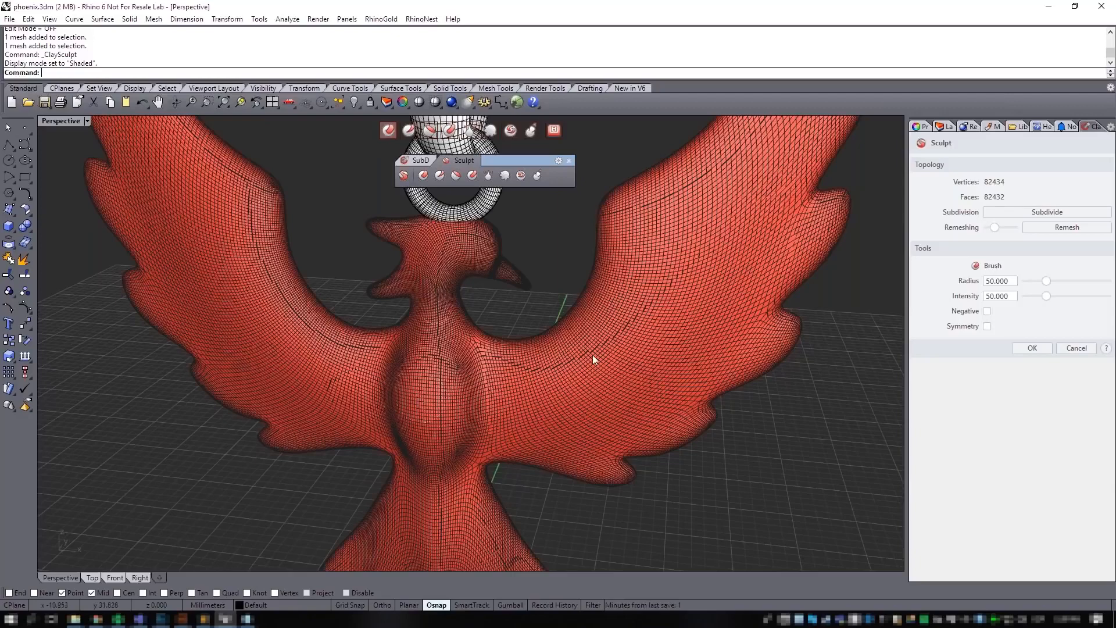
Step: Turn on symmetry for the sculpting brush so it works on both wings
click(987, 326)
mouse_move(661, 248)
mouse_down()
mouse_move(553, 327)
mouse_move(630, 295)
mouse_up()
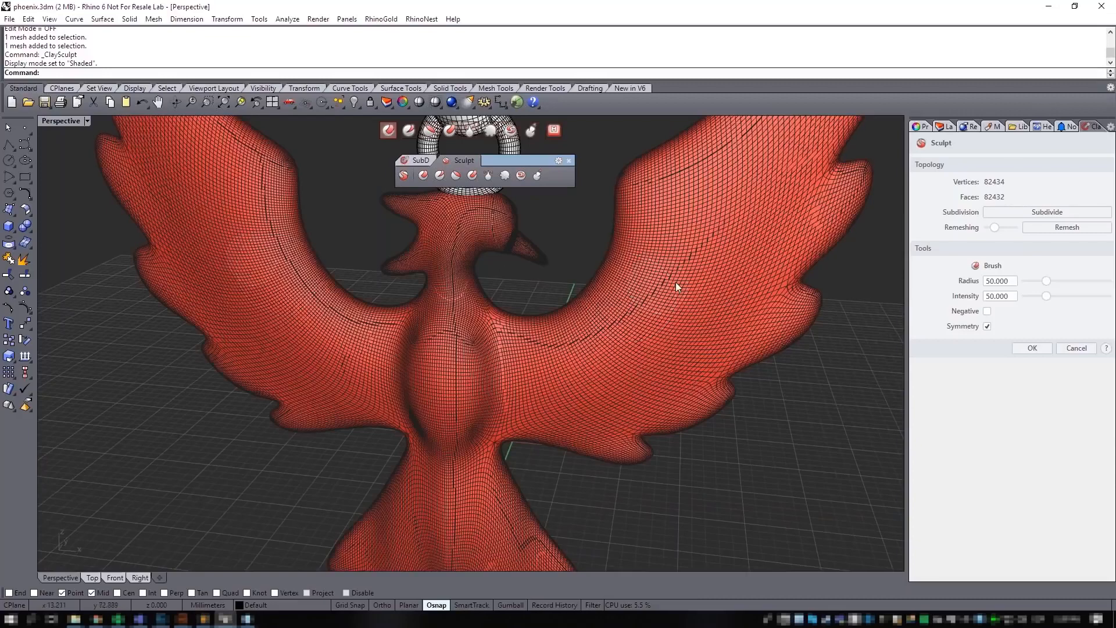
shift+right_drag(484, 241, 476, 294)
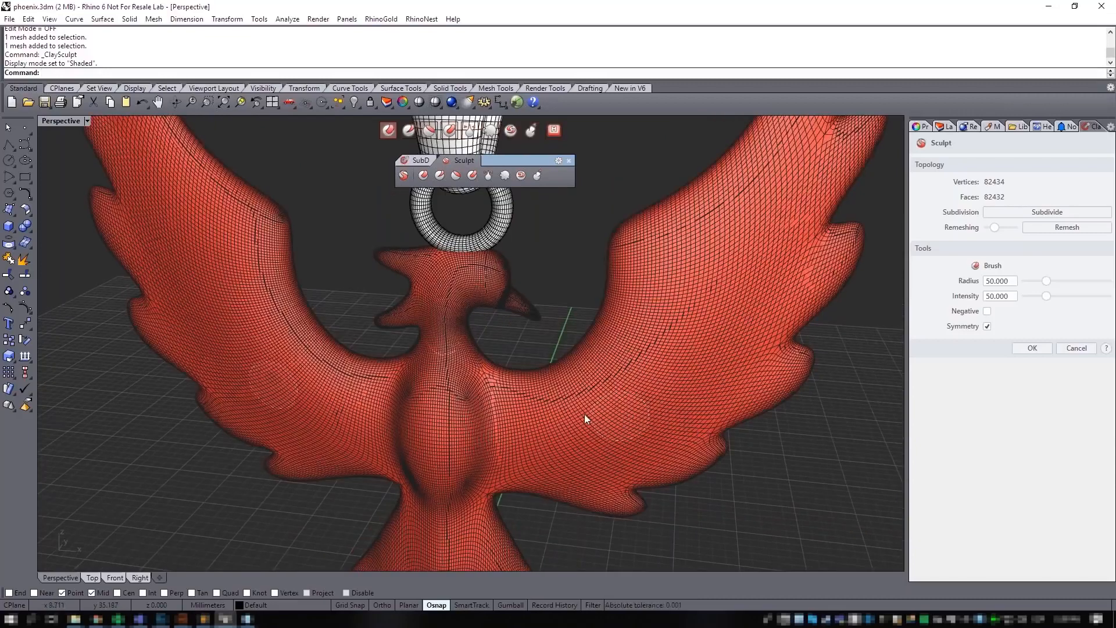
scroll(585, 381, up, 3)
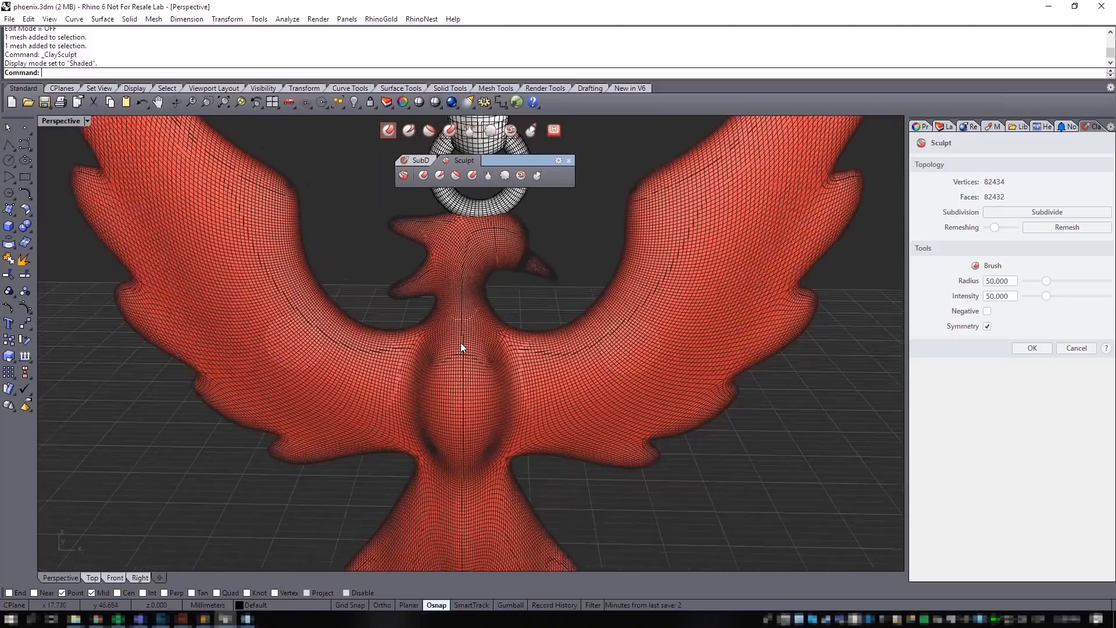
Step: Set the Perspective viewport to Sculpt Rendered display and check the mirrored brush over the wings
click(75, 121)
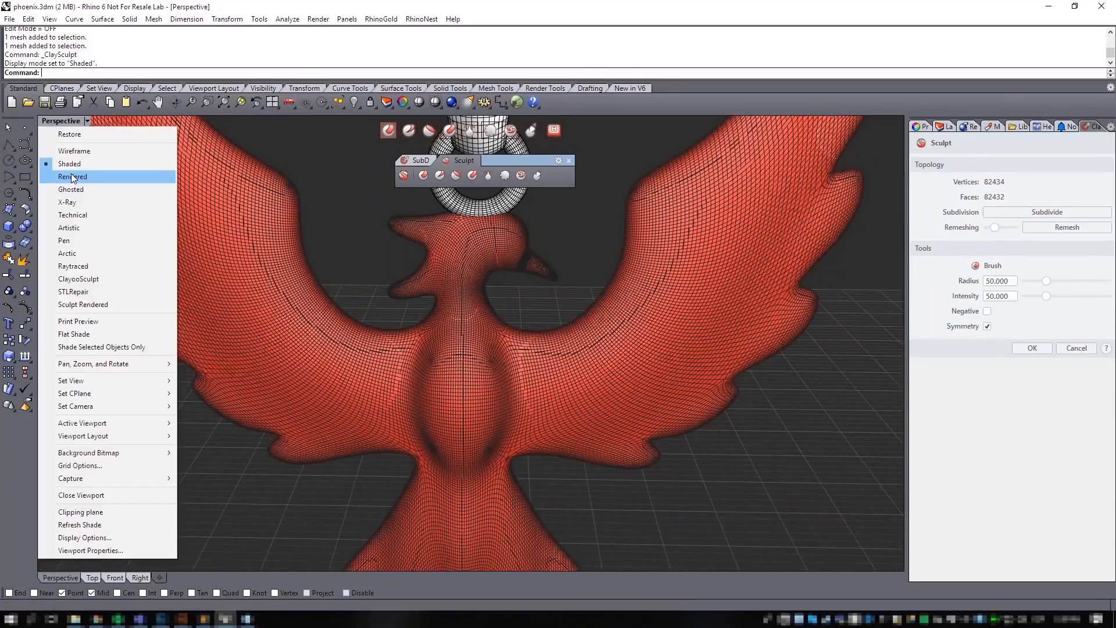
click(99, 306)
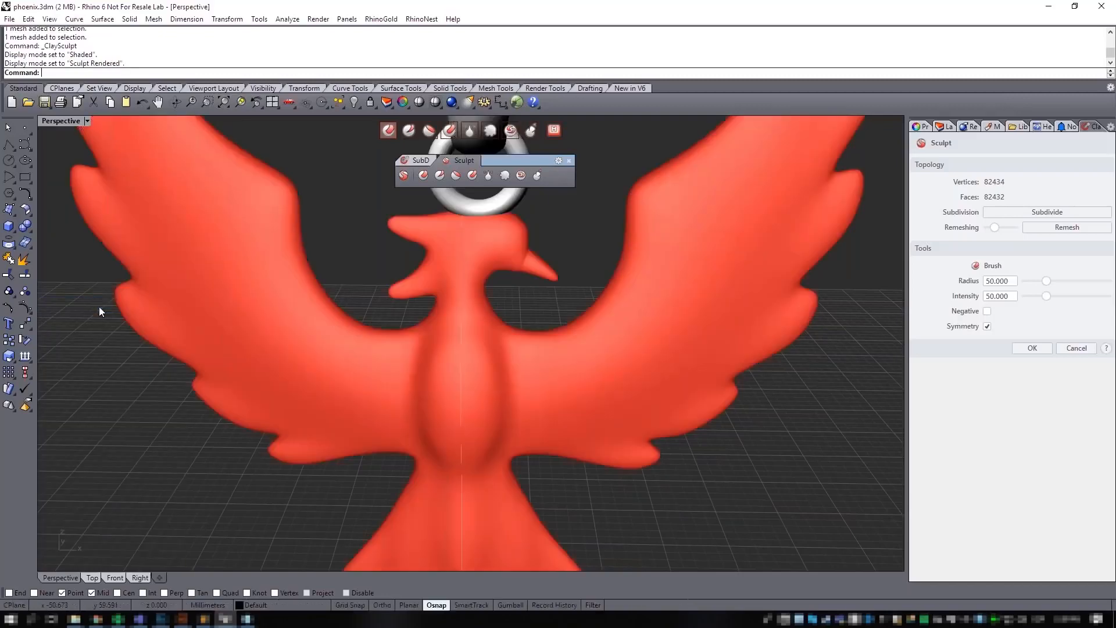
mouse_move(604, 393)
right_down()
mouse_move(578, 383)
mouse_move(560, 407)
right_up()
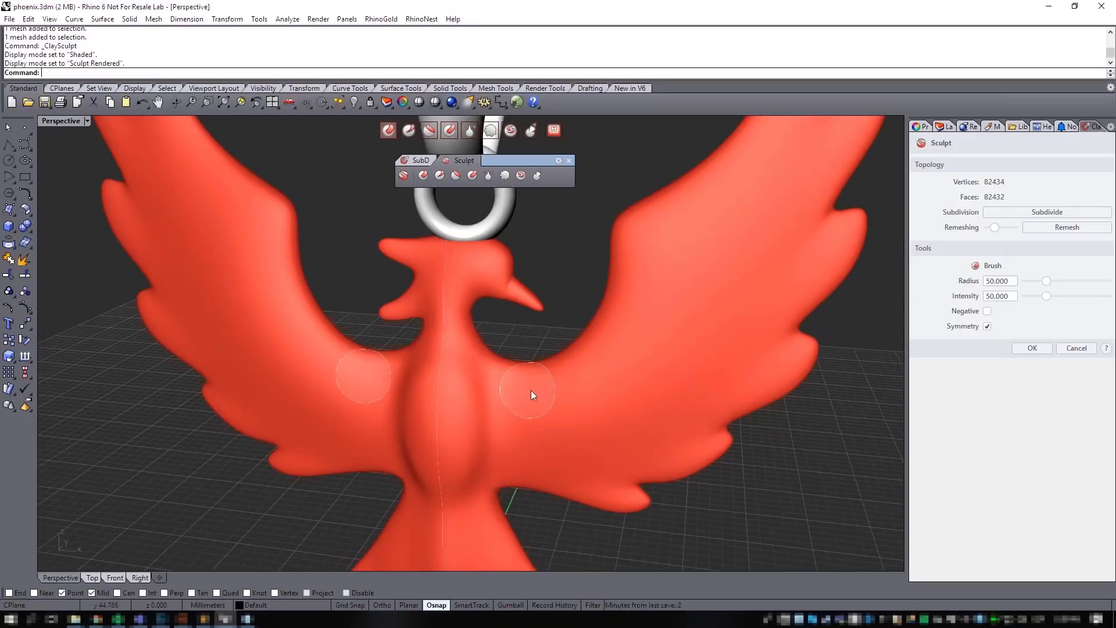
Step: Sculpt a raised ridge along the upper inner edge of both wings, from the shoulders past the bend towards the wing tips
mouse_move(557, 388)
mouse_down()
mouse_move(591, 362)
mouse_move(625, 311)
mouse_move(640, 229)
mouse_up()
mouse_move(705, 301)
right_down()
mouse_move(705, 319)
mouse_move(629, 320)
right_up()
shift+right_drag(678, 256, 653, 349)
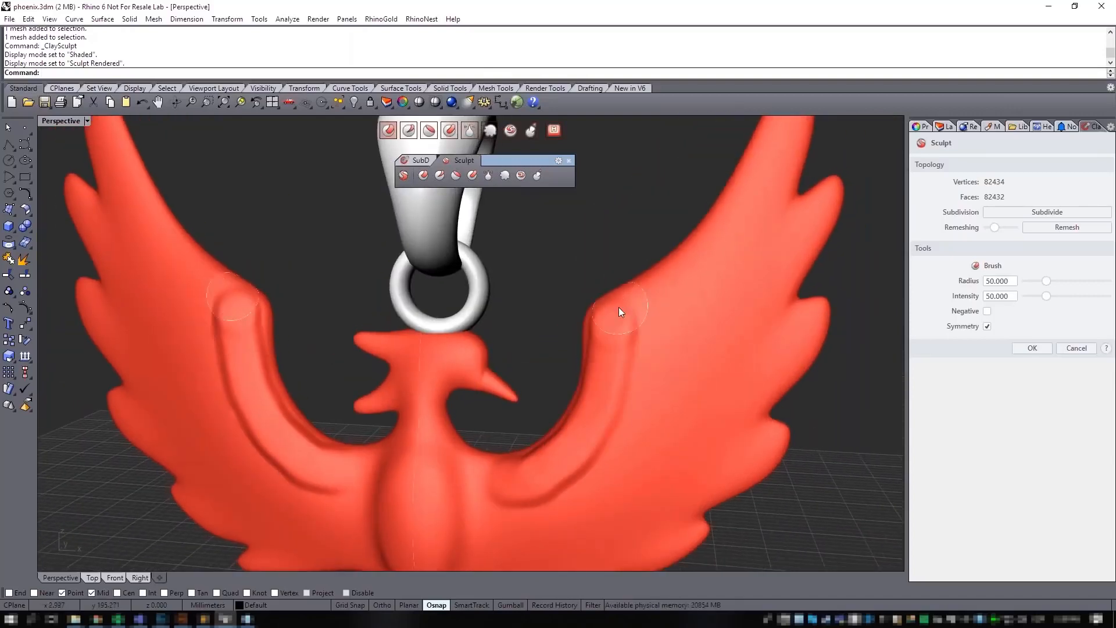
mouse_move(620, 309)
mouse_down()
mouse_move(725, 246)
mouse_move(702, 298)
mouse_up()
scroll(627, 353, up, 4)
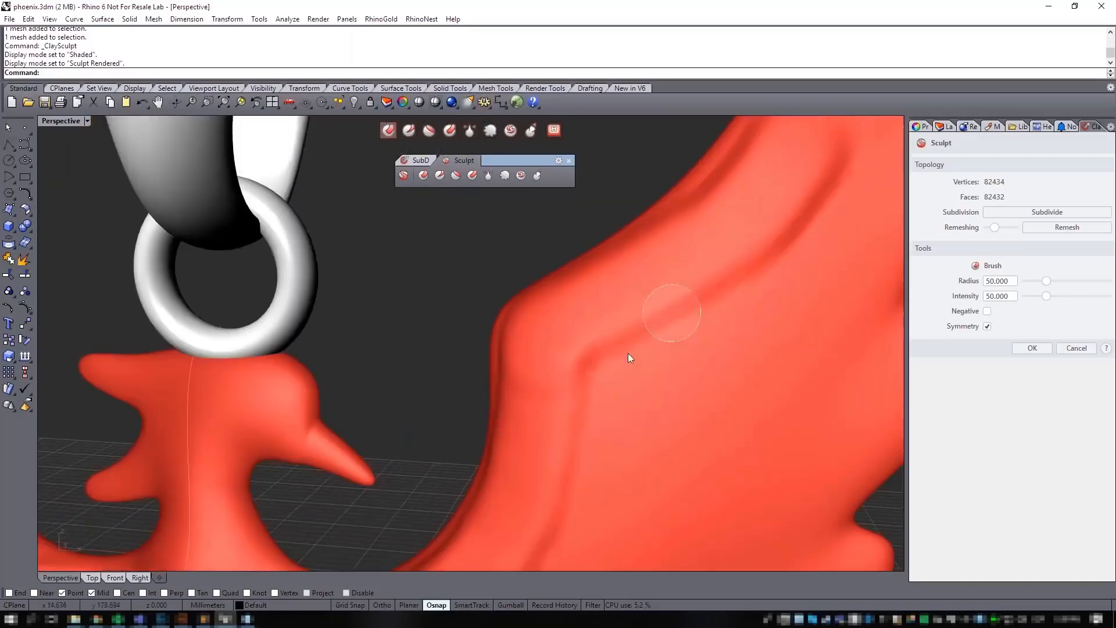
mouse_move(568, 410)
mouse_down()
mouse_move(651, 387)
mouse_move(560, 404)
mouse_up()
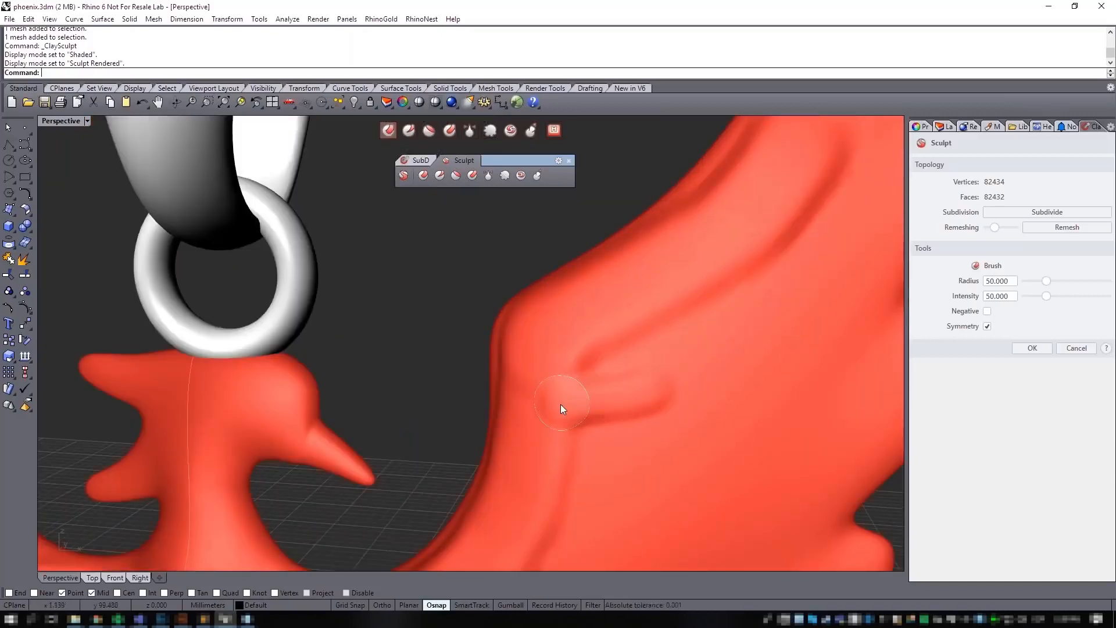
scroll(582, 407, down, 10)
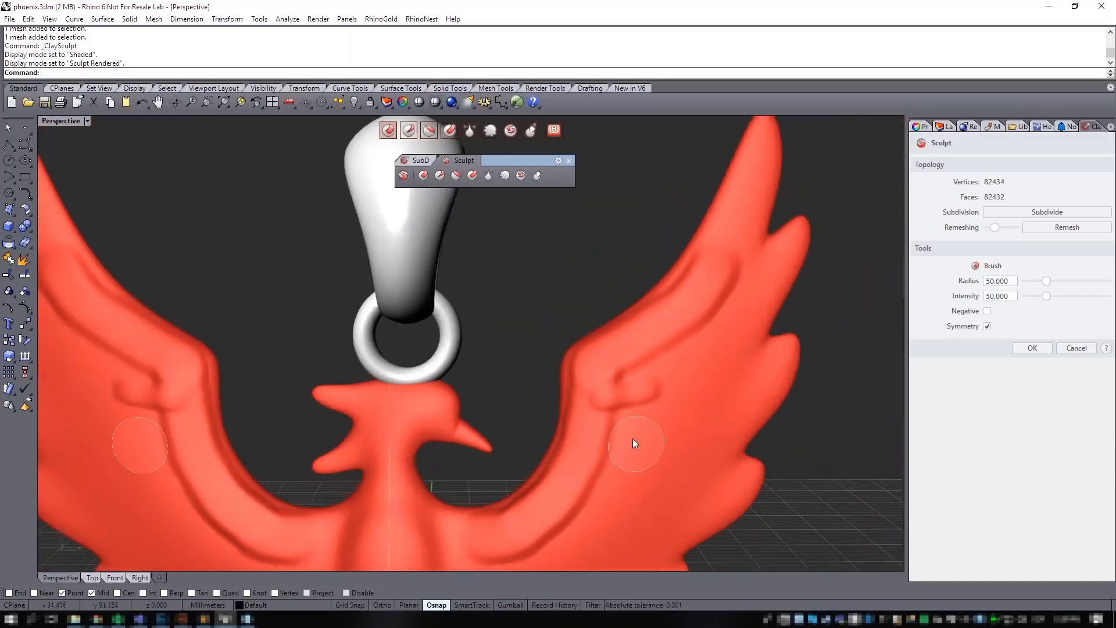
key(ctrl+z)
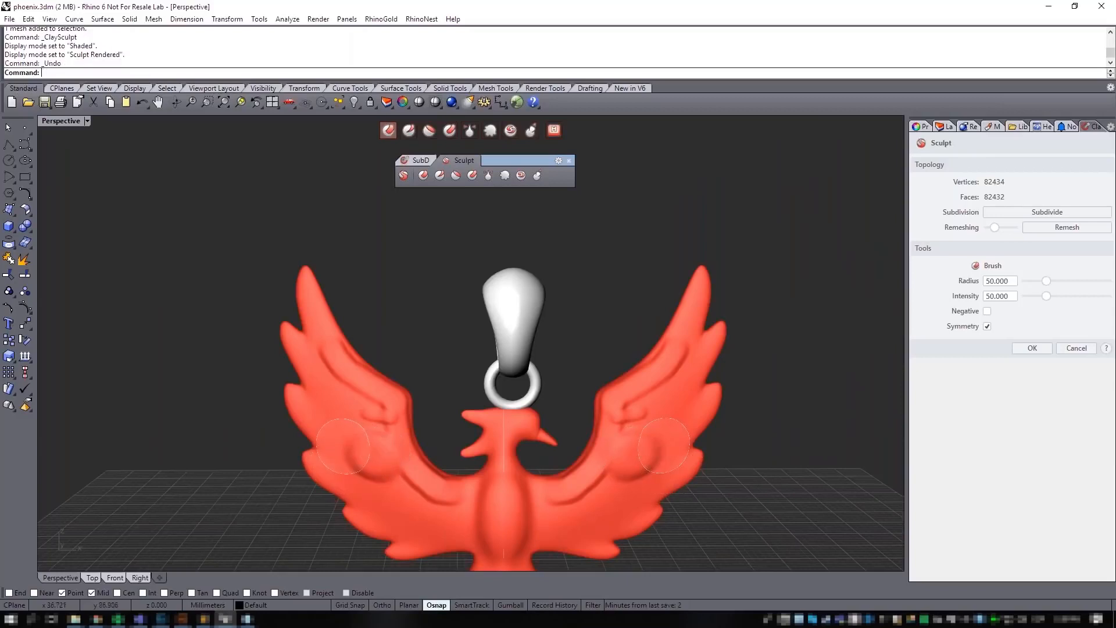
key(ctrl+z)
Step: Brush raised feather strokes across both wings, from the outer feather tips inward to the edge ridge and the body
scroll(634, 412, up, 4)
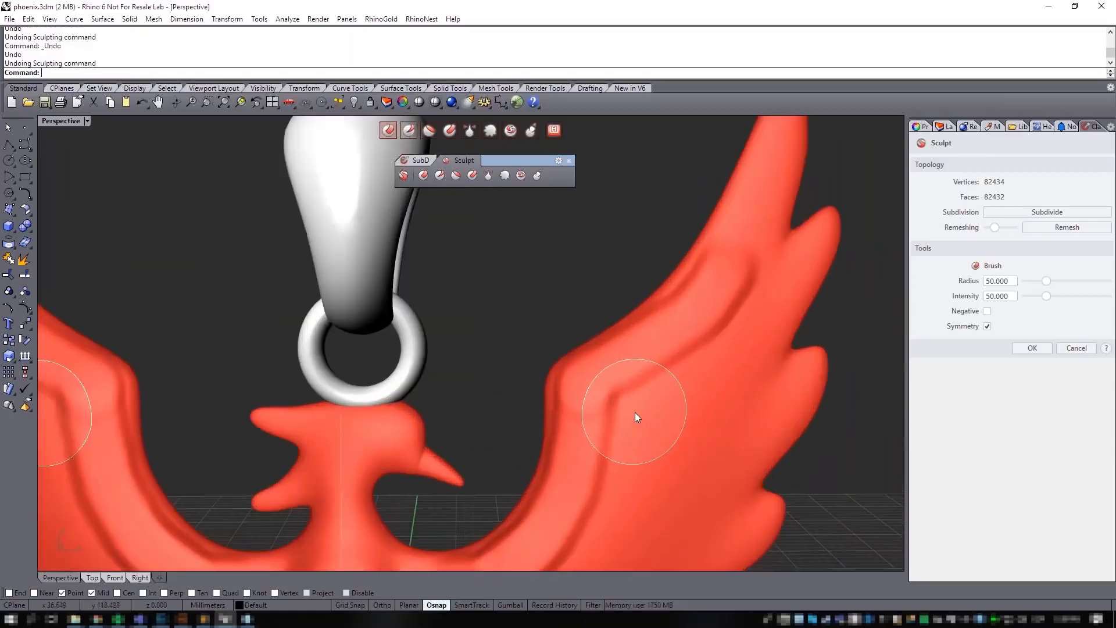
scroll(634, 413, down, 4)
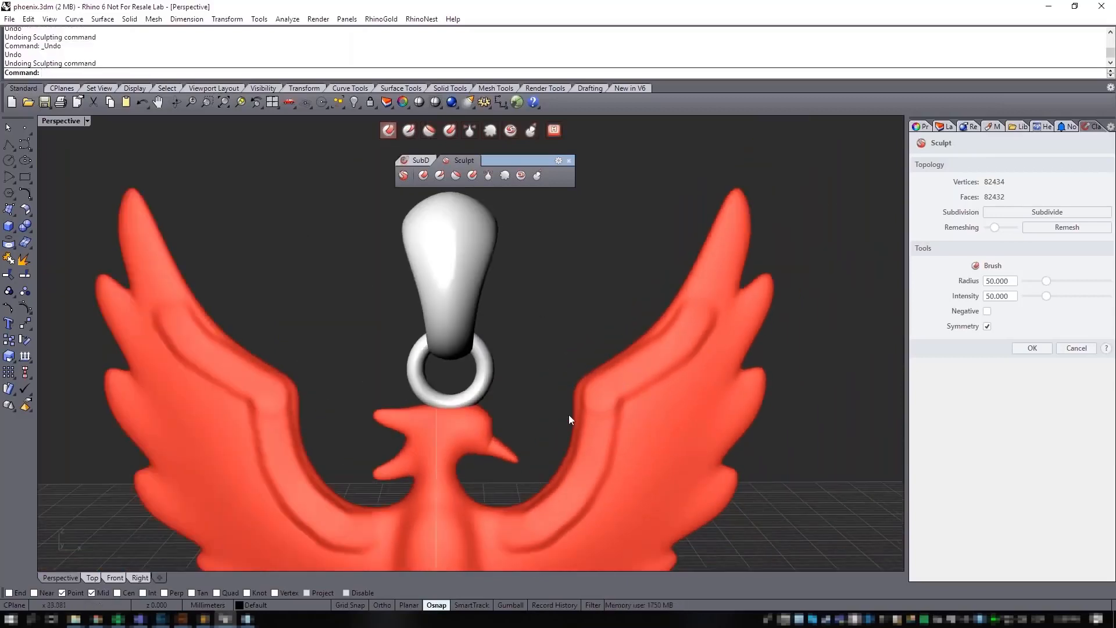
right_drag(568, 413, 447, 366)
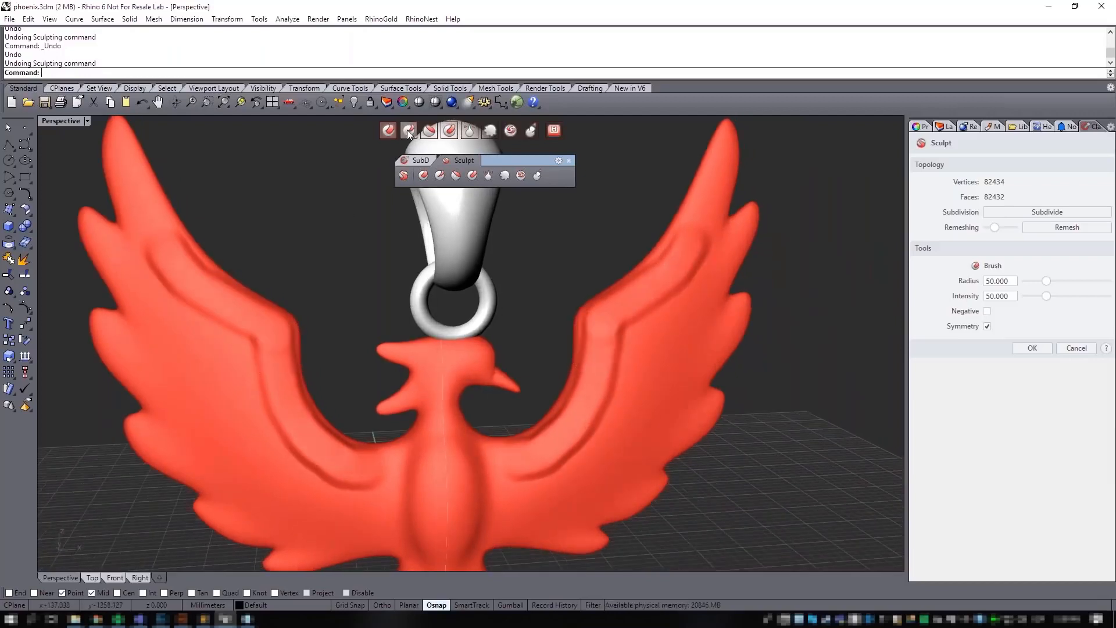
scroll(244, 279, up, 3)
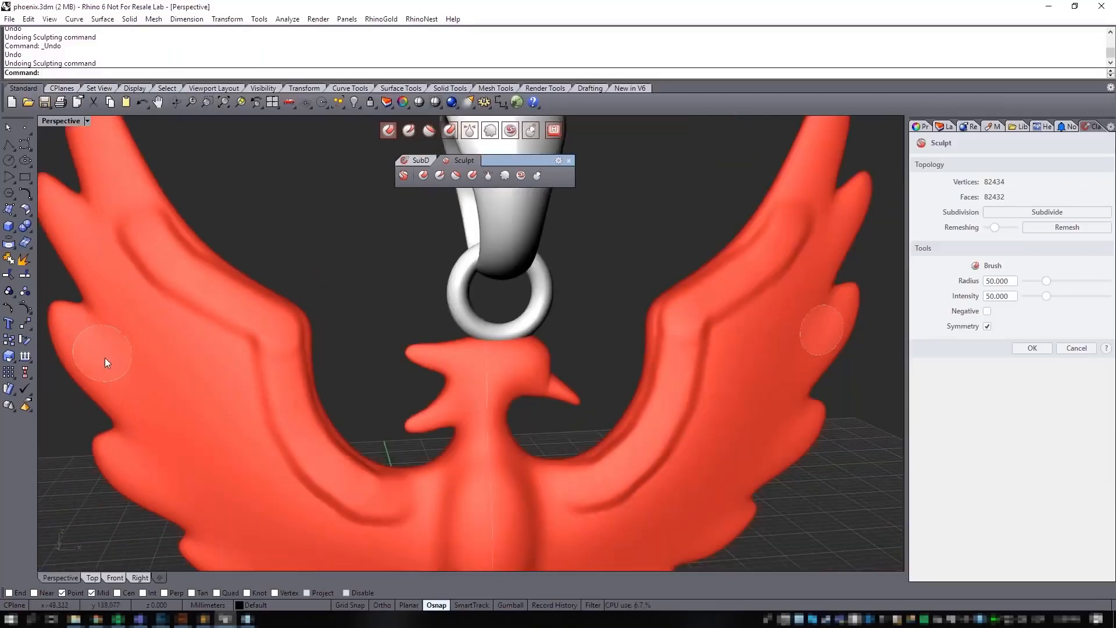
mouse_move(104, 357)
mouse_down()
mouse_move(126, 340)
mouse_move(111, 257)
mouse_move(179, 318)
mouse_move(242, 351)
mouse_move(130, 378)
mouse_move(248, 383)
mouse_up()
mouse_move(148, 466)
mouse_down()
mouse_move(240, 467)
mouse_move(285, 444)
mouse_up()
shift+right_drag(336, 454, 305, 372)
mouse_move(201, 469)
mouse_down()
mouse_move(267, 470)
mouse_move(354, 427)
mouse_up()
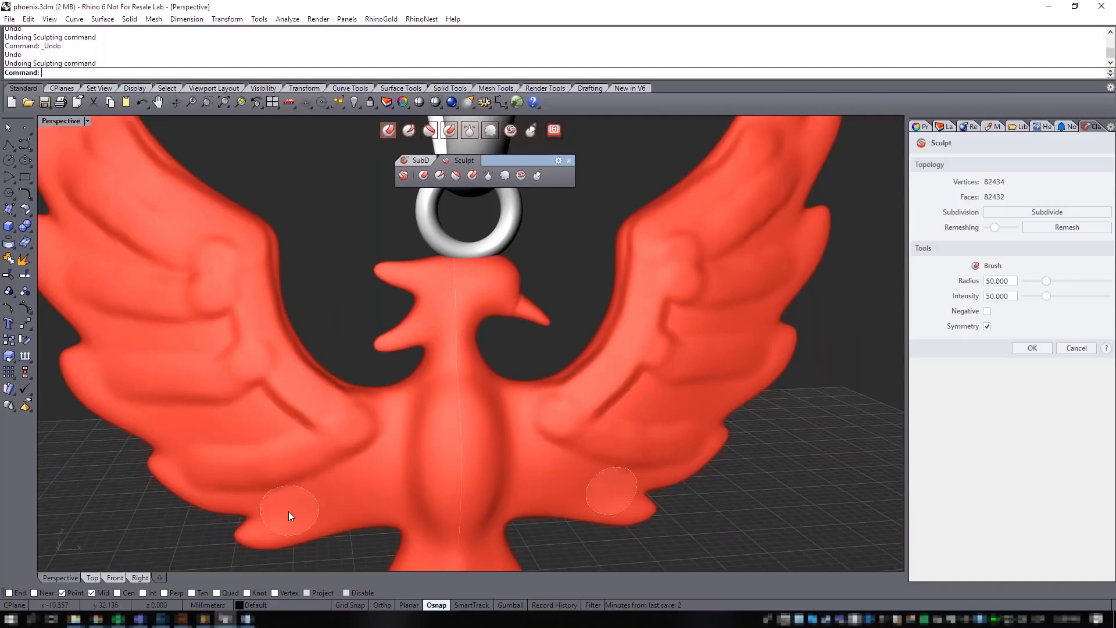
mouse_move(288, 511)
mouse_down()
mouse_move(364, 482)
mouse_move(396, 397)
mouse_up()
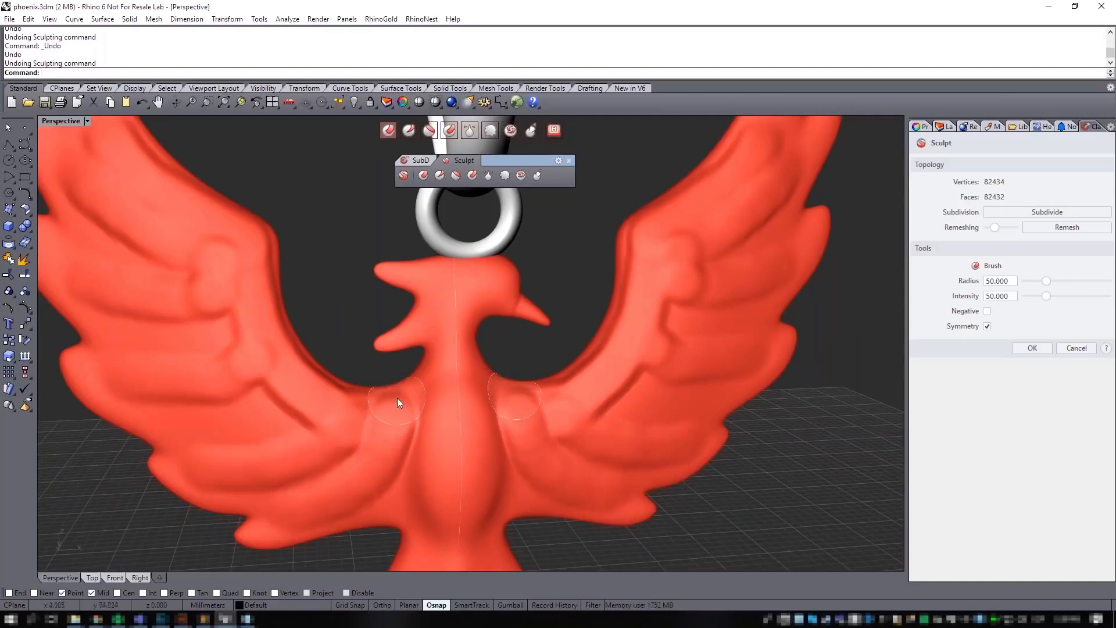
Step: Add more raised brush strokes over the middle and upper parts of both wings to fill out the feather relief
mouse_move(588, 386)
right_down()
mouse_move(546, 377)
mouse_move(630, 403)
right_up()
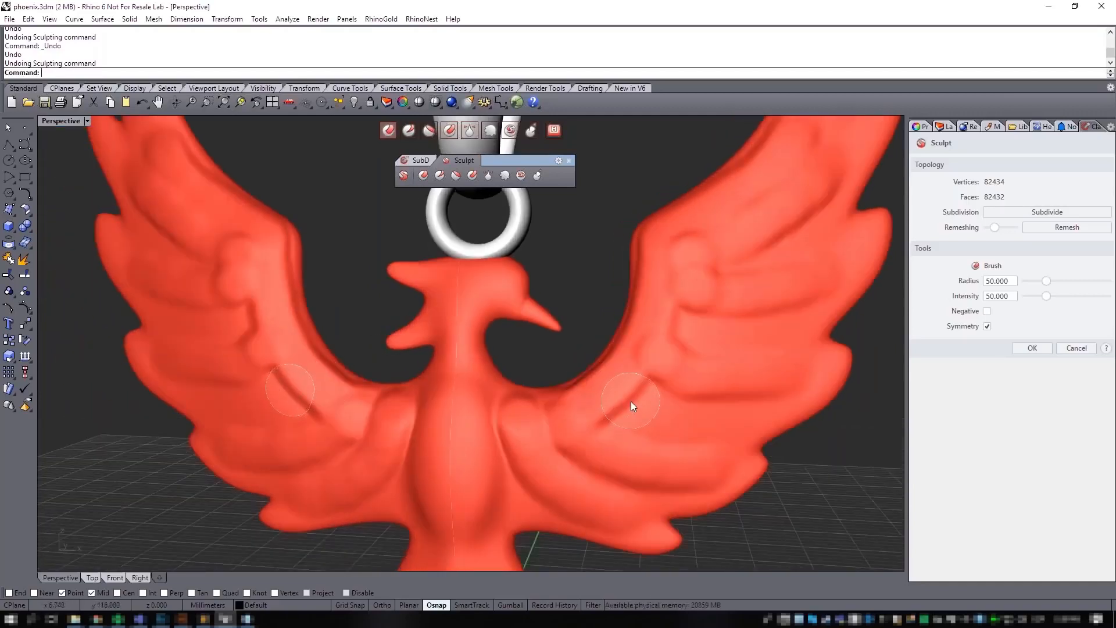
mouse_move(632, 401)
mouse_down()
mouse_move(765, 419)
mouse_move(689, 339)
mouse_move(765, 329)
mouse_up()
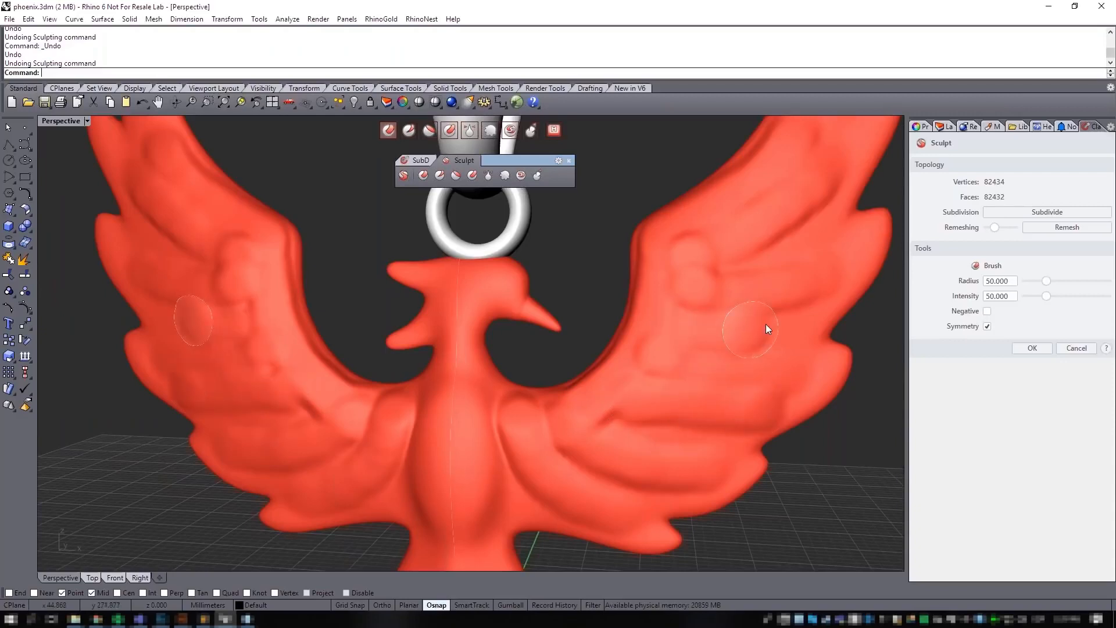
right_drag(765, 329, 483, 454)
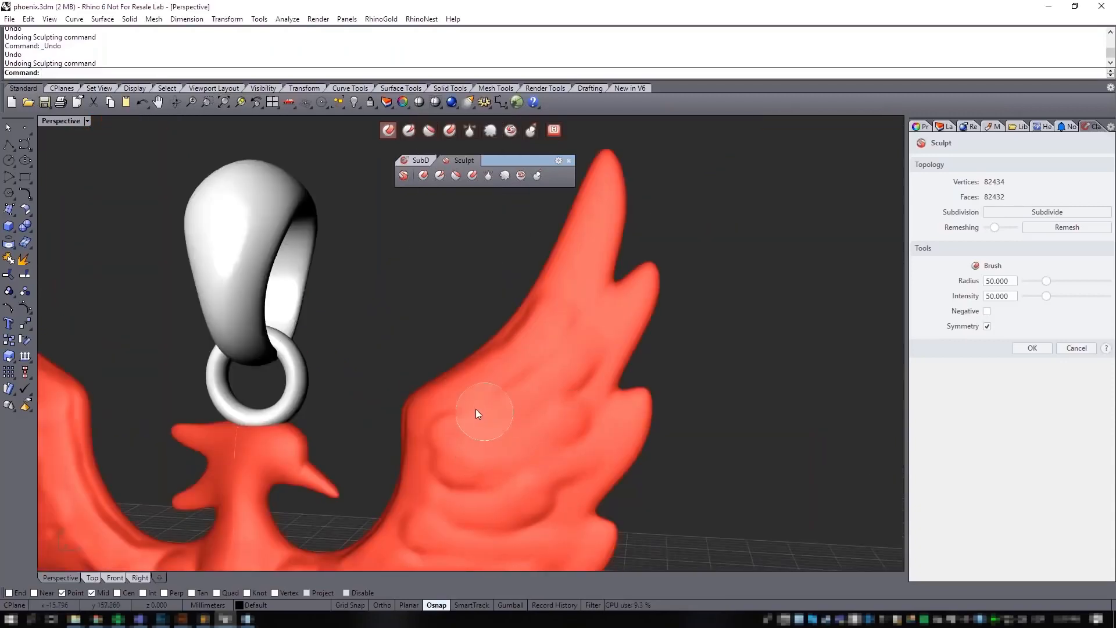
drag(476, 409, 587, 288)
scroll(527, 394, down, 6)
mouse_move(528, 394)
right_down()
mouse_move(506, 464)
mouse_move(483, 451)
mouse_move(518, 370)
right_up()
scroll(481, 466, up, 3)
scroll(483, 449, up, 3)
scroll(482, 446, up, 4)
scroll(517, 369, down, 6)
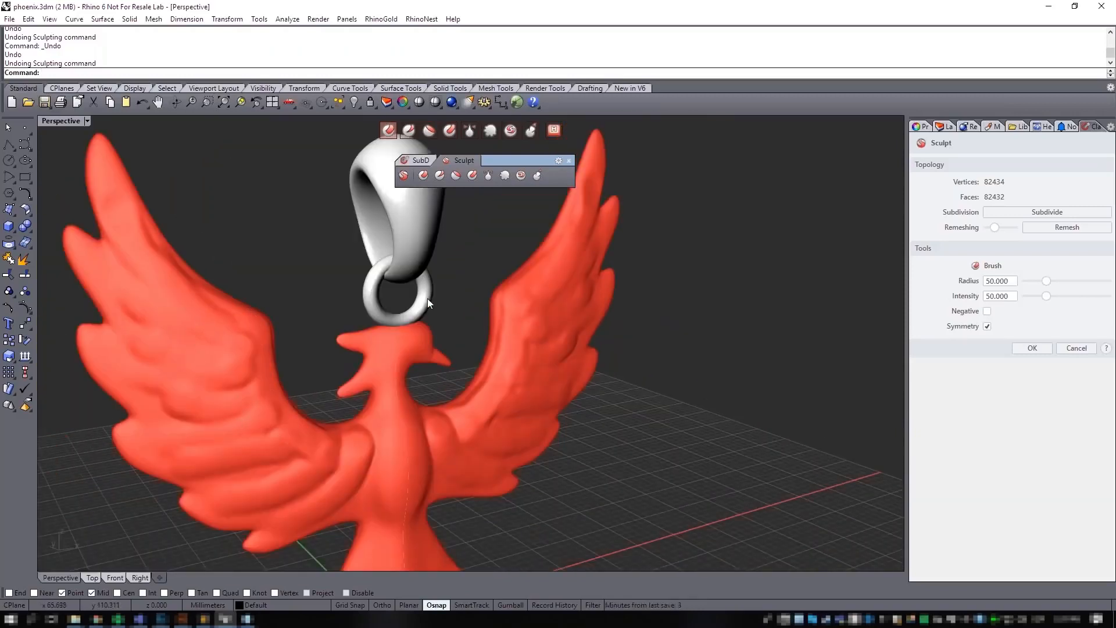
Step: Soften the feather relief and edge ridges across both wings with the Smooth brush
click(489, 131)
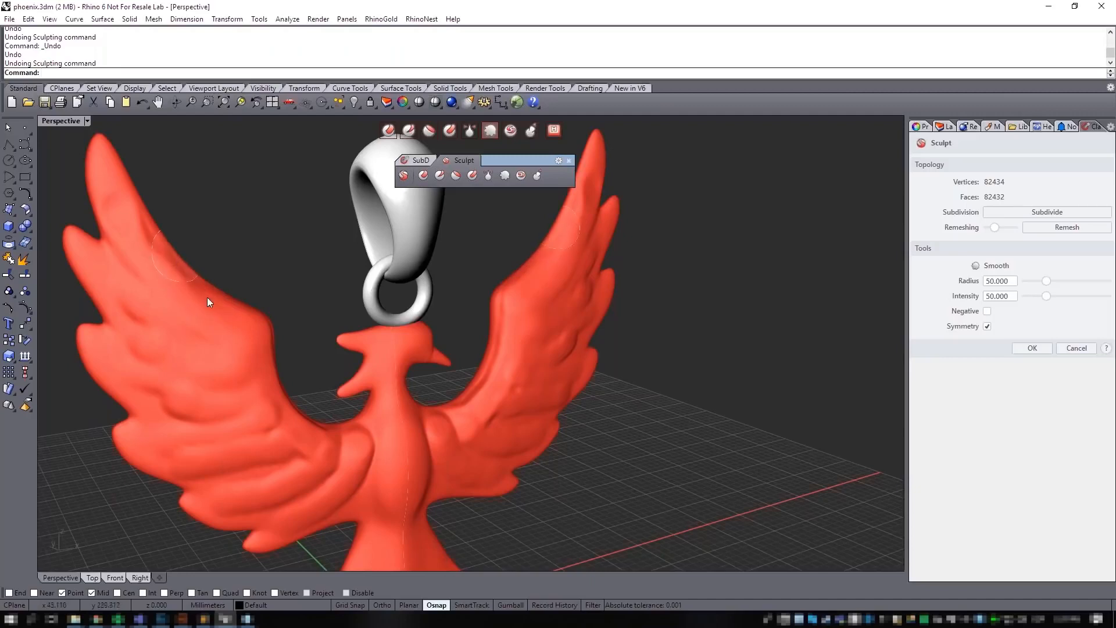
mouse_move(200, 247)
right_down()
mouse_move(261, 340)
mouse_move(170, 291)
right_up()
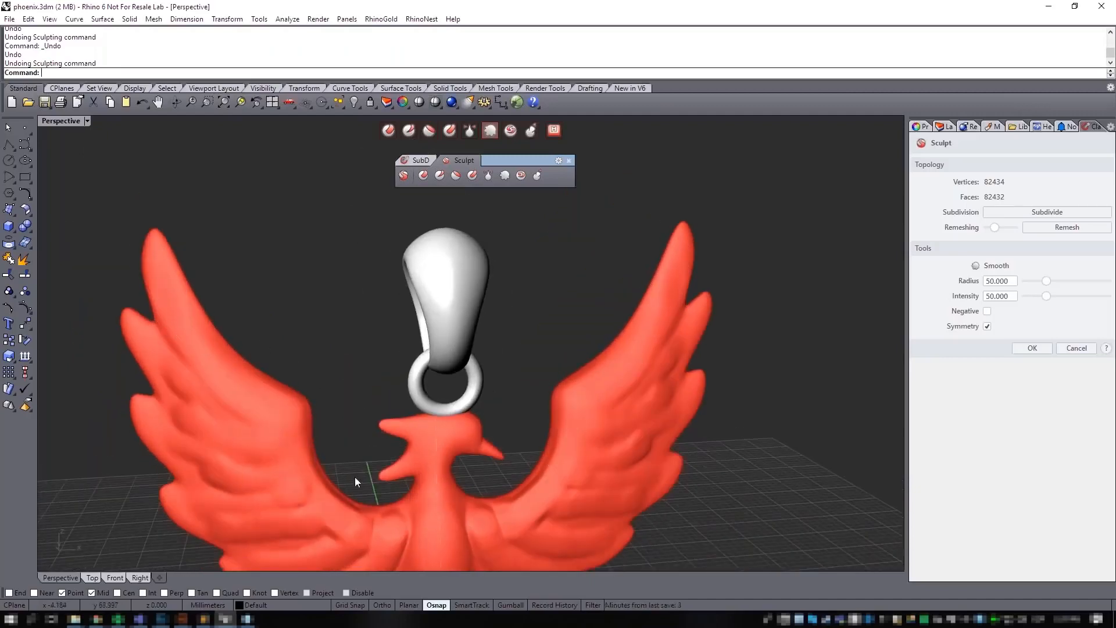
mouse_move(355, 431)
shift+right_down()
mouse_move(352, 294)
mouse_move(291, 331)
shift+right_up()
scroll(352, 294, up, 4)
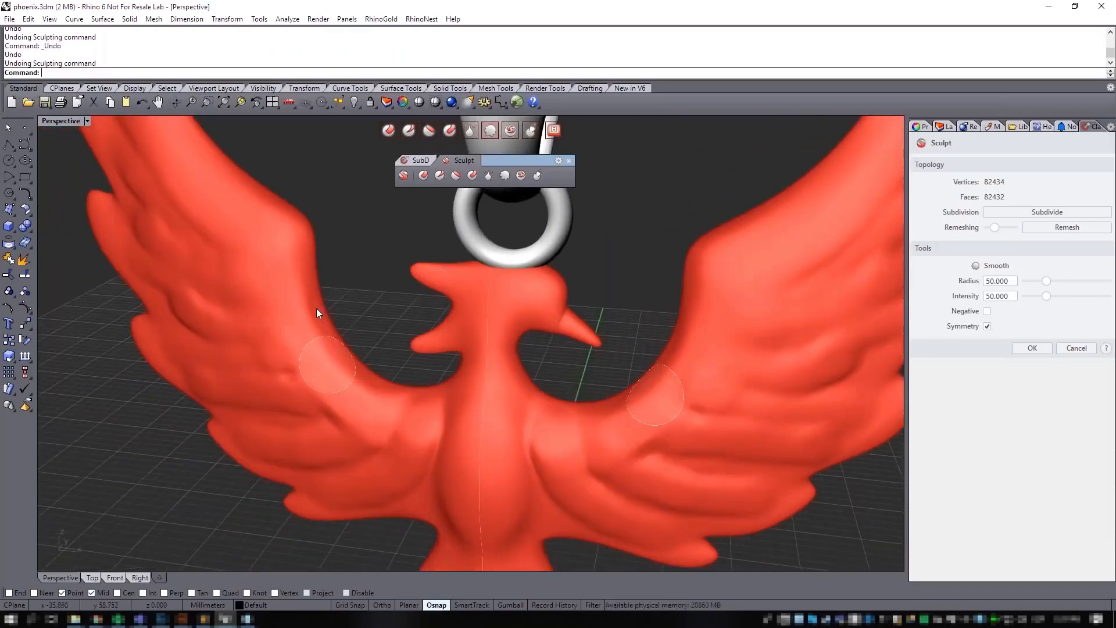
right_drag(410, 421, 469, 329)
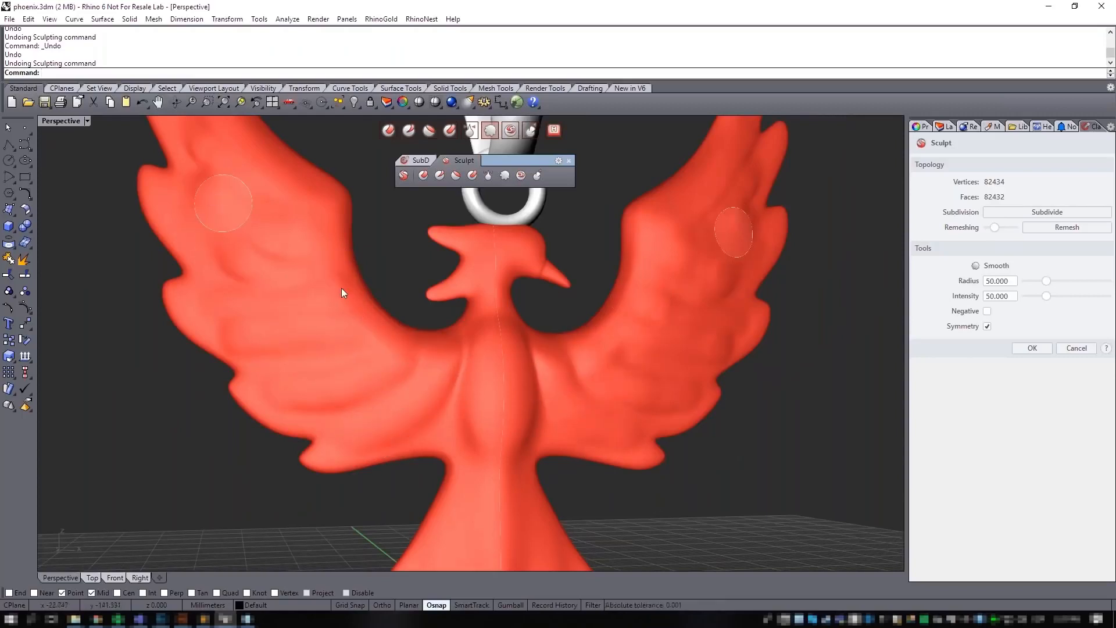
scroll(340, 288, up, 3)
right_drag(330, 372, 255, 361)
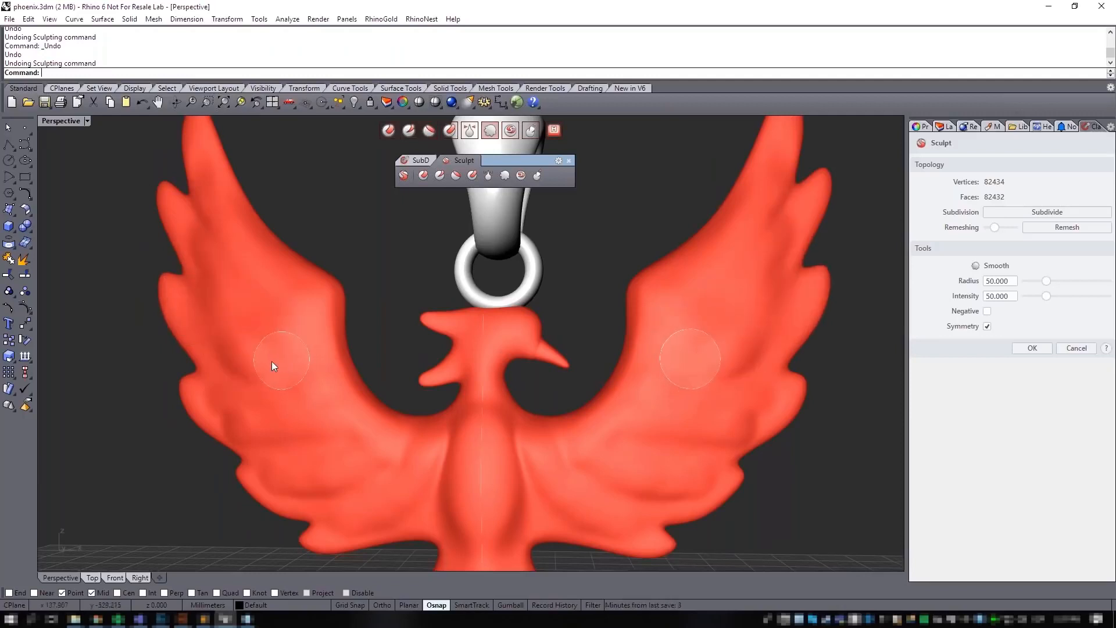
right_drag(271, 361, 246, 358)
right_drag(304, 381, 303, 395)
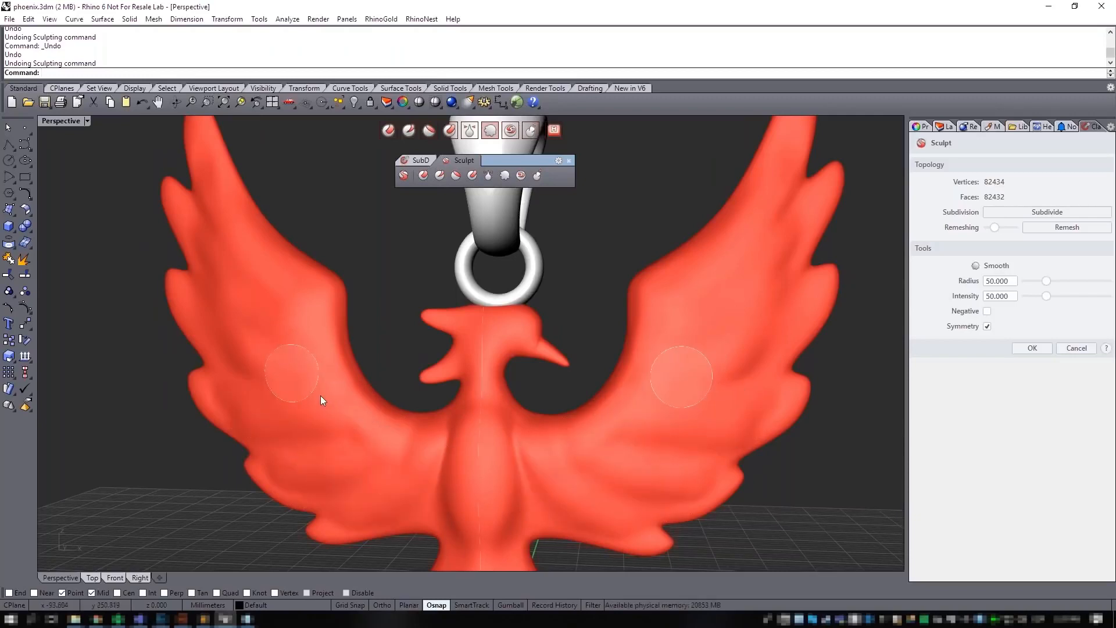
mouse_move(320, 397)
right_down()
mouse_move(377, 408)
mouse_move(403, 439)
mouse_move(449, 456)
mouse_move(465, 447)
right_up()
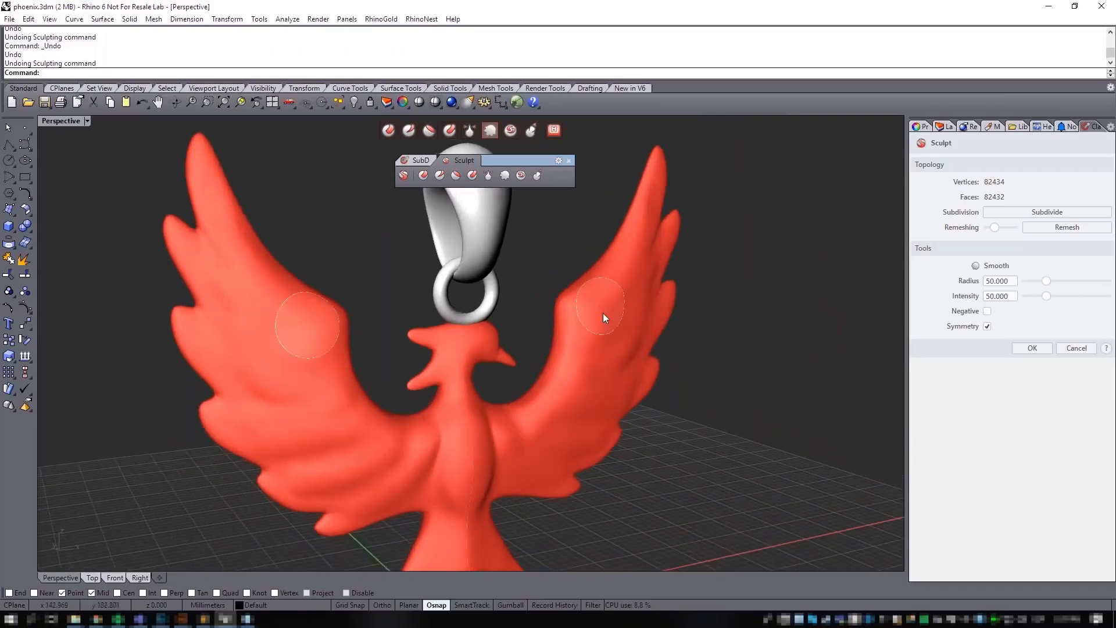
right_drag(294, 289, 292, 340)
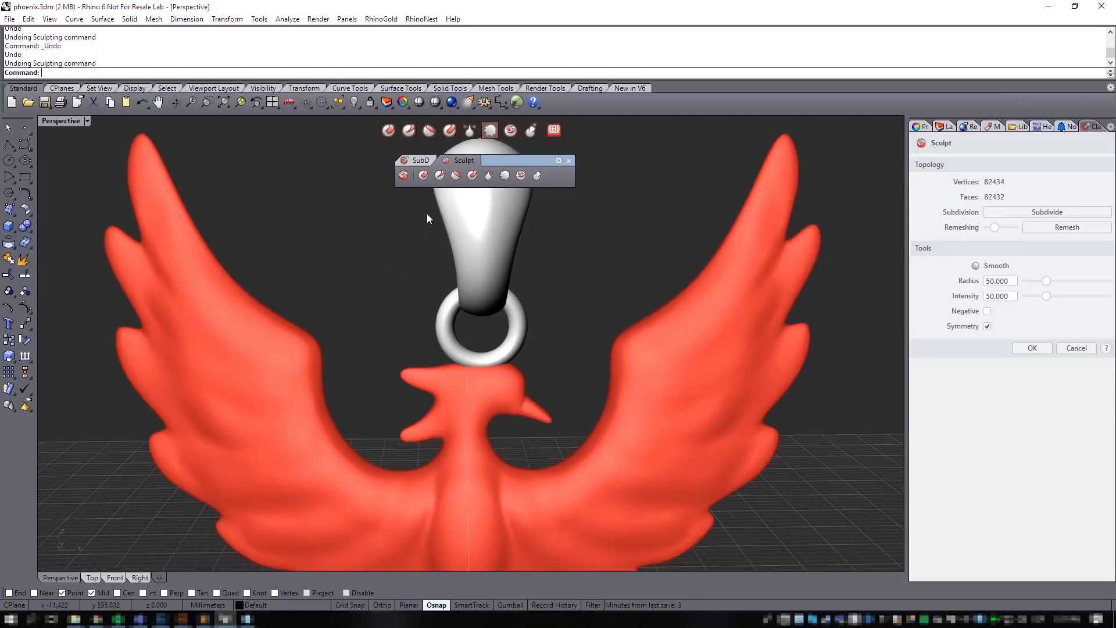
Step: Pull rounded feather lobes outward on the upper half of both wings with the Drag sculpting tool
click(531, 131)
scroll(245, 358, up, 3)
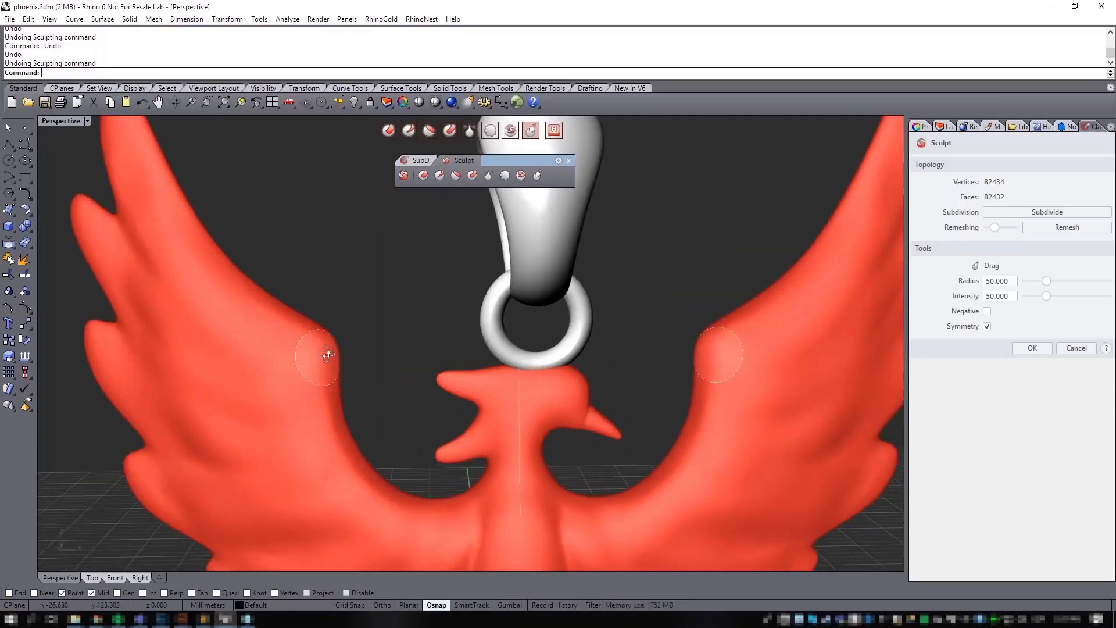
right_drag(204, 322, 232, 324)
scroll(217, 399, up, 2)
mouse_move(205, 284)
shift+right_down()
mouse_move(229, 430)
mouse_move(278, 338)
shift+right_up()
scroll(218, 402, down, 2)
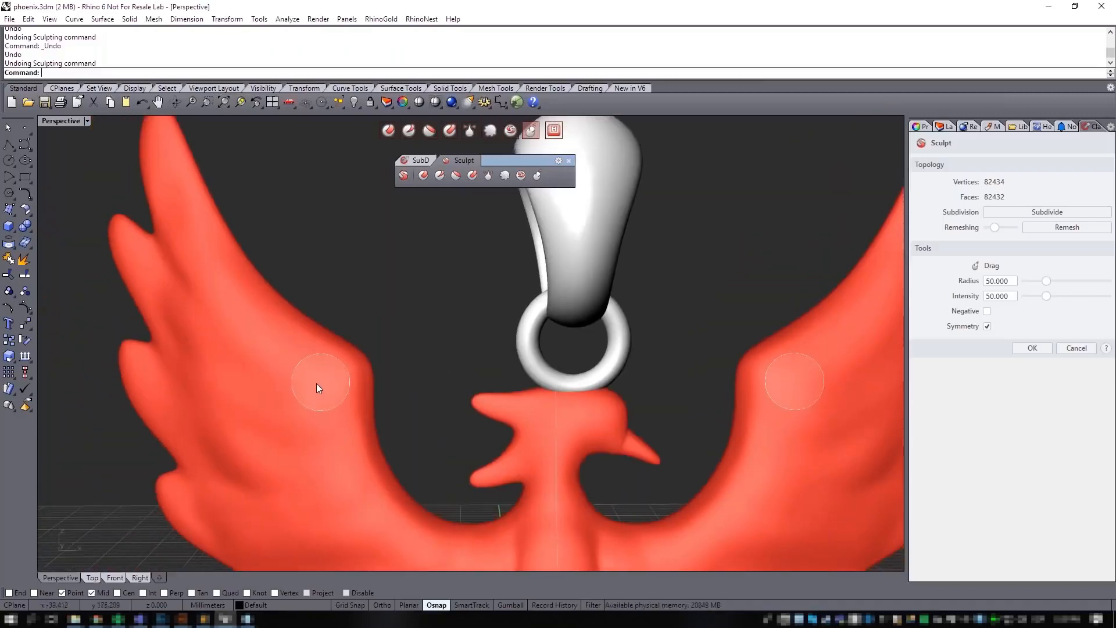
drag(316, 384, 269, 384)
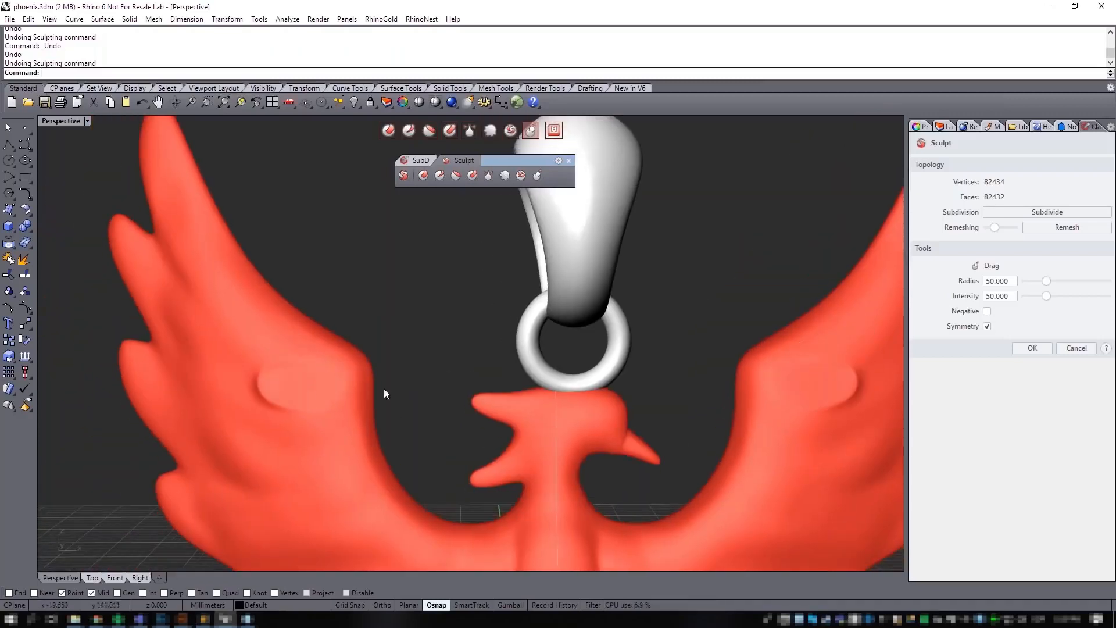
mouse_move(301, 352)
right_down()
mouse_move(310, 345)
mouse_move(269, 340)
right_up()
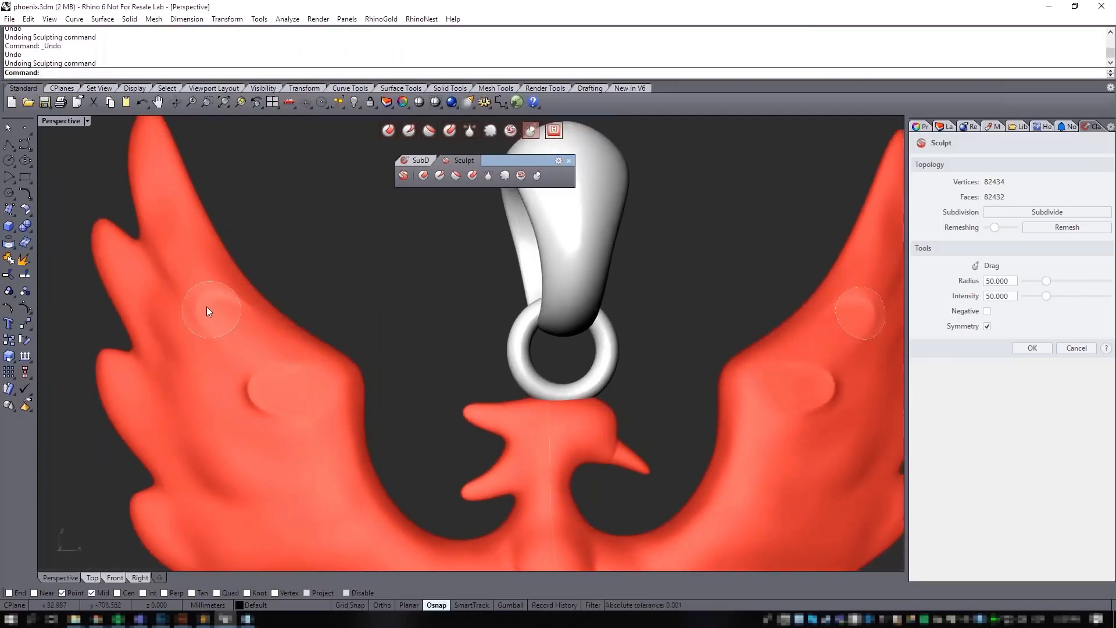
drag(235, 382, 181, 367)
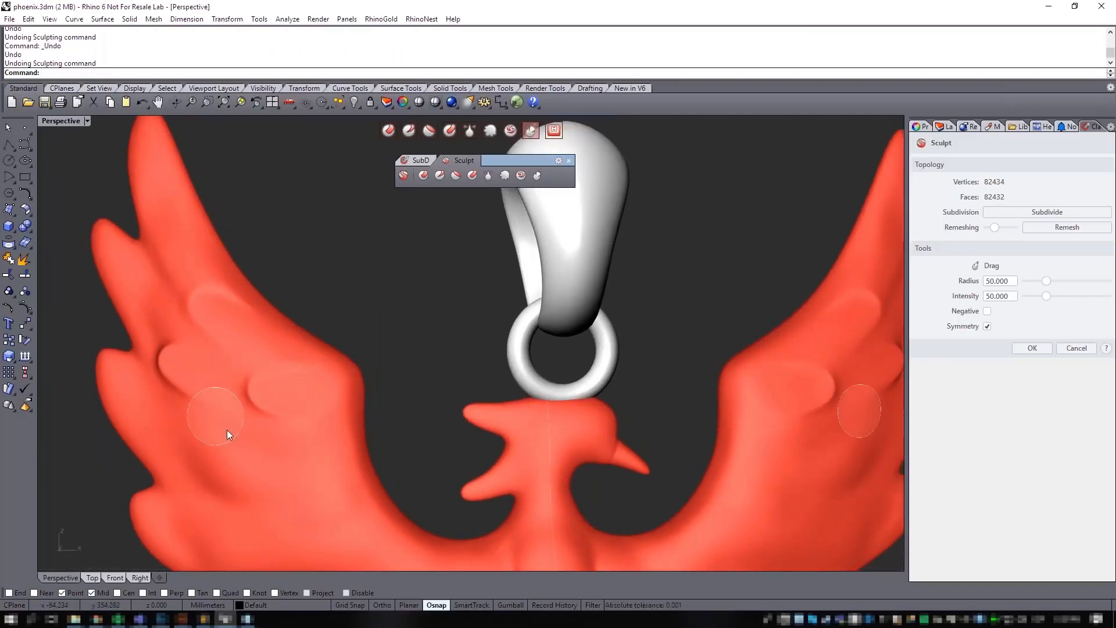
drag(188, 448, 163, 428)
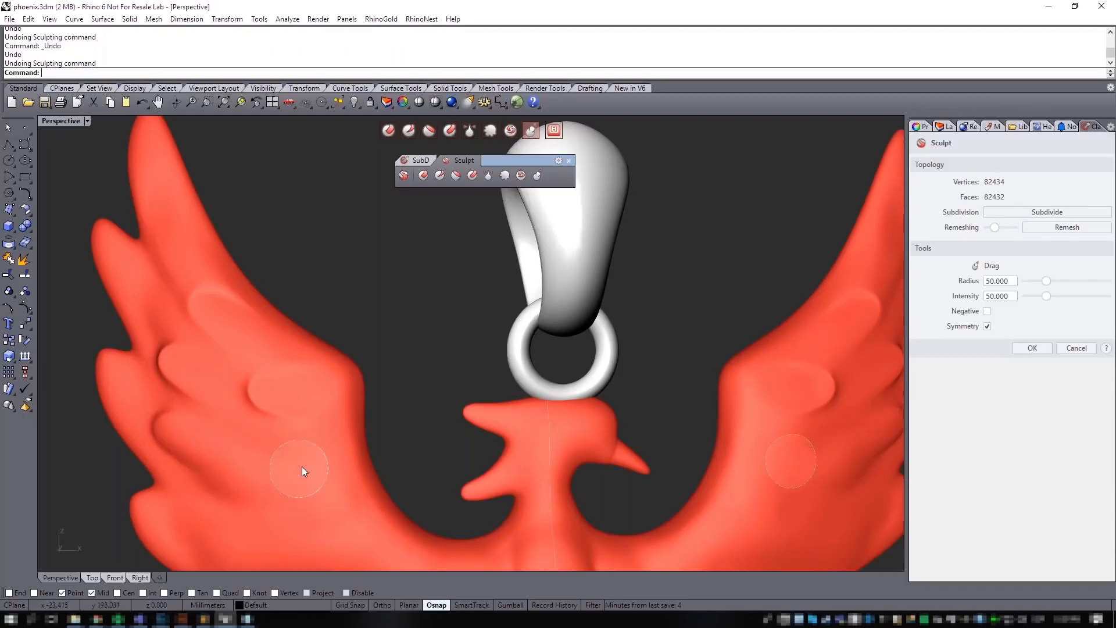
Step: Drag out further rounded feather lobes on the lower half of both wings, continuing down to the body
right_drag(327, 476, 335, 389)
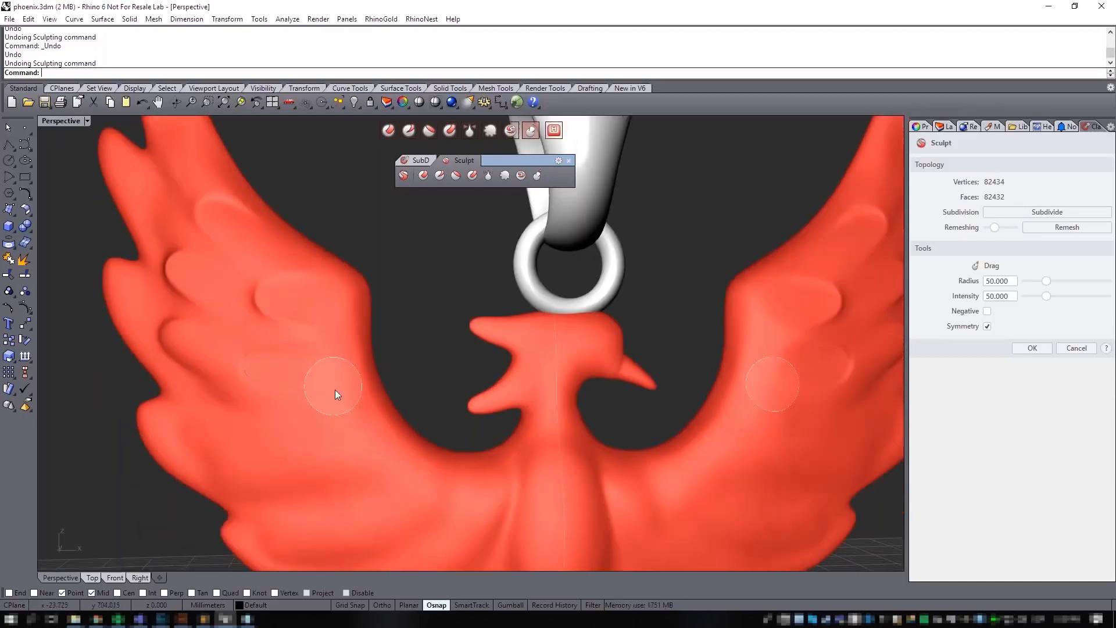
drag(292, 455, 267, 464)
drag(201, 439, 173, 432)
right_drag(293, 462, 292, 406)
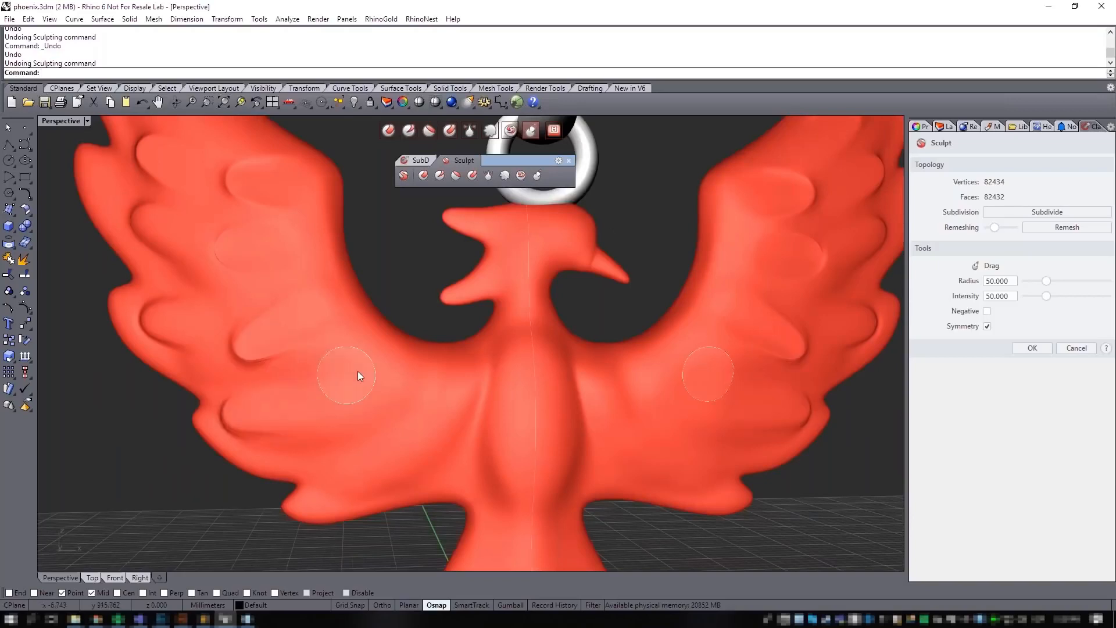
drag(338, 408, 336, 412)
drag(450, 398, 410, 436)
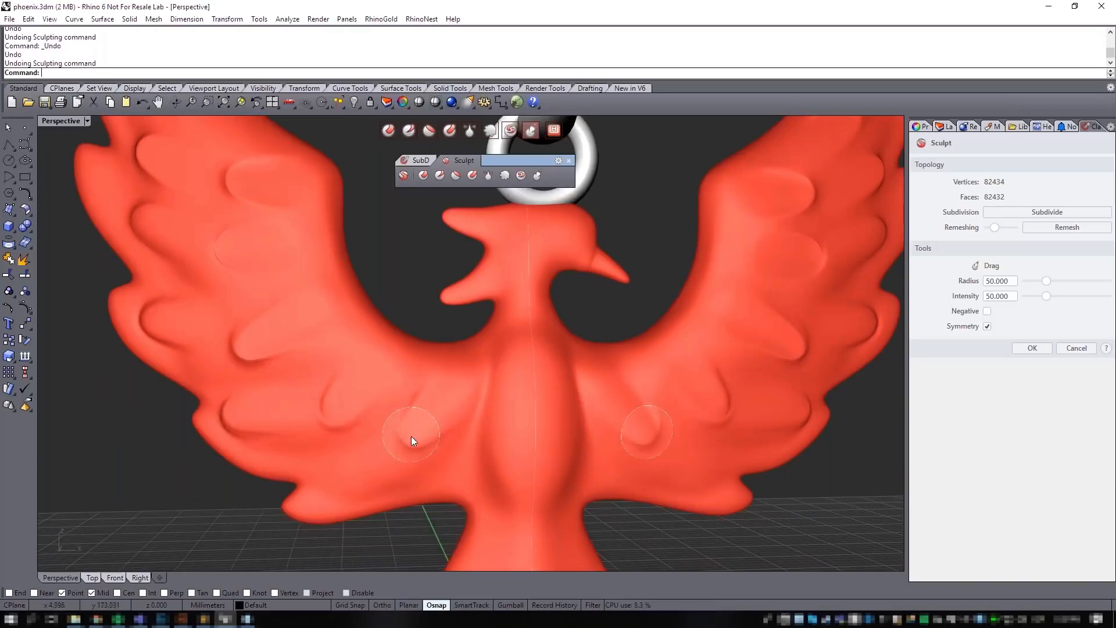
scroll(435, 442, down, 5)
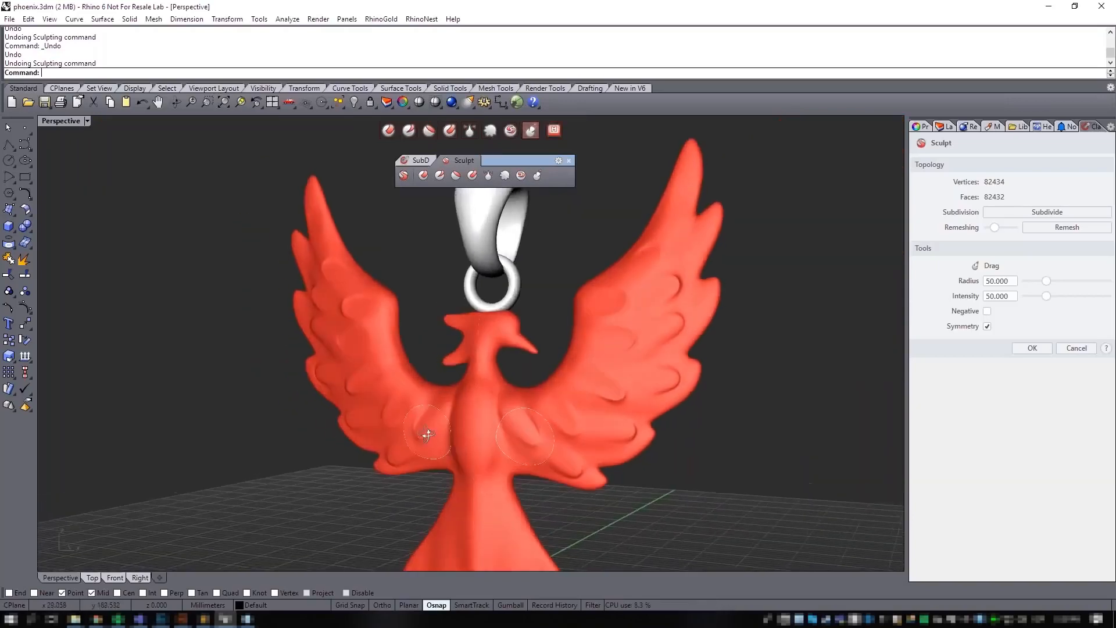
scroll(332, 358, up, 3)
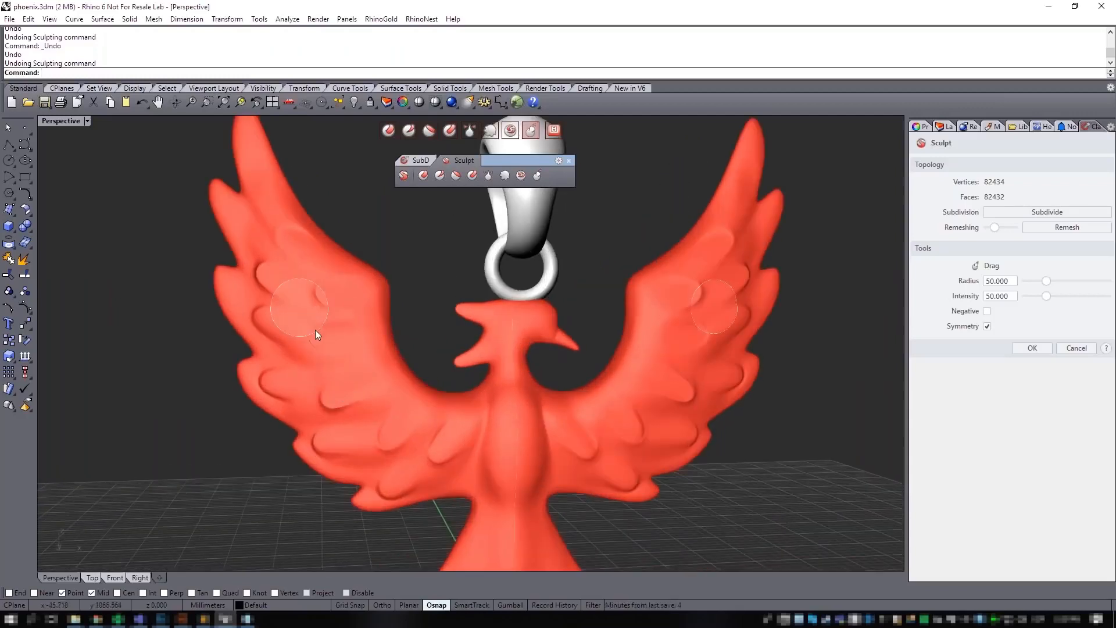
scroll(344, 346, up, 2)
scroll(344, 343, up, 2)
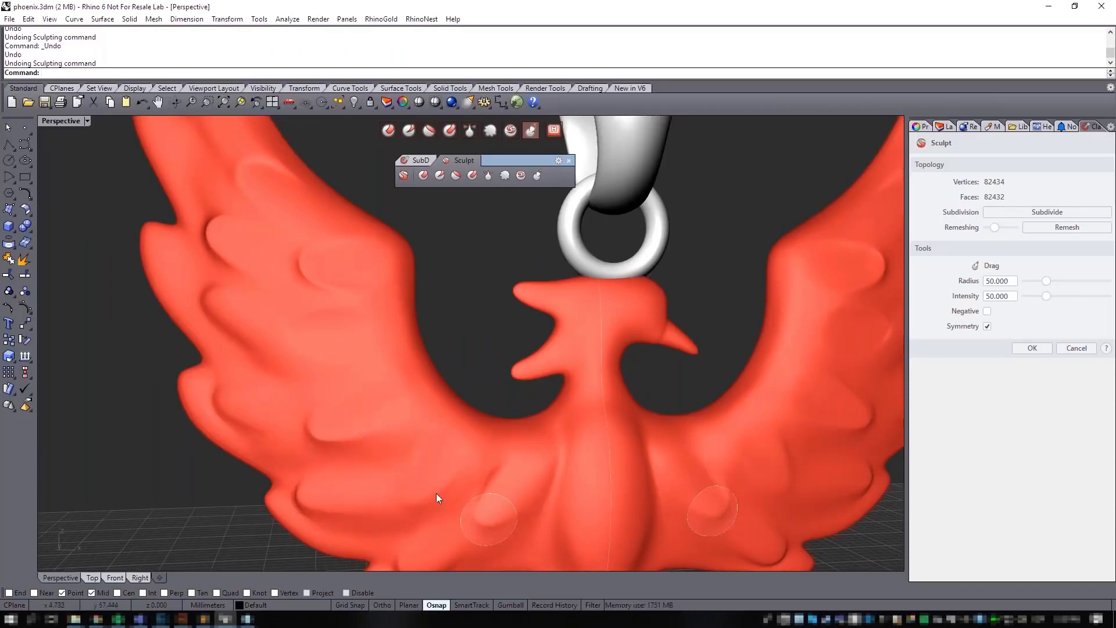
Step: Carve grooves between the upper feathers of both wings with the Crease tool set to Negative
scroll(401, 308, down, 2)
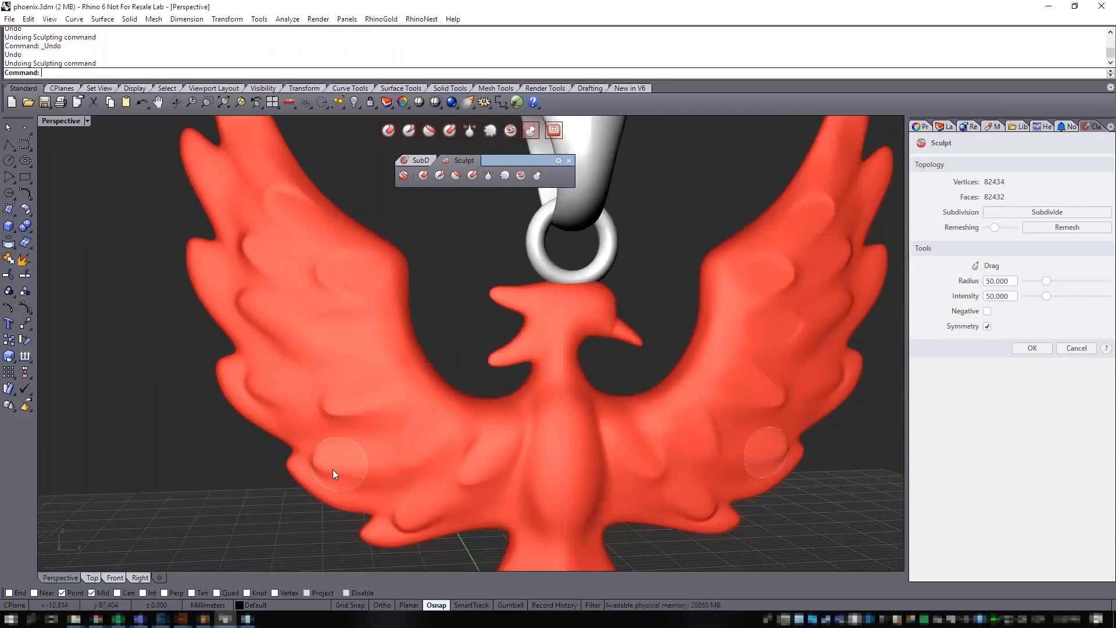
scroll(489, 411, down, 2)
right_drag(489, 410, 439, 406)
scroll(386, 368, up, 4)
right_drag(395, 367, 340, 402)
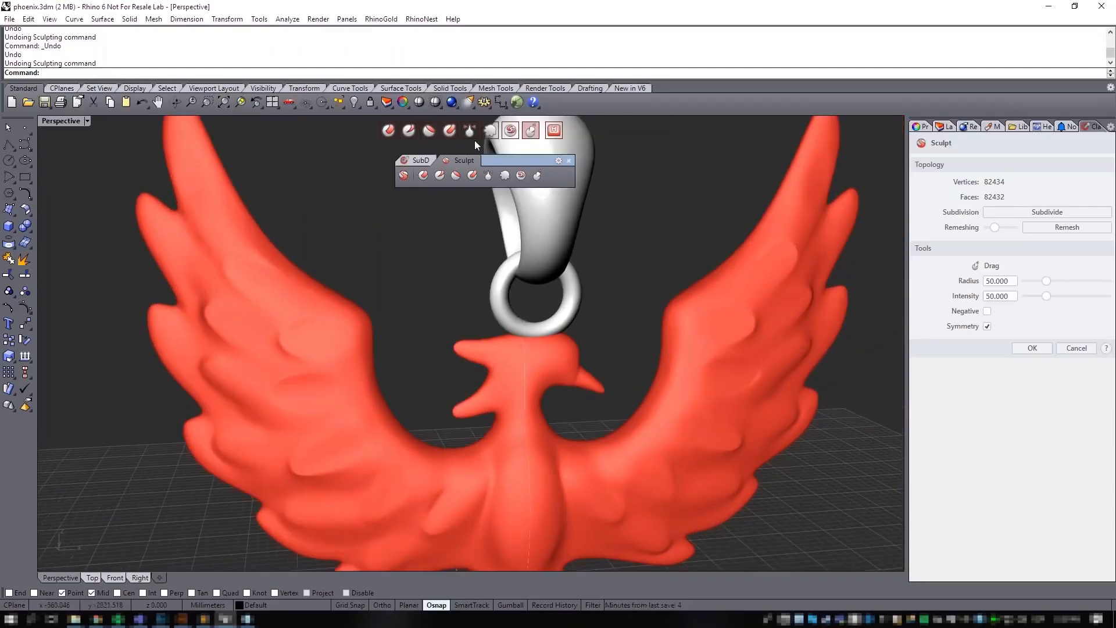
click(410, 131)
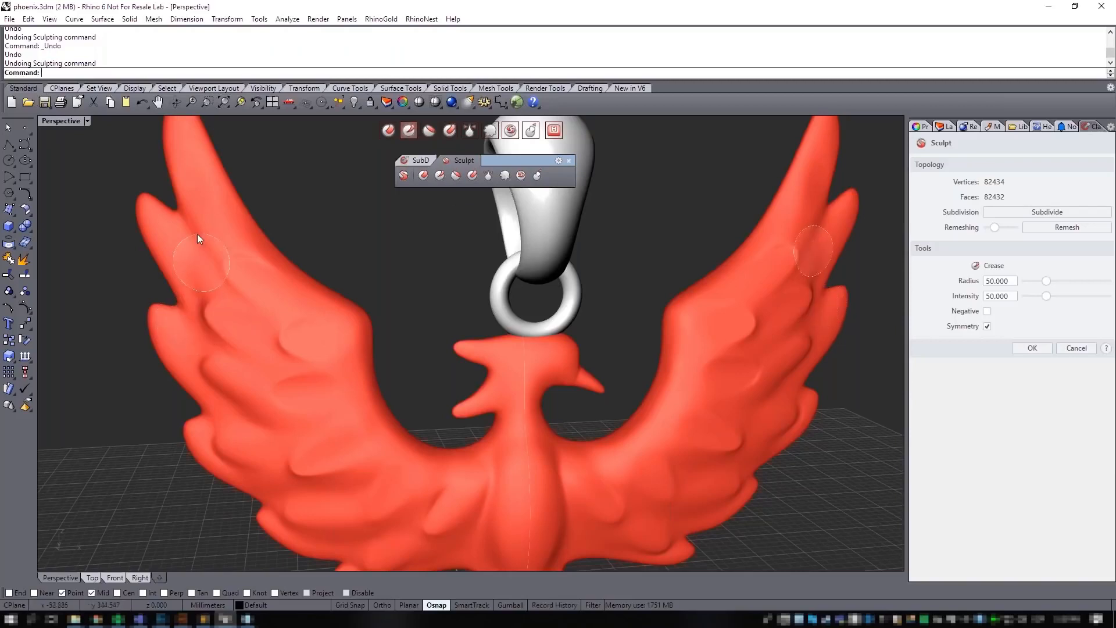
scroll(289, 335, up, 3)
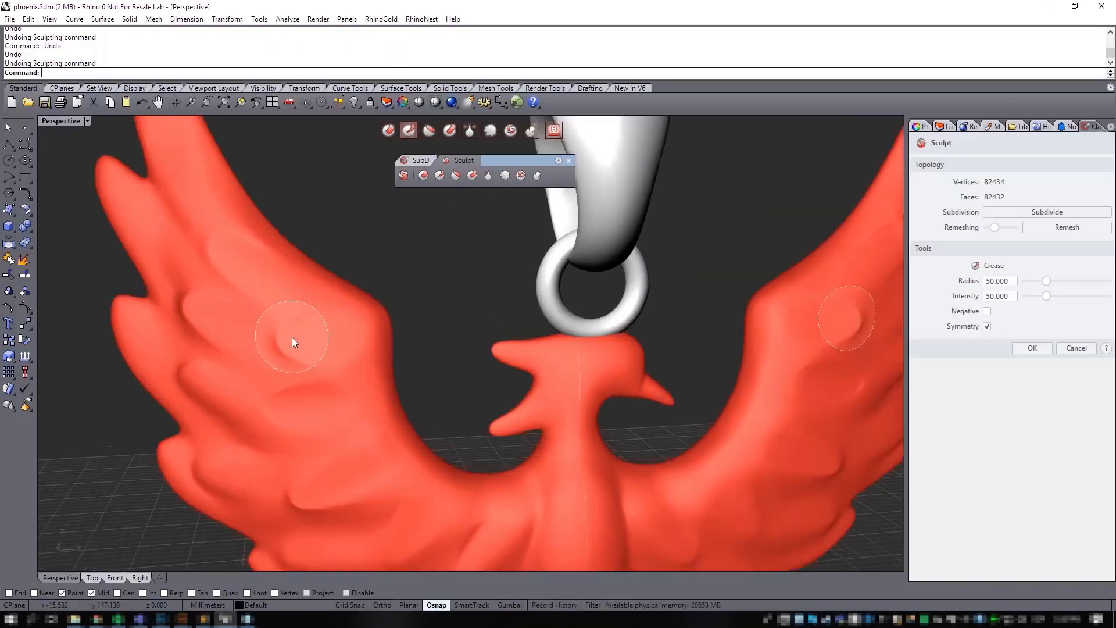
right_drag(347, 319, 426, 308)
scroll(429, 314, down, 4)
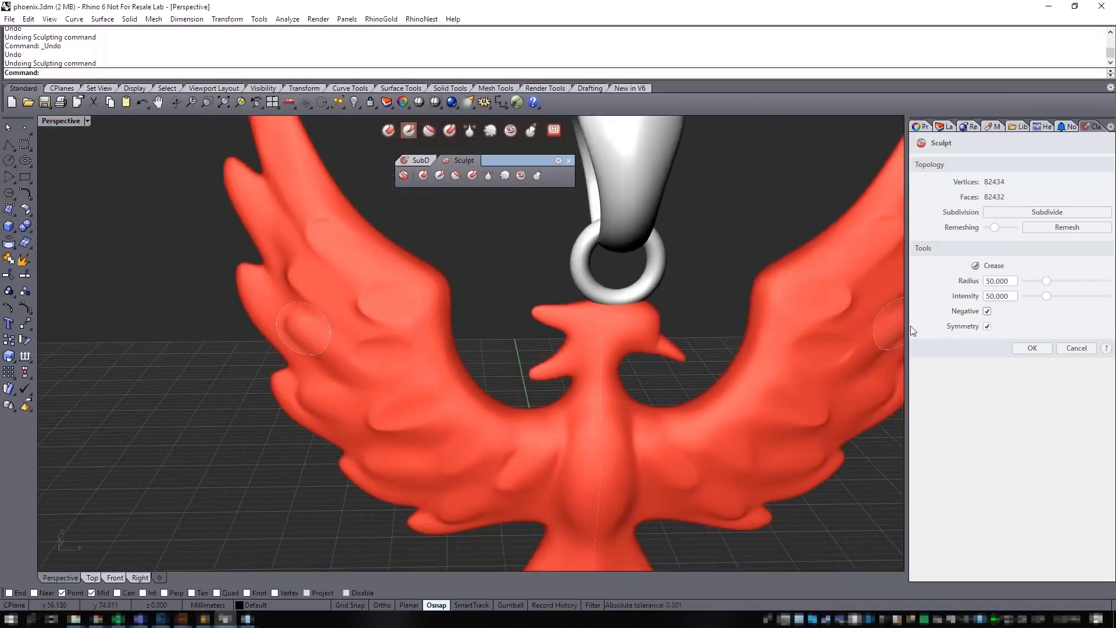
right_drag(425, 247, 359, 301)
scroll(313, 273, up, 2)
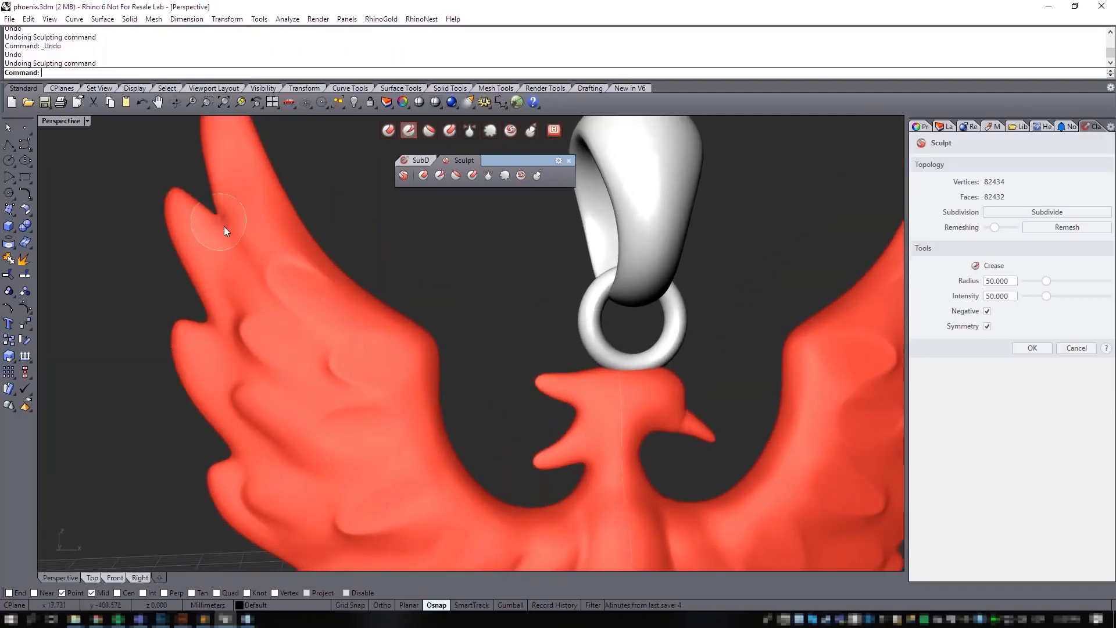
drag(224, 228, 307, 326)
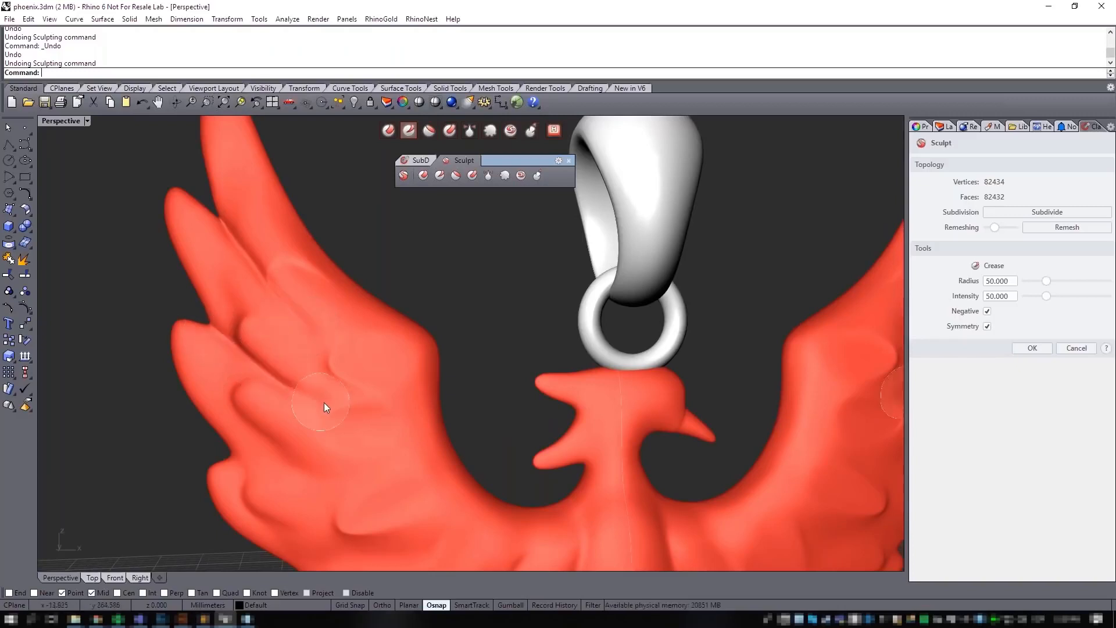
Step: Continue the negative creases between the lower wing feathers, following the notches down towards the body
right_drag(323, 403, 201, 405)
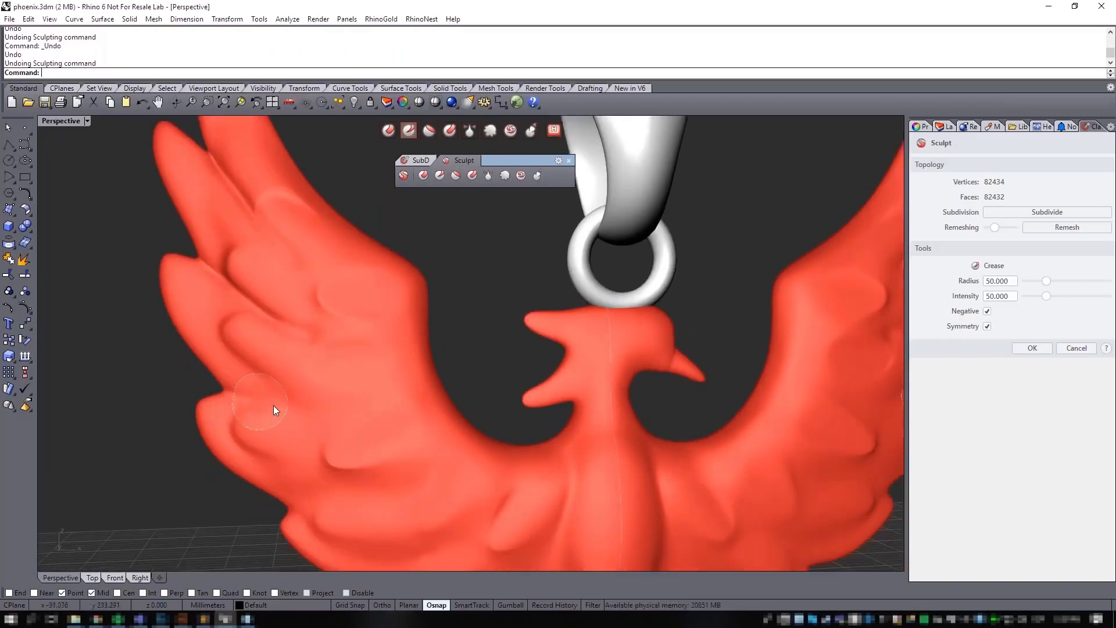
right_drag(361, 418, 276, 424)
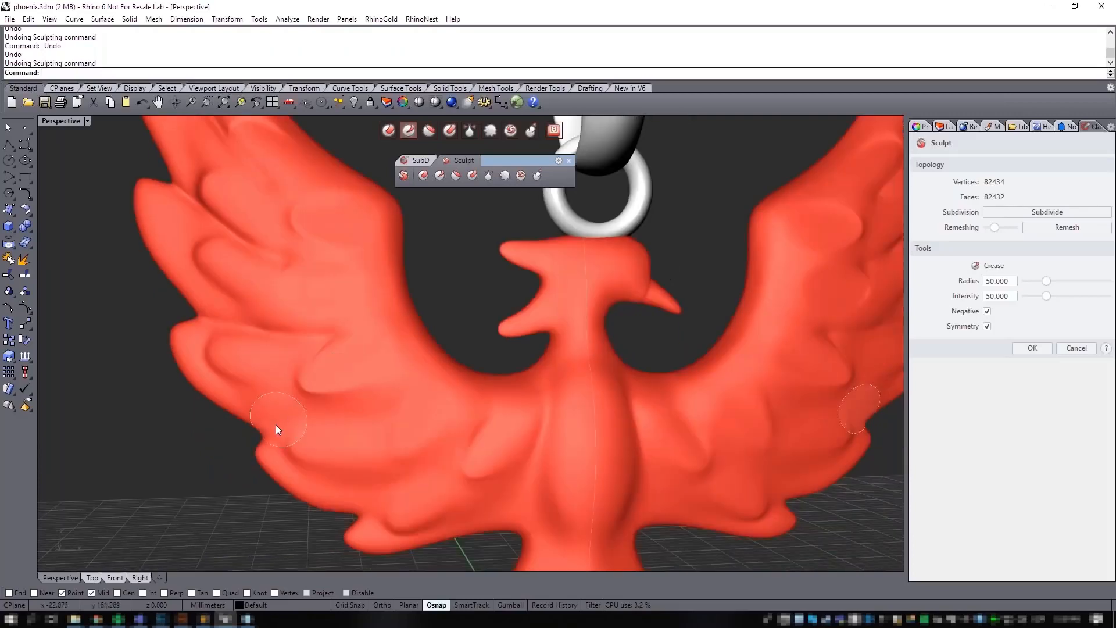
mouse_move(276, 426)
mouse_down()
mouse_move(267, 430)
mouse_move(340, 431)
mouse_move(281, 433)
mouse_up()
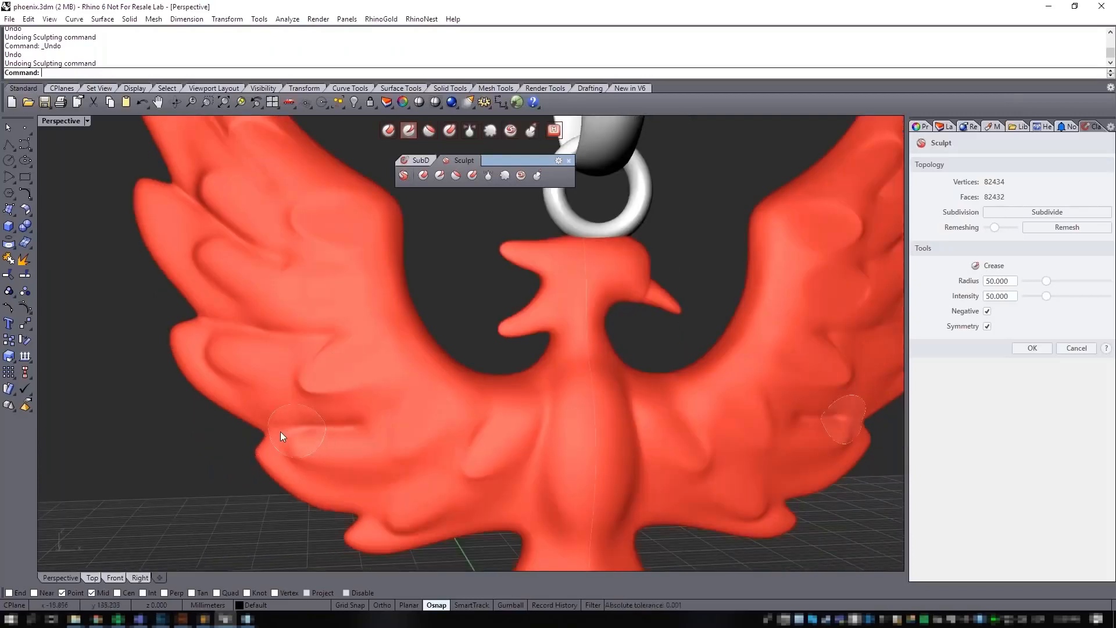
right_drag(381, 473, 306, 470)
mouse_move(315, 462)
mouse_down()
mouse_move(361, 447)
mouse_move(337, 455)
mouse_up()
scroll(553, 388, down, 5)
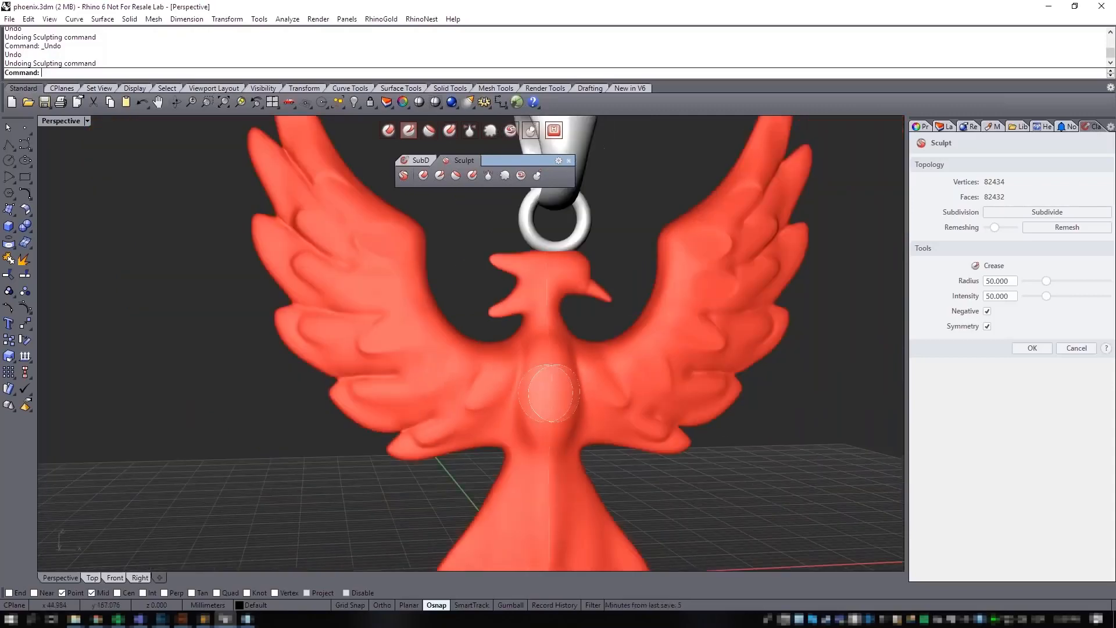
Step: Tighten the grooves between the feathers on both wings with the Pinch tool, with Negative turned off
right_drag(528, 354, 473, 309)
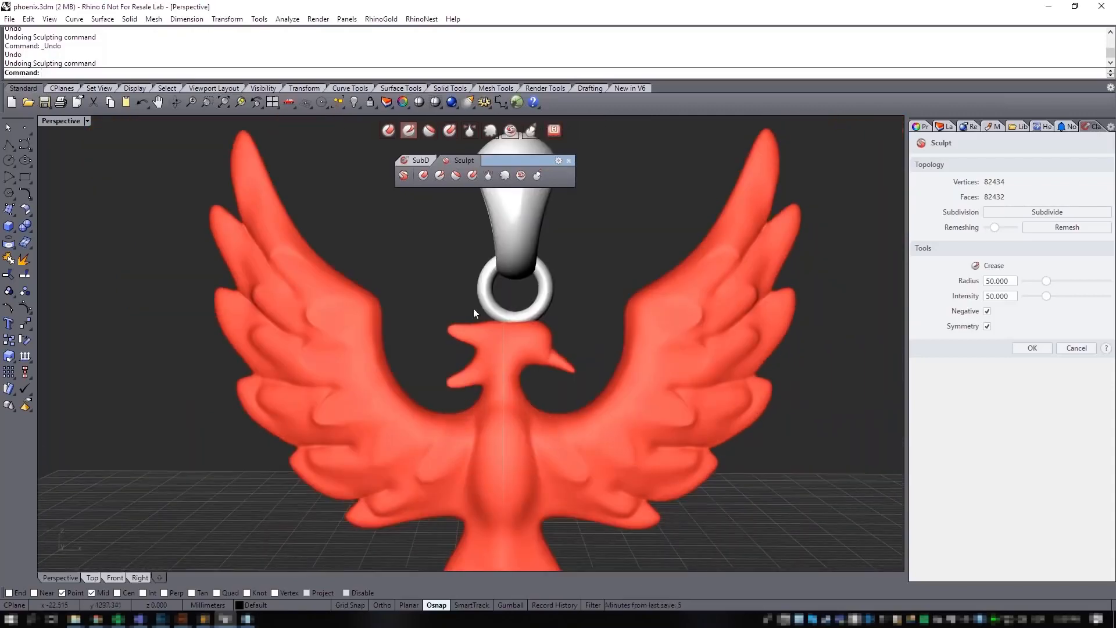
click(468, 132)
scroll(304, 264, up, 3)
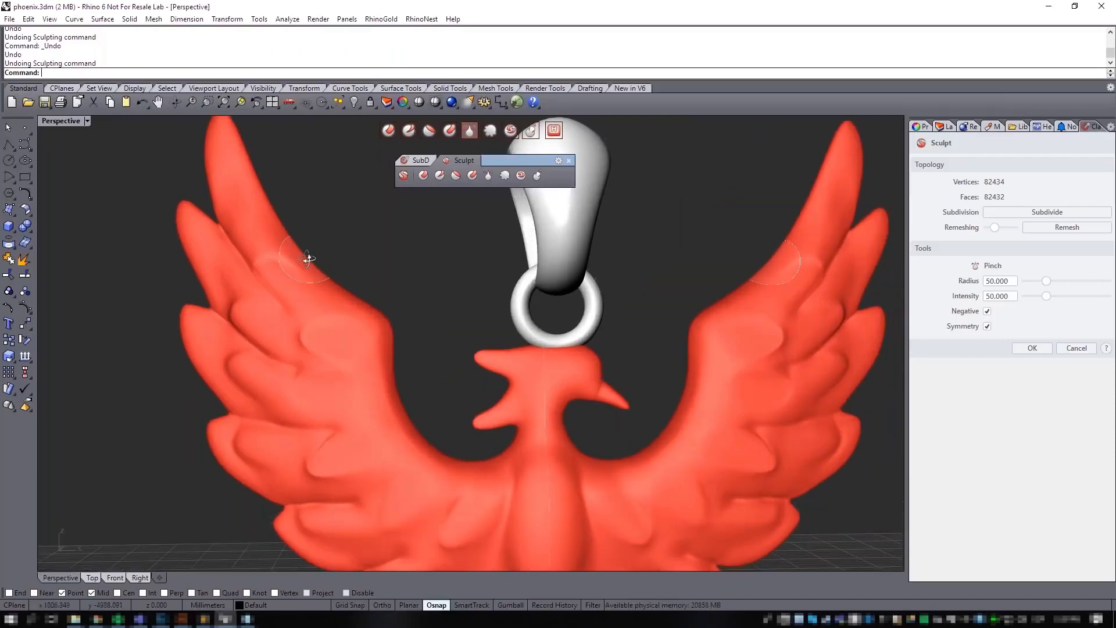
scroll(264, 242, up, 2)
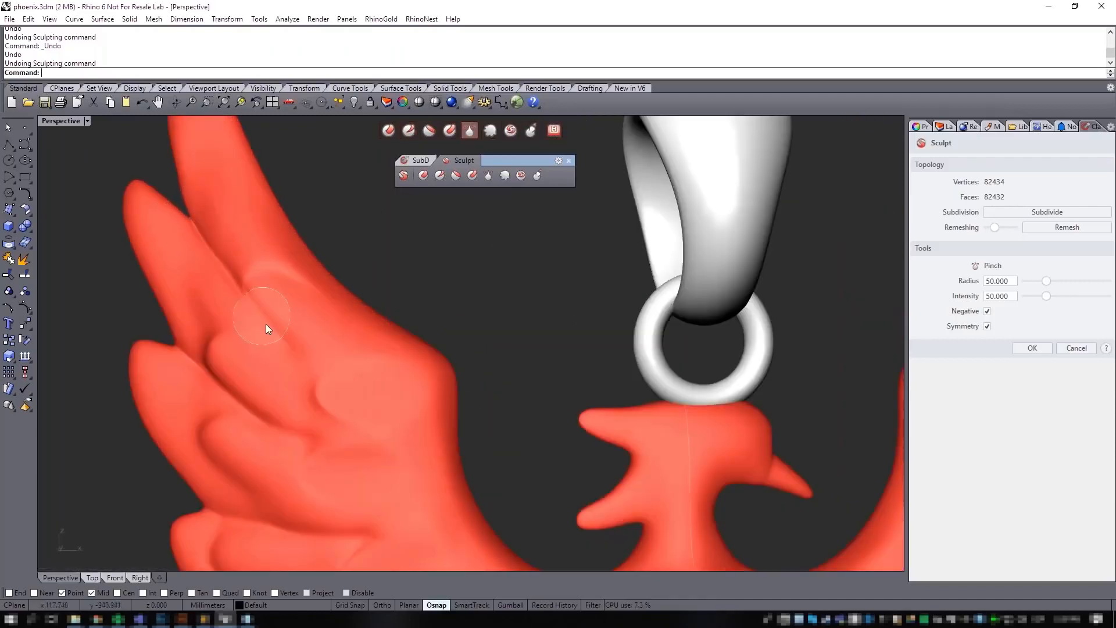
click(987, 311)
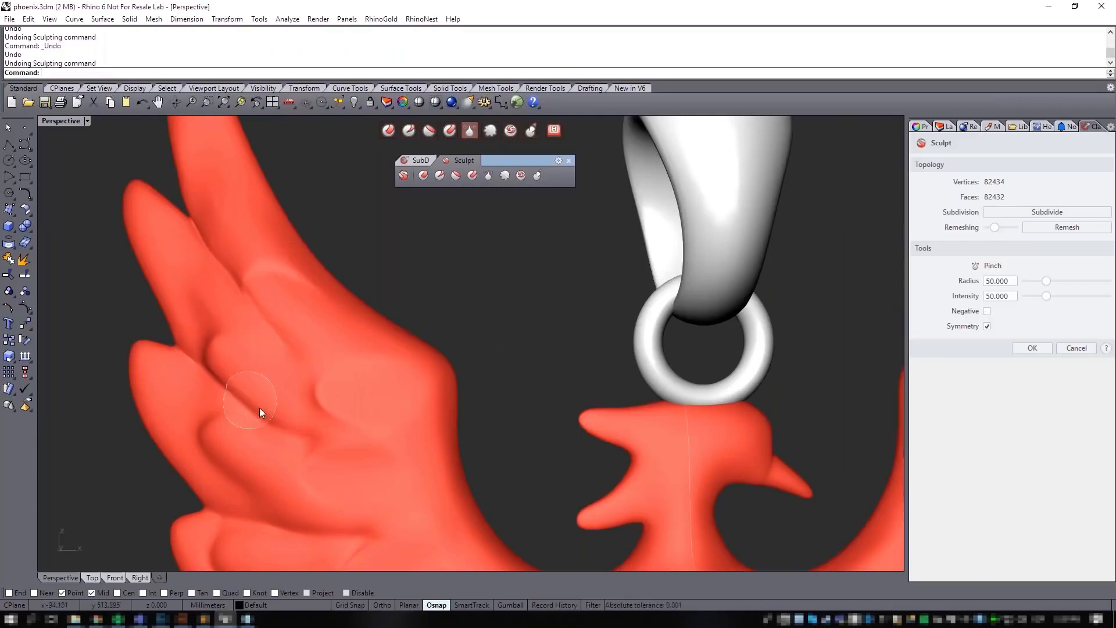
shift+right_drag(265, 460, 255, 371)
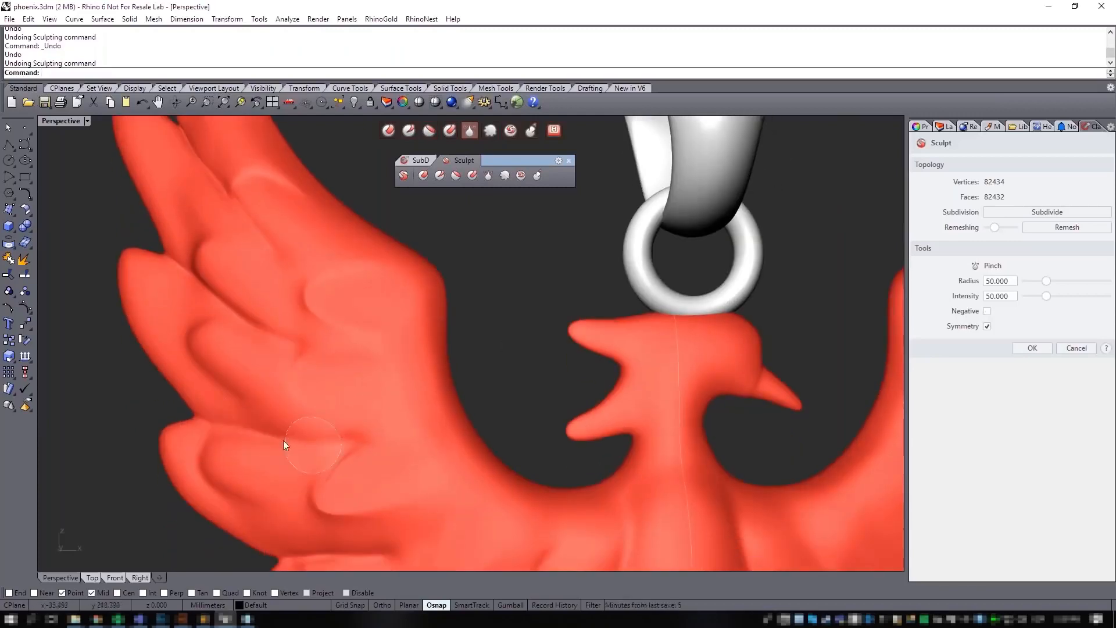
mouse_move(367, 451)
shift+right_down()
mouse_move(339, 311)
mouse_move(298, 276)
shift+right_up()
mouse_move(256, 385)
mouse_down()
mouse_move(309, 407)
mouse_move(369, 404)
mouse_move(274, 403)
mouse_up()
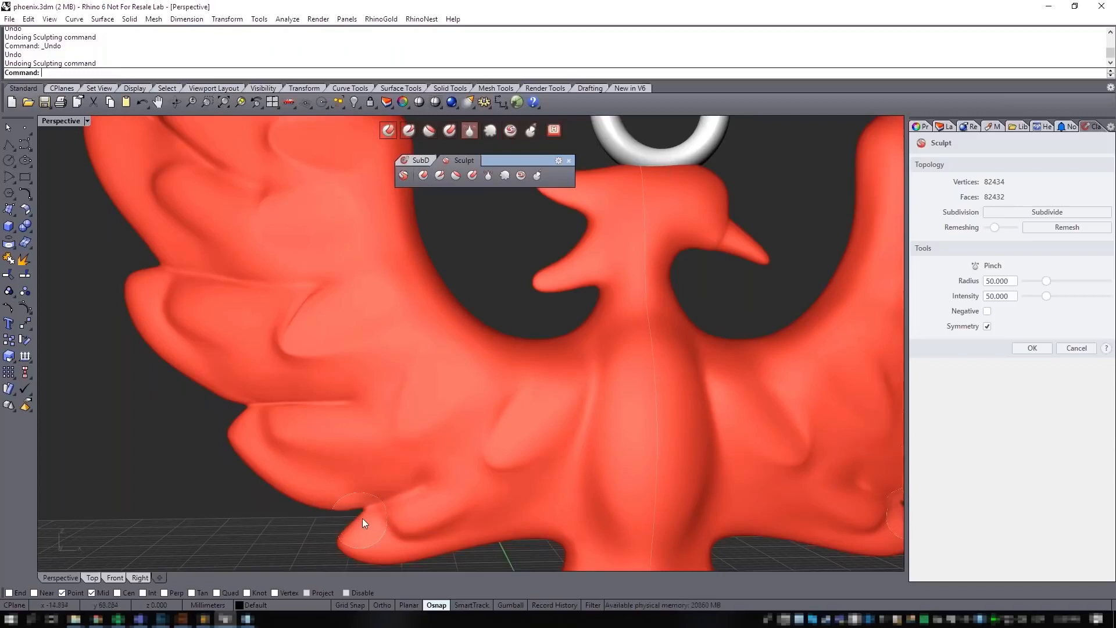
Step: Inspect the feather grooves on both wings from the front and at oblique angles
scroll(470, 435, down, 5)
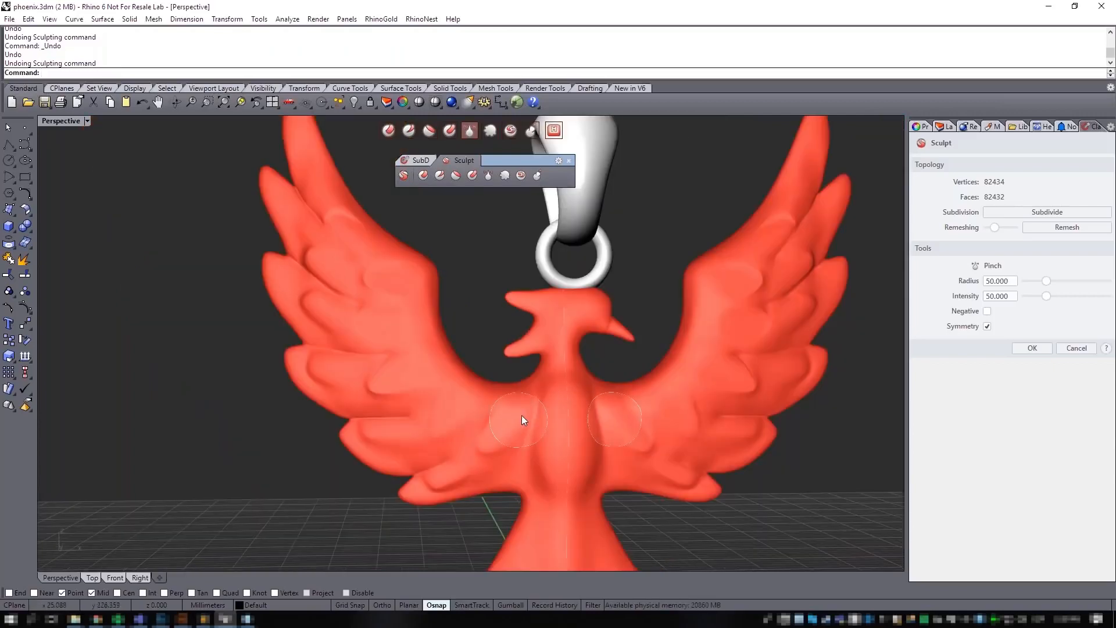
right_drag(497, 407, 460, 402)
scroll(464, 311, up, 5)
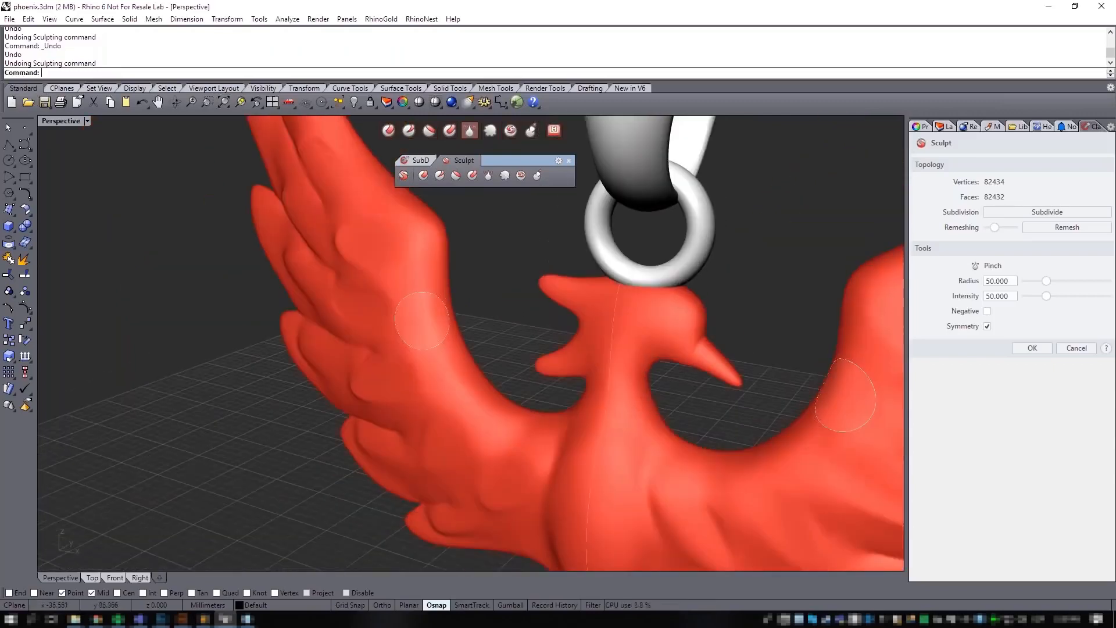
right_drag(433, 294, 407, 252)
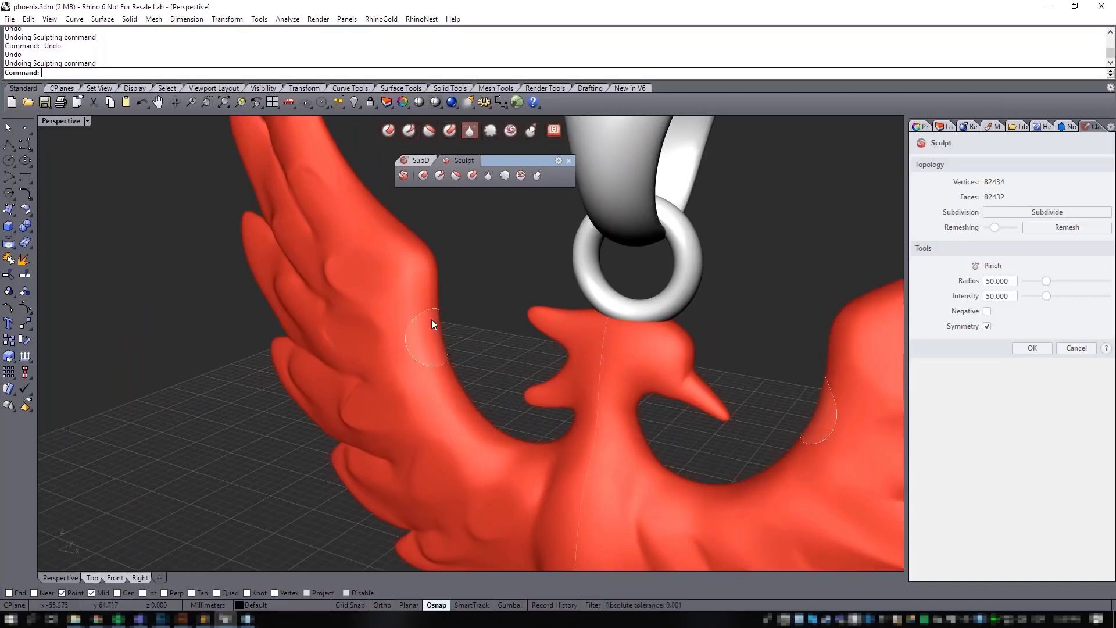
shift+right_drag(323, 181, 352, 274)
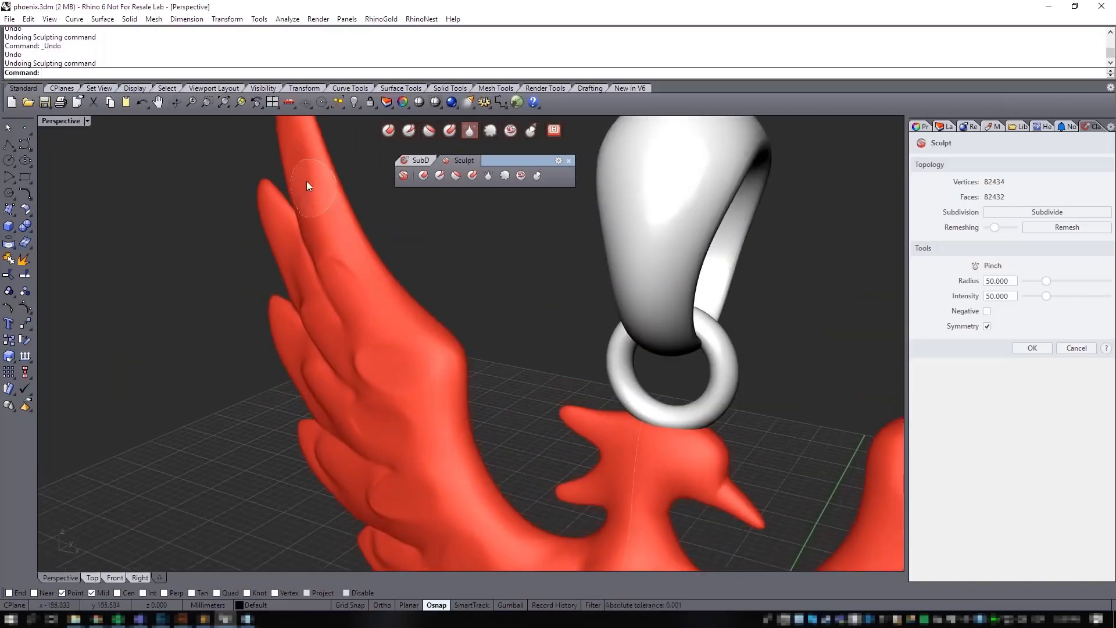
right_drag(305, 179, 363, 152)
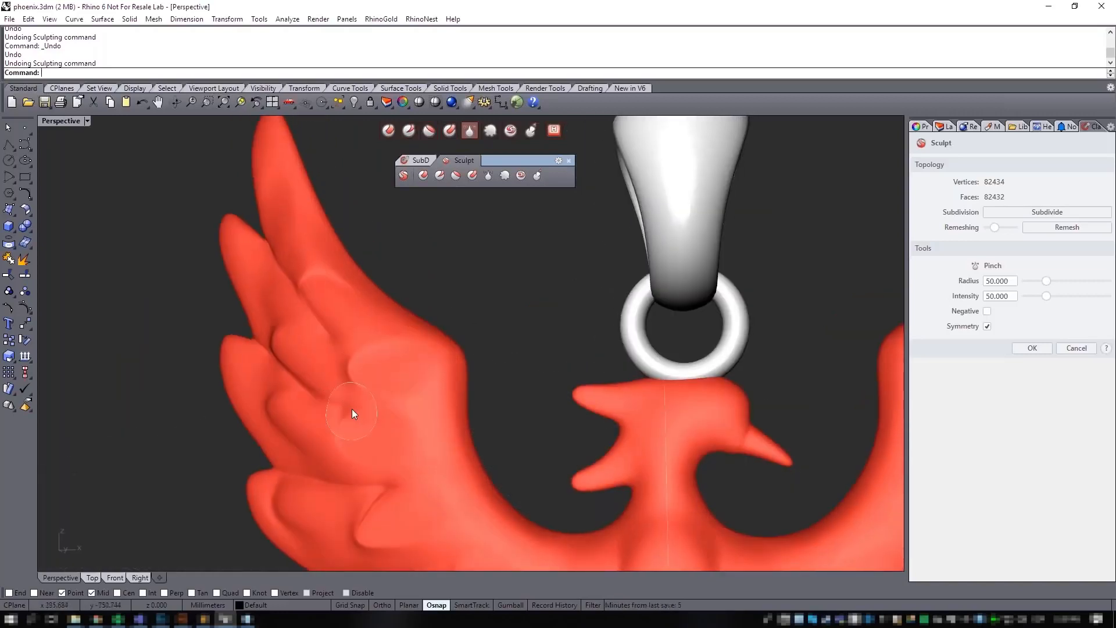
scroll(372, 396, down, 4)
right_drag(372, 397, 368, 292)
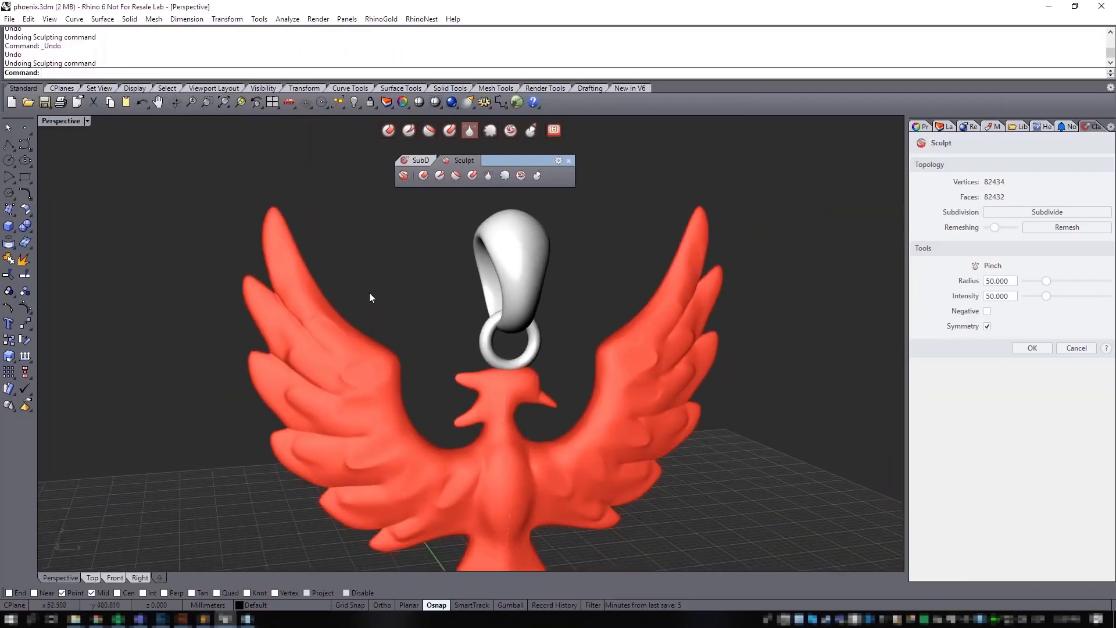
Step: Soften the feather relief on the upper part of both wings with the Smooth brush
click(489, 130)
mouse_move(333, 340)
mouse_down()
mouse_move(264, 291)
mouse_move(336, 340)
mouse_move(337, 422)
mouse_move(294, 344)
mouse_move(358, 420)
mouse_move(327, 433)
mouse_move(273, 431)
mouse_move(289, 349)
mouse_up()
scroll(443, 399, down, 4)
mouse_move(442, 400)
right_down()
mouse_move(436, 408)
mouse_move(417, 399)
mouse_move(424, 340)
mouse_move(573, 347)
right_up()
scroll(417, 399, up, 3)
scroll(532, 407, down, 3)
Step: Carve curved grooves beneath the first and second pairs of tail feathers using the Crease tool with Negative on
shift+right_drag(512, 460, 503, 351)
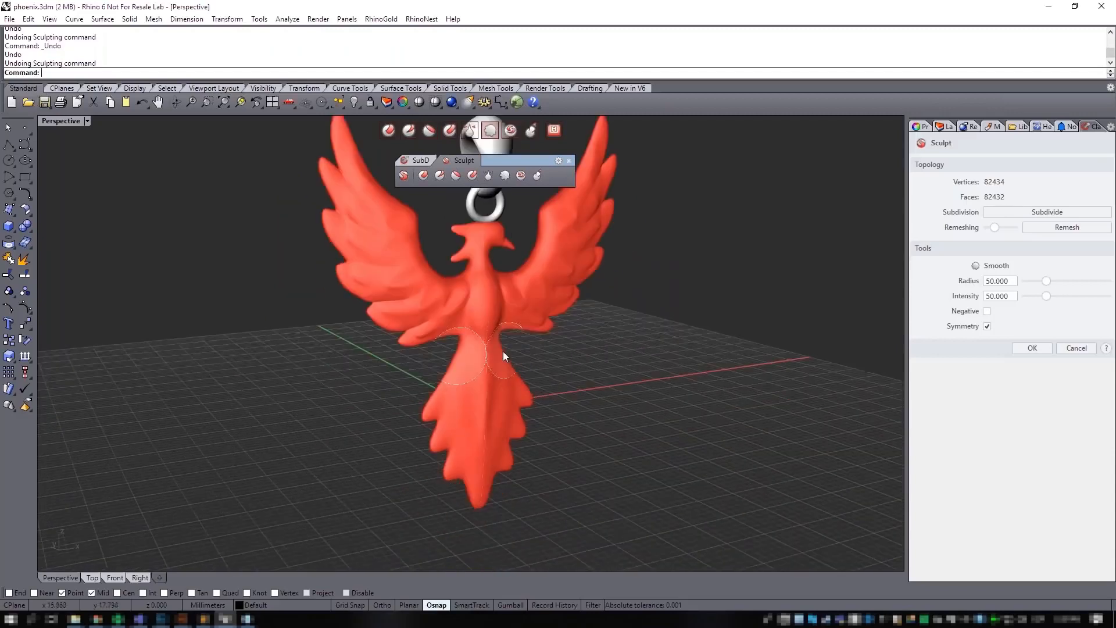
scroll(504, 351, up, 4)
scroll(458, 422, up, 5)
mouse_move(509, 436)
right_down()
mouse_move(458, 422)
mouse_move(458, 399)
mouse_move(431, 376)
right_up()
scroll(476, 431, down, 1)
scroll(431, 376, up, 1)
click(410, 131)
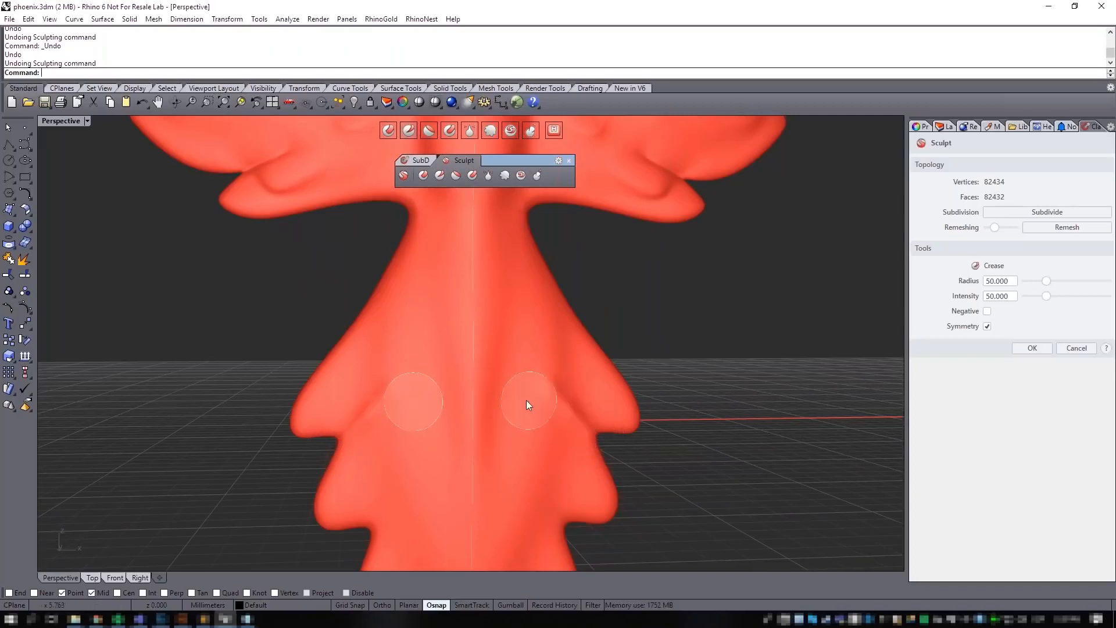
key(ctrl+z)
click(987, 312)
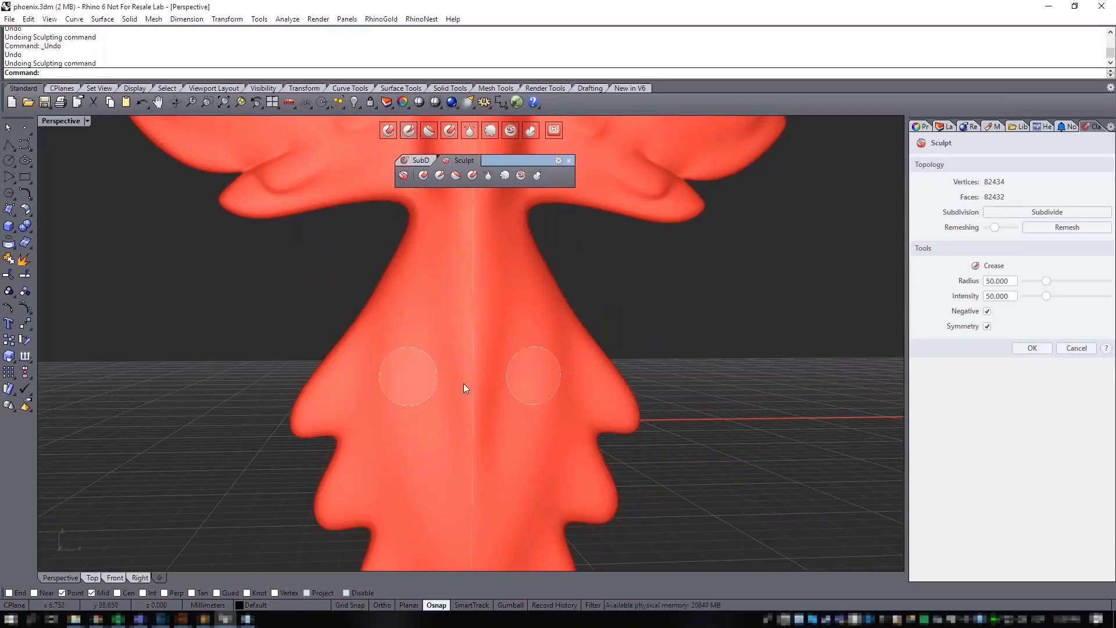
drag(418, 382, 347, 441)
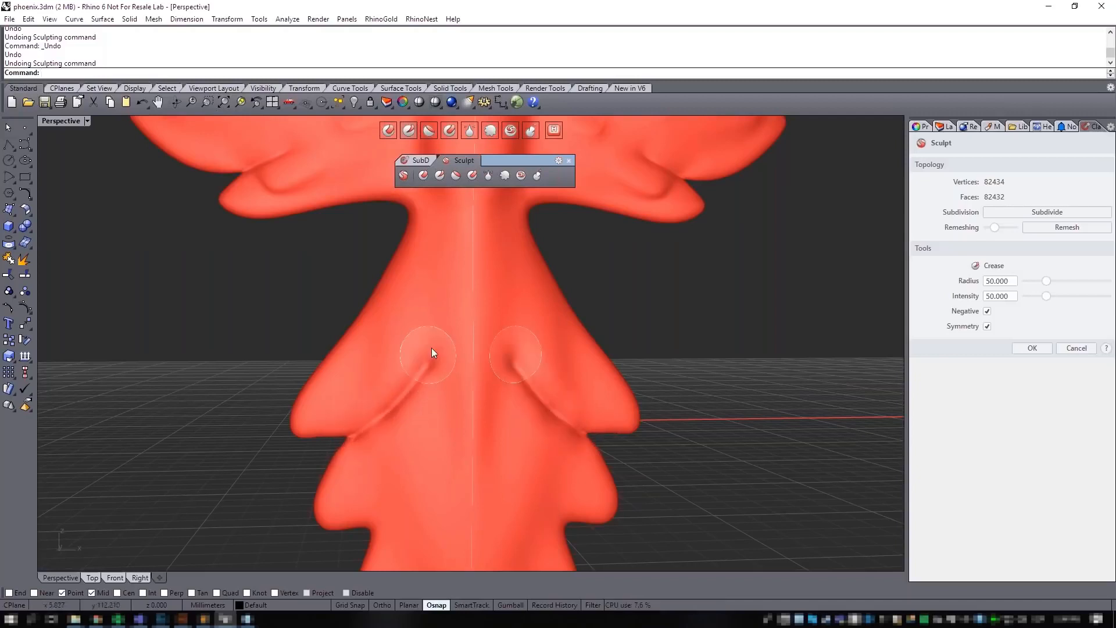
mouse_move(431, 347)
mouse_down()
mouse_move(398, 414)
mouse_move(329, 459)
mouse_up()
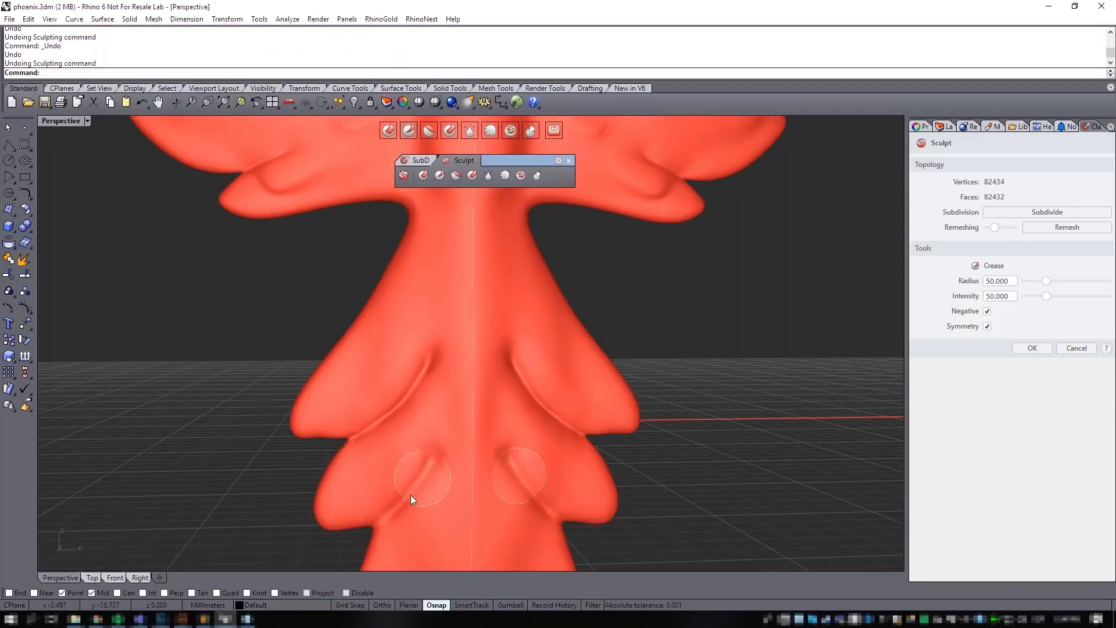
Step: Crease the grooves separating the lowest pair of side feathers from the tail tip
scroll(414, 499, down, 3)
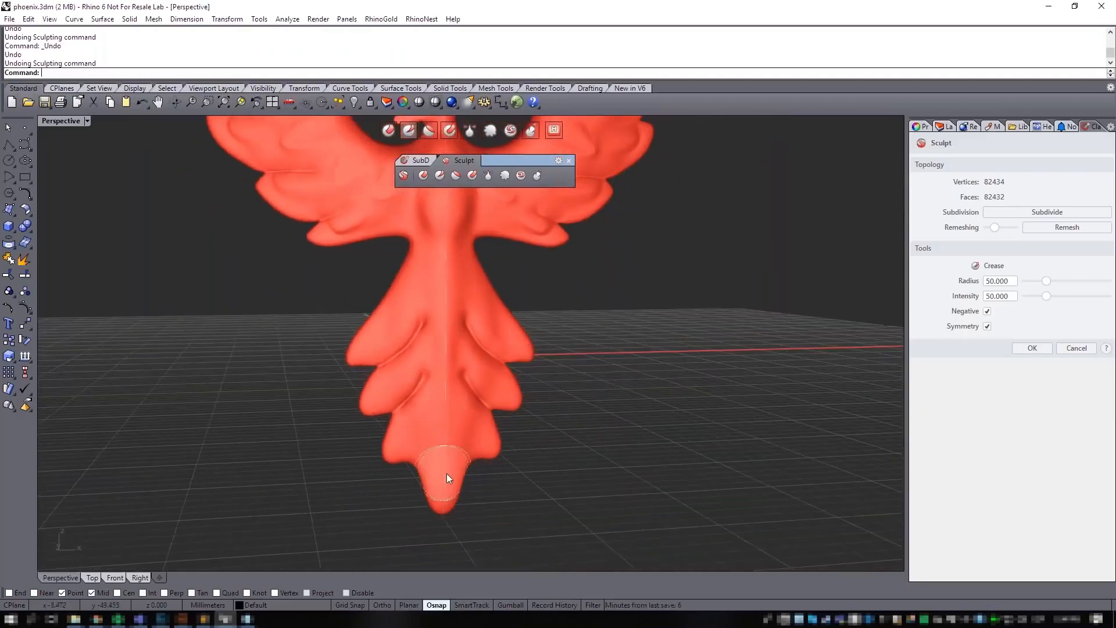
scroll(447, 473, up, 3)
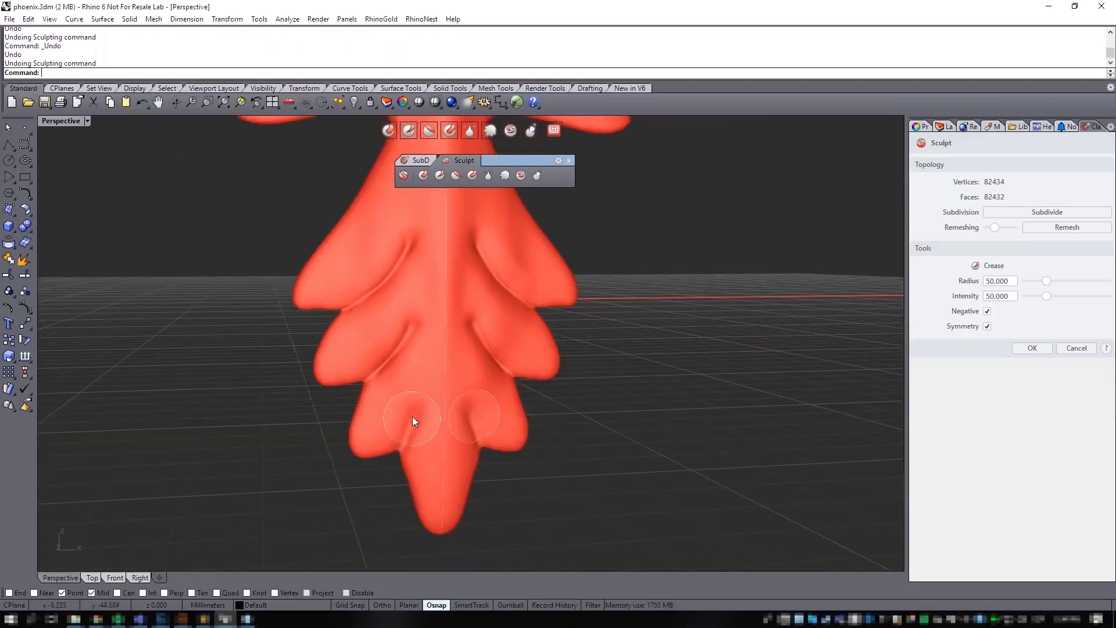
drag(413, 411, 396, 458)
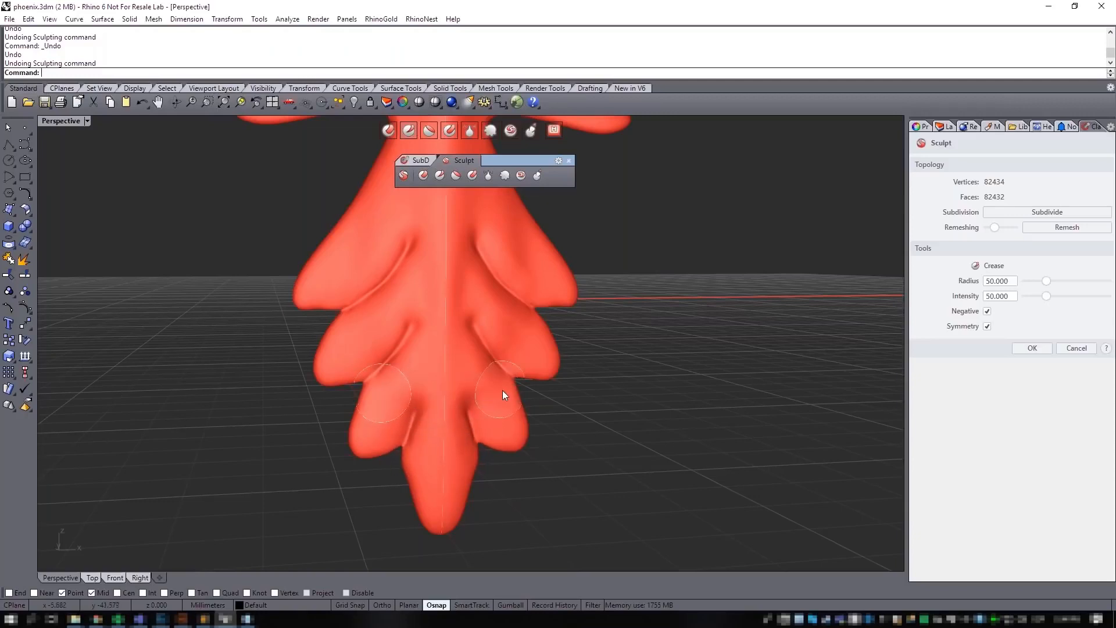
Step: Raise ridges along the first and second pairs of tail feathers using the Crease tool with Negative off
scroll(503, 389, down, 3)
shift+right_drag(501, 432, 436, 511)
right_drag(436, 511, 363, 431)
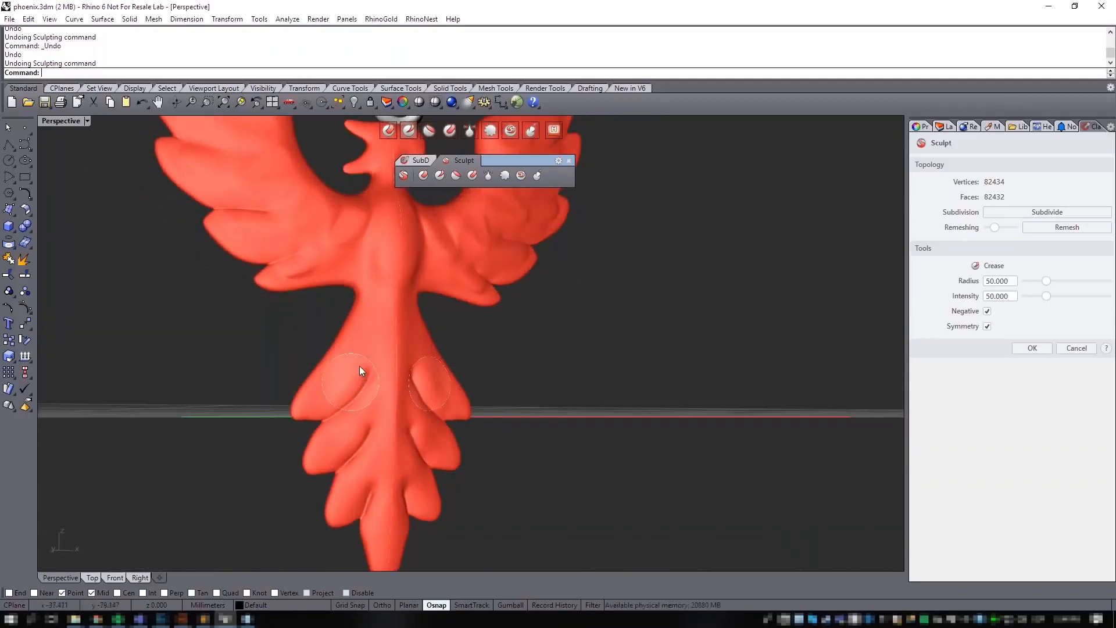
scroll(360, 367, up, 3)
mouse_move(368, 365)
right_down()
mouse_move(344, 378)
mouse_move(353, 379)
right_up()
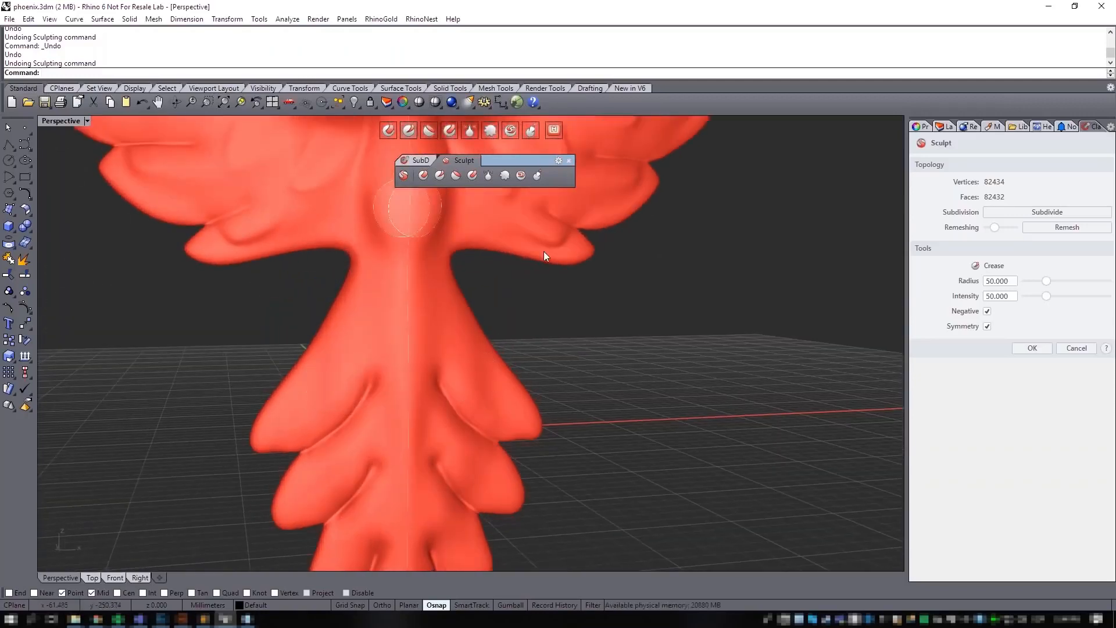
click(987, 311)
scroll(407, 403, up, 4)
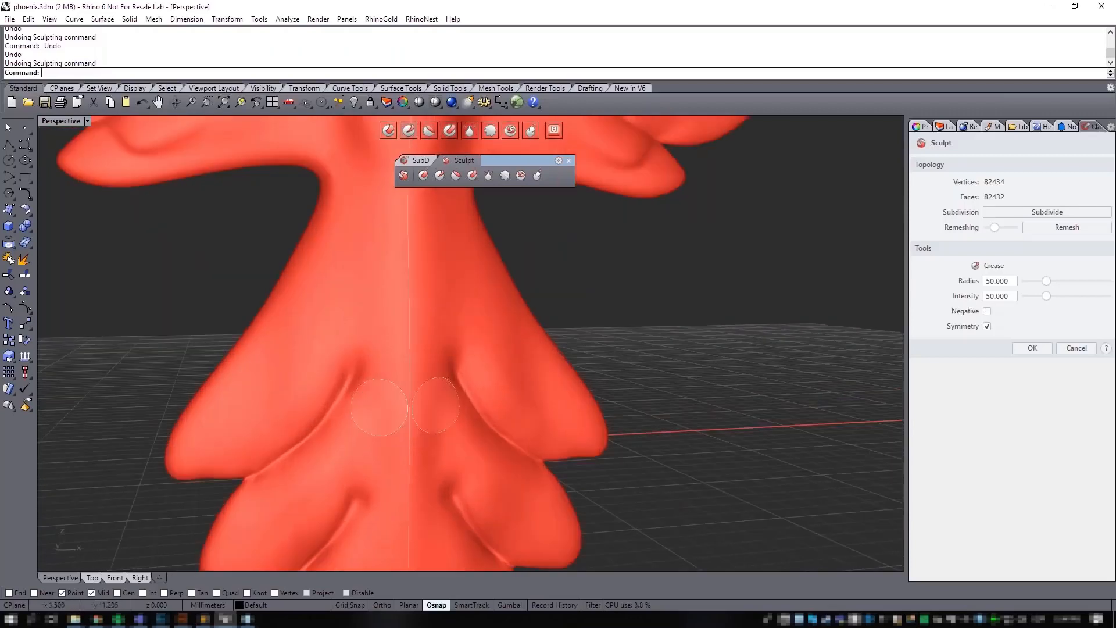
scroll(302, 384, down, 2)
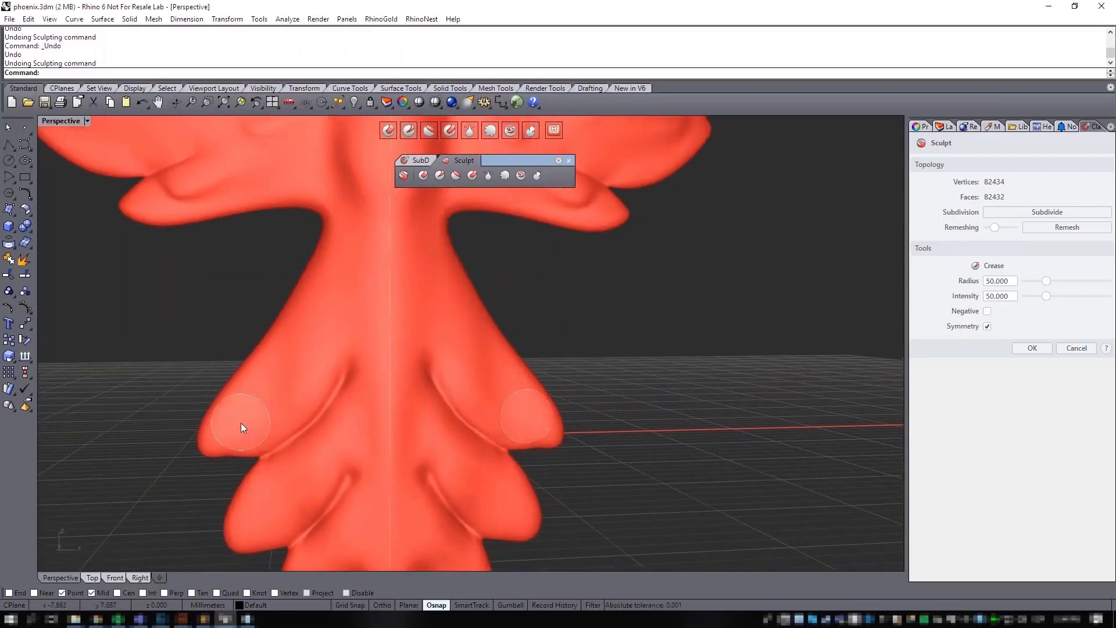
mouse_move(352, 279)
mouse_down()
mouse_move(270, 403)
mouse_move(236, 427)
mouse_up()
shift+right_drag(312, 415, 318, 342)
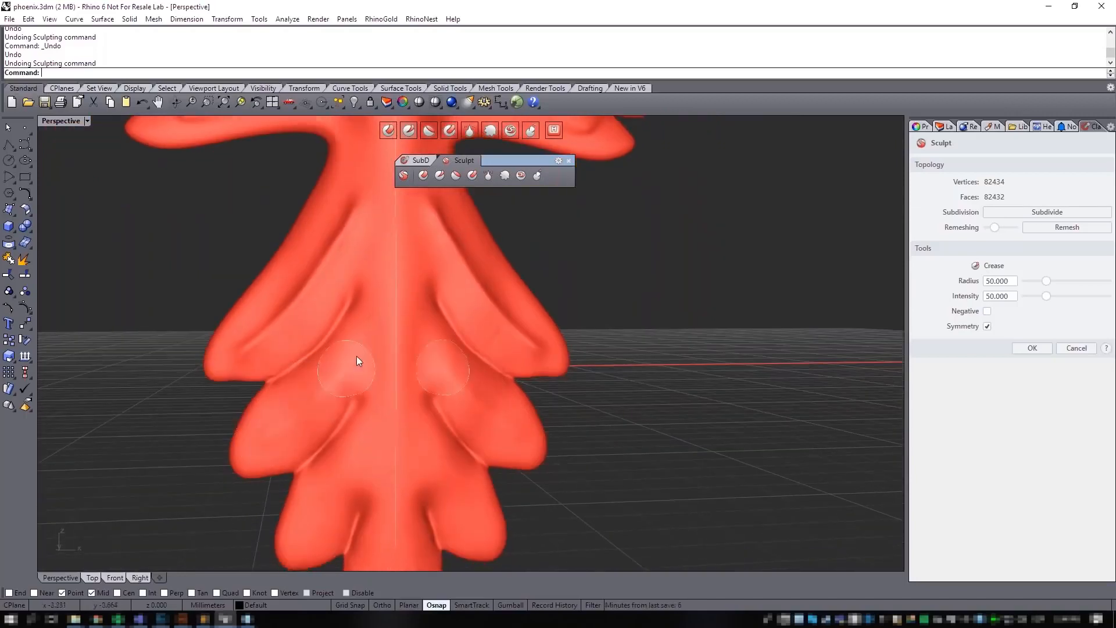
drag(365, 339, 291, 431)
Step: Crease raised ridges along the edges of the tail tip and the middle of the lowest pair of side feathers
scroll(372, 410, down, 3)
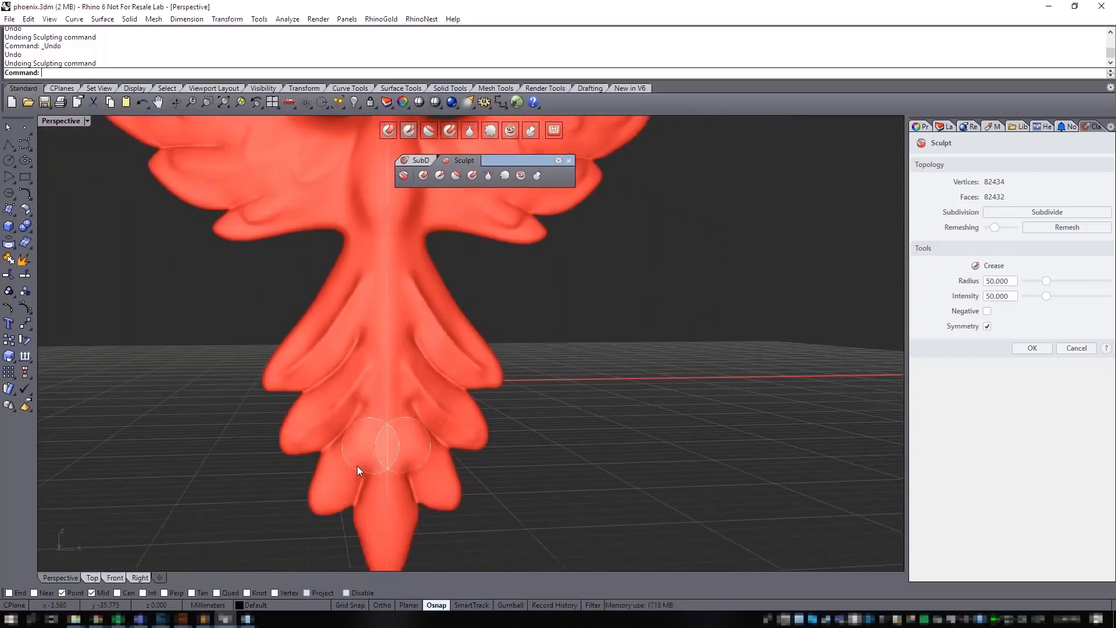
scroll(376, 385, up, 5)
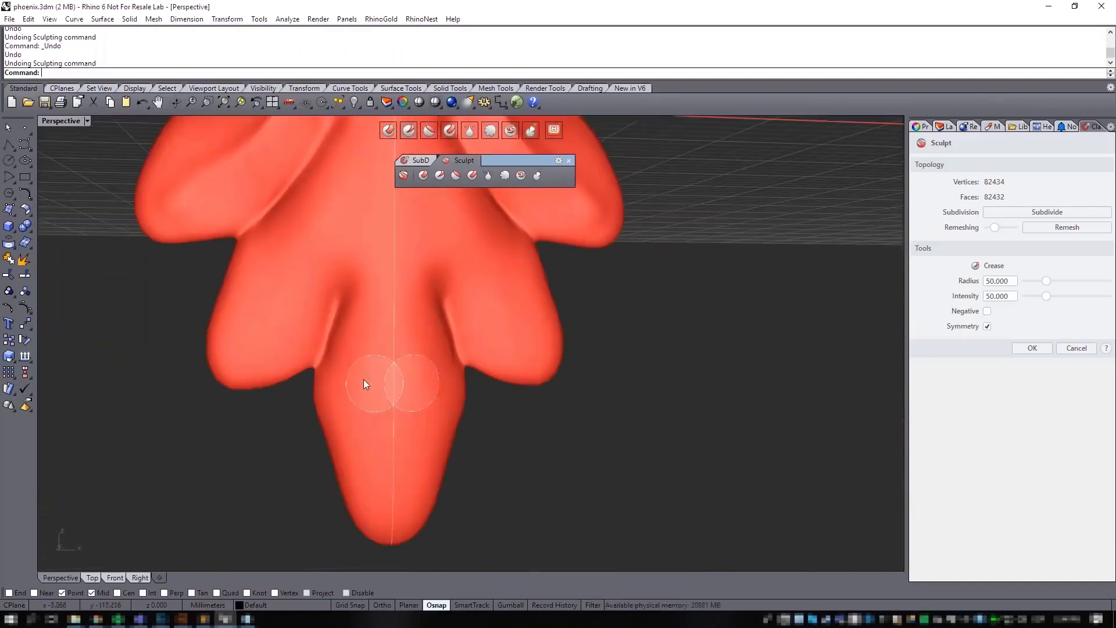
drag(359, 379, 366, 504)
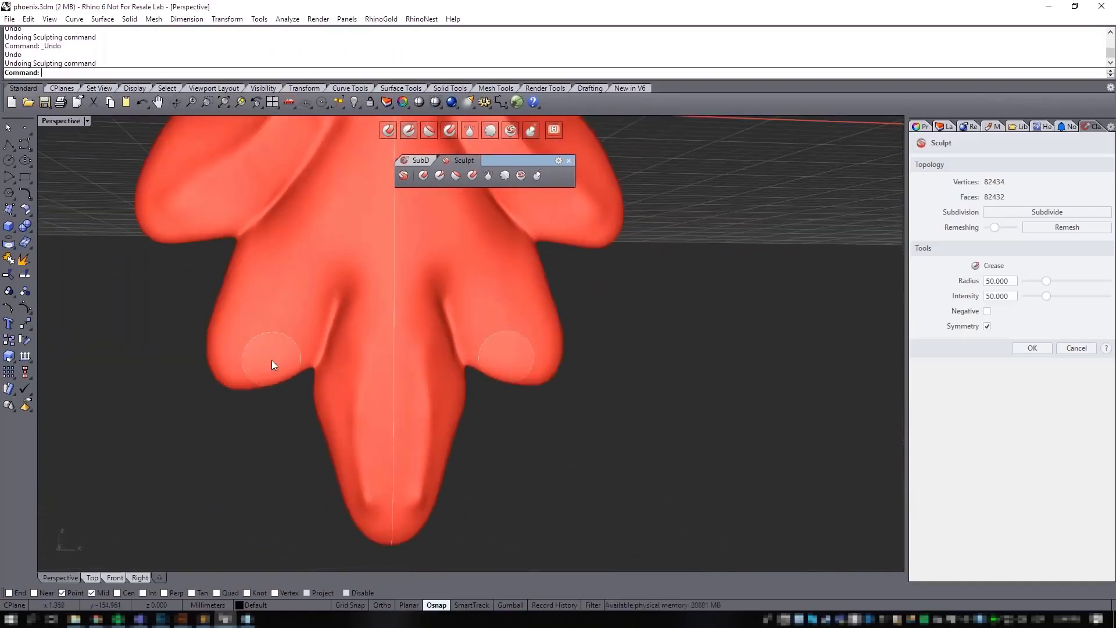
drag(323, 253, 257, 351)
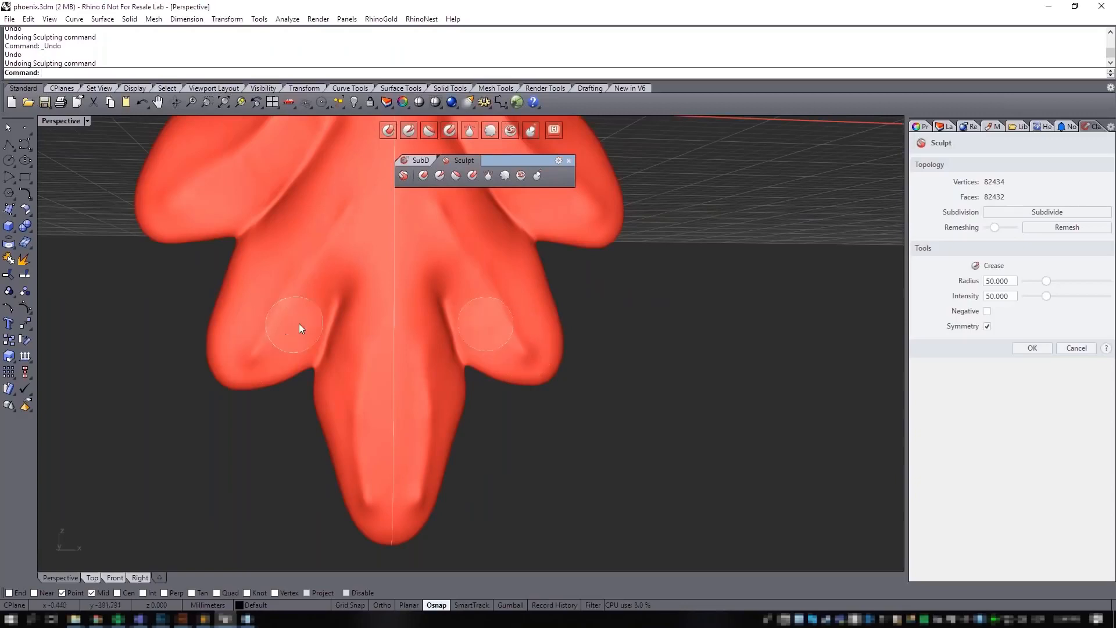
scroll(295, 343, down, 6)
mouse_move(352, 394)
shift+right_down()
mouse_move(346, 426)
mouse_move(524, 282)
shift+right_up()
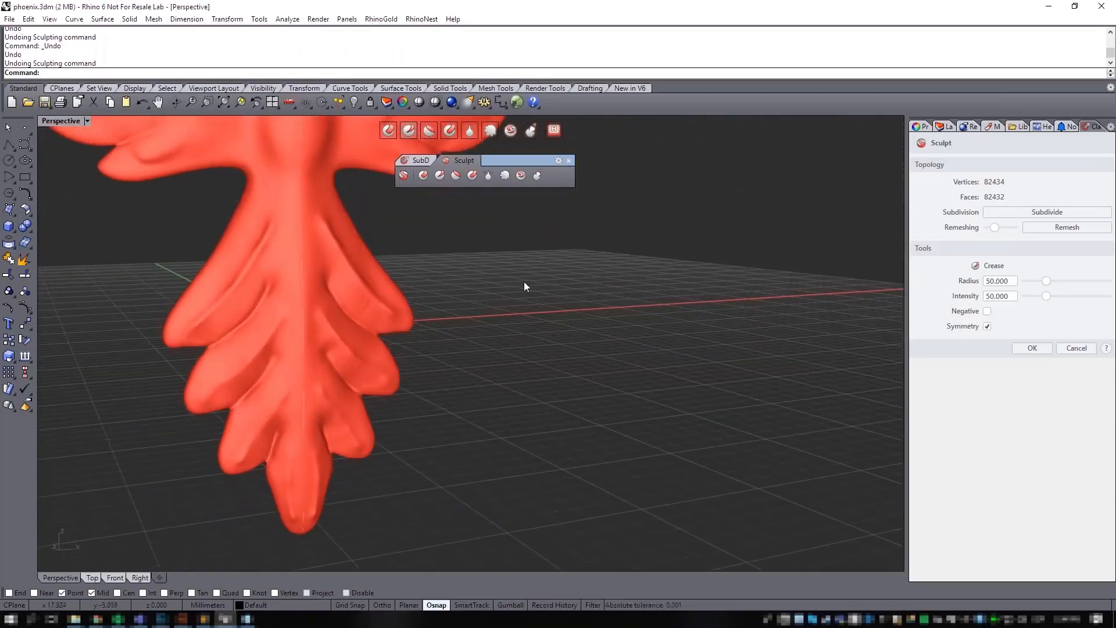
Step: Sharpen the ridges on the lower tail feathers and the tail tip with the Pinch tool
click(468, 131)
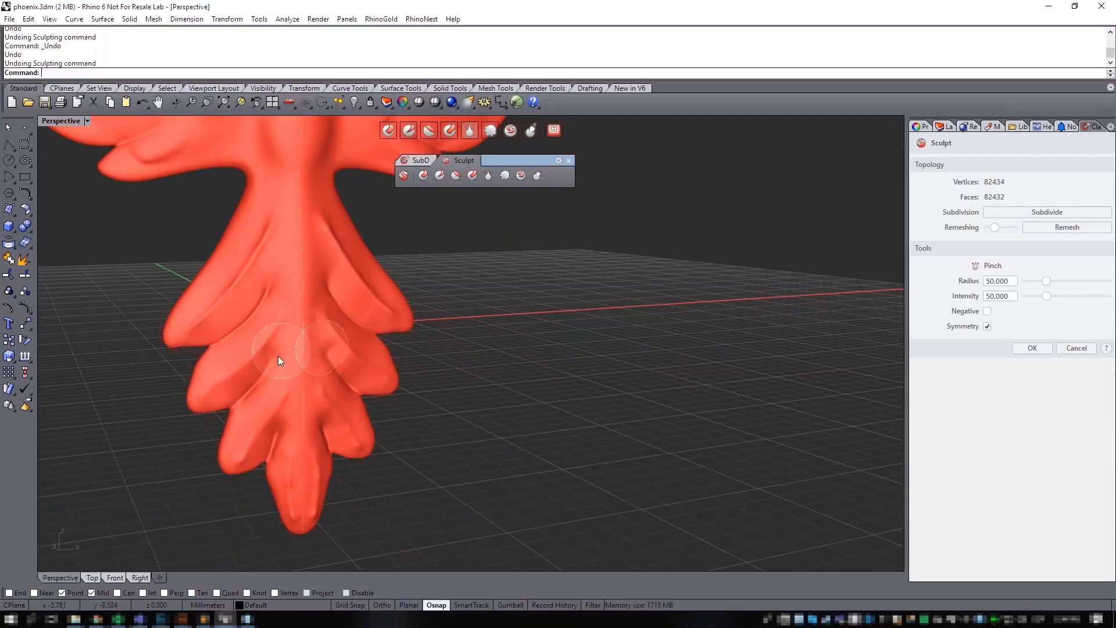
scroll(287, 367, up, 3)
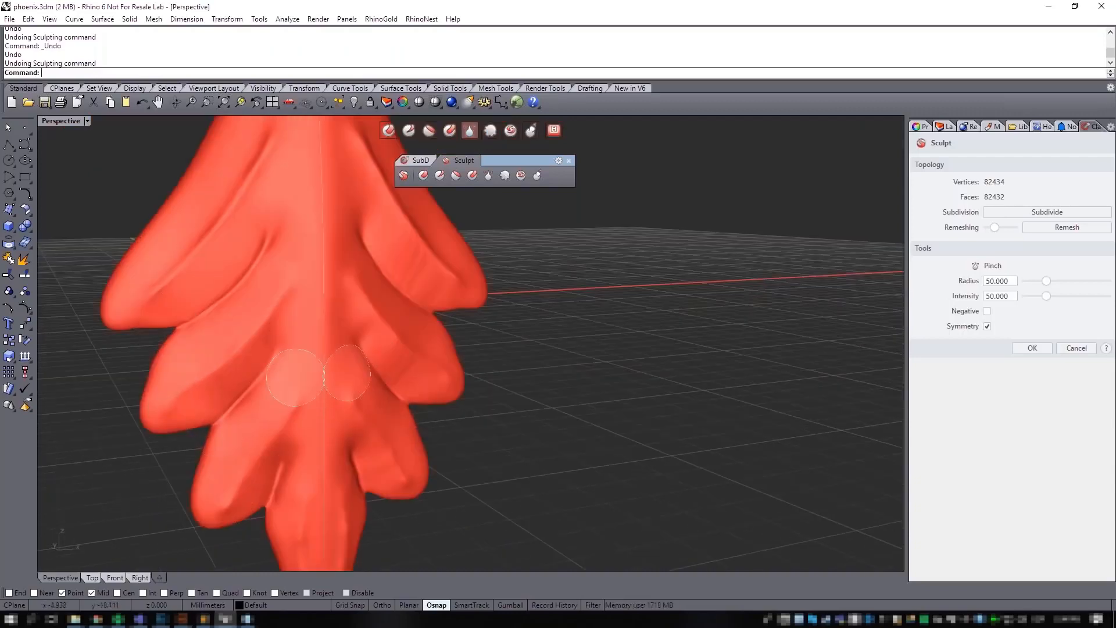
scroll(263, 410, down, 2)
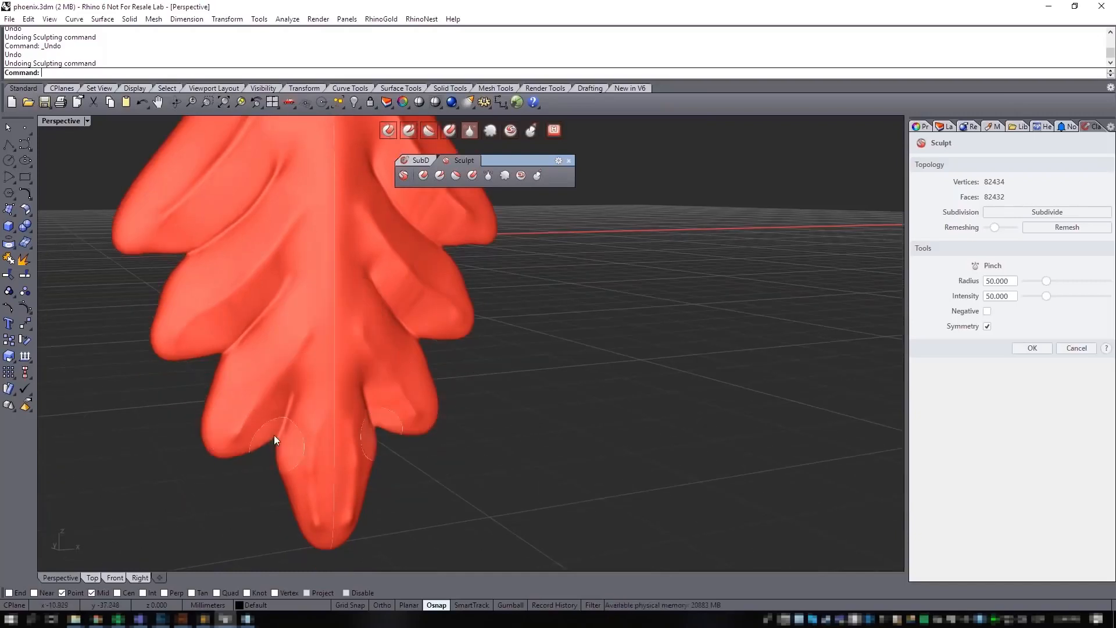
scroll(338, 424, up, 4)
shift+right_drag(337, 447, 344, 342)
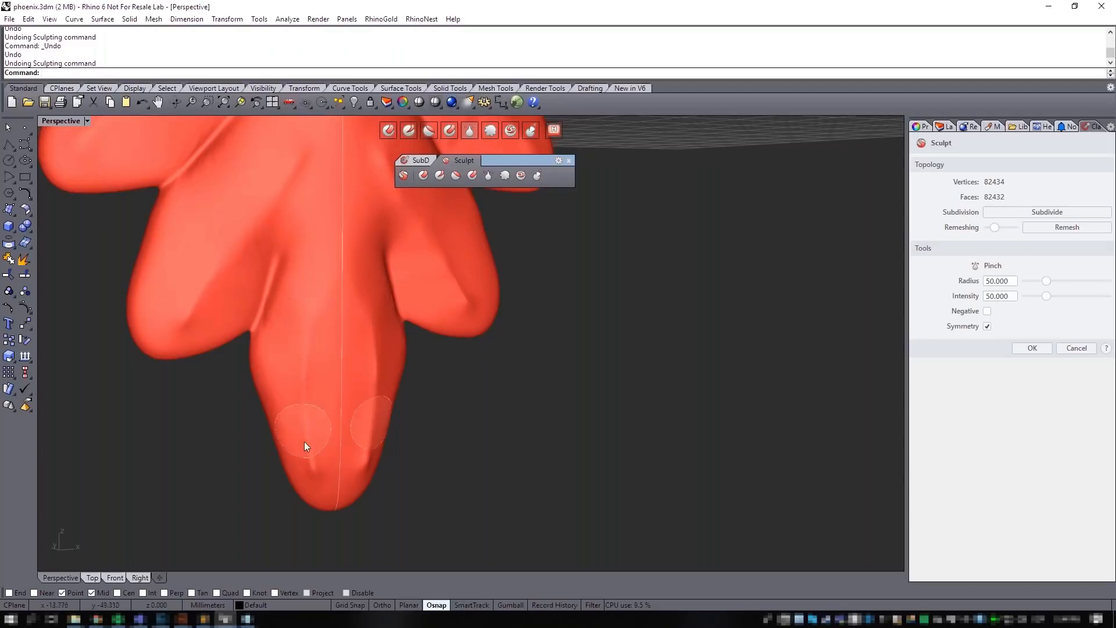
Step: Pinch the ridges on the upper tail feathers and the central ridge at the base of the tail
shift+right_drag(352, 287, 362, 441)
scroll(344, 341, down, 5)
scroll(344, 341, up, 2)
shift+right_drag(344, 340, 343, 451)
scroll(361, 270, down, 3)
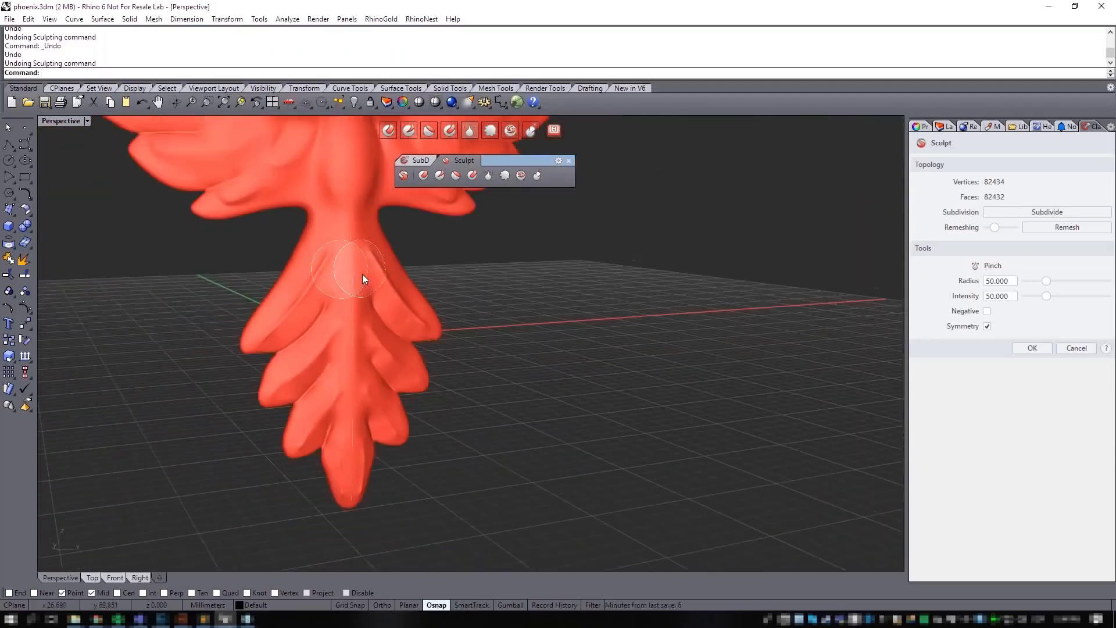
scroll(364, 279, up, 3)
scroll(363, 279, up, 4)
scroll(322, 382, down, 4)
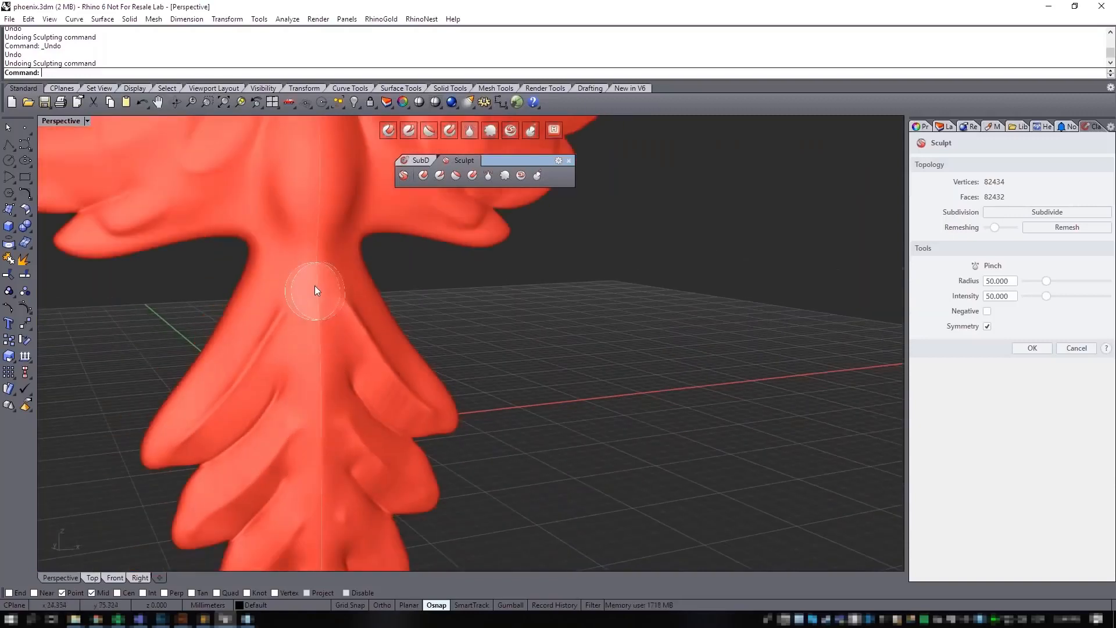
scroll(351, 349, down, 4)
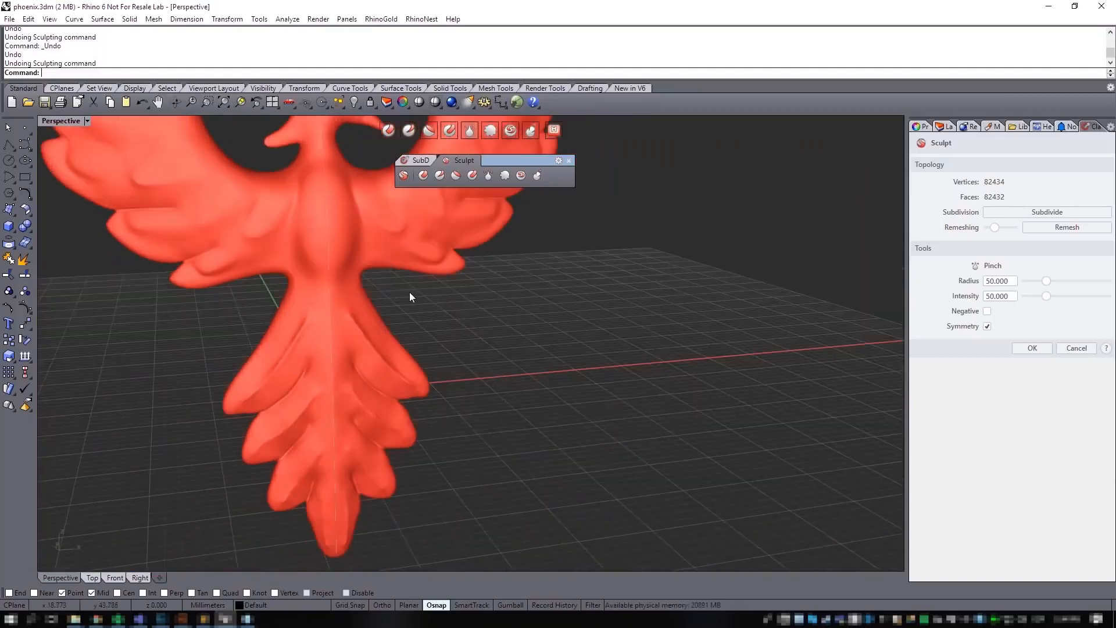
Step: Soften the ridges on the lower tail feathers and tail tip with the Smooth brush
click(490, 129)
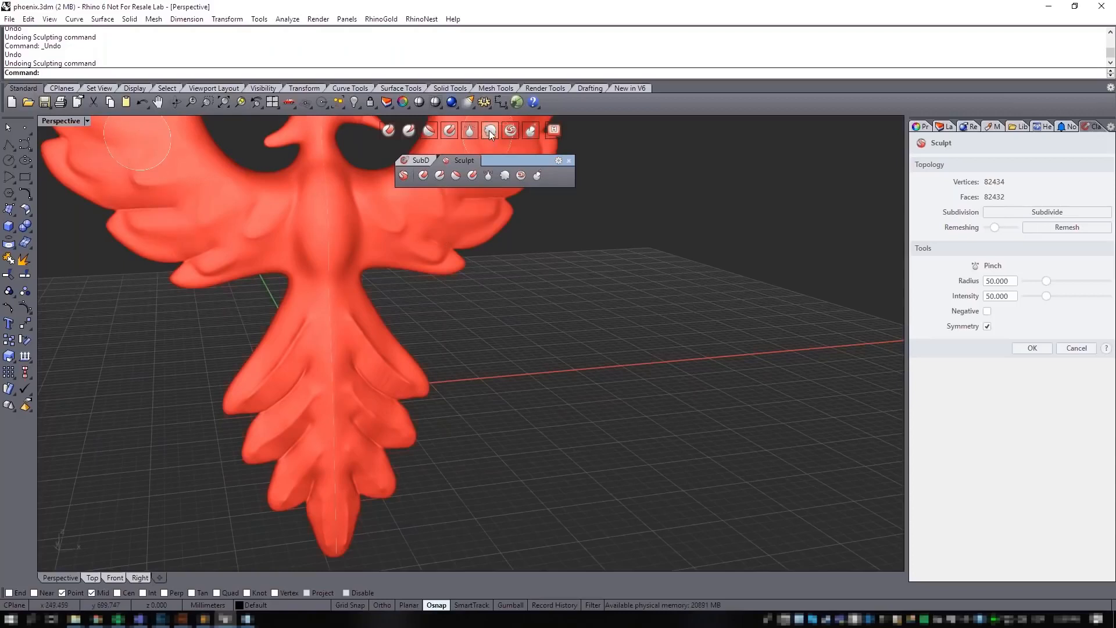
scroll(364, 502, up, 2)
scroll(364, 498, up, 2)
shift+right_drag(313, 496, 363, 381)
scroll(312, 413, up, 2)
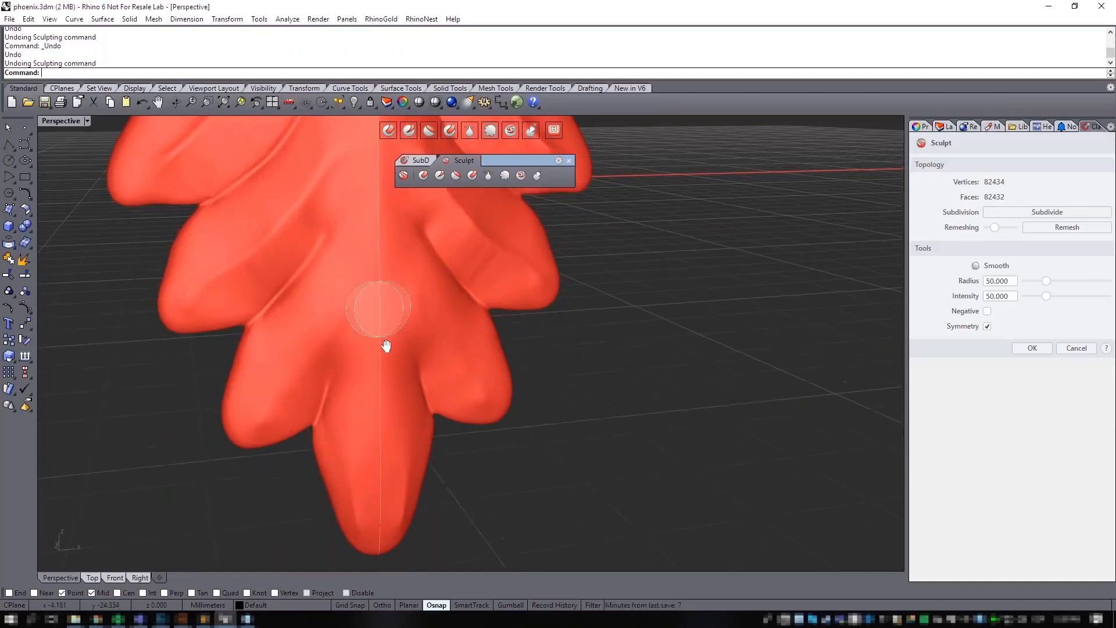
scroll(358, 363, up, 2)
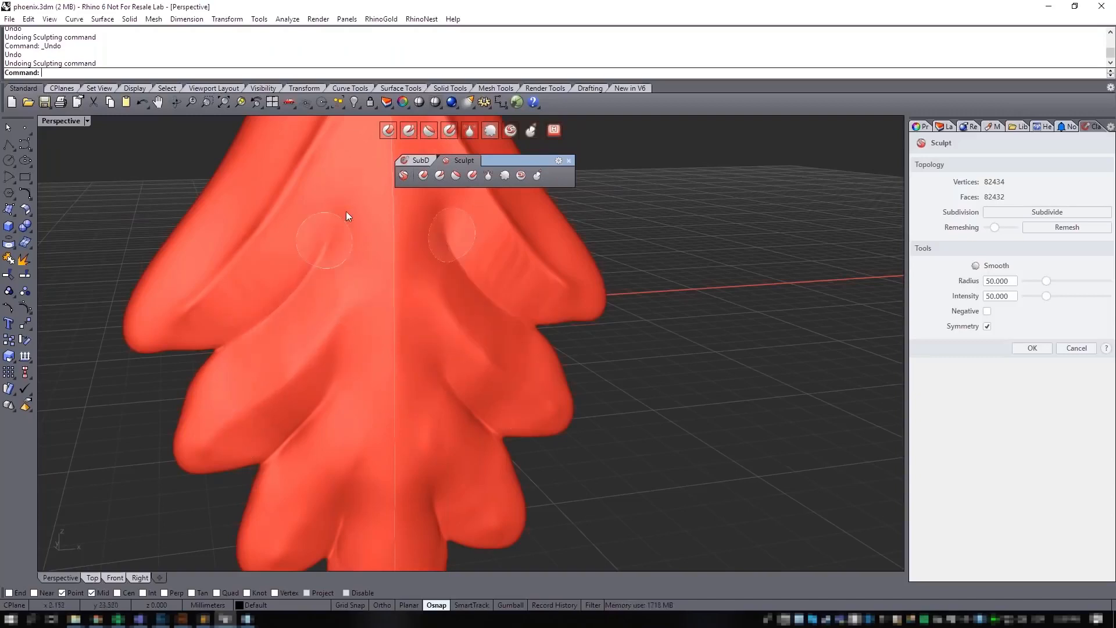
Step: Smooth the ridges and groove ends on the first and second pairs of tail feathers
shift+right_drag(347, 211, 329, 433)
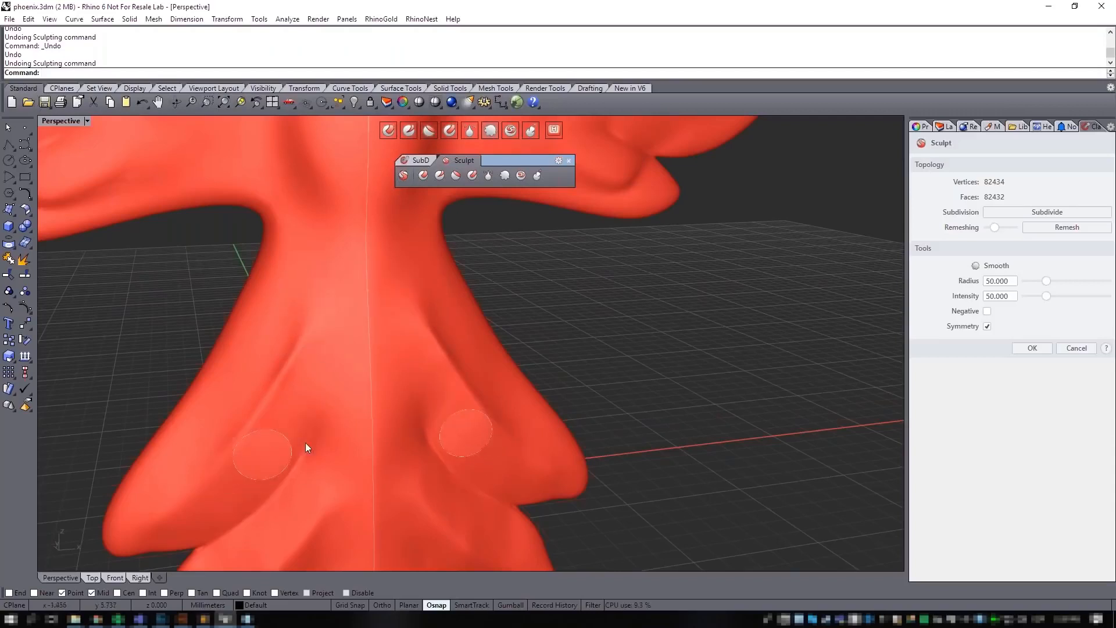
scroll(386, 235, down, 6)
shift+right_drag(386, 235, 459, 433)
scroll(392, 337, down, 6)
right_drag(391, 336, 408, 457)
scroll(409, 459, up, 12)
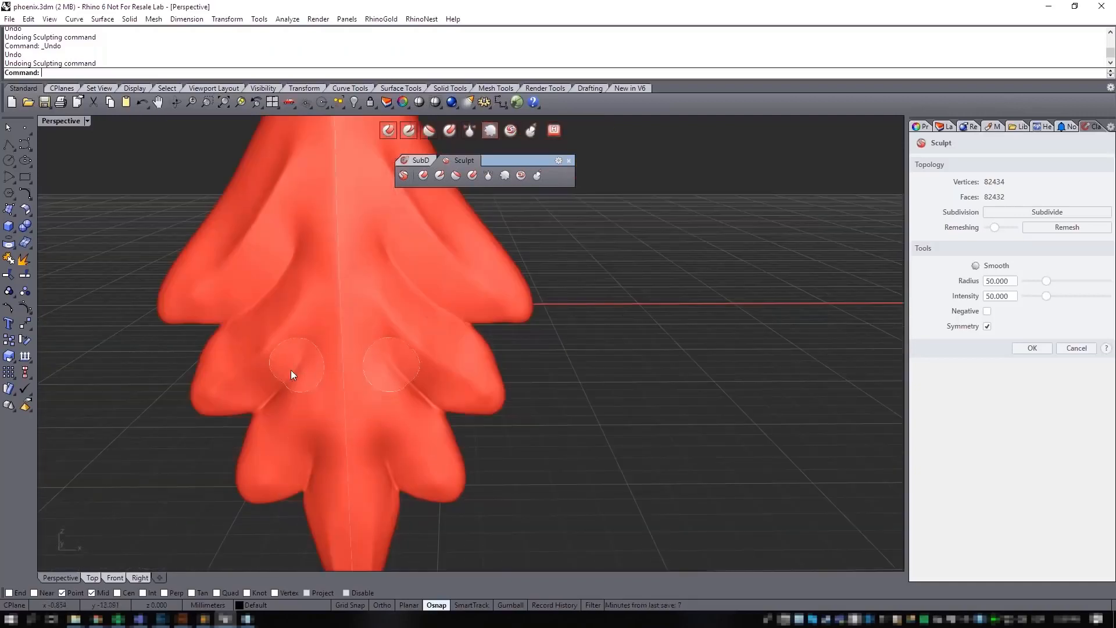
right_drag(442, 331, 453, 393)
Step: Press a round eye socket into the side of the head using the Brush tool with Negative on and Symmetry off
scroll(459, 319, up, 6)
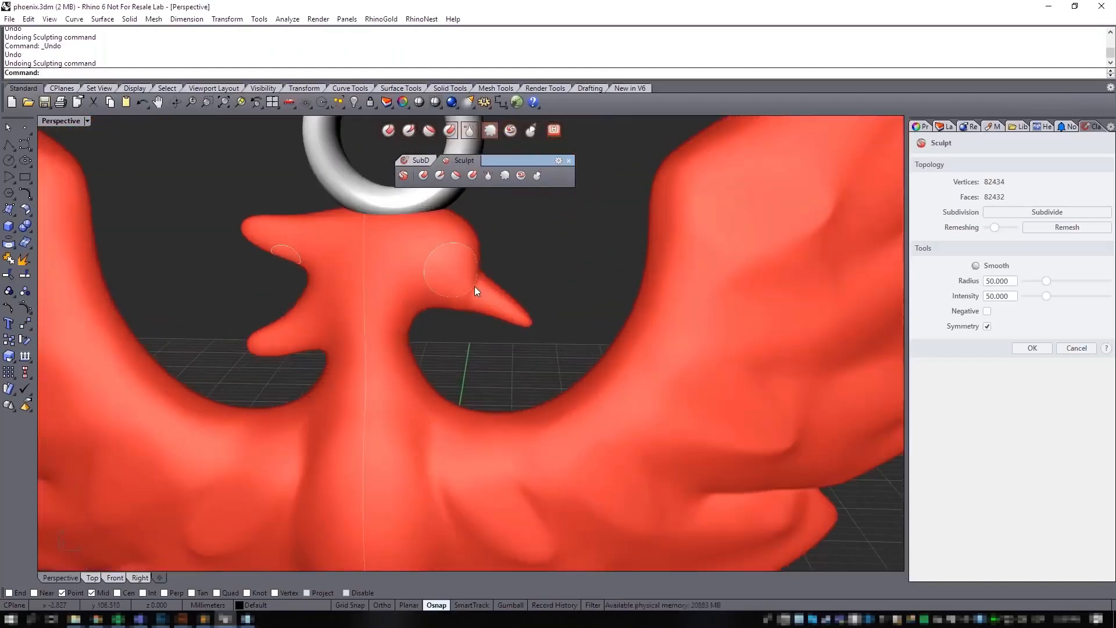
right_drag(474, 286, 447, 299)
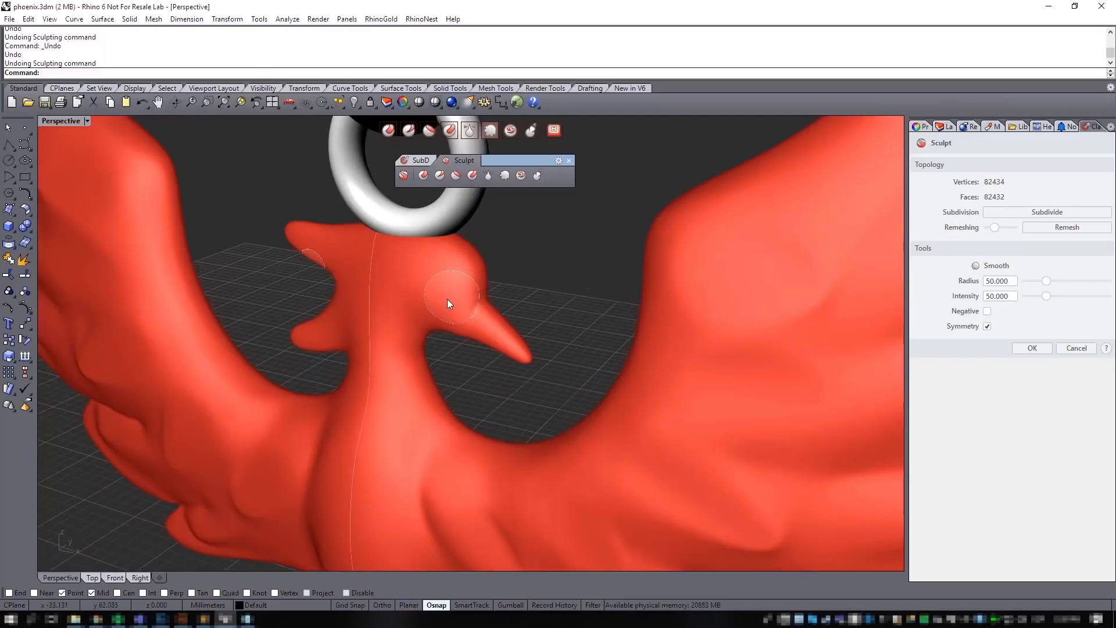
click(388, 130)
scroll(451, 313, up, 2)
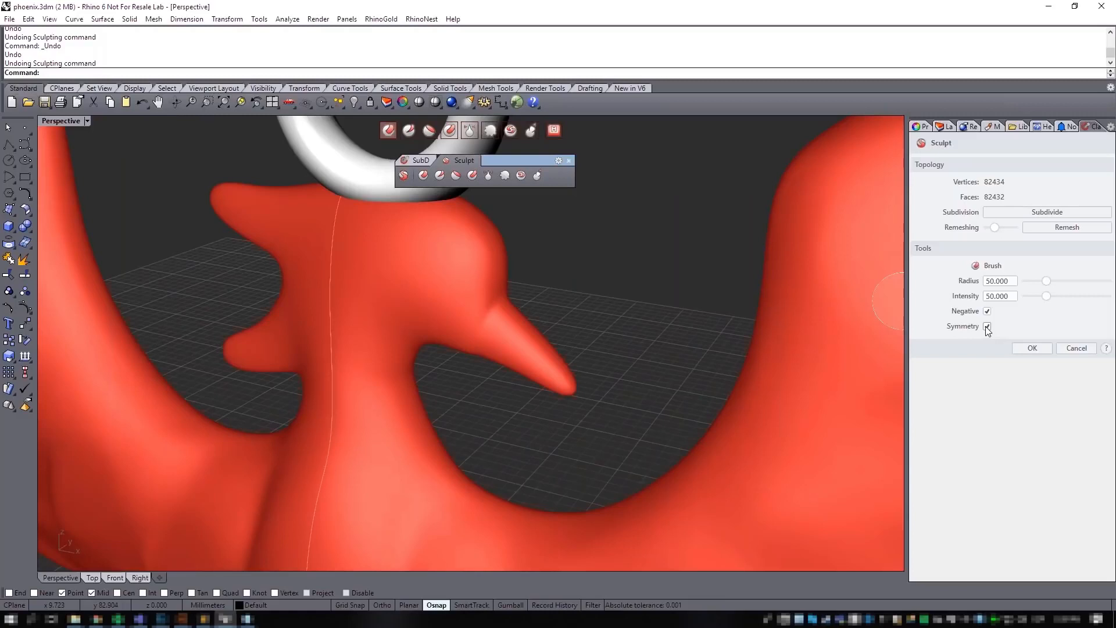
scroll(448, 256, up, 3)
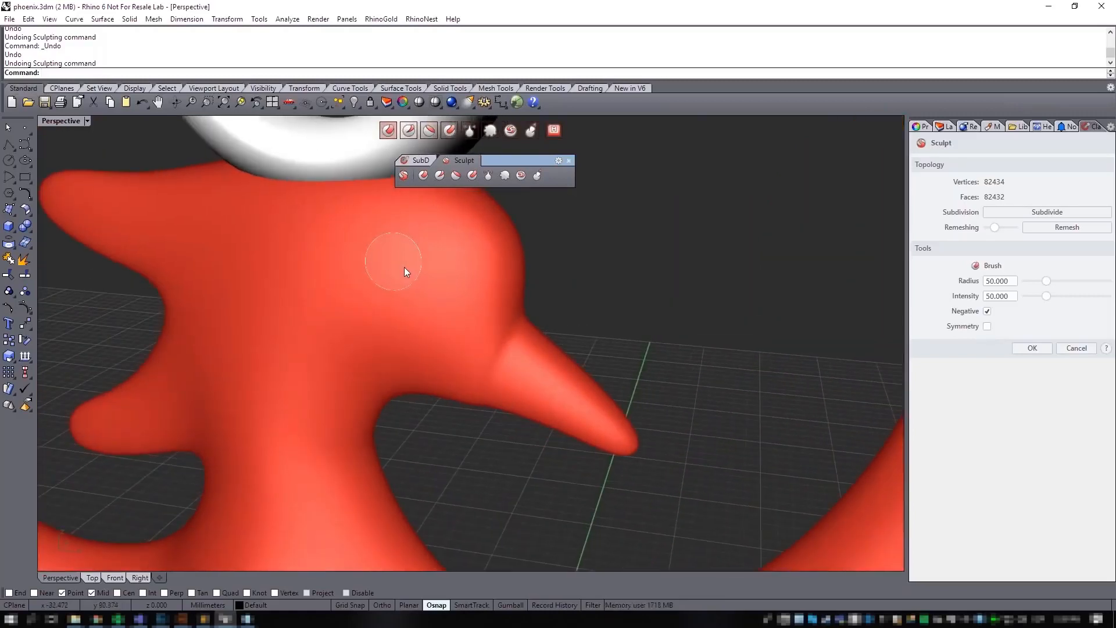
right_drag(398, 263, 435, 256)
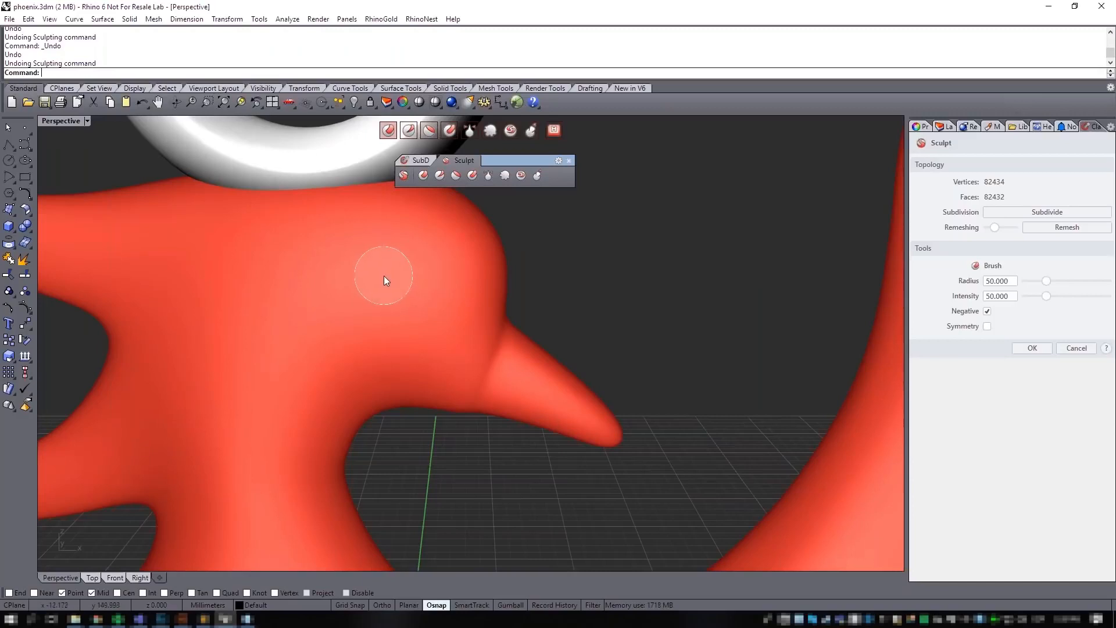
click(385, 275)
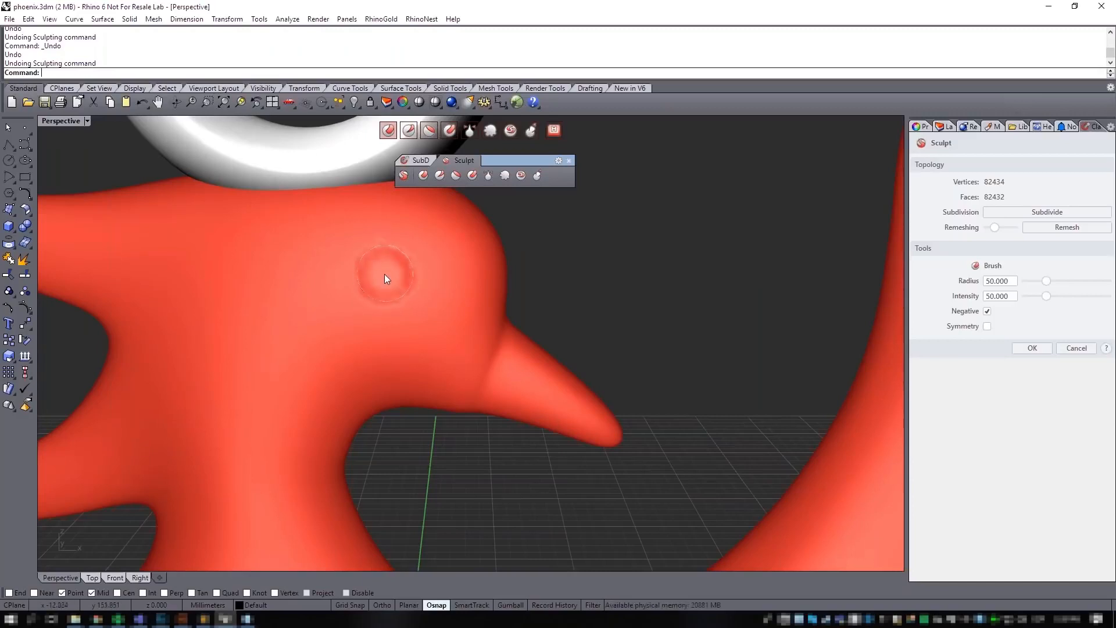
mouse_move(385, 274)
right_down()
mouse_move(433, 297)
mouse_move(343, 286)
mouse_move(406, 290)
right_up()
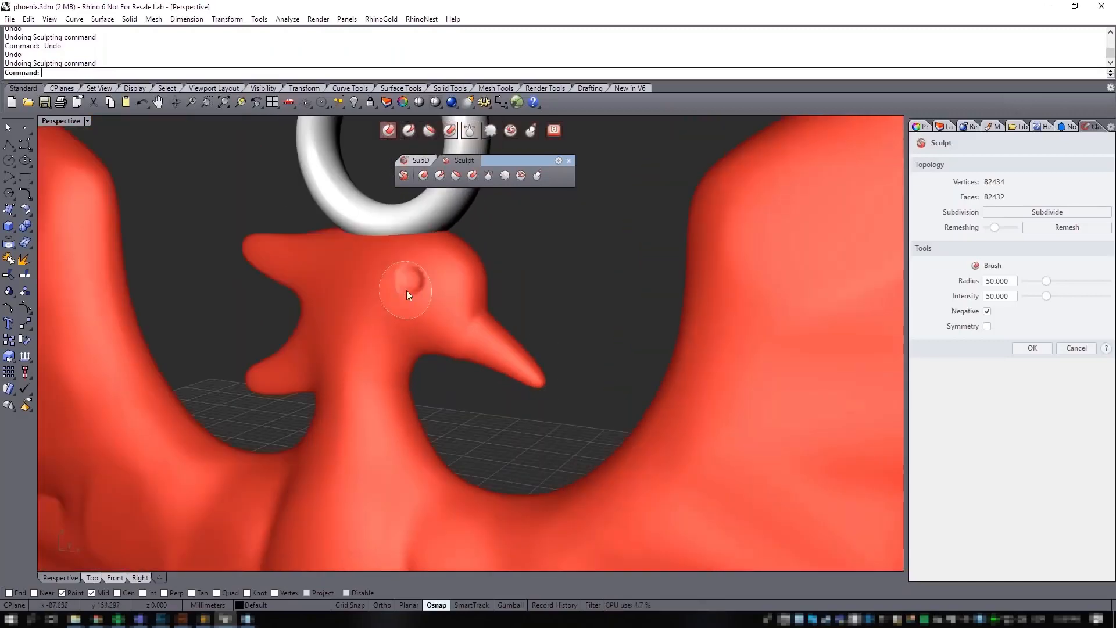
scroll(406, 290, up, 3)
scroll(491, 285, down, 2)
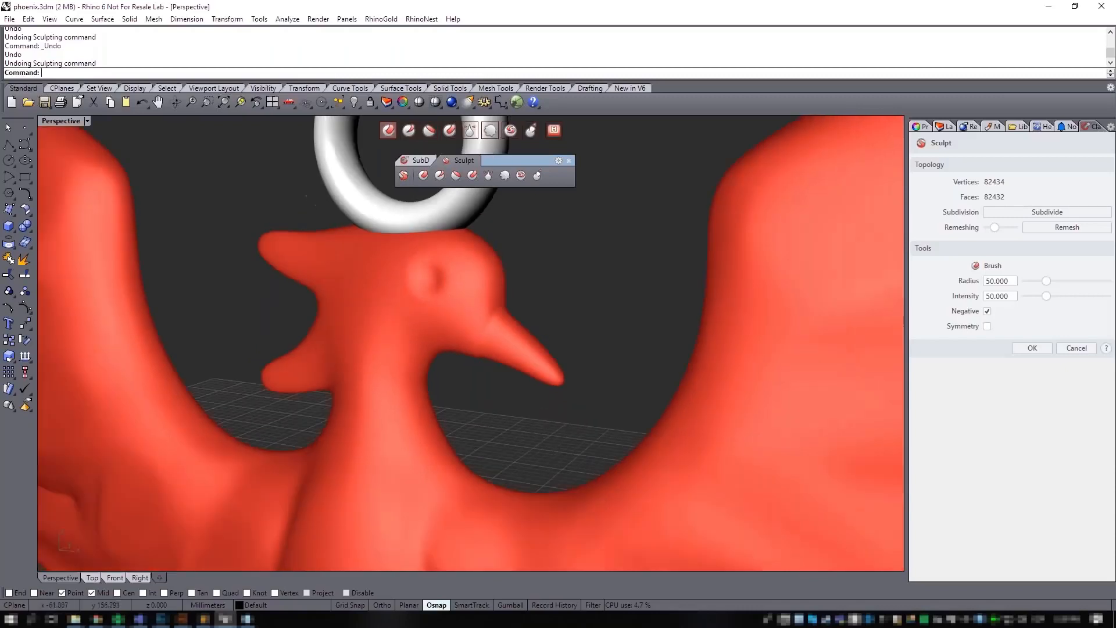
Step: Raise ridges along the upper and lower crest feathers behind the head using the Crease tool with Negative off
right_drag(500, 286, 445, 346)
scroll(600, 302, down, 5)
scroll(497, 336, up, 4)
scroll(472, 337, up, 3)
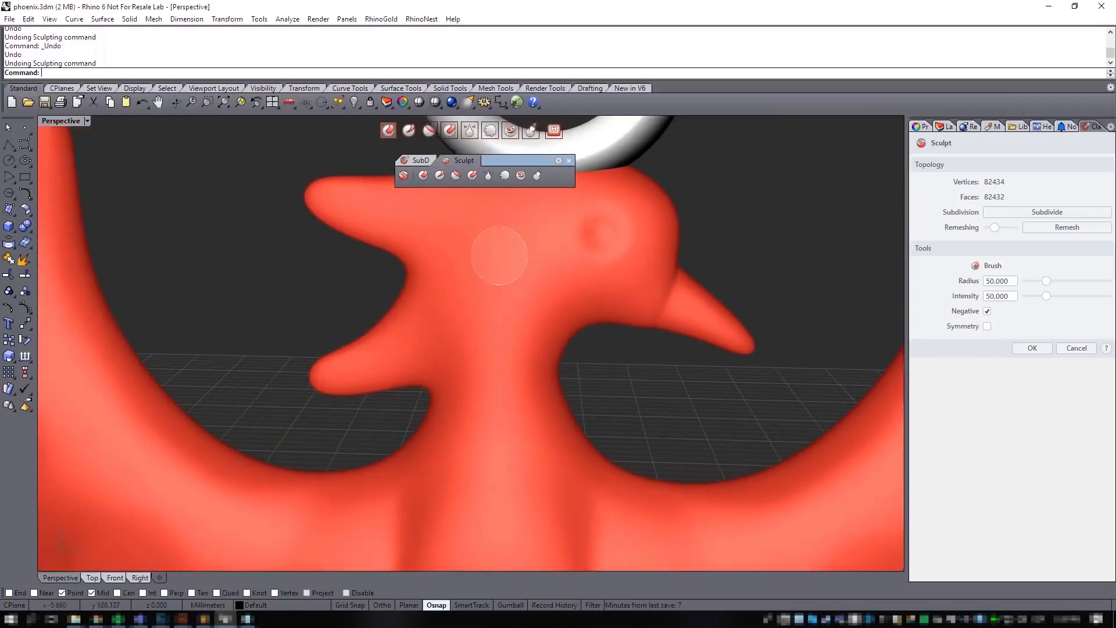
shift+right_drag(498, 257, 483, 340)
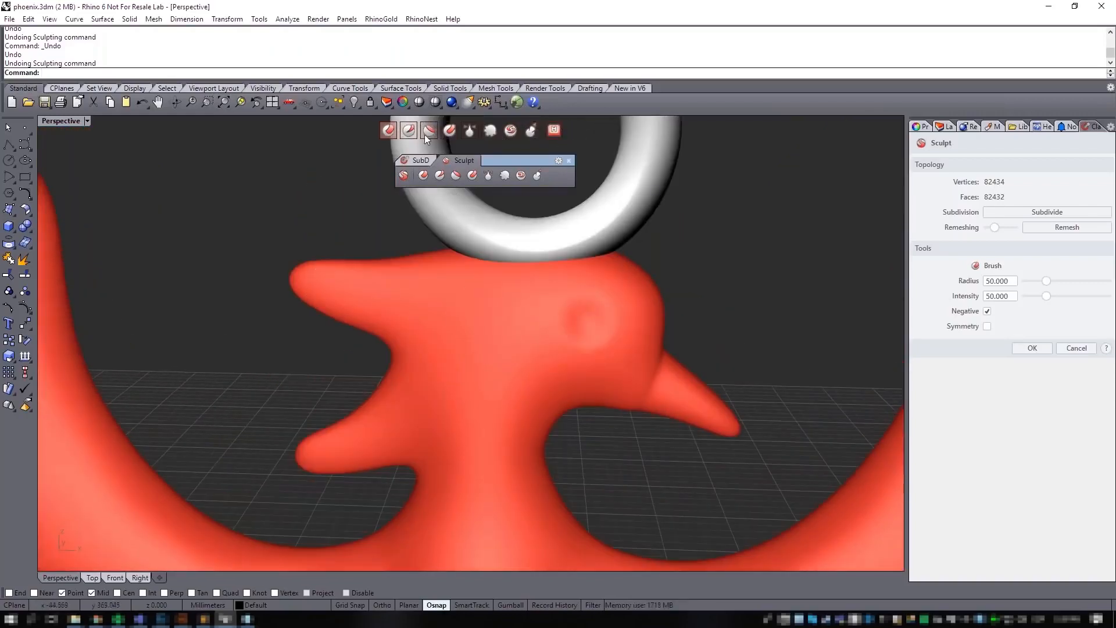
click(409, 131)
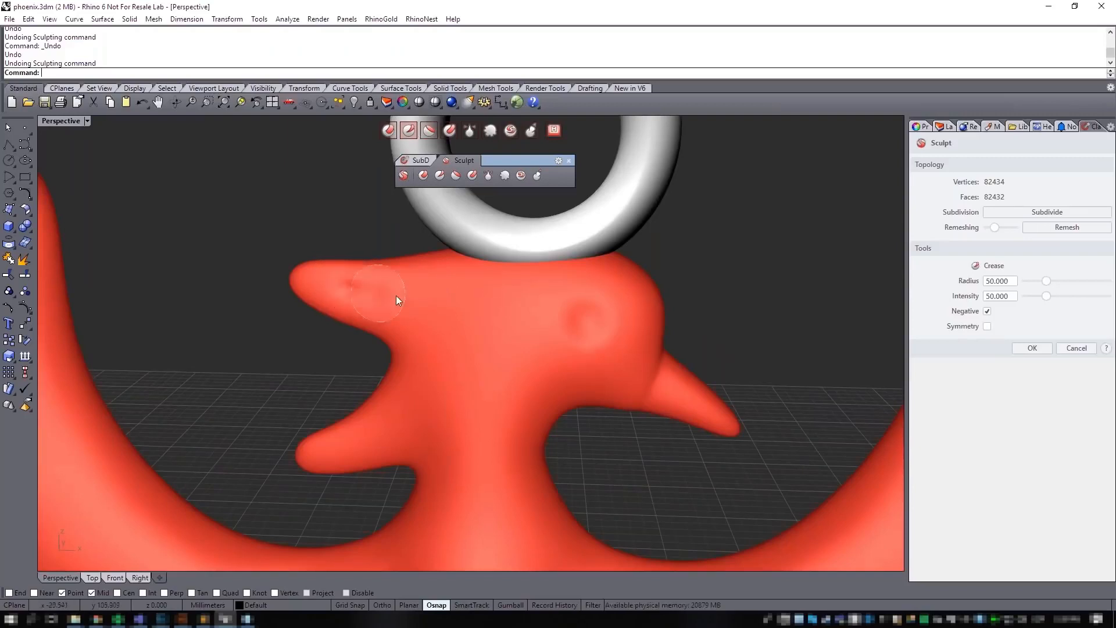
click(988, 311)
drag(320, 279, 463, 313)
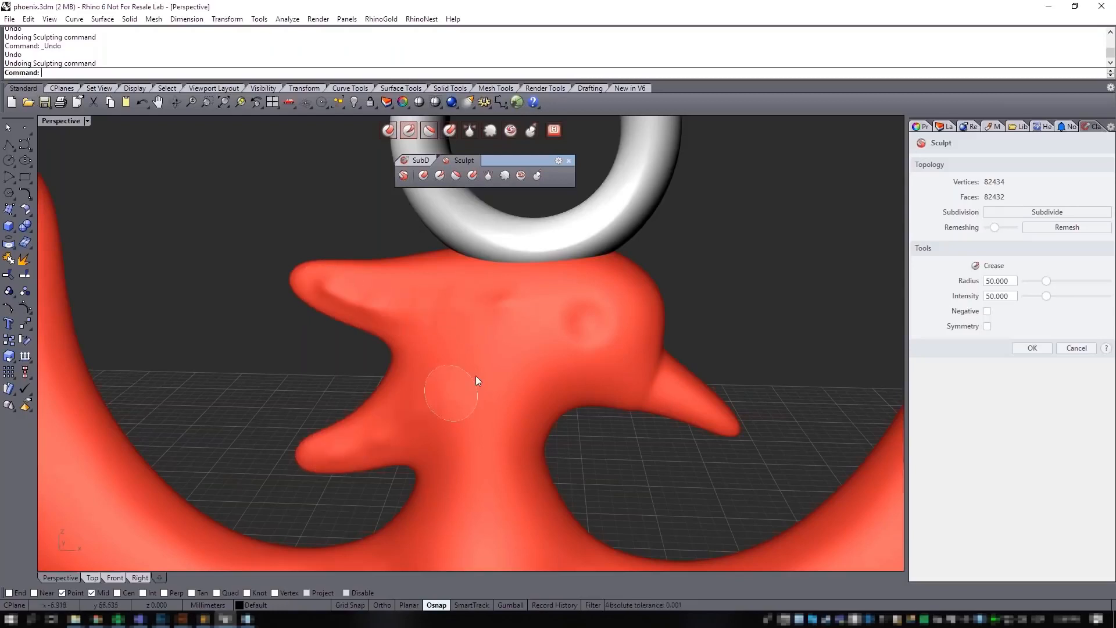
drag(475, 377, 317, 462)
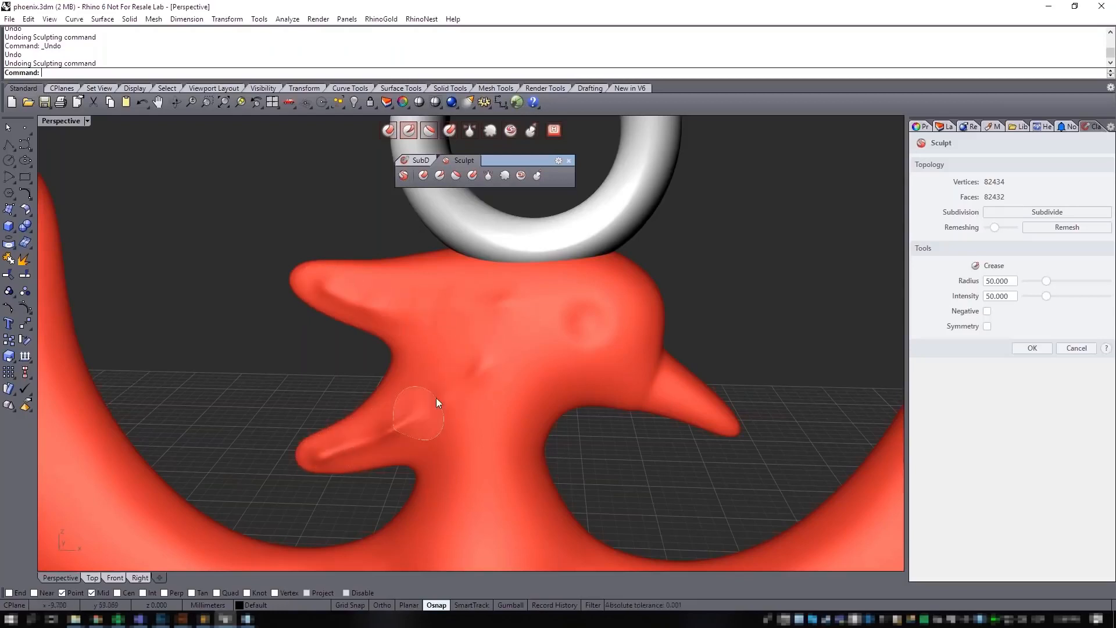
Step: Undo the last Crease stroke on the lower crest feather behind the head
scroll(479, 355, down, 3)
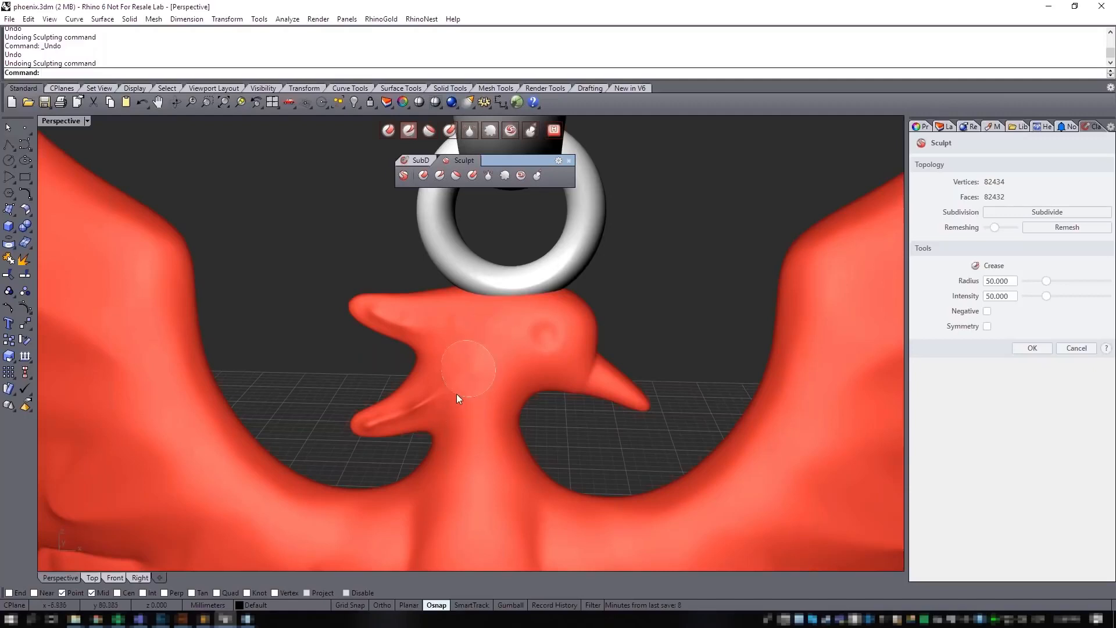
key(ctrl+z)
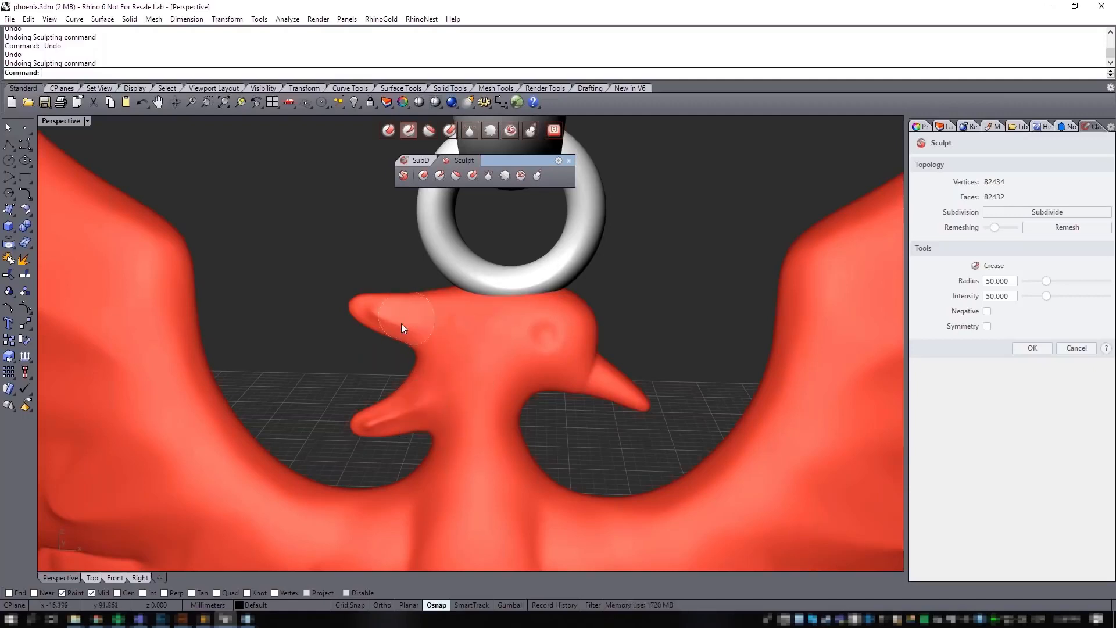
Step: Examine the whole sculpted phoenix, including wings, head and tail, from the front and at an angle
scroll(574, 389, down, 5)
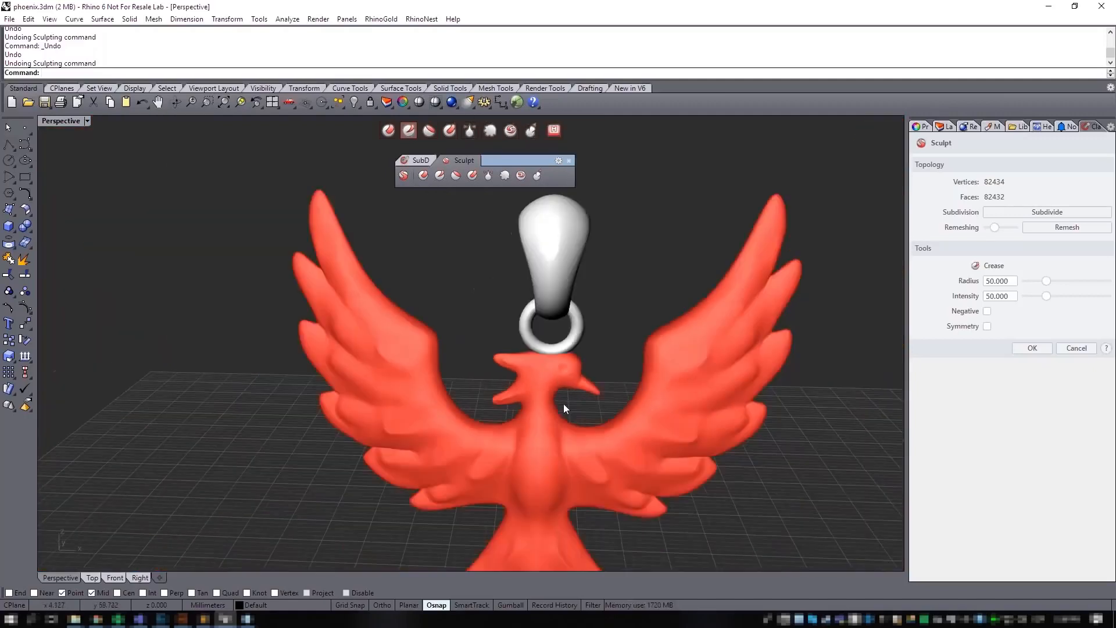
mouse_move(563, 403)
right_down()
mouse_move(581, 402)
mouse_move(494, 340)
mouse_move(612, 413)
mouse_move(576, 383)
mouse_move(563, 387)
right_up()
scroll(554, 359, up, 2)
scroll(554, 359, up, 4)
scroll(570, 378, down, 7)
scroll(562, 387, up, 3)
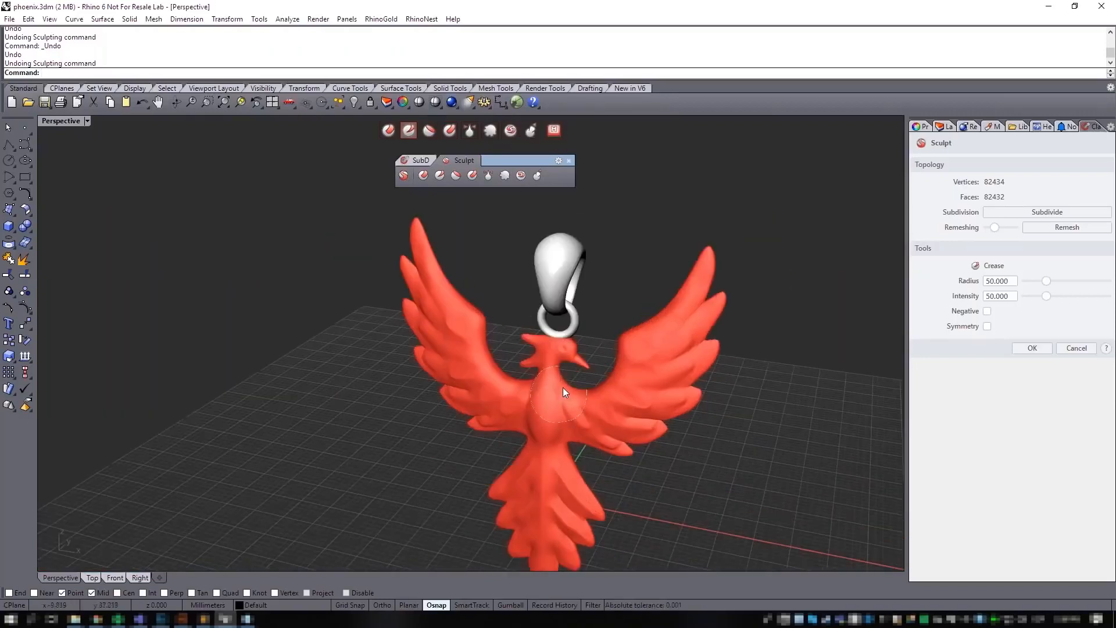
scroll(558, 477, up, 5)
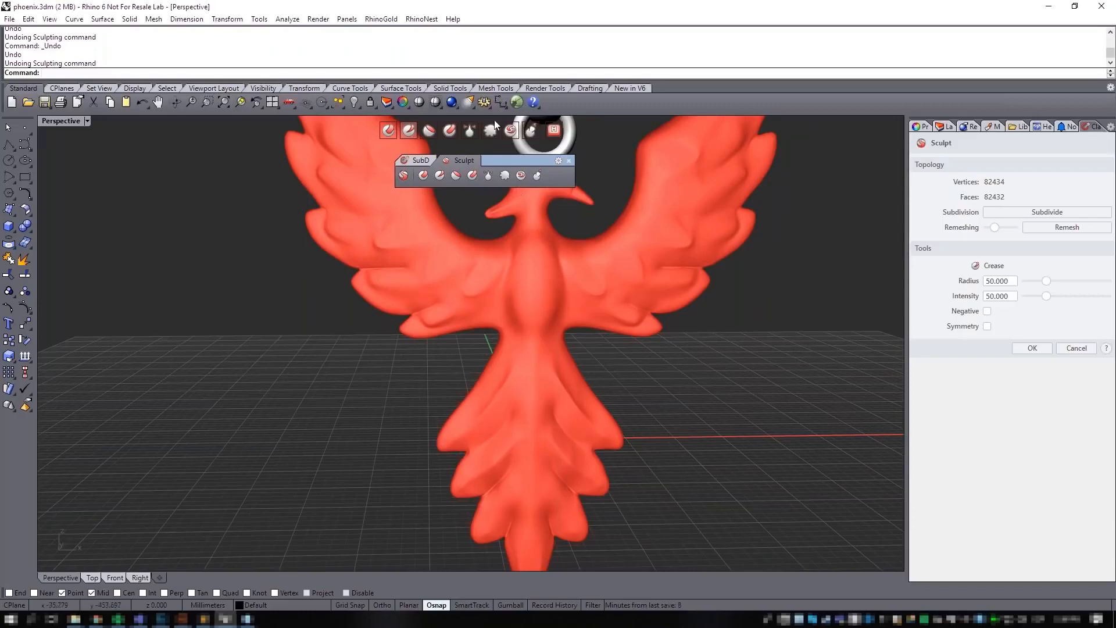
click(492, 129)
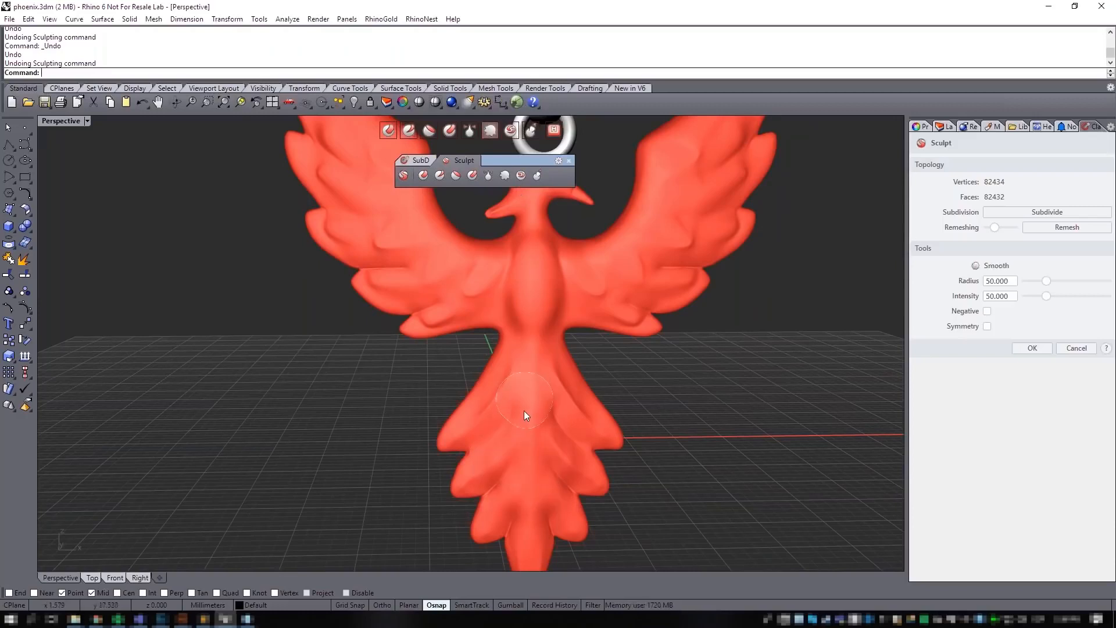
scroll(583, 448, down, 3)
right_drag(634, 406, 609, 478)
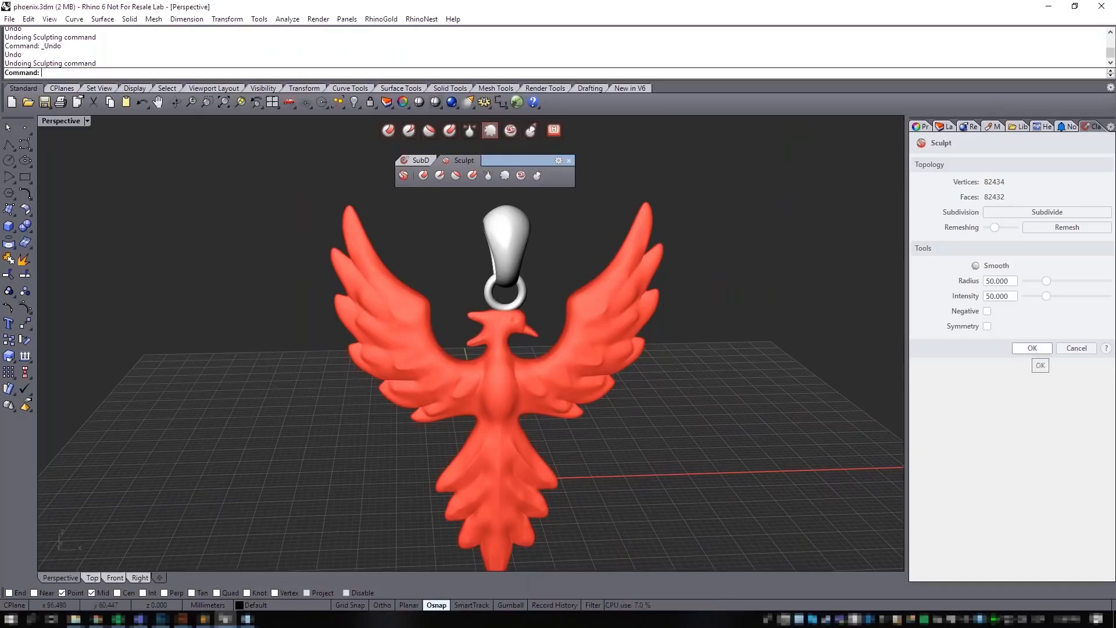
Step: Finish the sculpt while keeping the original object, and move the sculpted phoenix sideways so it stands beside the original
click(1032, 348)
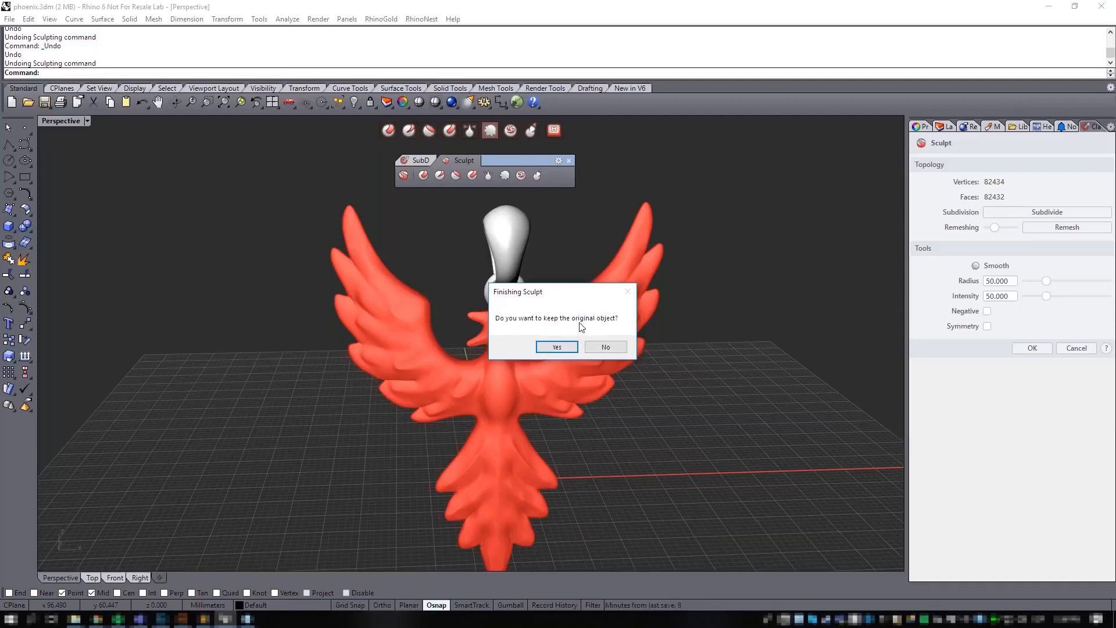
click(557, 347)
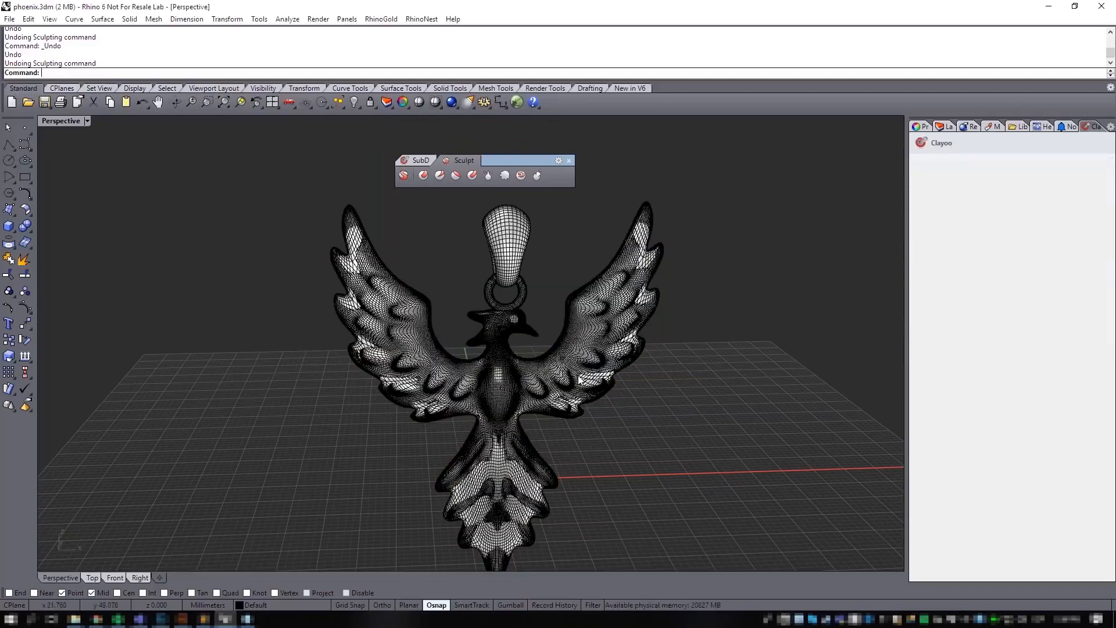
click(514, 359)
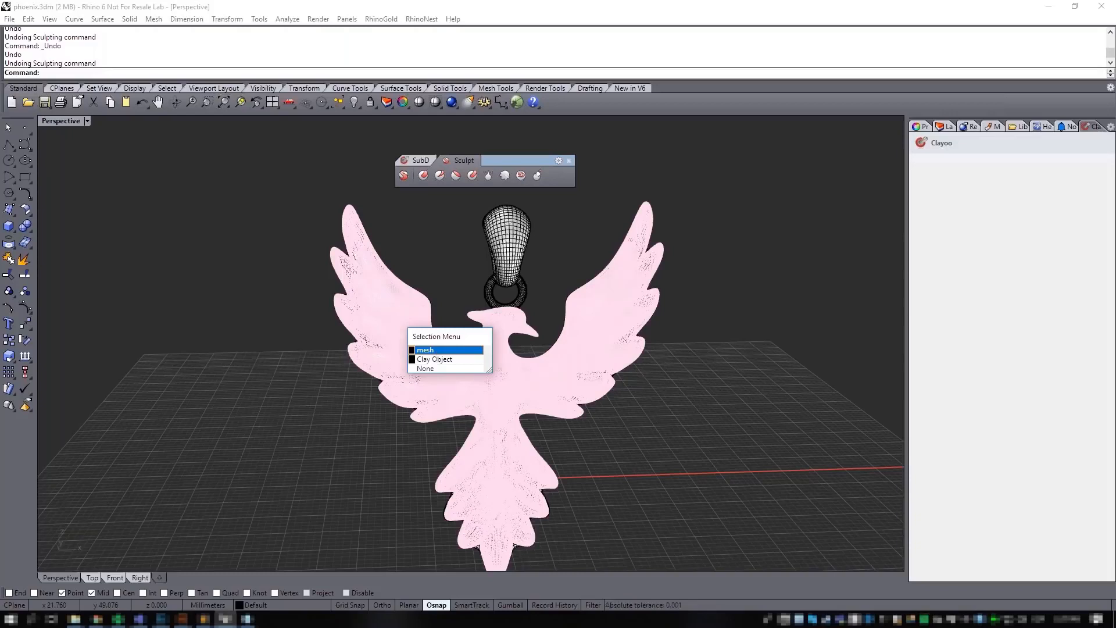
click(442, 359)
drag(528, 375, 779, 372)
shift+right_drag(654, 472, 510, 473)
key(Escape)
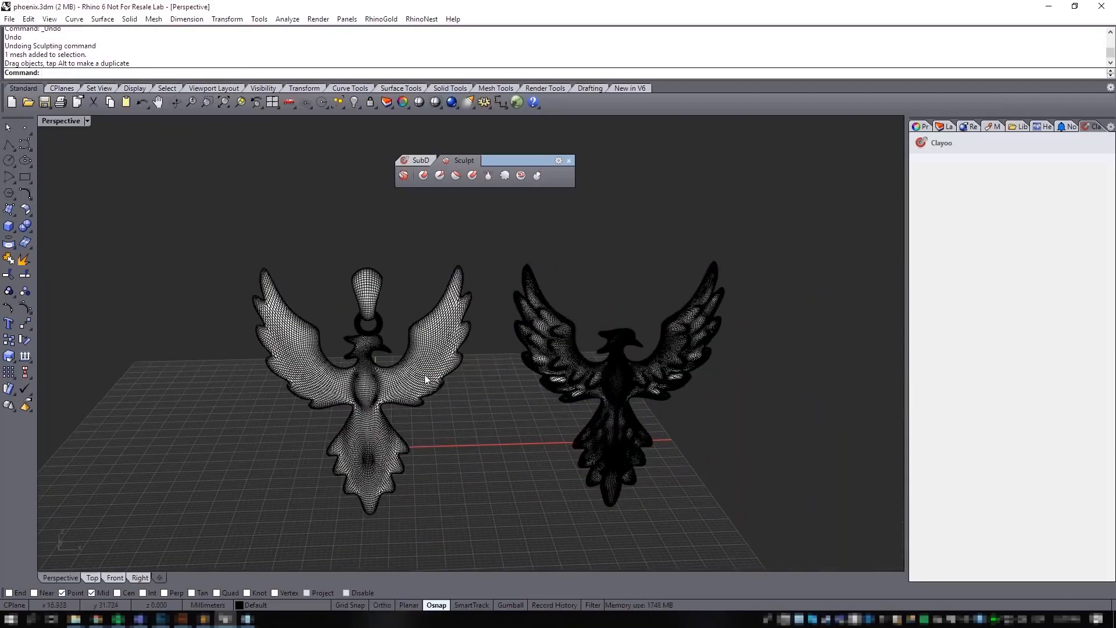
Step: Duplicate the original's ring and bail and move the copy sideways to above the sculpted phoenix's head
scroll(416, 362, up, 4)
drag(384, 304, 339, 227)
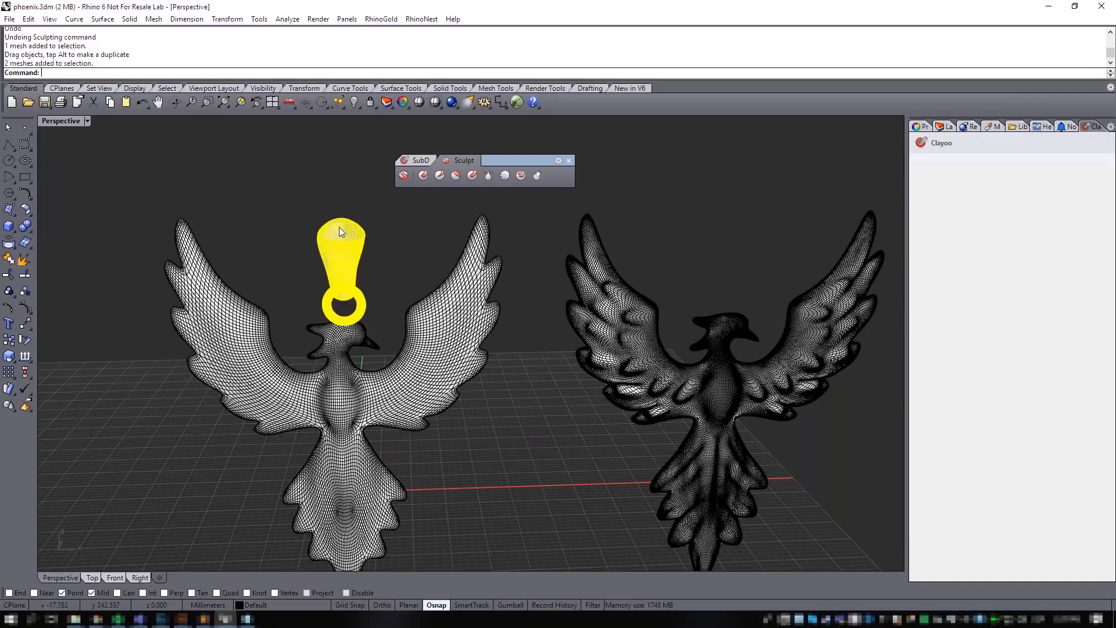
key(ctrl+c)
key(ctrl+v)
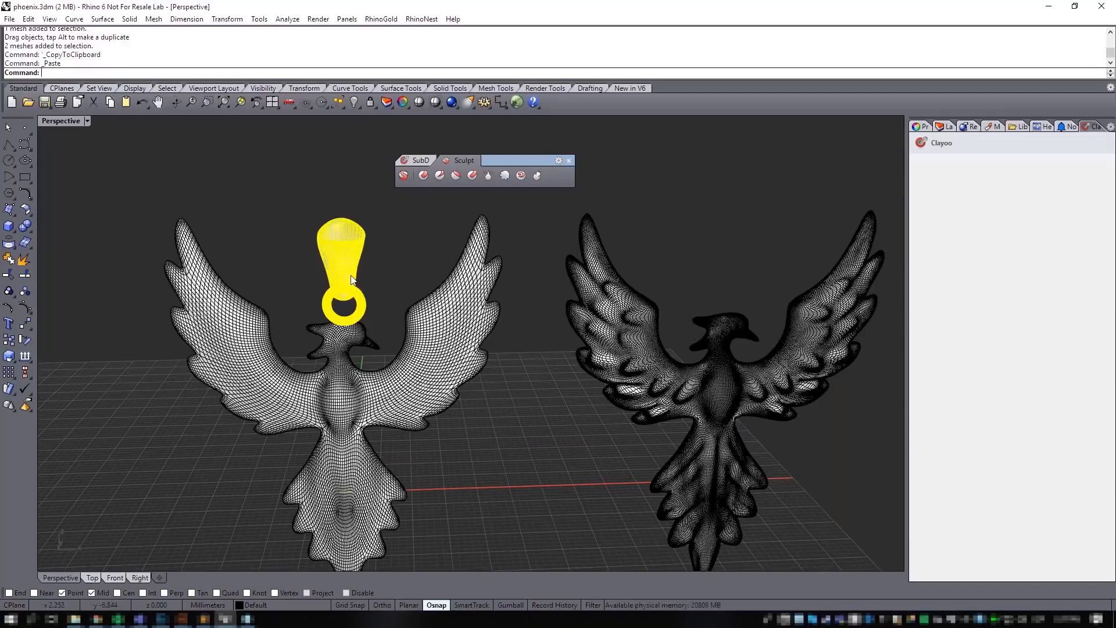
shift+drag(352, 281, 754, 270)
Step: Fine-tune the copied ring and bail's position over the sculpted phoenix's head in the Front view
click(117, 577)
scroll(466, 435, down, 2)
scroll(465, 434, down, 3)
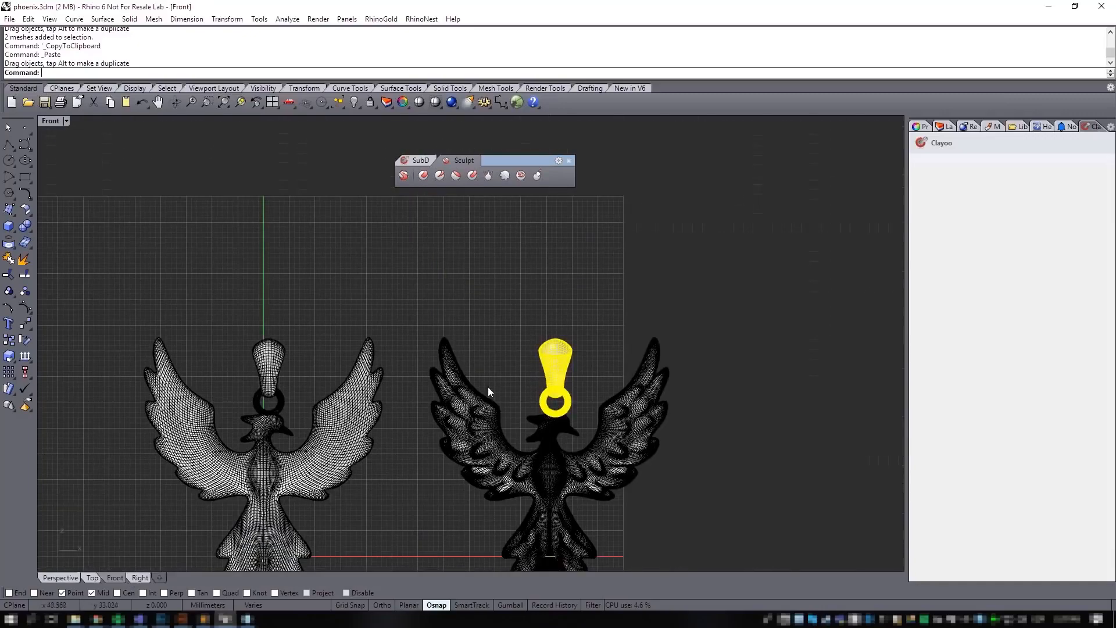
scroll(538, 383, up, 3)
right_drag(614, 393, 670, 387)
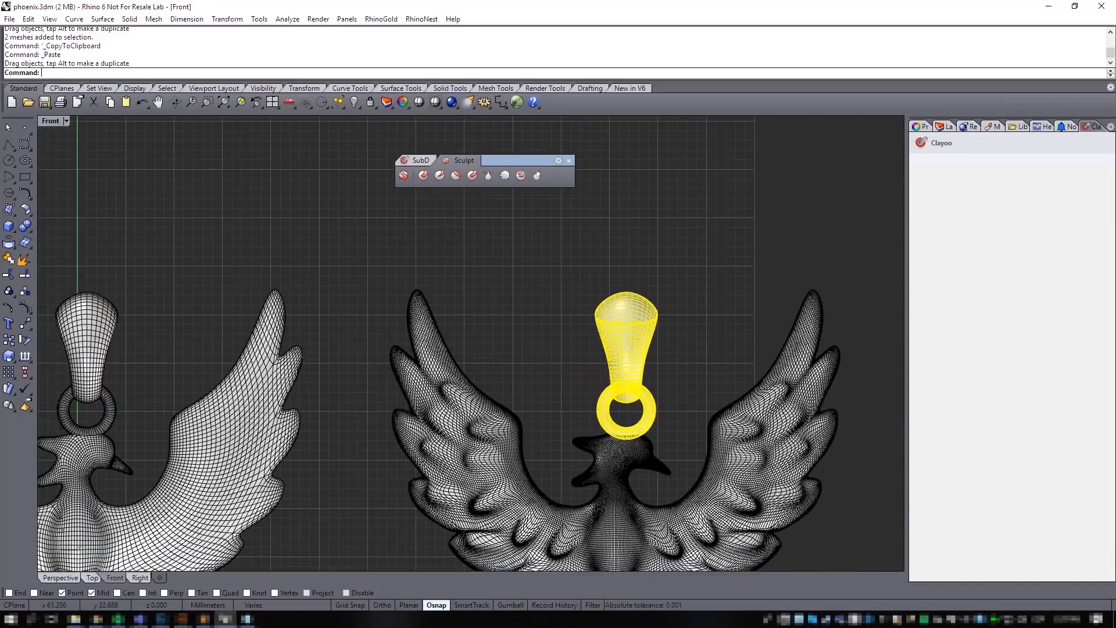
drag(625, 352, 623, 353)
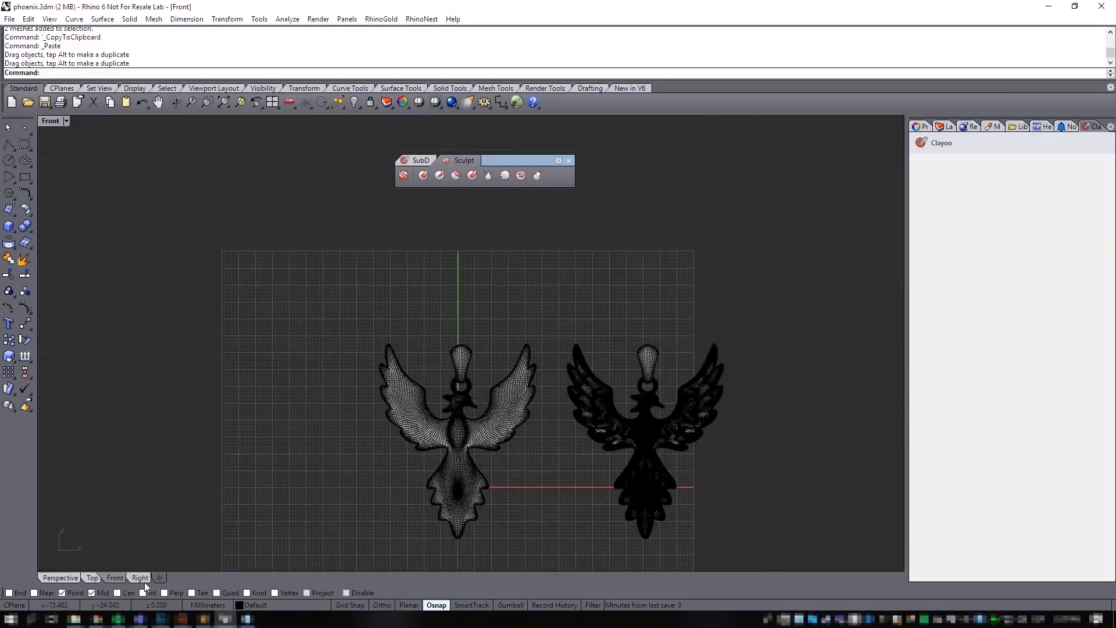
Step: Return to the Perspective view and show both pendants in Rendered display mode
click(64, 577)
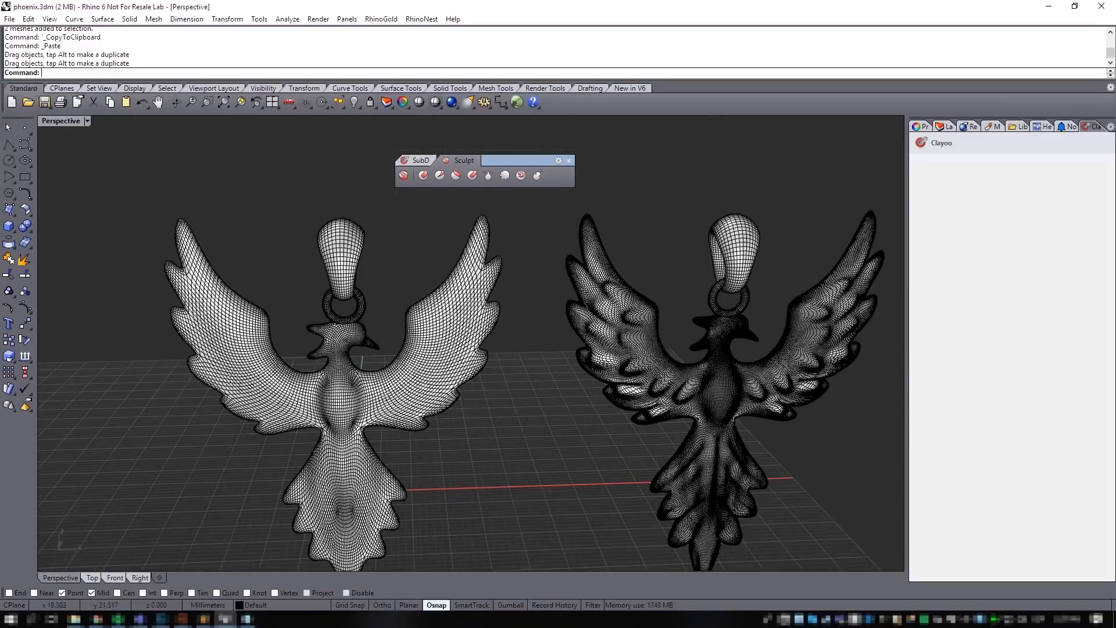
scroll(485, 416, down, 4)
click(65, 121)
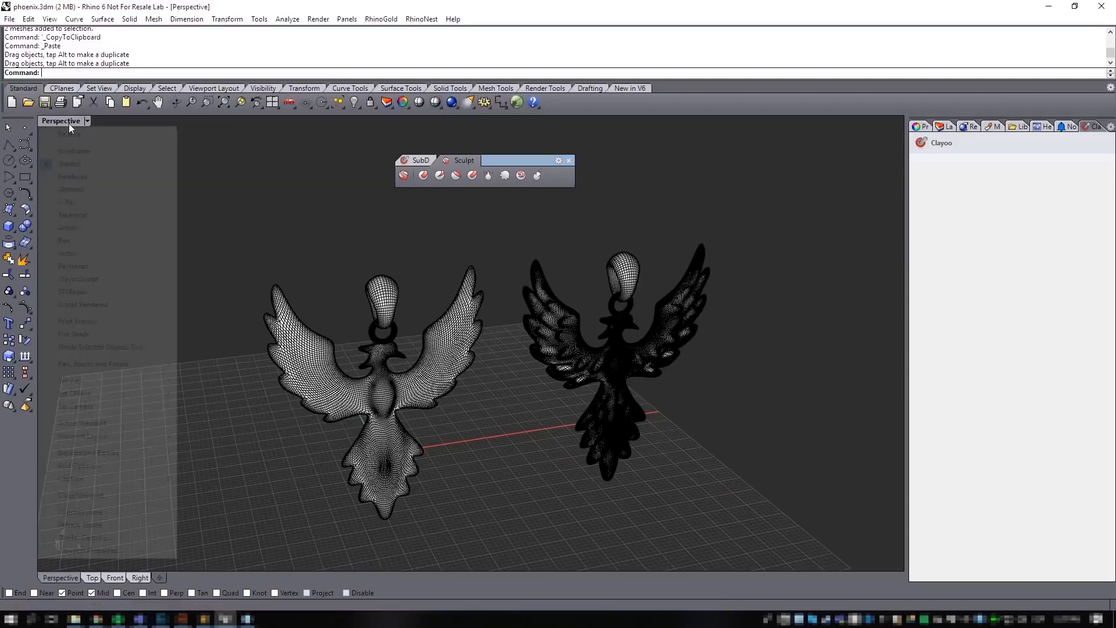
click(81, 175)
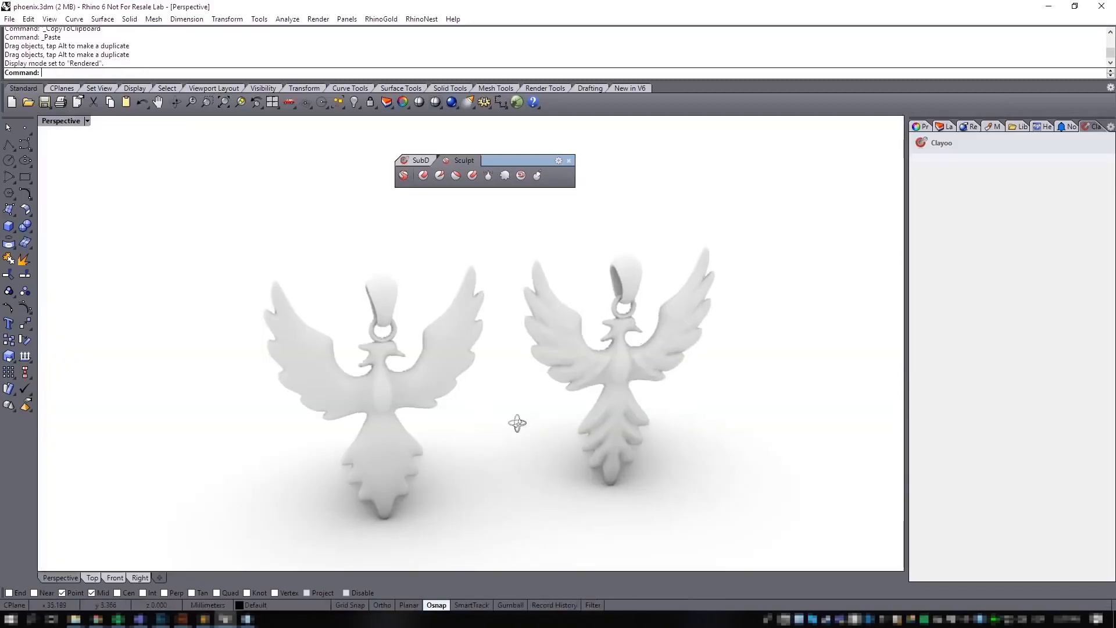
right_drag(517, 423, 522, 430)
scroll(581, 435, up, 2)
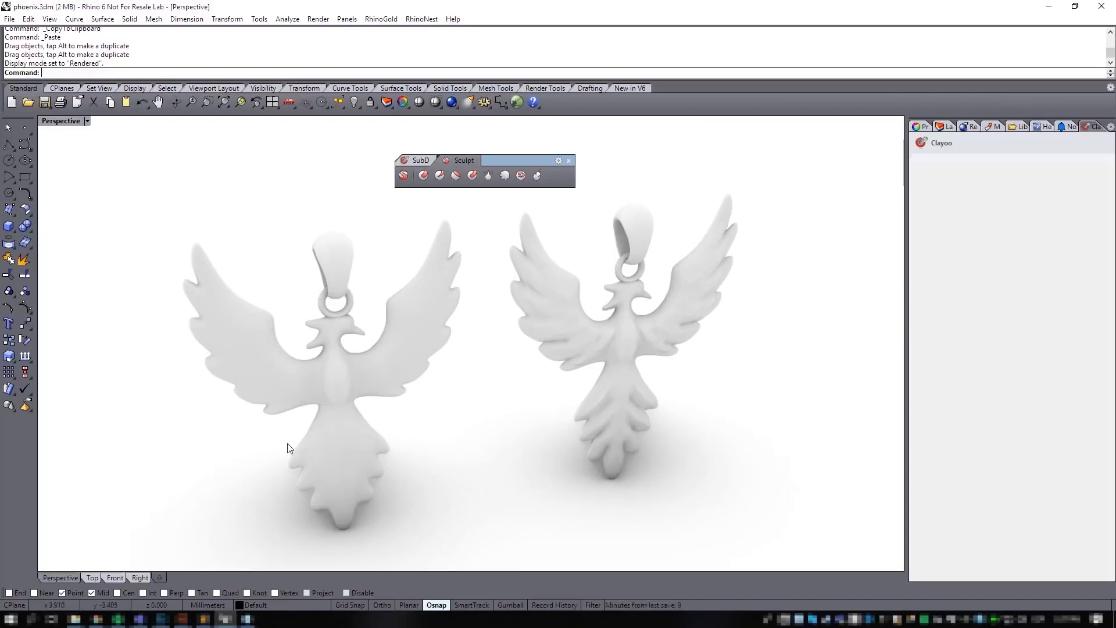
click(356, 380)
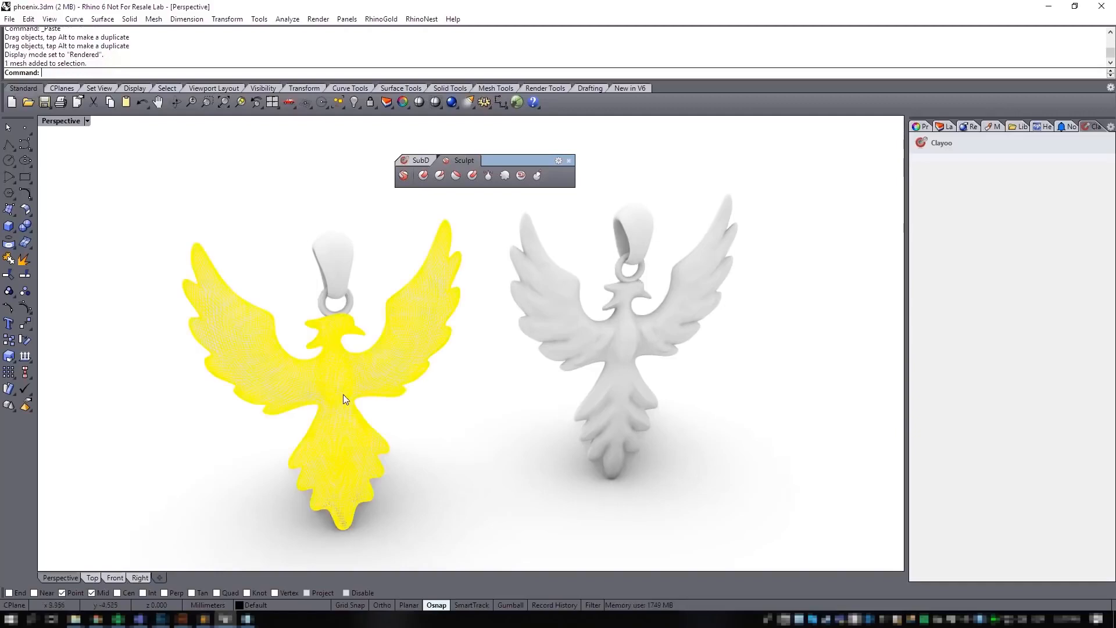
click(420, 161)
click(633, 372)
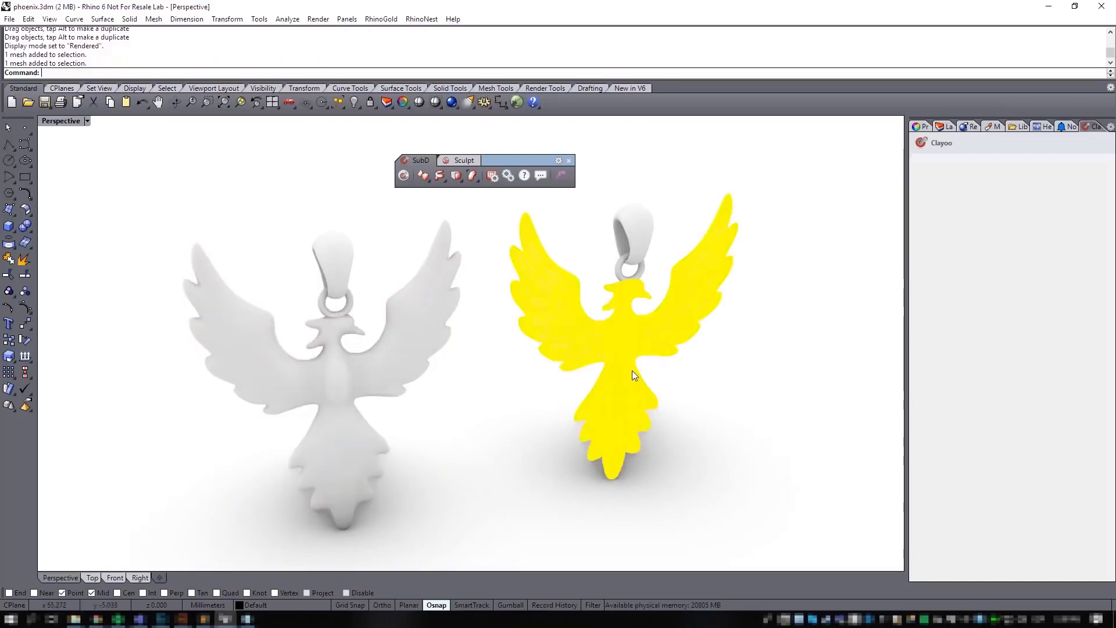
click(762, 373)
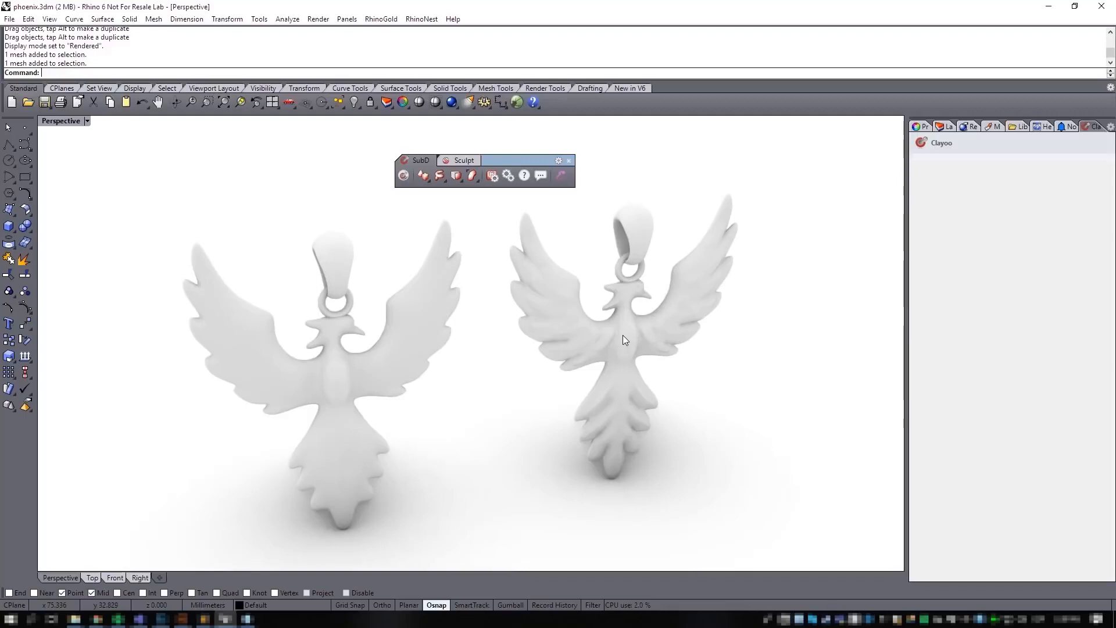
Step: Add a new Metal material to the model
click(969, 128)
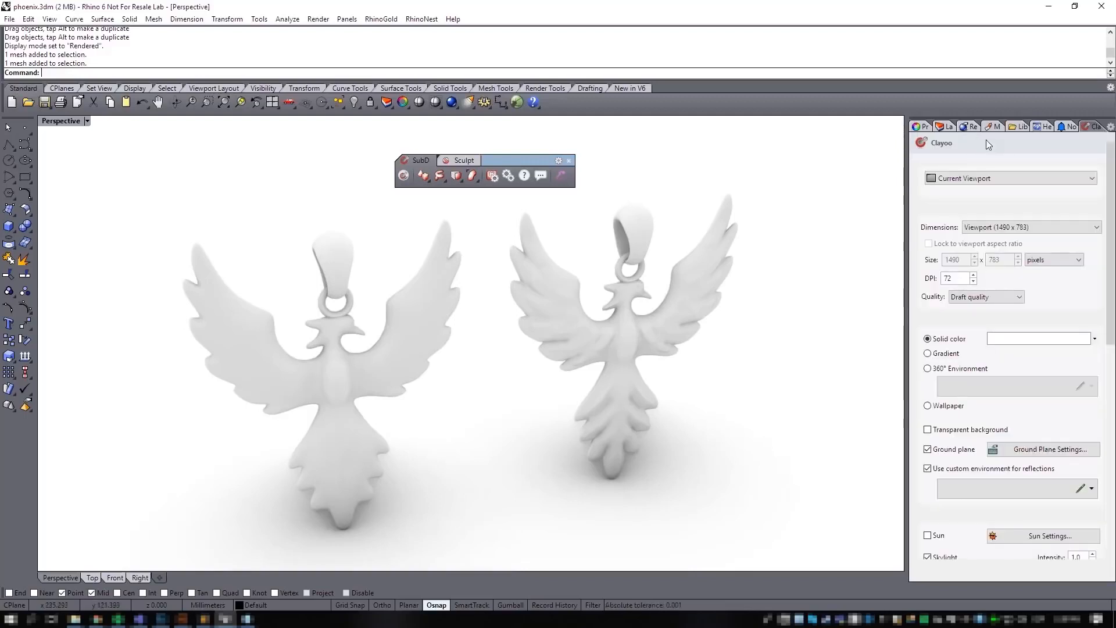
click(993, 126)
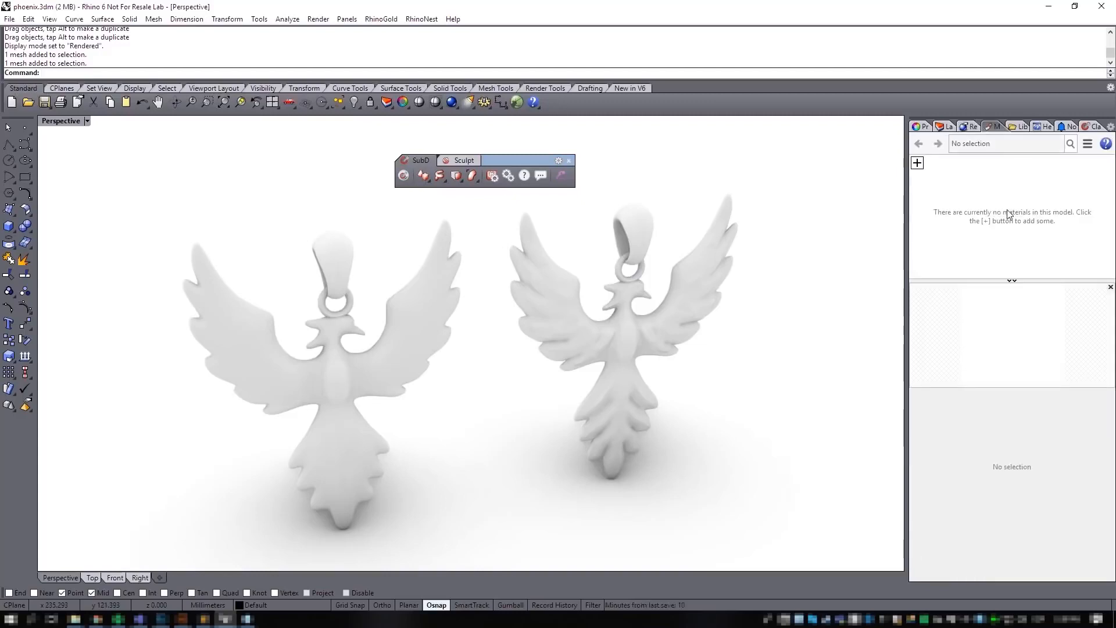
click(1019, 126)
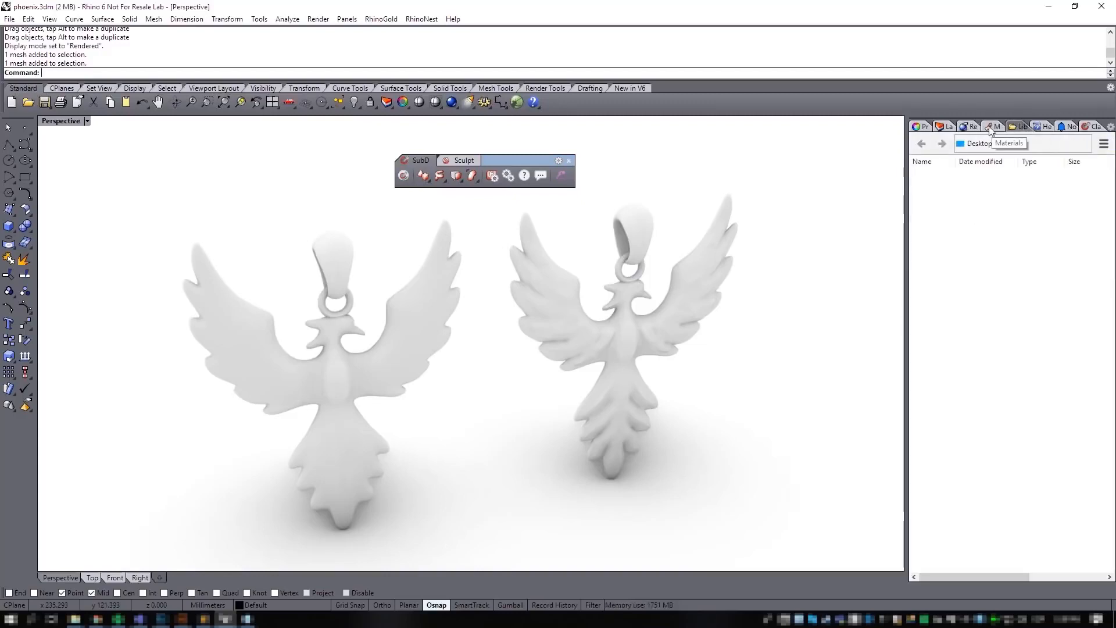
click(991, 127)
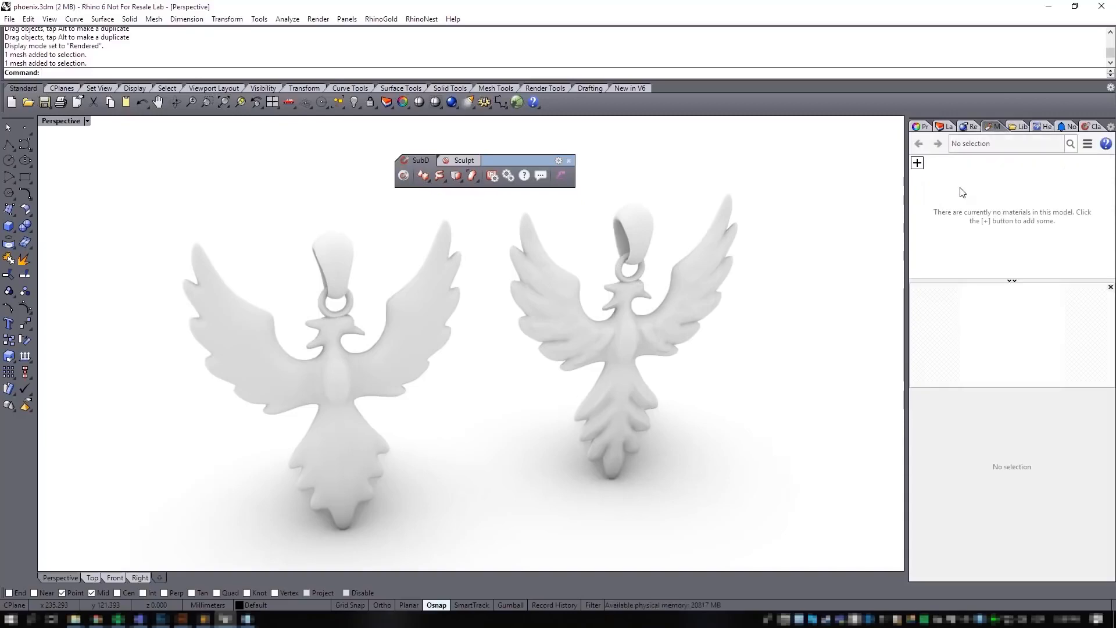
click(917, 163)
click(977, 222)
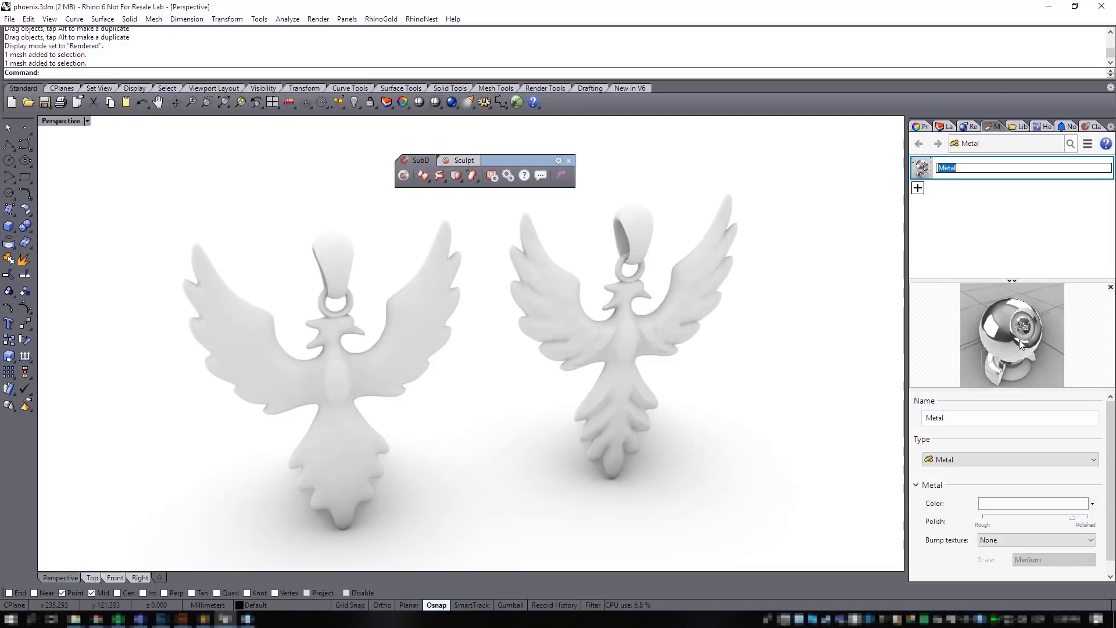
Step: Assign the Metal material to the sculpted and the original phoenix bodies
drag(1022, 344, 630, 350)
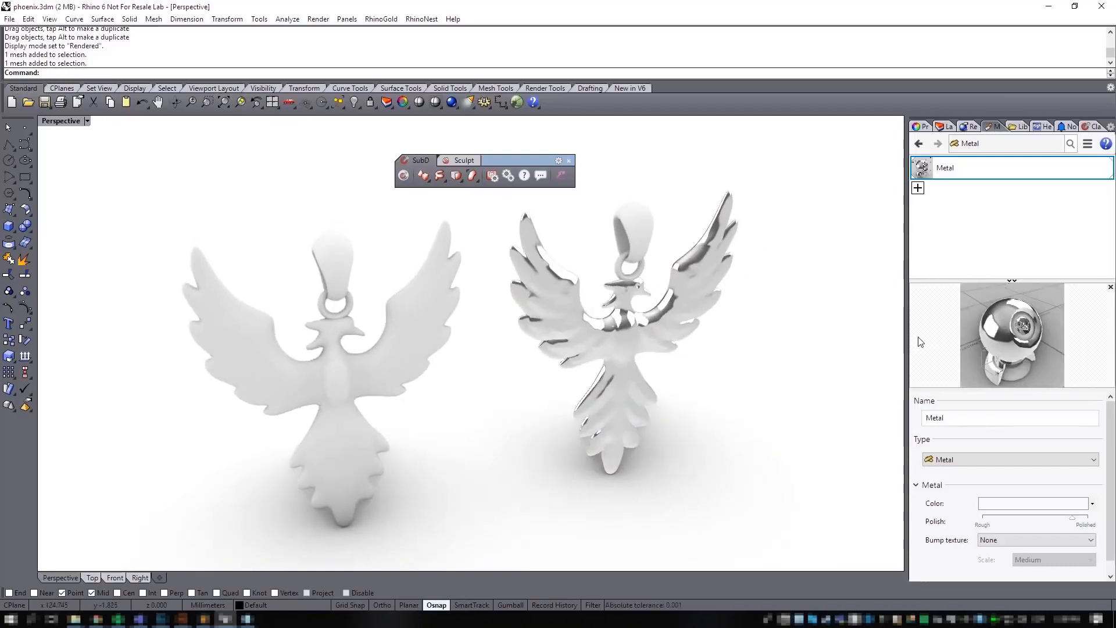
click(375, 376)
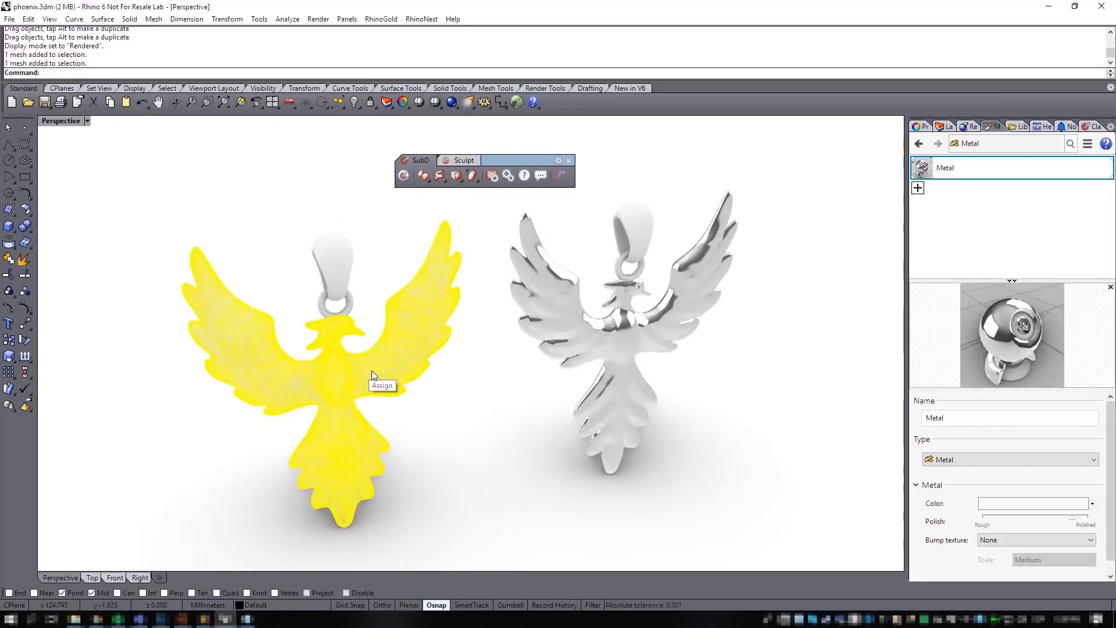
click(698, 358)
drag(1023, 333, 346, 305)
Step: Apply the Metal material to the rings and bails, and assign it to all objects of both pendants
drag(273, 194, 739, 368)
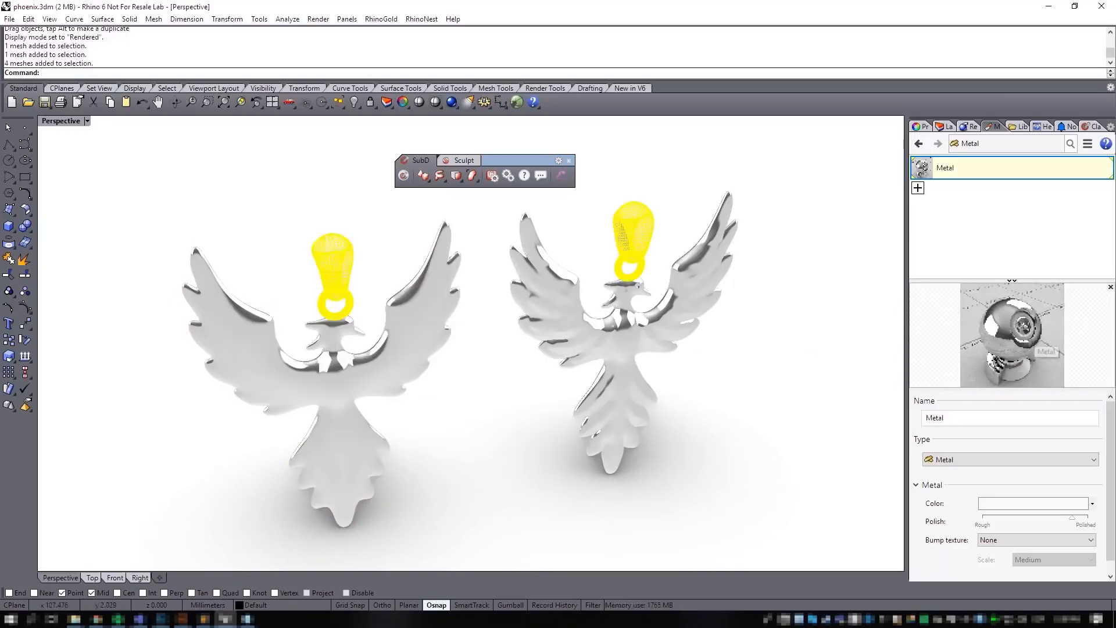
drag(1026, 337, 639, 267)
drag(861, 373, 326, 229)
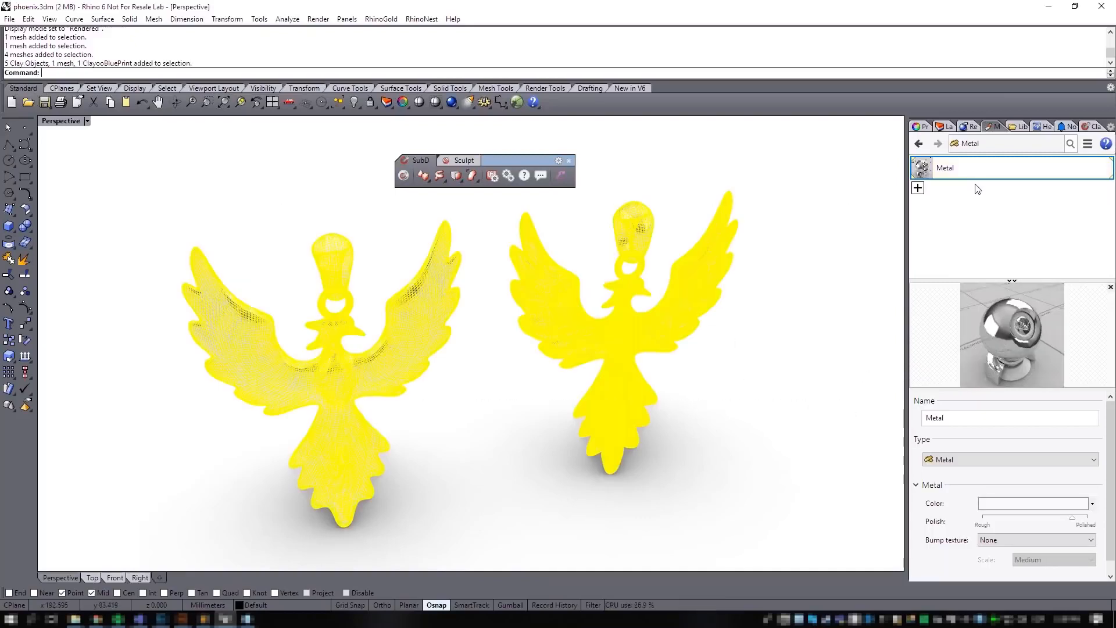
right_click(989, 169)
click(1009, 174)
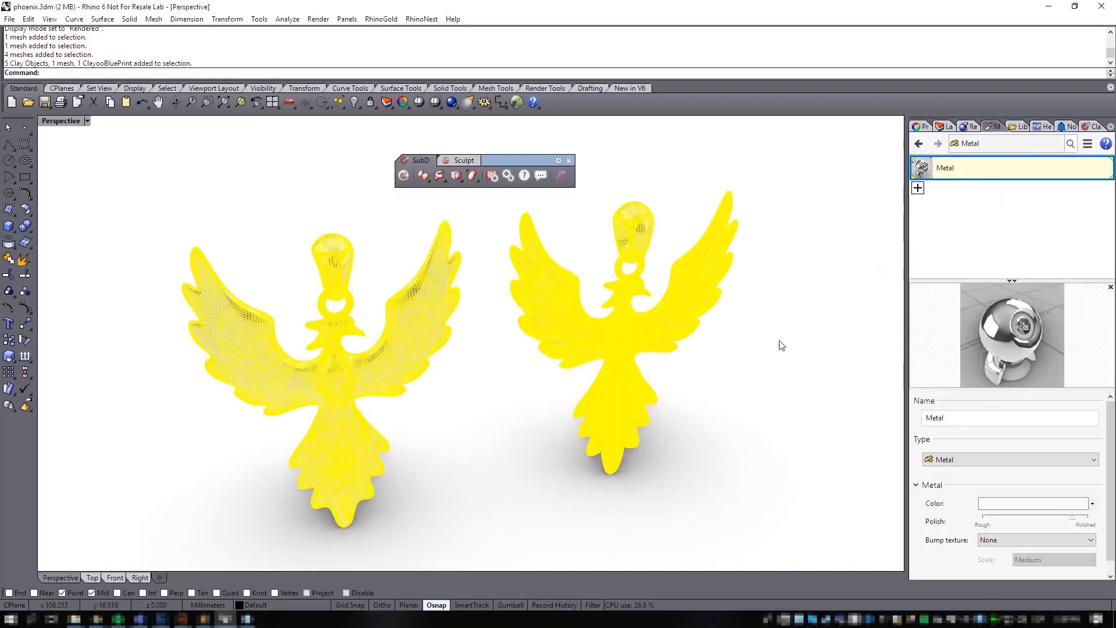
key(Escape)
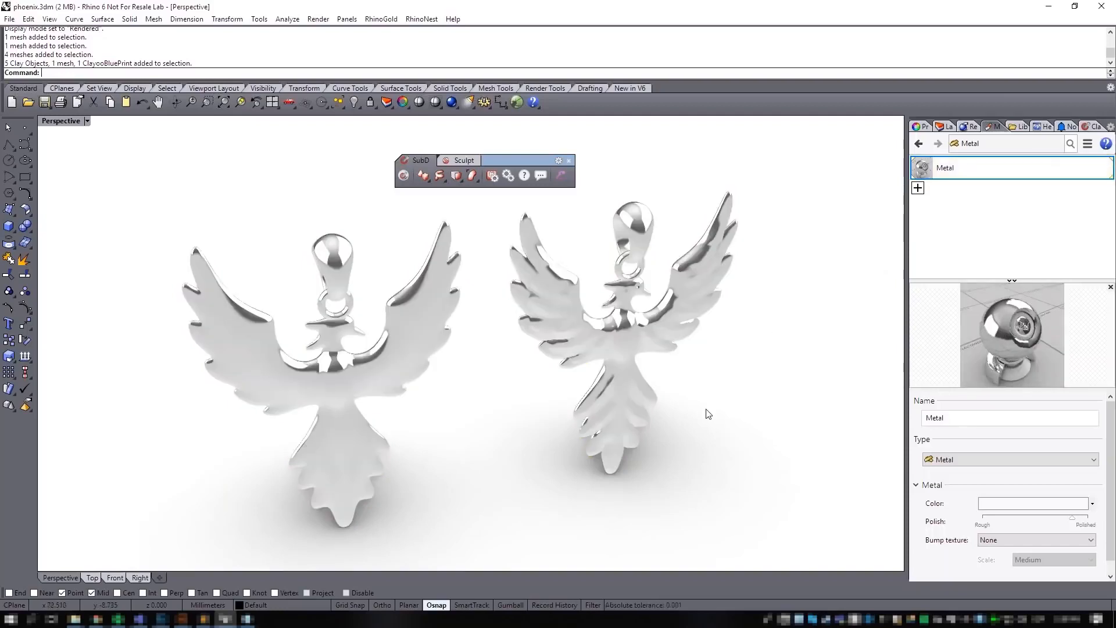
right_drag(744, 441, 379, 391)
scroll(640, 386, up, 3)
scroll(661, 377, down, 3)
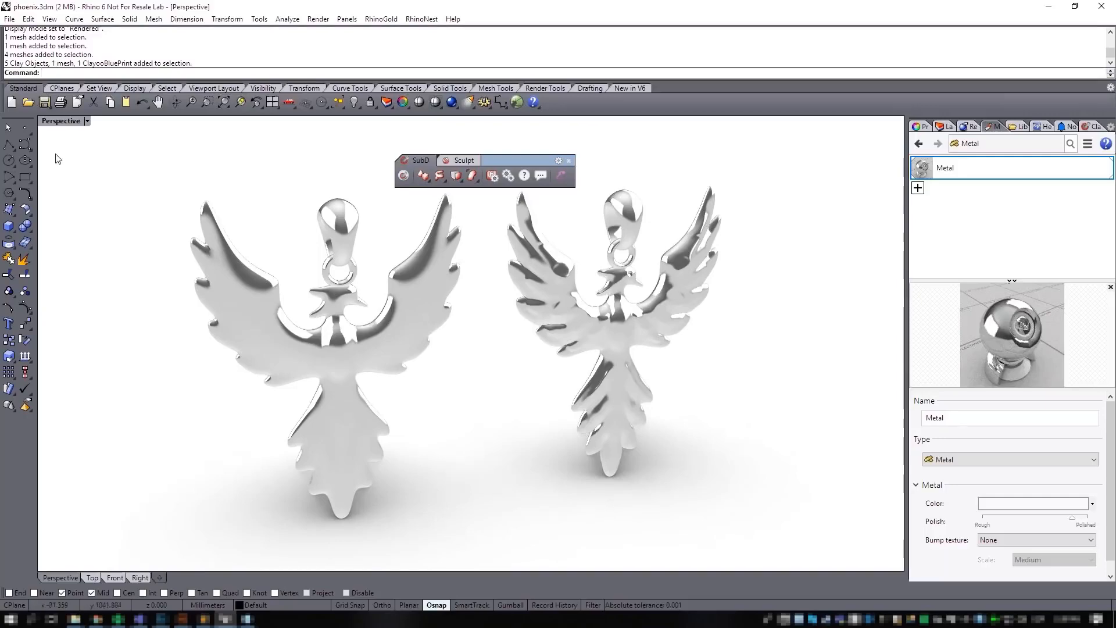
Step: Compare the meshes of the original and sculpted pendants in Shaded display mode, and return the Perspective view to Rendered mode
click(78, 122)
click(75, 153)
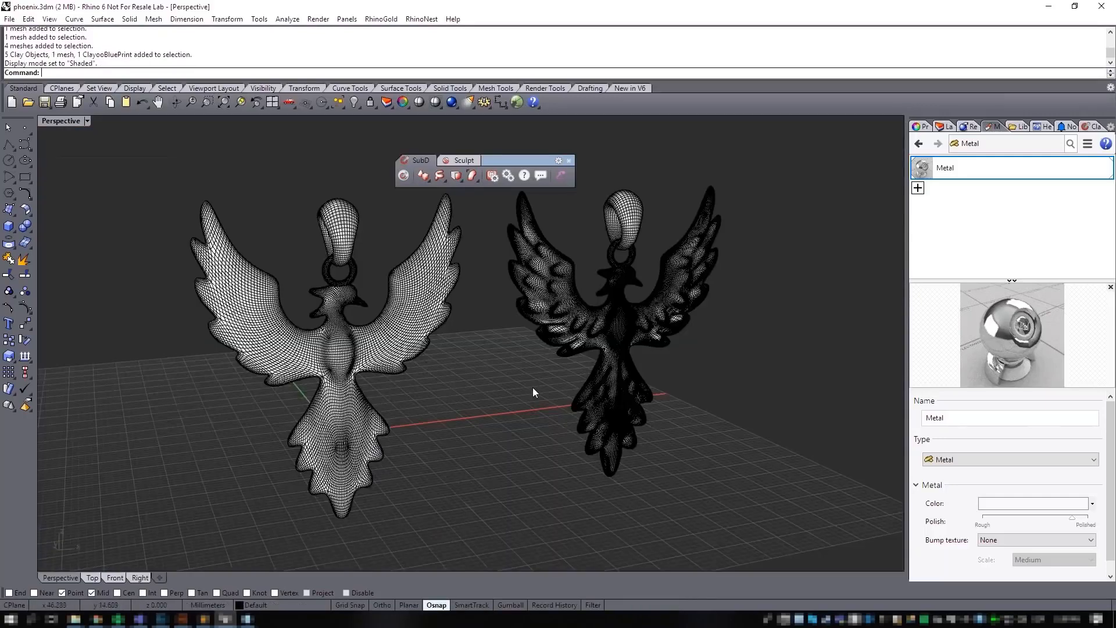
scroll(587, 358, up, 4)
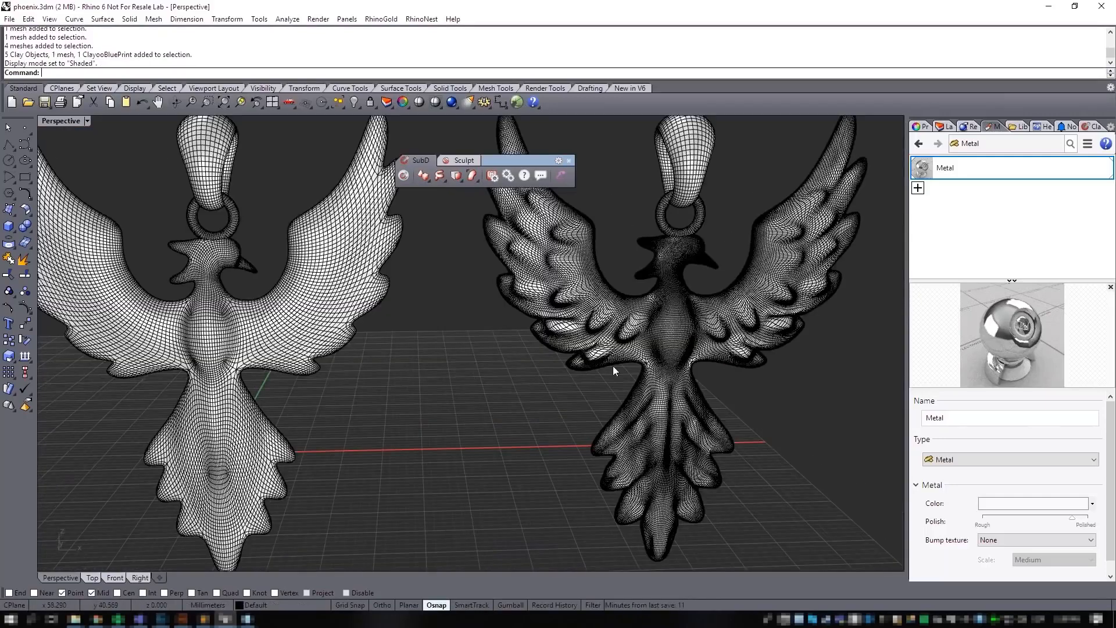
scroll(613, 366, down, 5)
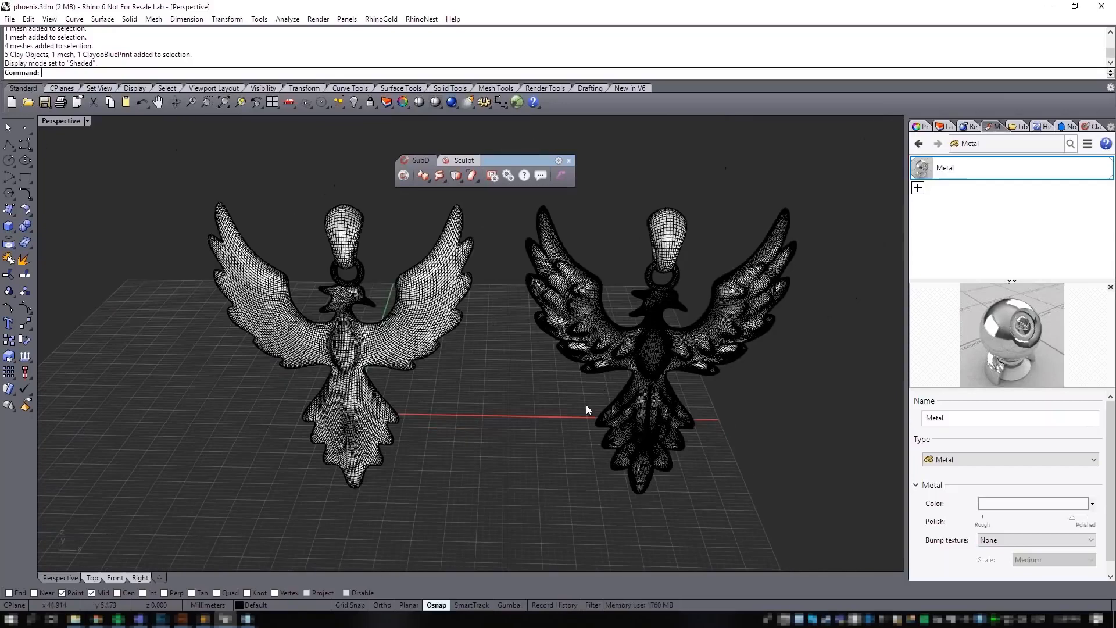
right_drag(586, 404, 676, 391)
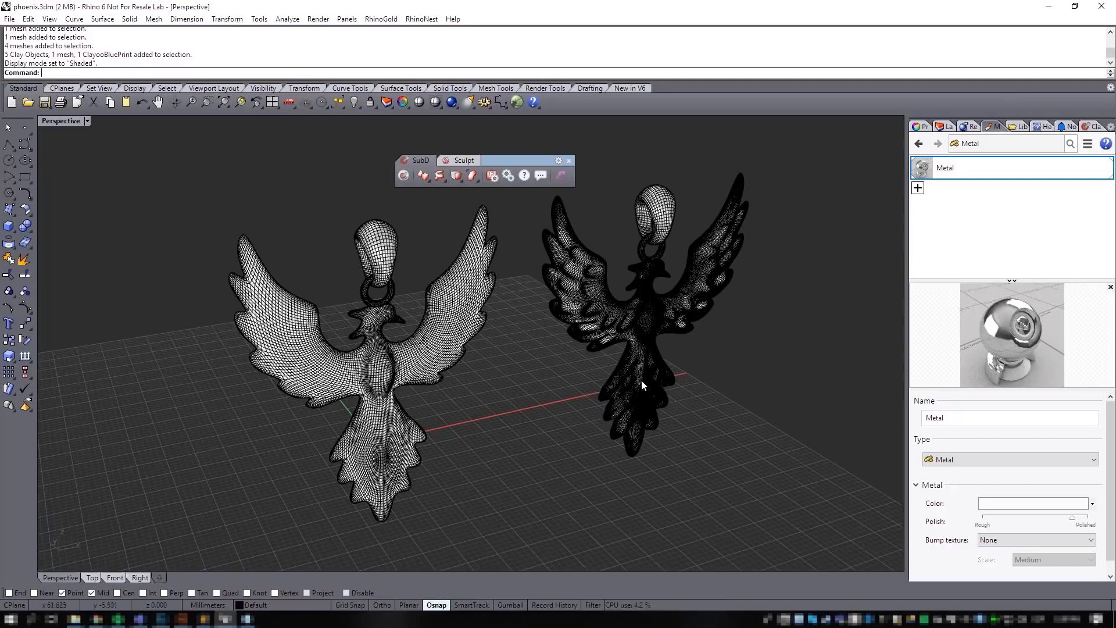
click(57, 123)
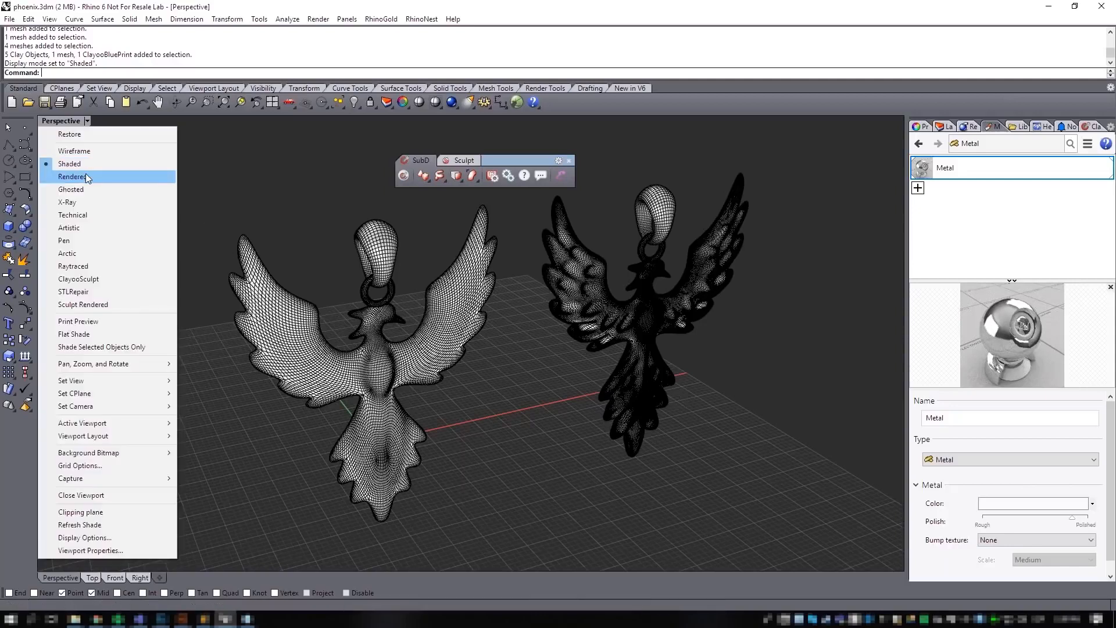
click(85, 173)
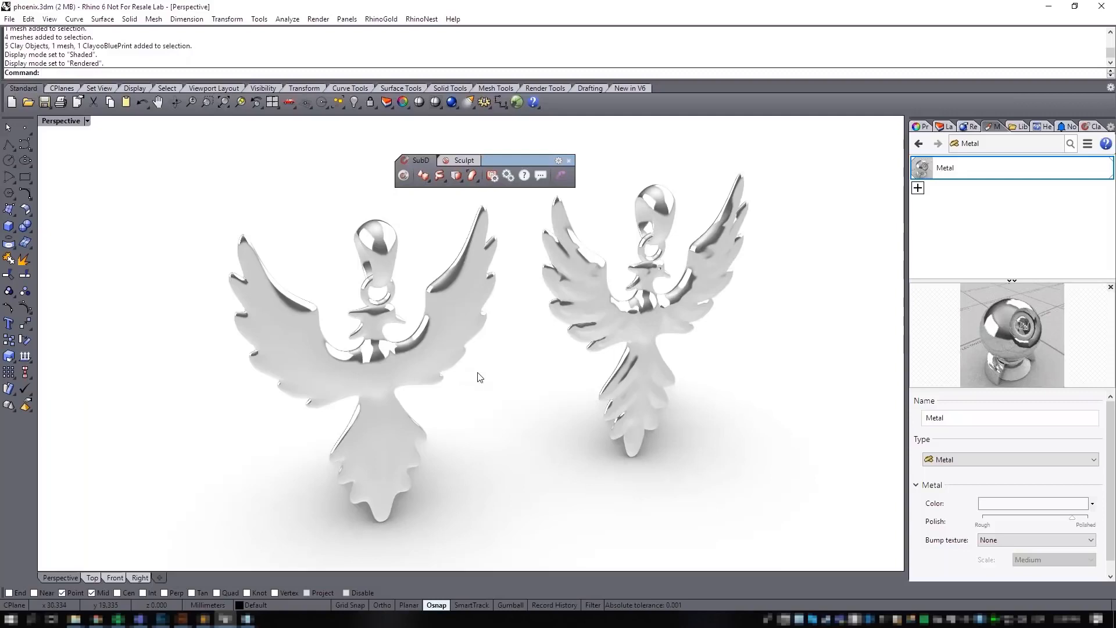